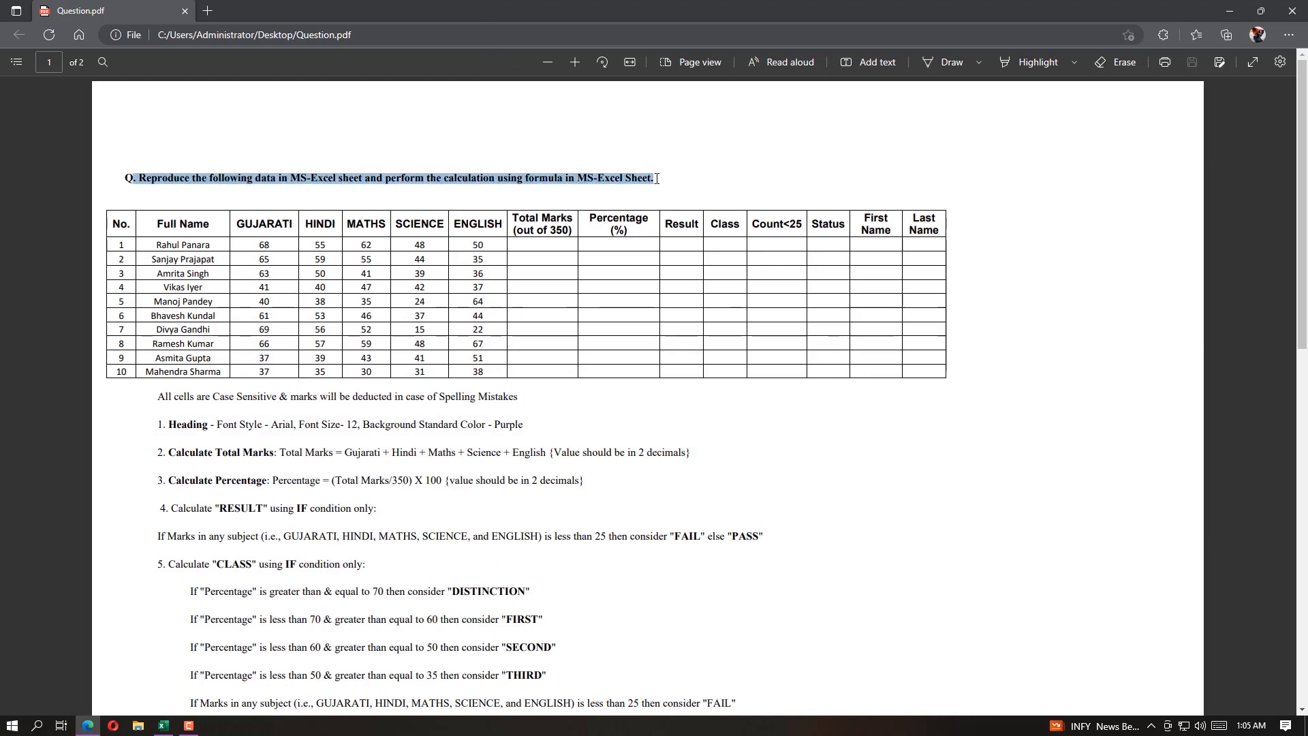
# Examine the marks table, the spelling note and the heading format requirements in Question.pdf
pyautogui.click(139, 224)
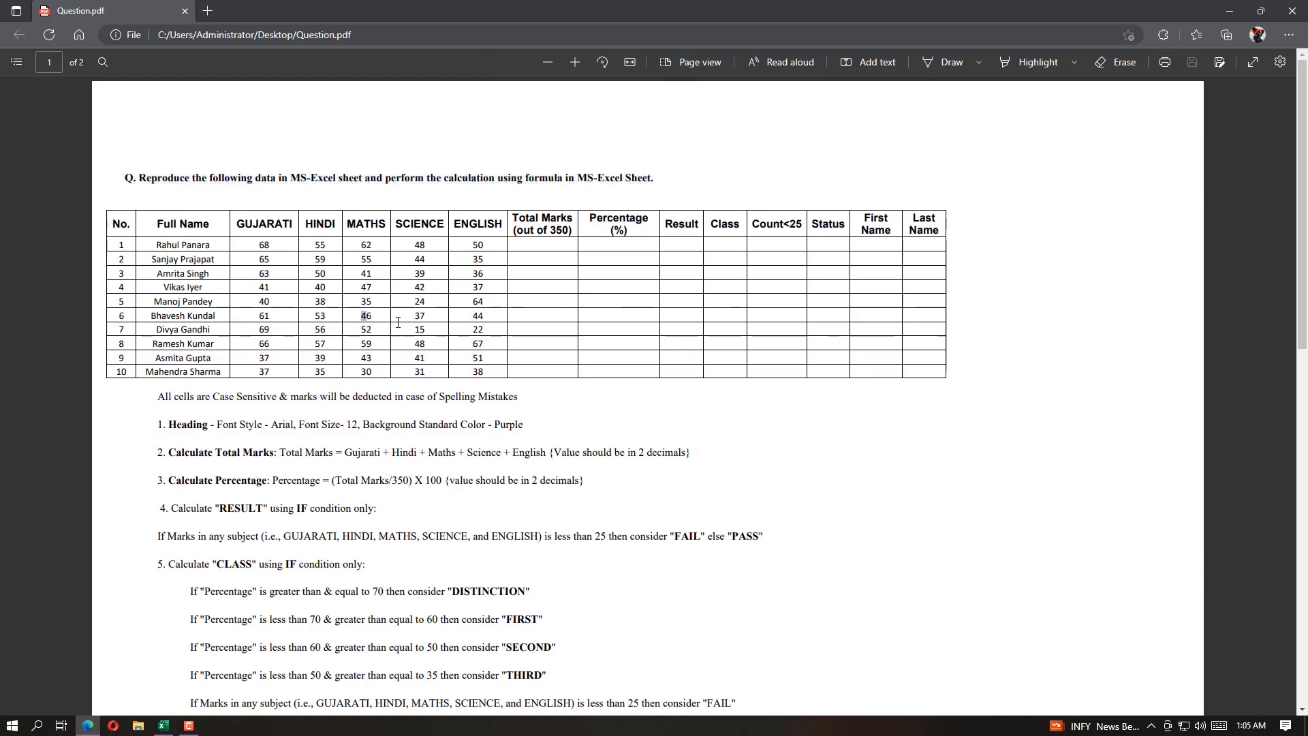
pyautogui.moveTo(398, 322); pyautogui.dragTo(906, 373)
pyautogui.click(943, 379)
pyautogui.moveTo(113, 219); pyautogui.dragTo(487, 372)
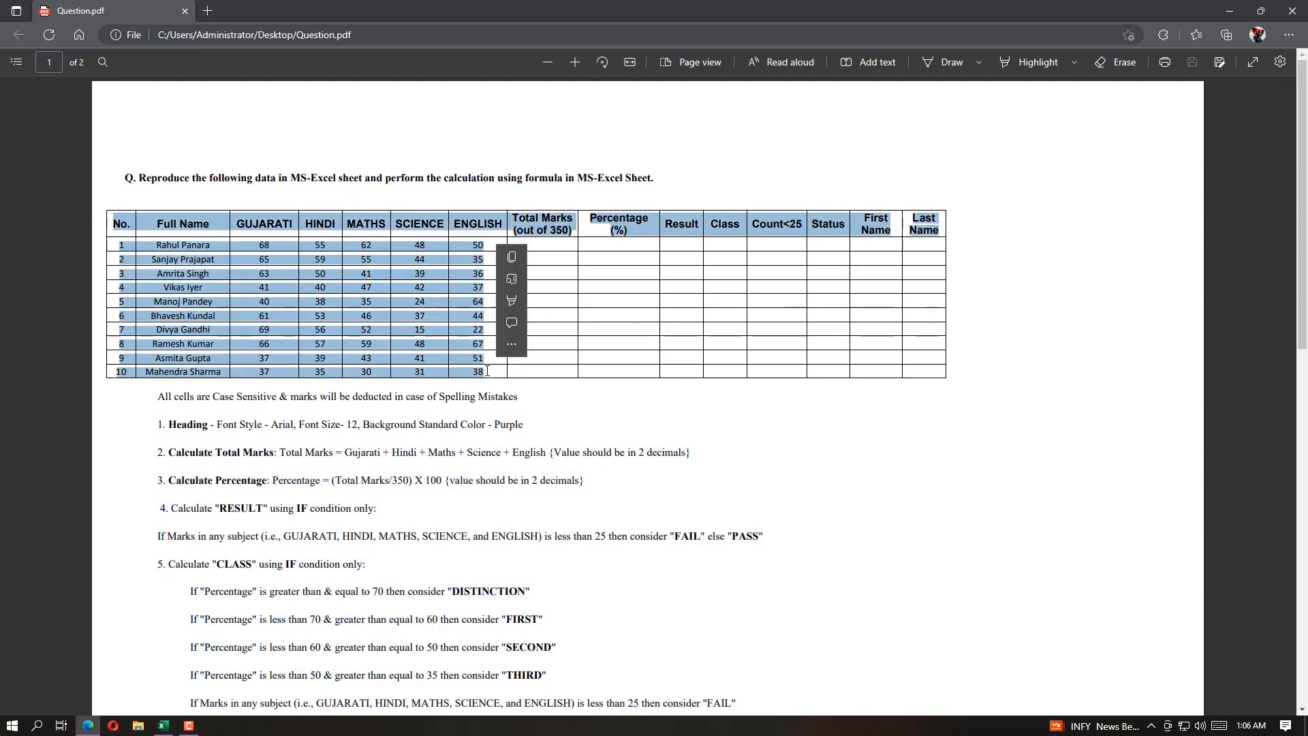
pyautogui.click(538, 381)
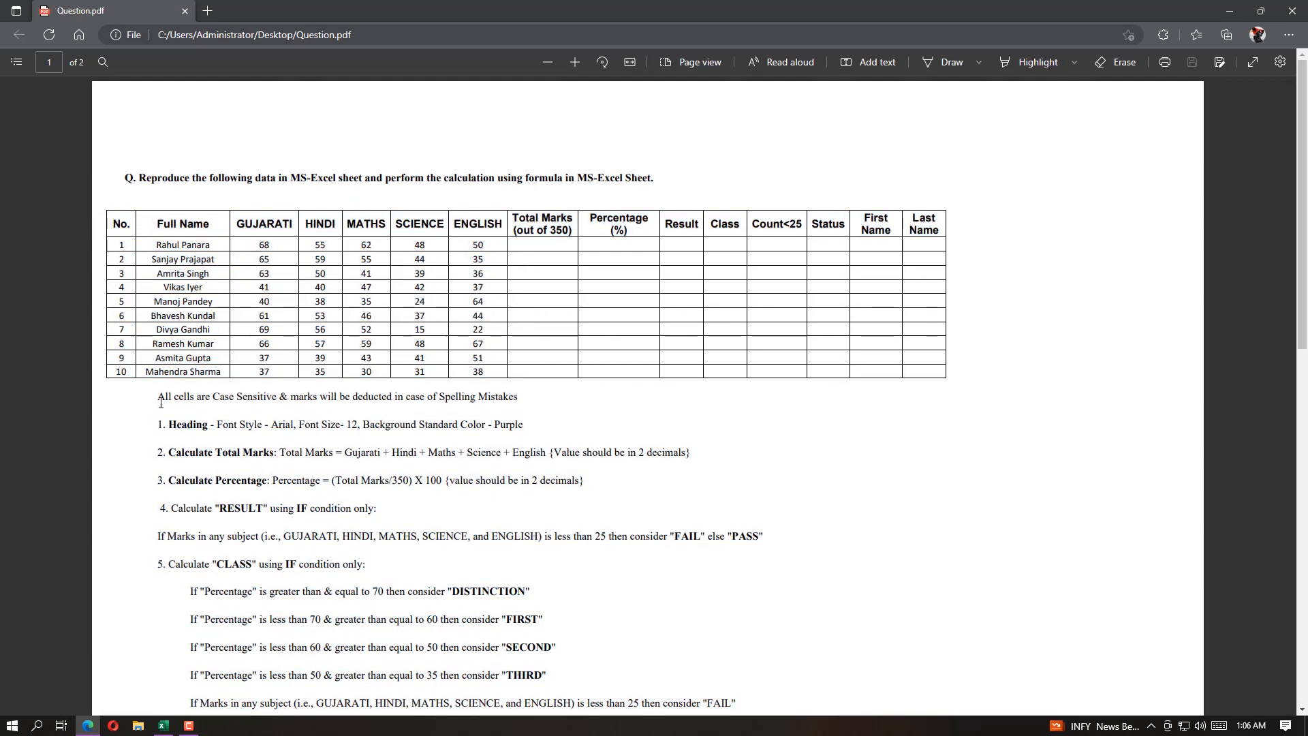
pyautogui.moveTo(158, 397); pyautogui.dragTo(519, 399)
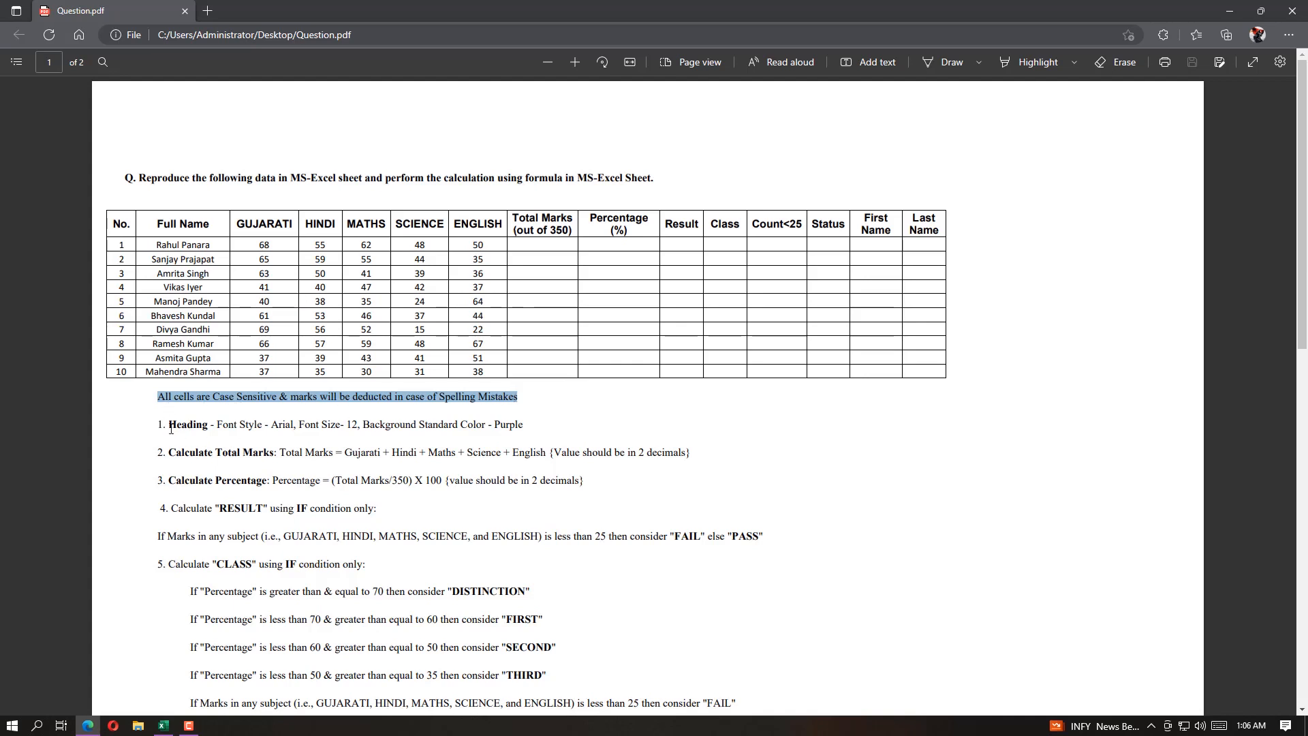
pyautogui.moveTo(171, 429); pyautogui.dragTo(525, 427)
pyautogui.click(422, 426)
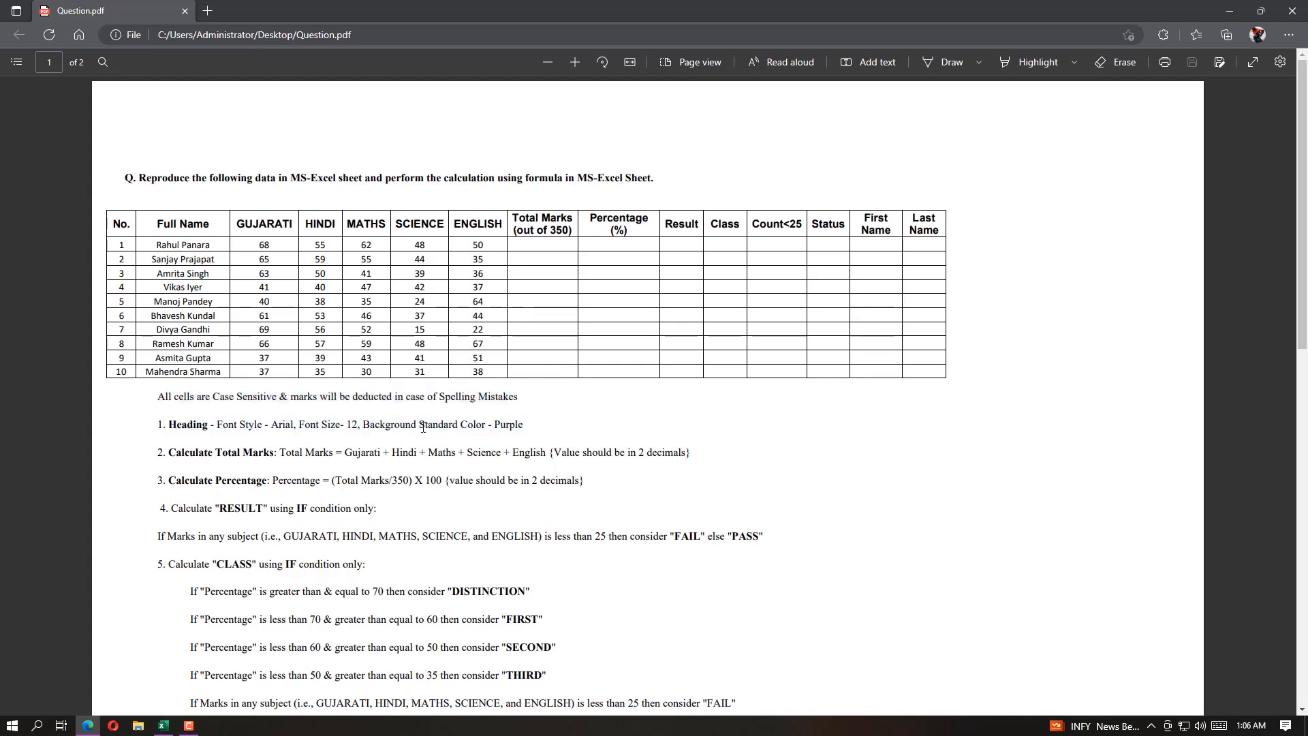
pyautogui.moveTo(423, 426); pyautogui.dragTo(312, 428)
pyautogui.click(221, 425)
# Switch to the blank Excel workbook and arrange it side by side with Question.pdf
pyautogui.click(163, 726)
pyautogui.click(89, 726)
pyautogui.moveTo(307, 11); pyautogui.dragTo(1307, 289)
pyautogui.click(520, 246)
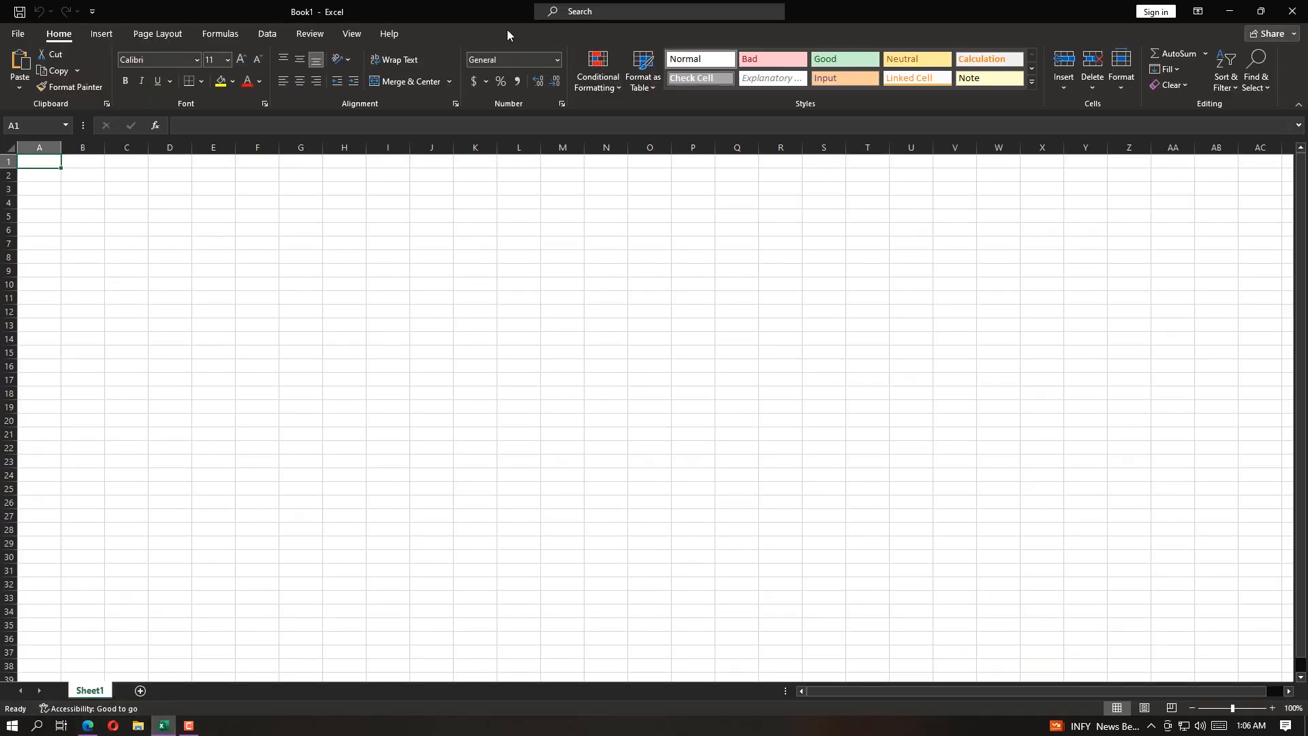
pyautogui.moveTo(507, 31); pyautogui.dragTo(0, 184)
pyautogui.click(1220, 368)
# Enter the headings "No.", "Full Name" and "GUJRATI" in cells A2 to C2
pyautogui.click(42, 164)
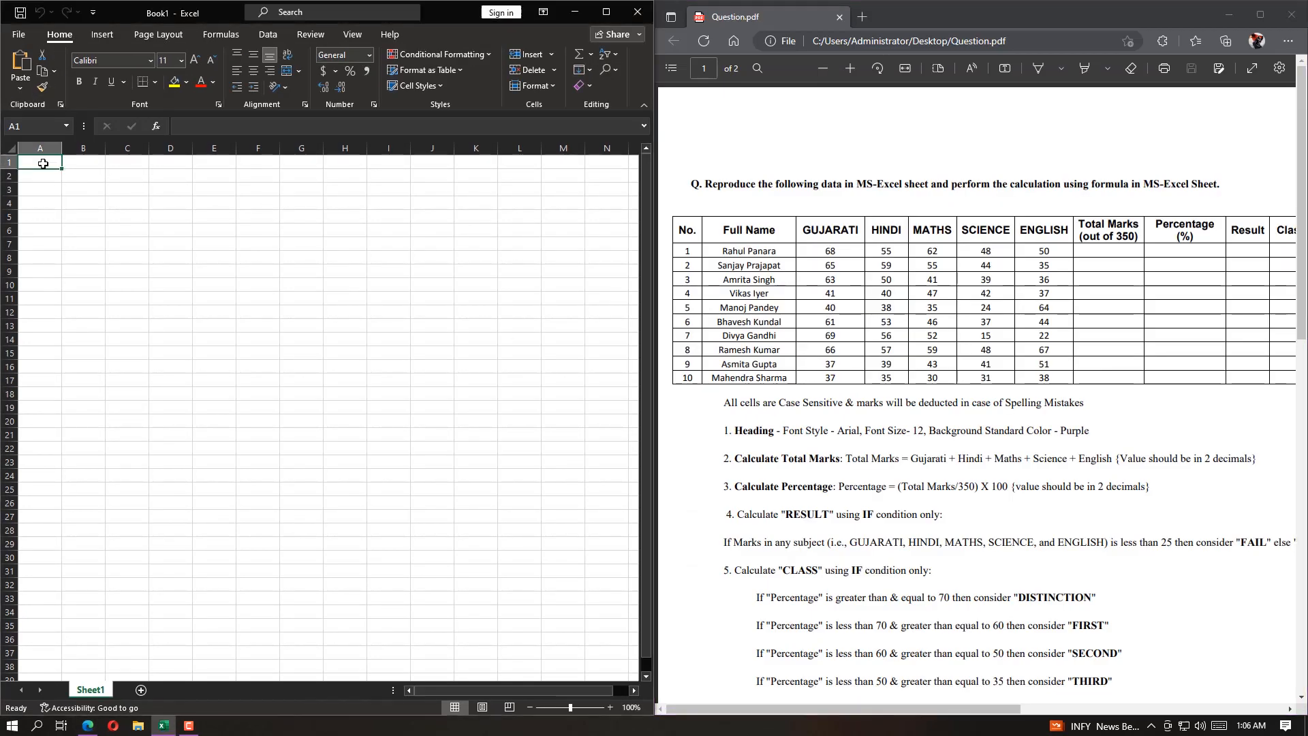
pyautogui.press('Down')
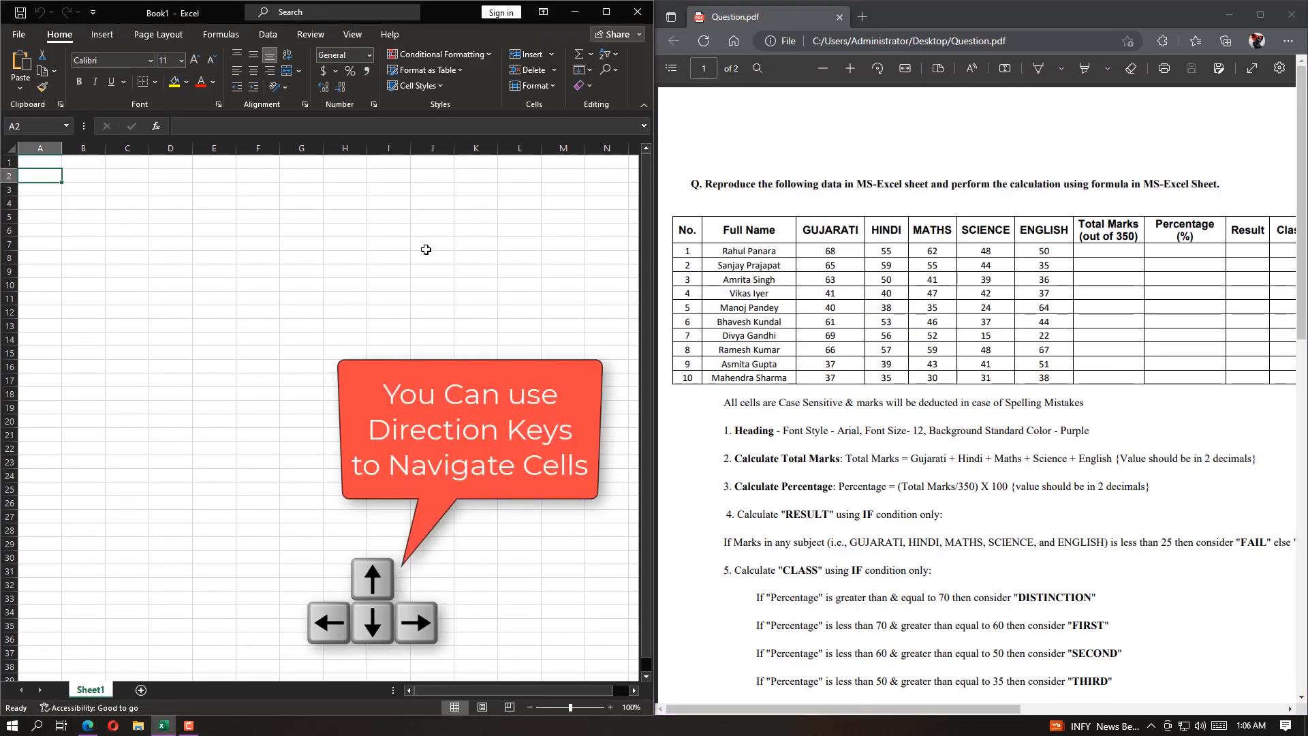
pyautogui.write('No.')
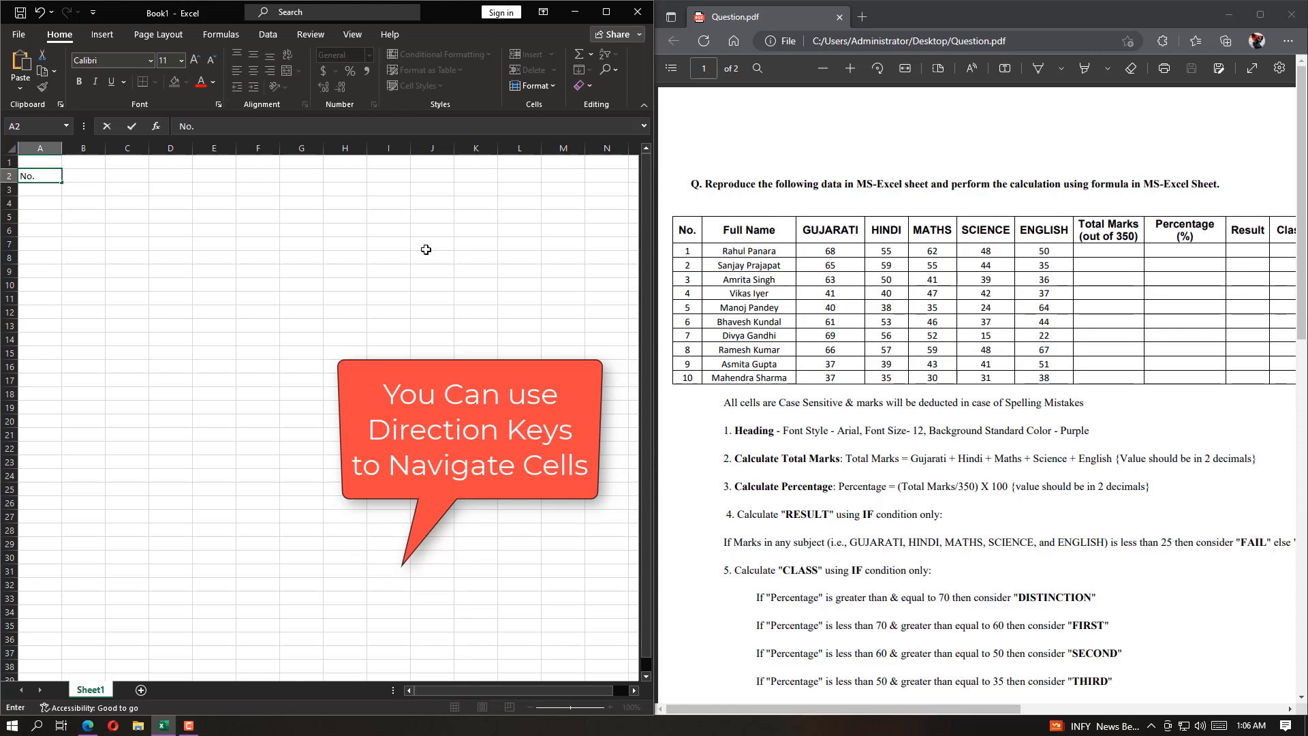
pyautogui.press('Right')
pyautogui.write('Full ')
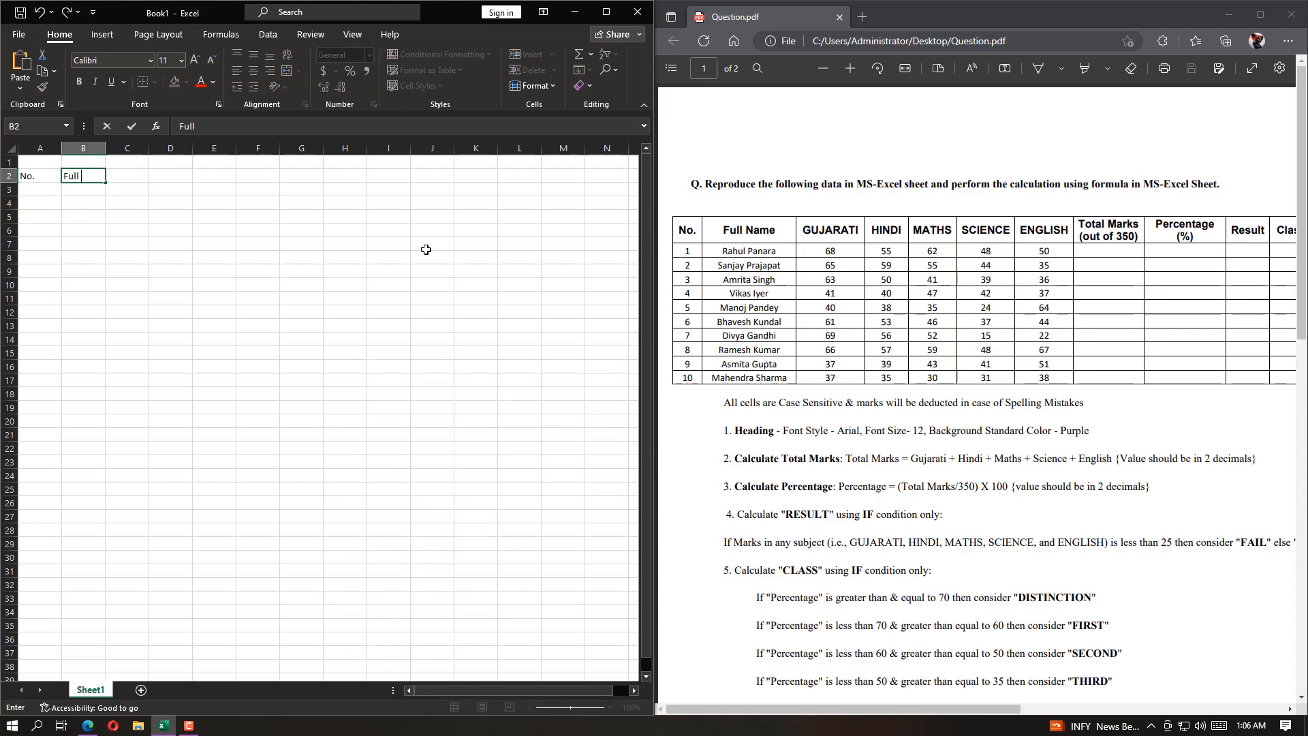
pyautogui.write('Name')
pyautogui.press('Right')
pyautogui.write('GUJRAT')
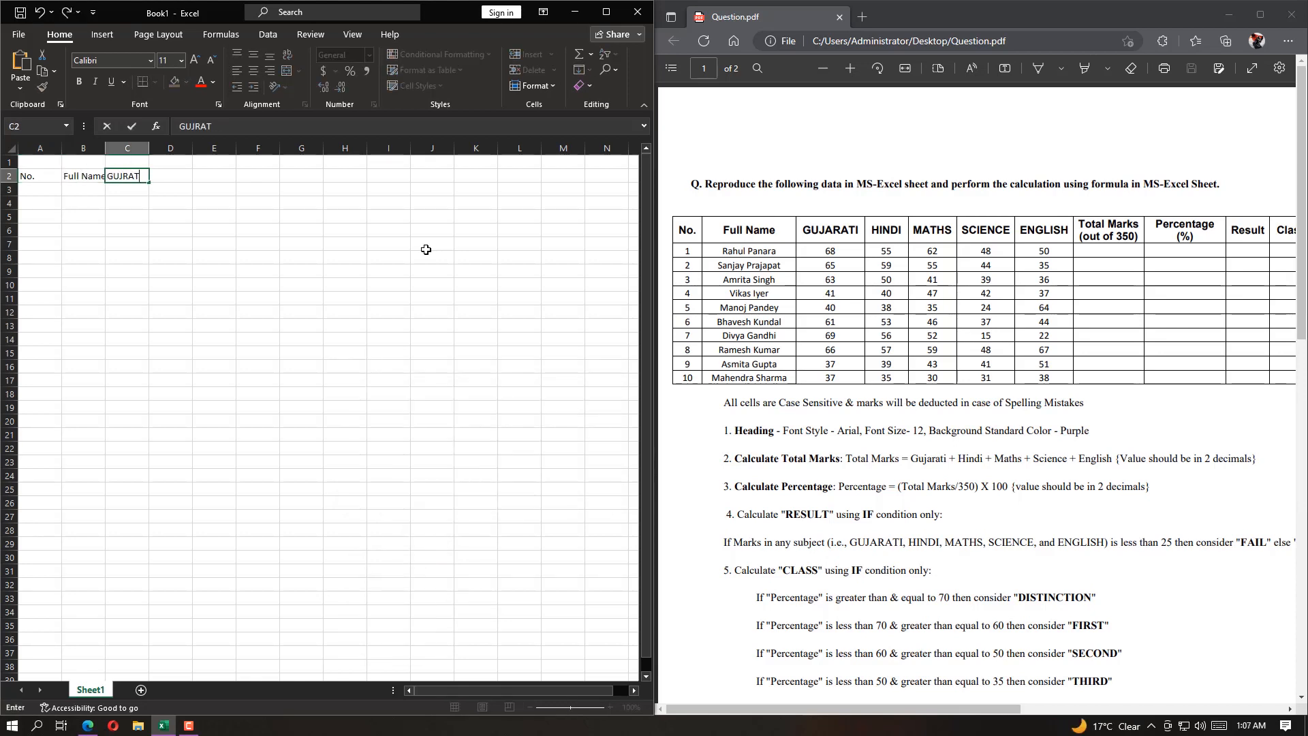
pyautogui.write('I')
pyautogui.press('Right')
# Enter the subject headings "HINDI", "MATHS", "SCIENCE" and "ENGLISH" in cells D2 to G2
pyautogui.write('HINDI')
pyautogui.press('Right')
pyautogui.write('MATHS')
pyautogui.press('Right')
pyautogui.write('SCX')
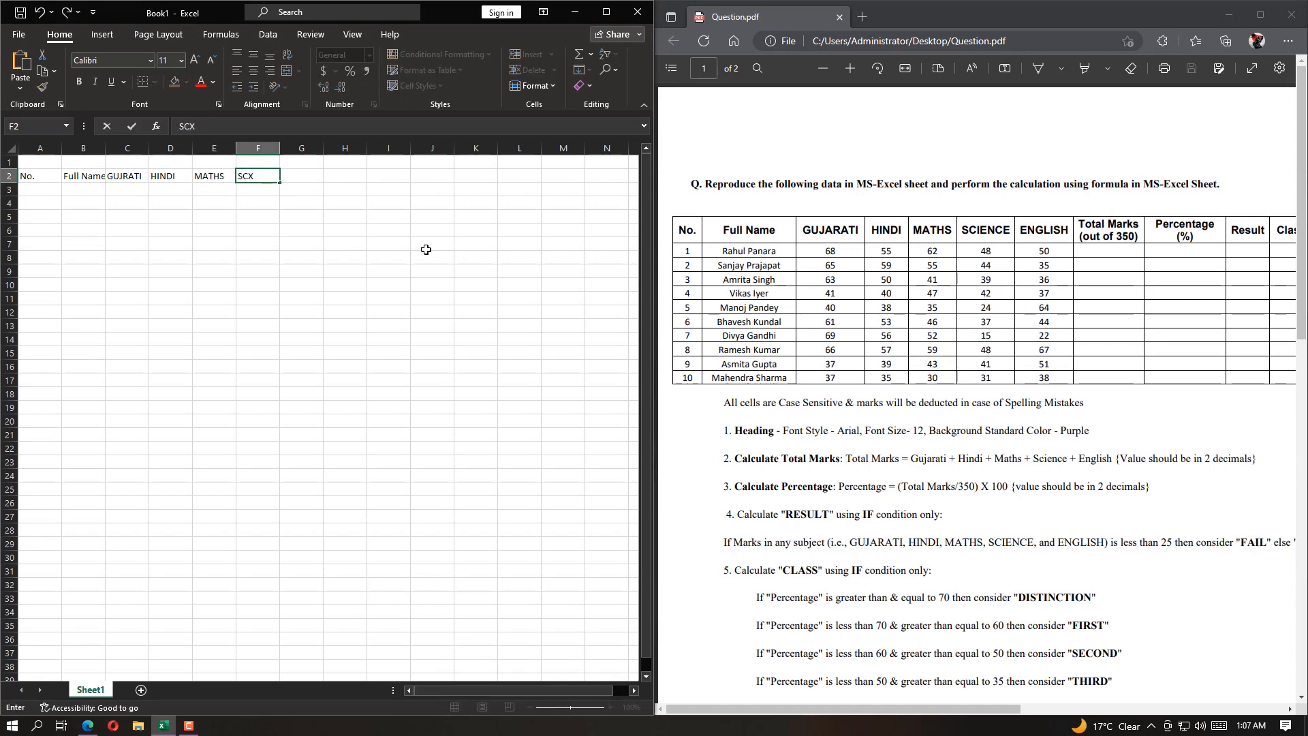
pyautogui.write('IENCE')
pyautogui.press('Right')
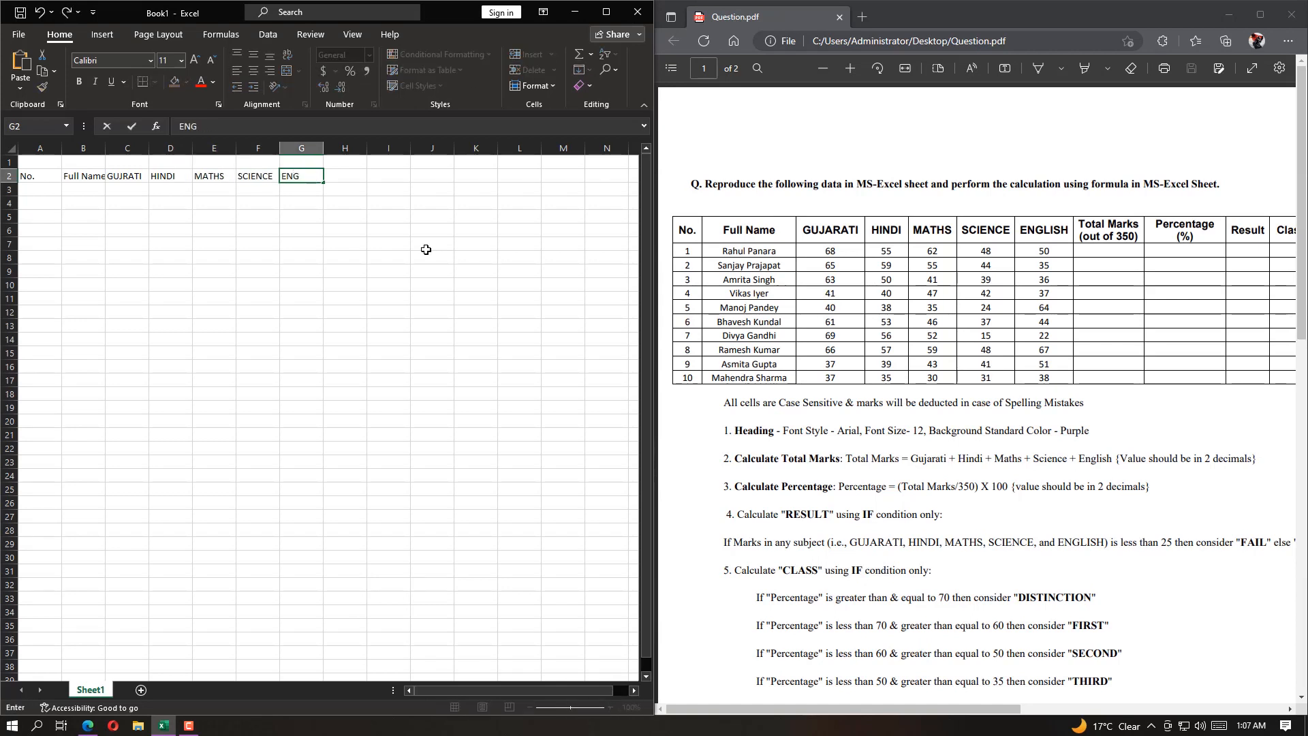
pyautogui.write('ENGLISH')
pyautogui.press('Right')
# Enter the headings "Total Marks (Out of 350)" in H2 and "Percentage (%)" in I2
pyautogui.write('Total Marks')
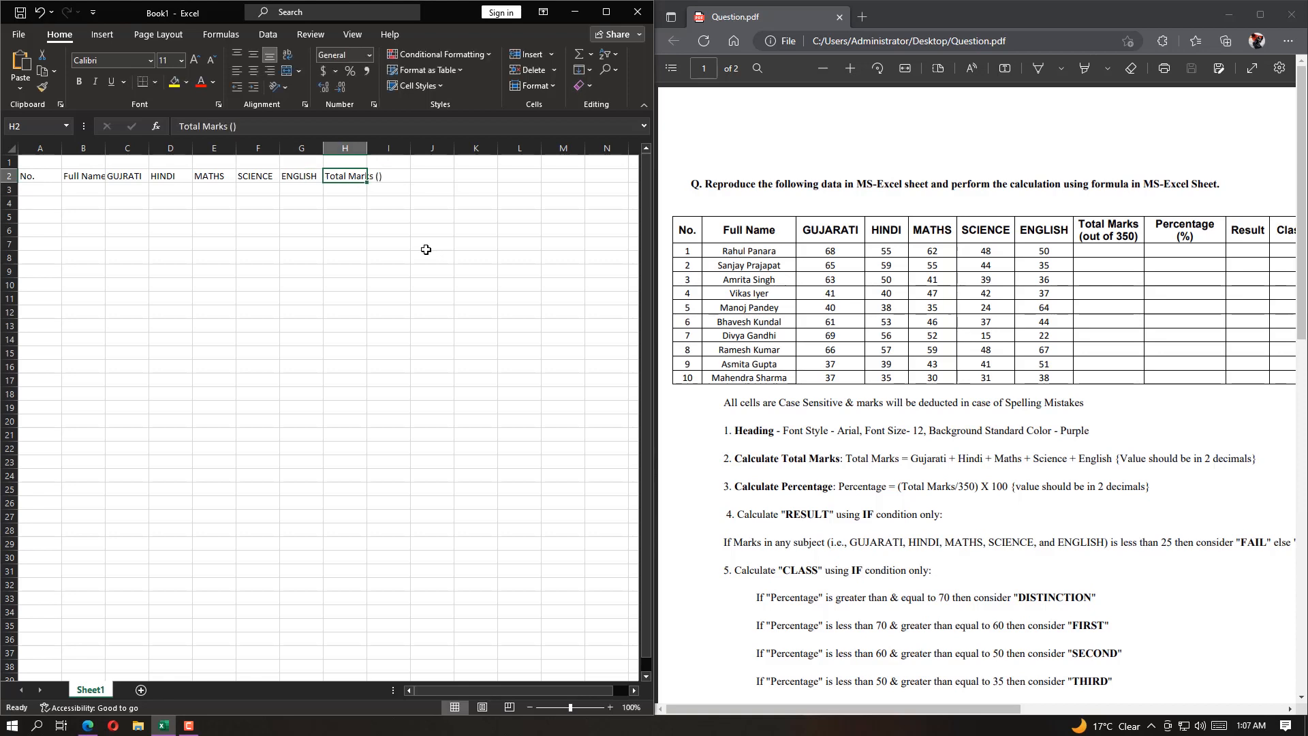
pyautogui.click(373, 177)
pyautogui.write('Out of 350')
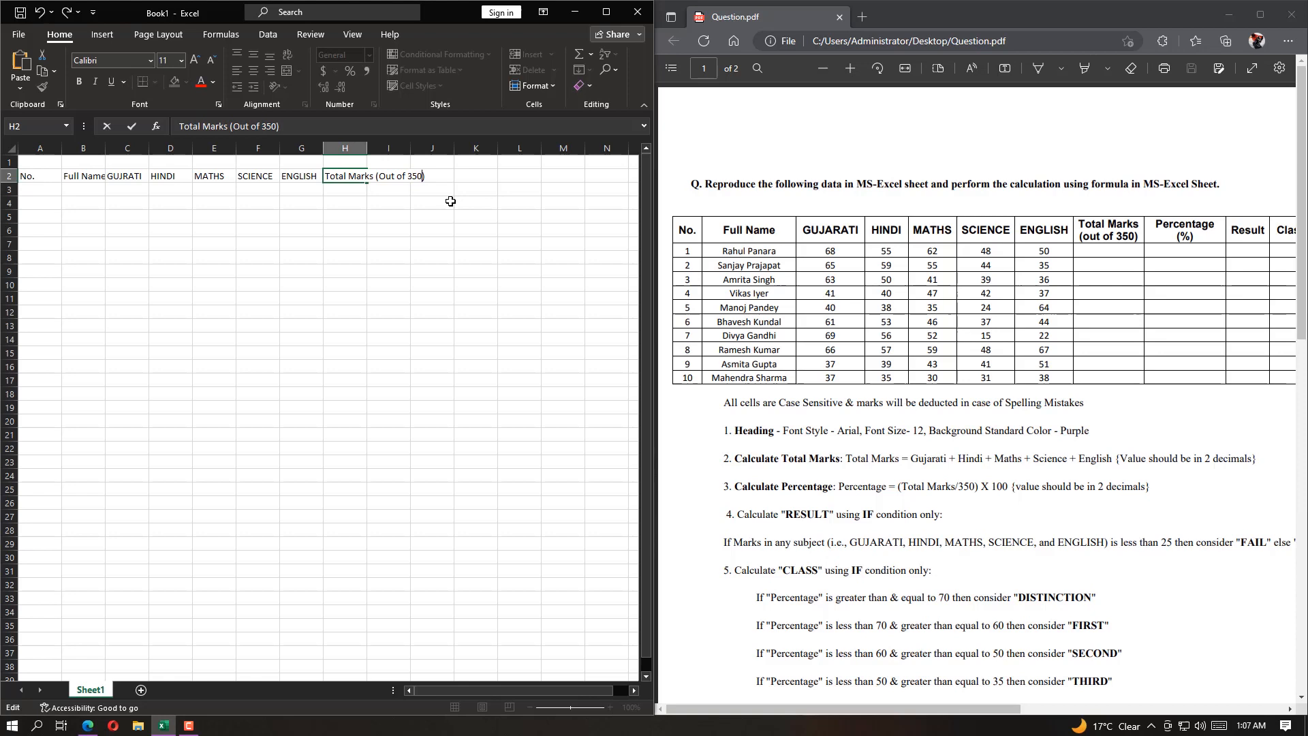
pyautogui.press('Tab')
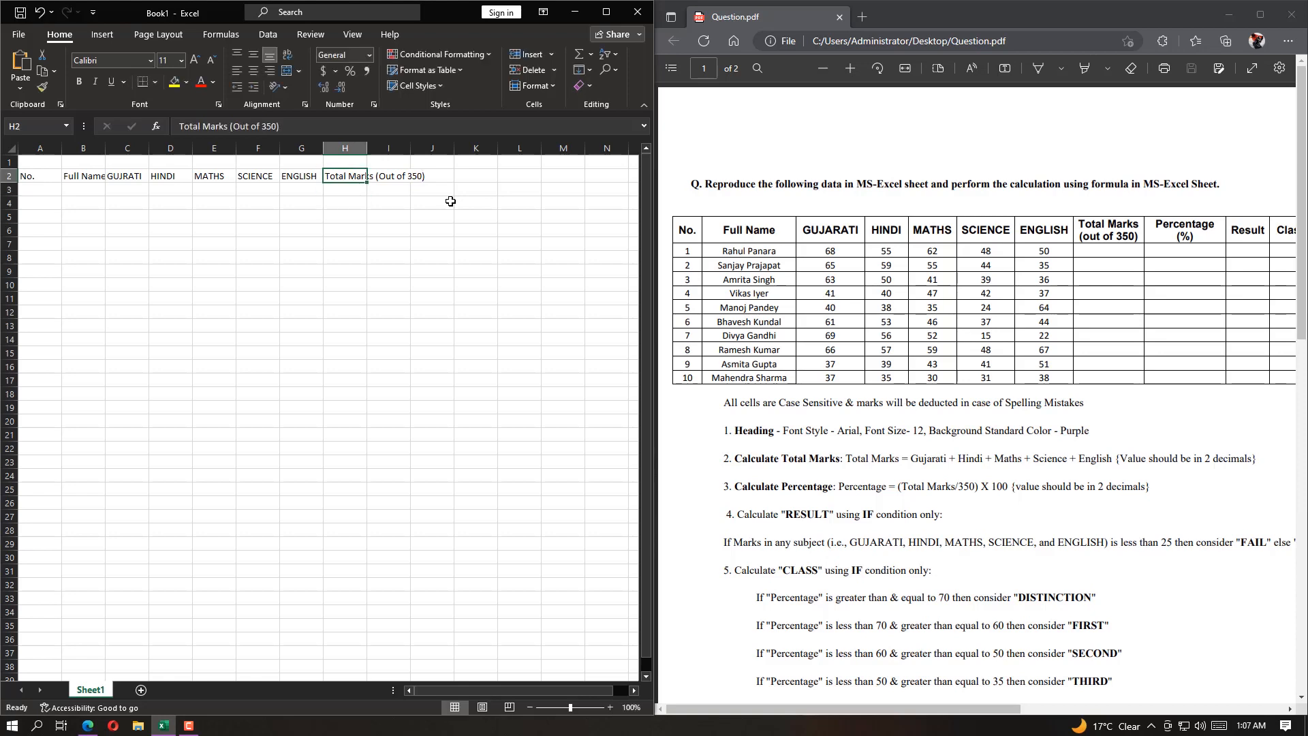
pyautogui.write('Perc')
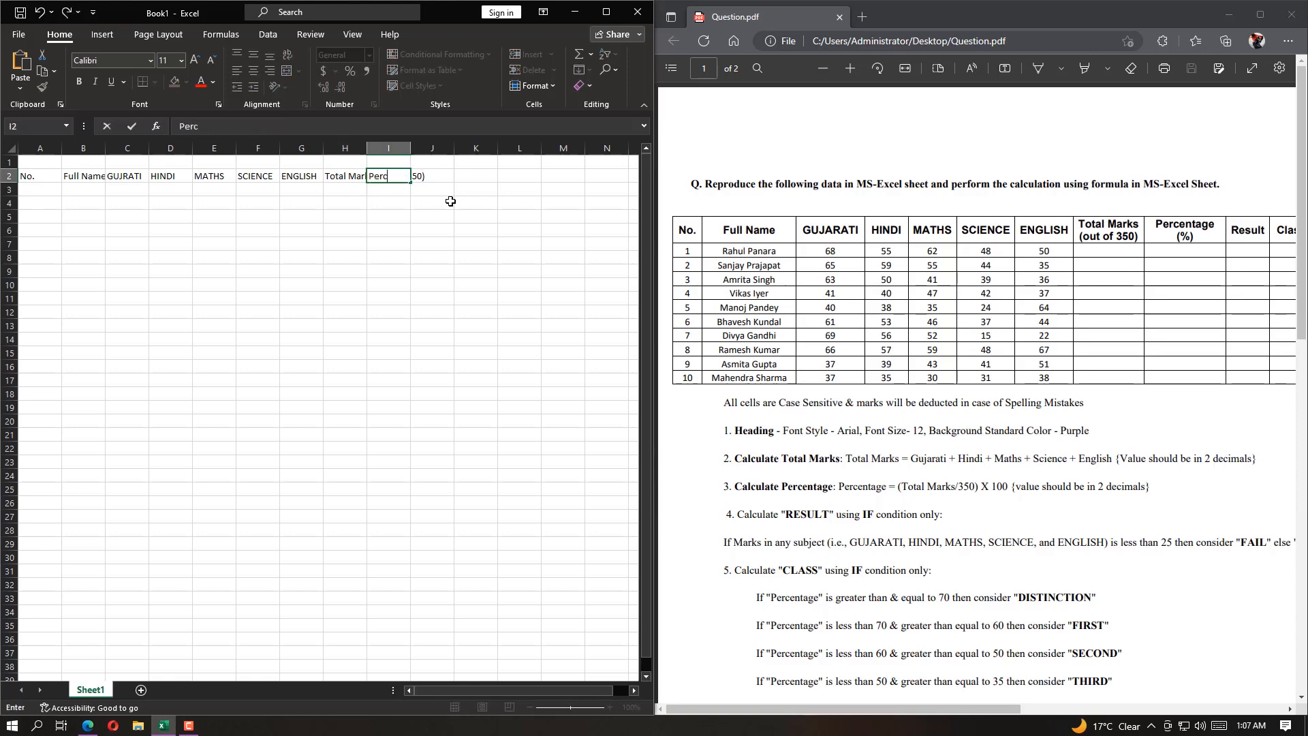
pyautogui.write('entage ()')
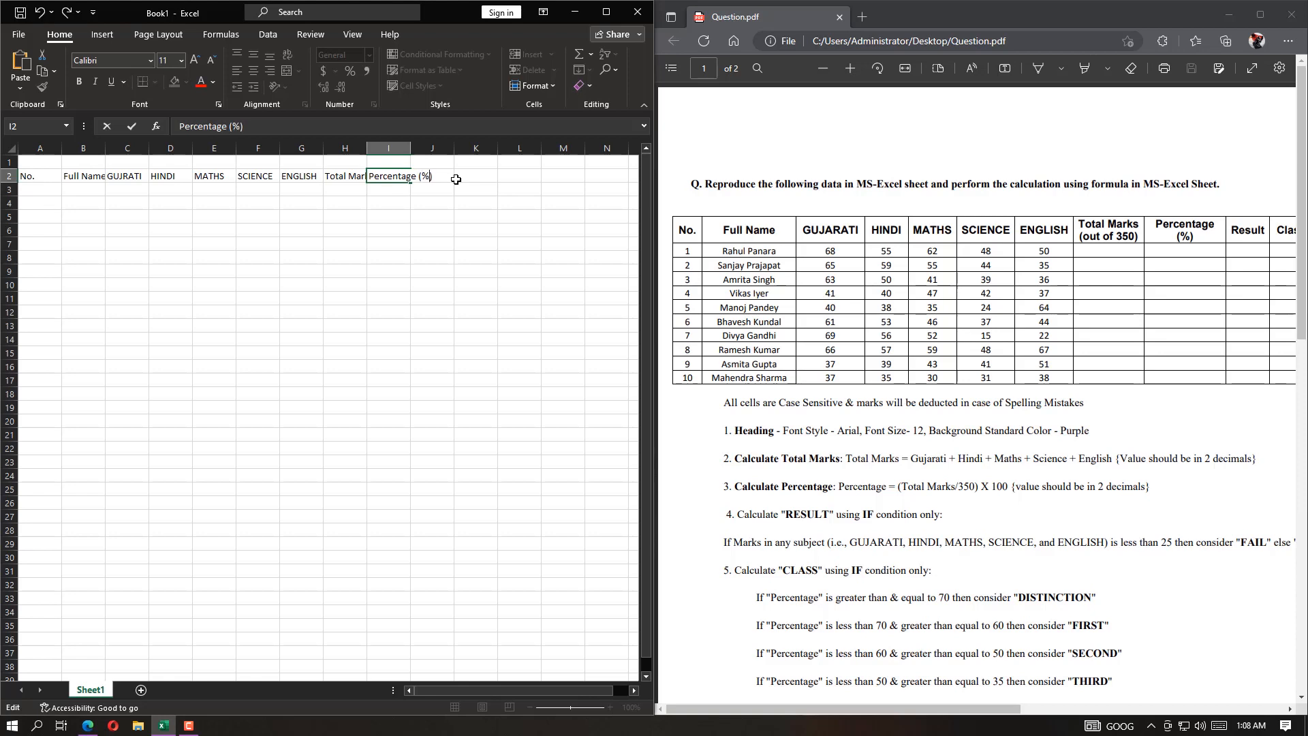
pyautogui.press('Tab')
# Enter the headings "Result", "Class" and "Count<25" in cells J2 to L2, following the PDF table
pyautogui.write('Result')
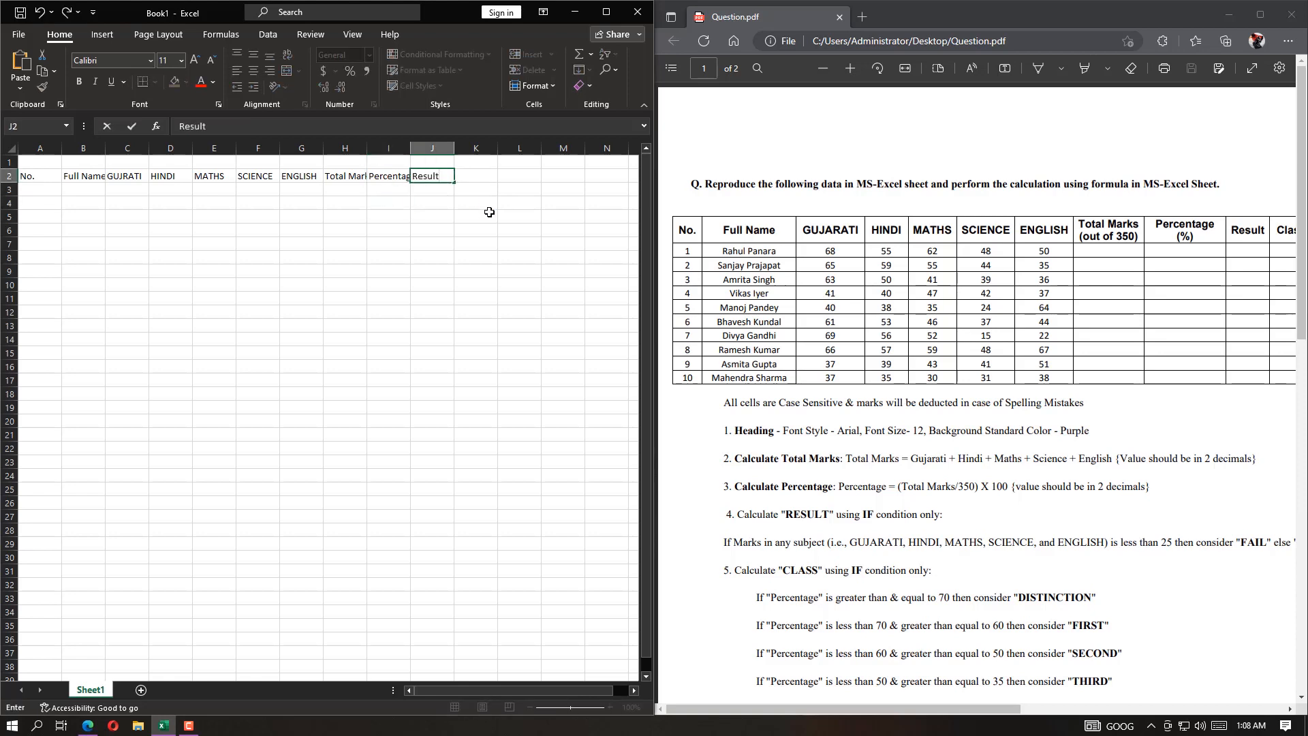
pyautogui.press('Tab')
pyautogui.write('Class')
pyautogui.press('Tab')
pyautogui.hscroll(5, 1072, 677)
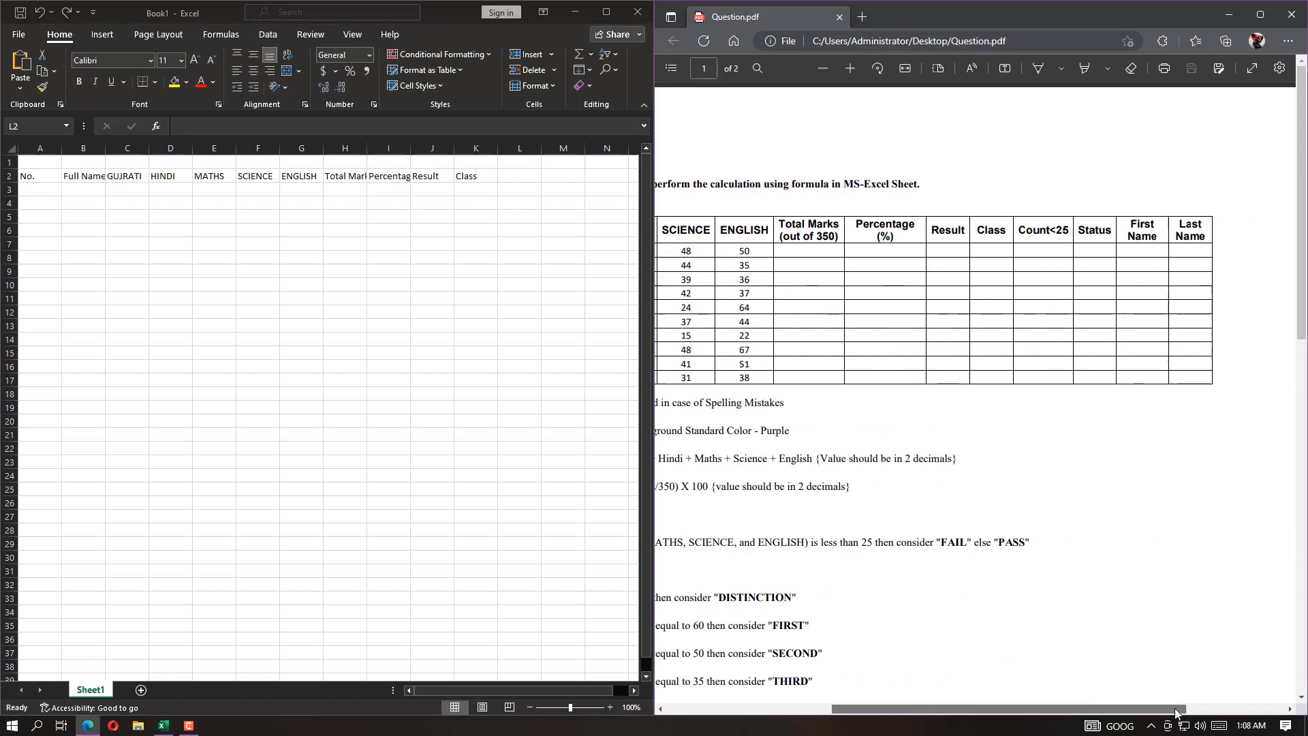
pyautogui.write('Count')
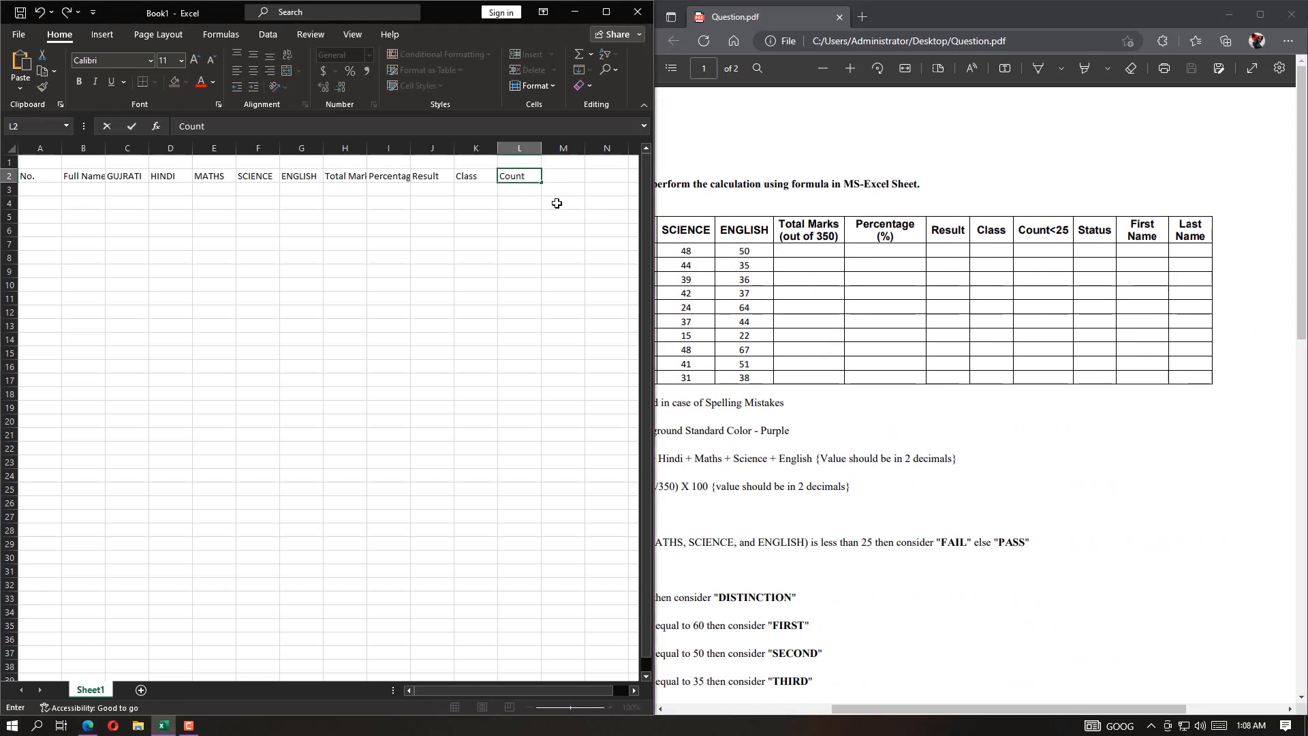
pyautogui.write('<25')
pyautogui.press('Tab')
# Complete the heading row with "Status", "First Name" and "Last Name" in cells M2 to O2
pyautogui.write('Status')
pyautogui.press('Tab')
pyautogui.write('F')
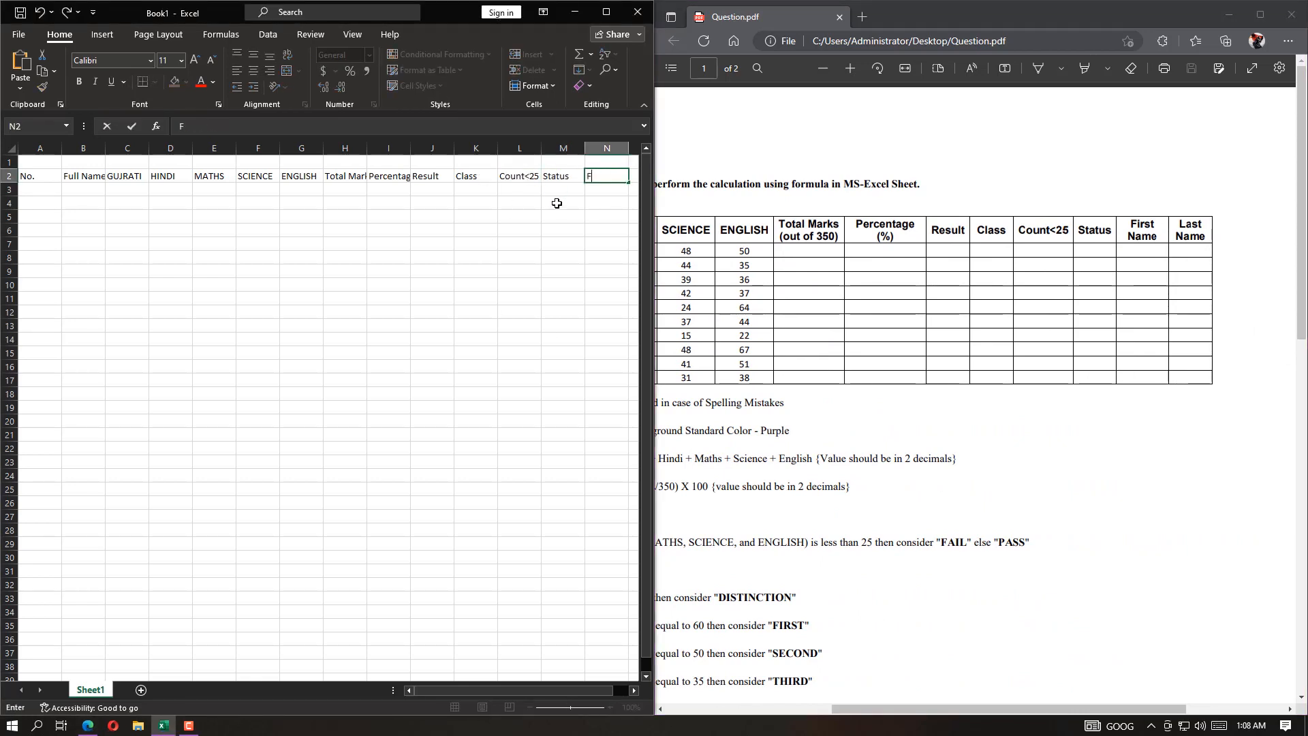
pyautogui.write('irst Name')
pyautogui.press('Tab')
pyautogui.write('Last Name')
pyautogui.press('Return')
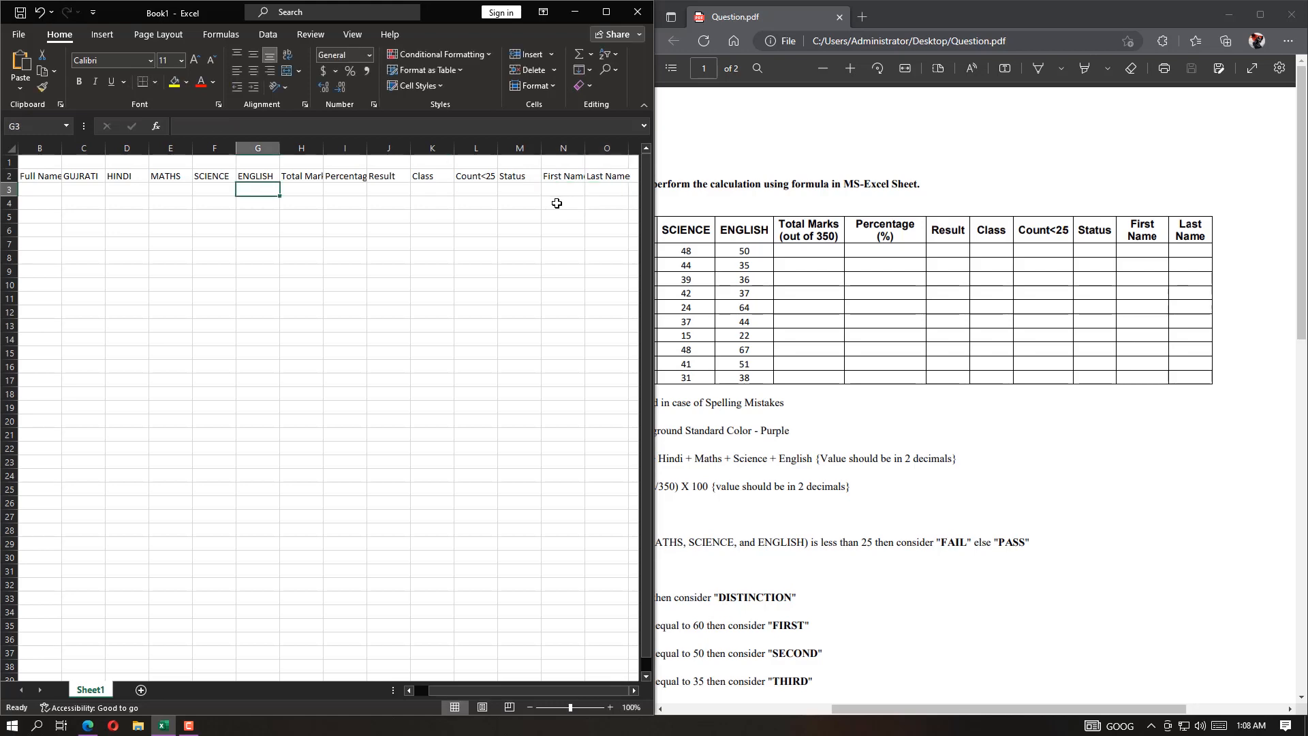
# Enter 1, 2 and 3 under the No. heading and fill the series down to 10 in A12
pyautogui.moveTo(879, 709); pyautogui.dragTo(682, 708)
pyautogui.click(39, 188)
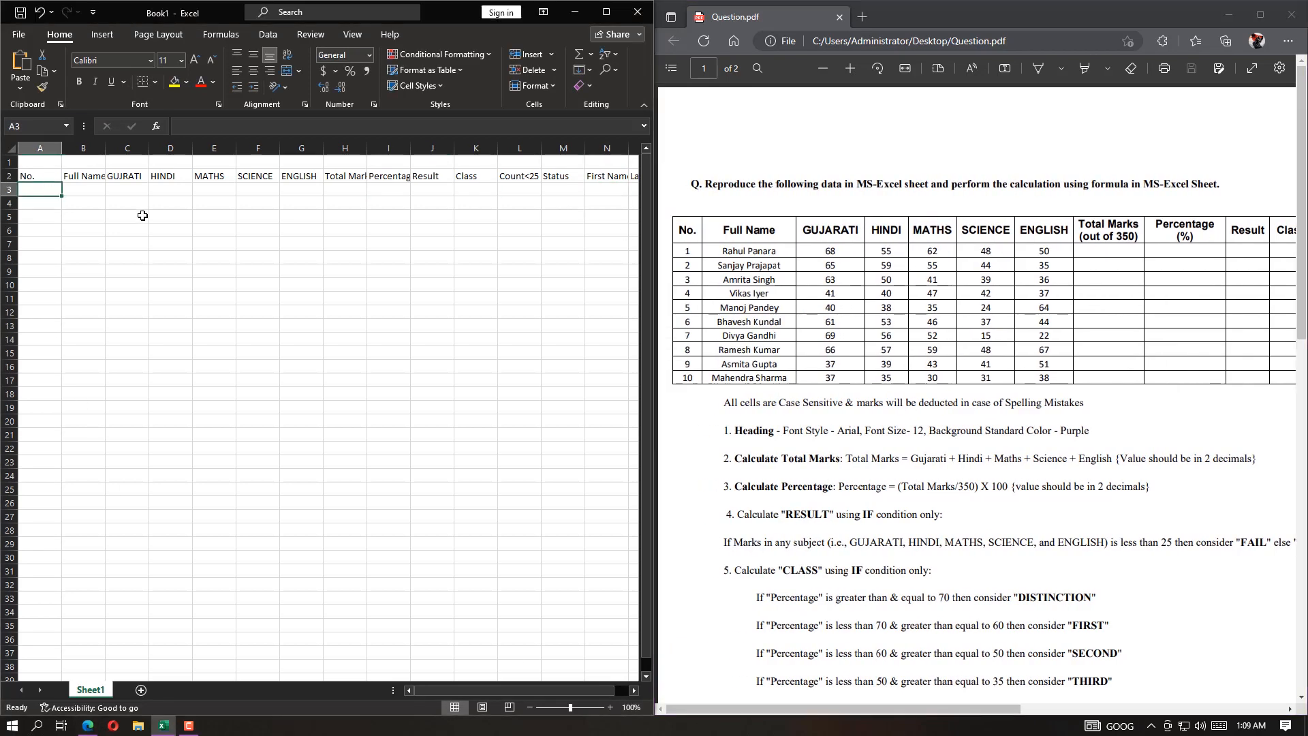
pyautogui.write('1')
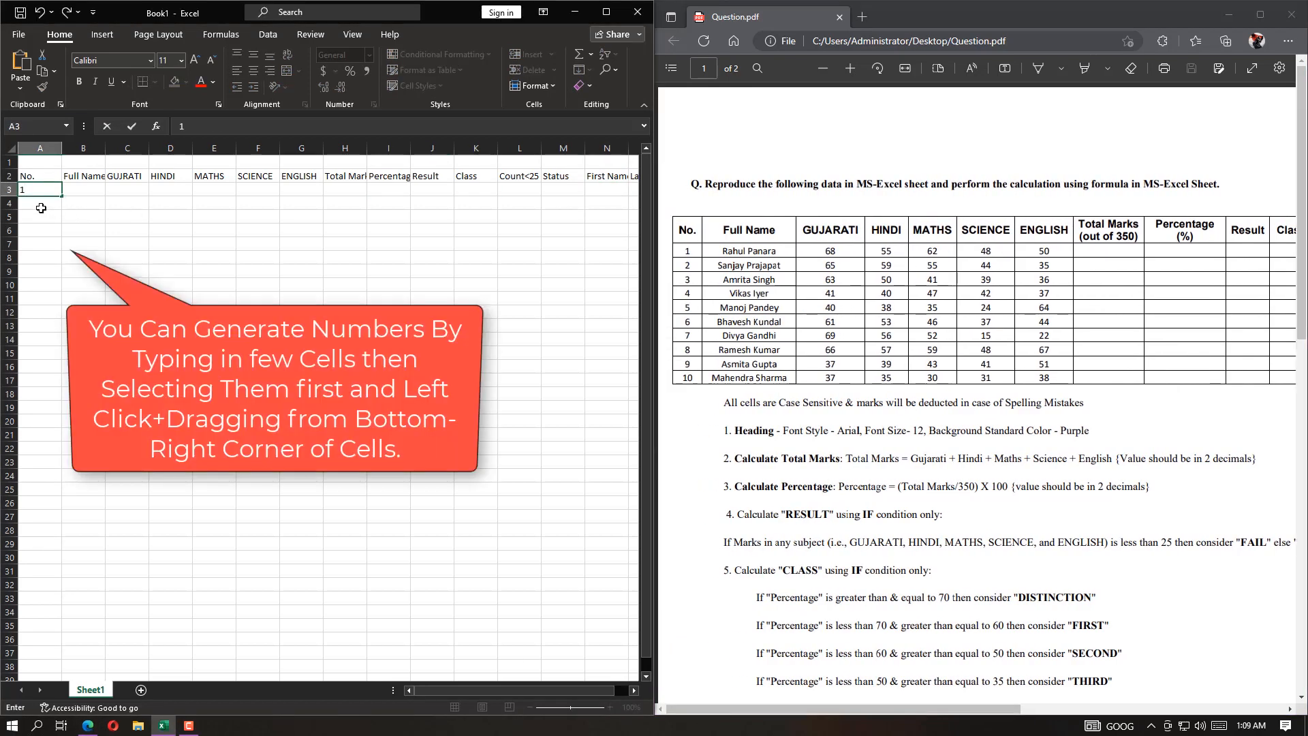
pyautogui.press('Return')
pyautogui.write('2')
pyautogui.press('Return')
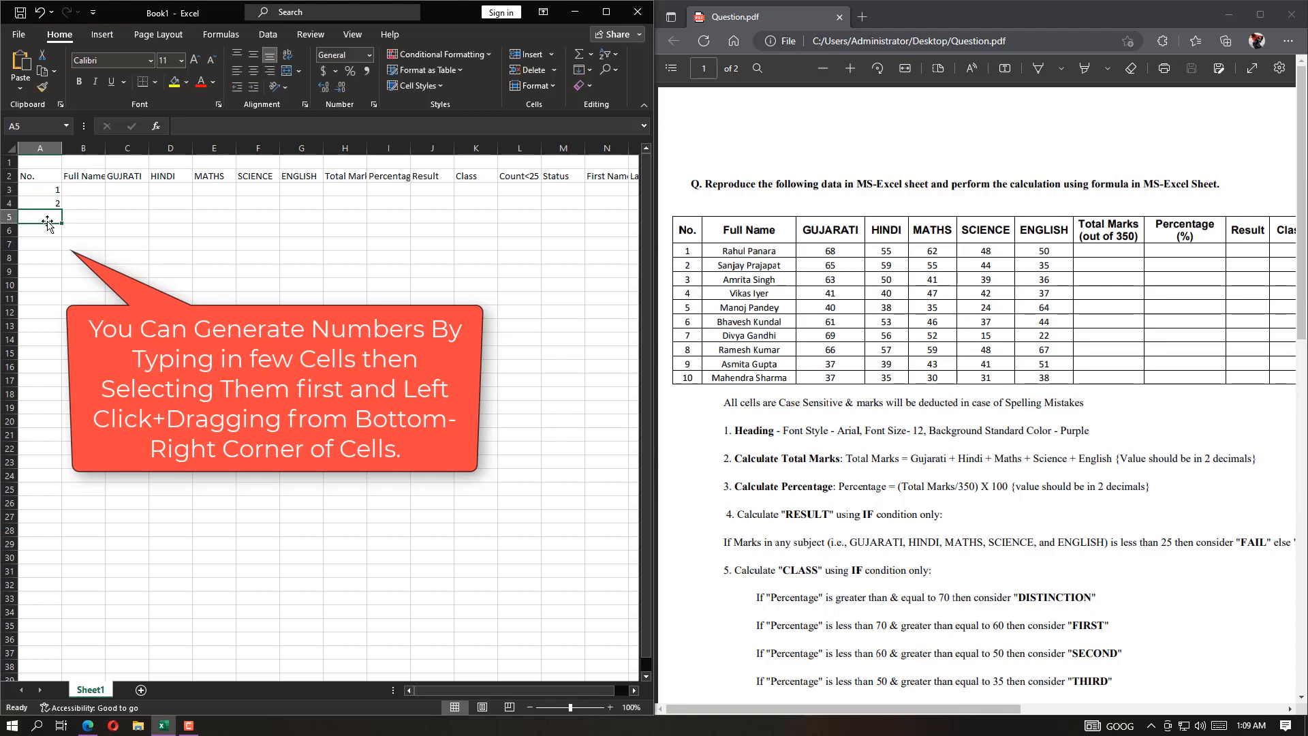
pyautogui.write('3')
pyautogui.click(51, 193)
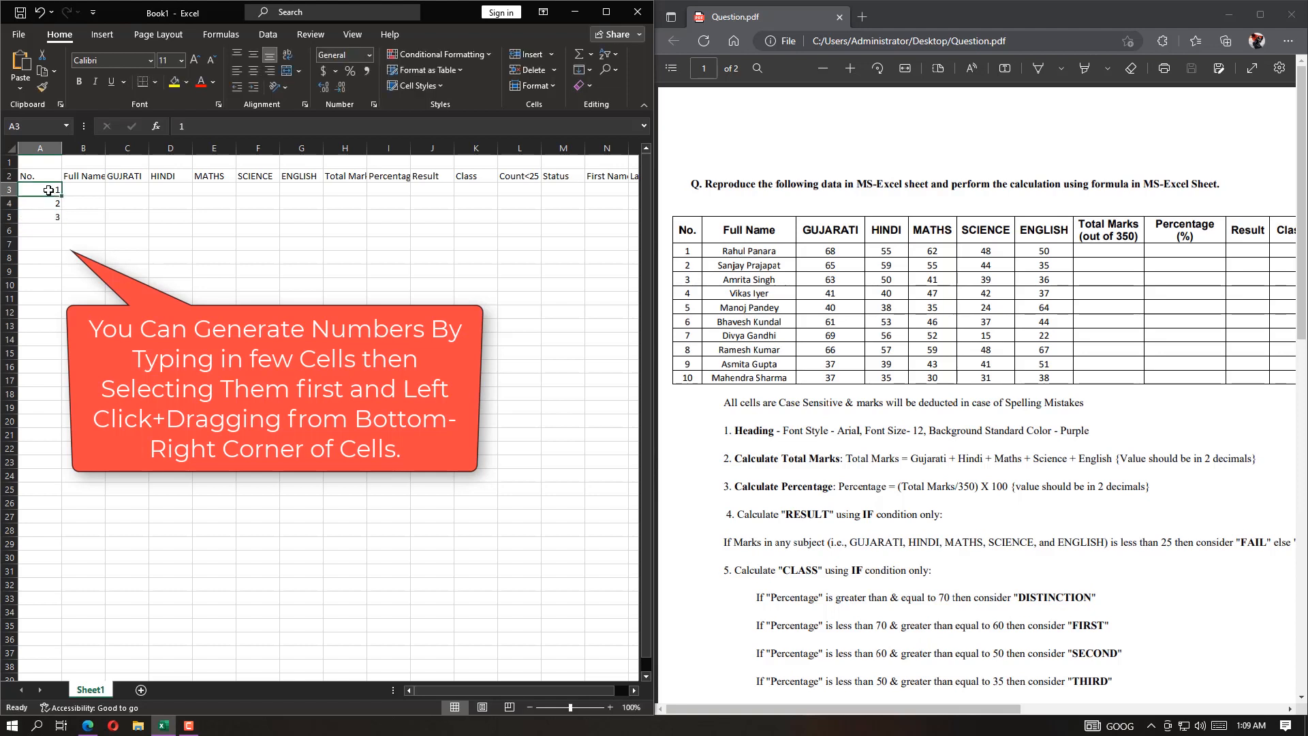
pyautogui.moveTo(48, 190); pyautogui.dragTo(56, 322)
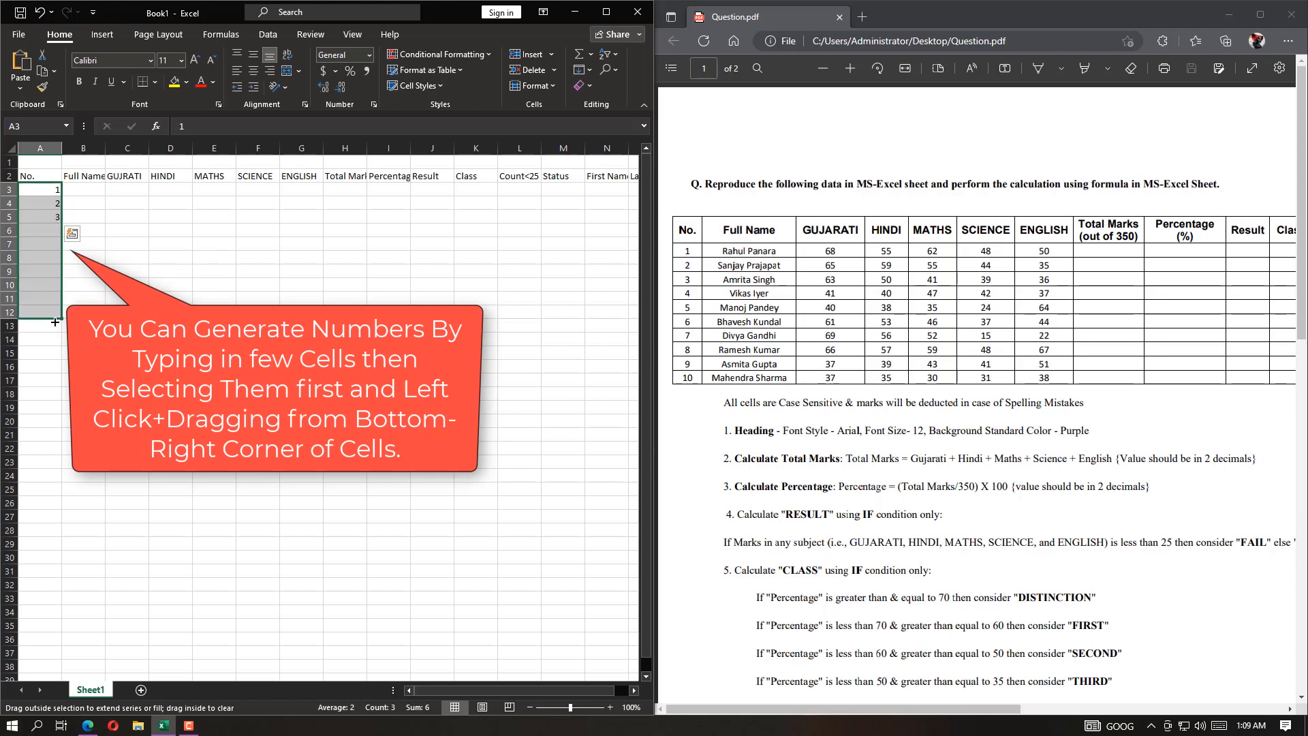
pyautogui.click(47, 208)
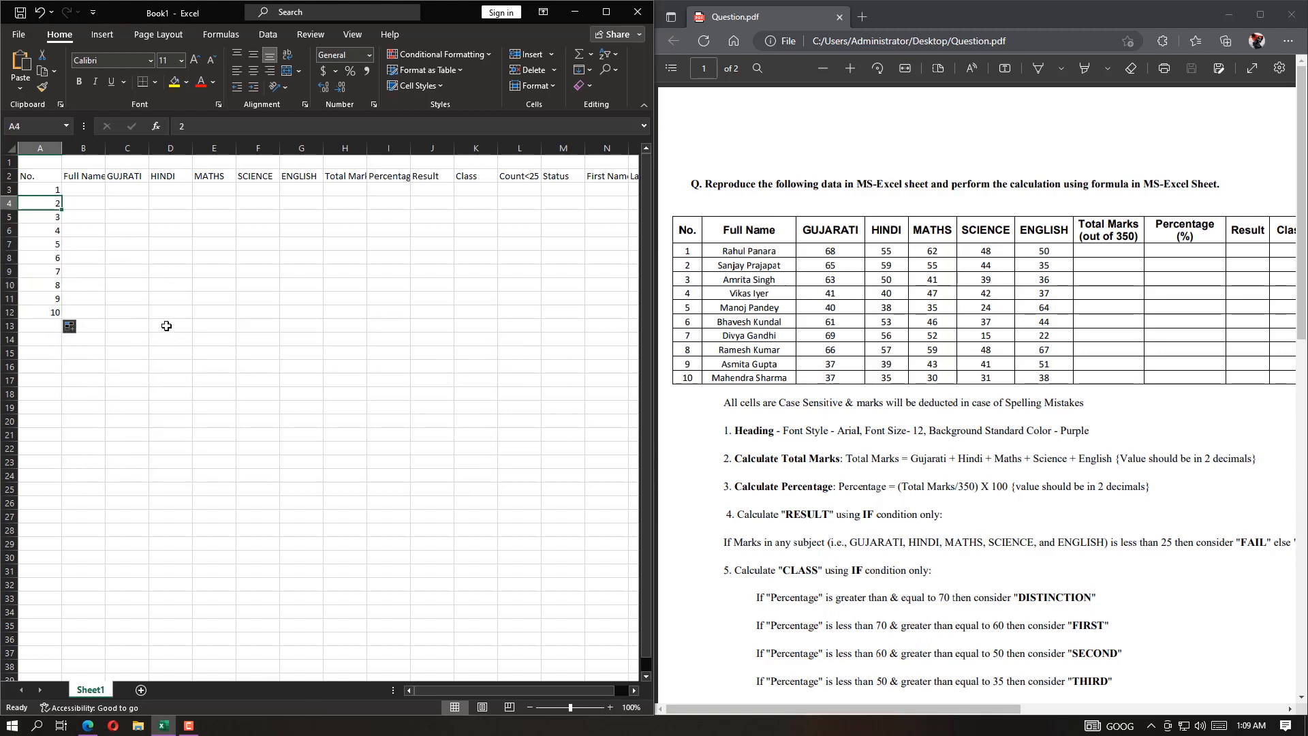
# Narrow the No. column and adjust the widths of the other columns to fit their heading text
pyautogui.click(91, 195)
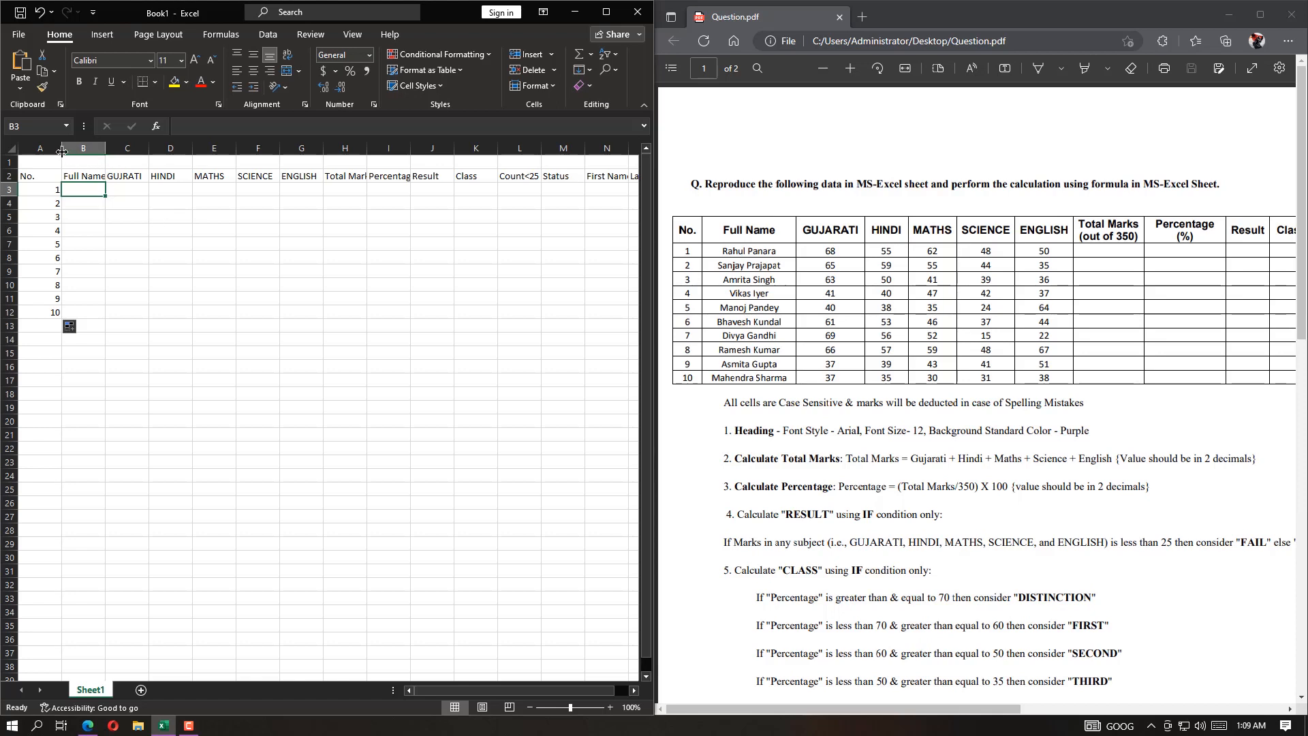
pyautogui.moveTo(62, 150); pyautogui.dragTo(45, 150)
pyautogui.moveTo(90, 151); pyautogui.dragTo(256, 151)
pyautogui.moveTo(299, 150); pyautogui.dragTo(590, 149)
pyautogui.moveTo(533, 149); pyautogui.dragTo(546, 148)
pyautogui.moveTo(453, 690); pyautogui.dragTo(559, 695)
pyautogui.moveTo(594, 149); pyautogui.dragTo(603, 148)
pyautogui.moveTo(581, 691); pyautogui.dragTo(603, 690)
pyautogui.moveTo(592, 148); pyautogui.dragTo(600, 147)
pyautogui.moveTo(511, 690); pyautogui.dragTo(402, 688)
# Format the whole heading row from No. to Last Name in Arial with font size 12
pyautogui.click(27, 175)
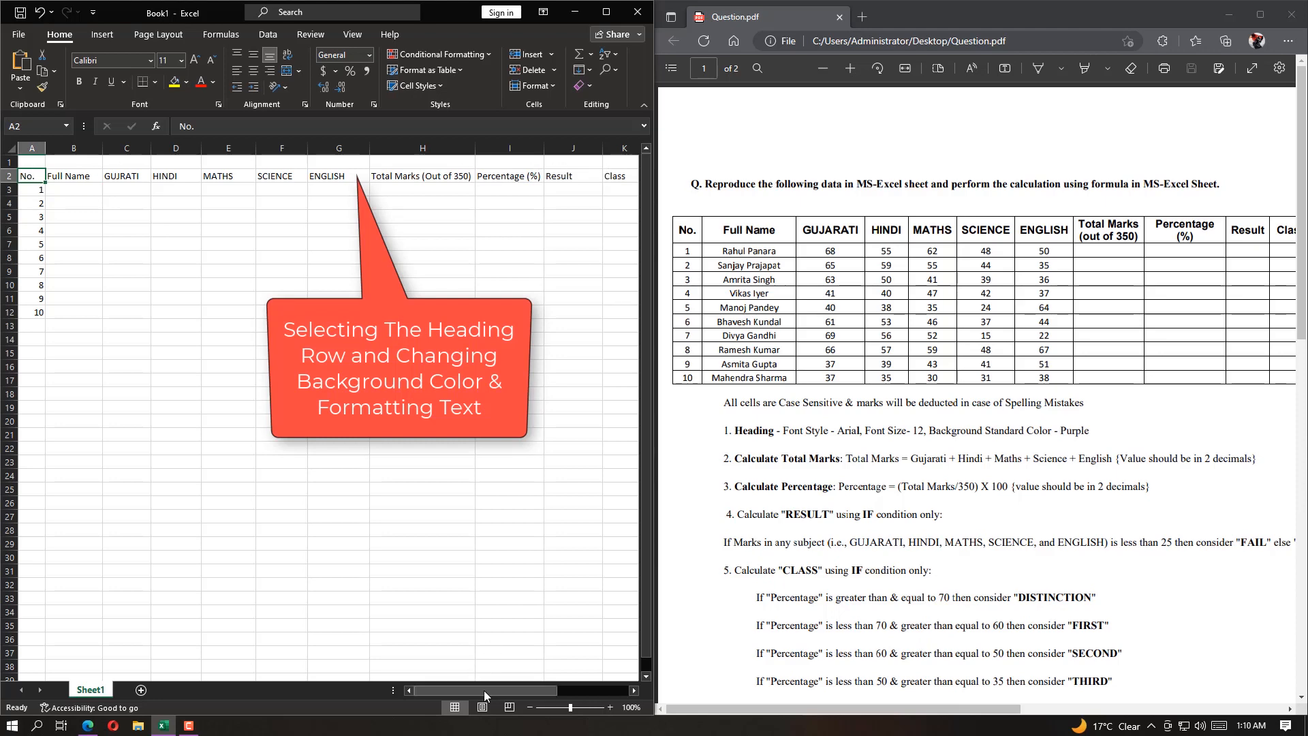
pyautogui.moveTo(484, 689); pyautogui.dragTo(568, 691)
pyautogui.keyDown('shift'); pyautogui.click(573, 176); pyautogui.keyUp('shift')
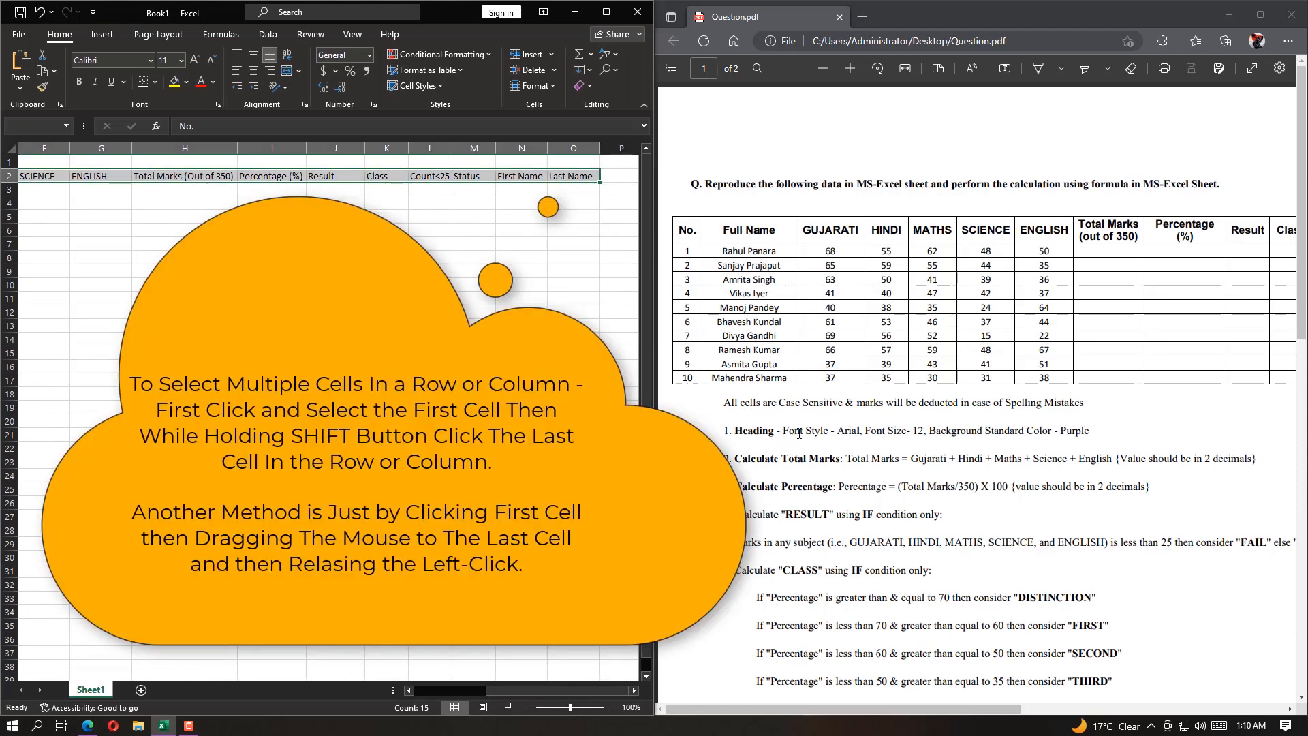
pyautogui.click(151, 60)
pyautogui.click(137, 518)
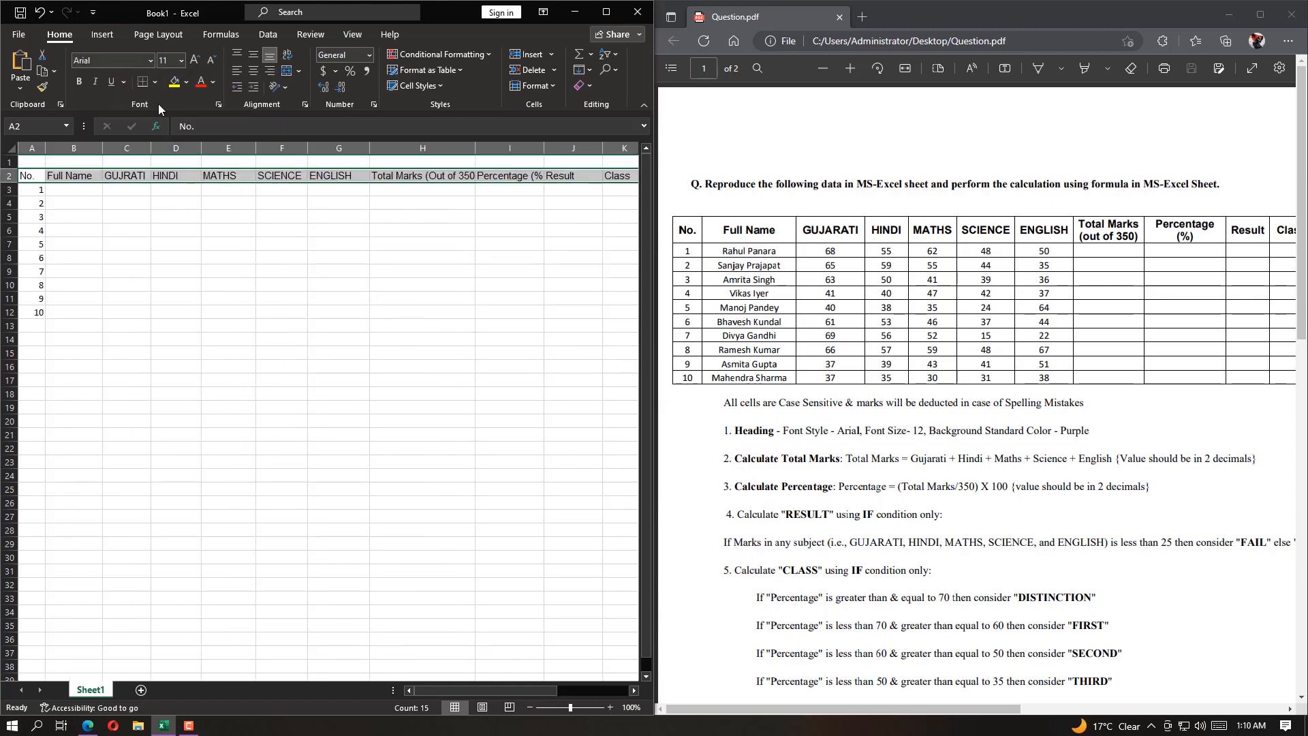
pyautogui.click(182, 61)
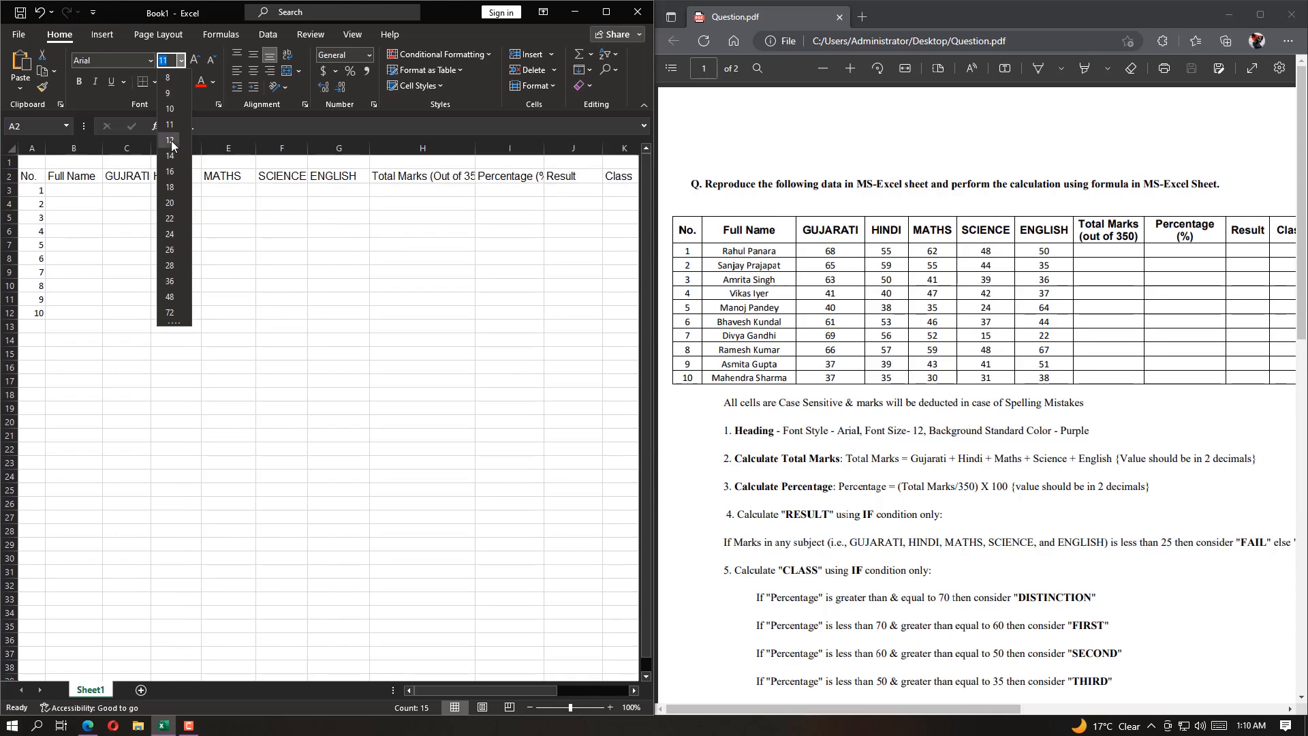
pyautogui.click(170, 139)
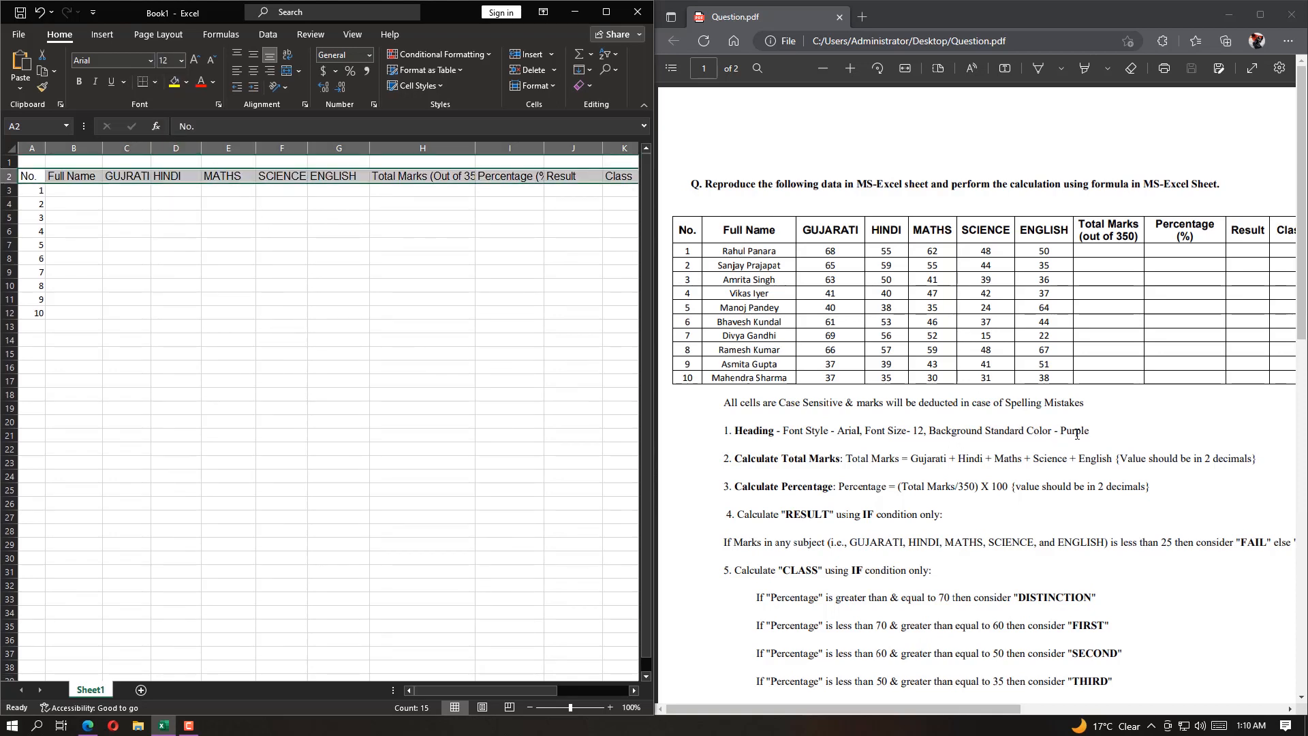
# Fill the selected heading row with the standard colour Purple
pyautogui.click(186, 82)
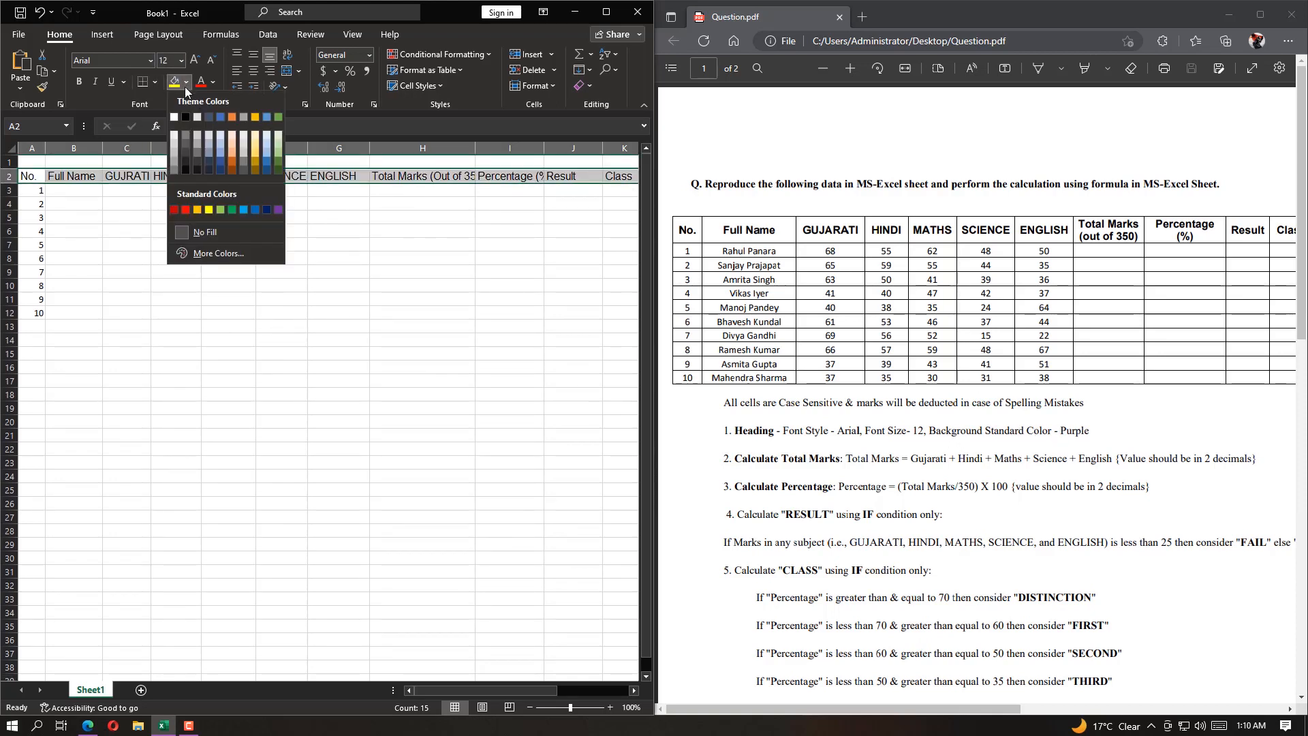
pyautogui.click(279, 211)
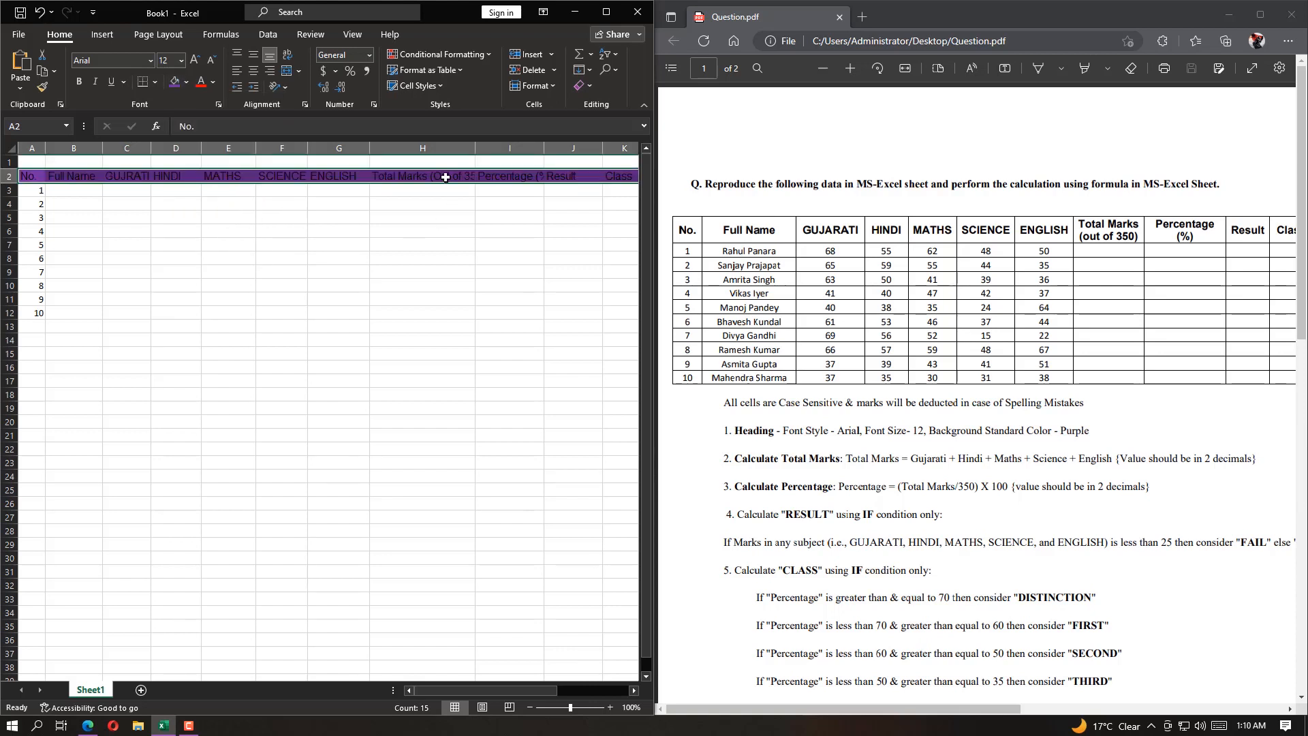
# Copy the first student's full name from the PDF table into cell B3
pyautogui.moveTo(723, 251); pyautogui.dragTo(778, 251)
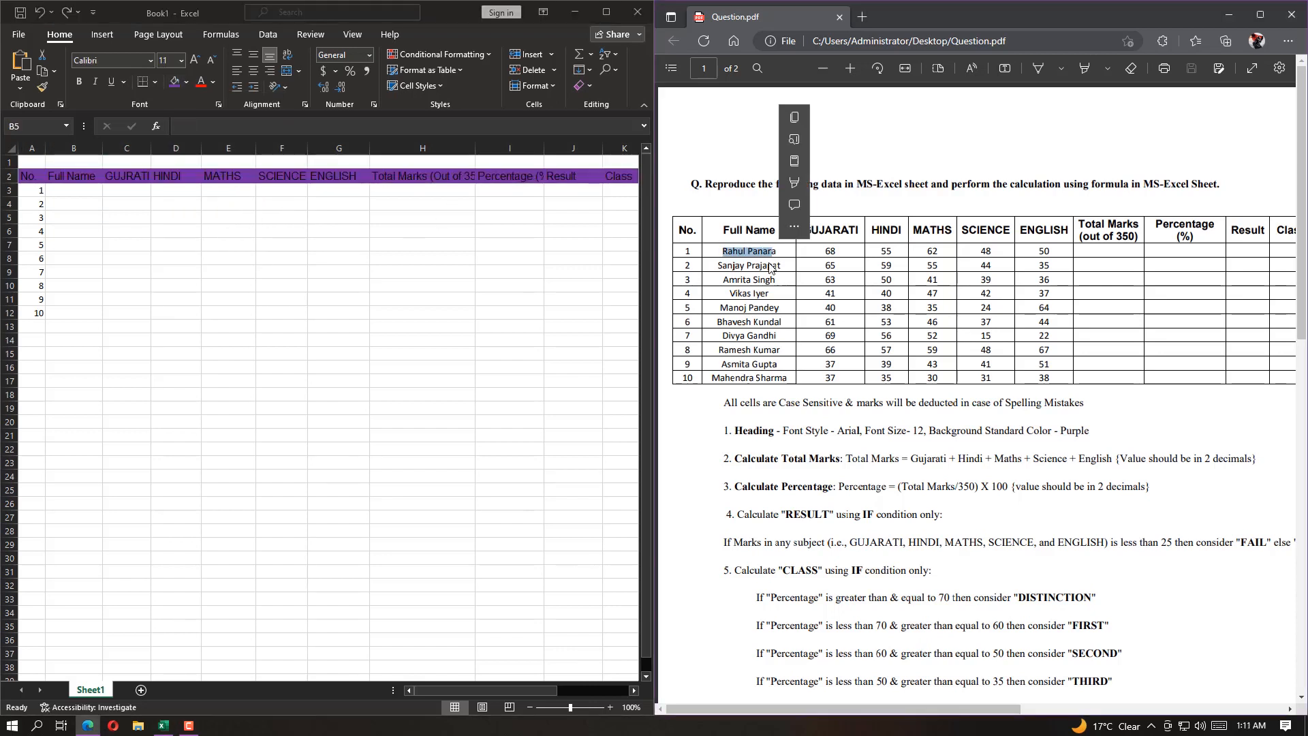
pyautogui.click(774, 283)
pyautogui.hotkey('ctrl', 'c')
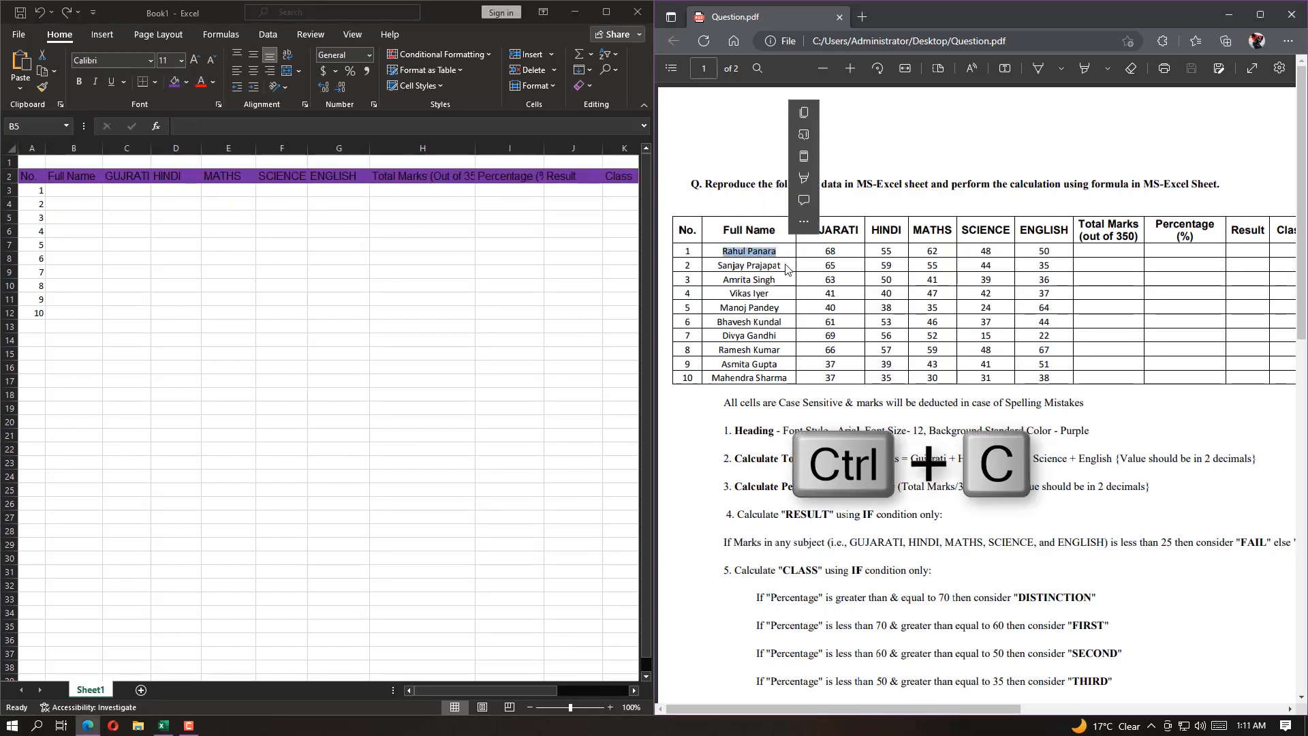
pyautogui.click(453, 693)
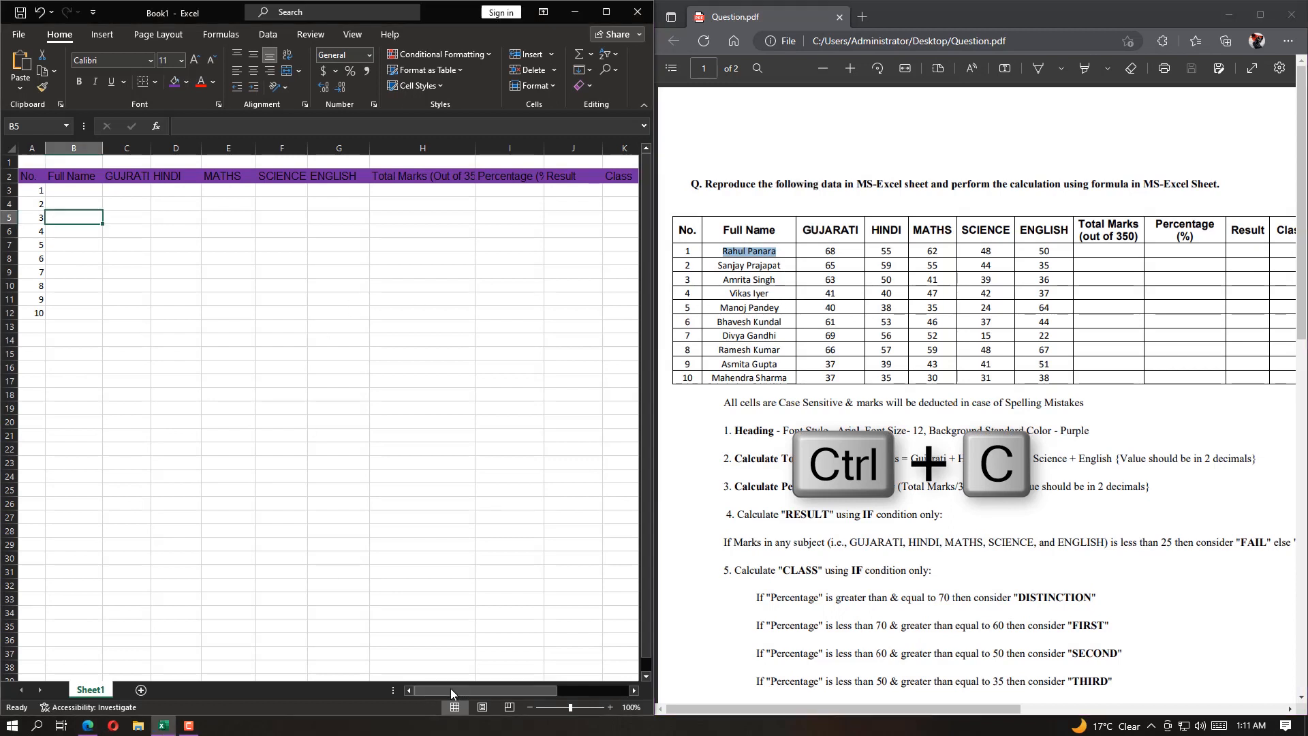
pyautogui.click(63, 195)
pyautogui.hotkey('ctrl', 'v')
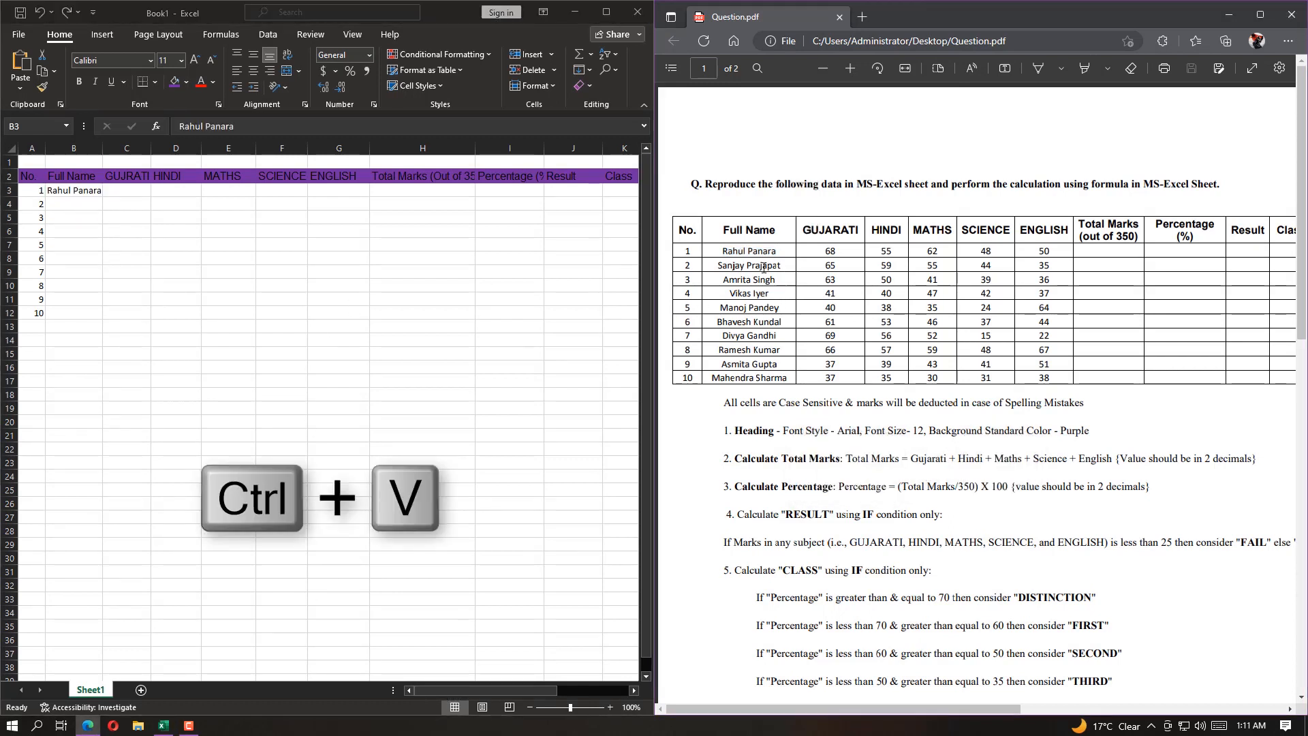
# Copy the full names of students 2 to 4 from the PDF table into cells B4 to B6
pyautogui.moveTo(783, 265); pyautogui.dragTo(728, 294)
pyautogui.hotkey('ctrl', 'c')
pyautogui.click(92, 204)
pyautogui.hotkey('ctrl', 'v')
pyautogui.hotkey('ctrl', 'c')
pyautogui.click(73, 217)
pyautogui.hotkey('ctrl', 'v')
pyautogui.hotkey('ctrl', 'c')
pyautogui.click(74, 231)
pyautogui.hotkey('ctrl', 'v')
pyautogui.press('Return')
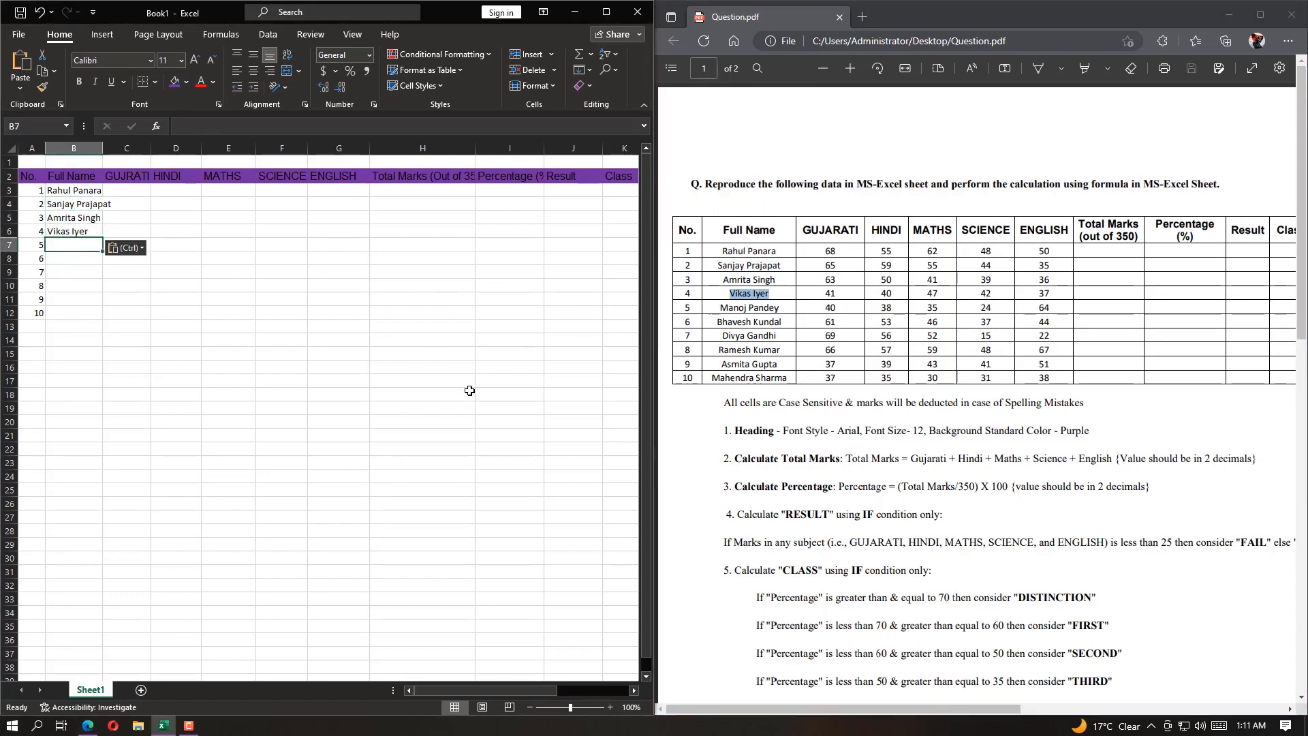
# Enter the fifth student's full name in B7, with the surname corrected to match the PDF table
pyautogui.write('Manoj Iyer')
pyautogui.press('Return')
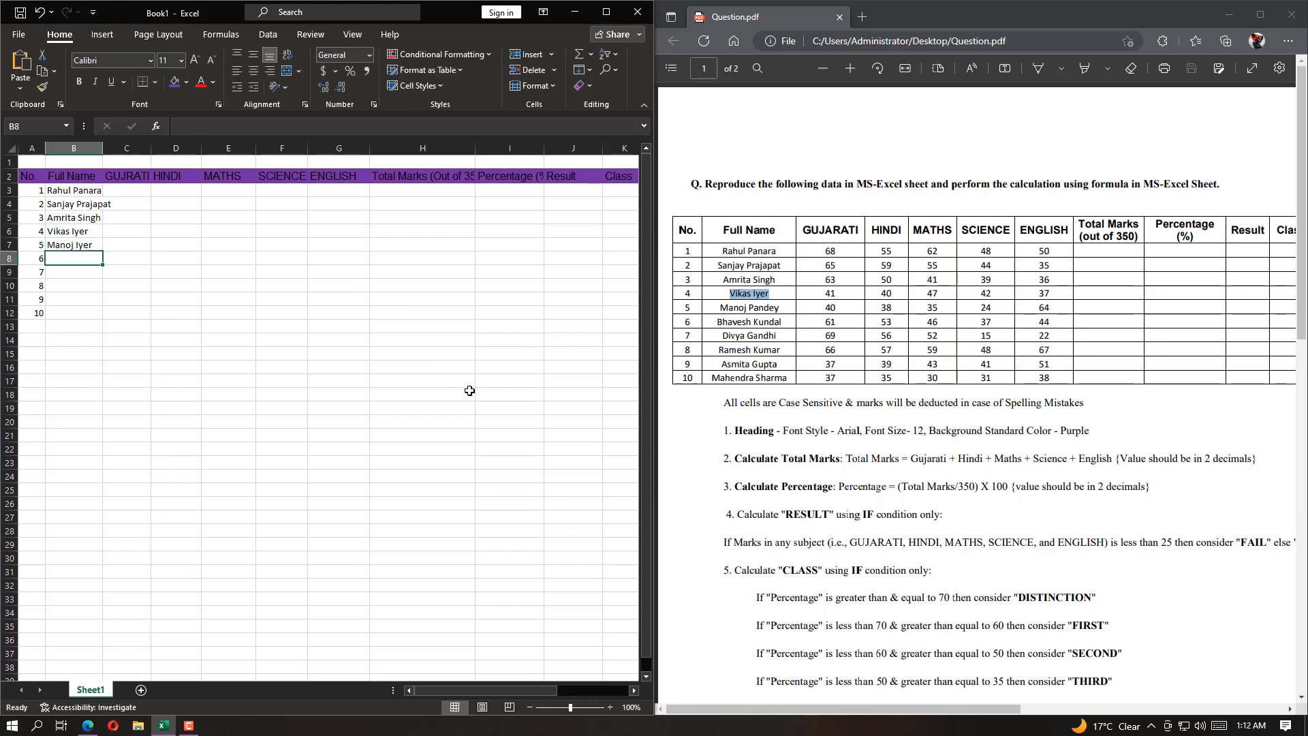
pyautogui.doubleClick(94, 246)
pyautogui.doubleClick(94, 245)
pyautogui.write('Pande')
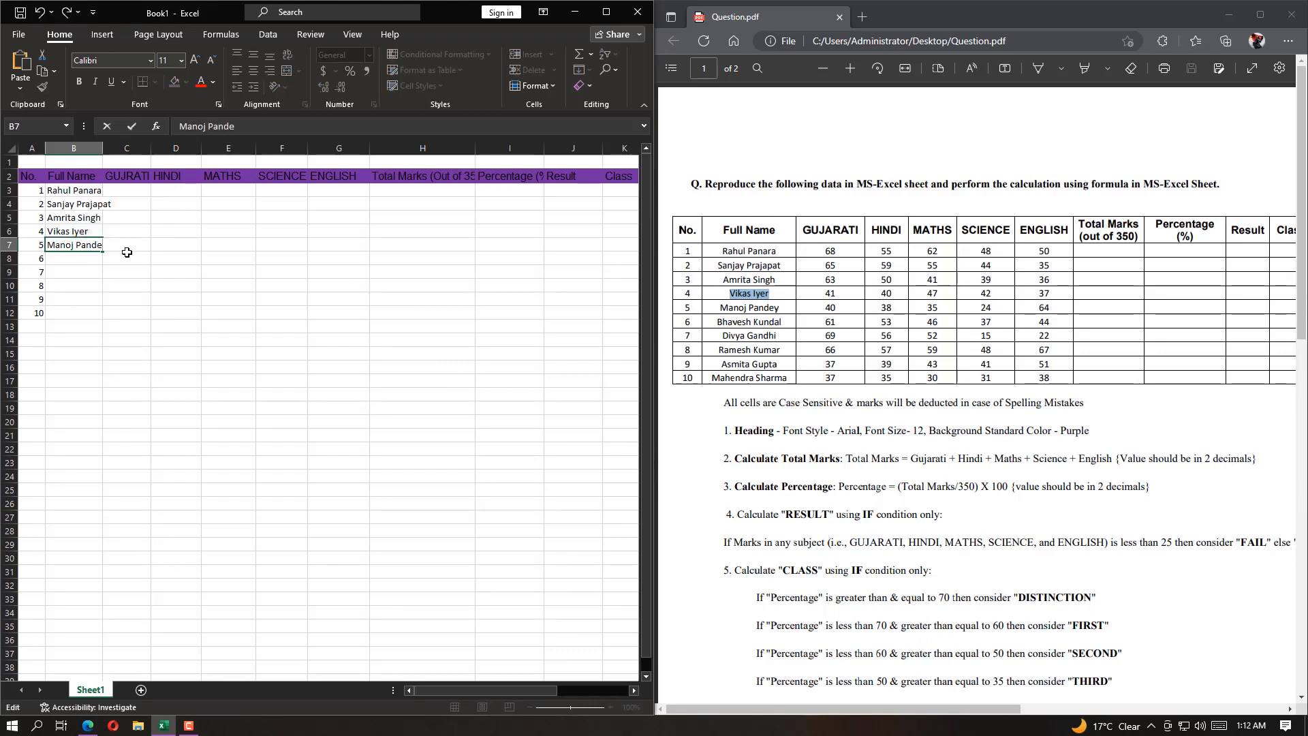
pyautogui.write('y')
pyautogui.press('Return')
# Enter the full names of students 6 to 8 in cells B8 to B10
pyautogui.write('Bhavesh ')
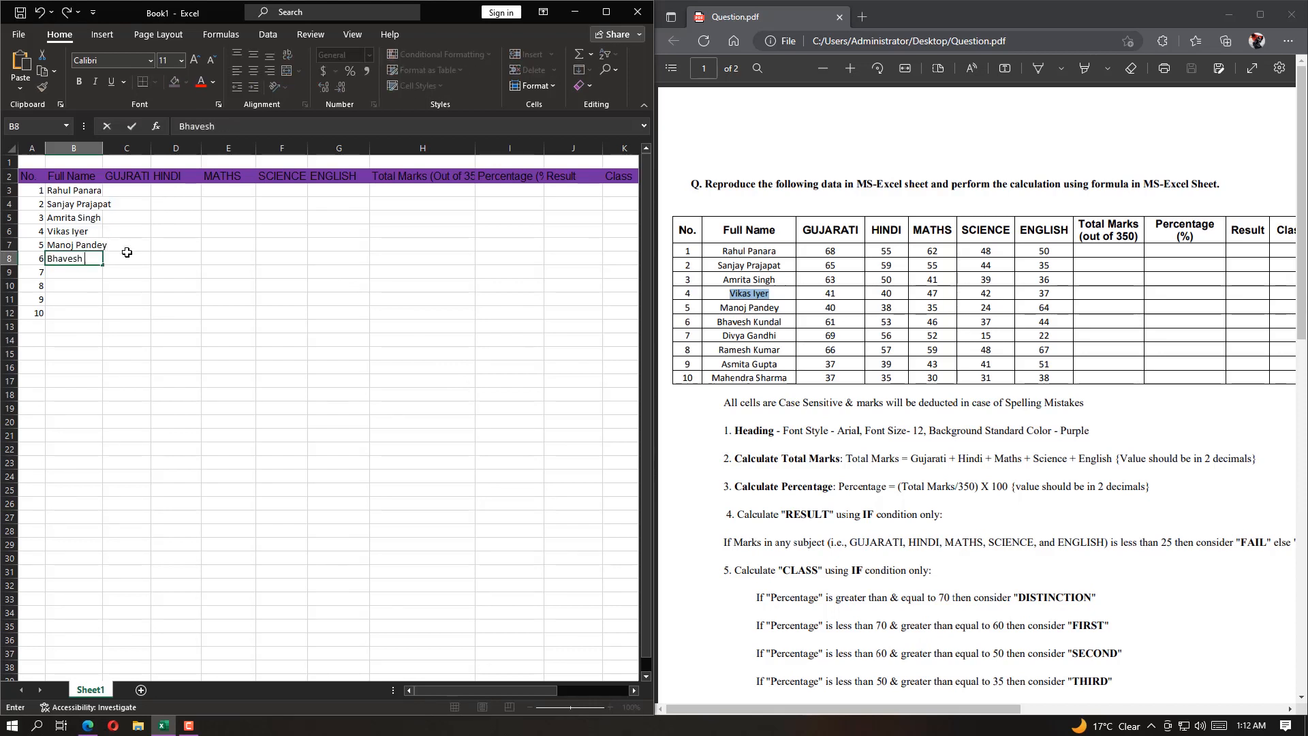
pyautogui.write('Kundal')
pyautogui.press('Return')
pyautogui.write('Divya')
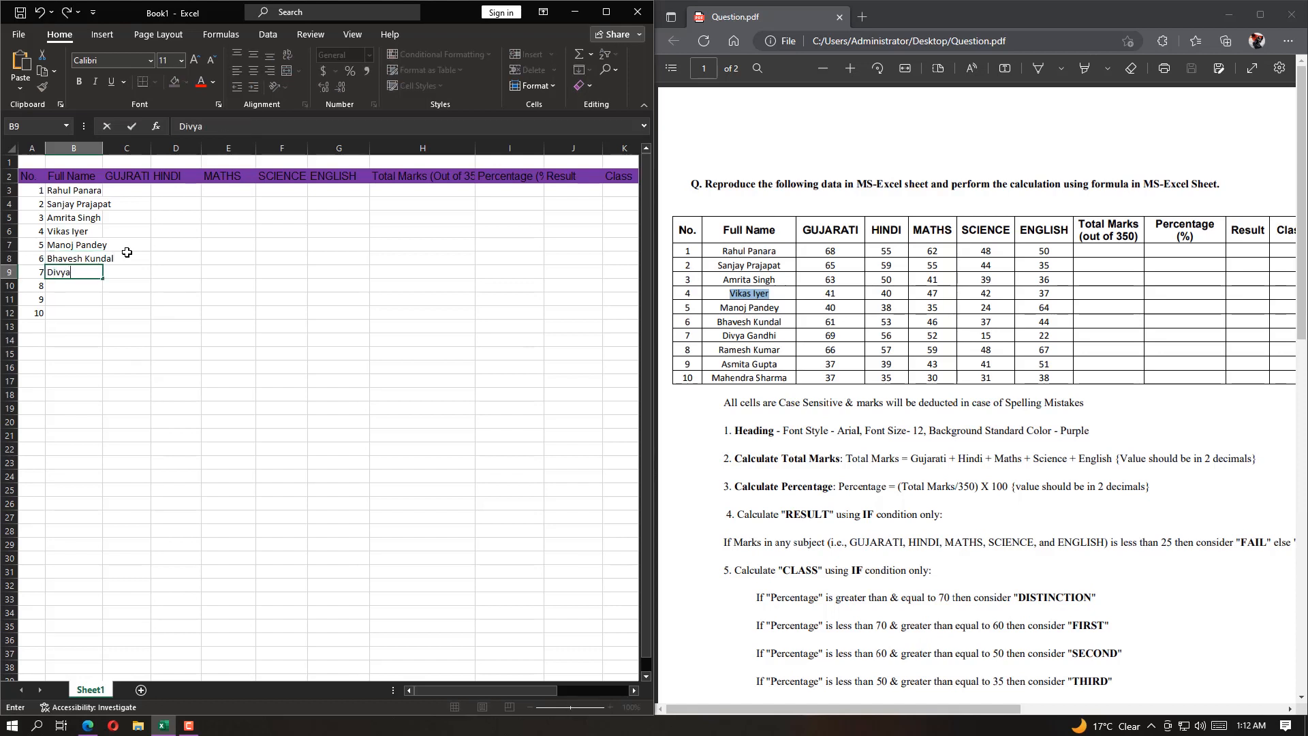
pyautogui.write(' Gandhi')
pyautogui.press('Return')
pyautogui.write('Ramesh Kumar')
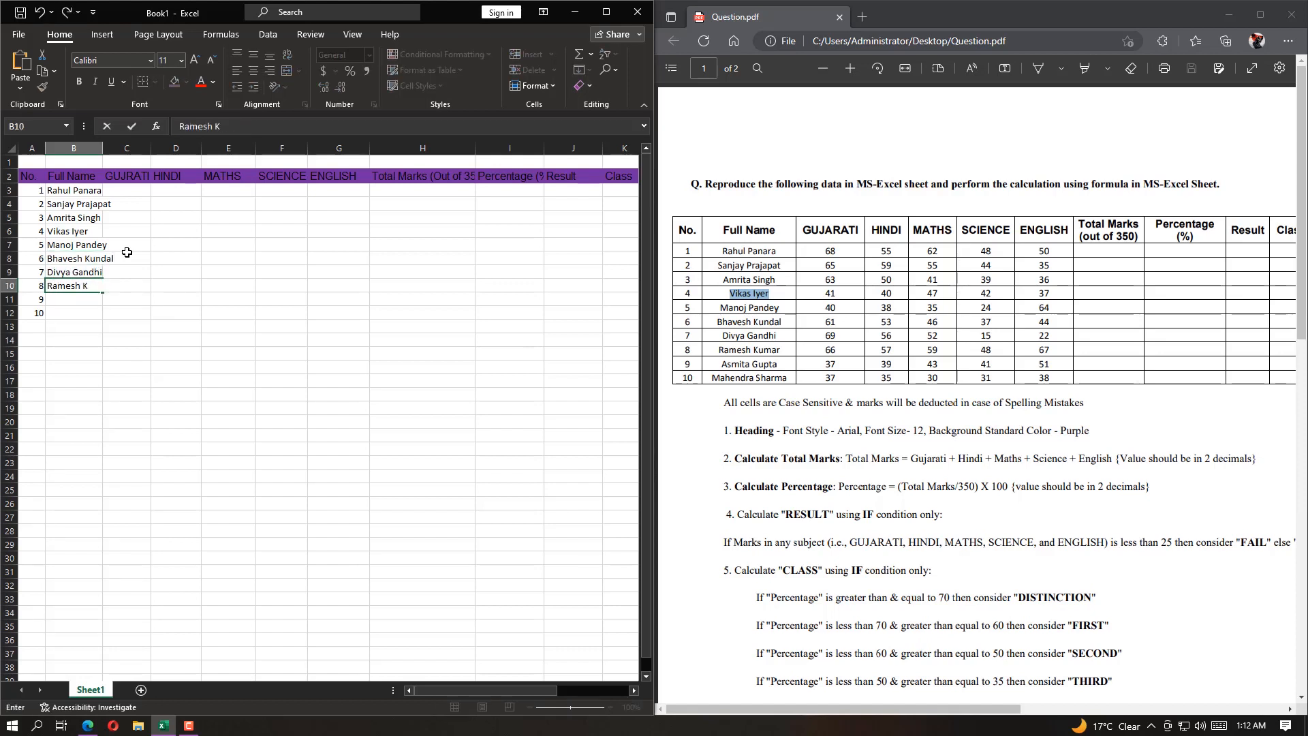
pyautogui.press('Return')
# Enter the full names of students 9 and 10 in cells B11 and B12
pyautogui.write('Asmita Gupta')
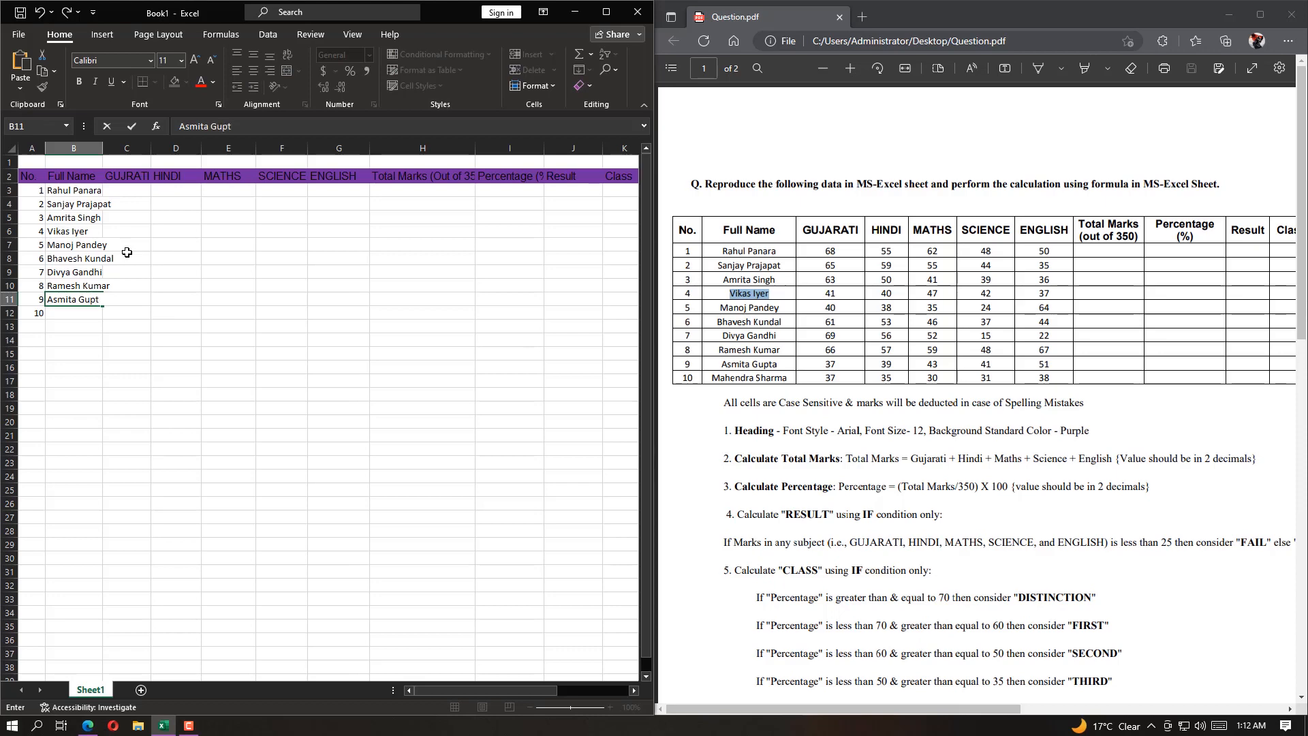
pyautogui.press('Return')
pyautogui.write('Mahendra')
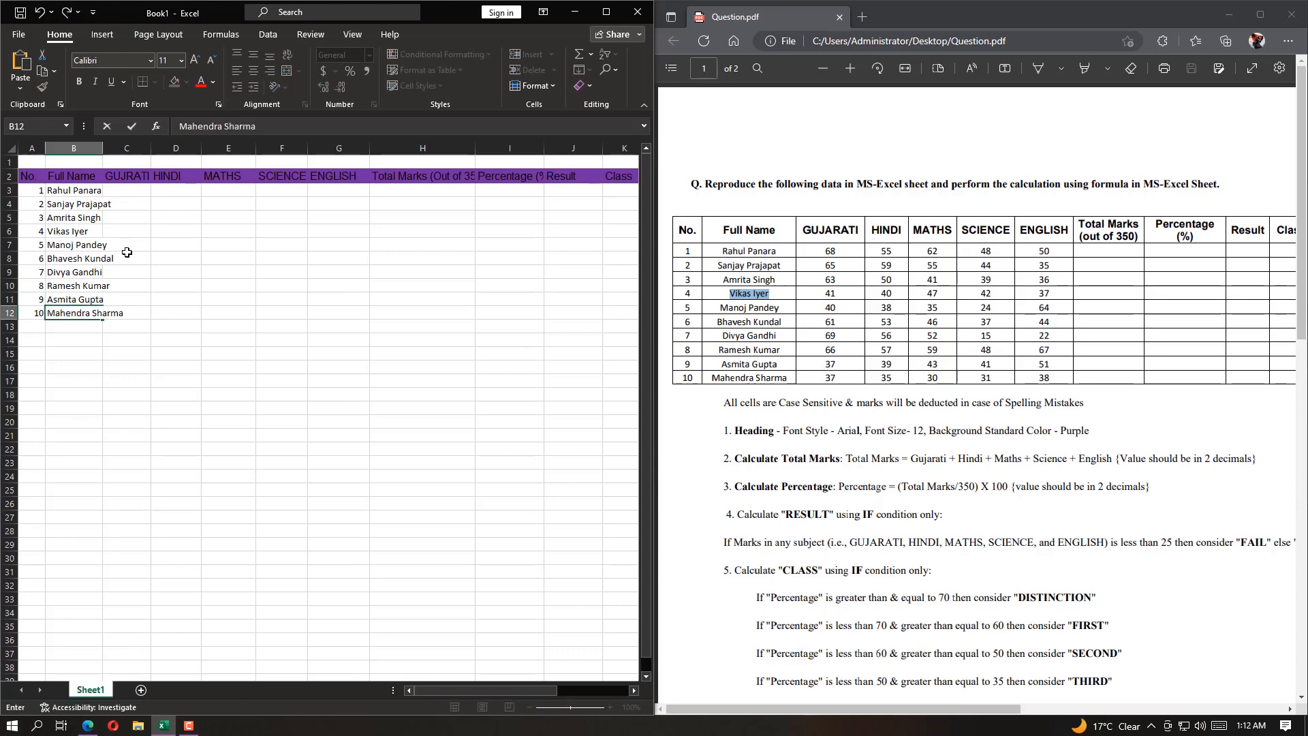
pyautogui.write(' Sharma')
pyautogui.press('Return')
# Enlarge the spreadsheet window's share of the screen beside the PDF
pyautogui.moveTo(103, 148); pyautogui.dragTo(127, 148)
pyautogui.moveTo(128, 147); pyautogui.dragTo(127, 147)
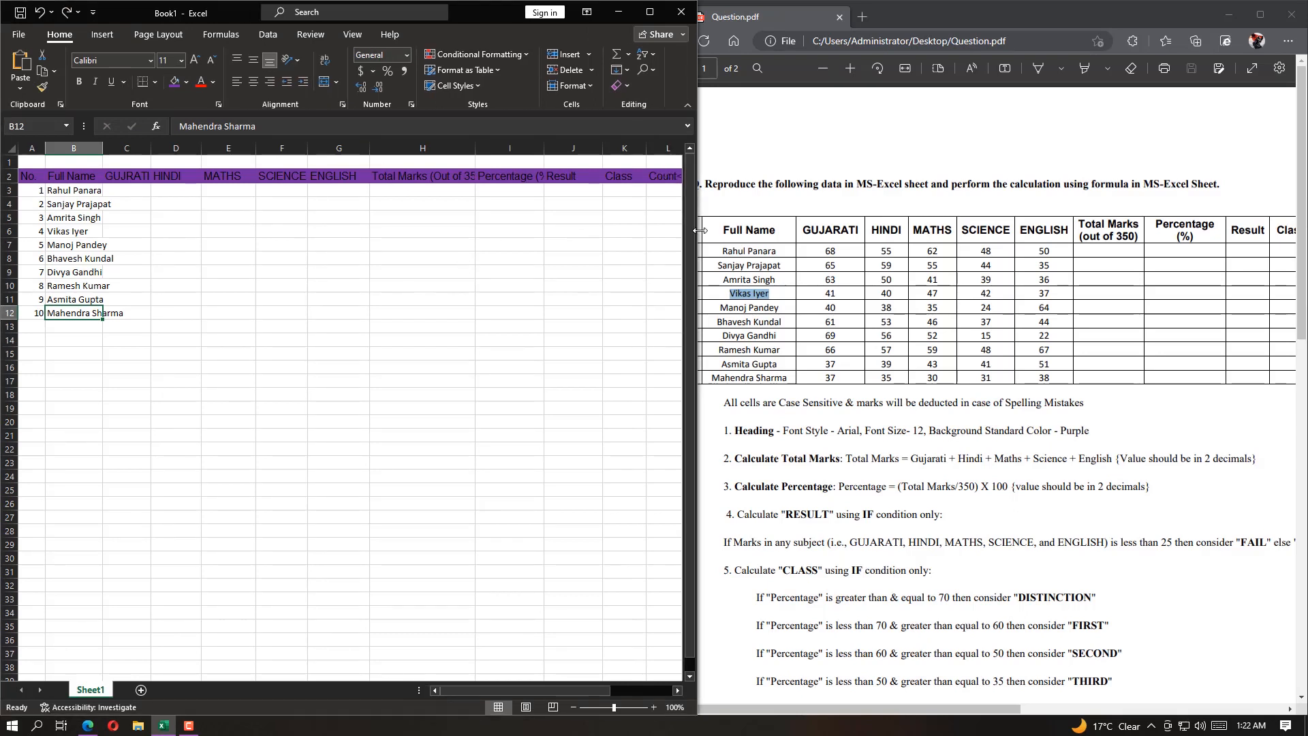
pyautogui.moveTo(657, 201); pyautogui.dragTo(700, 205)
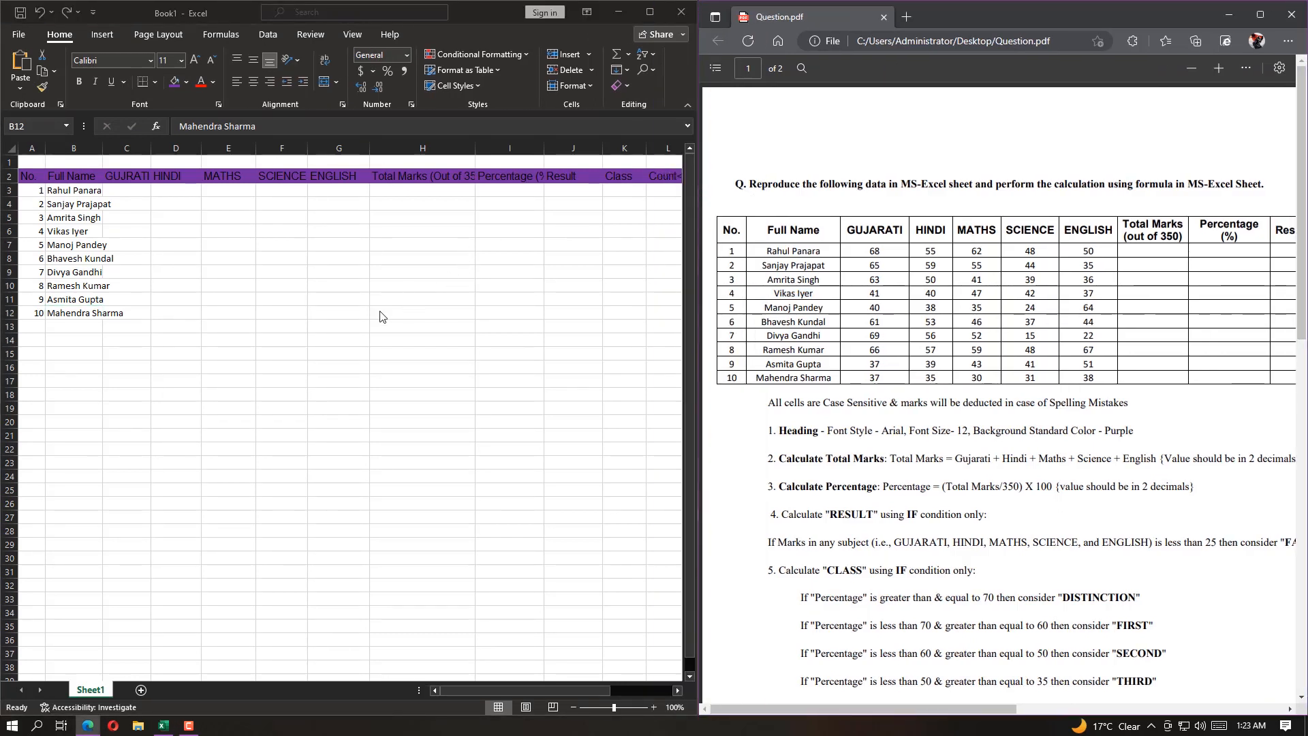
# Make the heading row bold and widen the Full Name column to fit the students' names
pyautogui.moveTo(28, 176); pyautogui.dragTo(584, 179)
pyautogui.click(79, 81)
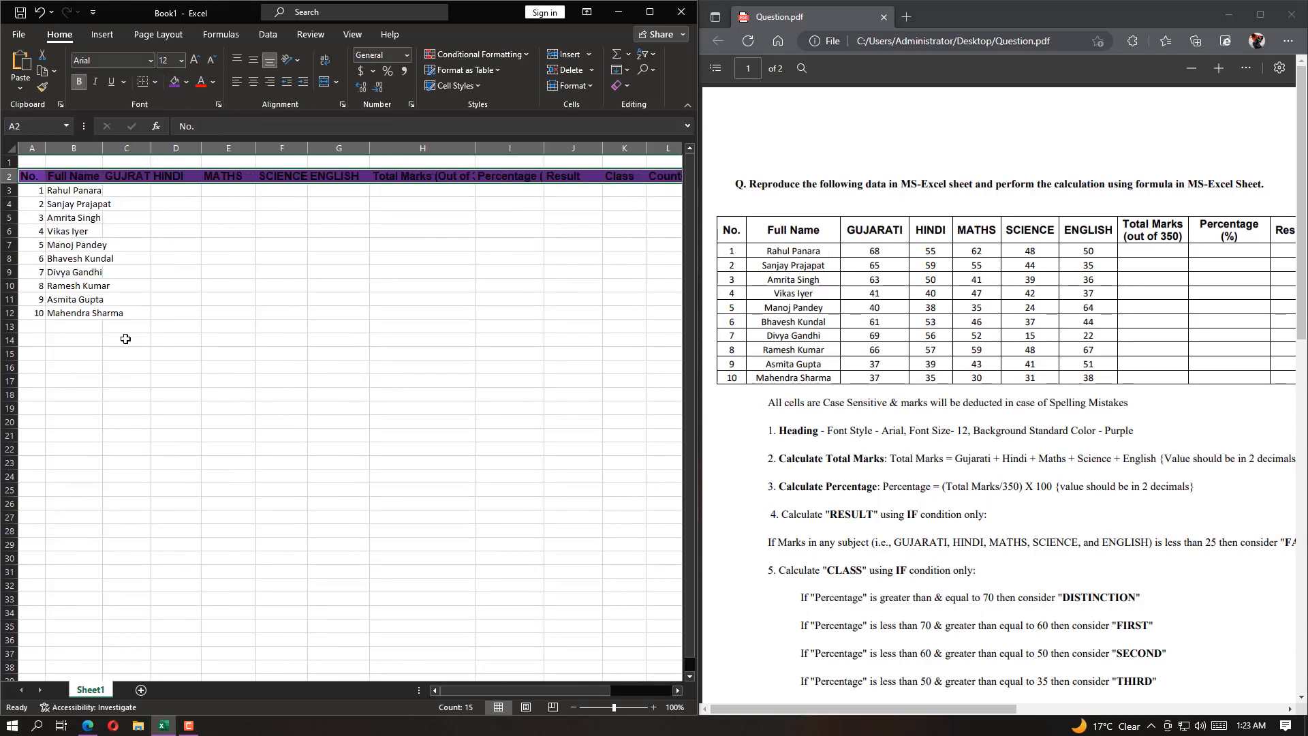
pyautogui.doubleClick(102, 148)
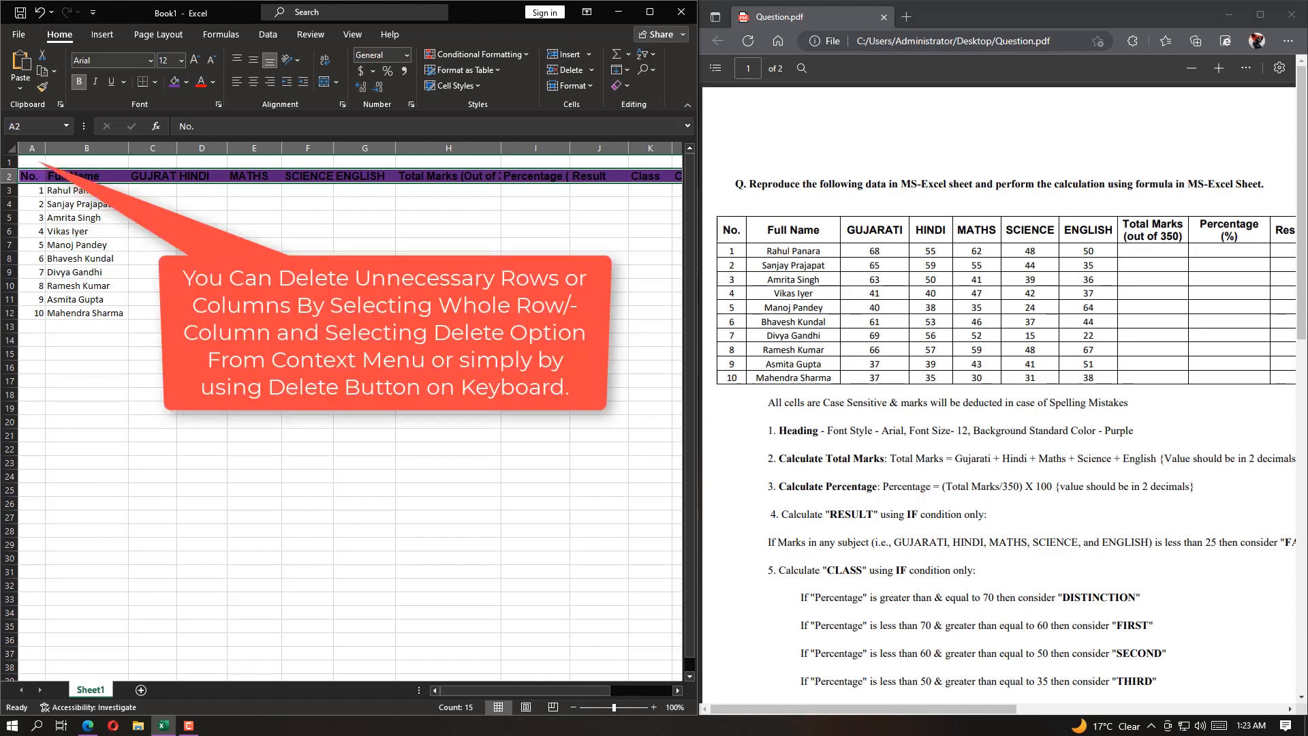
# Delete the empty row 1 above the heading row
pyautogui.click(9, 162)
pyautogui.rightClick(13, 163)
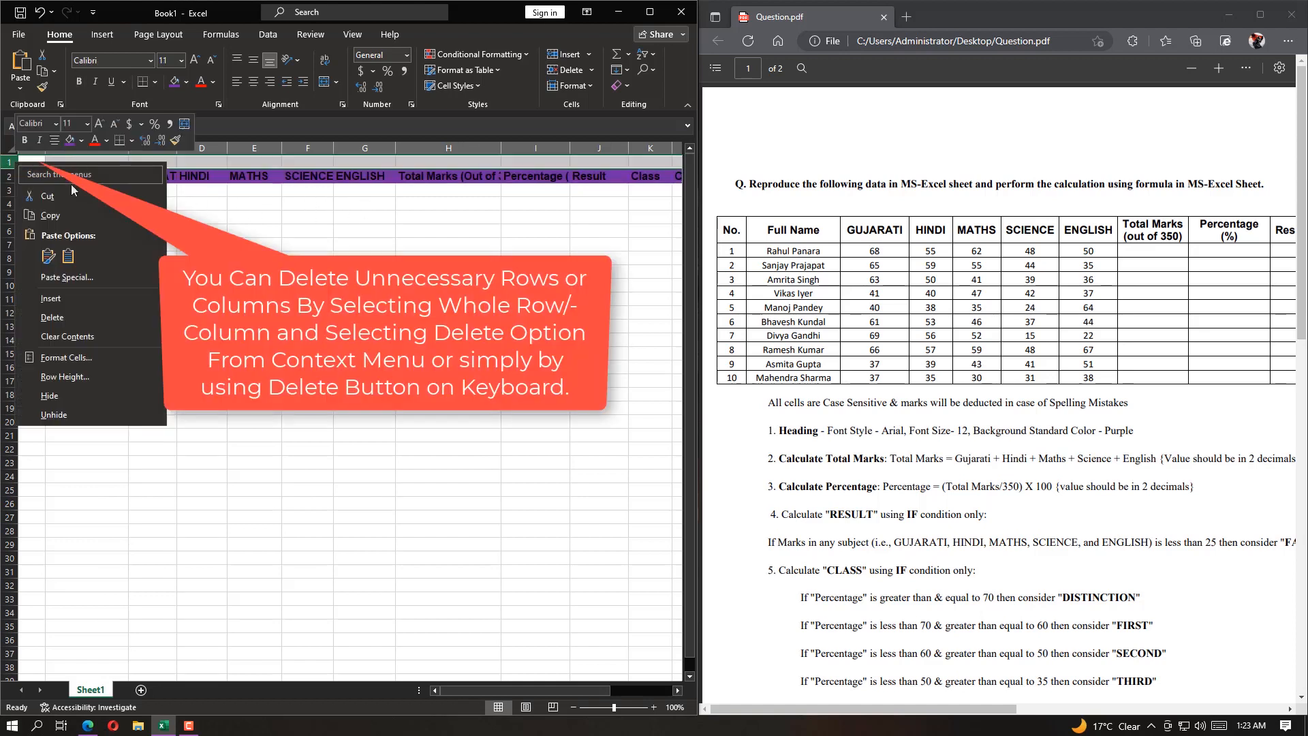
pyautogui.click(53, 317)
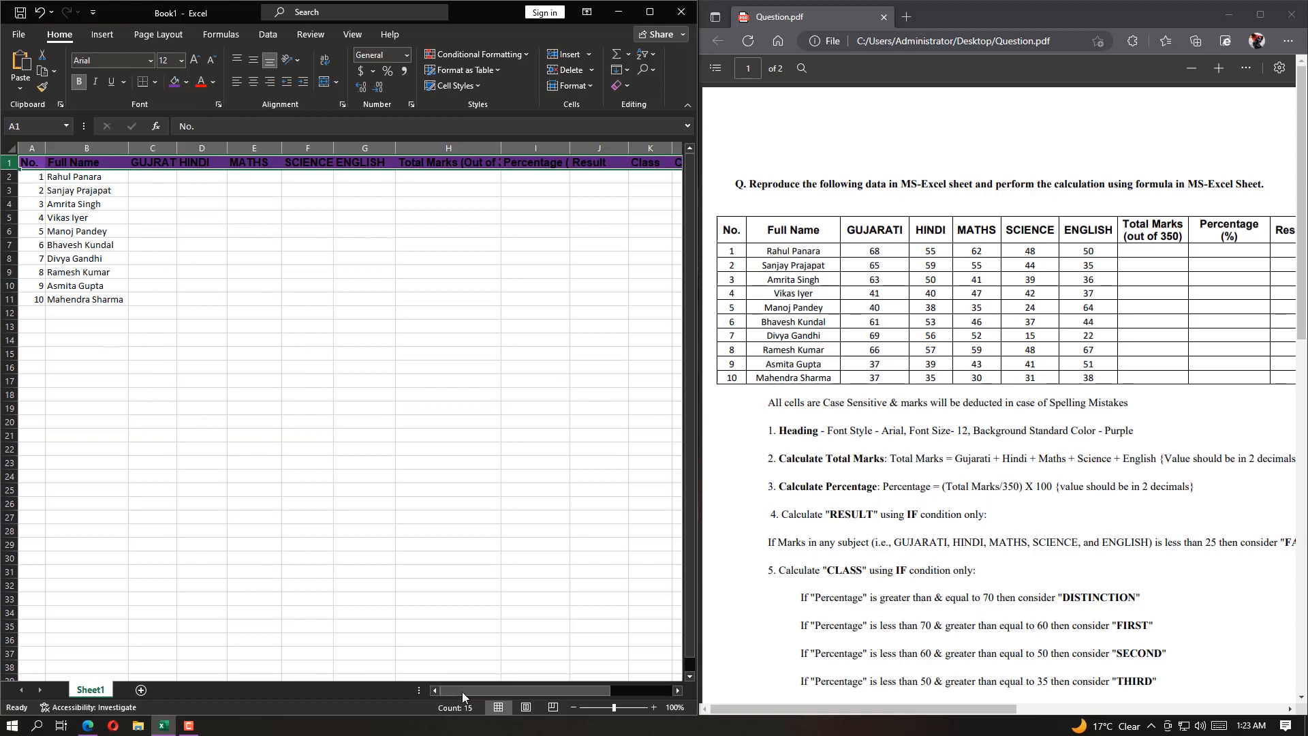
# Increase the height of heading row 1 and uniformly enlarge the student rows 2 to 11
pyautogui.click(10, 177)
pyautogui.click(8, 162)
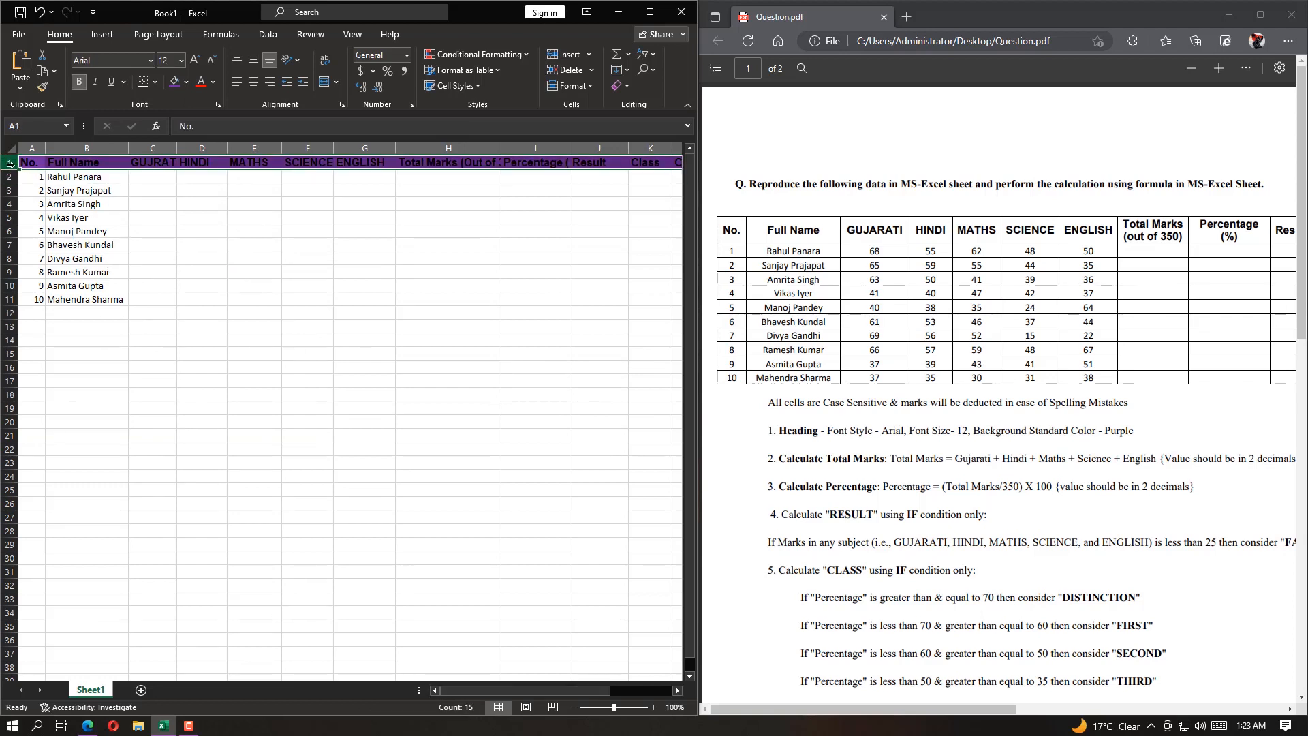
pyautogui.moveTo(13, 169); pyautogui.dragTo(12, 320)
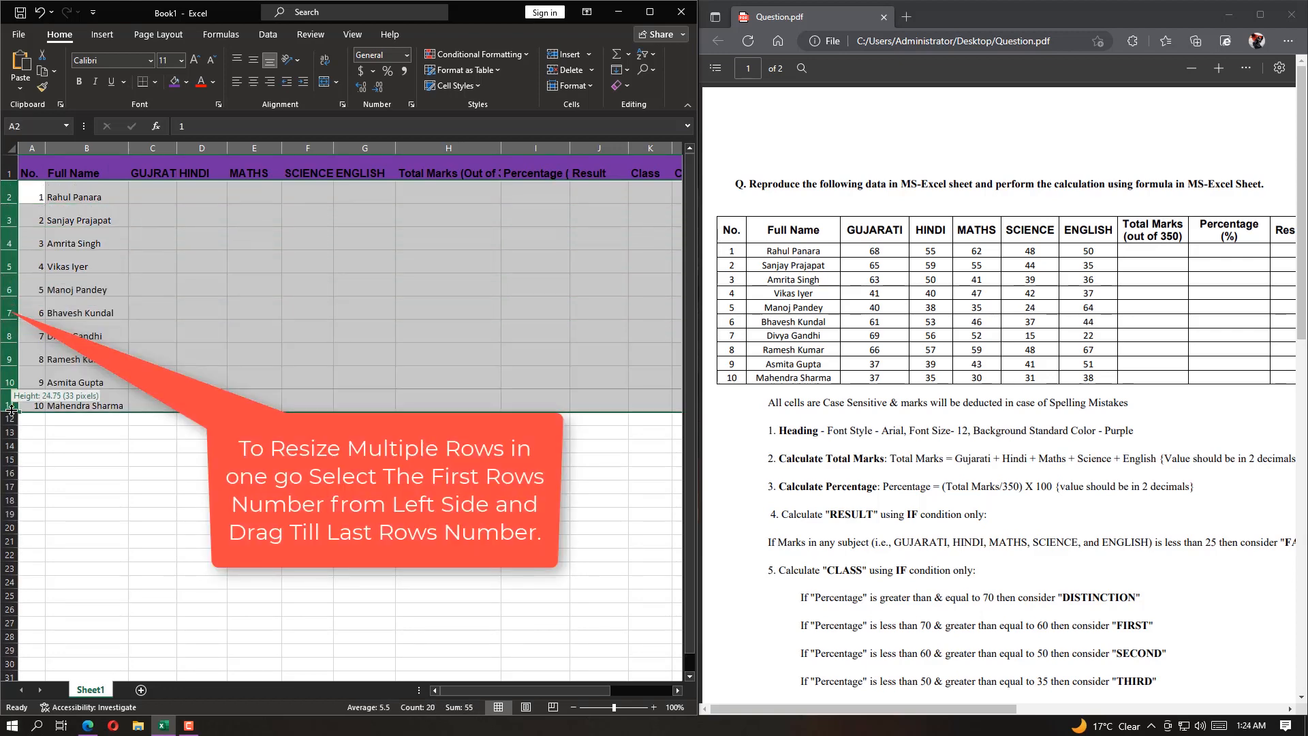
pyautogui.moveTo(13, 337); pyautogui.dragTo(12, 373)
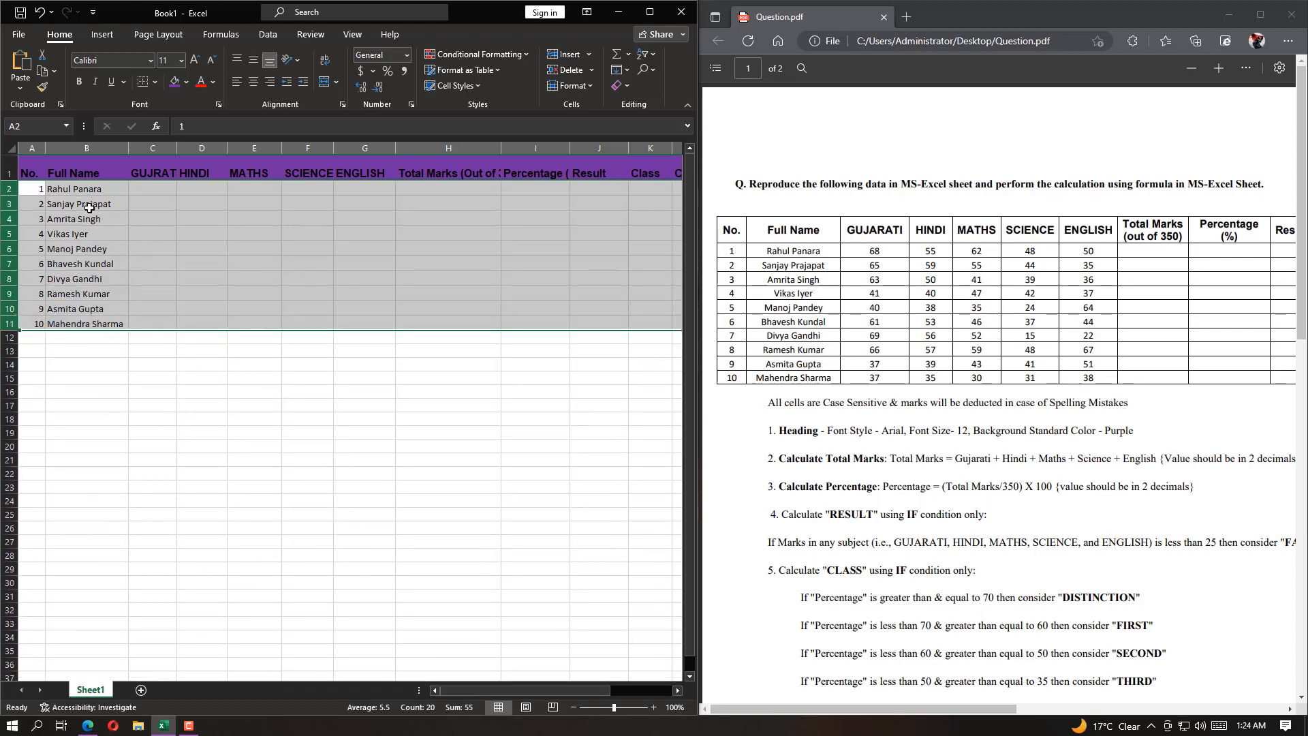
pyautogui.click(158, 188)
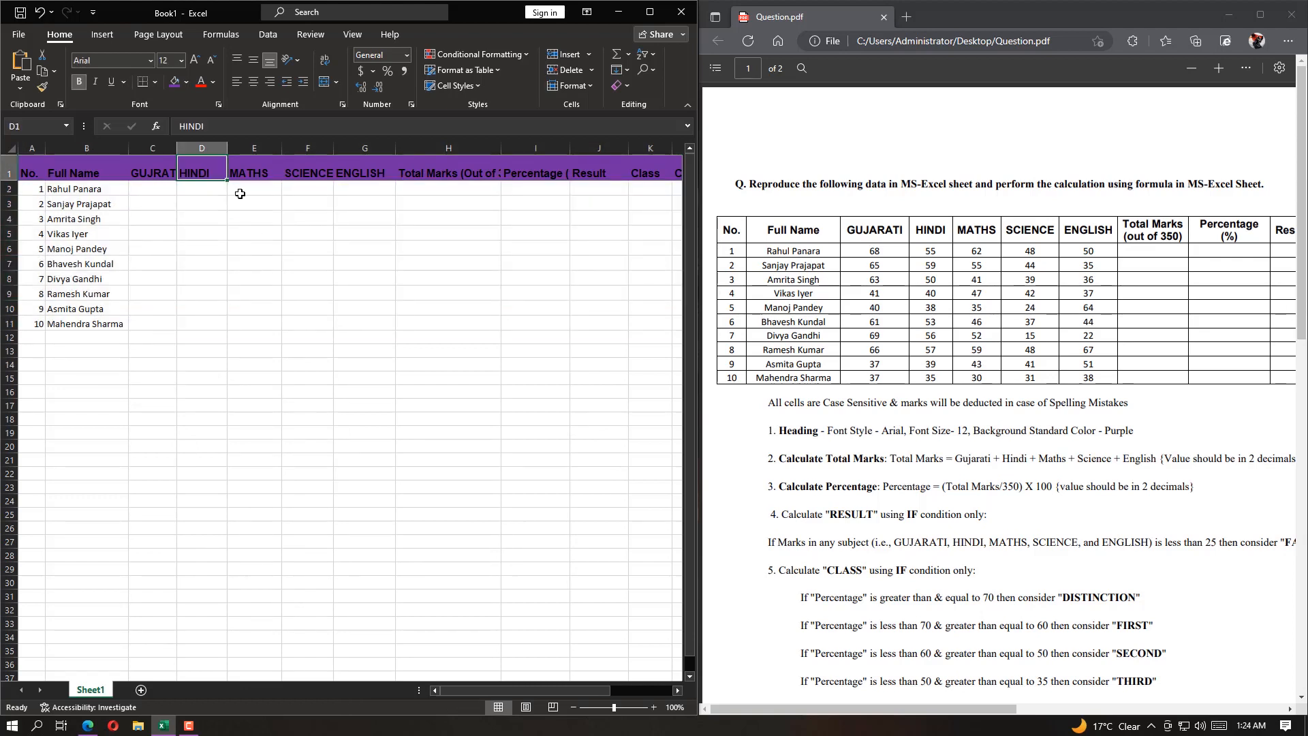
pyautogui.click(42, 13)
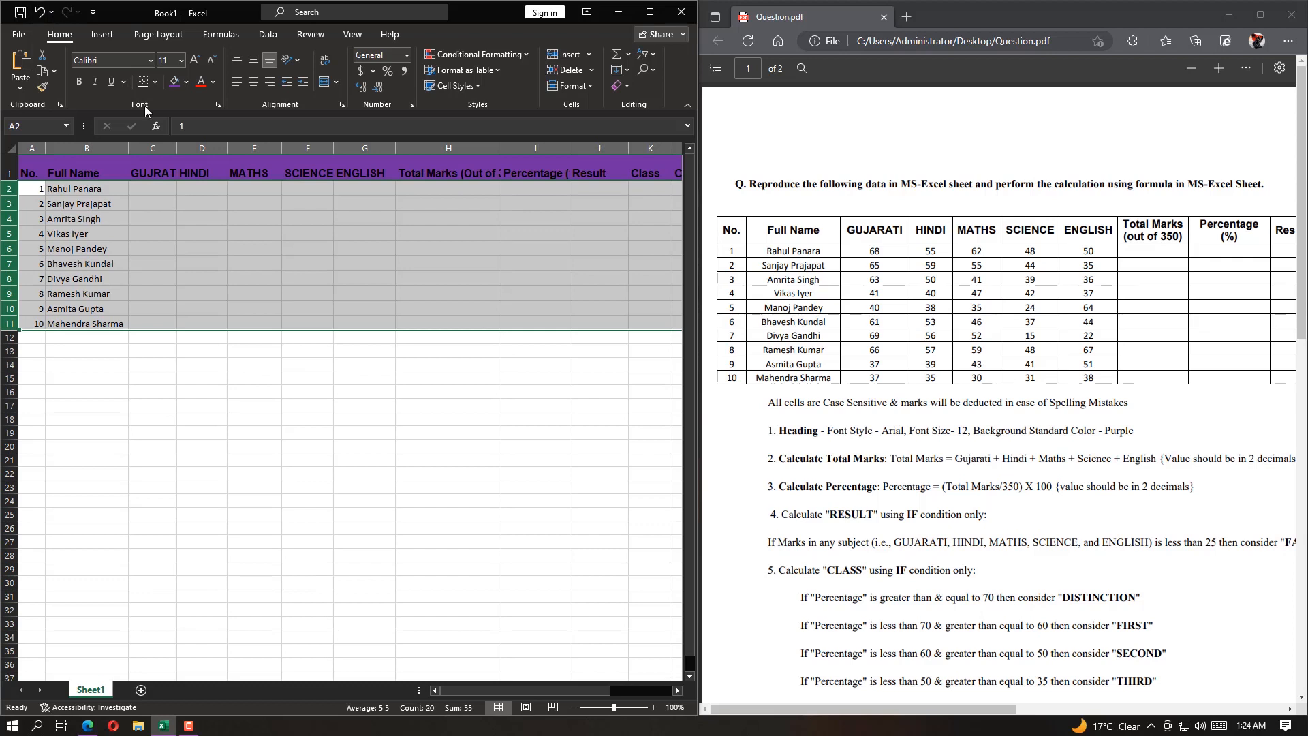
pyautogui.hotkey('ctrl', 'y')
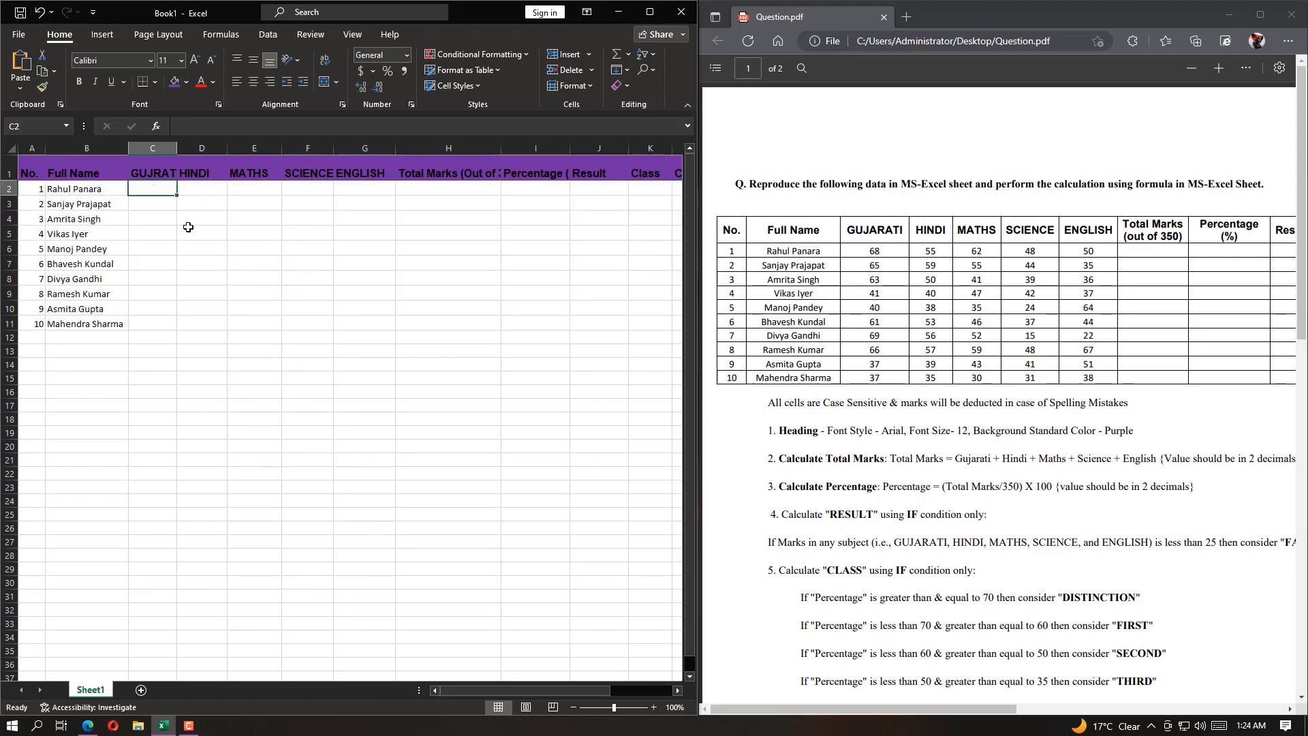
# Enter the first student's subject marks 68, 55, 62, 48 and 50 in cells C2 to G2
pyautogui.write('68')
pyautogui.press('Right')
pyautogui.write('55')
pyautogui.press('Right')
pyautogui.write('62')
pyautogui.press('Right')
pyautogui.write('48')
pyautogui.press('Right')
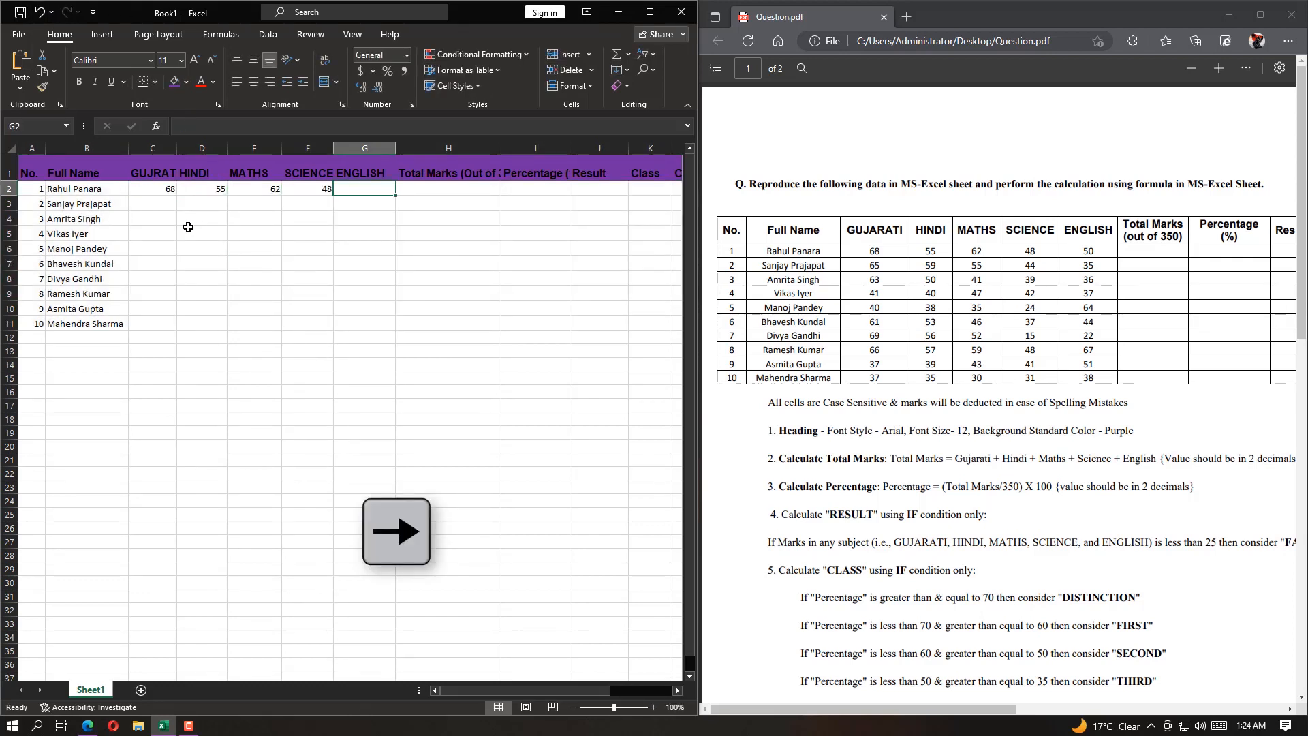
pyautogui.write('50')
pyautogui.press('Down')
# Enter the second student's subject marks 65, 59, 55, 44 and 35 in cells C3 to G3
pyautogui.press('Left')
pyautogui.press('Left')
pyautogui.press('Left')
pyautogui.press('Left')
pyautogui.write('65')
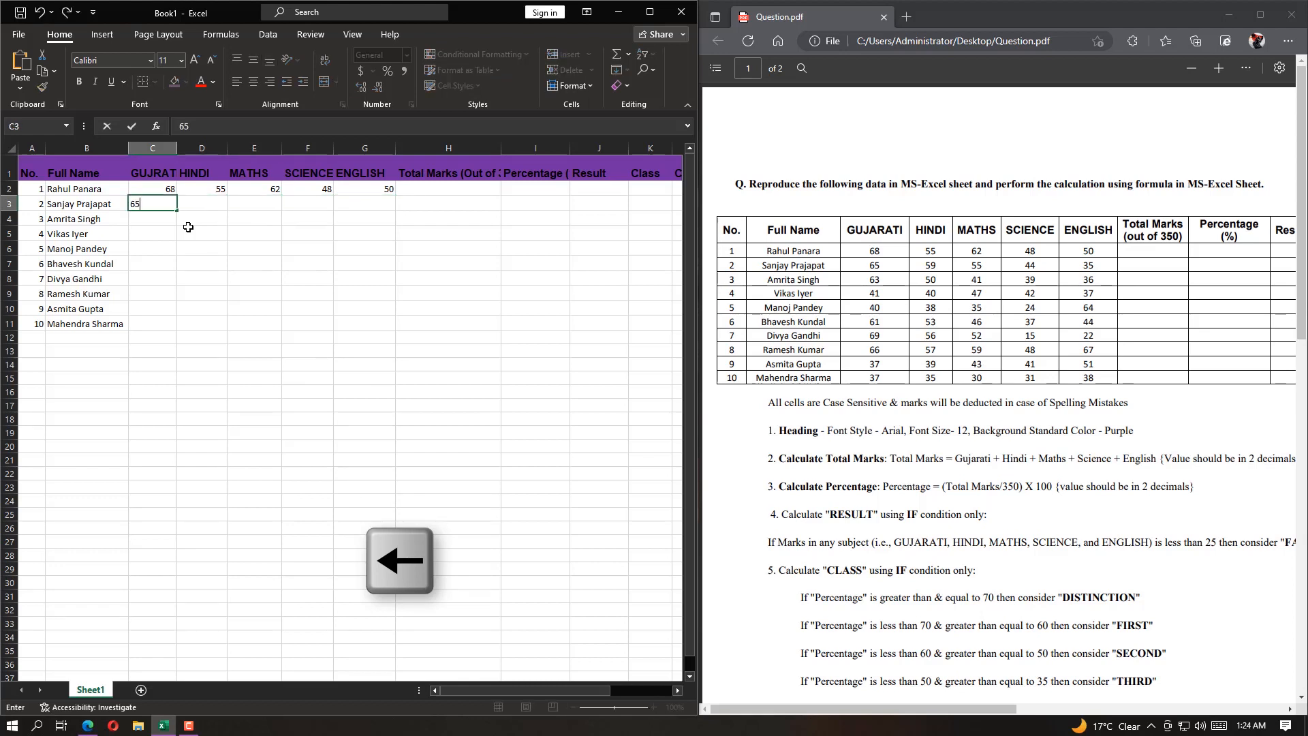
pyautogui.press('Right')
pyautogui.write('59')
pyautogui.press('Right')
pyautogui.write('35')
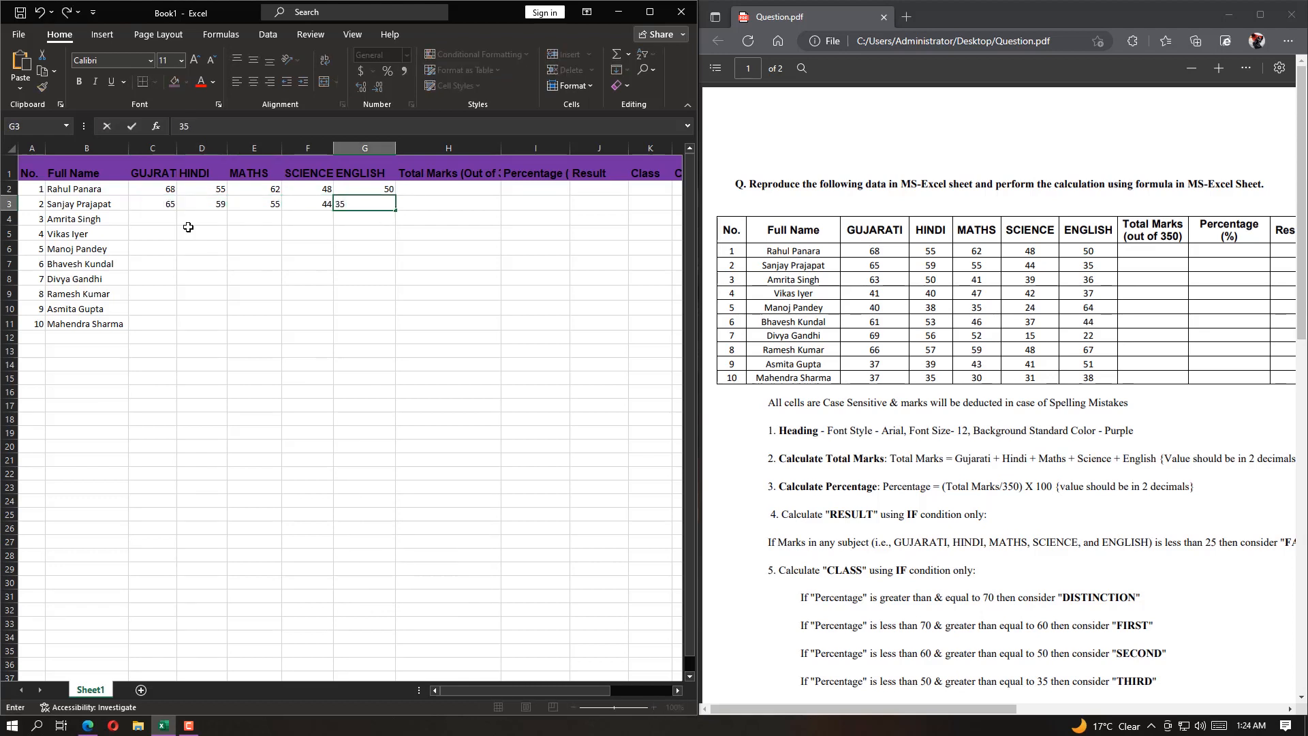
pyautogui.press('Return')
# Enter the third student's subject marks 63, 50, 41, 39 and 36 in cells C4 to G4
pyautogui.write('63')
pyautogui.press('Tab')
pyautogui.write('50')
pyautogui.press('Tab')
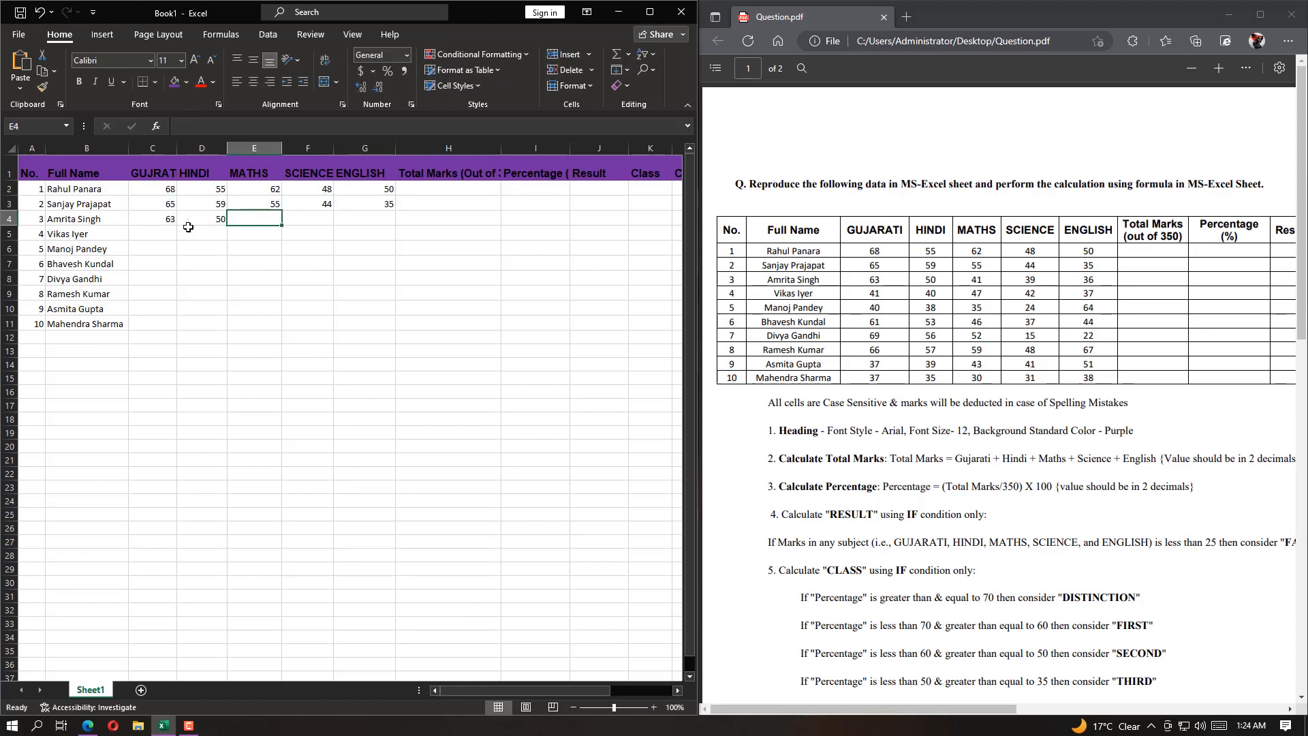
pyautogui.write('41')
pyautogui.press('Tab')
pyautogui.write('39')
pyautogui.press('Tab')
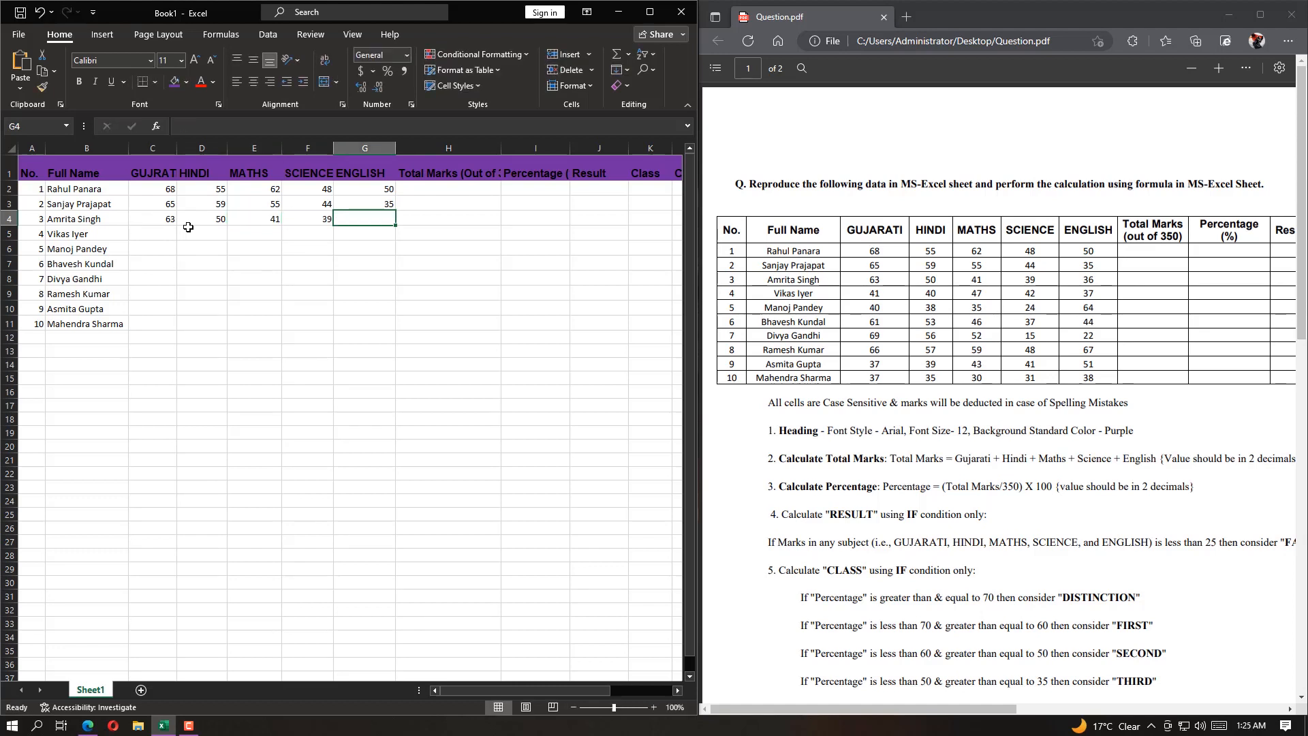
pyautogui.write('36')
pyautogui.press('Return')
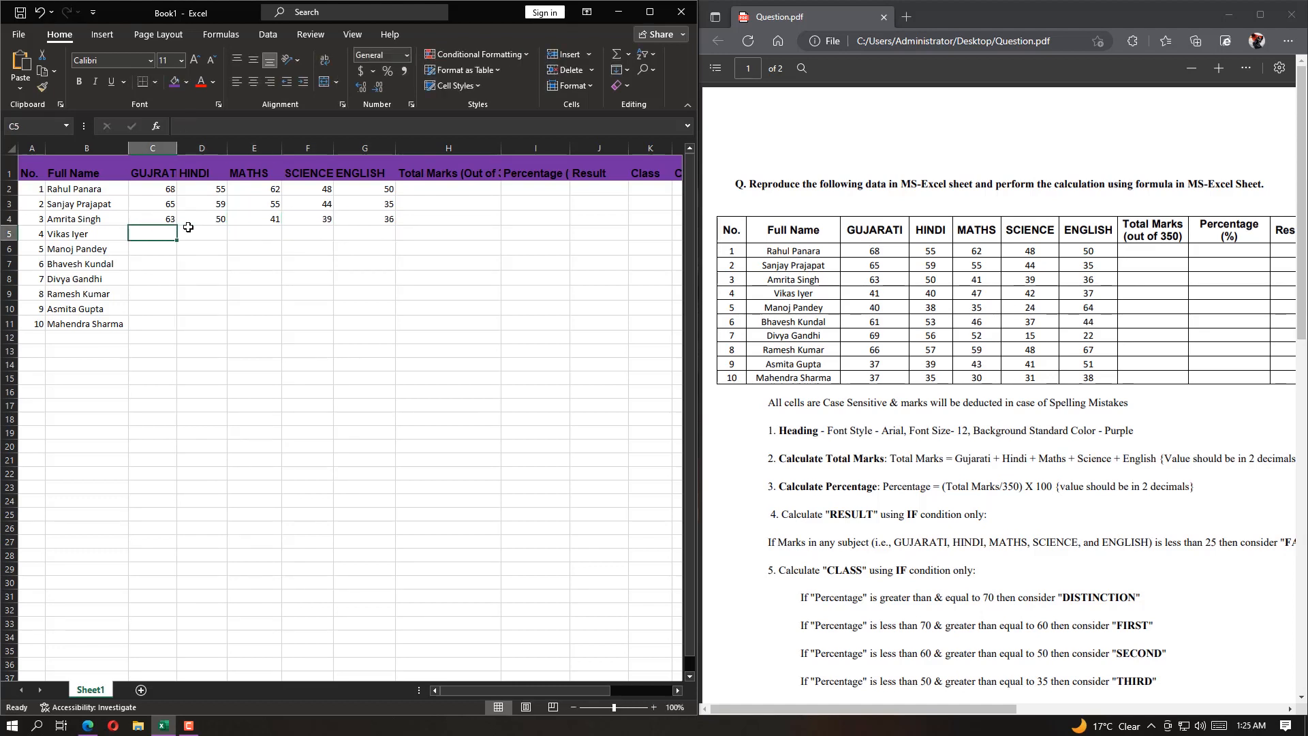
# Enter the fourth student's subject marks 41, 40, 47, 42 and 37 in cells C5 to G5
pyautogui.write('41')
pyautogui.press('Tab')
pyautogui.write('40')
pyautogui.press('Tab')
pyautogui.write('47')
pyautogui.press('Tab')
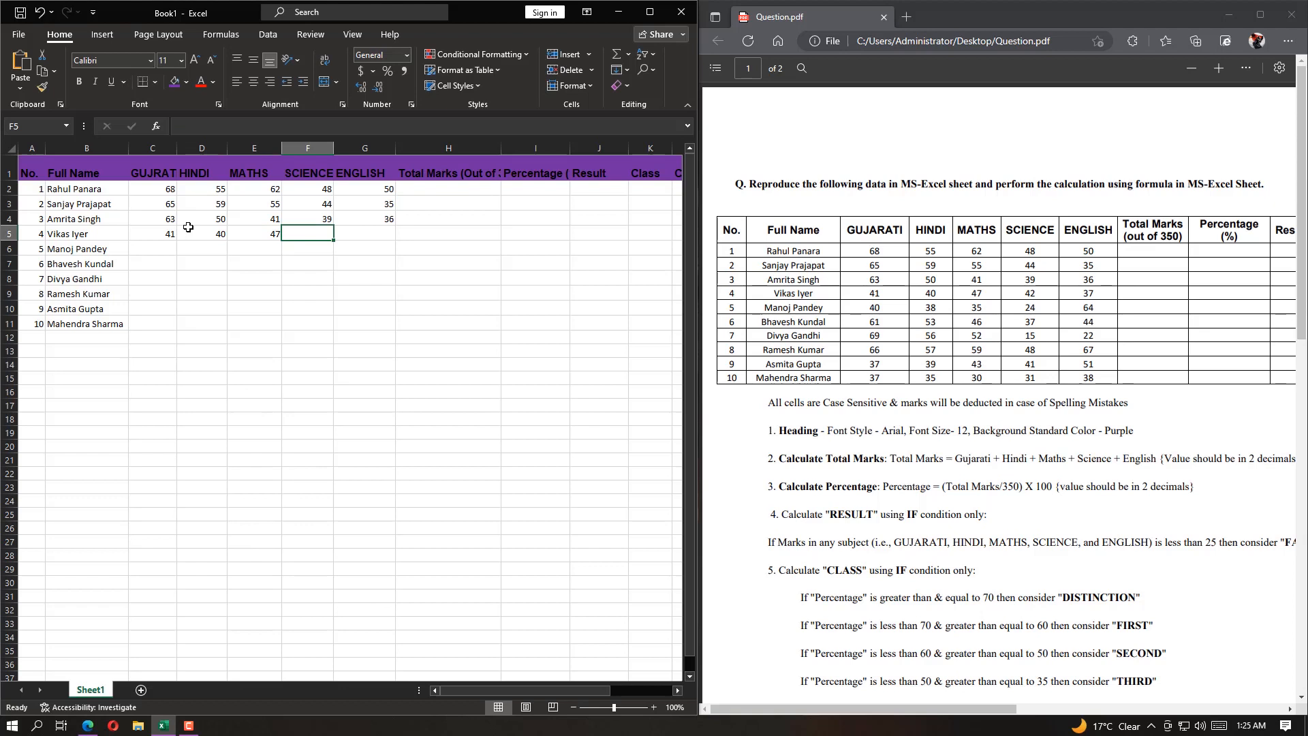
pyautogui.write('42')
pyautogui.press('Tab')
pyautogui.write('37')
pyautogui.press('Return')
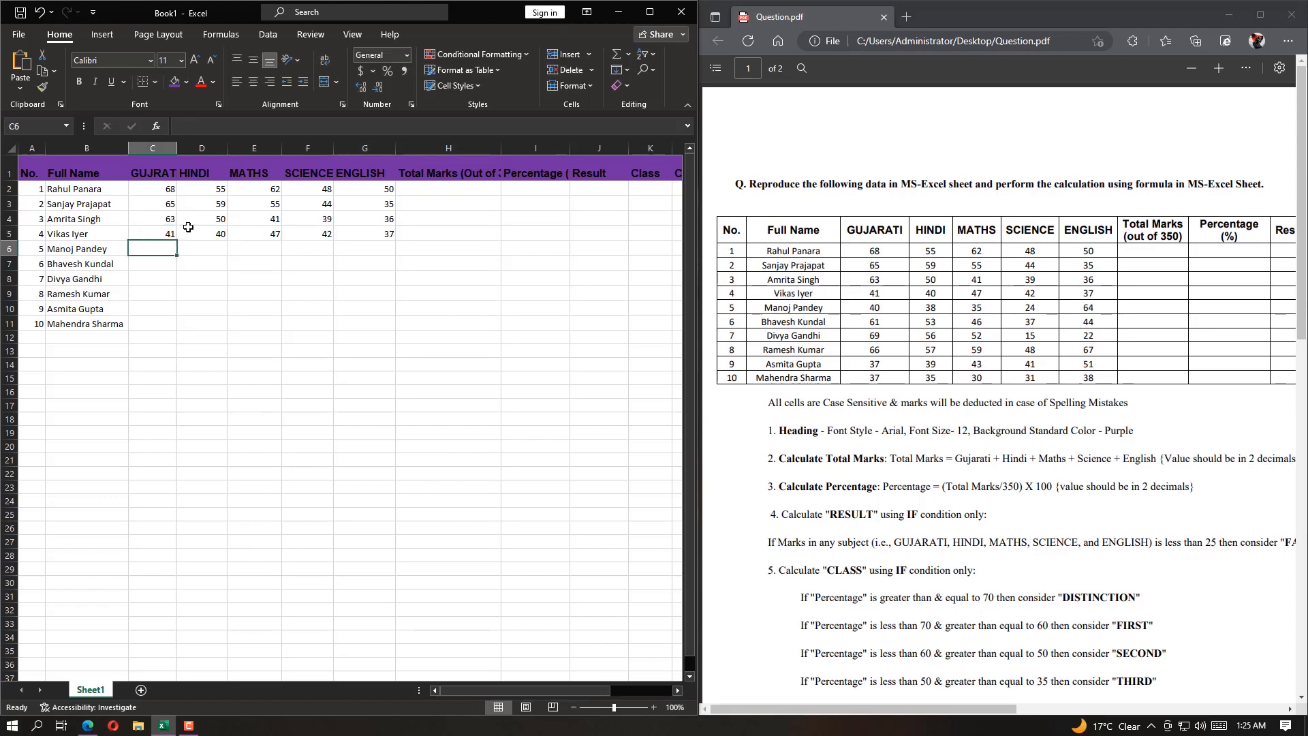
# Enter the fifth student's subject marks 40, 38, 35, 24 and 64 in cells C6 to G6
pyautogui.write('40')
pyautogui.press('Tab')
pyautogui.write('38')
pyautogui.press('Tab')
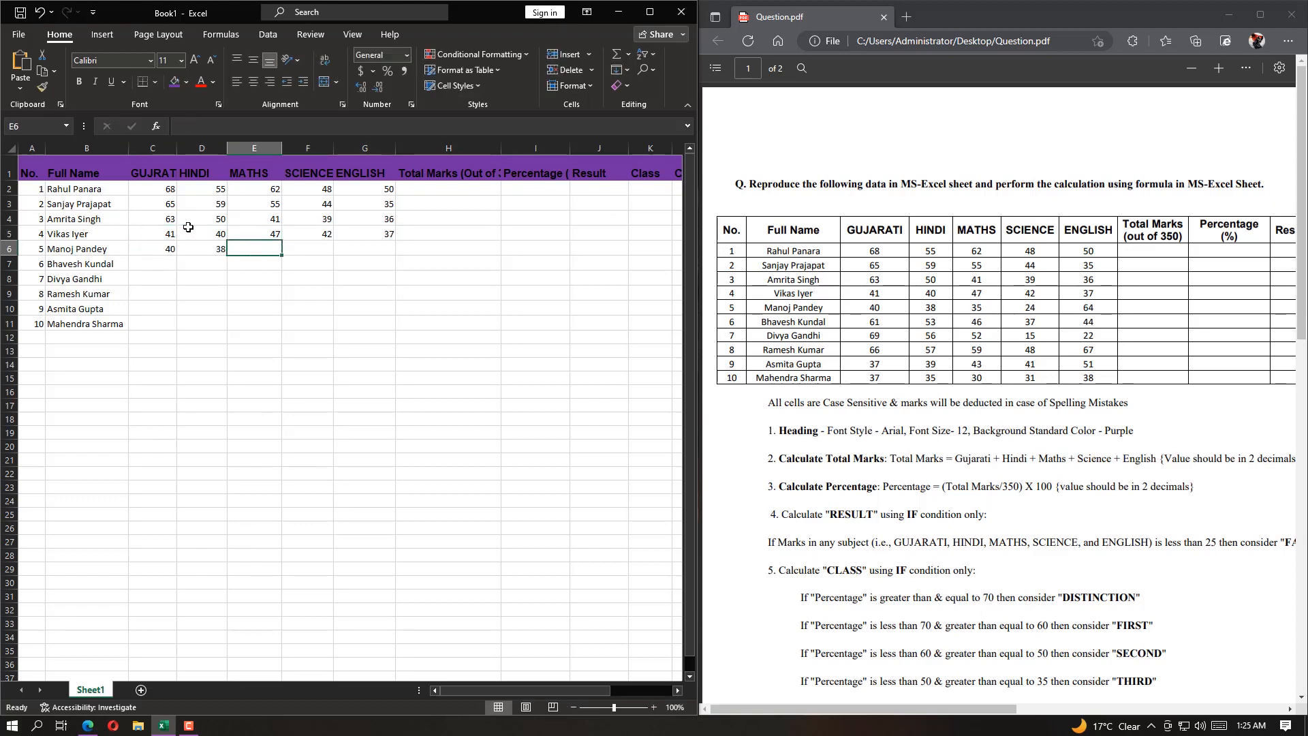
pyautogui.write('35')
pyautogui.press('Tab')
pyautogui.write('24')
pyautogui.press('Tab')
pyautogui.write('64')
pyautogui.press('Return')
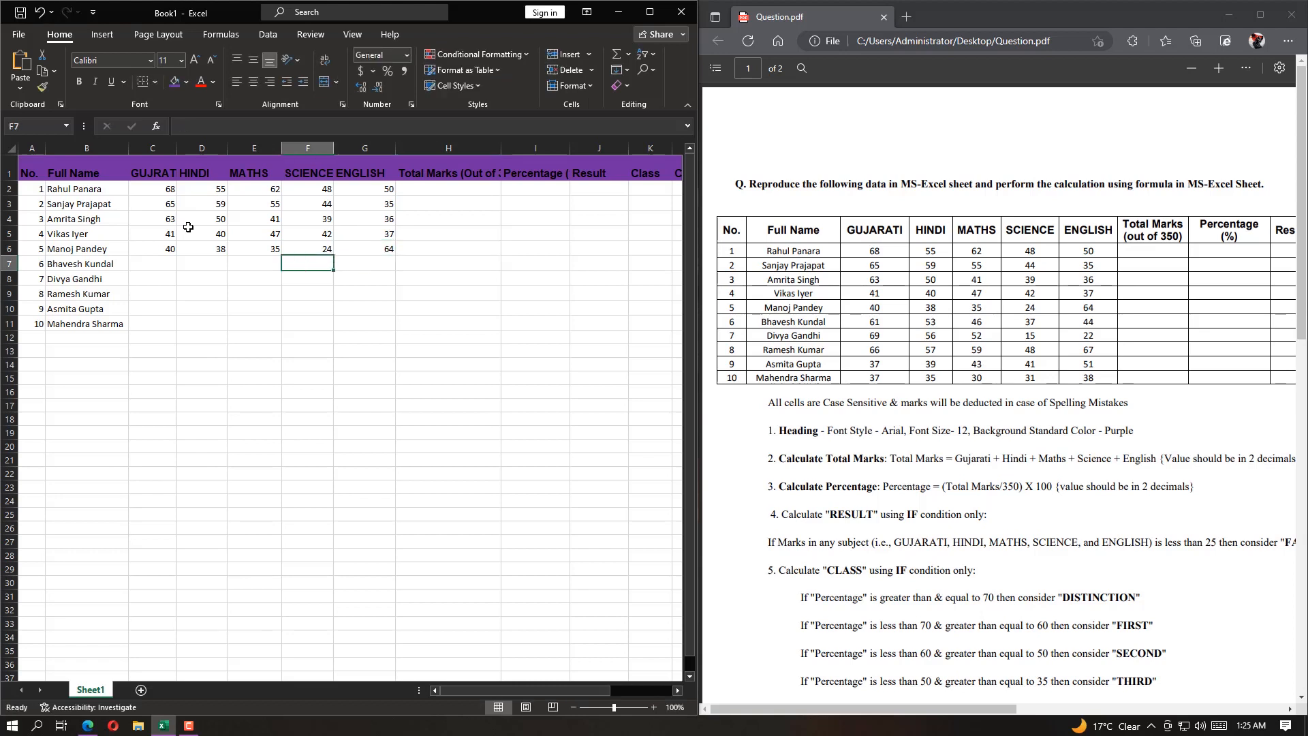
# Enter the sixth student's subject marks 61, 53, 46, 37 and 44 in cells C7 to G7
pyautogui.write('61')
pyautogui.press('Tab')
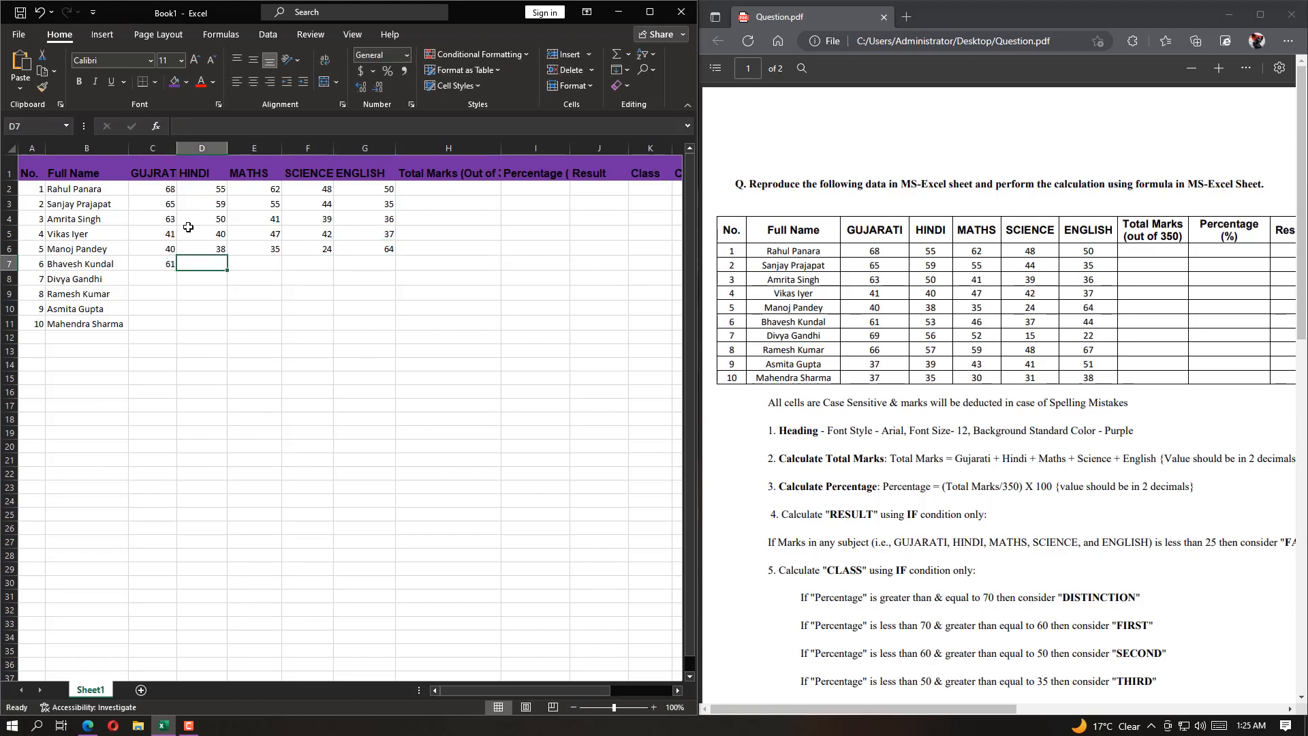
pyautogui.write('53')
pyautogui.press('Tab')
pyautogui.write('46')
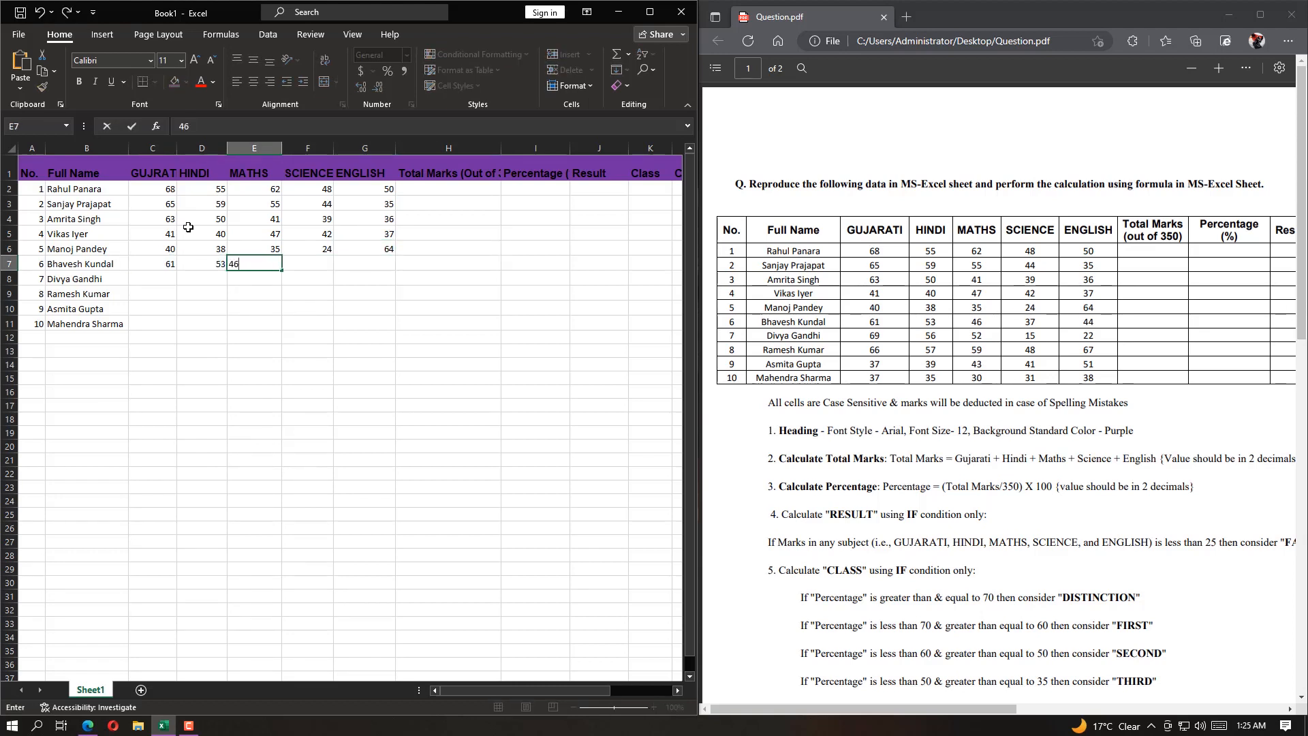
pyautogui.press('Tab')
pyautogui.write('37')
pyautogui.press('Tab')
pyautogui.press('Return')
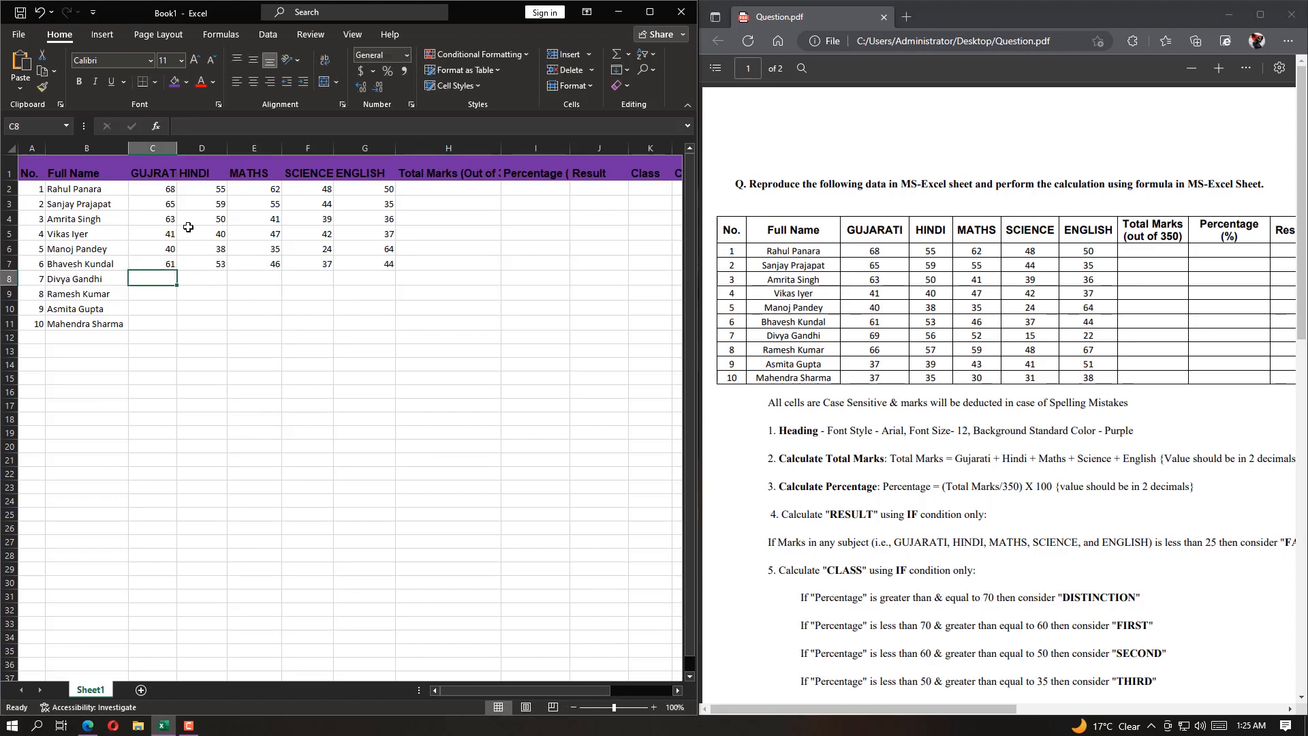
# Enter the Gujarati marks 69, 66, 37 and 37 for the last four students in cells C8 to C11
pyautogui.write('69')
pyautogui.press('Down')
pyautogui.write('66')
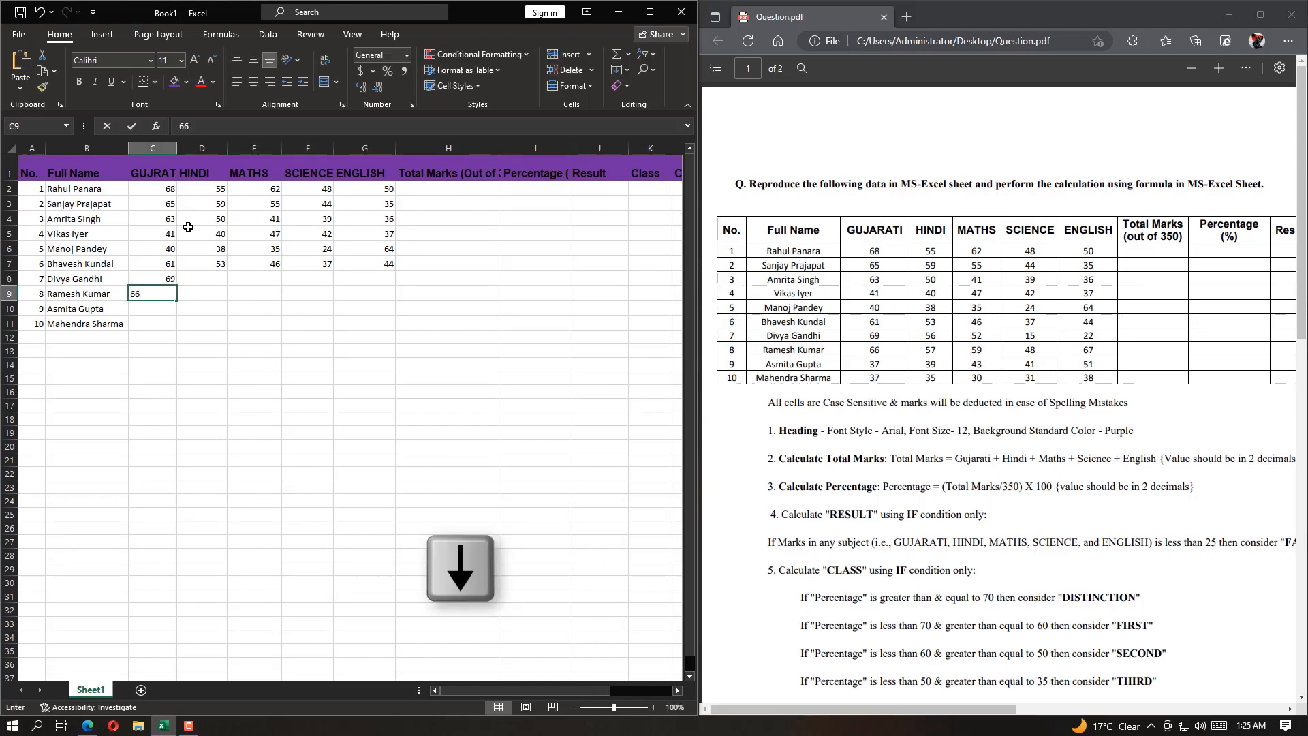
pyautogui.press('Down')
pyautogui.write('37')
pyautogui.press('Down')
pyautogui.write('37')
pyautogui.press('Right')
# Enter the last four students' Hindi marks in cells D8 to D11: 56, 57, 39 and 35
pyautogui.write('35')
pyautogui.press('Up')
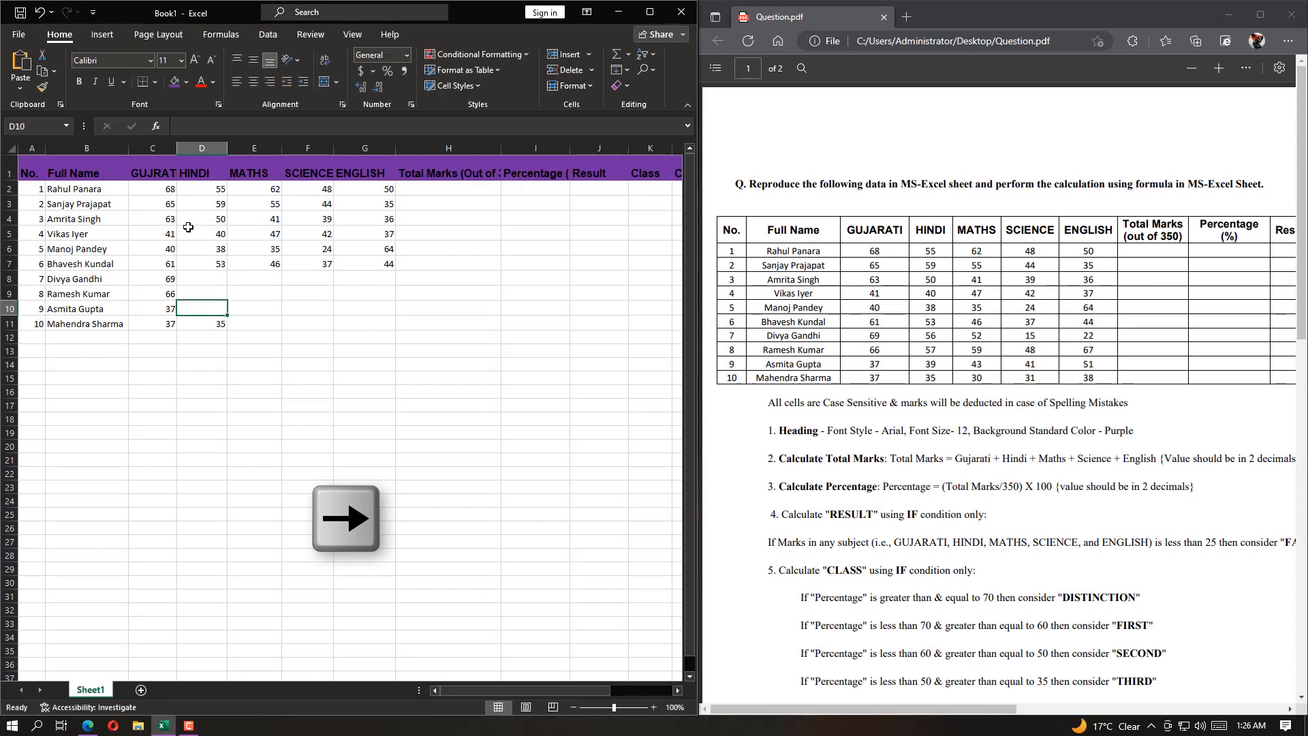
pyautogui.write('39')
pyautogui.press('Up')
pyautogui.write('57')
pyautogui.press('Up')
pyautogui.write('56')
pyautogui.press('Right')
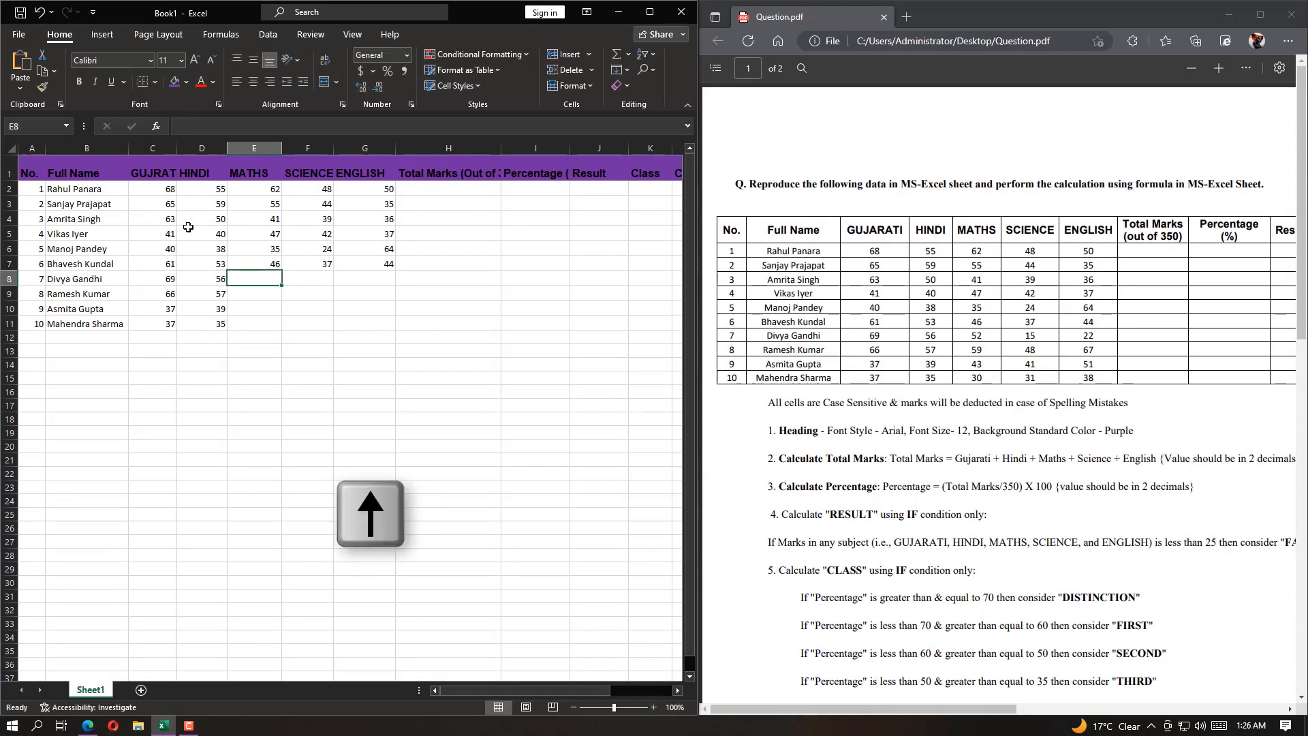
# Enter the last four students' Maths marks 52, 59, 43 and 30 in cells E8 to E11
pyautogui.write('52')
pyautogui.press('Down')
pyautogui.write('59')
pyautogui.press('Down')
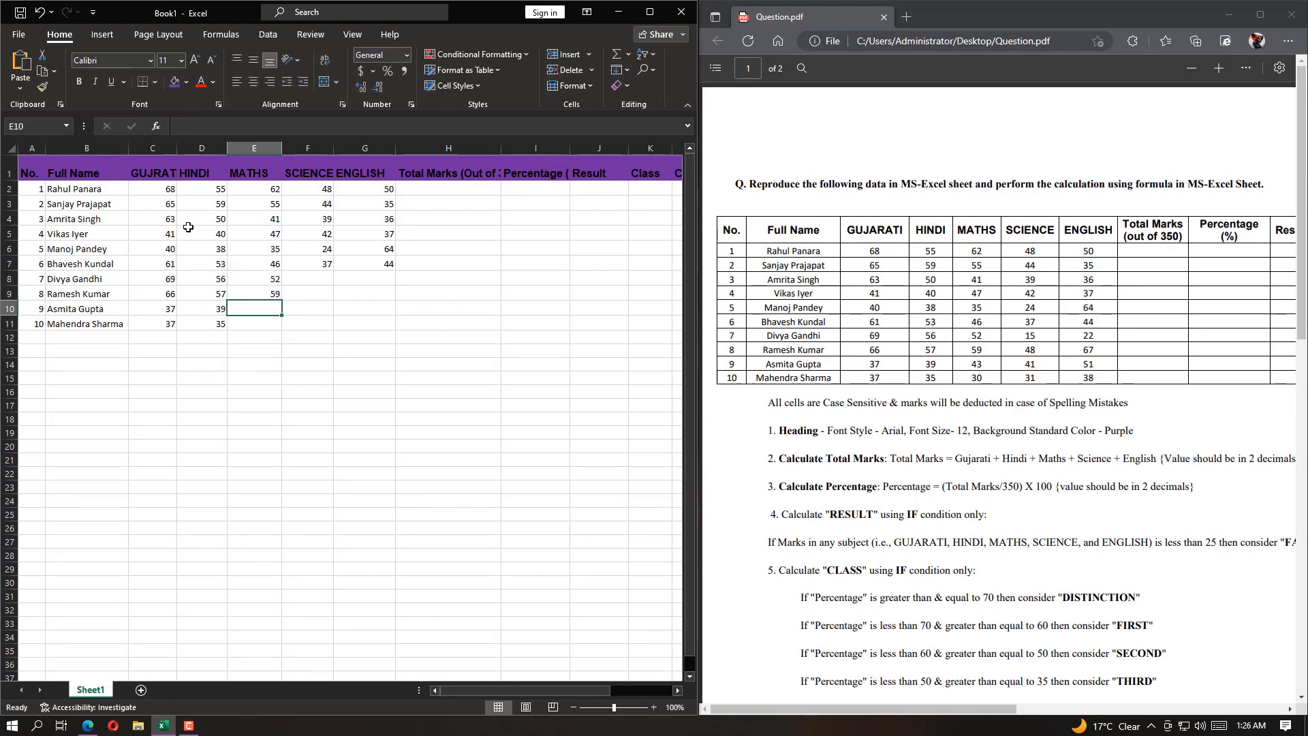
pyautogui.write('43')
pyautogui.press('Down')
pyautogui.write('30')
pyautogui.press('Right')
pyautogui.press('Up')
pyautogui.press('Up')
pyautogui.press('Up')
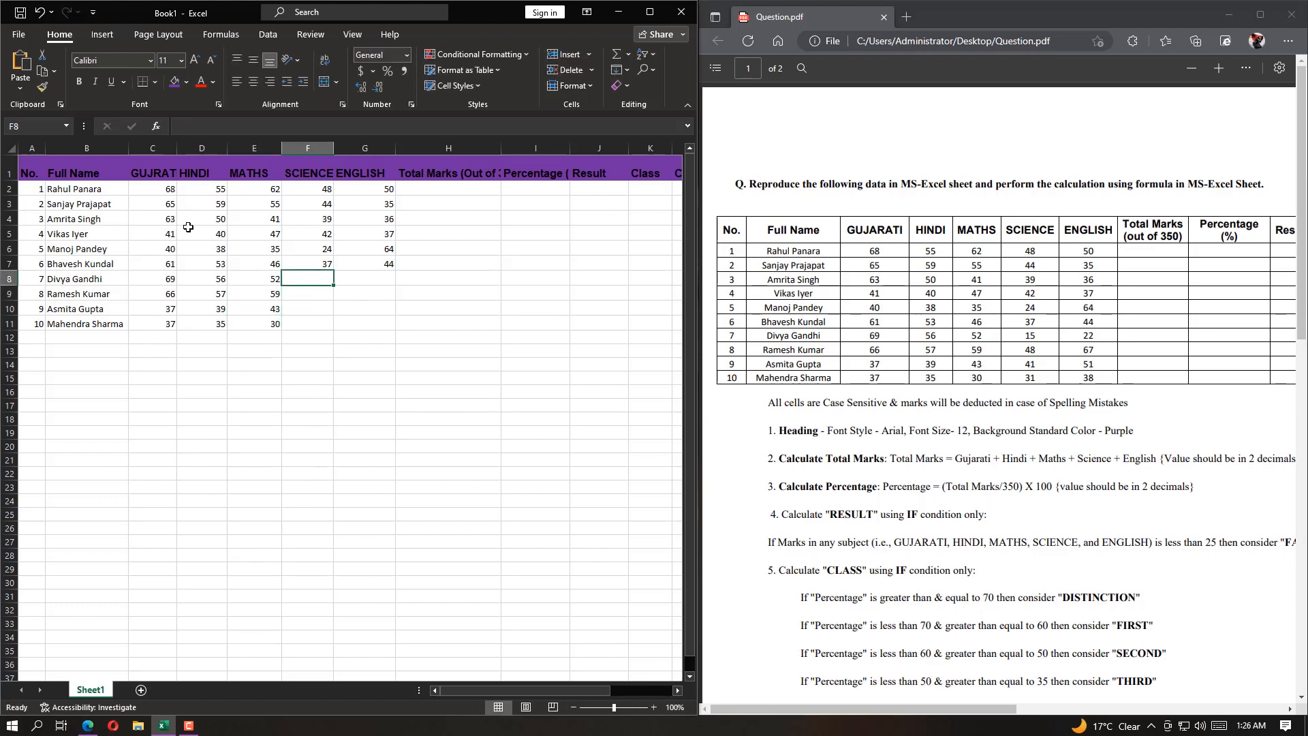
# Enter the last four students' Science marks 15, 48, 41 and 31 in cells F8 to F11
pyautogui.write('15')
pyautogui.press('Down')
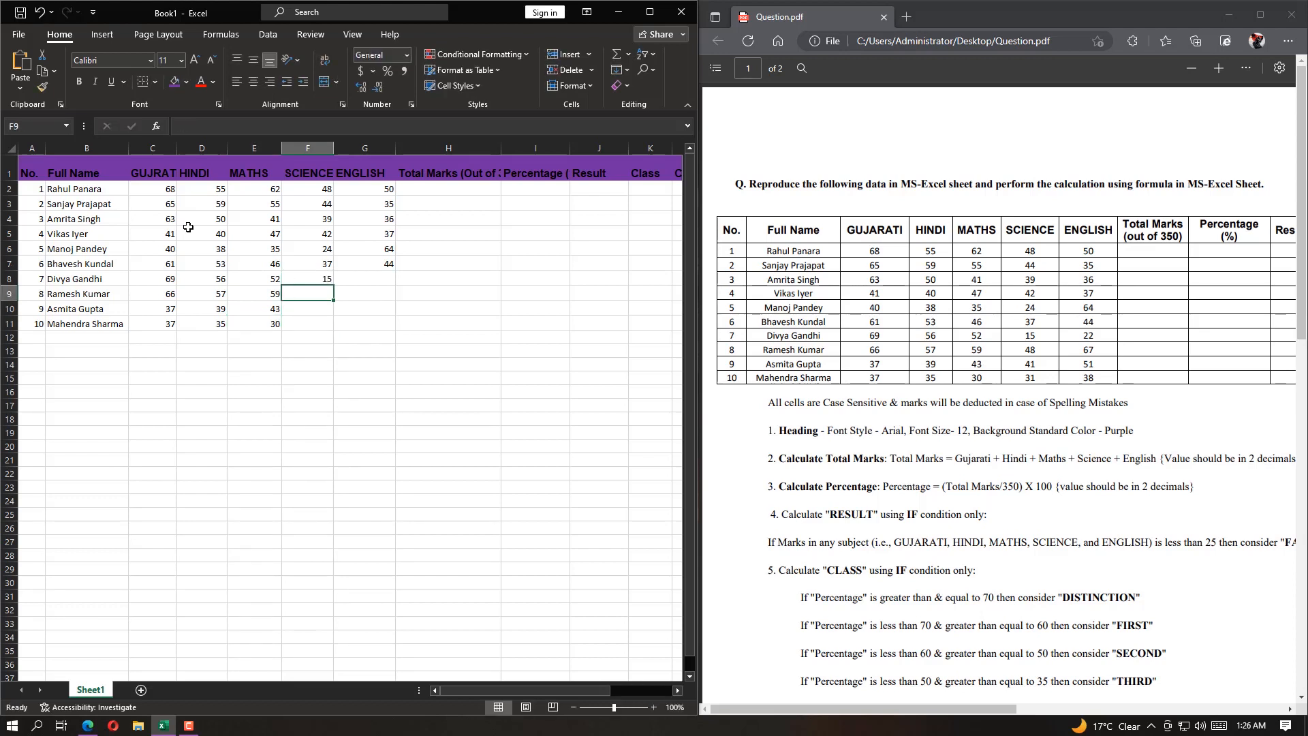
pyautogui.write('48')
pyautogui.press('Down')
pyautogui.write('41')
pyautogui.press('Down')
pyautogui.write('31')
pyautogui.press('Right')
# Enter the last four students' English marks in cells G8 to G11: 22, 67, 51 and 38
pyautogui.write('38')
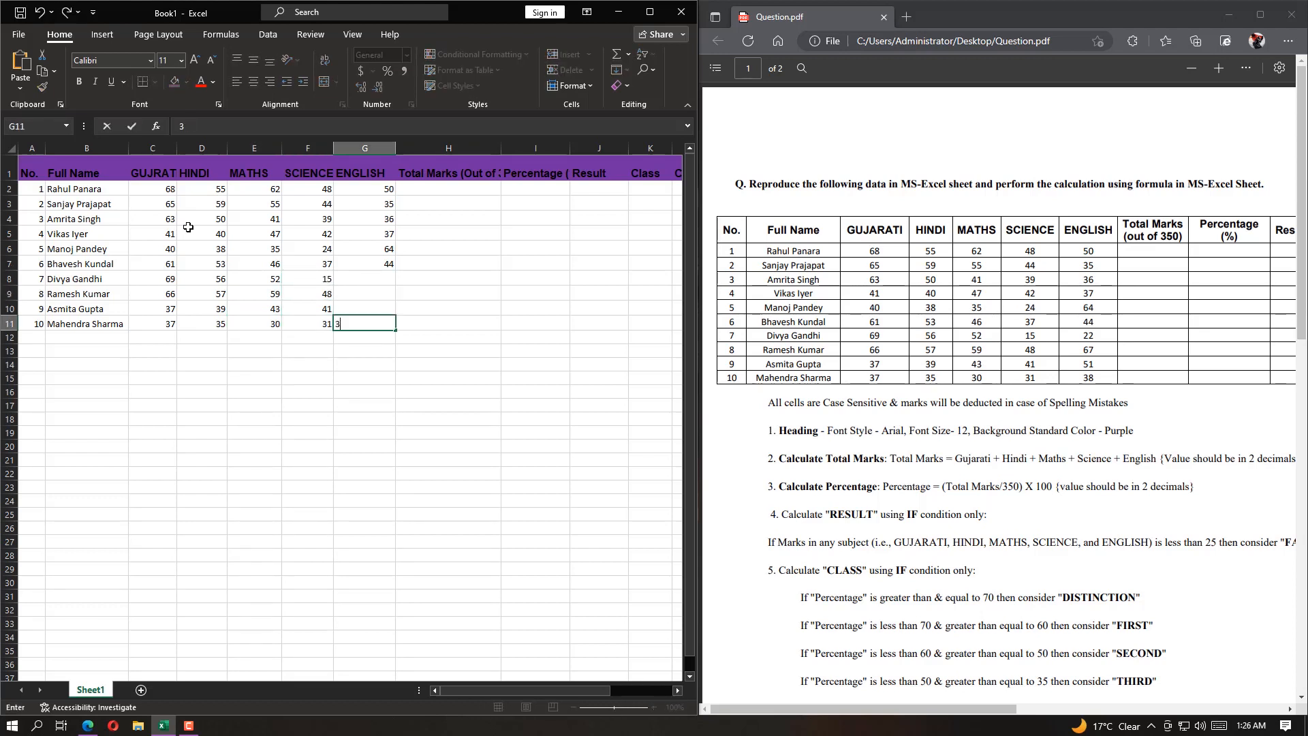
pyautogui.press('Up')
pyautogui.write('51')
pyautogui.press('Up')
pyautogui.write('64')
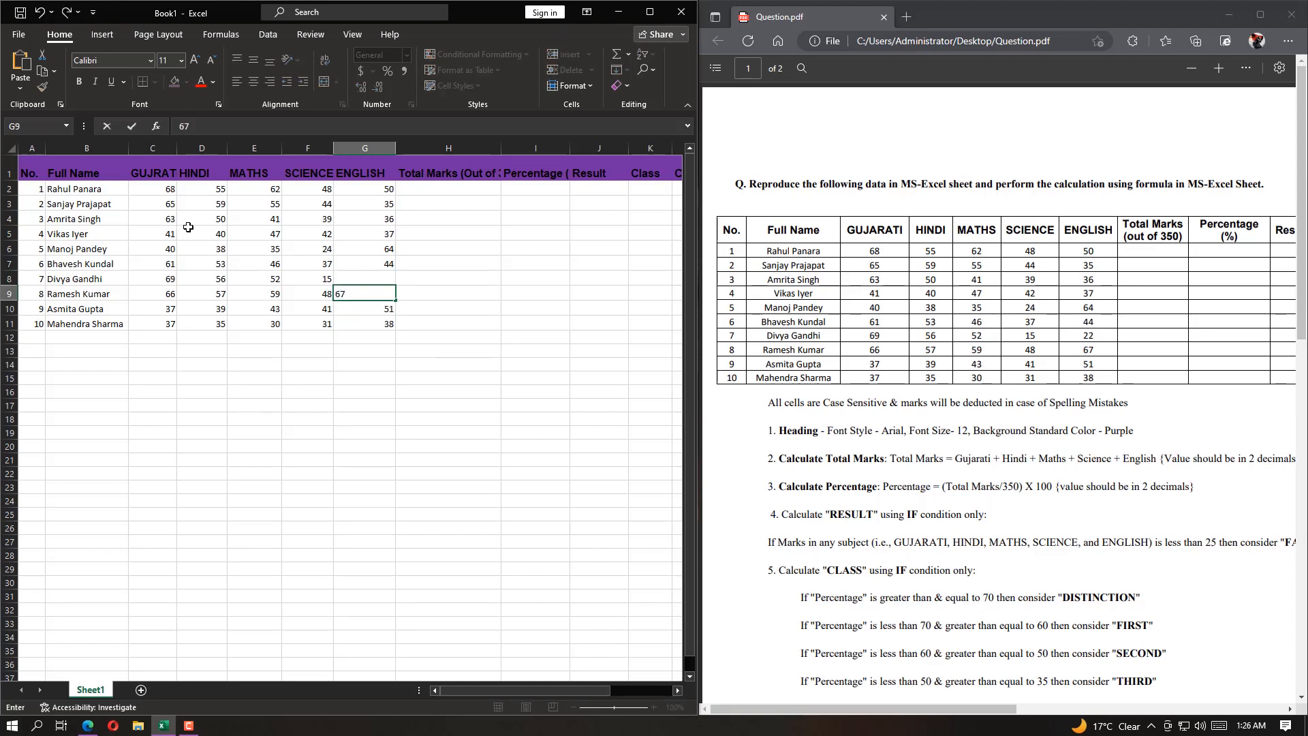
pyautogui.press('Up')
pyautogui.write('22')
pyautogui.press('Up')
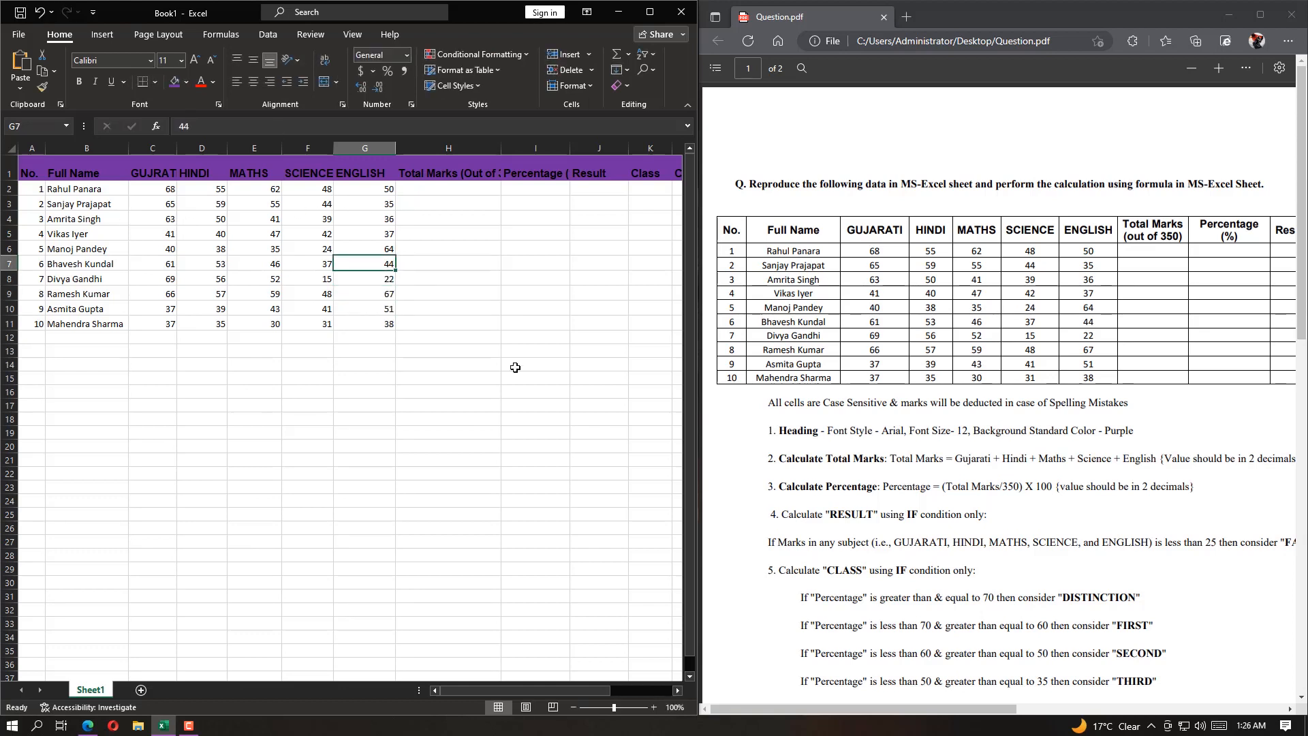
# Check the total marks instruction in Question.pdf and enter the formula =SUM(C2:G2) in cell H2
pyautogui.moveTo(973, 458); pyautogui.dragTo(1247, 458)
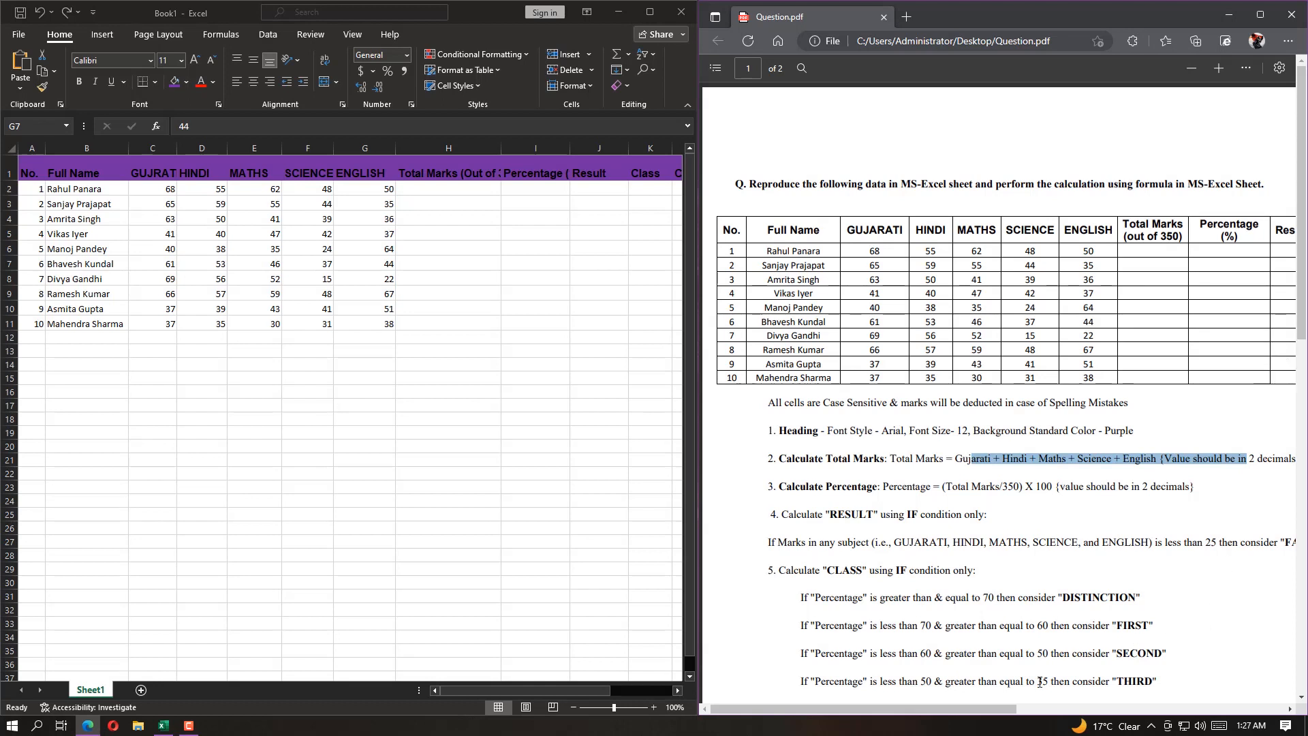
pyautogui.moveTo(1001, 708); pyautogui.dragTo(1044, 706)
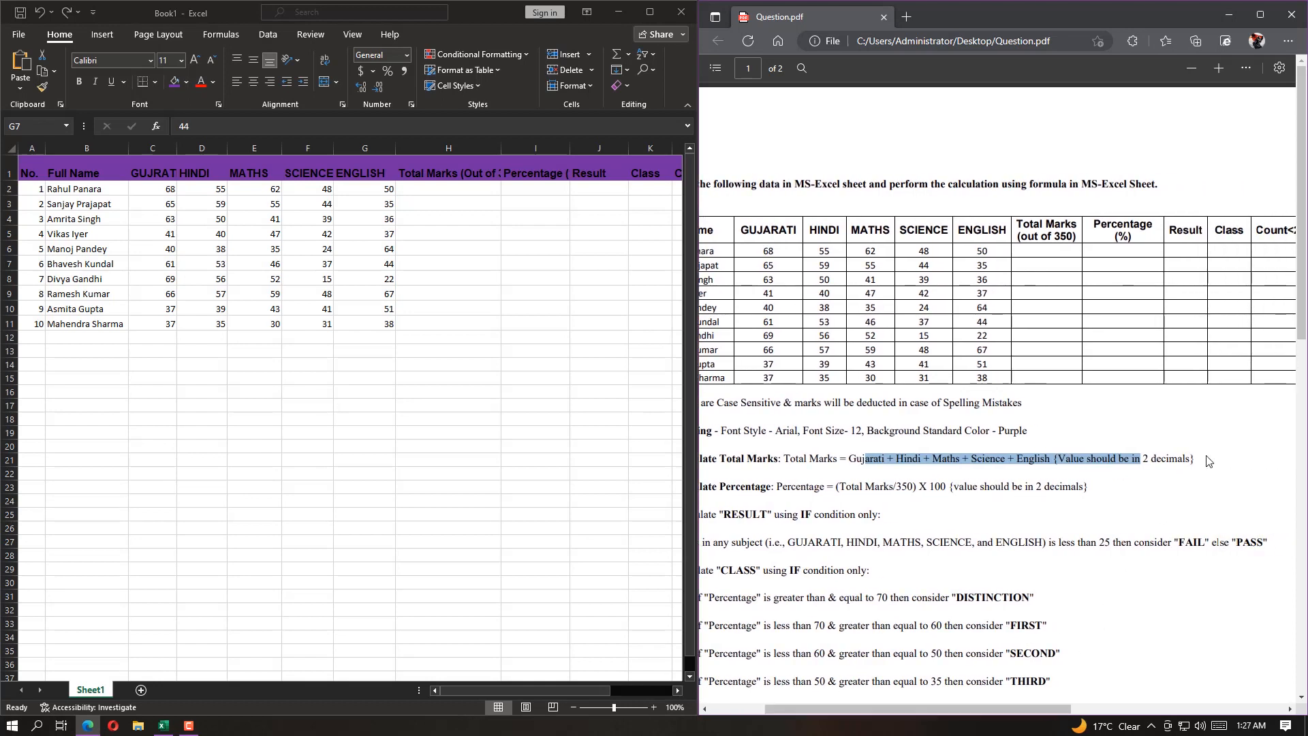
pyautogui.moveTo(1166, 458); pyautogui.dragTo(1179, 458)
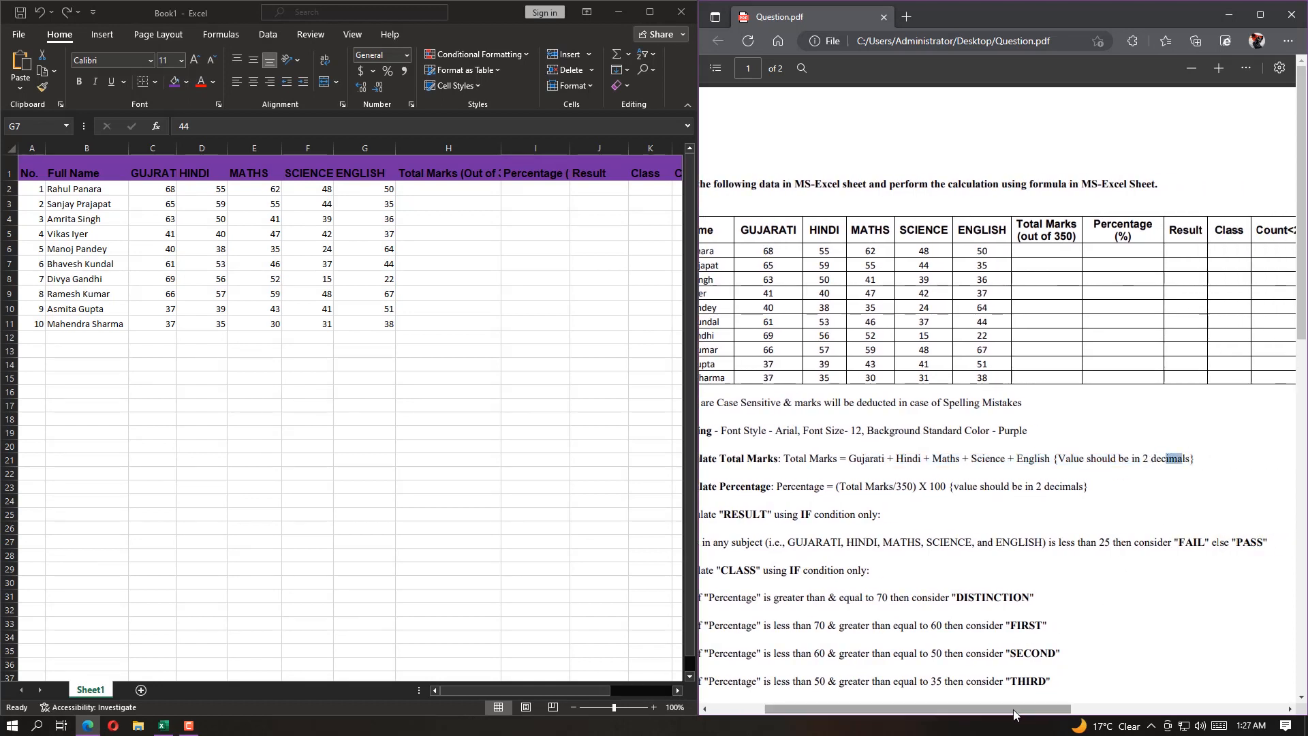
pyautogui.moveTo(1012, 709); pyautogui.dragTo(965, 706)
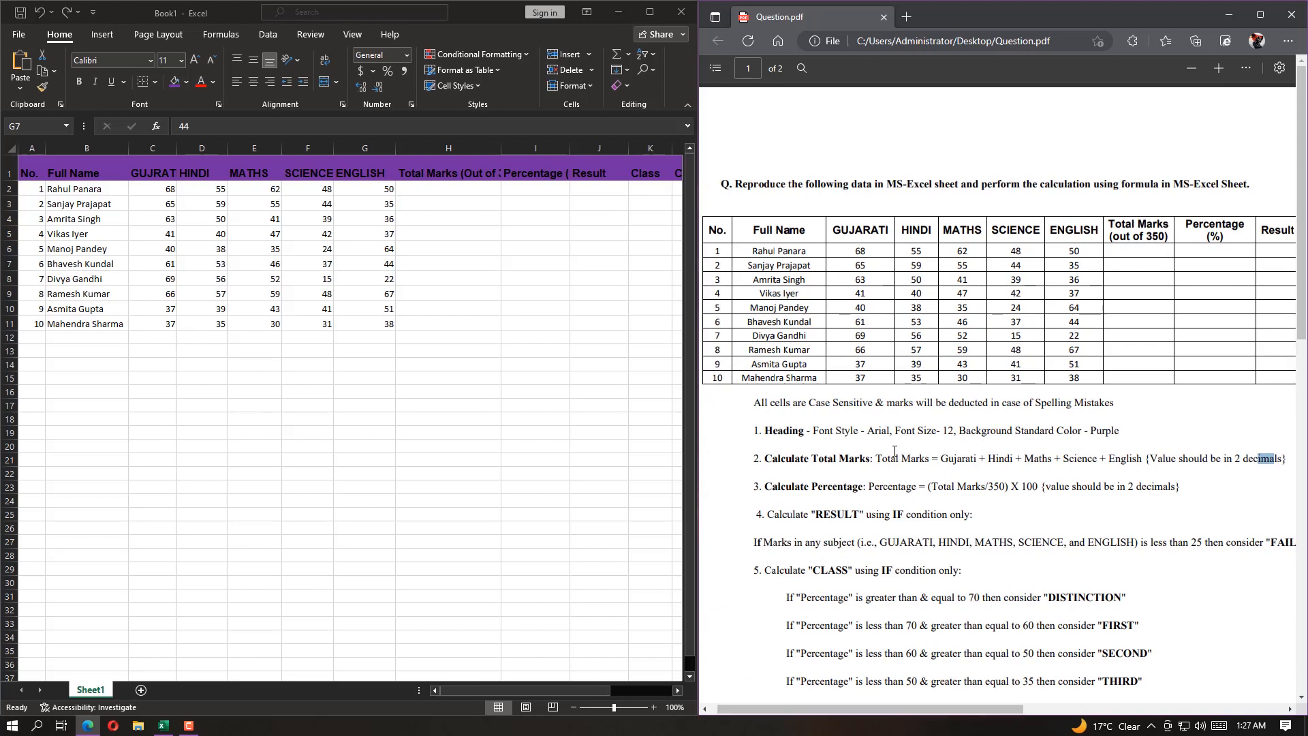
pyautogui.click(423, 185)
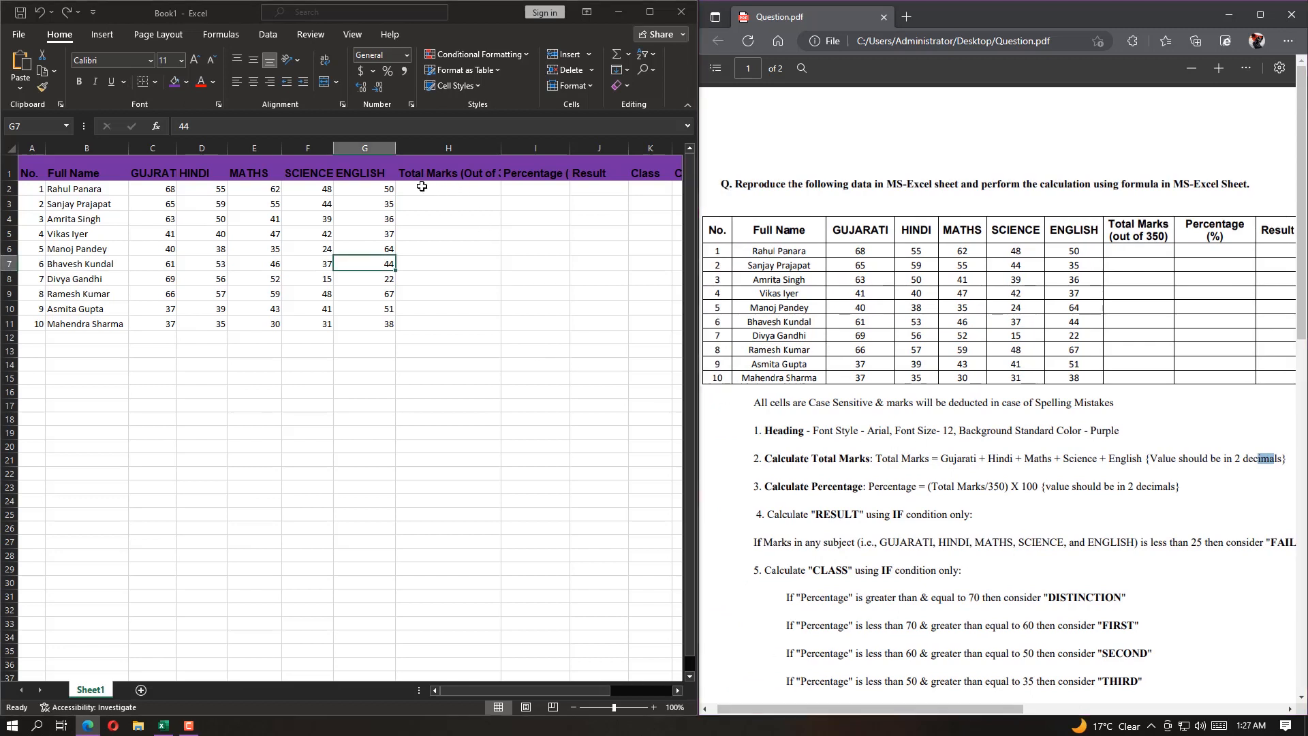
pyautogui.click(418, 188)
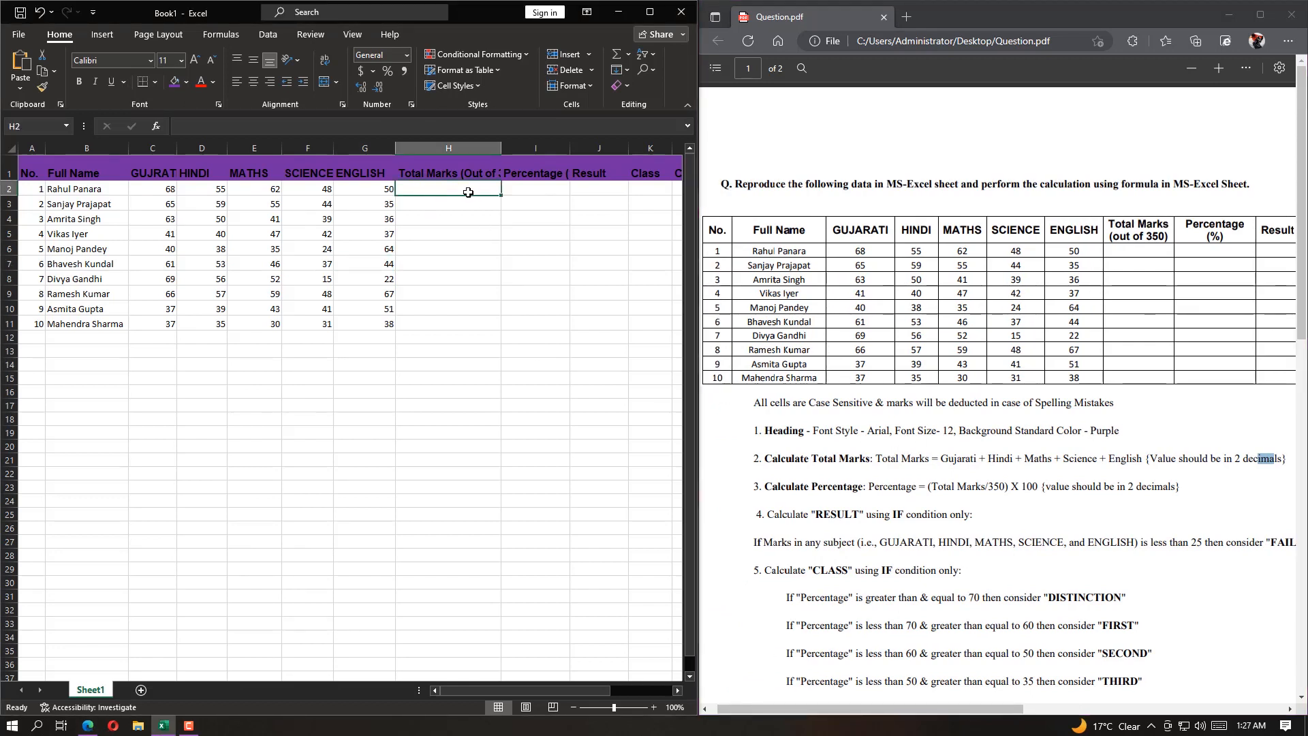
pyautogui.write('=sum')
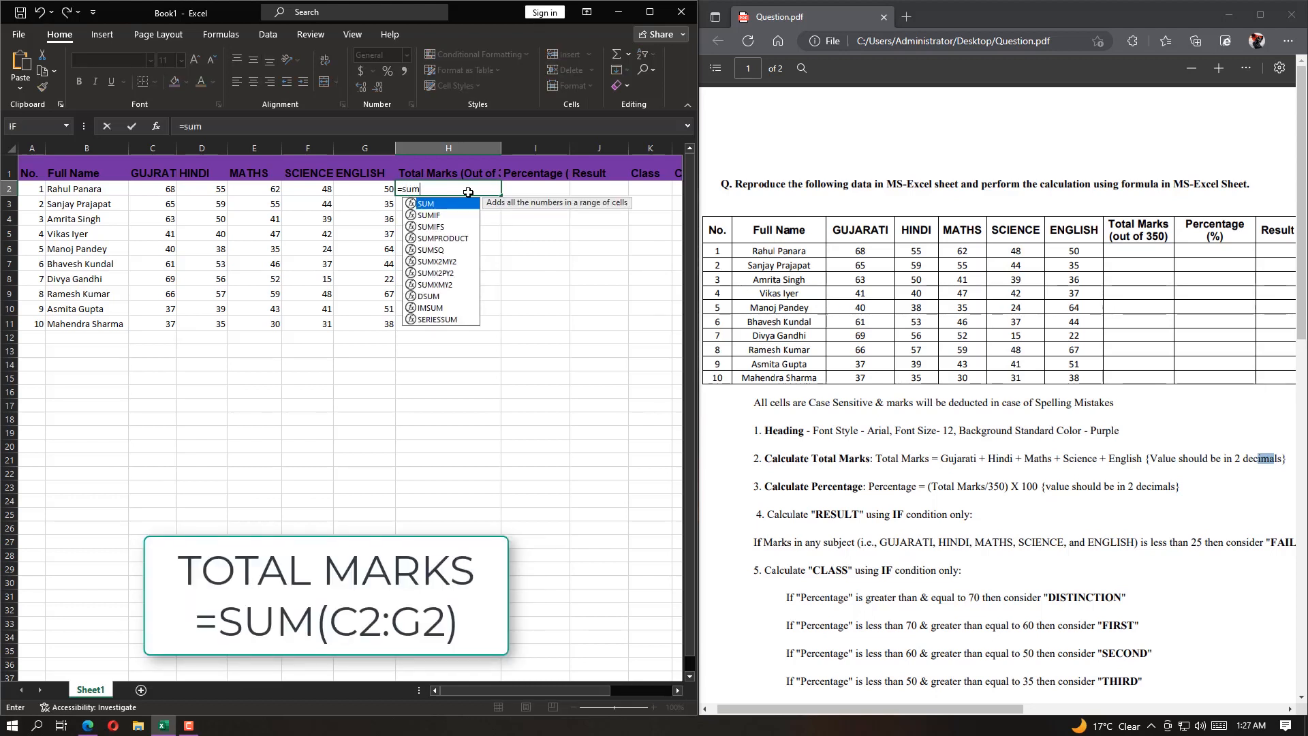
pyautogui.press('Tab')
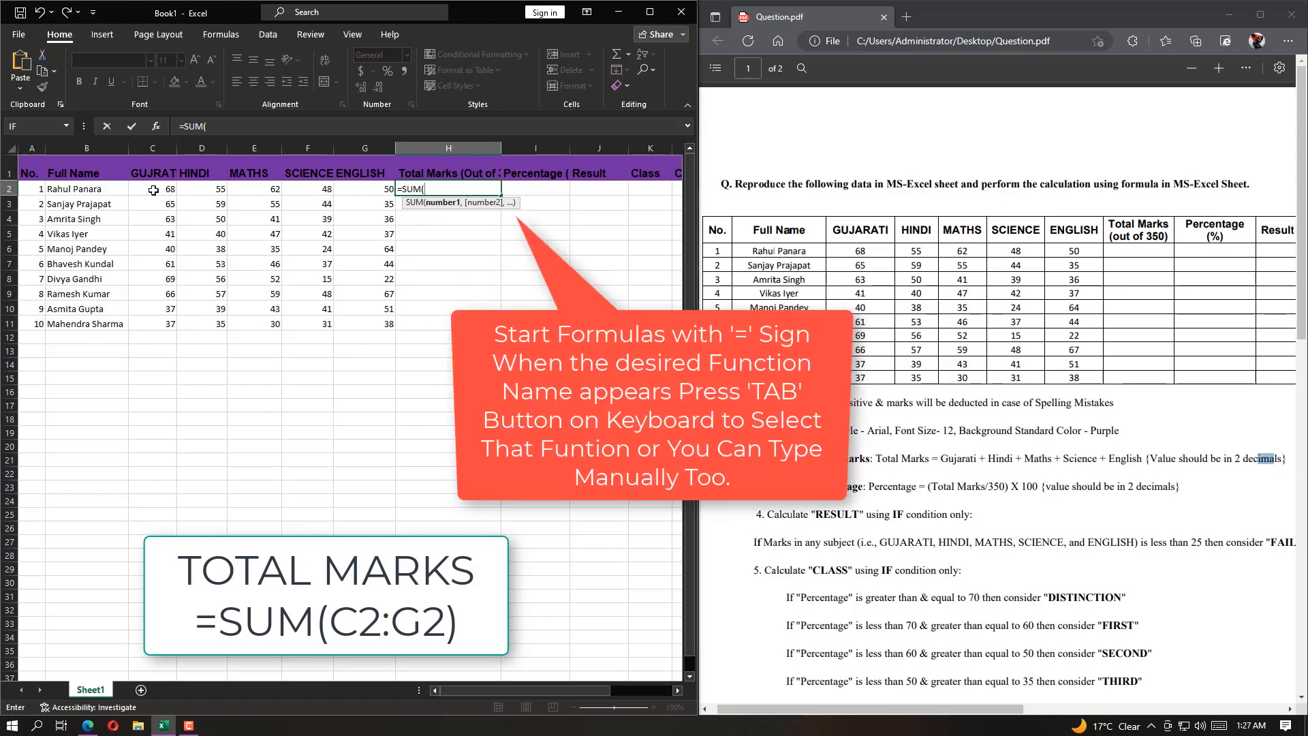
pyautogui.moveTo(153, 191); pyautogui.dragTo(373, 193)
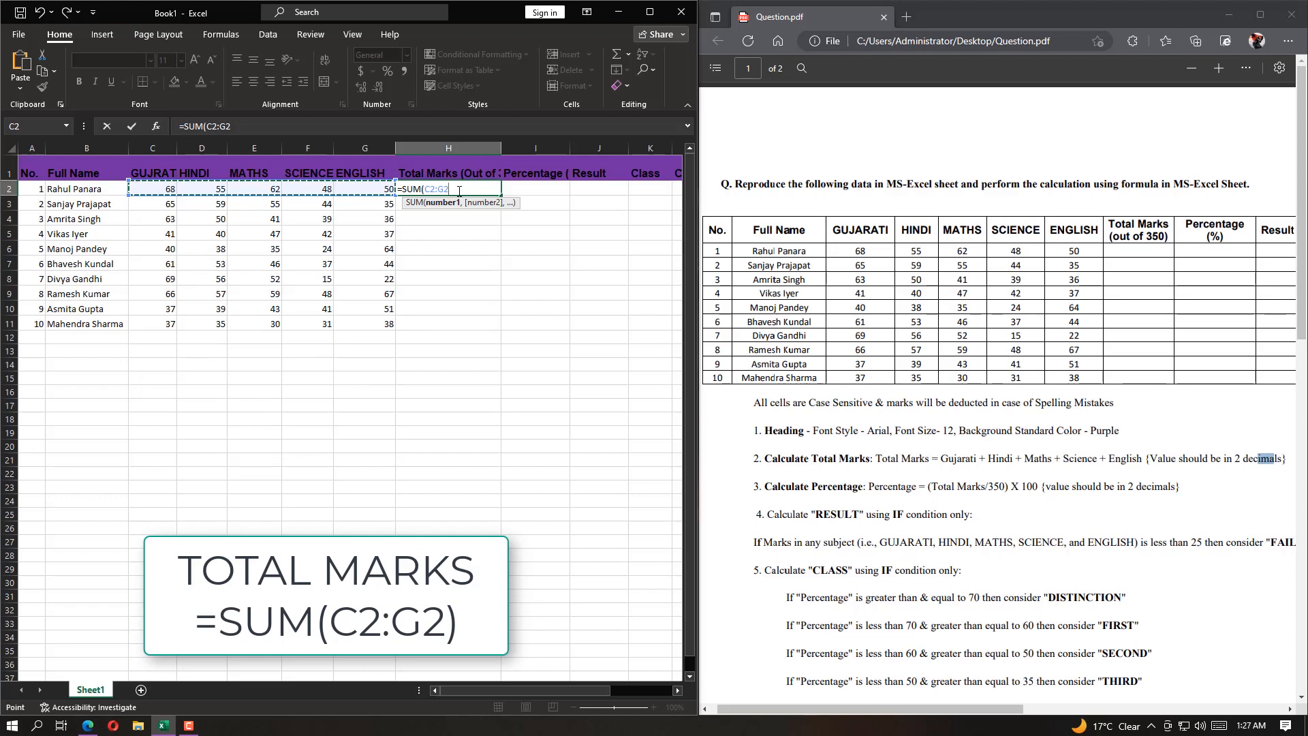
pyautogui.press('Return')
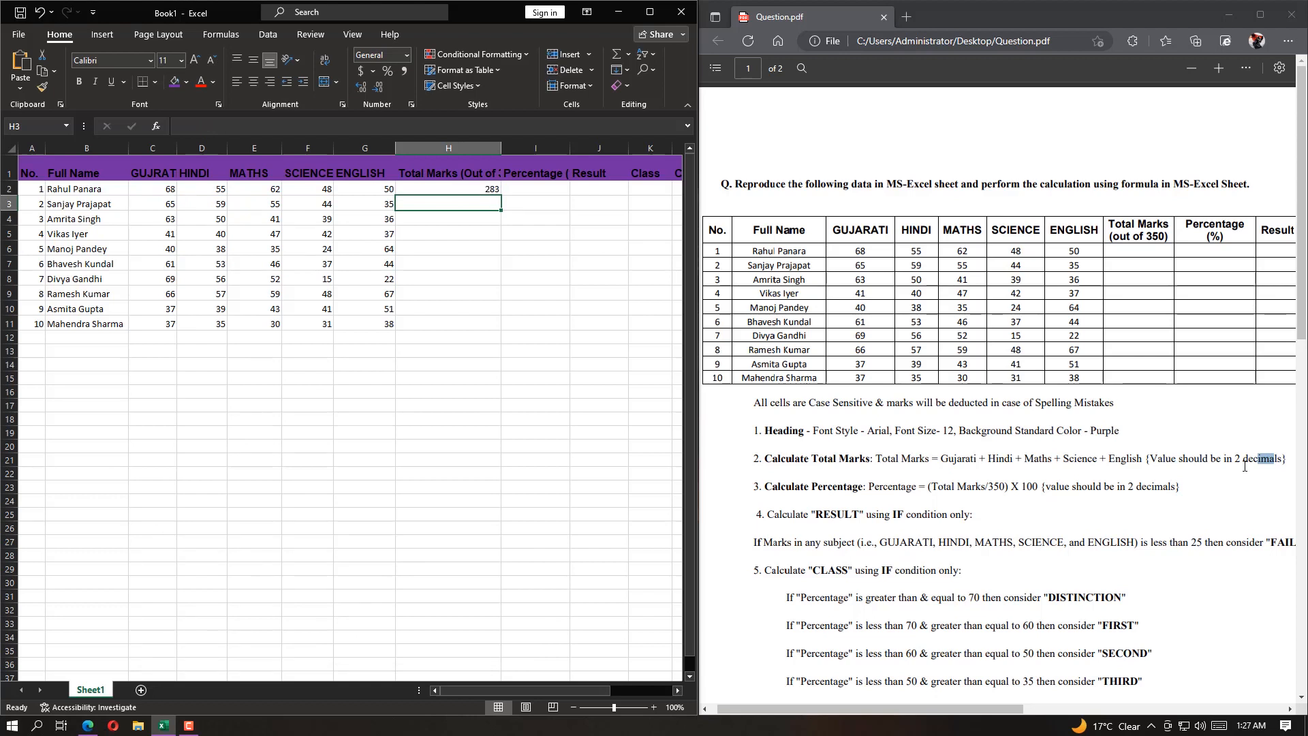
# Format the total in cell H2 as a Number with 2 decimal places
pyautogui.click(481, 190)
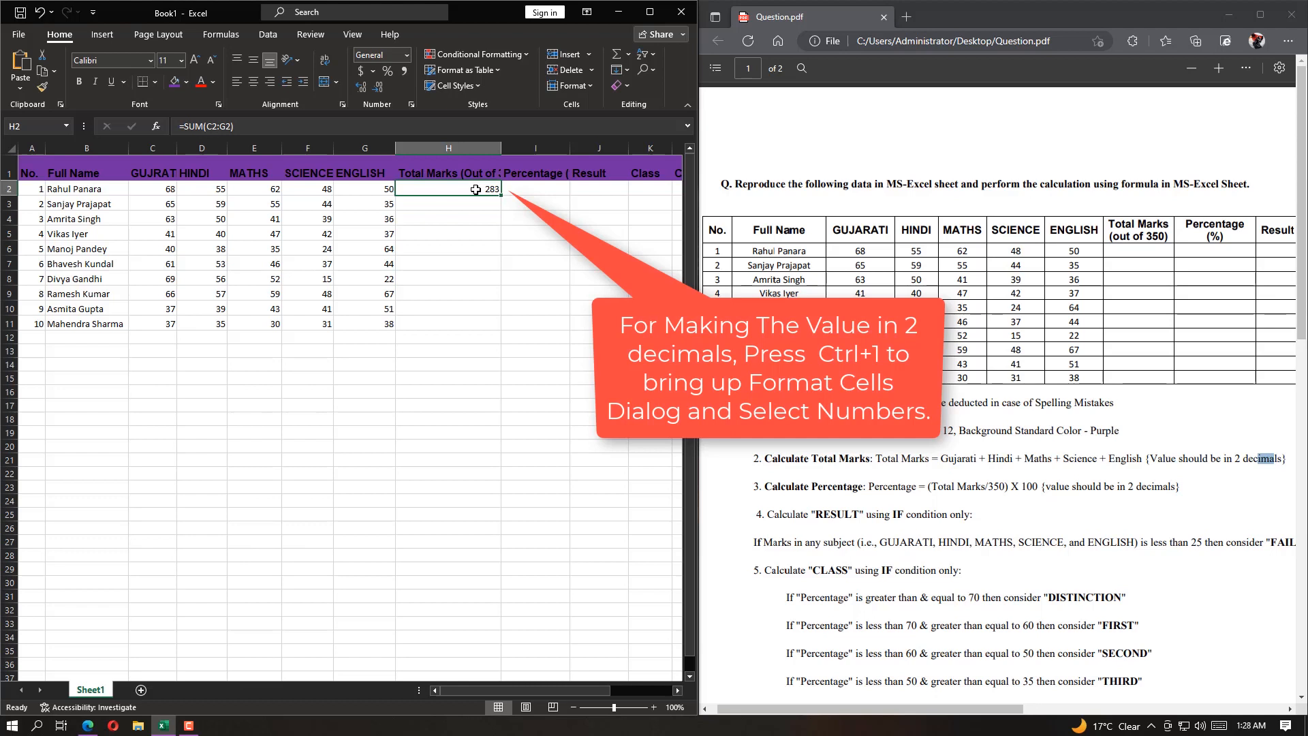
pyautogui.hotkey('ctrl', '1')
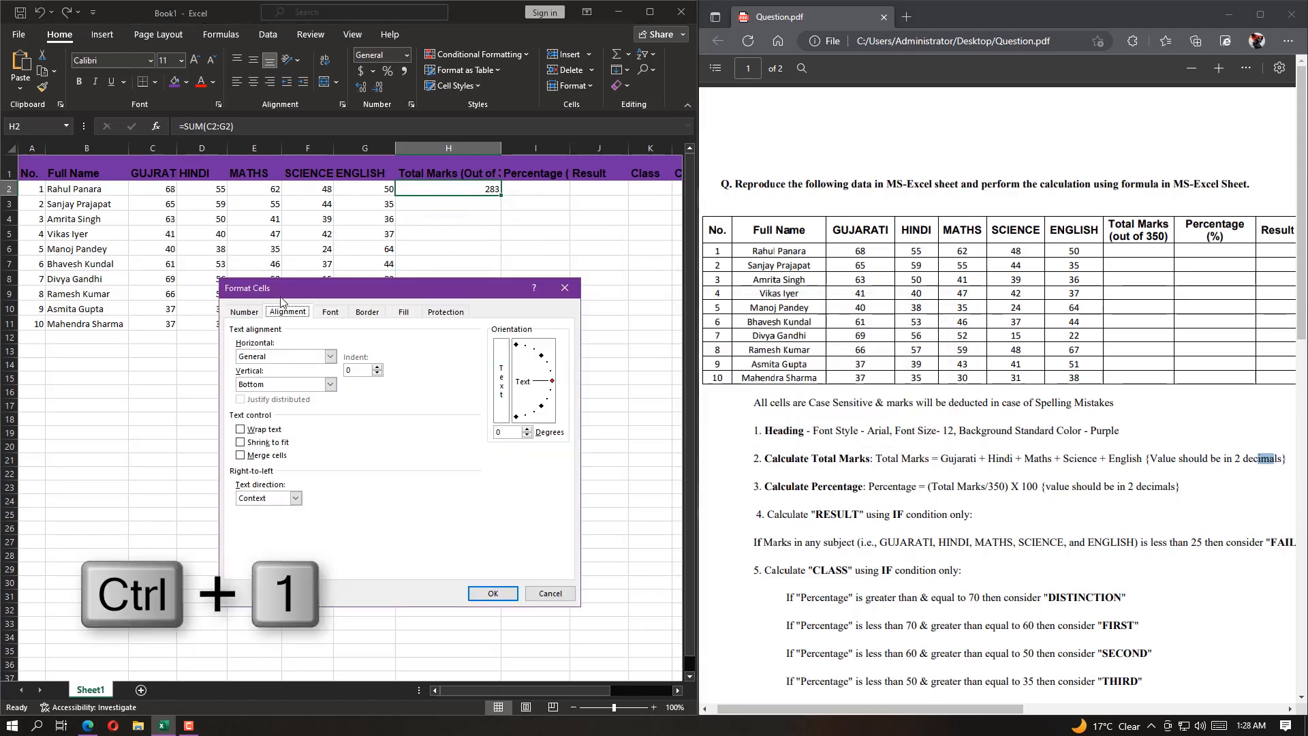
pyautogui.click(246, 311)
pyautogui.click(253, 351)
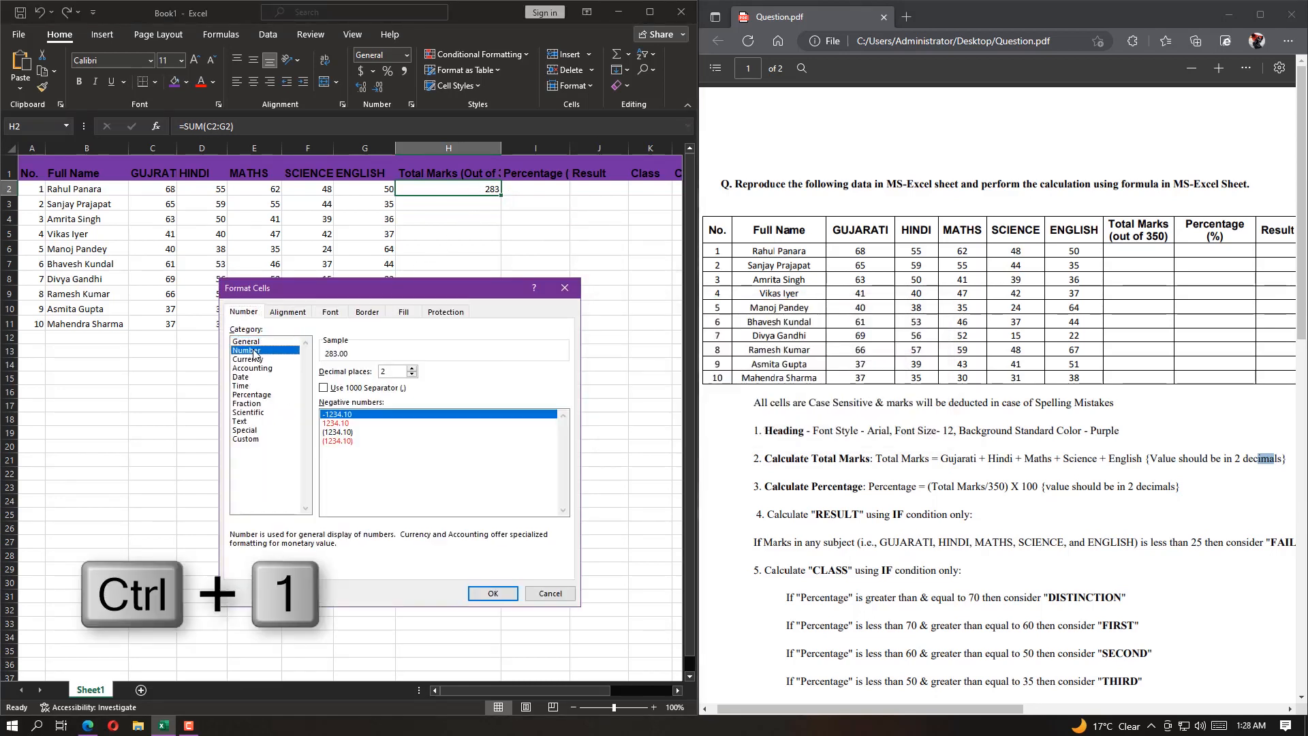
pyautogui.moveTo(389, 371); pyautogui.dragTo(366, 385)
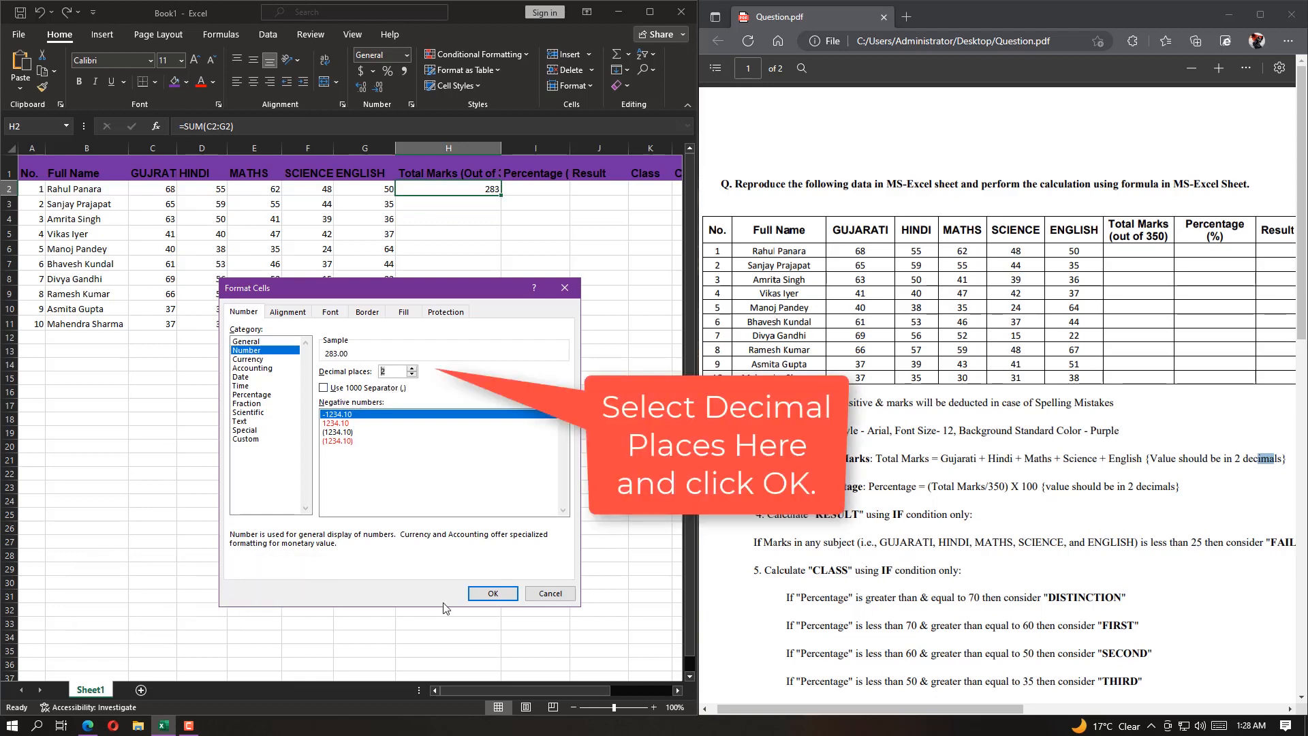
pyautogui.click(492, 594)
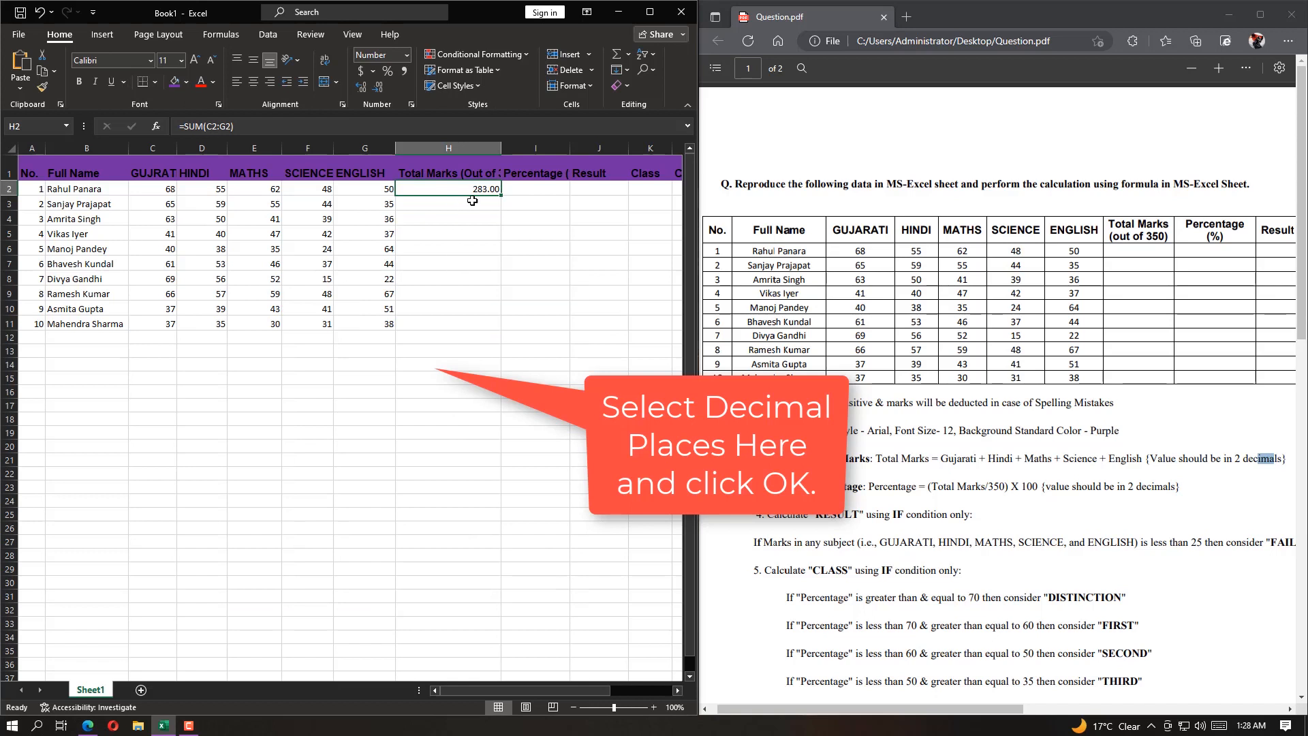
# Fill the total marks formula from H2 down to H11 and widen the total marks and percentage columns to fit their headings
pyautogui.moveTo(500, 196); pyautogui.dragTo(486, 328)
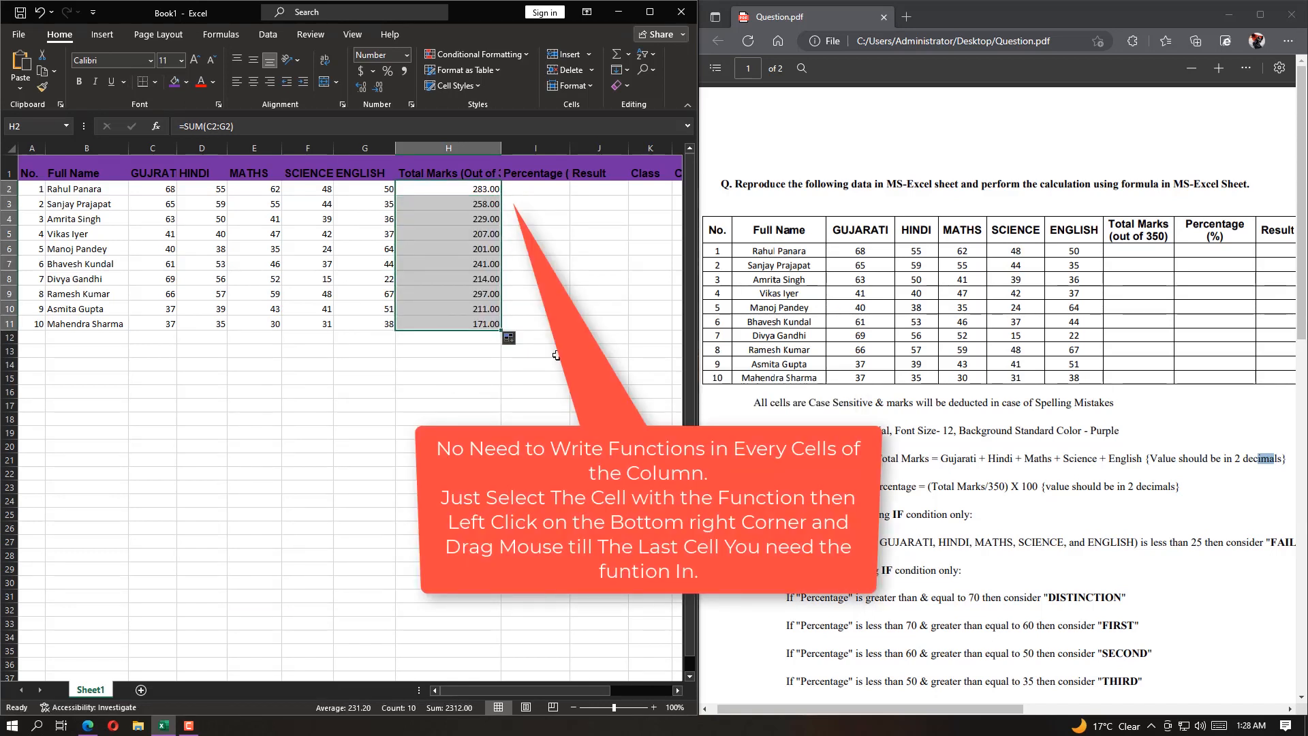
pyautogui.click(542, 195)
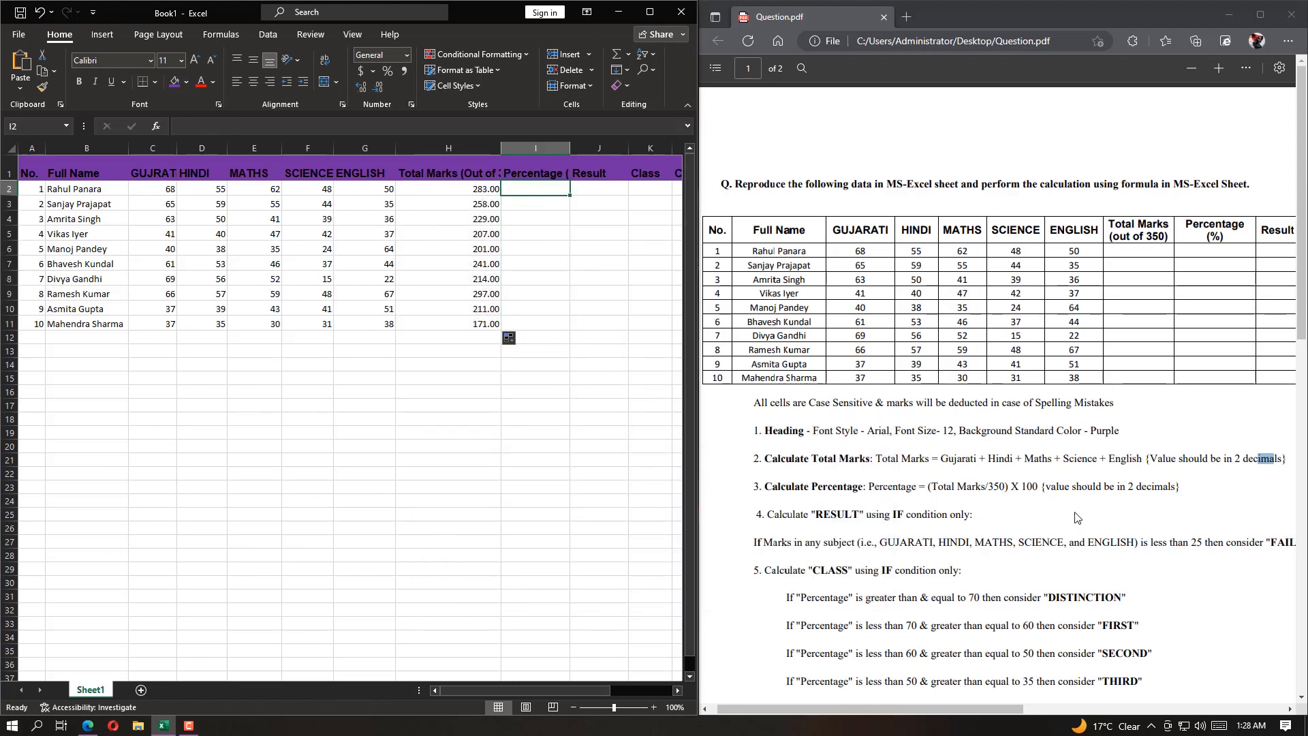
pyautogui.moveTo(501, 149); pyautogui.dragTo(529, 151)
# Check the percentage instruction in Question.pdf and enter the formula =H2/350*100 in cell I2
pyautogui.moveTo(819, 459); pyautogui.dragTo(1287, 461)
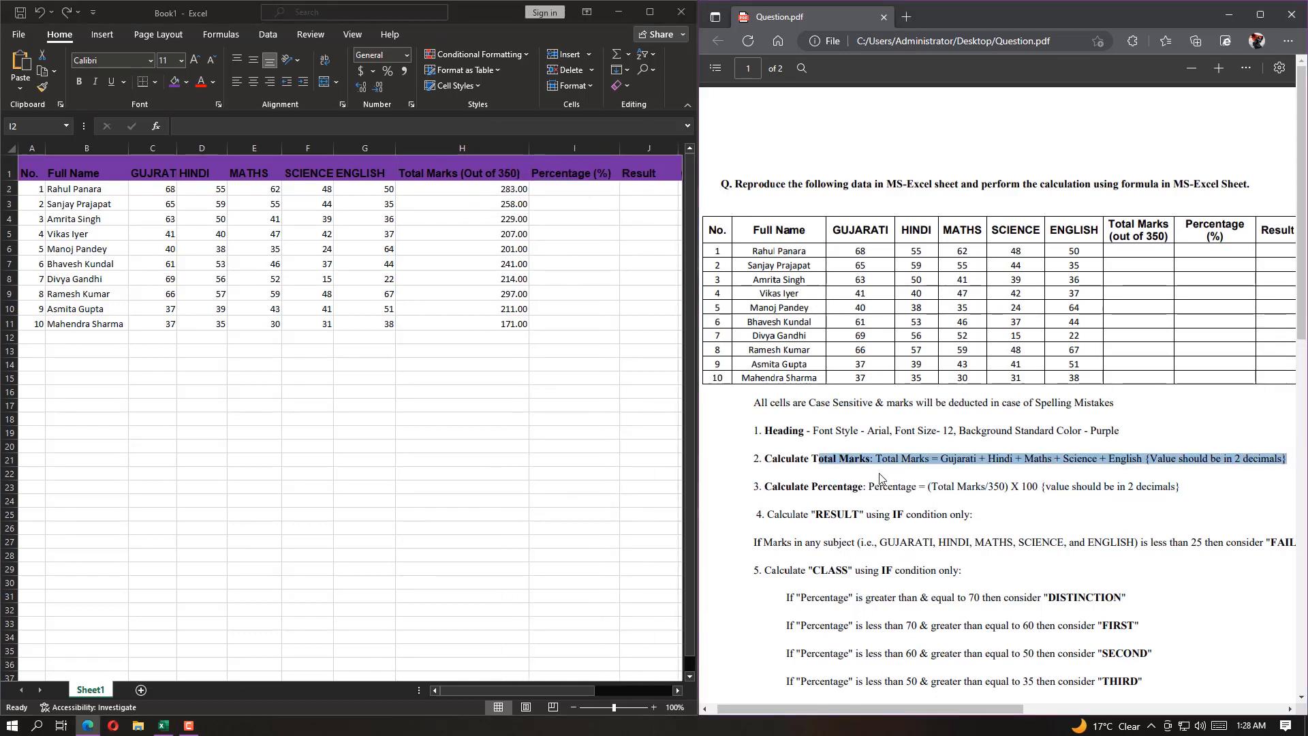
pyautogui.moveTo(773, 486); pyautogui.dragTo(1185, 486)
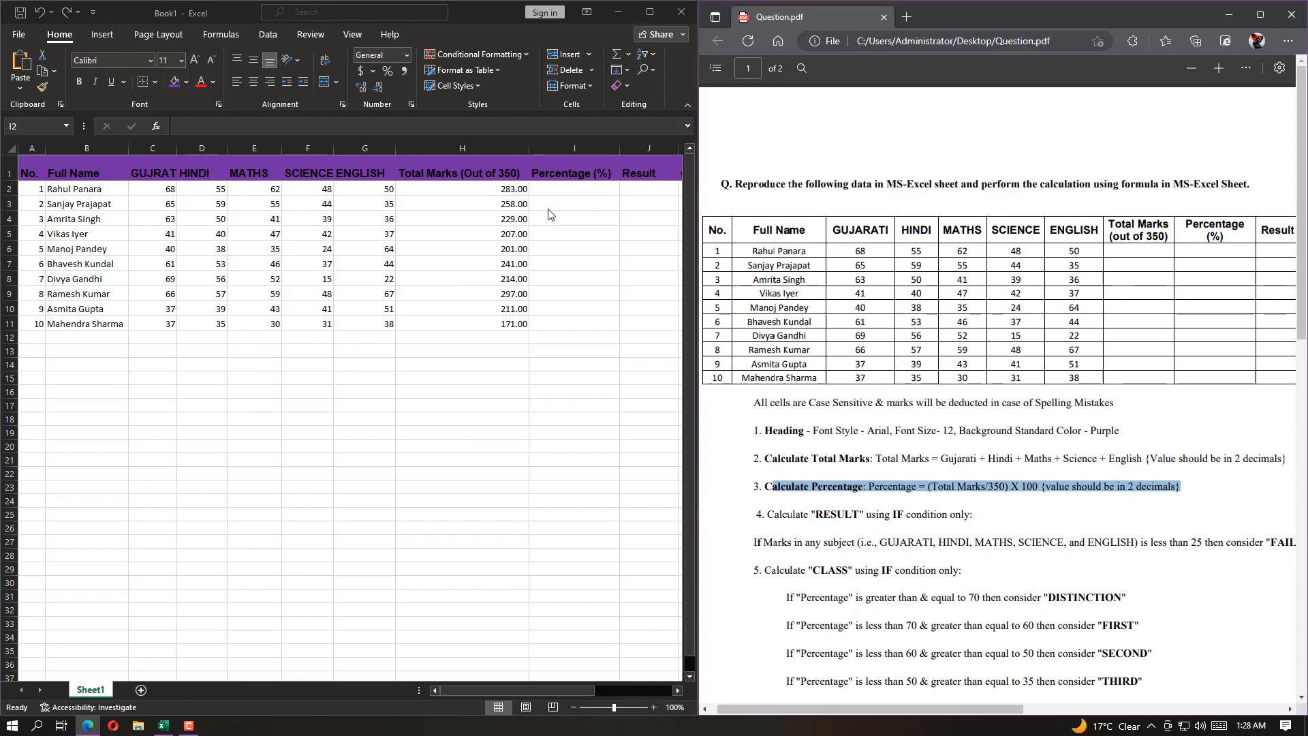
pyautogui.click(570, 190)
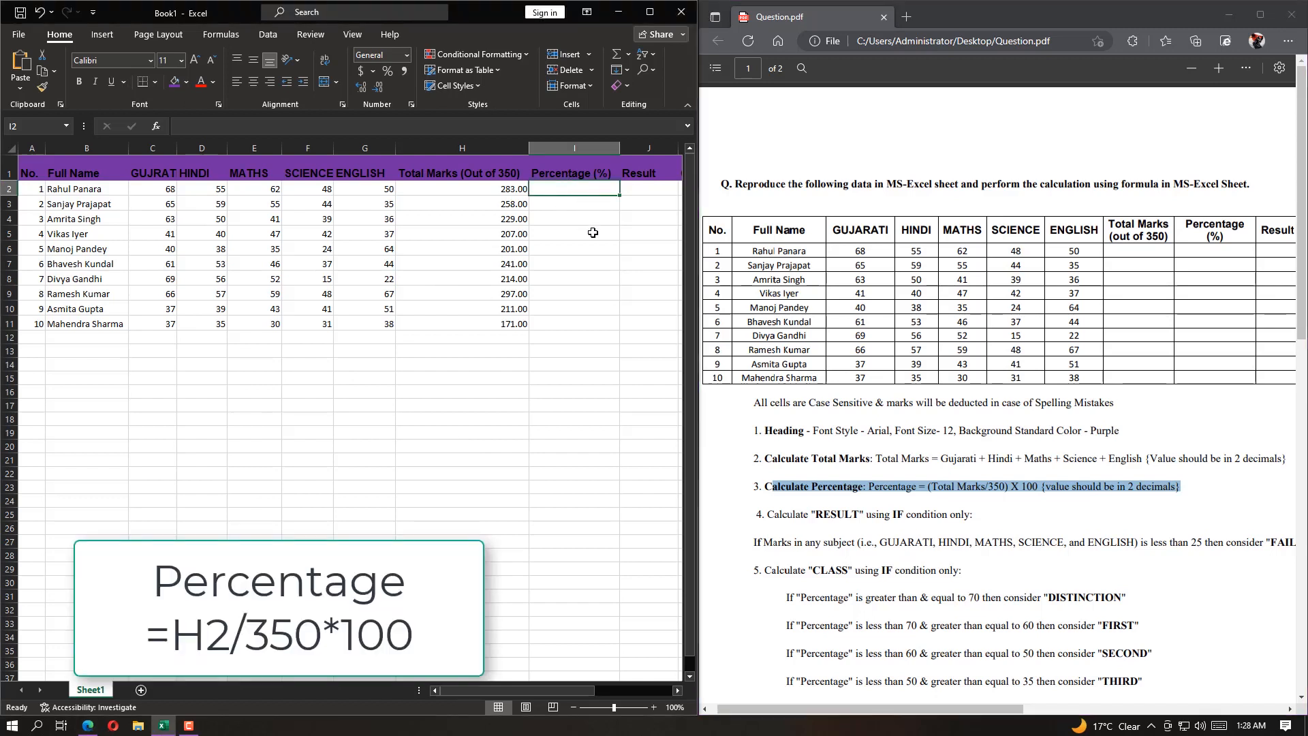
pyautogui.write('=')
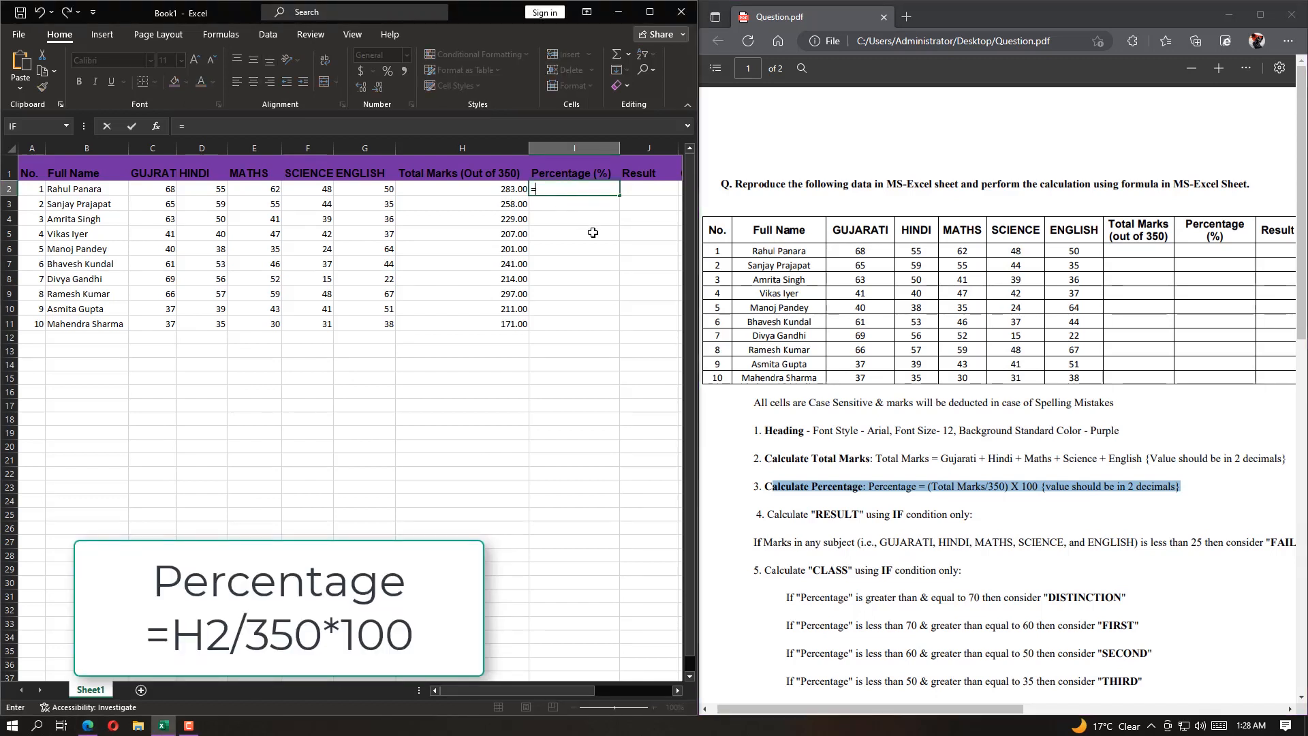
pyautogui.click(498, 188)
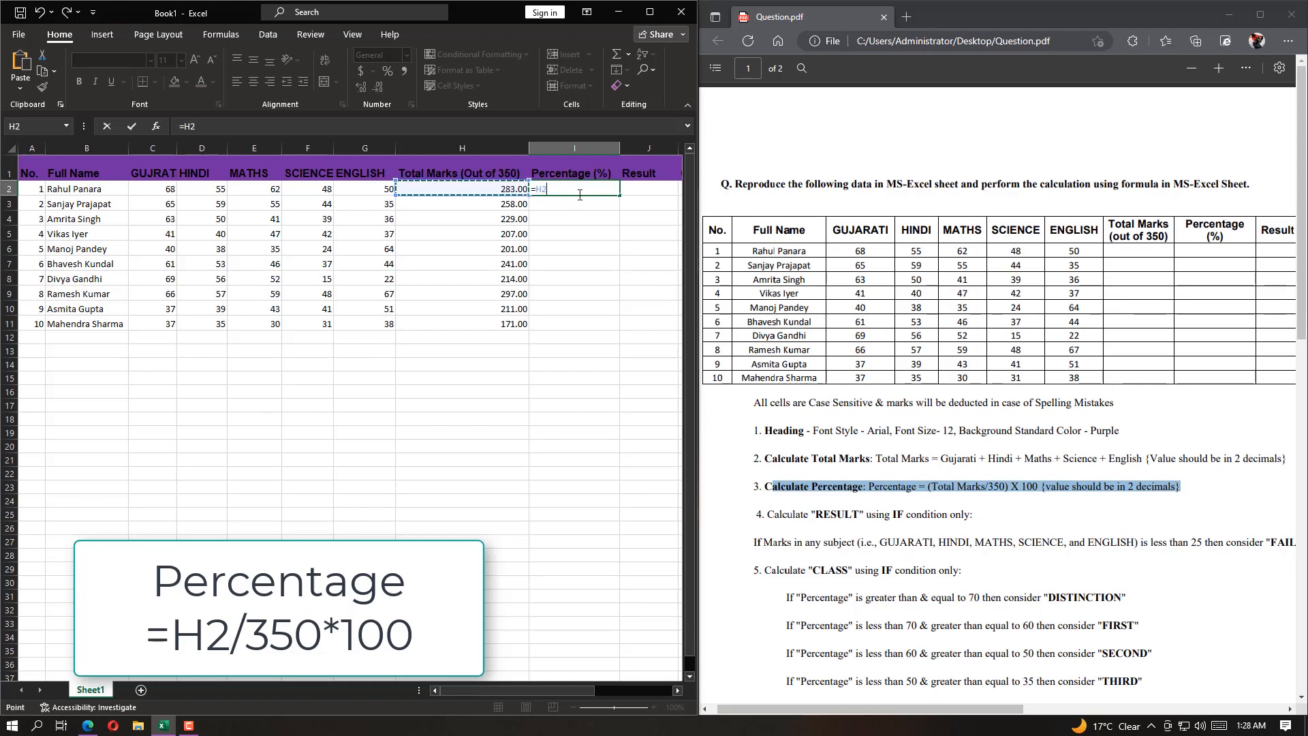
pyautogui.write('/350*100')
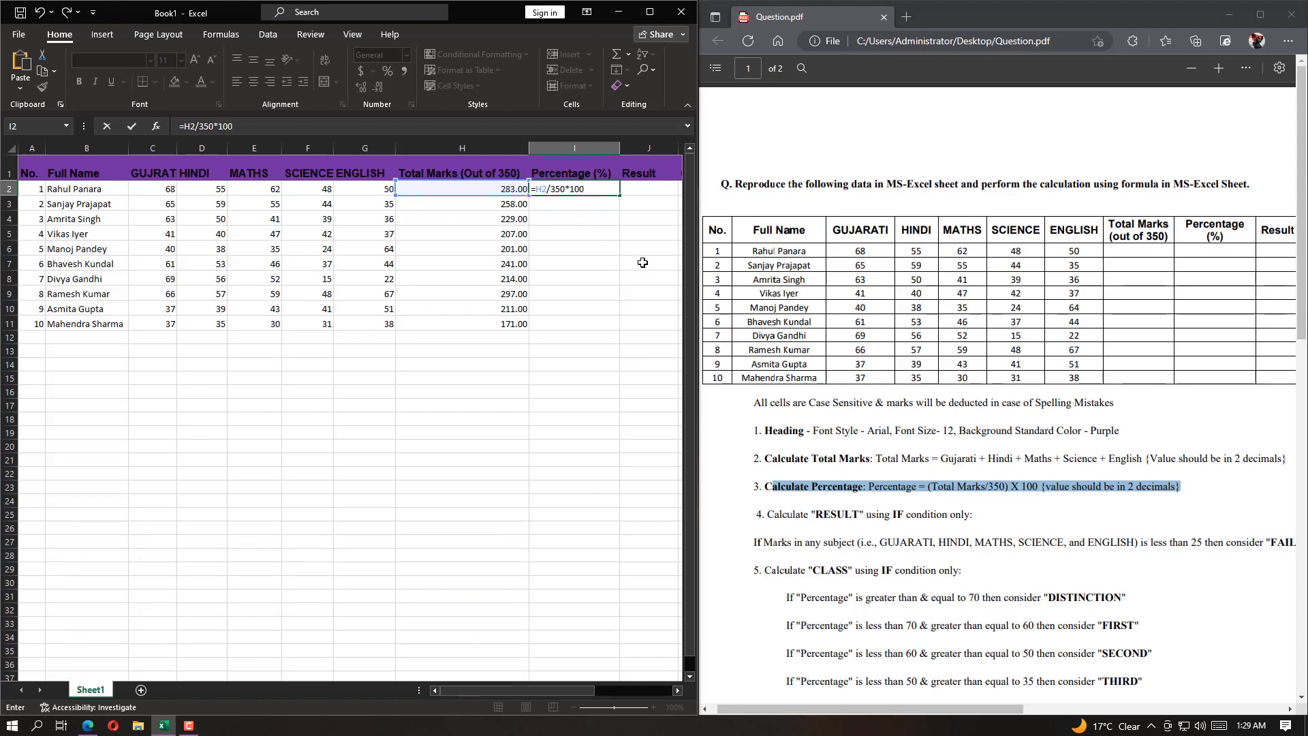
pyautogui.press('Return')
# Format the percentage in cell I2 as a Number with 2 decimal places and fill it down to I11
pyautogui.click(585, 189)
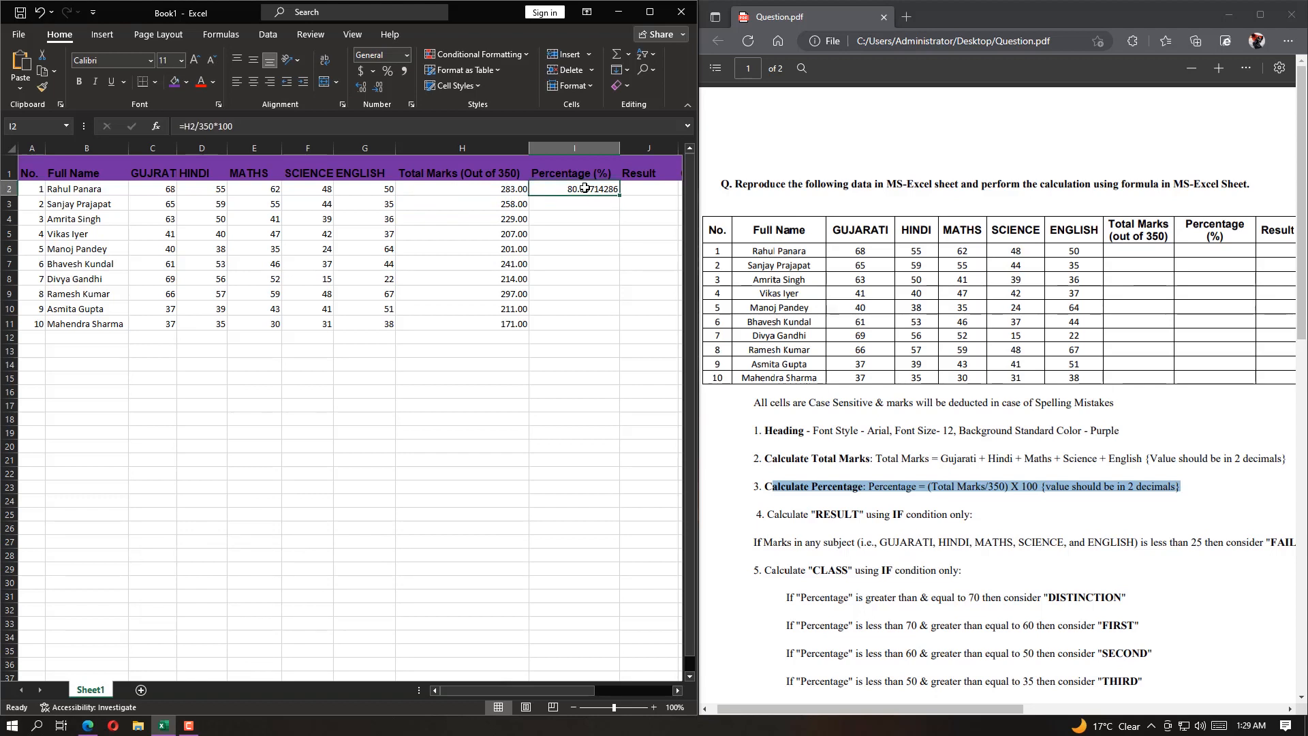
pyautogui.hotkey('ctrl', '1')
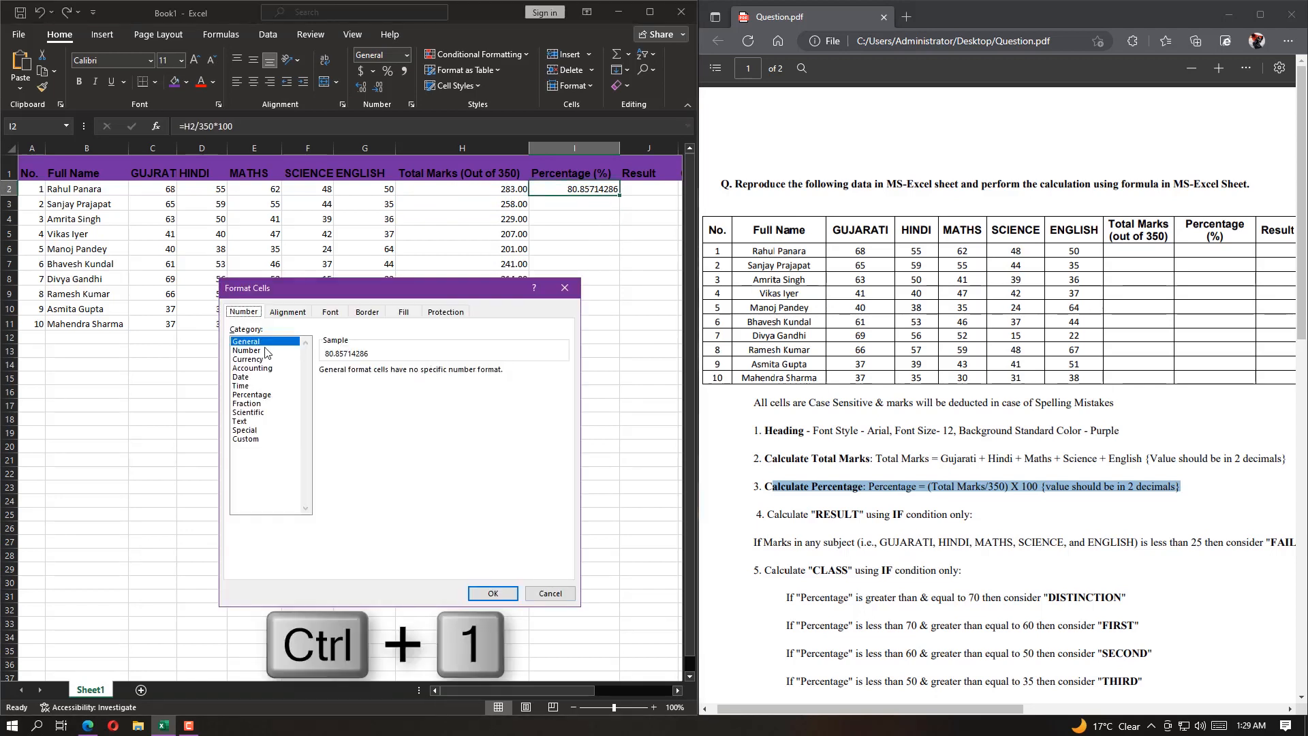
pyautogui.click(267, 350)
pyautogui.click(492, 593)
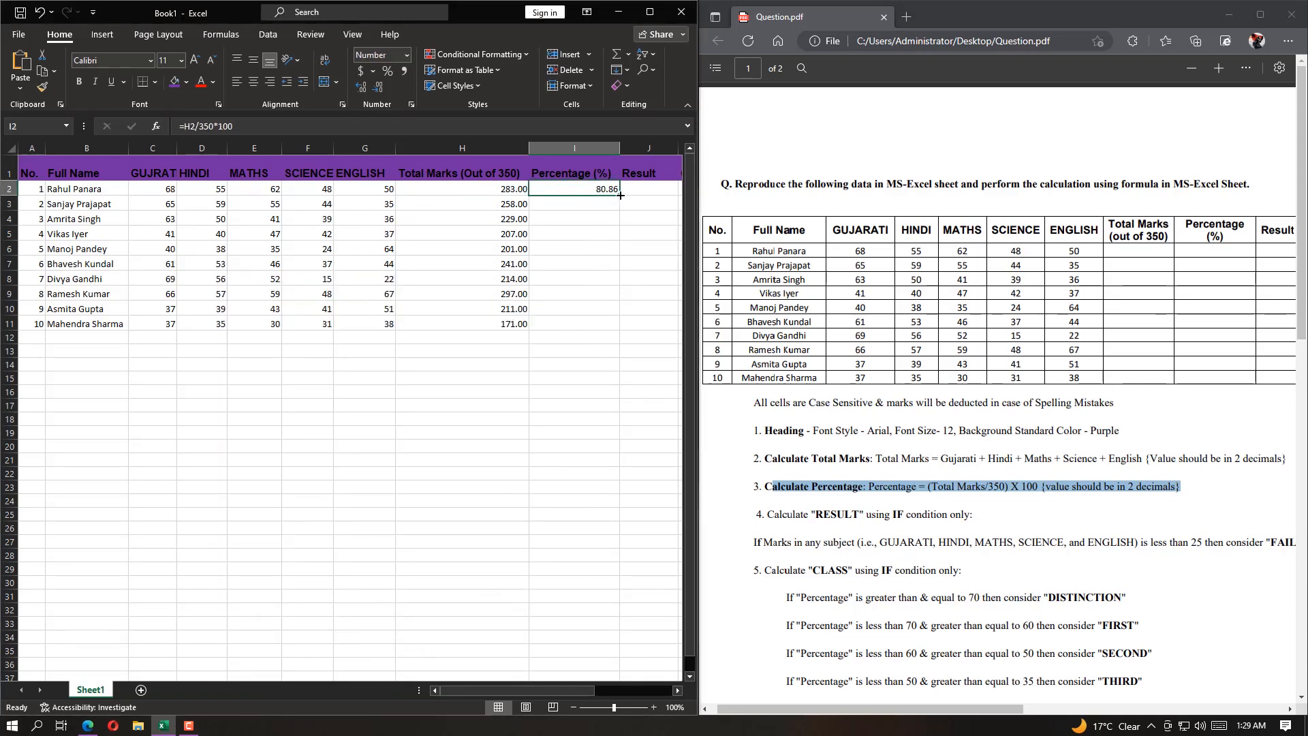
pyautogui.moveTo(619, 196); pyautogui.dragTo(602, 325)
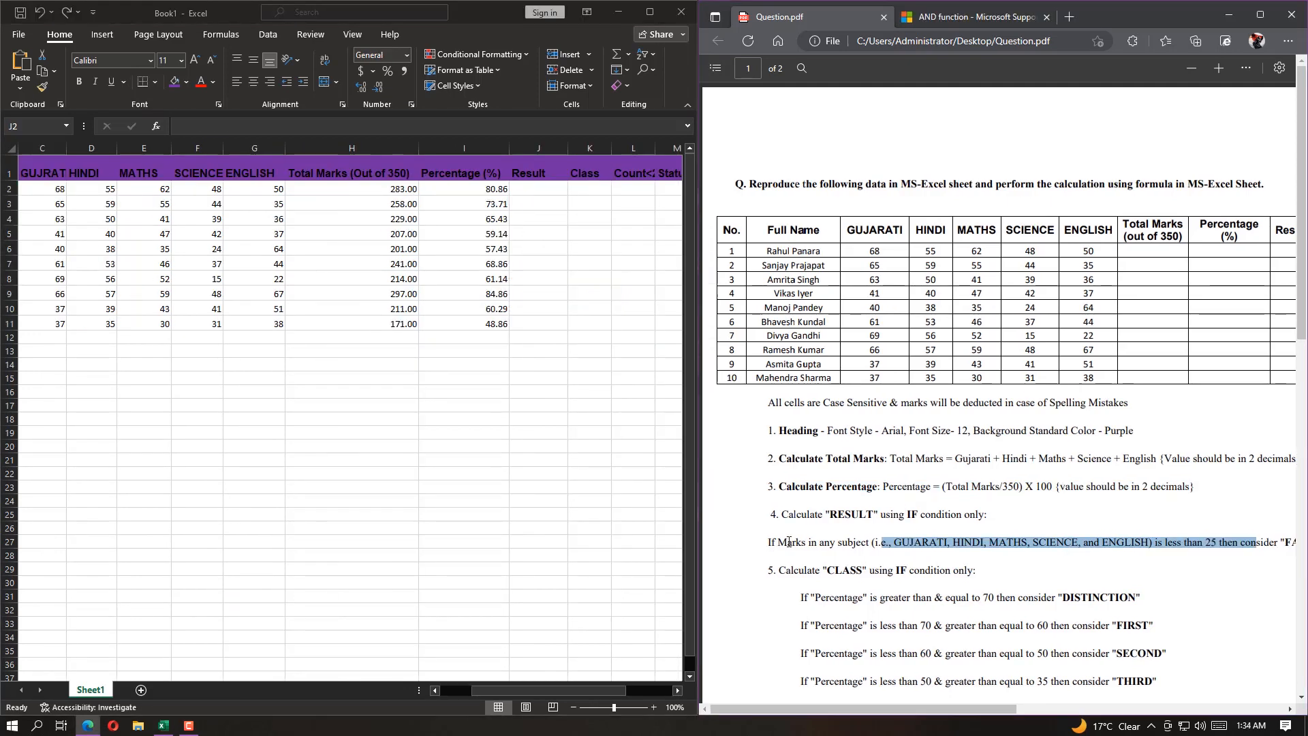
# Read the full instruction in Question.pdf for calculating RESULT with an IF condition
pyautogui.moveTo(788, 515); pyautogui.dragTo(1212, 545)
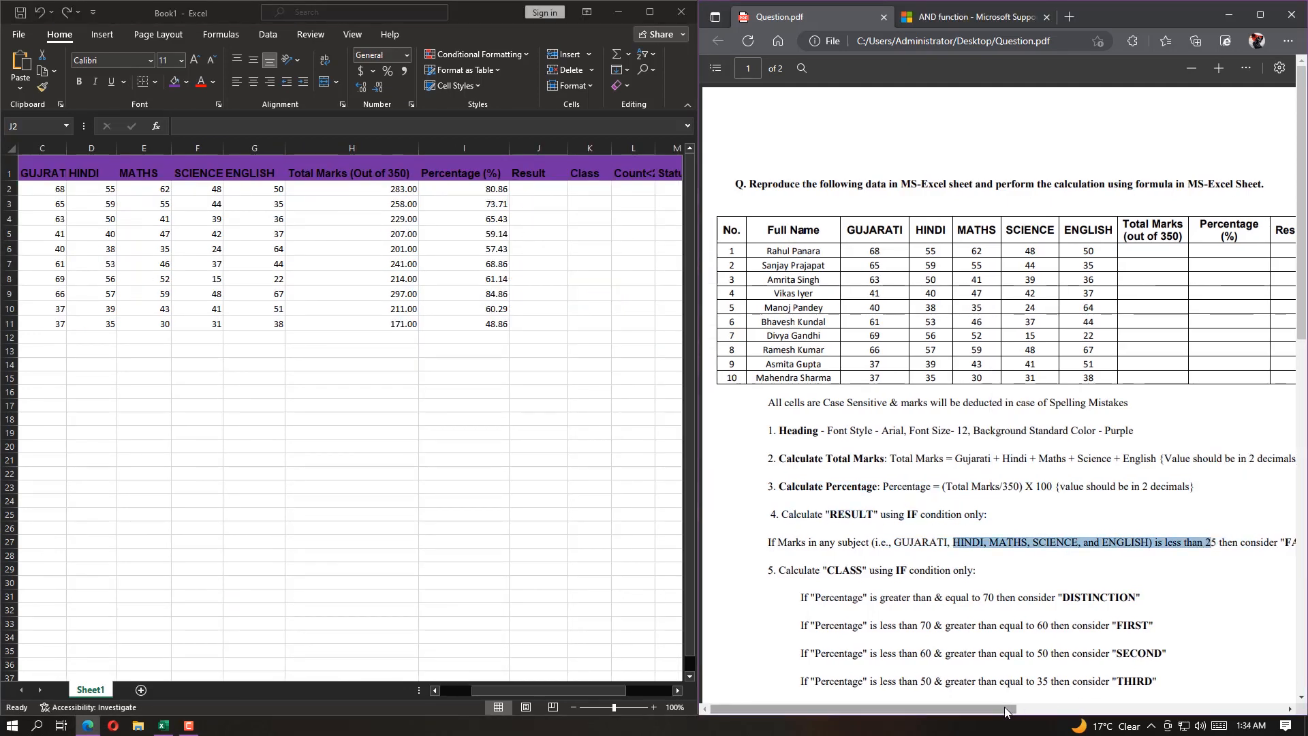
pyautogui.moveTo(998, 709); pyautogui.dragTo(1065, 709)
pyautogui.moveTo(1245, 543); pyautogui.dragTo(1043, 545)
pyautogui.moveTo(971, 709); pyautogui.dragTo(896, 709)
# Review the AND function's description and its combined IF and AND formula examples on the Microsoft Support page
pyautogui.click(951, 18)
pyautogui.scroll(15, 853, 346)
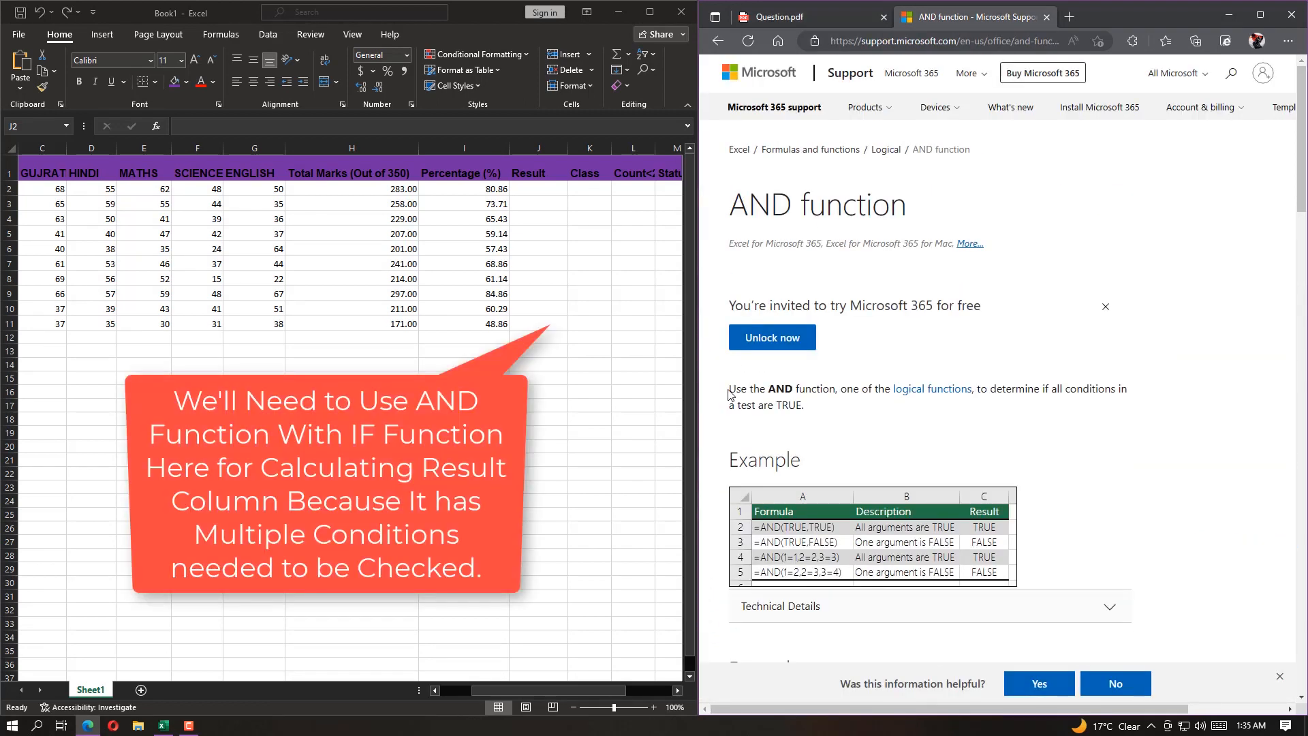
pyautogui.moveTo(730, 390); pyautogui.dragTo(1127, 409)
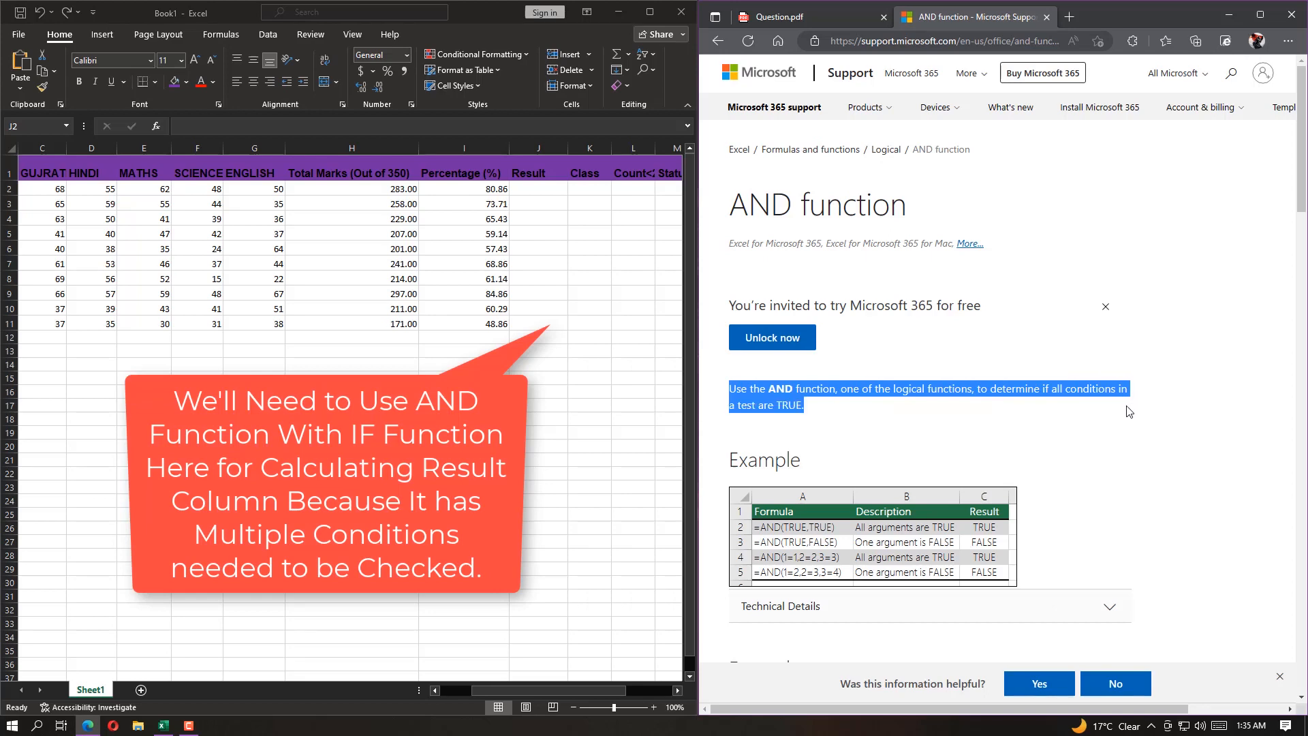
pyautogui.click(812, 416)
pyautogui.scroll(-6, 840, 449)
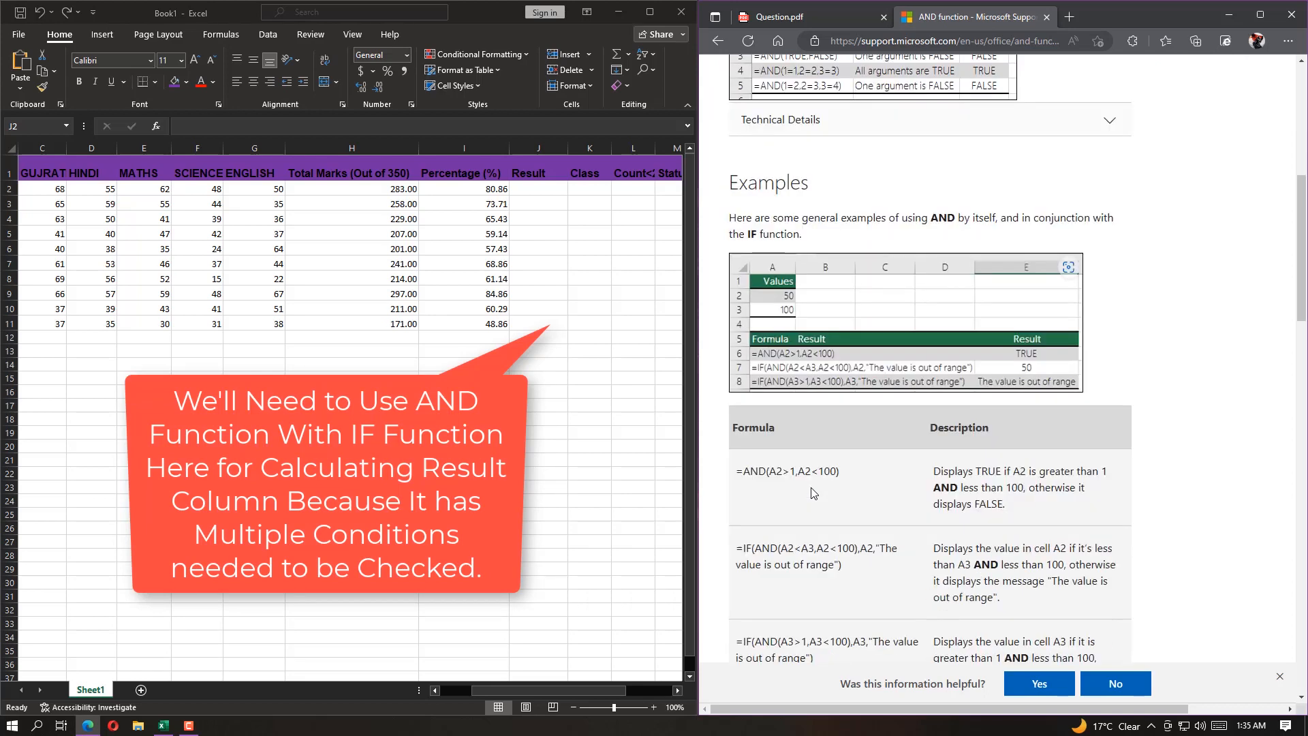
pyautogui.moveTo(730, 315); pyautogui.dragTo(1108, 339)
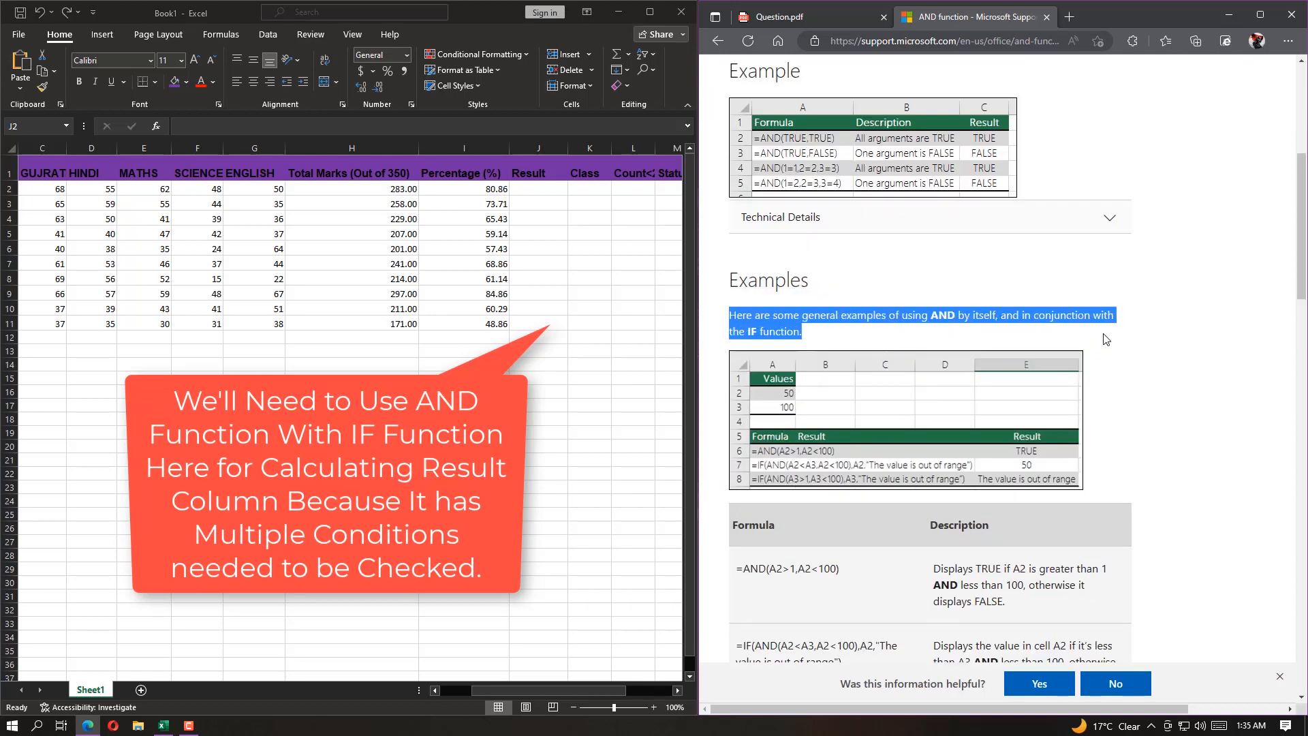
pyautogui.scroll(-3, 791, 400)
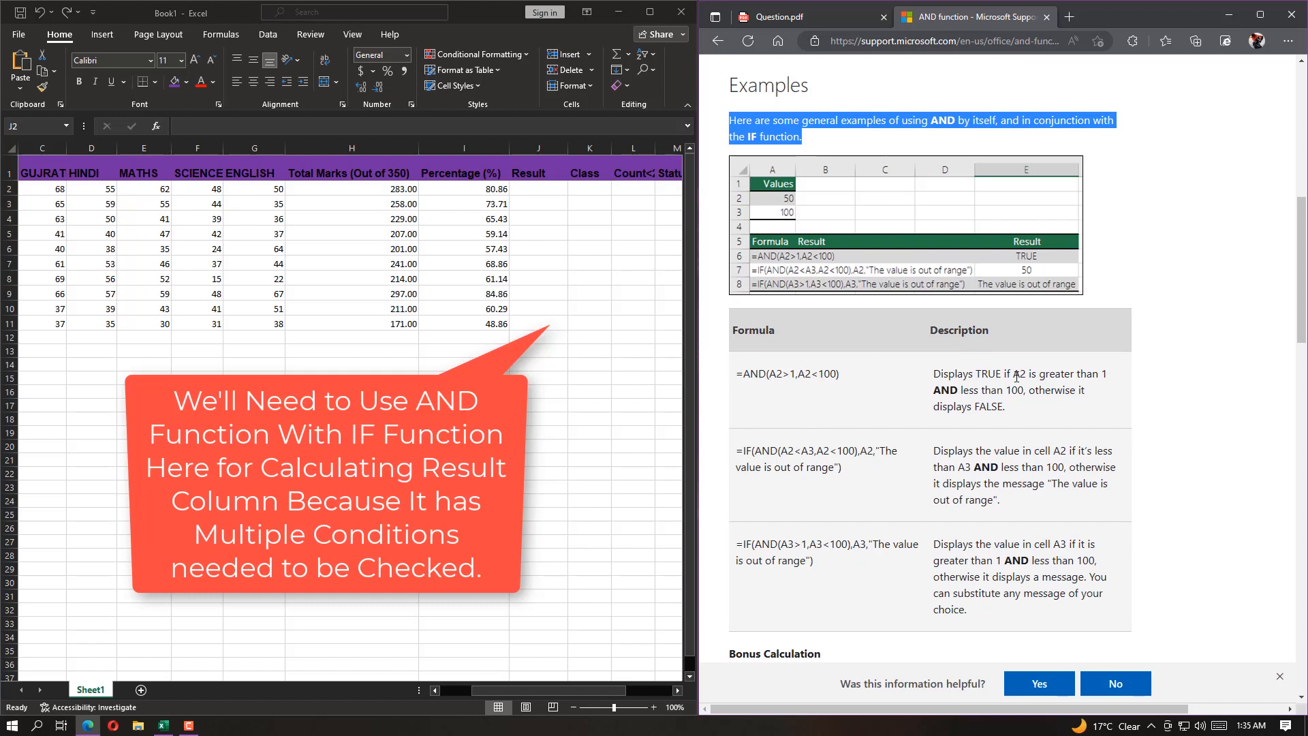
pyautogui.moveTo(743, 450); pyautogui.dragTo(1107, 503)
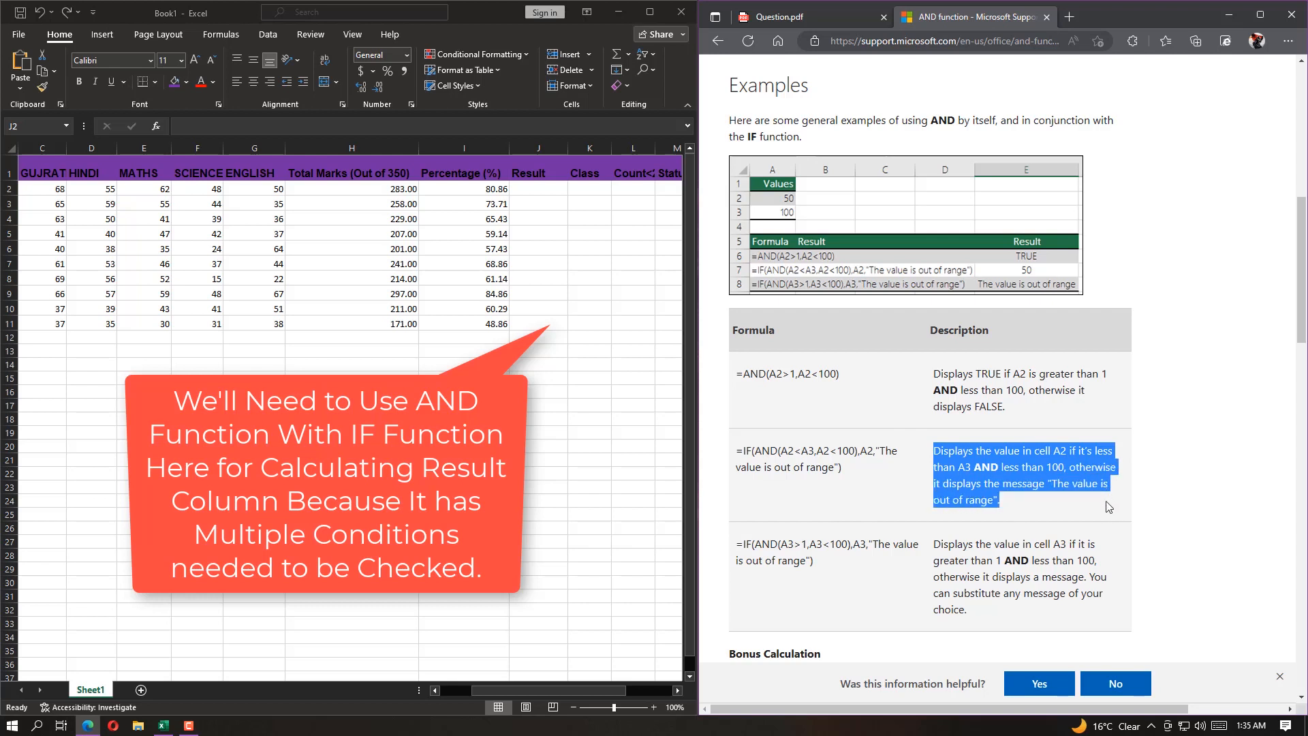
pyautogui.click(875, 514)
pyautogui.moveTo(743, 544); pyautogui.dragTo(1067, 610)
pyautogui.click(1037, 616)
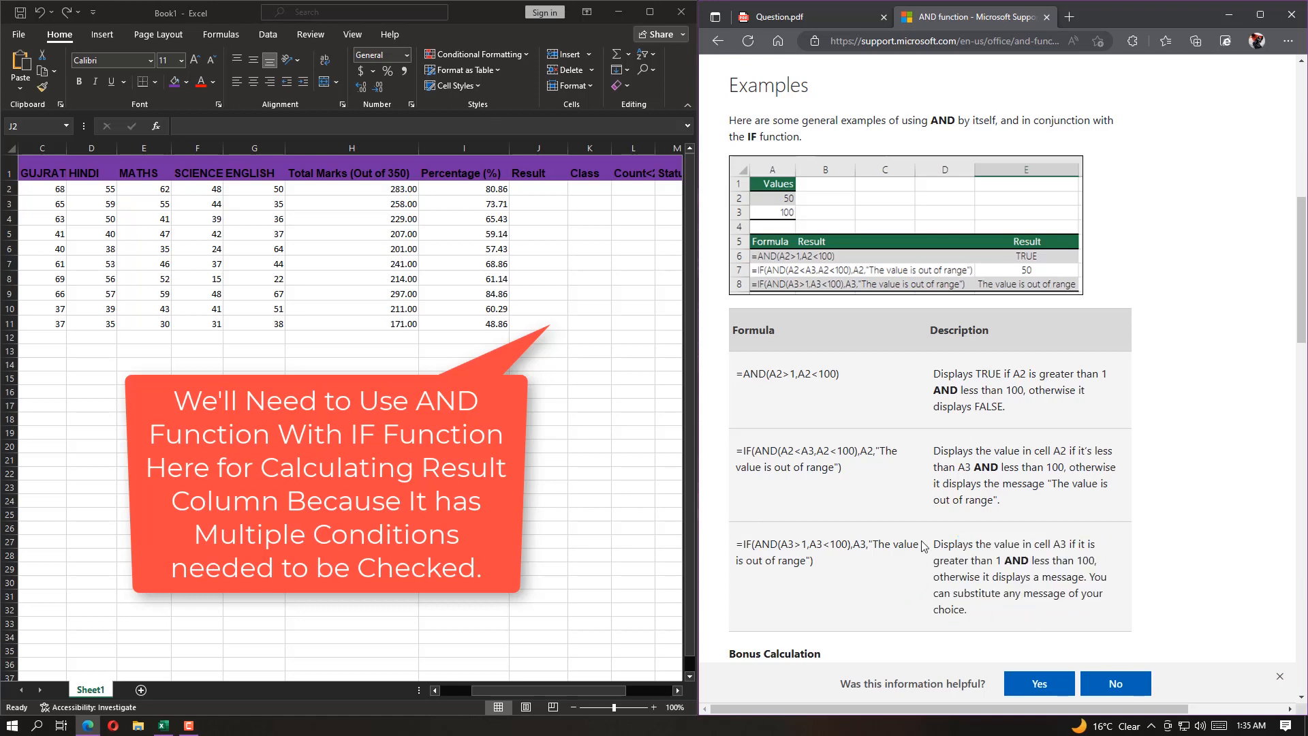
pyautogui.scroll(1, 982, 420)
pyautogui.scroll(5, 982, 421)
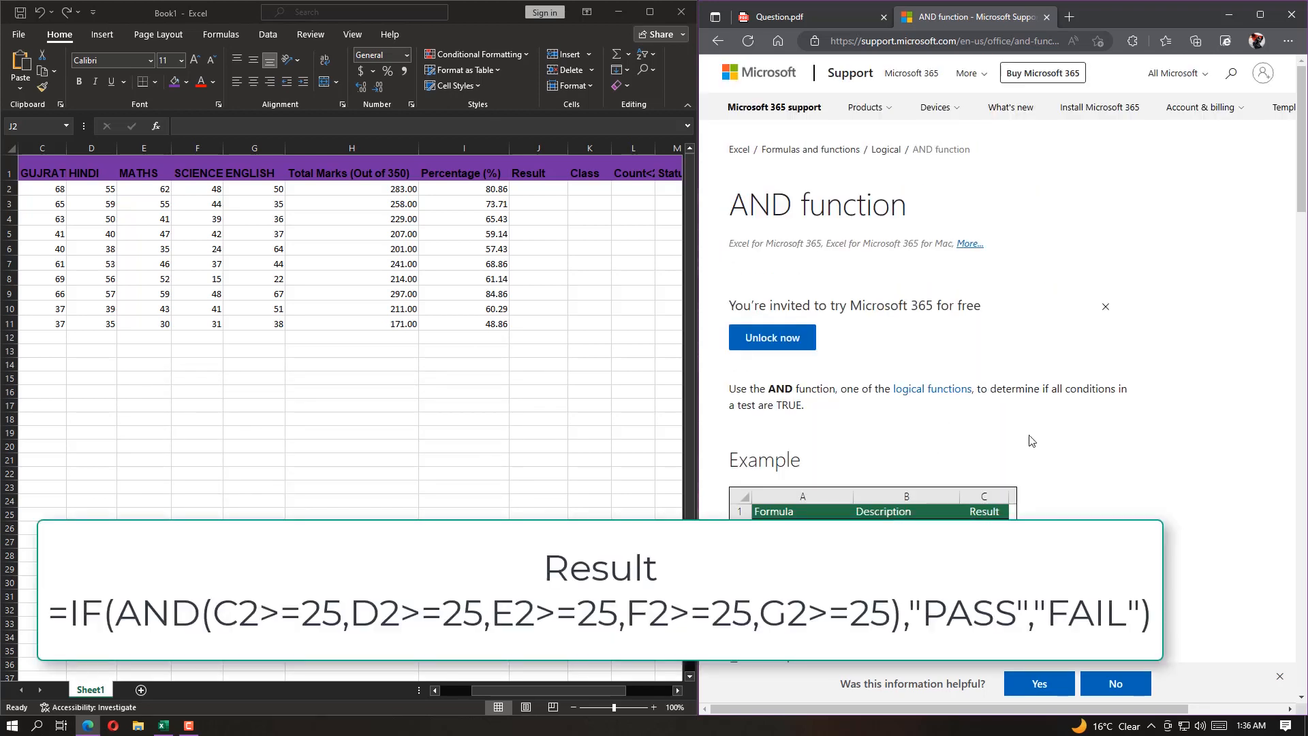
# Begin the Result formula in cell J2 with an IF function containing a nested AND function, =IF(AND(
pyautogui.click(537, 190)
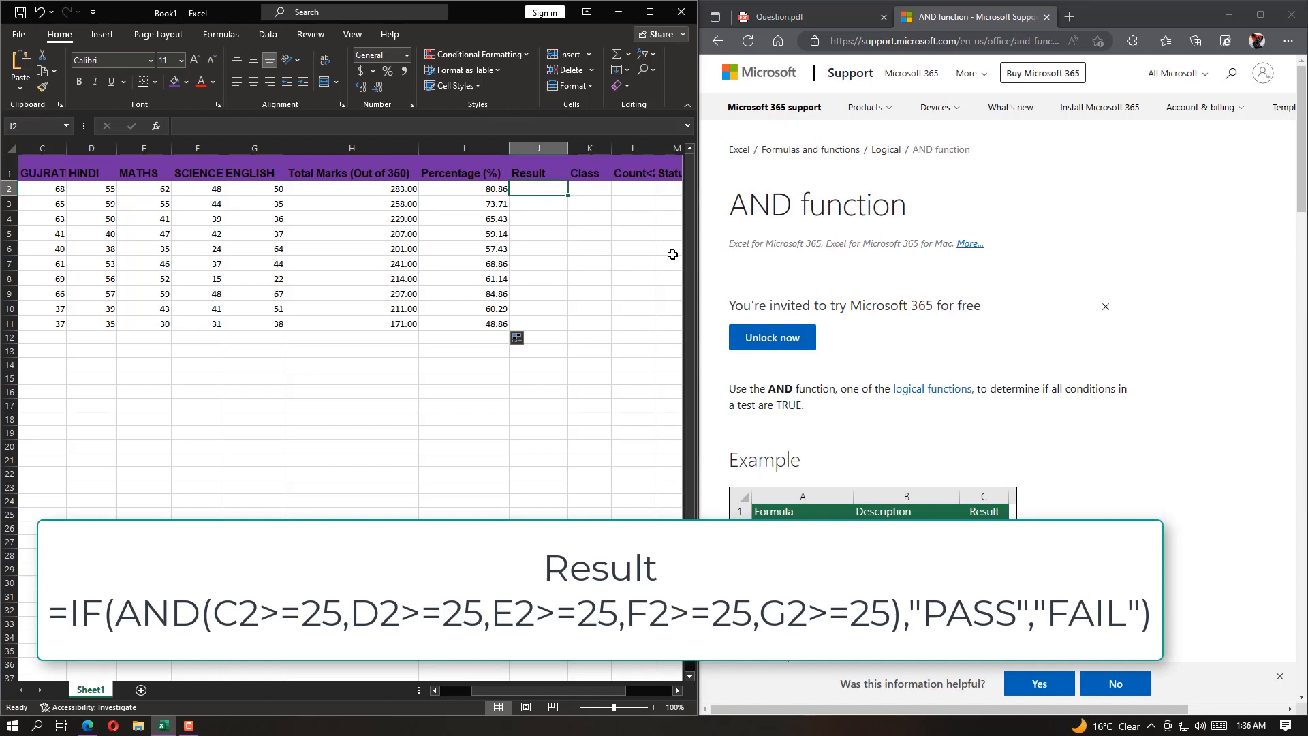
pyautogui.write('=i')
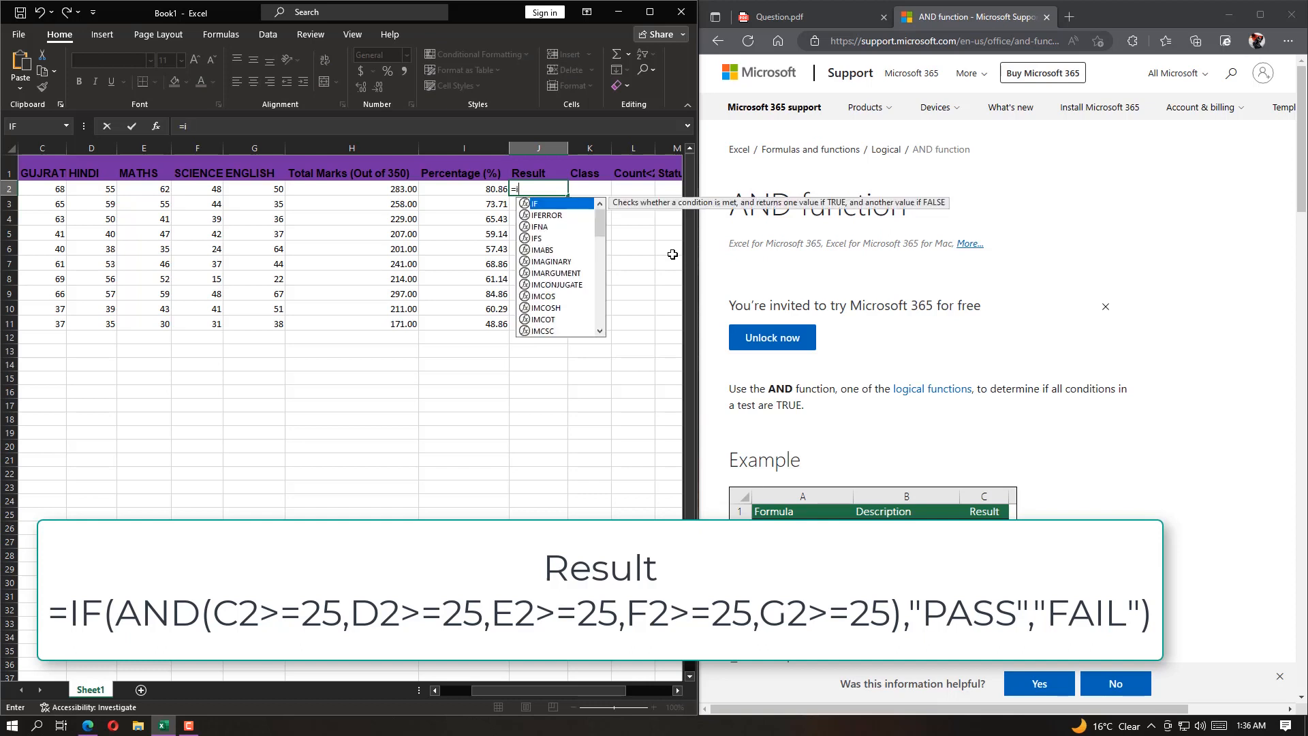
pyautogui.write('f')
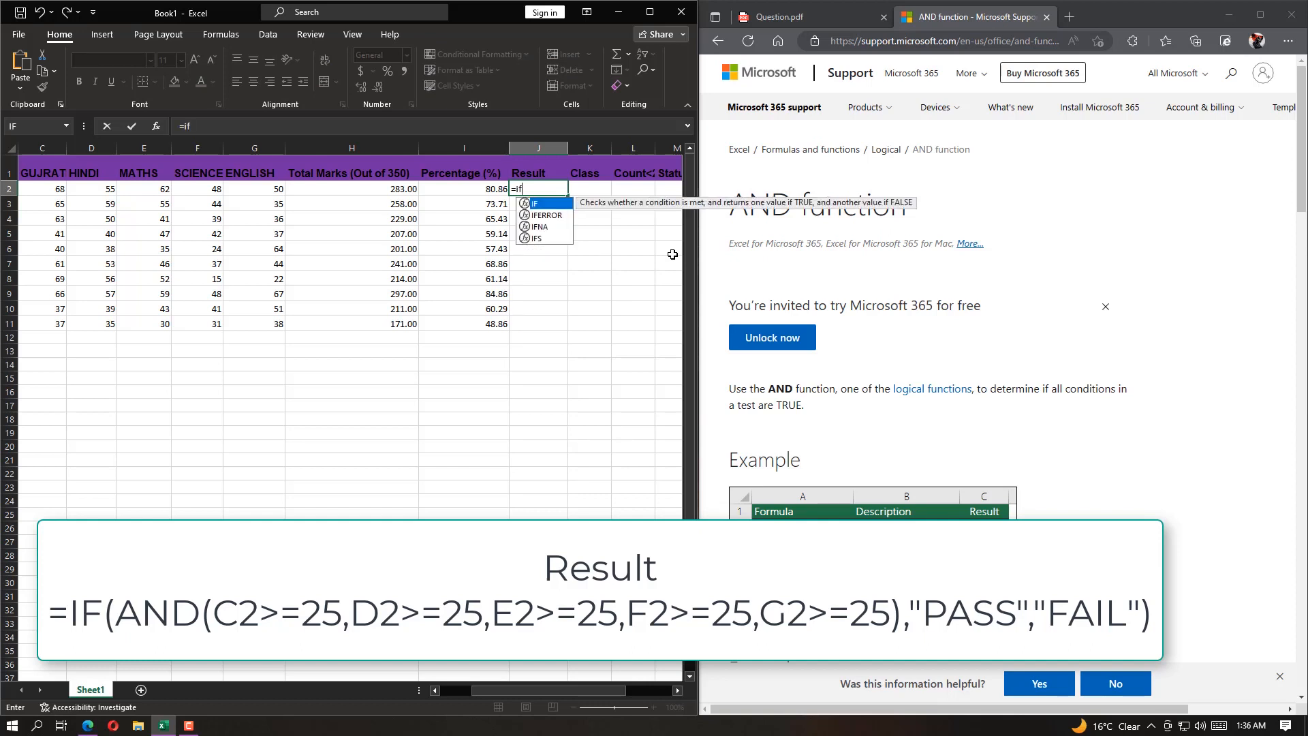
pyautogui.press('Tab')
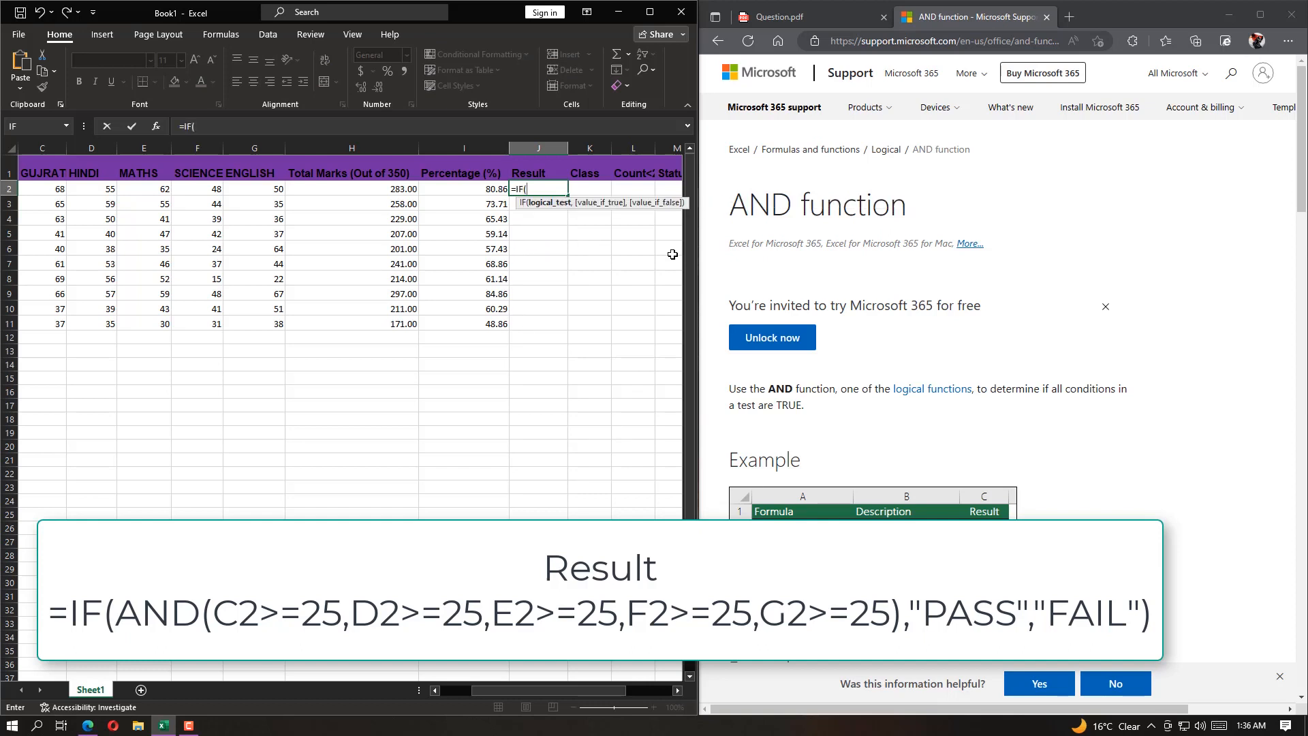
pyautogui.write('and')
pyautogui.press('Tab')
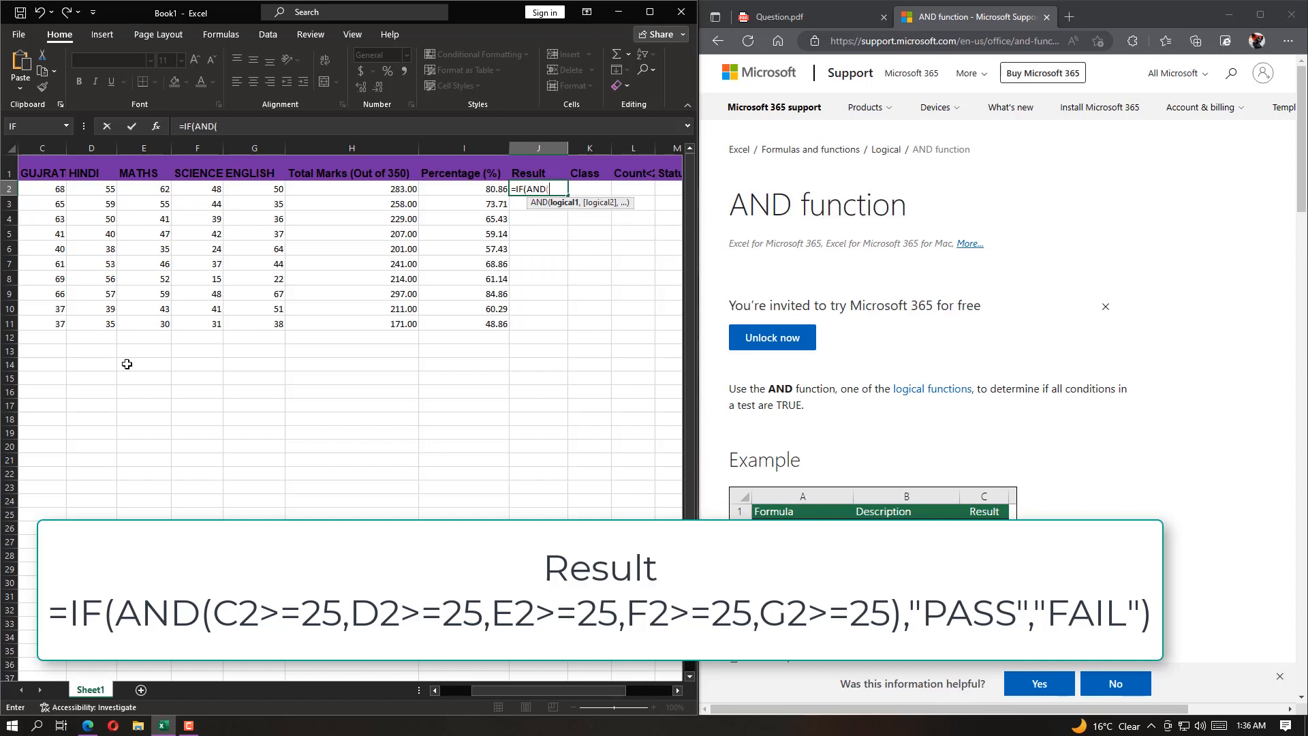
# Minimize the browser and enlarge the Excel window to fill the whole screen
pyautogui.moveTo(502, 690); pyautogui.dragTo(472, 691)
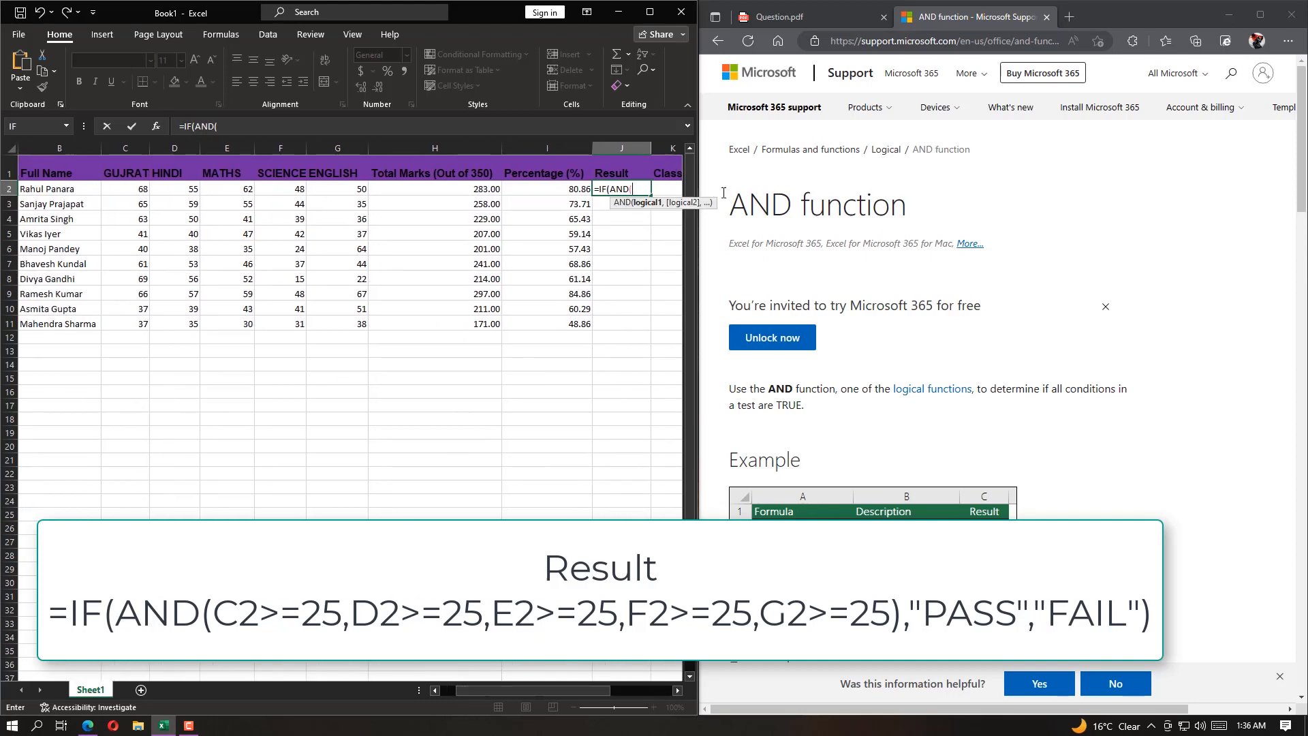
pyautogui.click(1229, 14)
pyautogui.moveTo(700, 332); pyautogui.dragTo(1283, 339)
pyautogui.moveTo(901, 9); pyautogui.dragTo(901, 1)
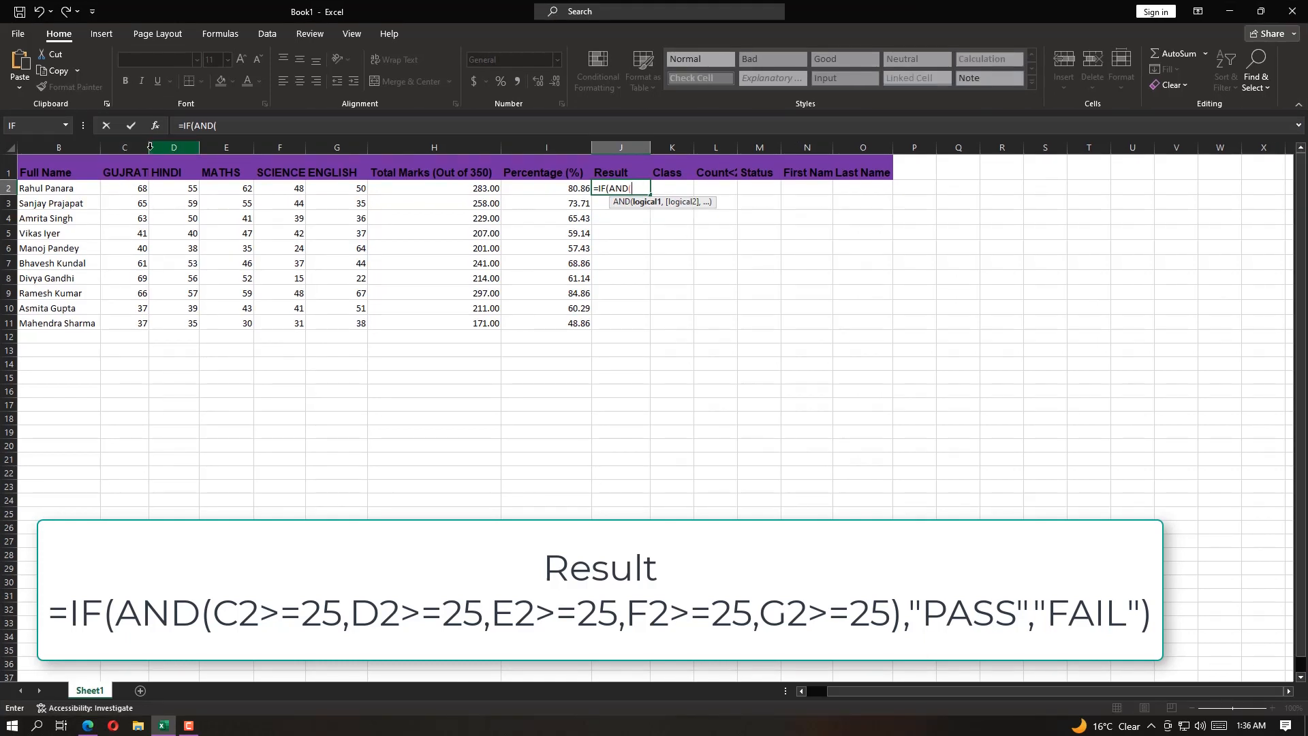
# Add the conditions C2>=25, D2>=25 and E2>=25 to the AND test in the J2 formula
pyautogui.click(135, 191)
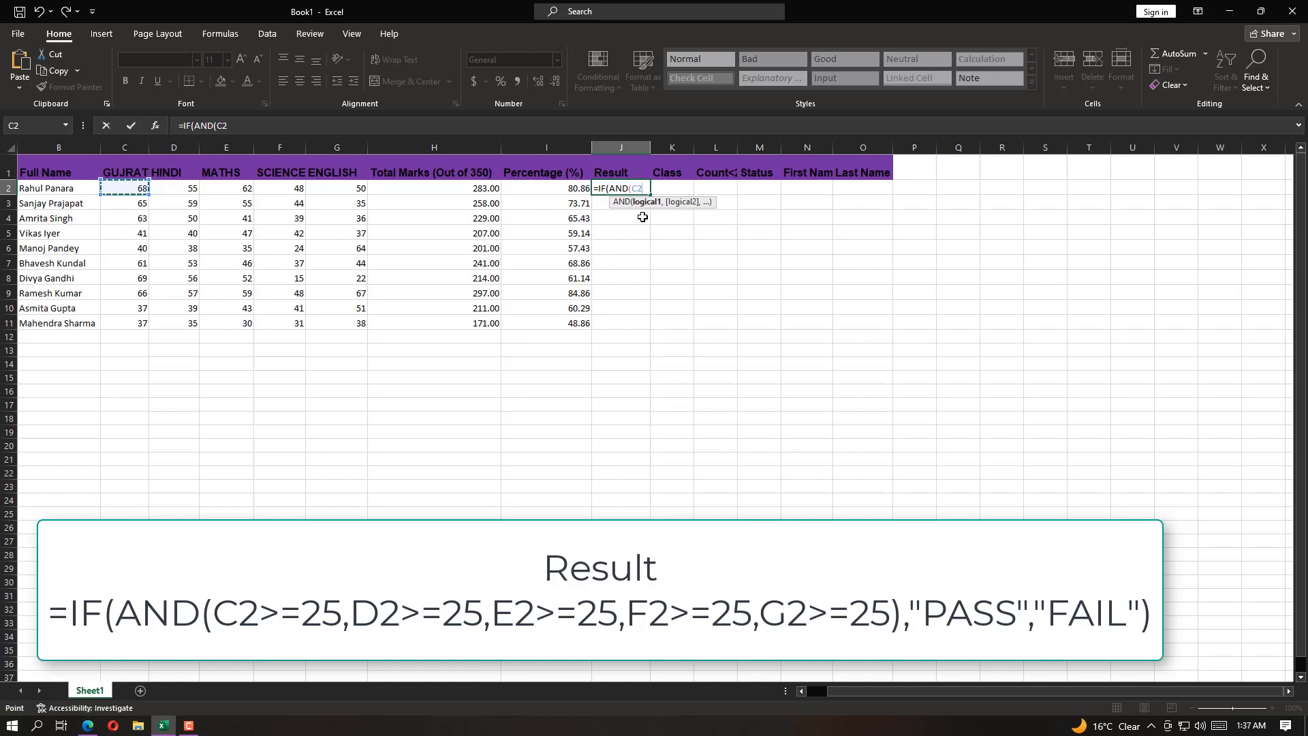
pyautogui.write('>=25,')
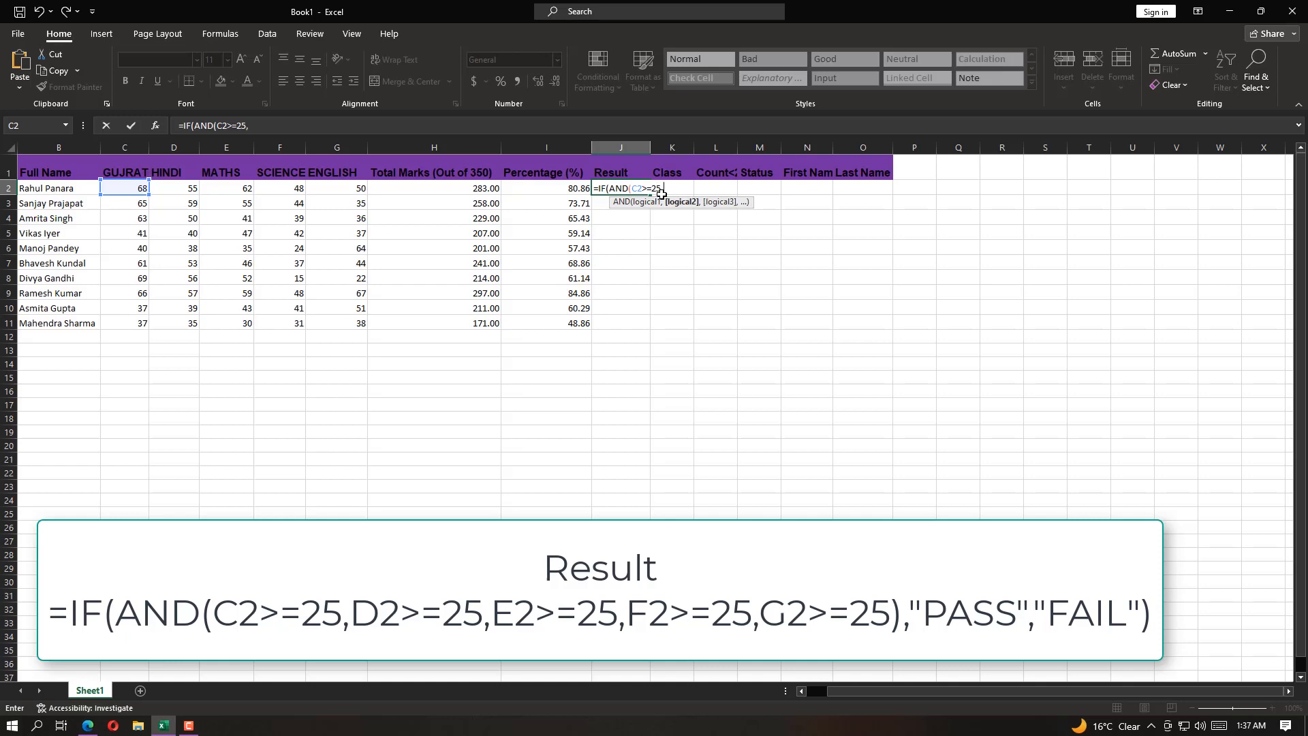
pyautogui.write('D2')
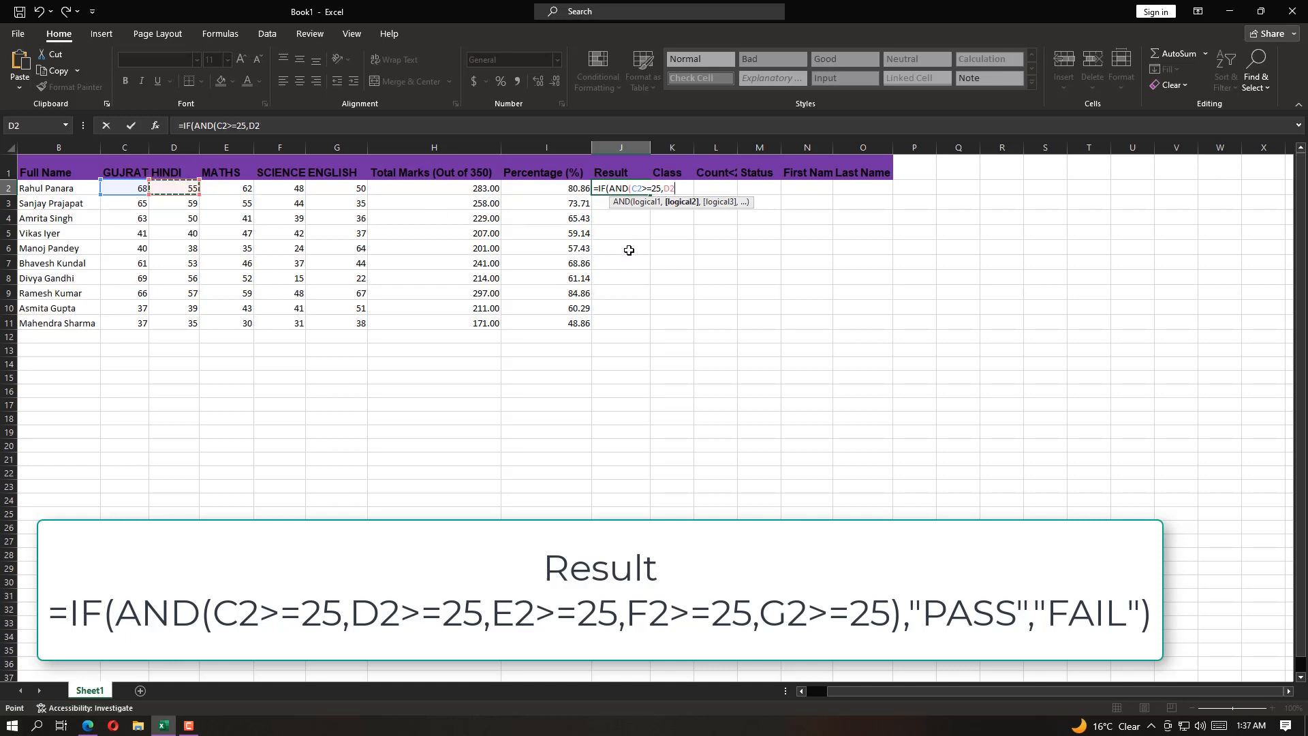
pyautogui.write('>=25,')
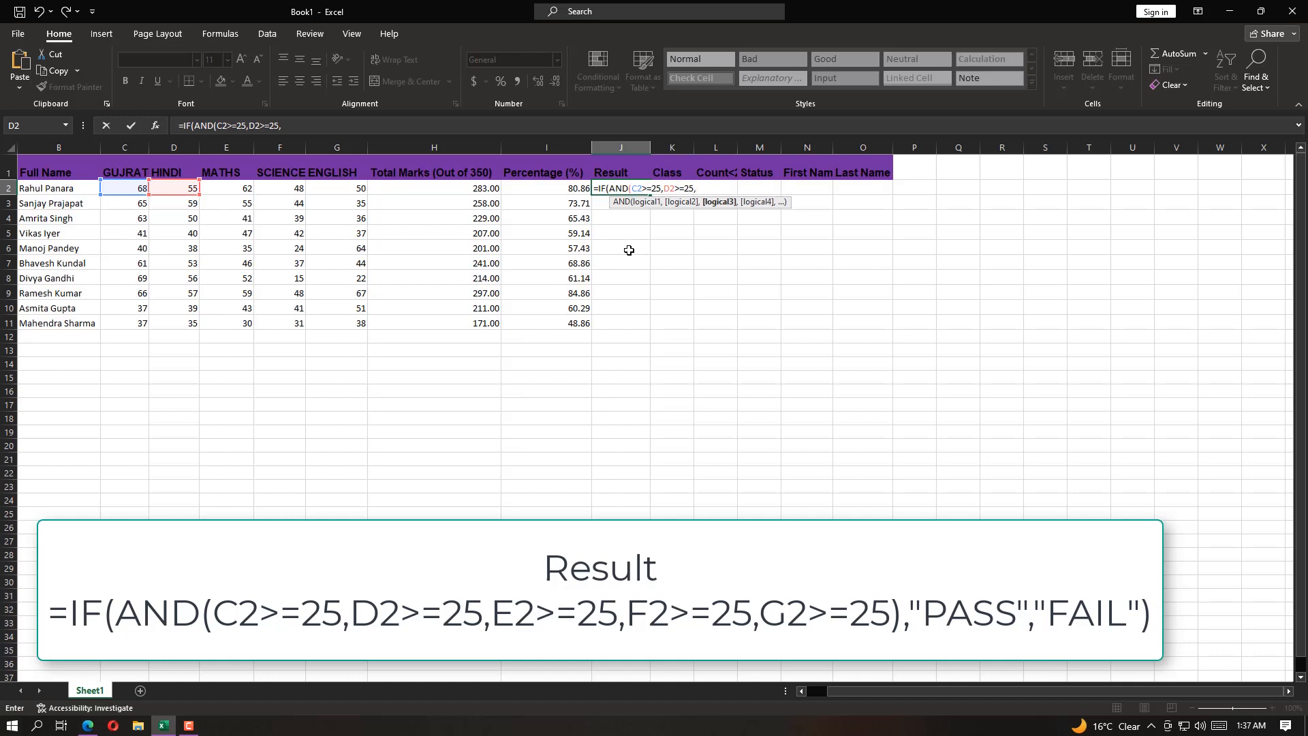
pyautogui.click(240, 190)
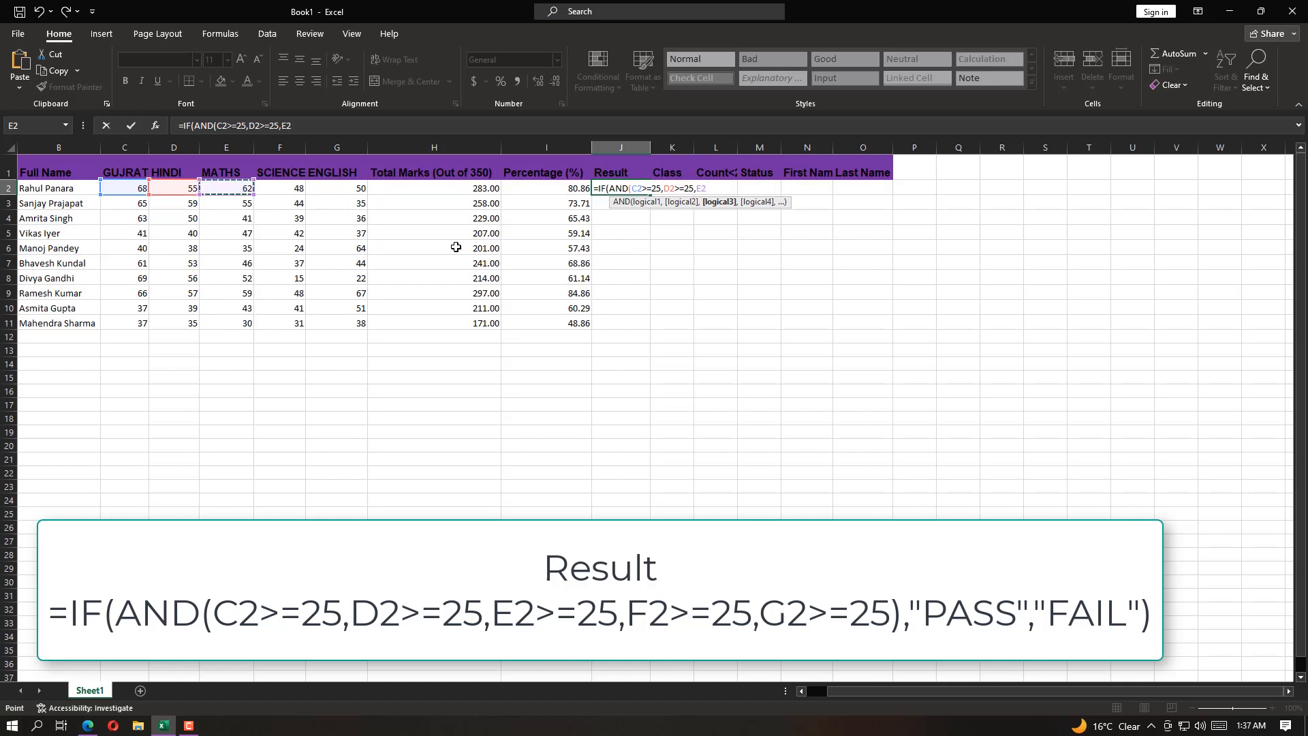
# Add the conditions F2>=25 and G2>=25 to the J2 formula and close the AND test
pyautogui.write('>=25,')
pyautogui.click(289, 191)
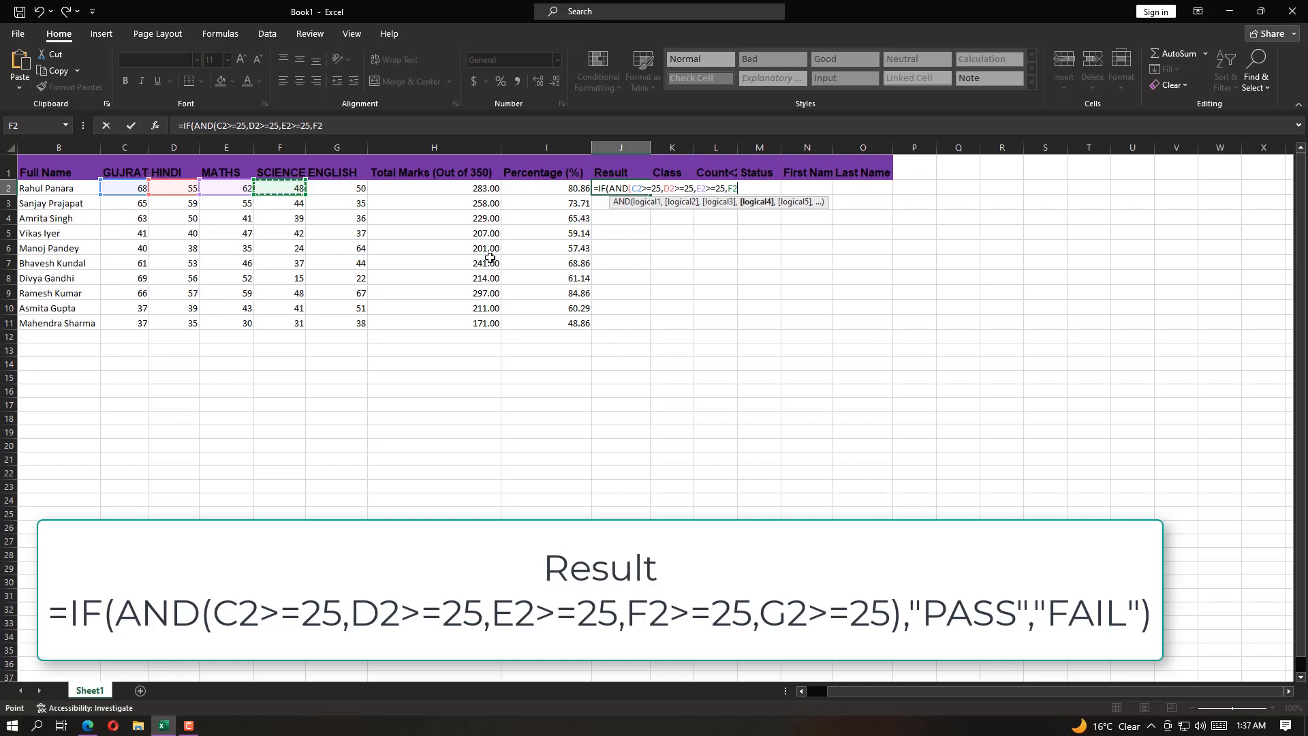
pyautogui.write('>=25,')
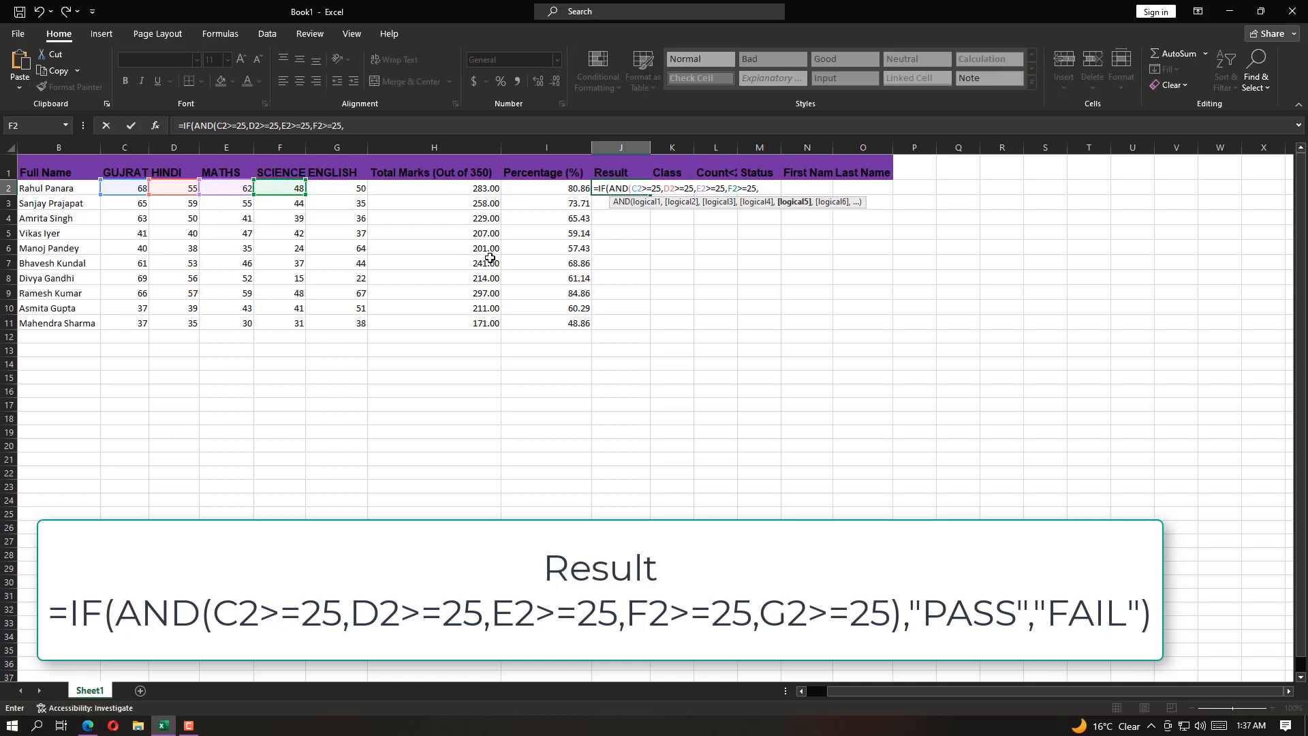
pyautogui.click(348, 190)
pyautogui.write('>=25')
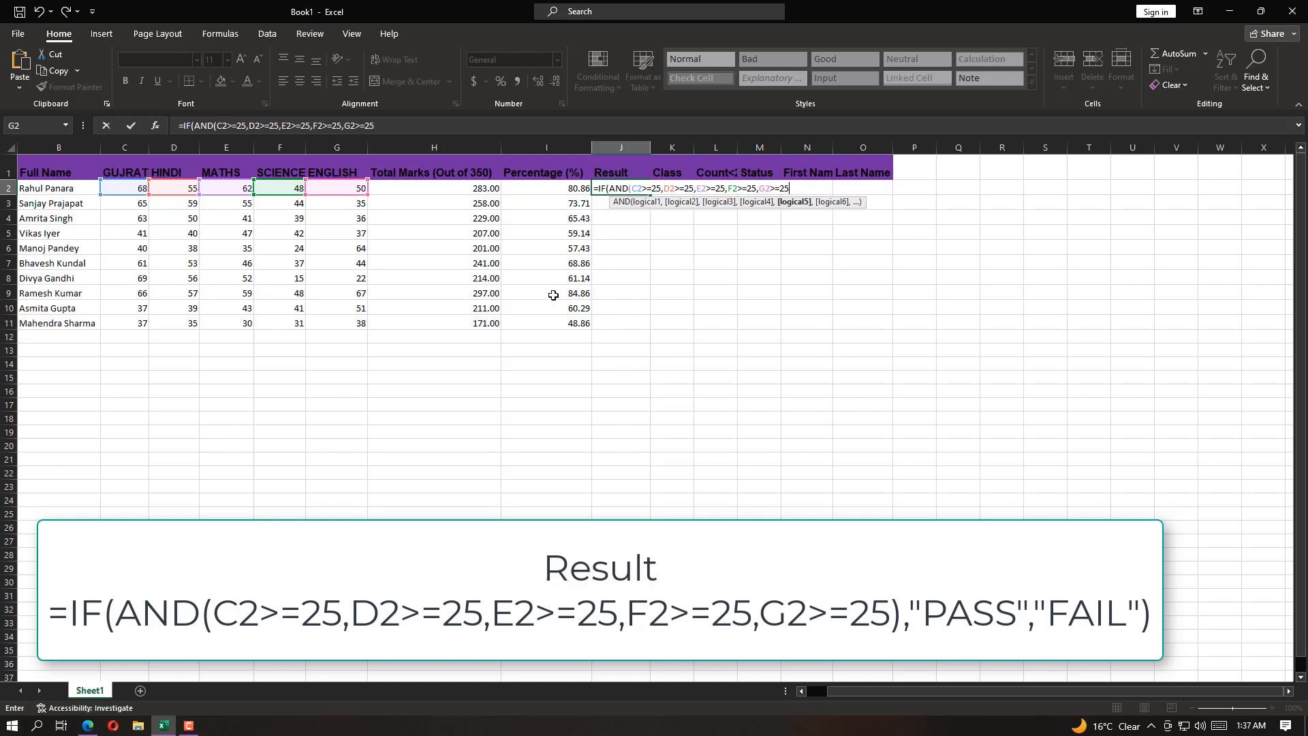
pyautogui.write(')')
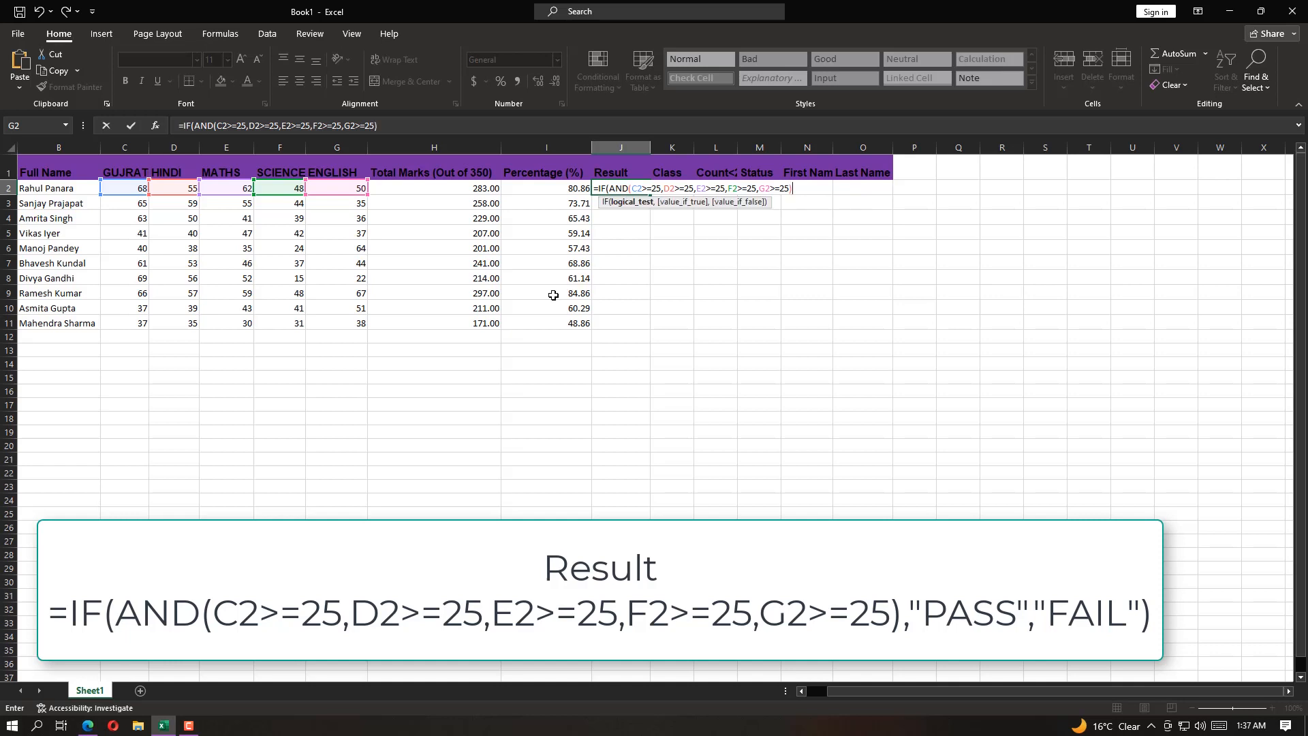
pyautogui.write(',"PASS')
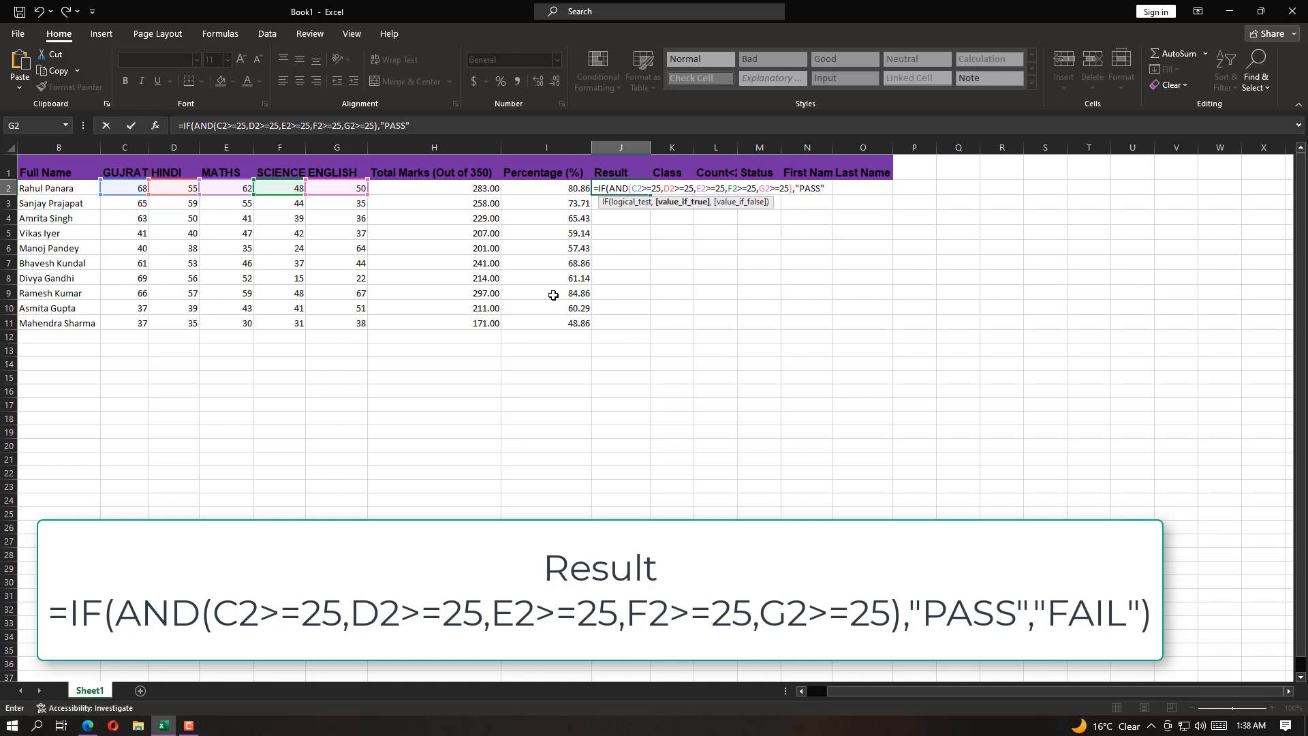
pyautogui.write('",')
# Finish the J2 formula with "PASS" as the true value and "FAIL" as the false value, and enter it
pyautogui.write('"FAIL")')
pyautogui.press('Return')
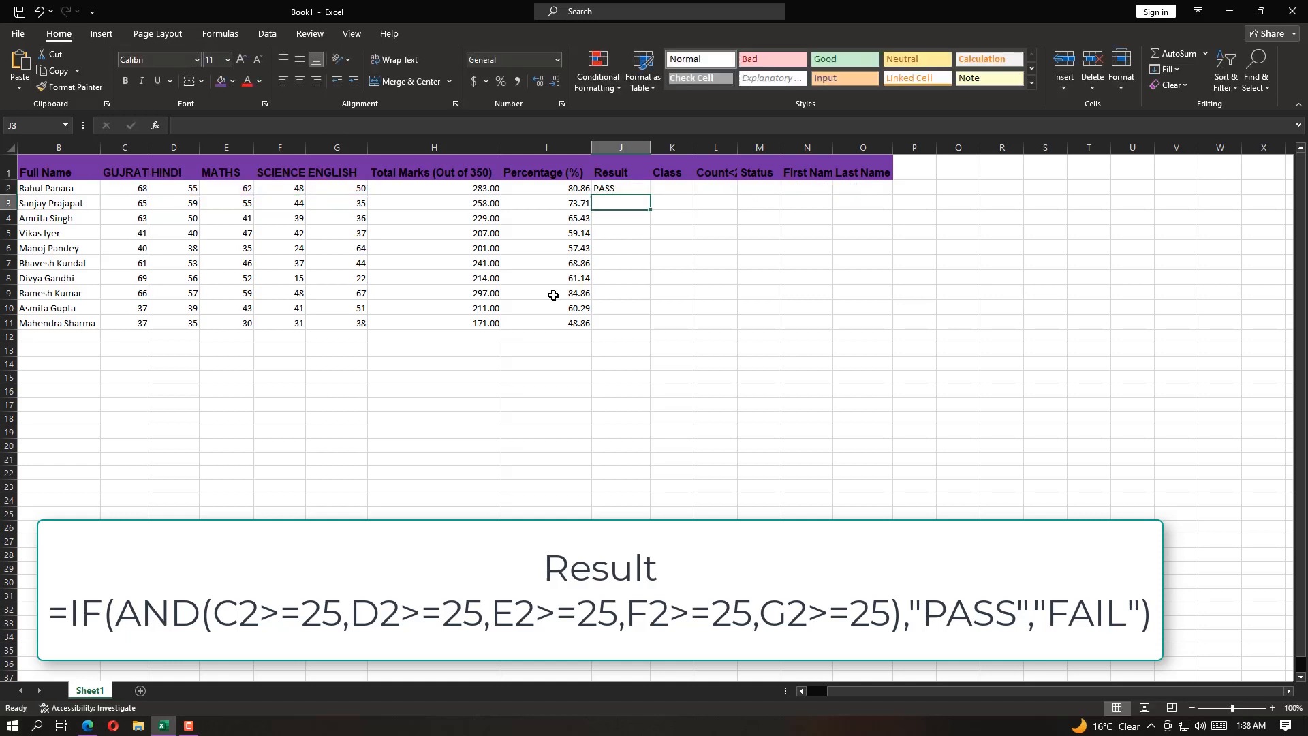
# Fill the Result formula from J2 down to J11
pyautogui.click(630, 188)
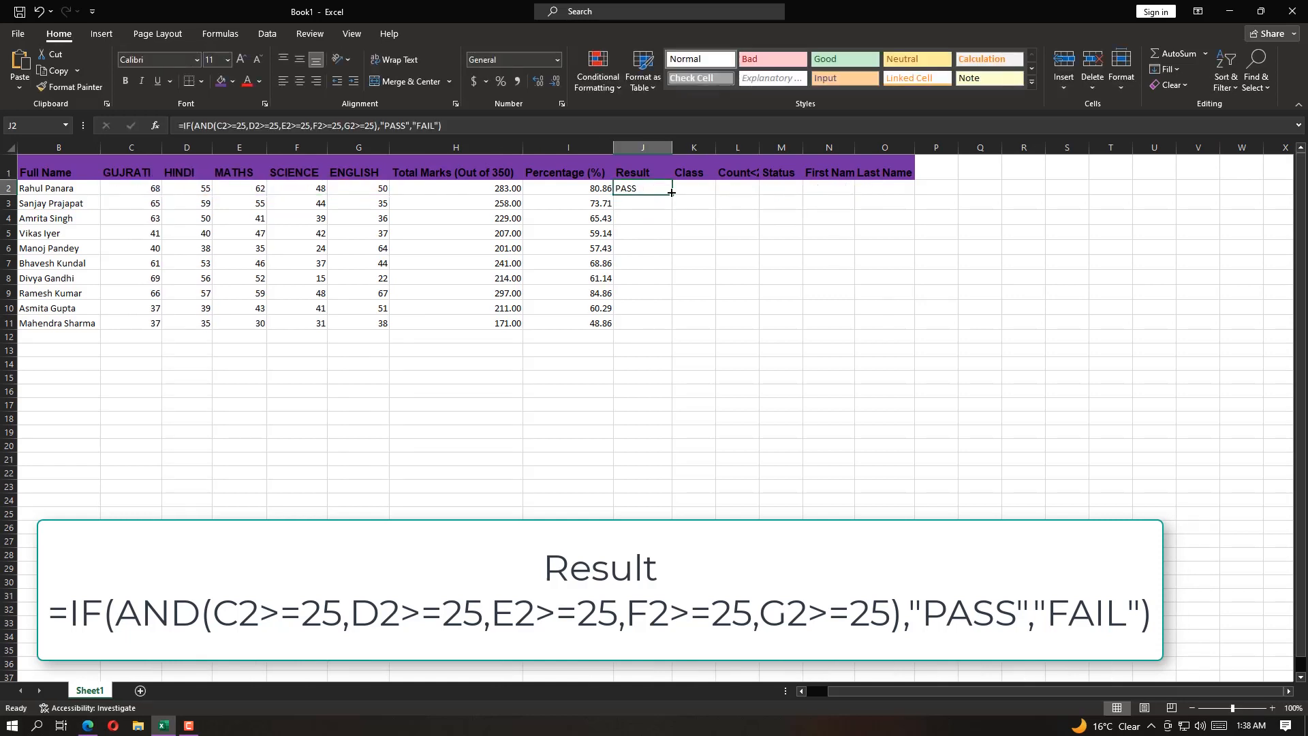
pyautogui.moveTo(672, 195); pyautogui.dragTo(668, 325)
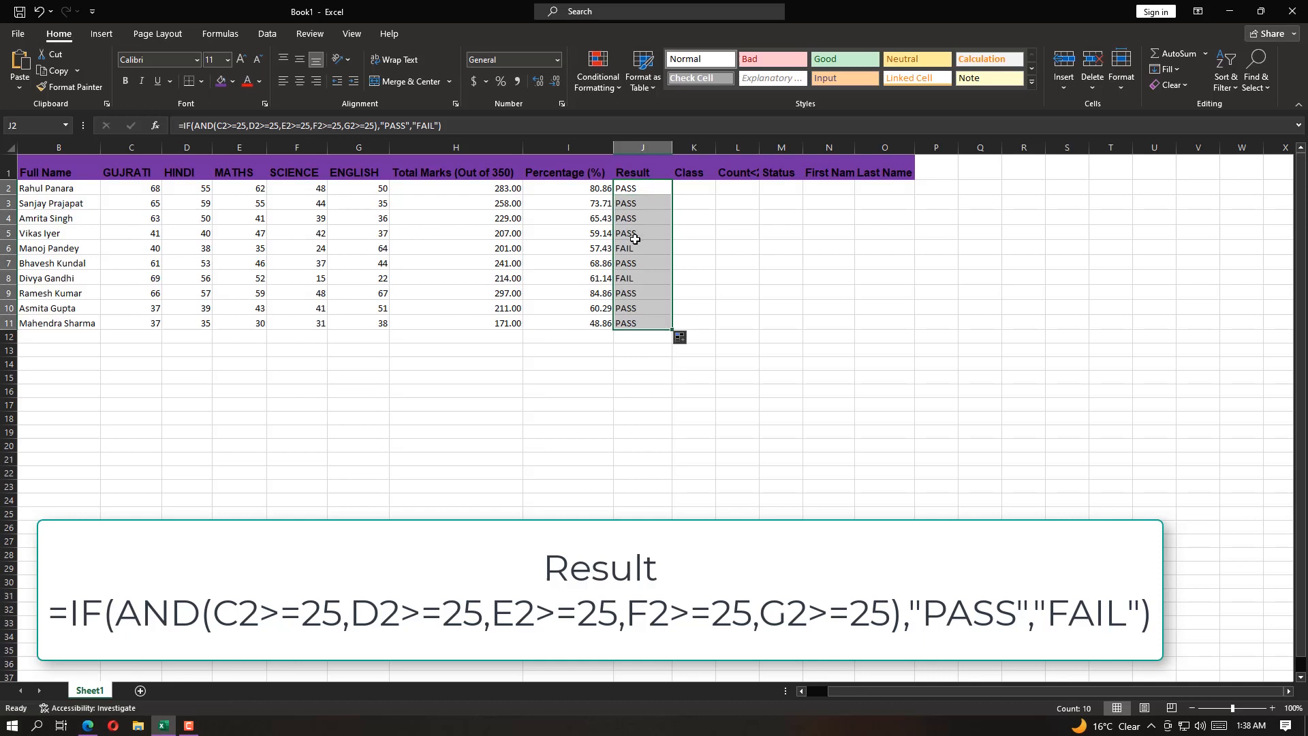
pyautogui.click(652, 189)
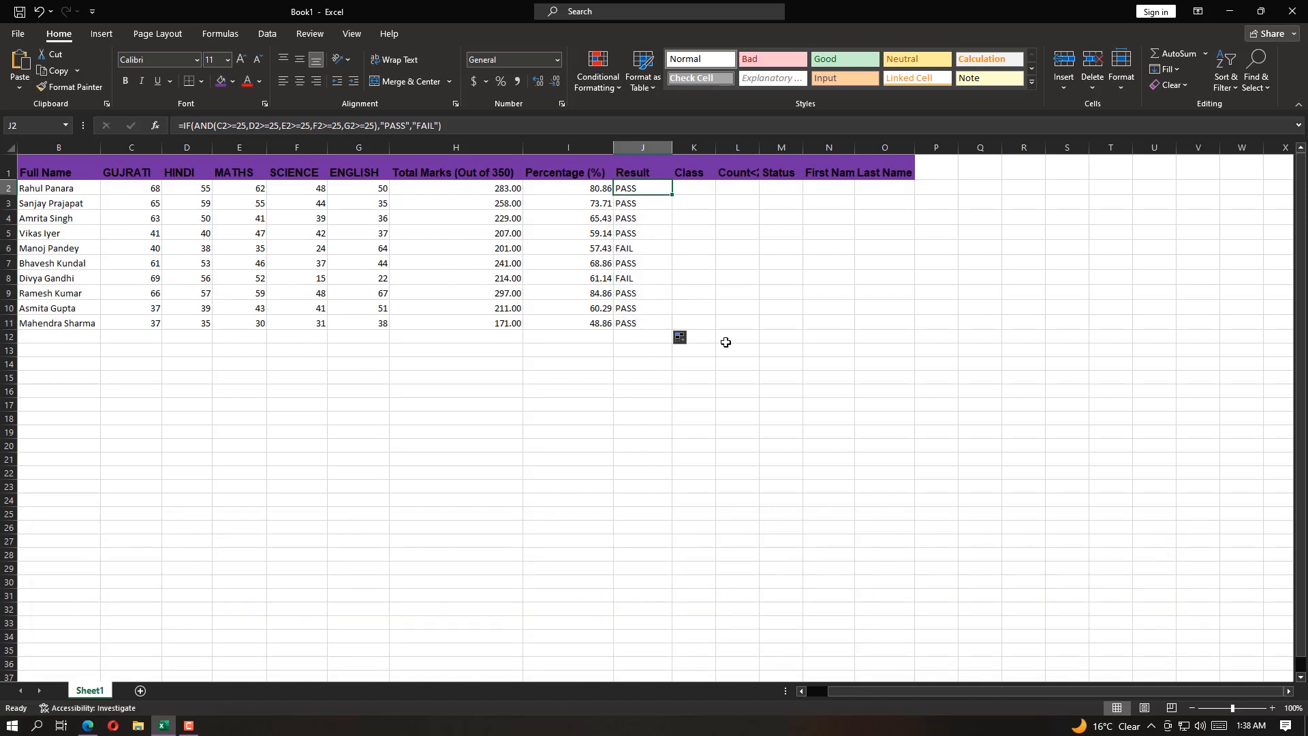
# Select cell K2 and switch to Question.pdf in the browser to read all the percentage and fail rules for calculating CLASS
pyautogui.click(698, 186)
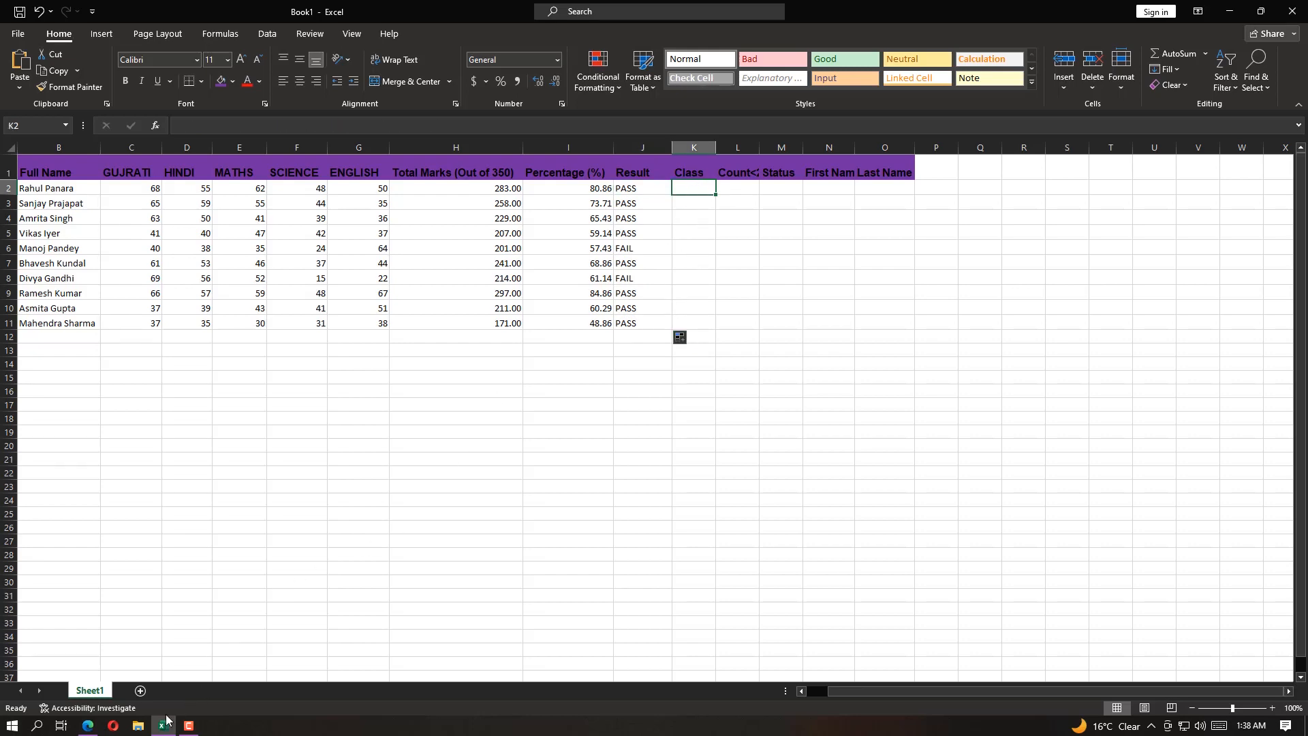
pyautogui.click(88, 725)
pyautogui.moveTo(780, 377); pyautogui.dragTo(978, 375)
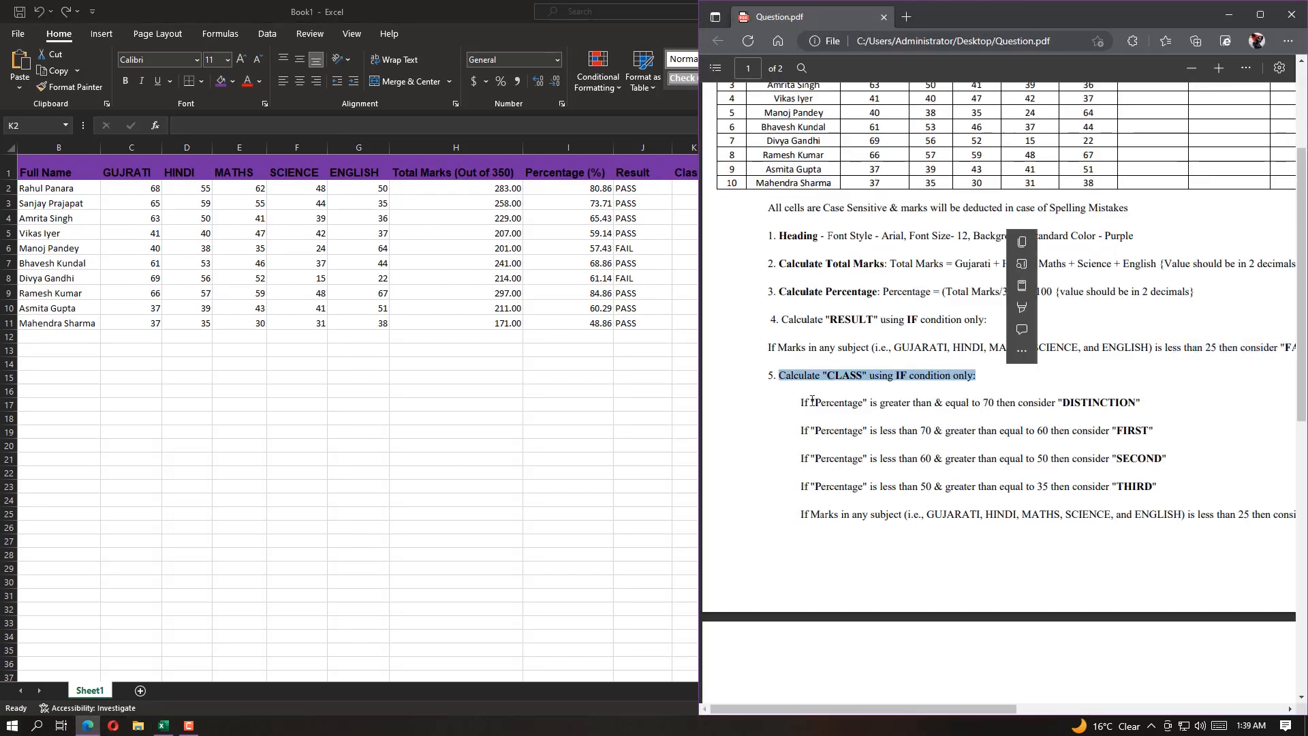
pyautogui.moveTo(801, 403); pyautogui.dragTo(1142, 402)
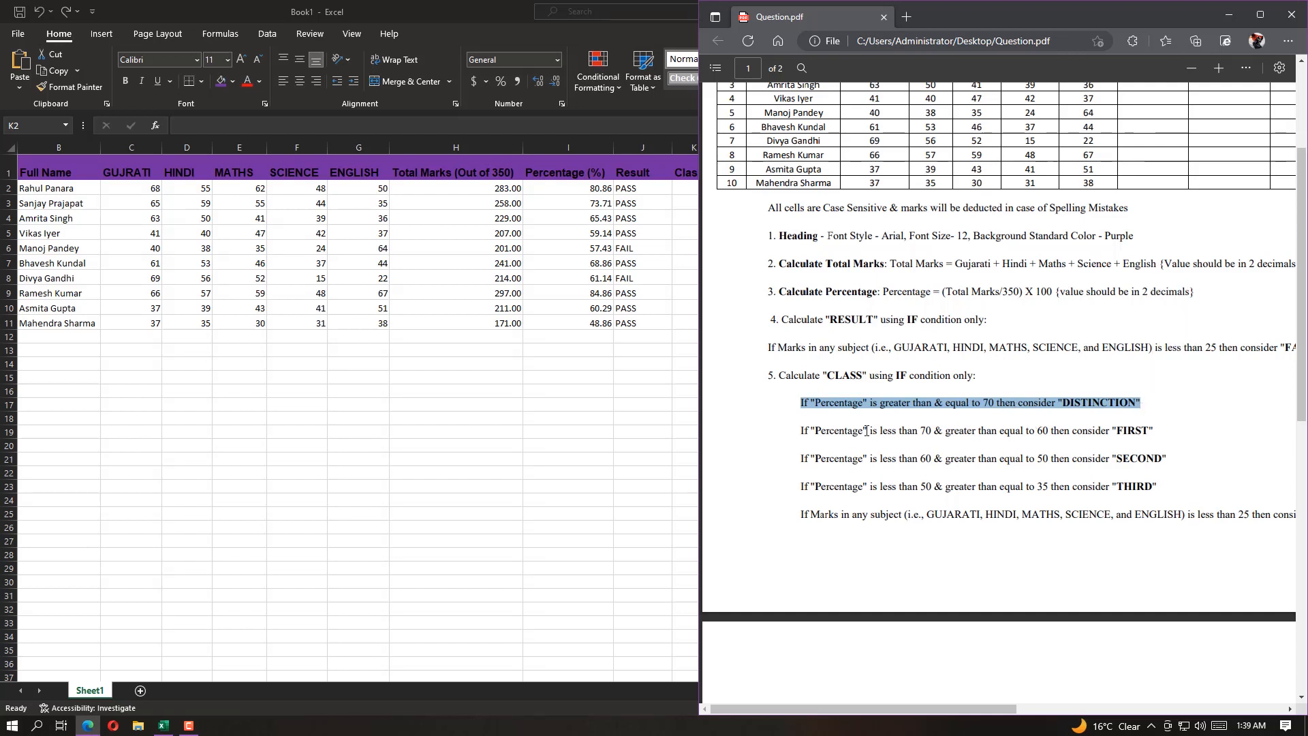
pyautogui.click(800, 433)
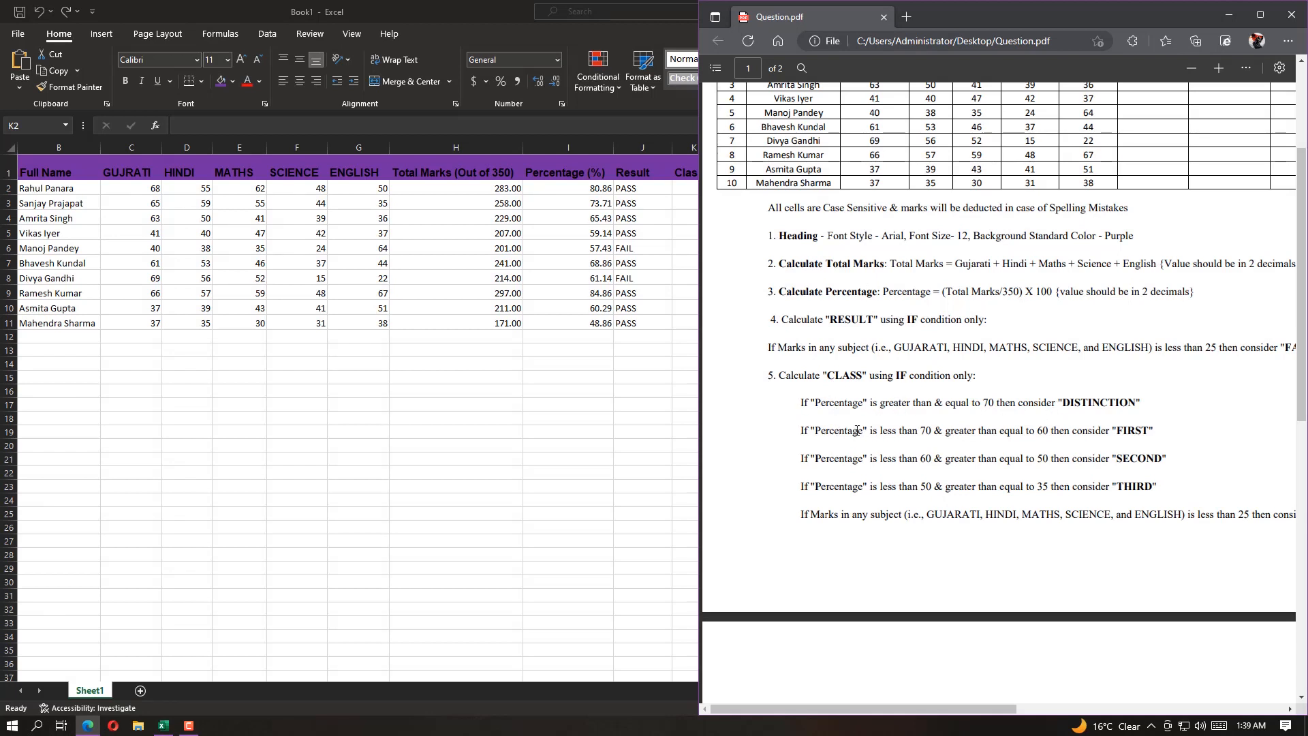
pyautogui.moveTo(976, 404); pyautogui.dragTo(999, 403)
pyautogui.moveTo(921, 432); pyautogui.dragTo(943, 433)
pyautogui.moveTo(1031, 432); pyautogui.dragTo(1155, 434)
pyautogui.moveTo(927, 460); pyautogui.dragTo(1164, 461)
pyautogui.moveTo(894, 488); pyautogui.dragTo(945, 489)
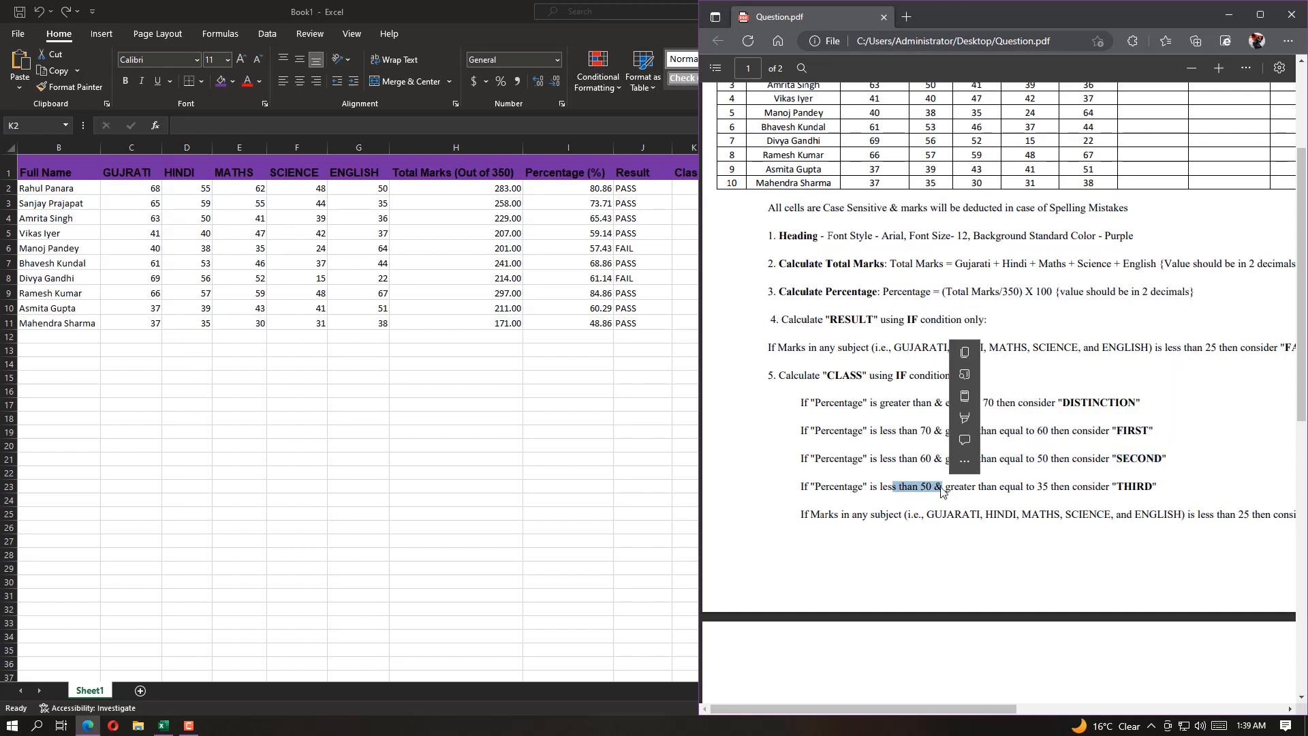
pyautogui.moveTo(802, 516); pyautogui.dragTo(1185, 515)
pyautogui.moveTo(980, 709); pyautogui.dragTo(950, 716)
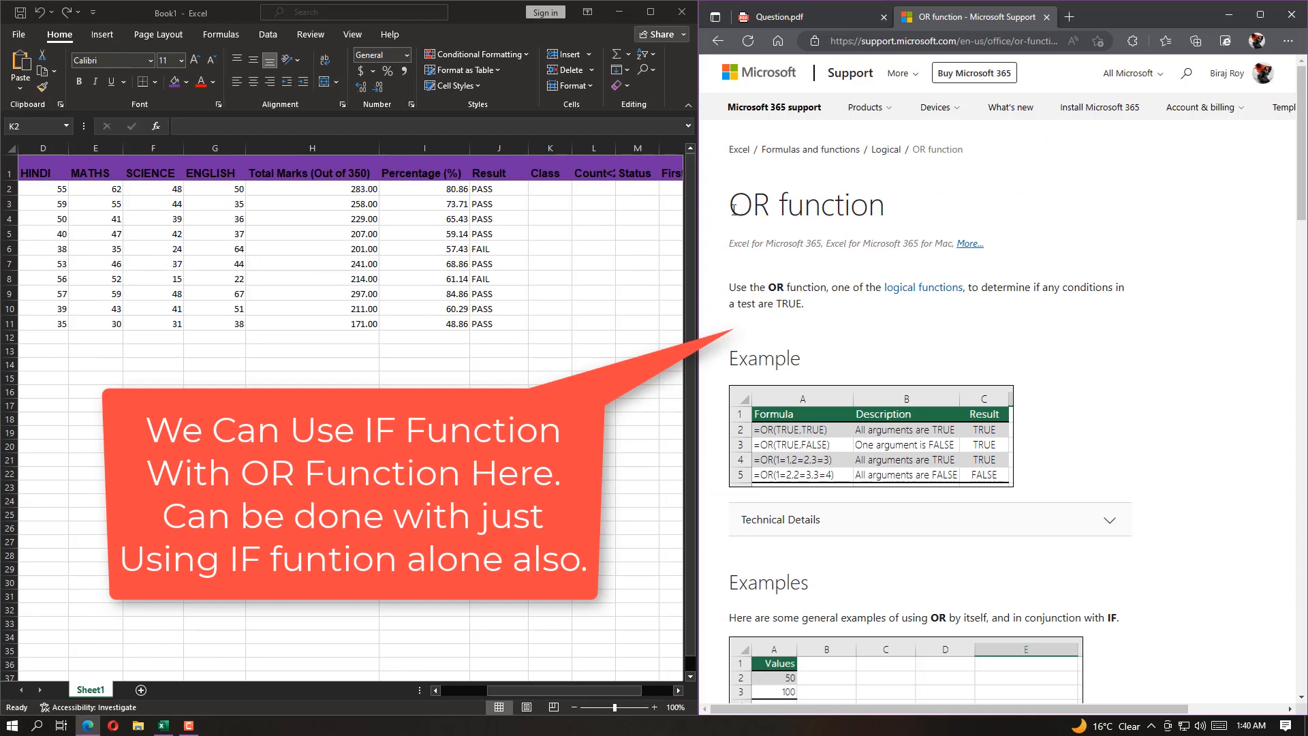
# Read the OR function's description and its examples combined with IF on the Microsoft Support page, and close that page
pyautogui.moveTo(733, 209); pyautogui.dragTo(885, 211)
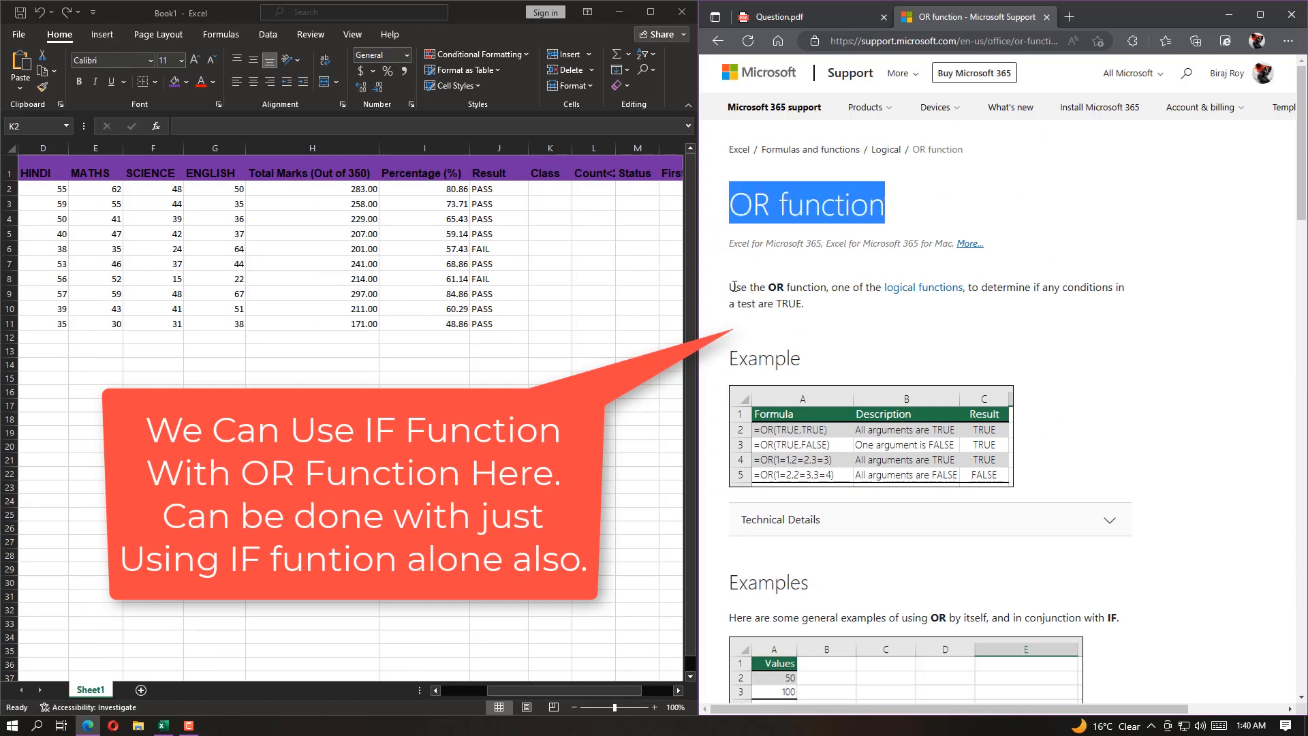
pyautogui.moveTo(734, 287); pyautogui.dragTo(836, 312)
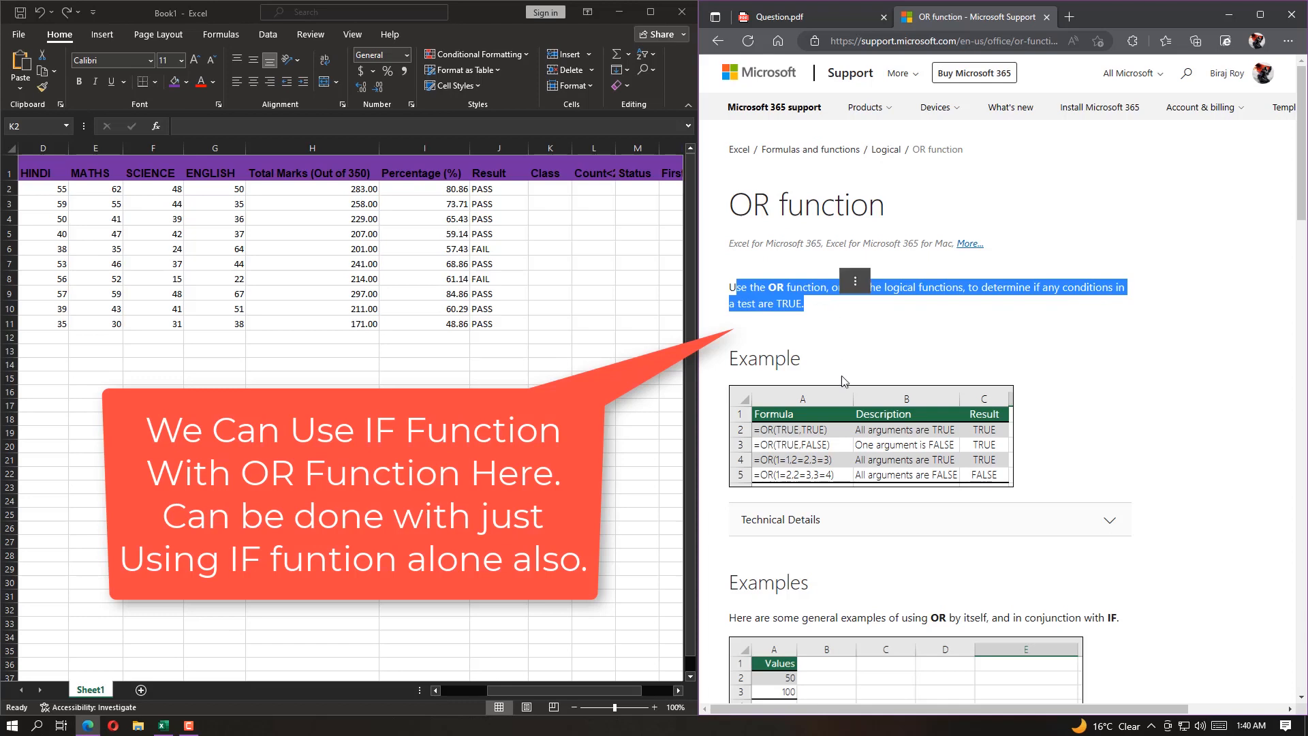
pyautogui.click(1094, 348)
pyautogui.scroll(-1, 982, 371)
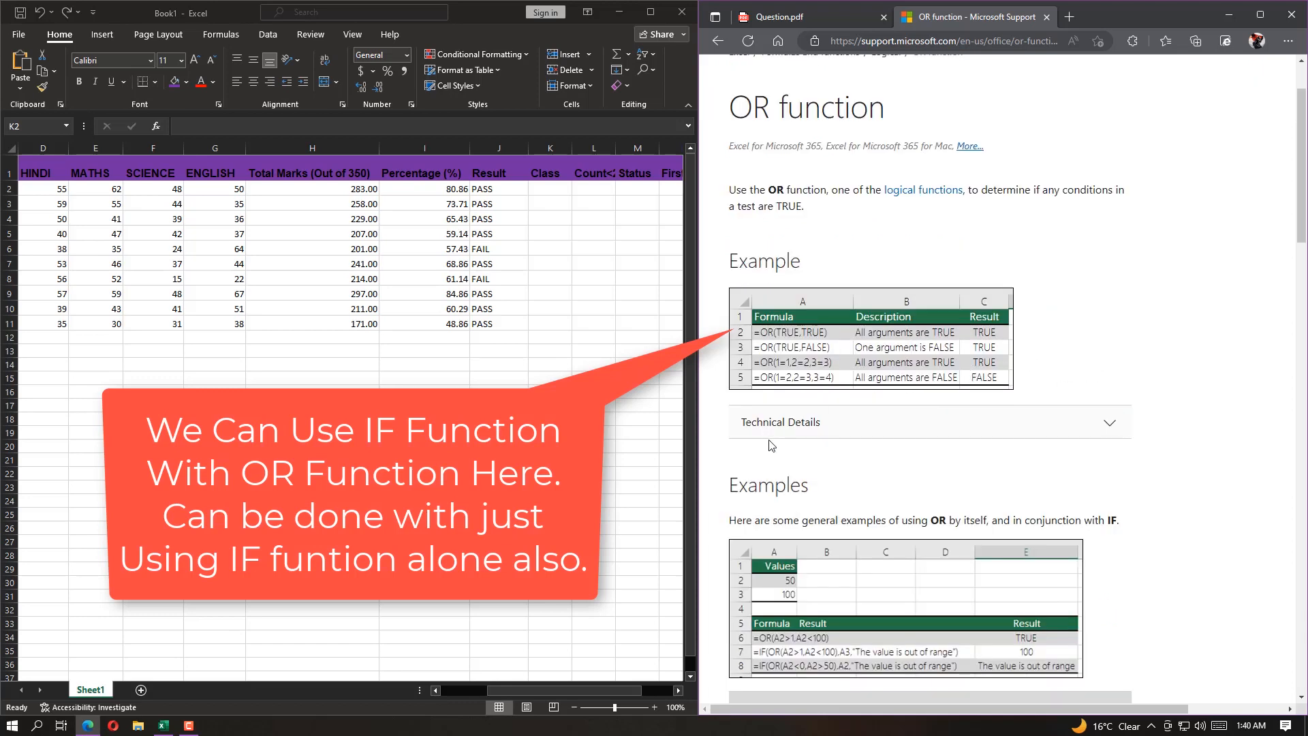
pyautogui.scroll(-4, 979, 477)
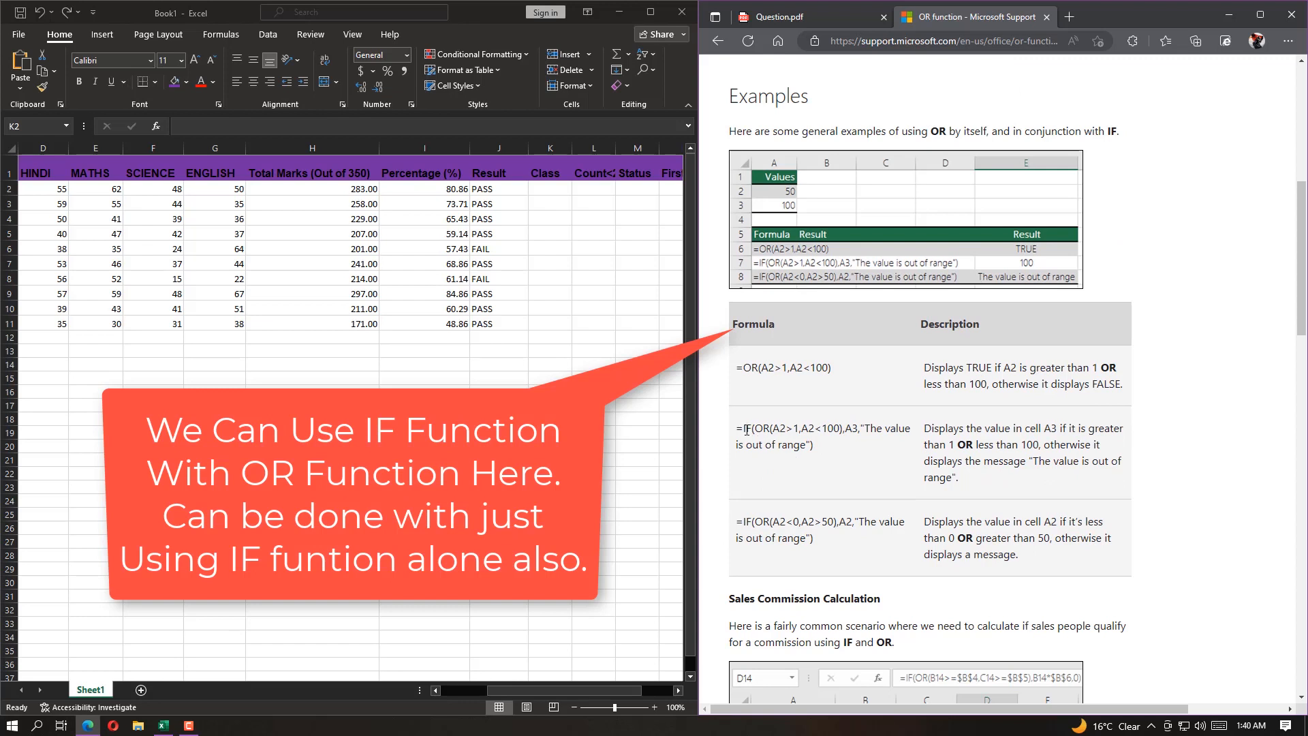
pyautogui.moveTo(746, 430); pyautogui.dragTo(1112, 482)
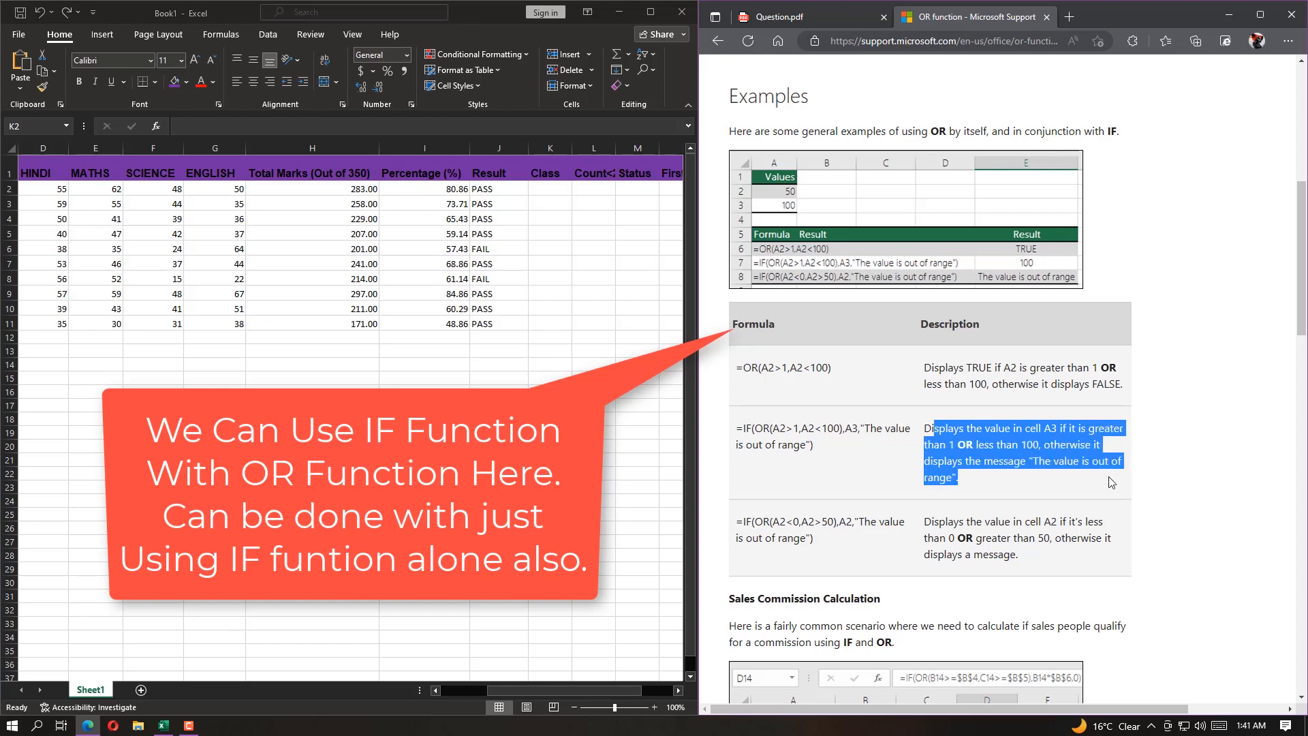
pyautogui.click(1177, 534)
pyautogui.moveTo(743, 523); pyautogui.dragTo(1153, 549)
pyautogui.click(939, 528)
pyautogui.click(1154, 549)
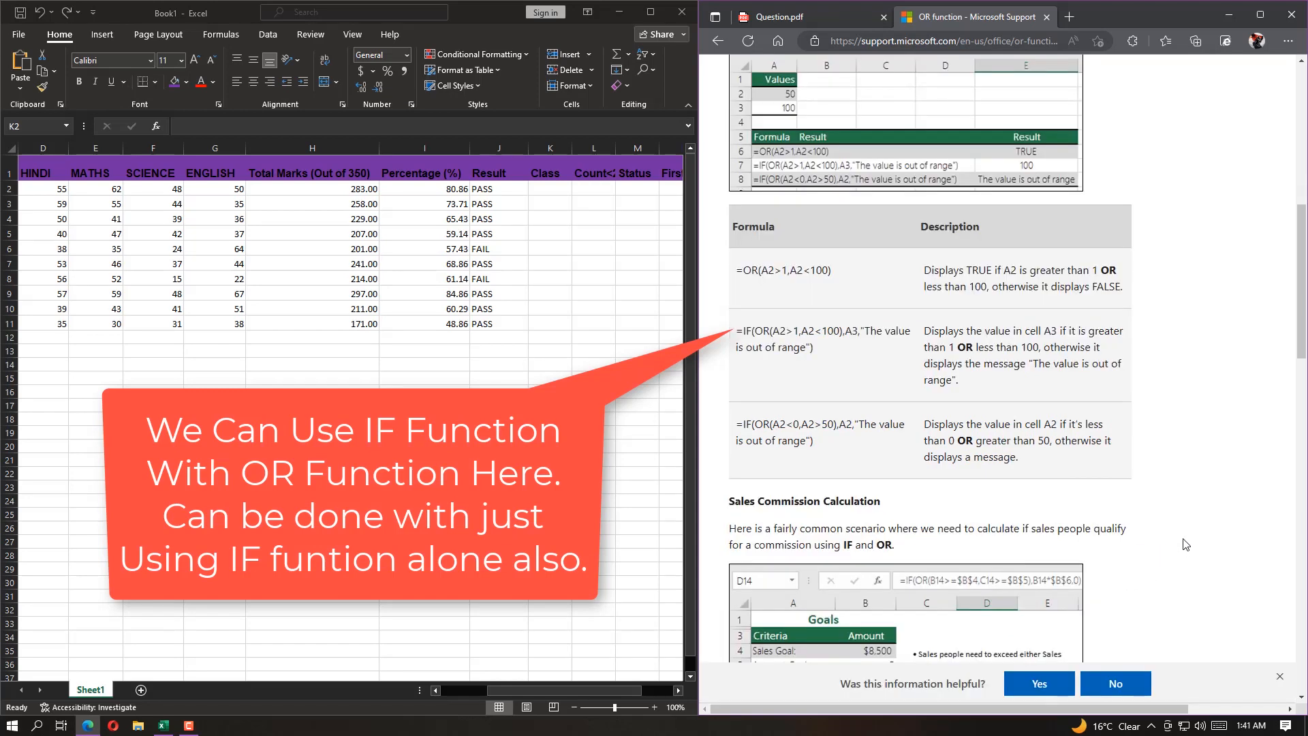
pyautogui.scroll(1, 1182, 510)
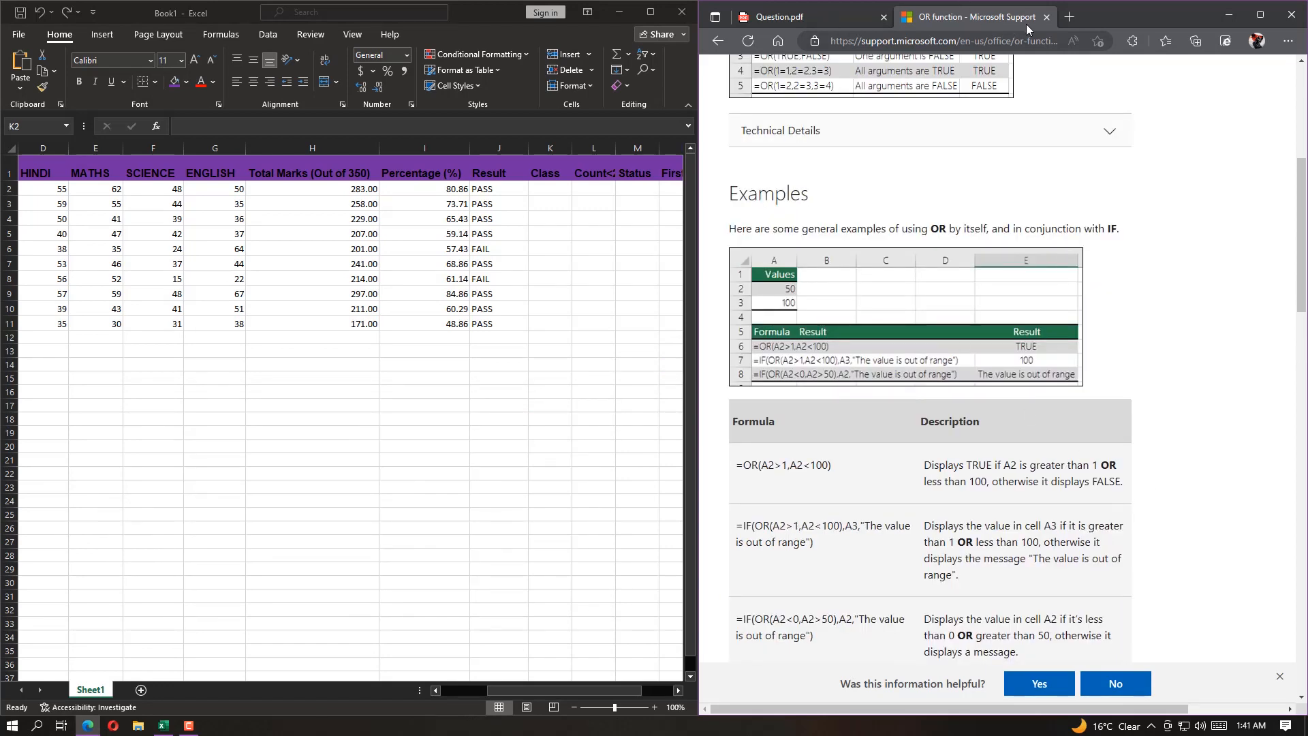
pyautogui.click(1047, 17)
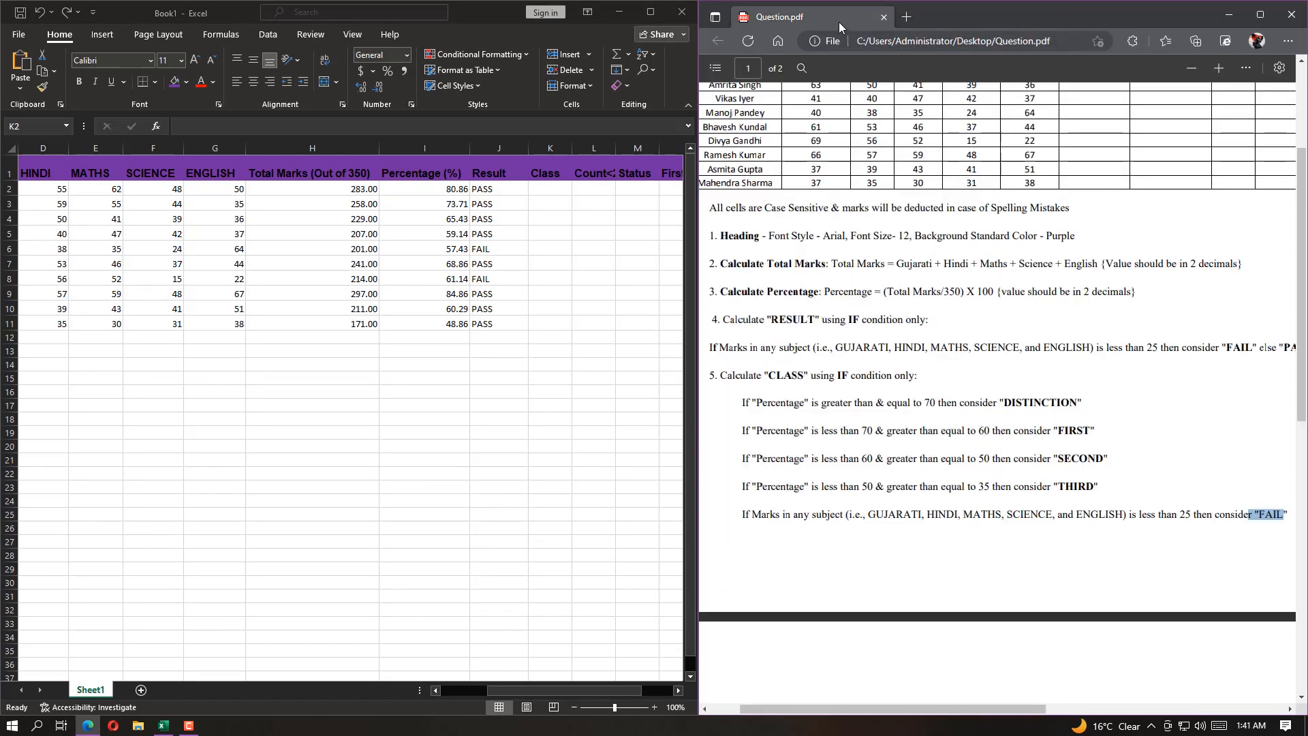
# Recheck the DISTINCTION rule in Question.pdf, and return to Excel with its window enlarged to fill the screen
pyautogui.moveTo(742, 406); pyautogui.dragTo(1081, 414)
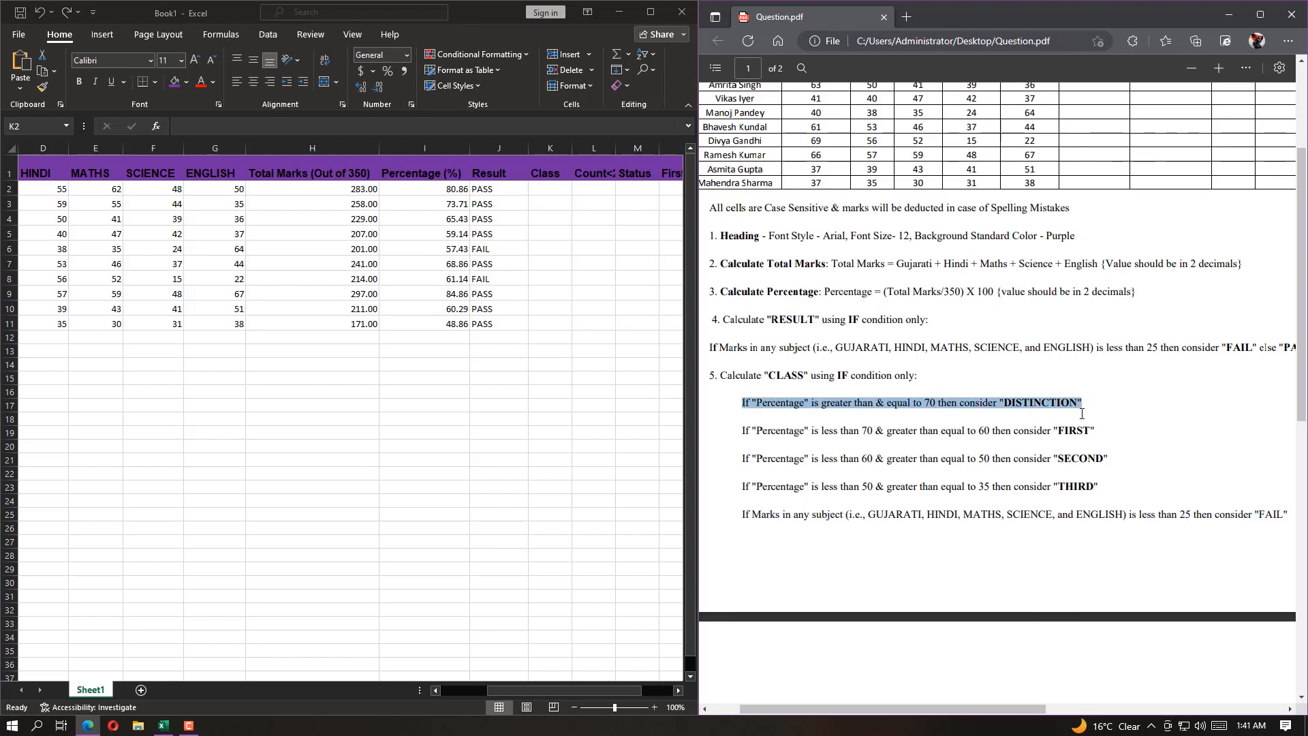
pyautogui.moveTo(923, 402); pyautogui.dragTo(948, 403)
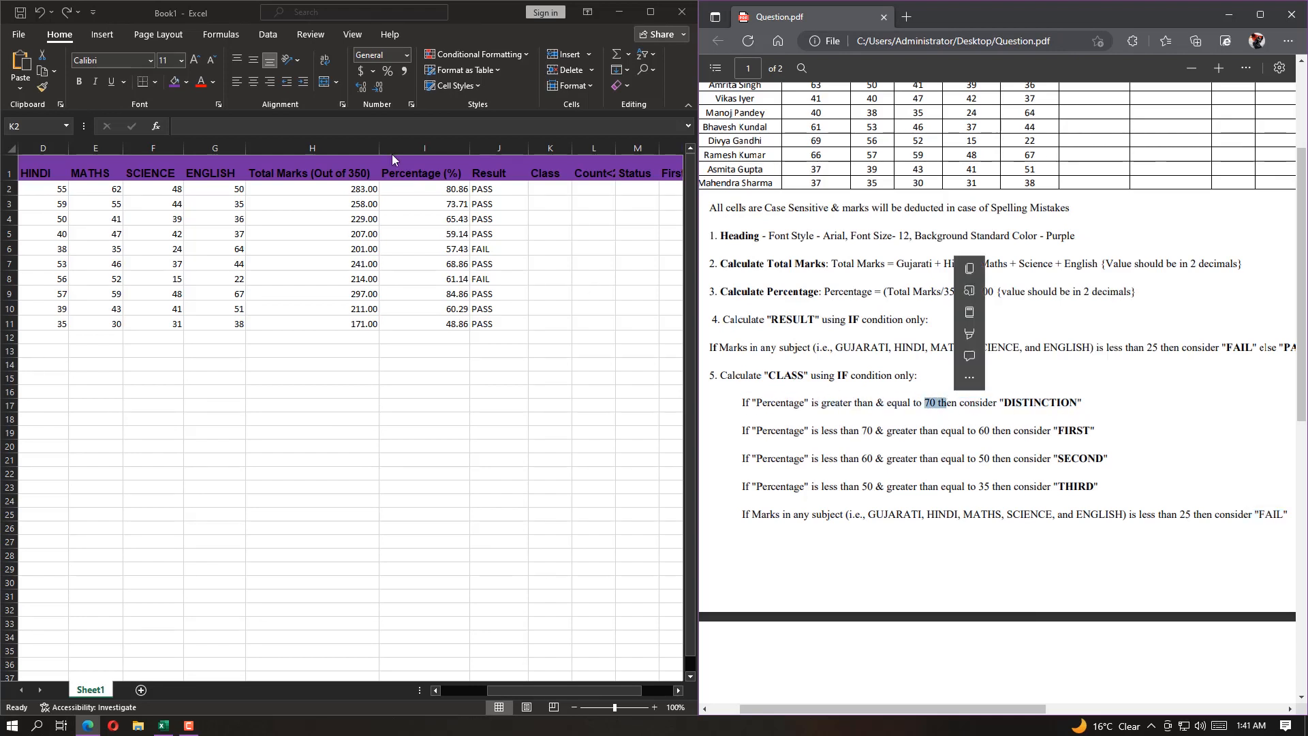
pyautogui.click(481, 14)
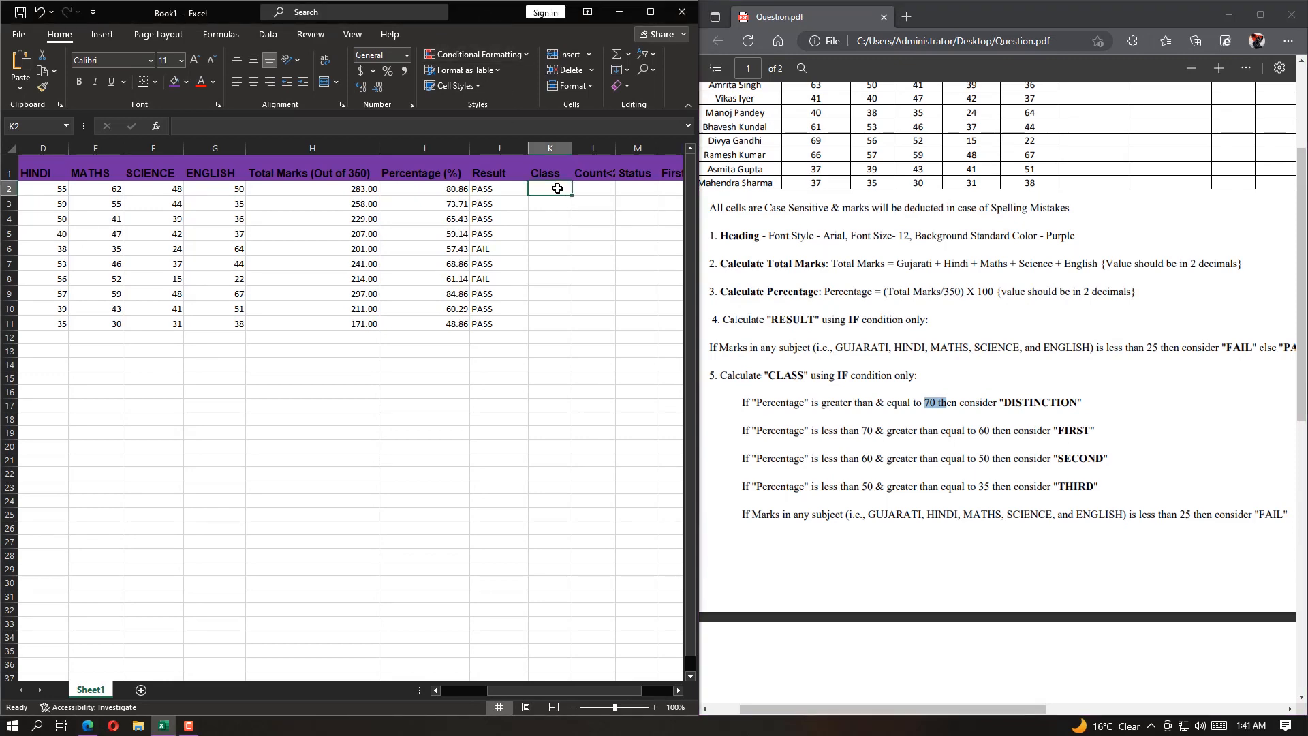
pyautogui.moveTo(484, 14); pyautogui.dragTo(537, 1)
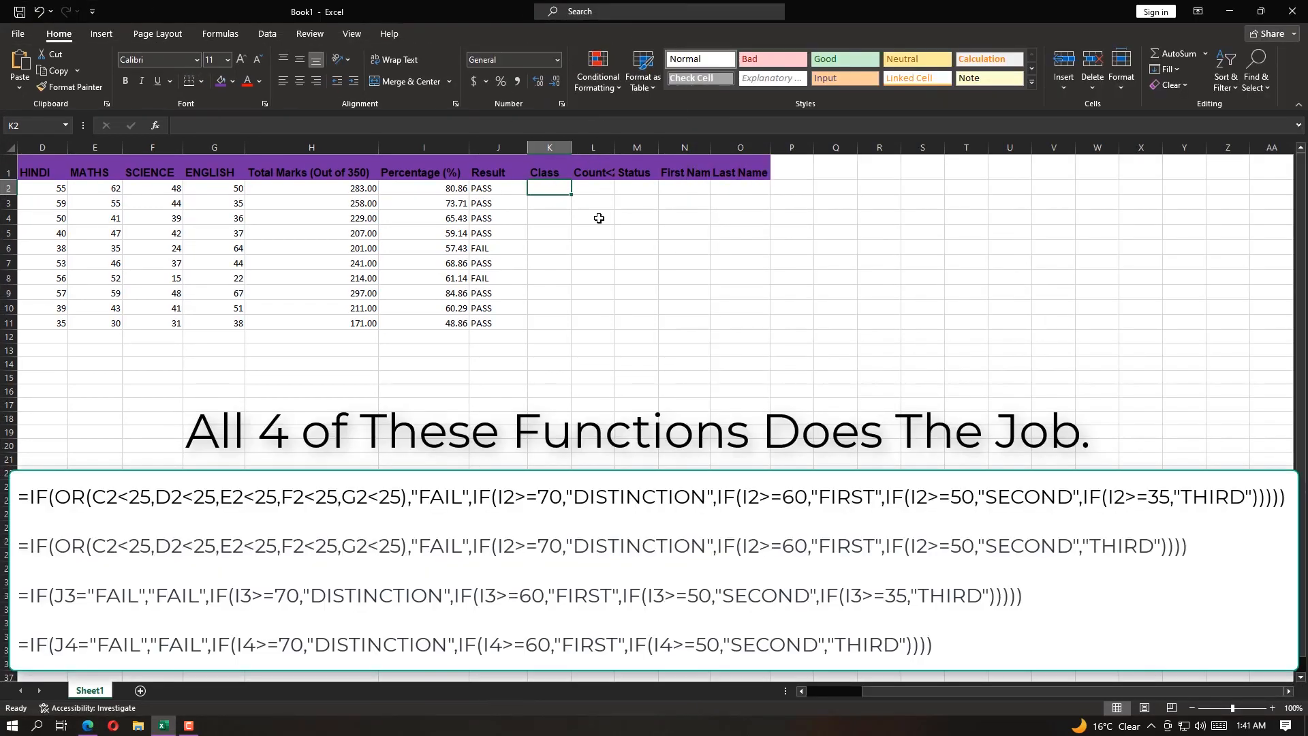
# Begin the Class formula in cell K2 with an IF function containing a nested OR function, =IF(OR(
pyautogui.write('=')
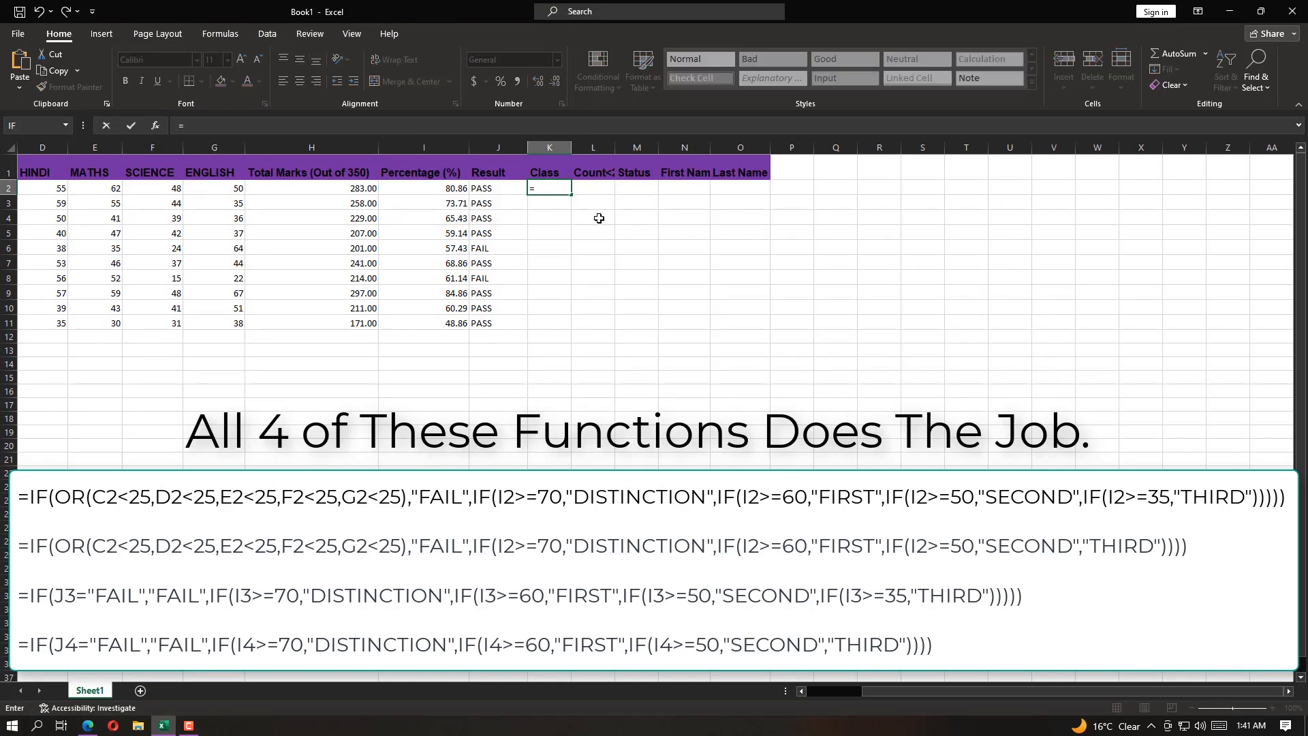
pyautogui.write('IF')
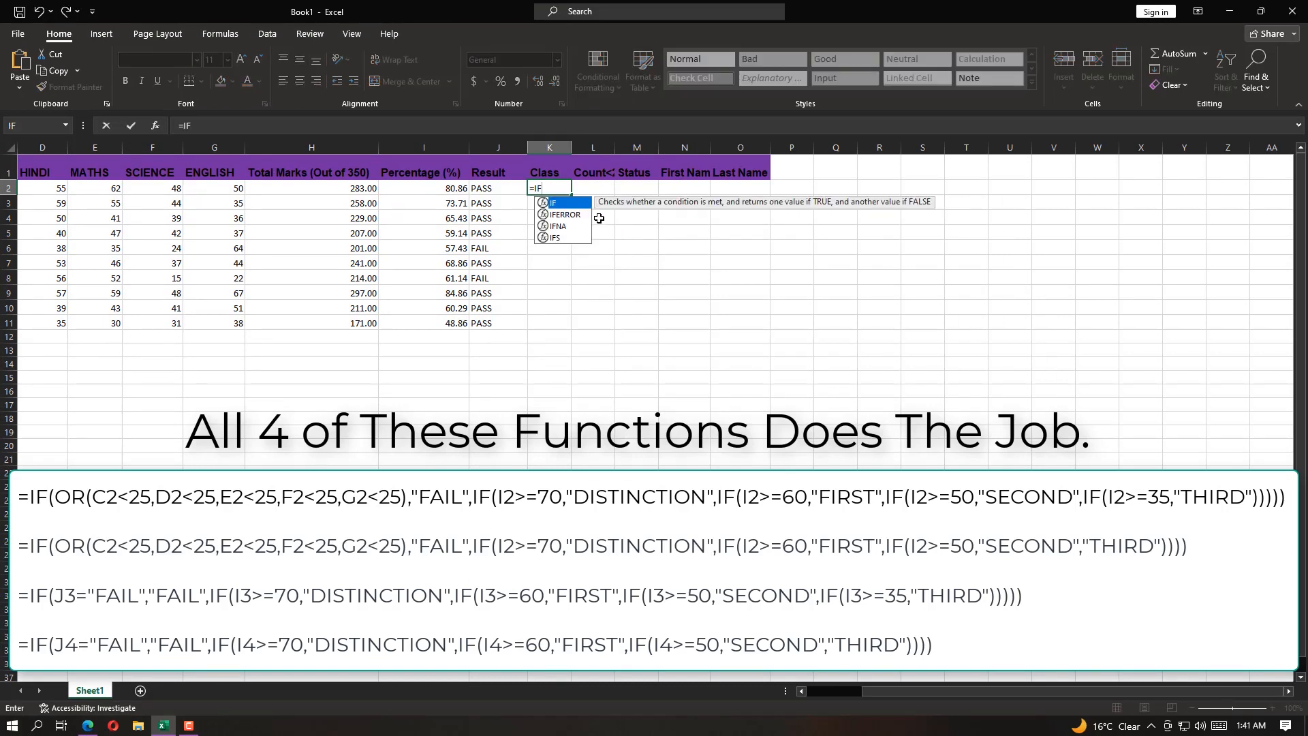
pyautogui.write('(O')
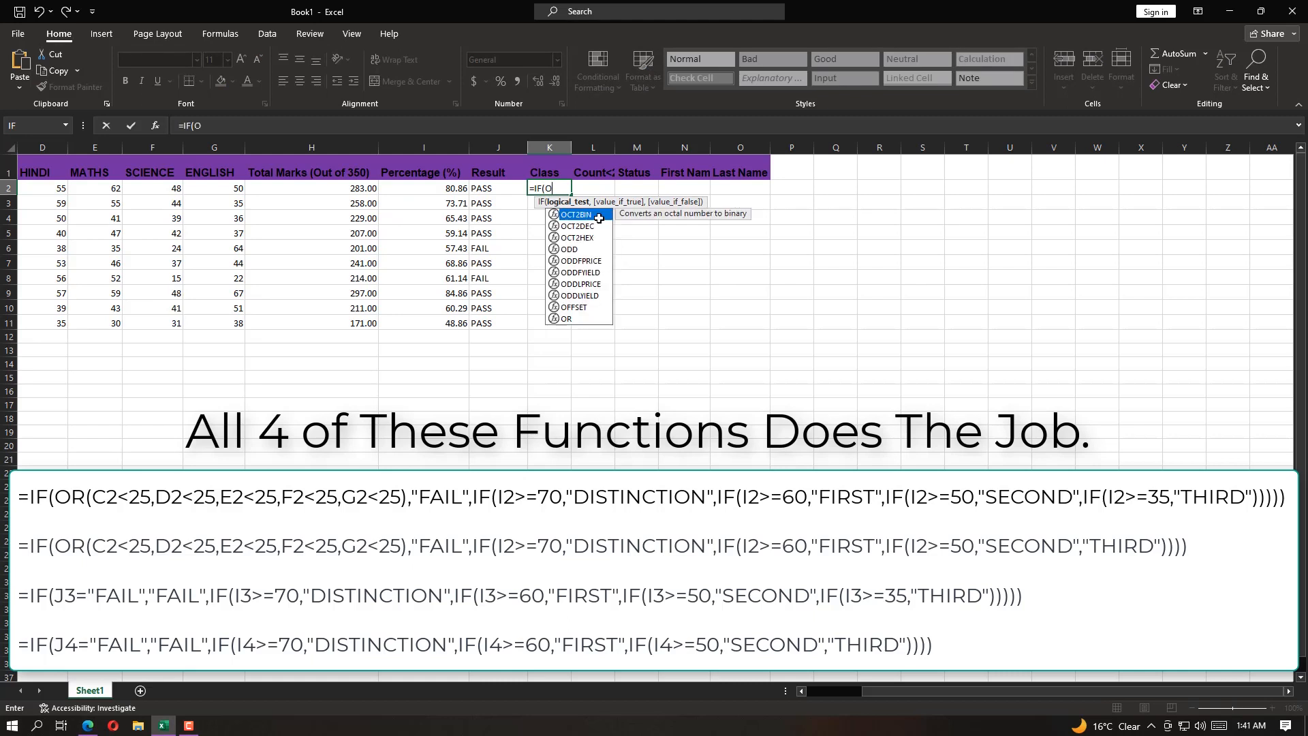
pyautogui.write('R(')
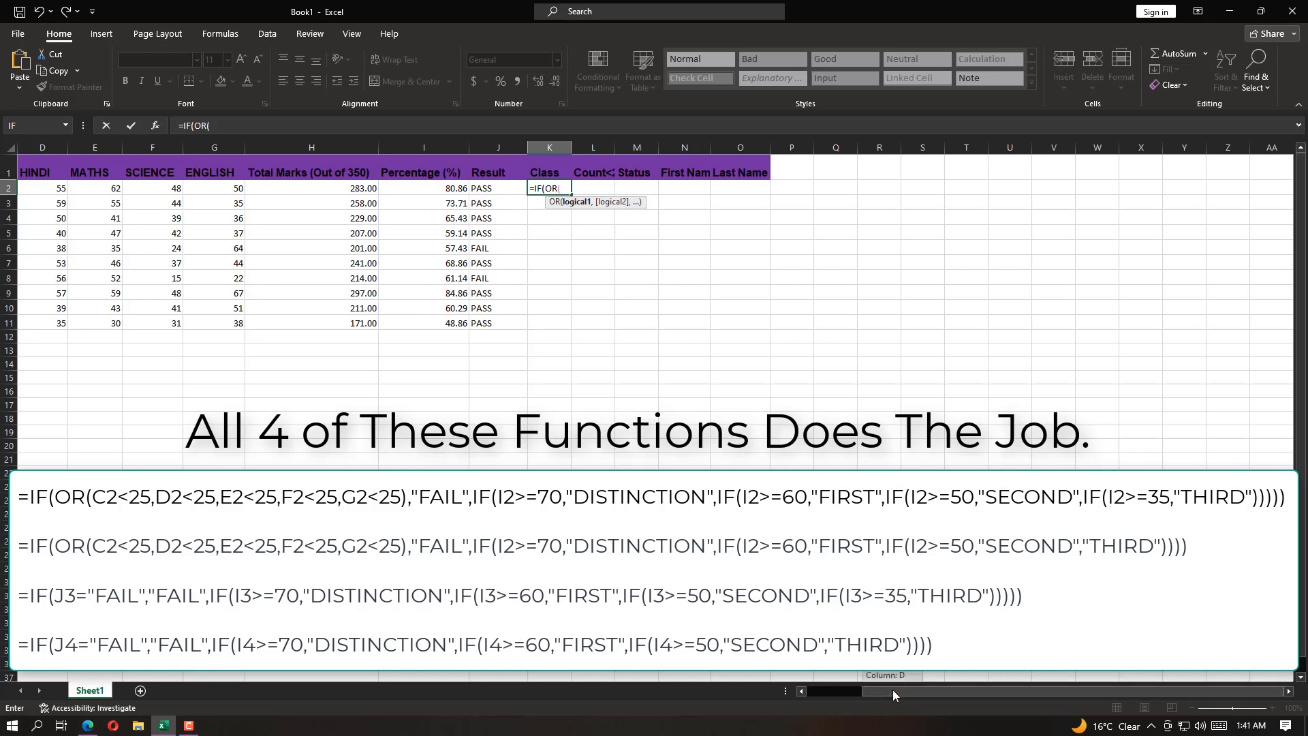
# Add the conditions C2<25, D2<25, E2<25, F2<25 and G2<25 to the OR test in the K2 formula and close the test
pyautogui.moveTo(892, 689); pyautogui.dragTo(835, 690)
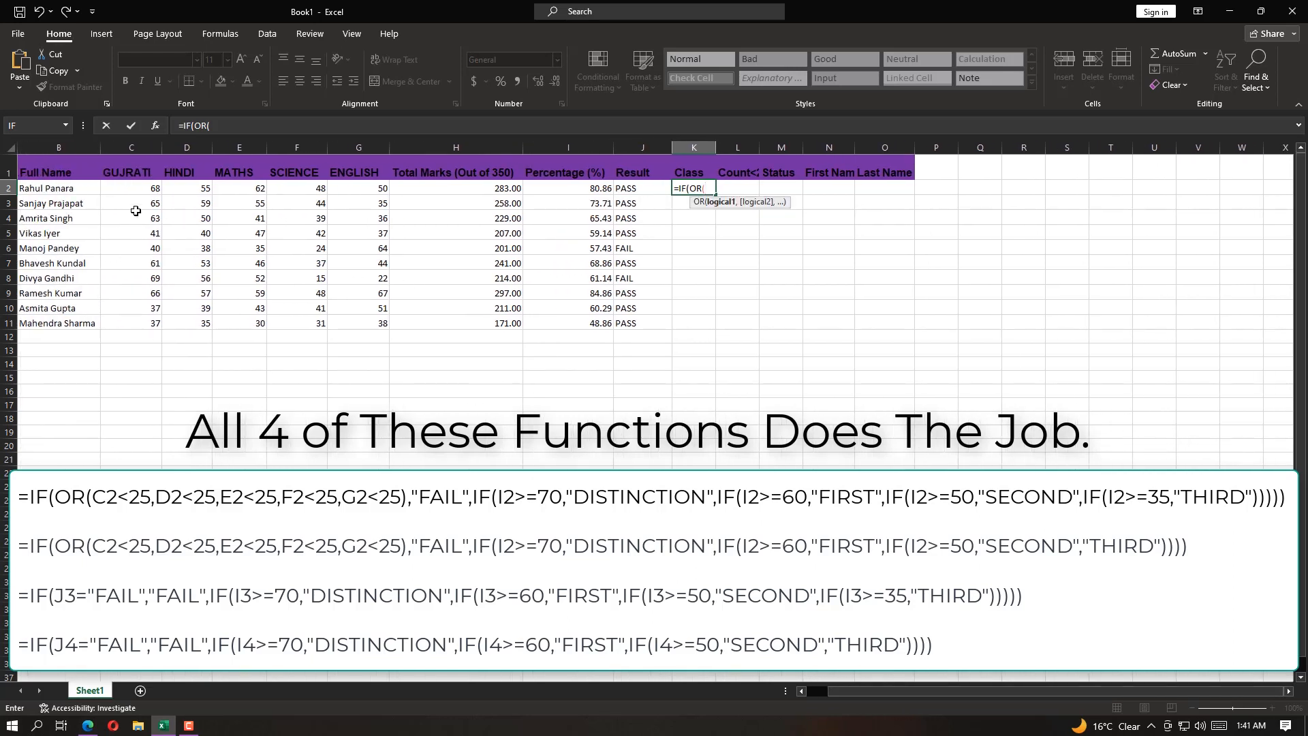
pyautogui.click(146, 190)
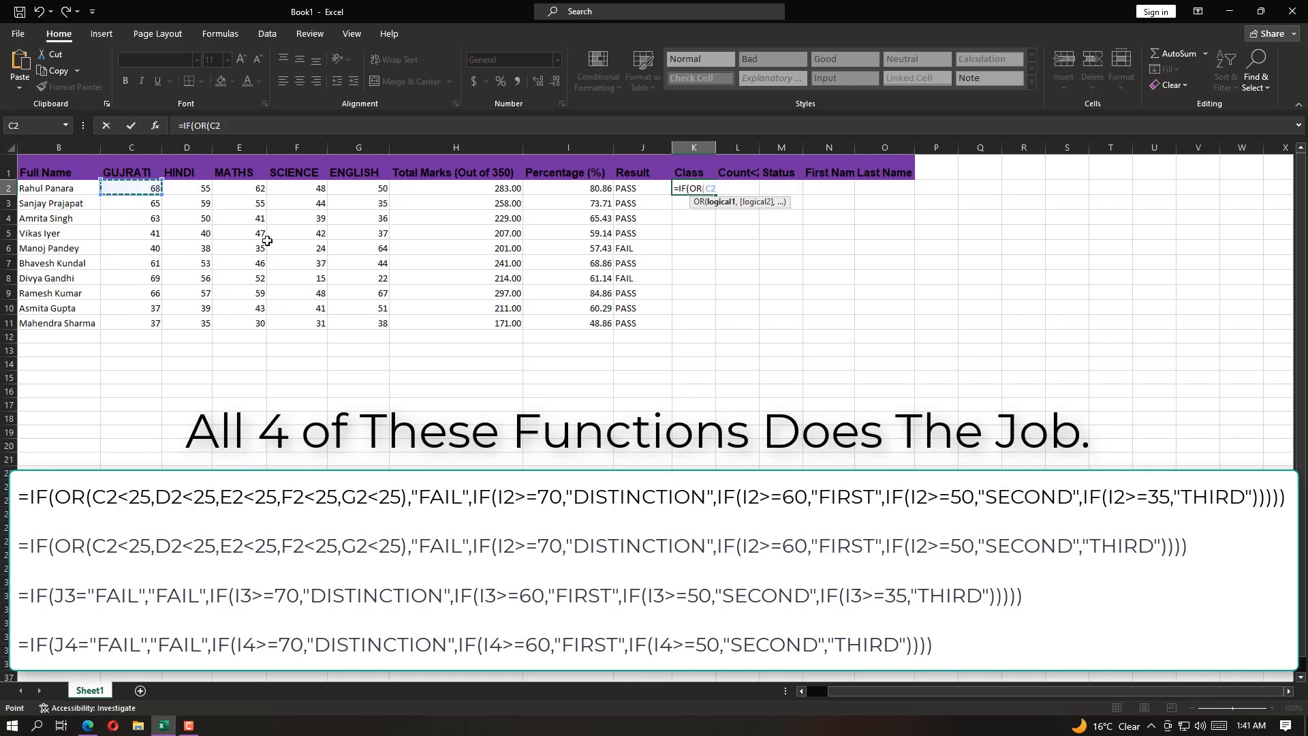
pyautogui.write('<25,')
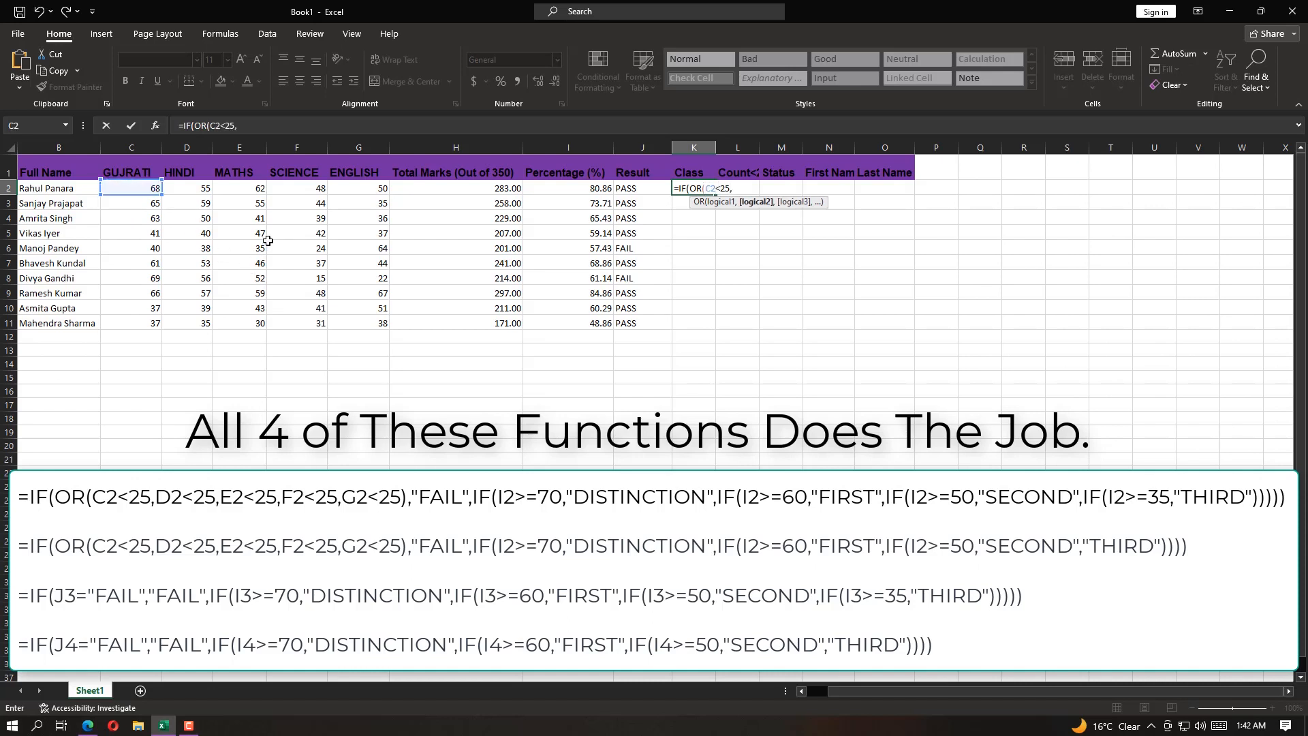
pyautogui.write('D2<2')
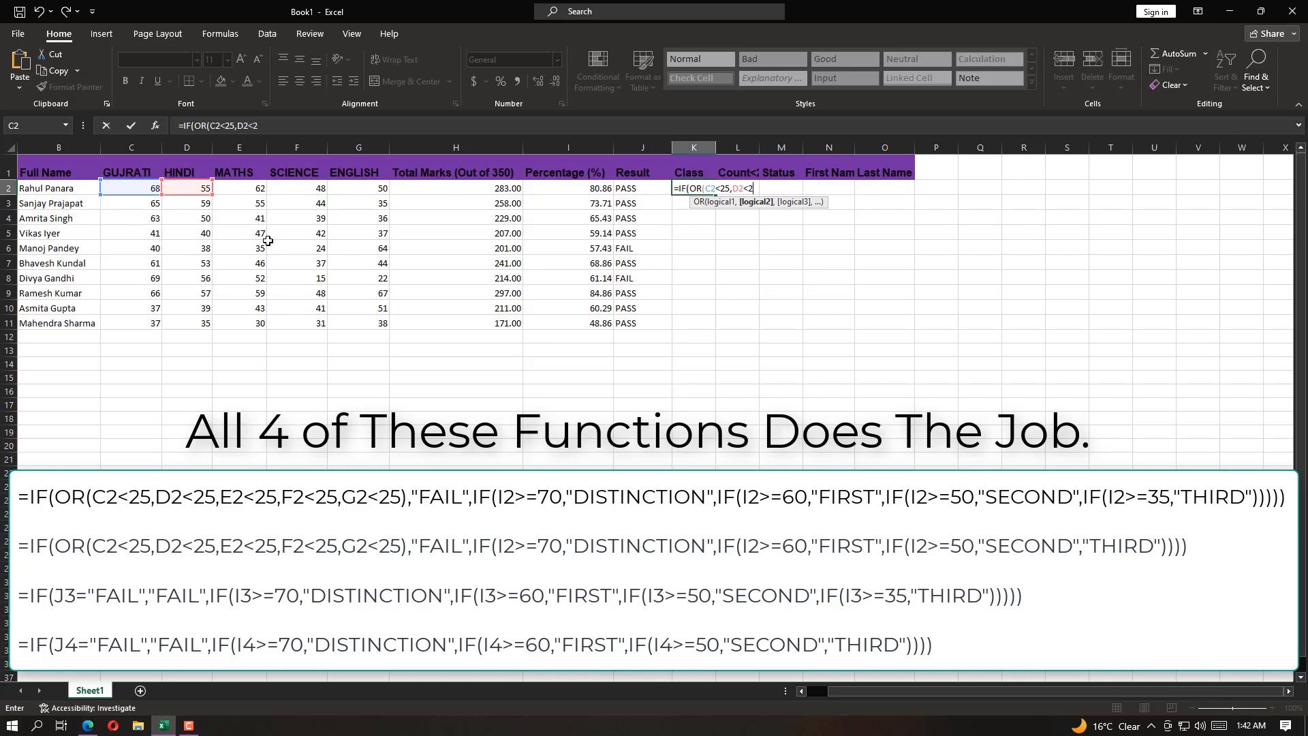
pyautogui.write('5,E2')
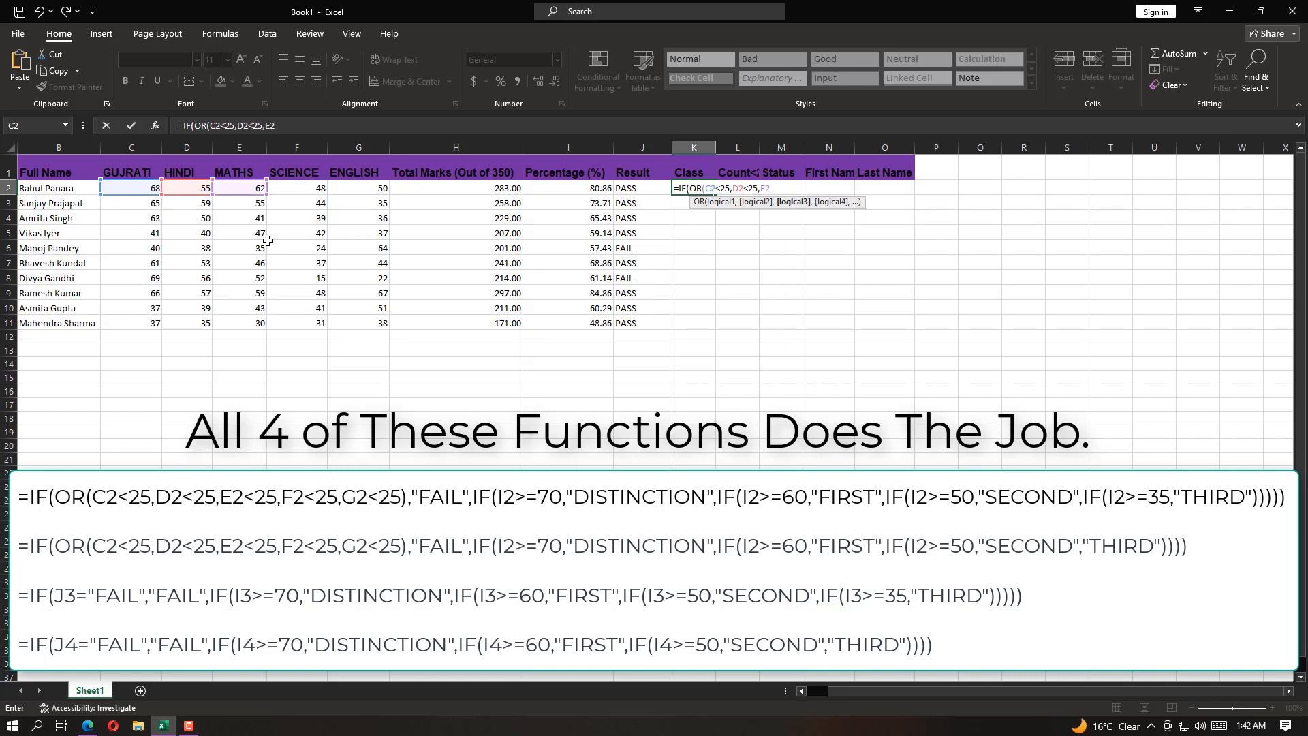
pyautogui.write('<25,')
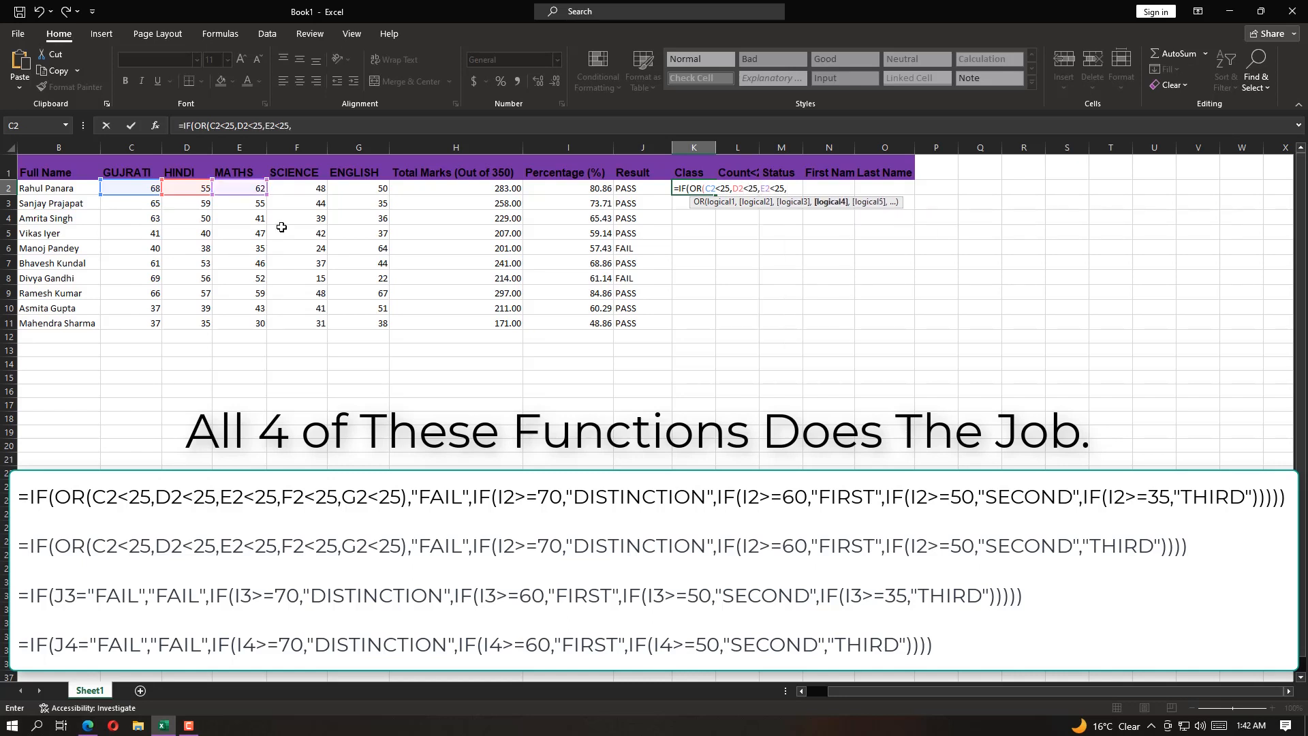
pyautogui.write('F2<25,G2<25')
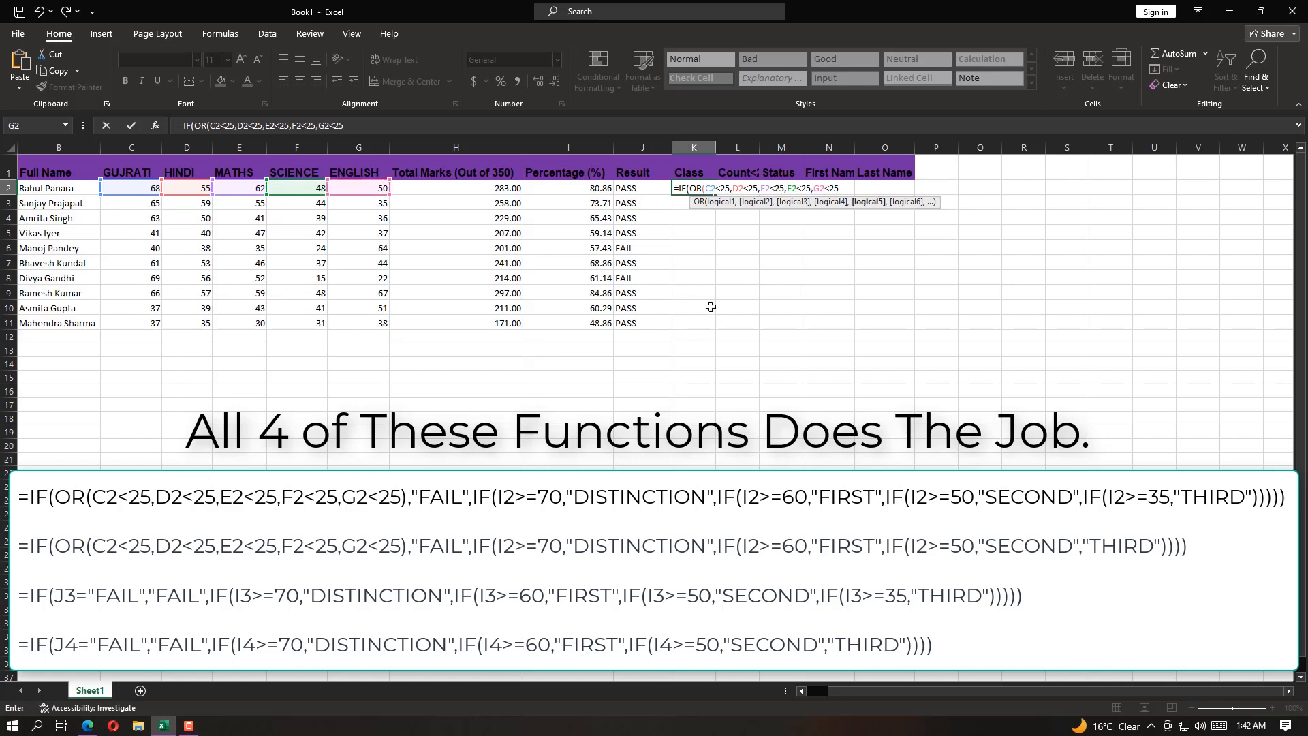
pyautogui.write('),')
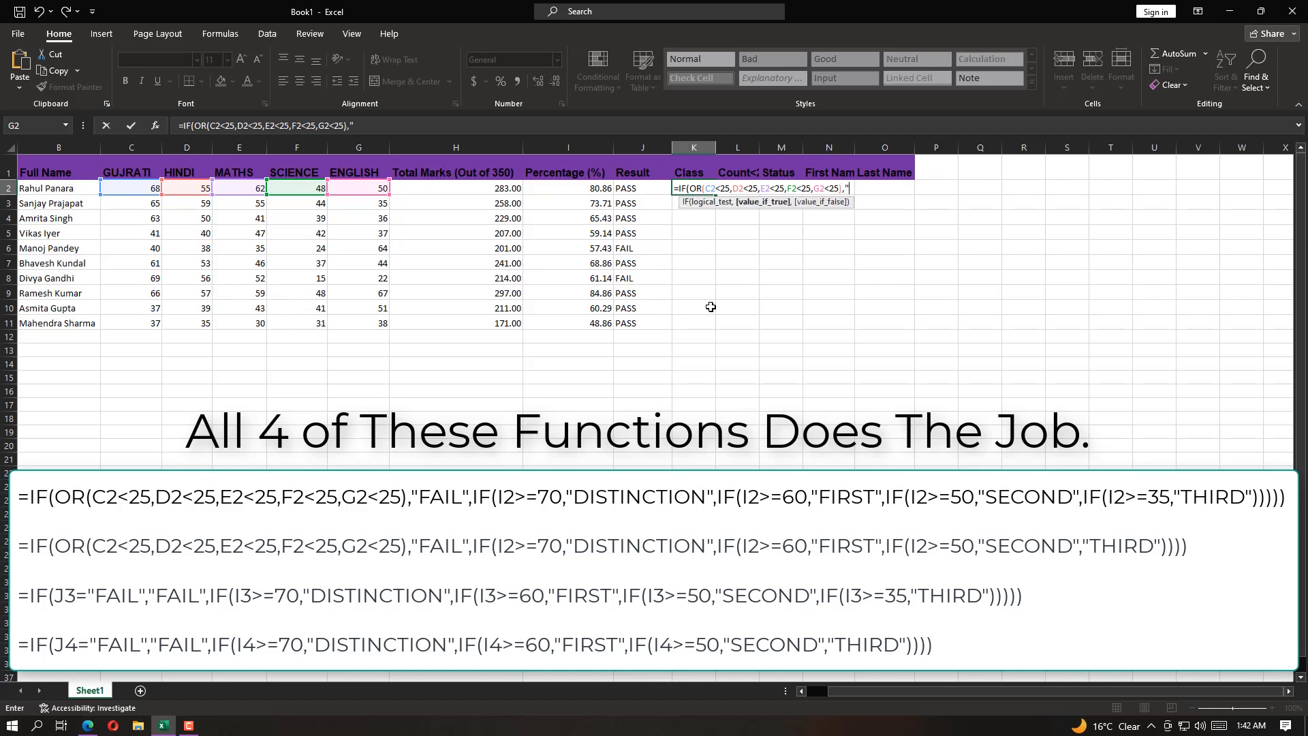
pyautogui.write('"FAIL",IF(')
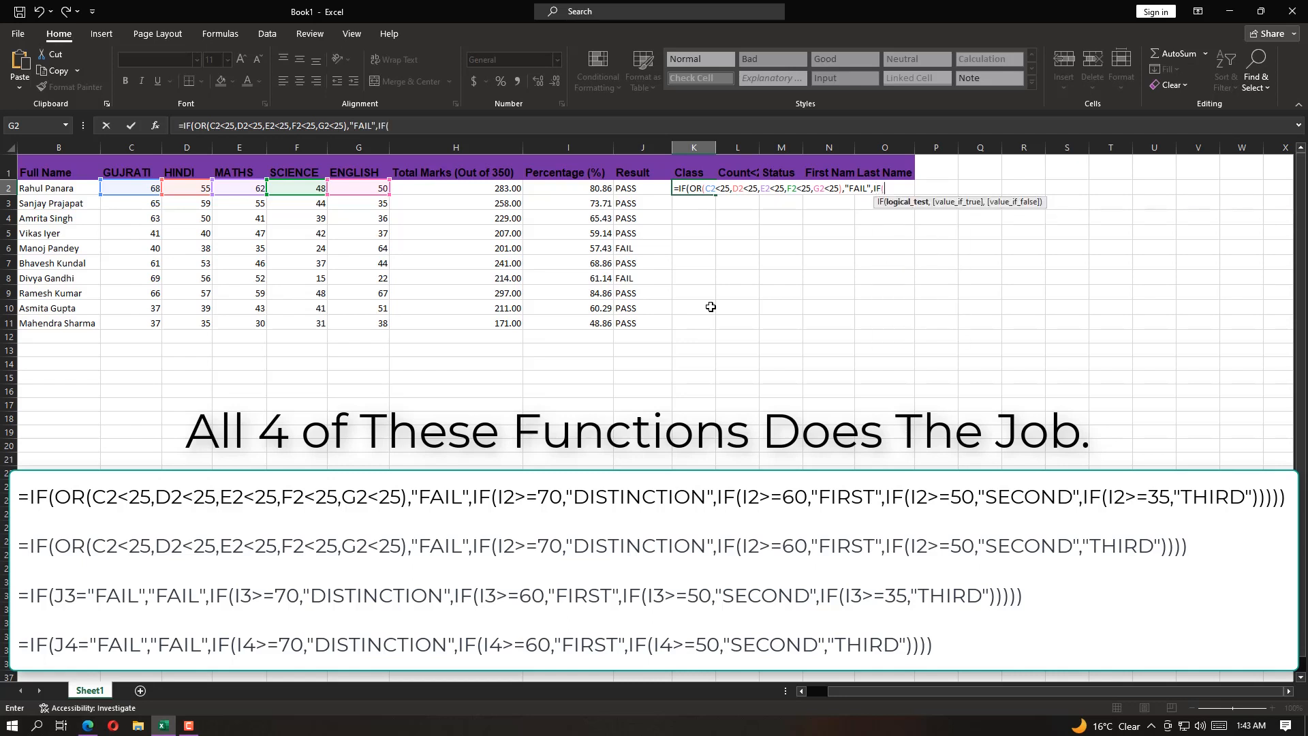
# Add "FAIL" as the OR test's true result in the K2 formula, and nest IF(I2>=70,"DISTINCTION" following the rule in Question.pdf
pyautogui.click(586, 189)
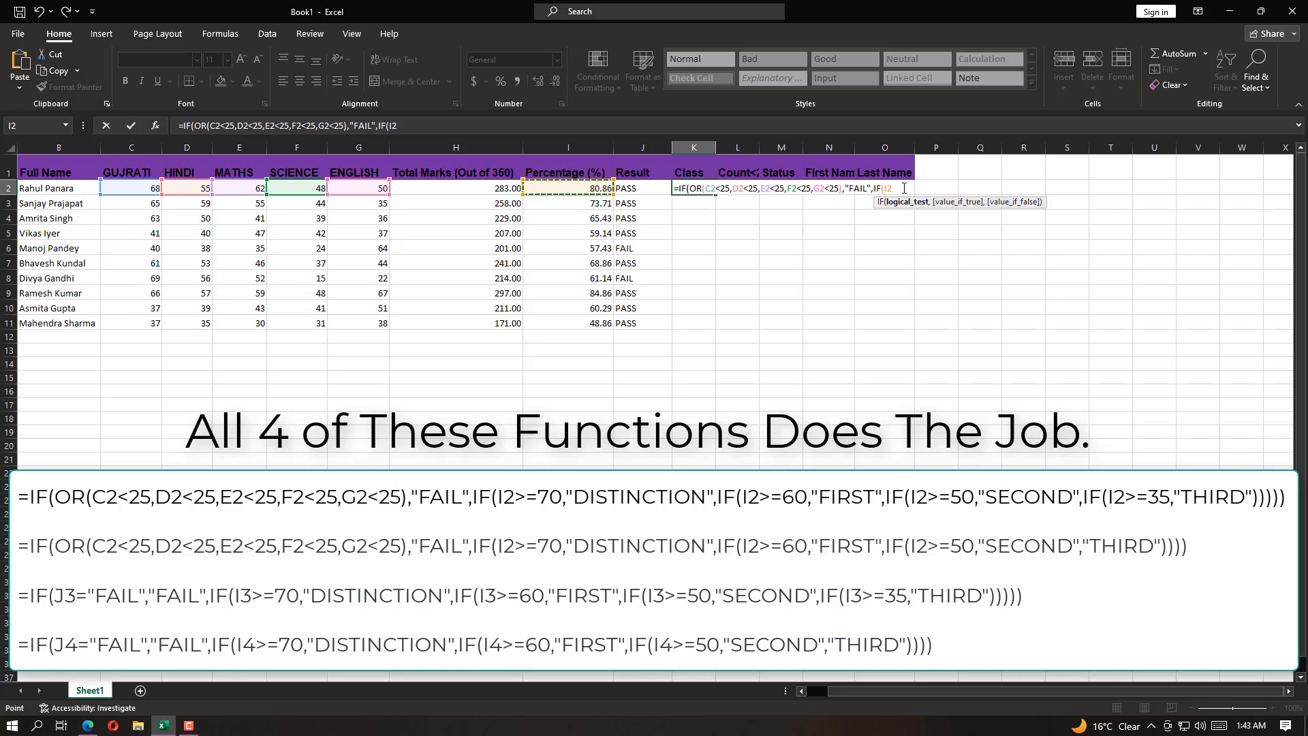
pyautogui.write('>=')
pyautogui.hotkey('alt', 'Tab')
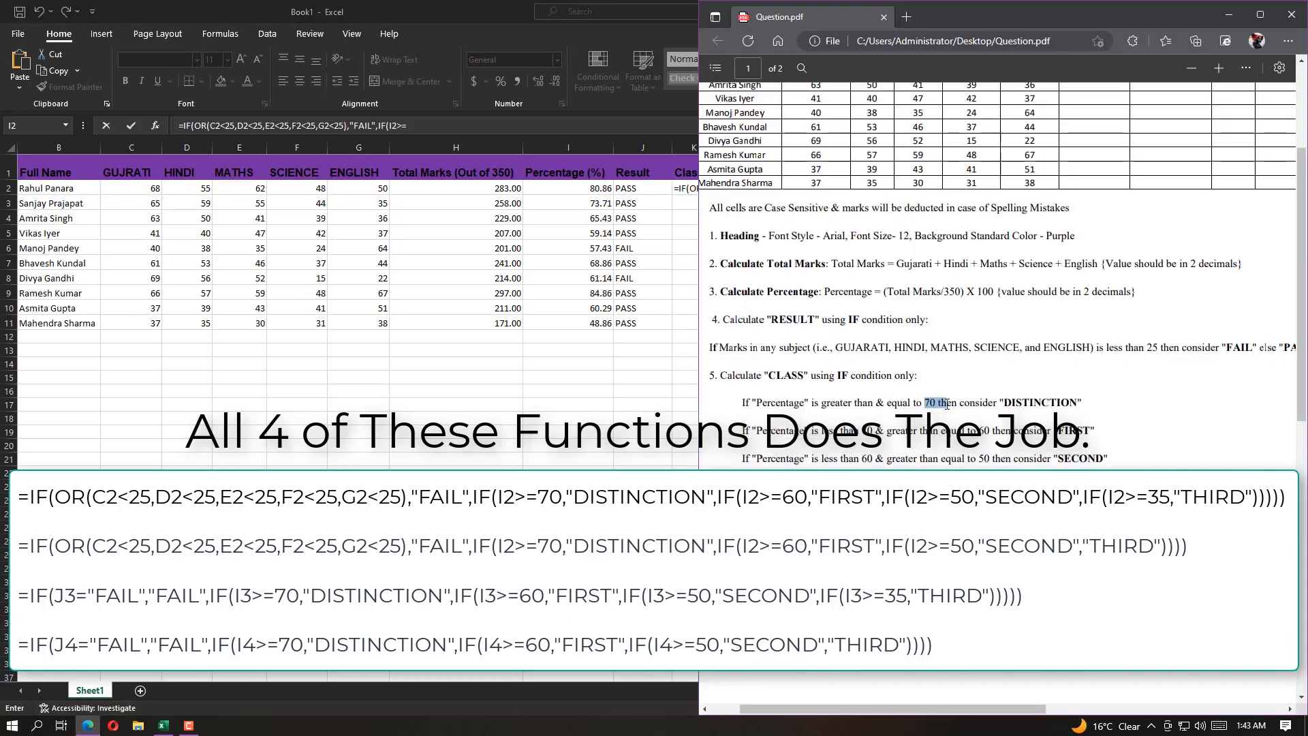
pyautogui.click(505, 18)
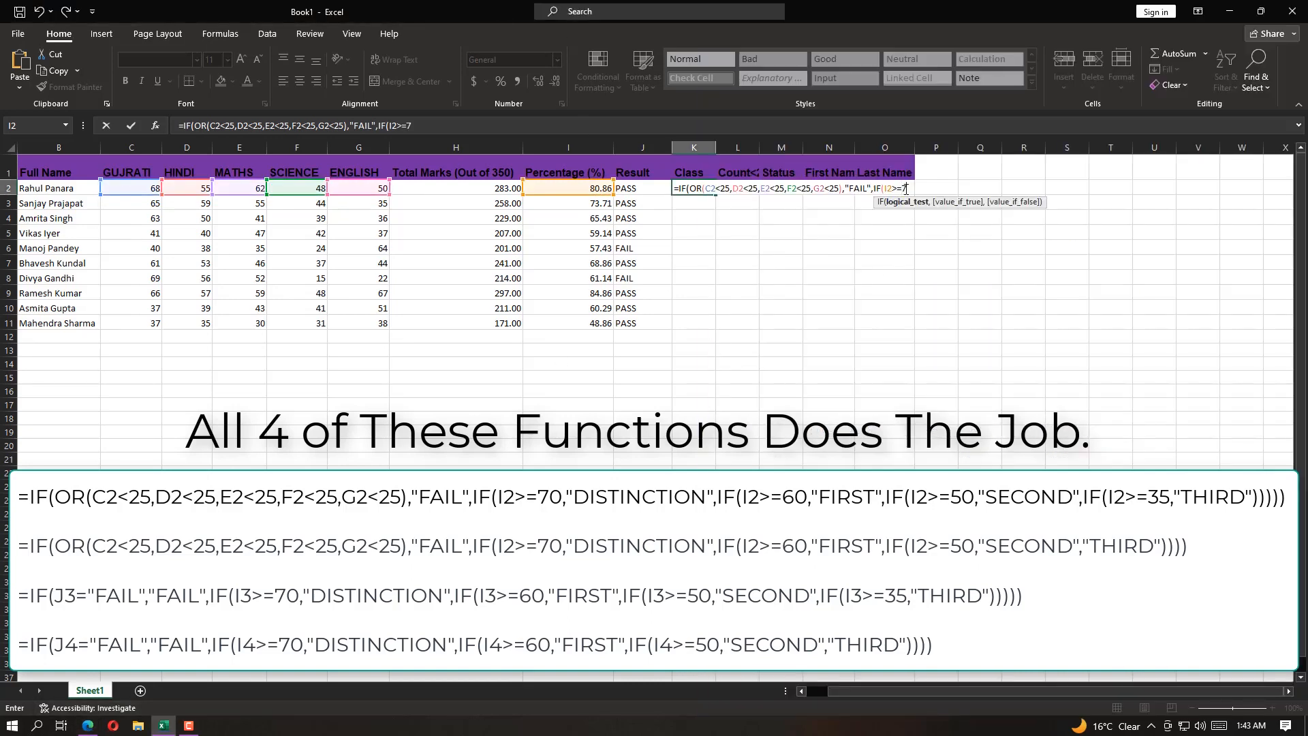
pyautogui.write('=70,"DIS')
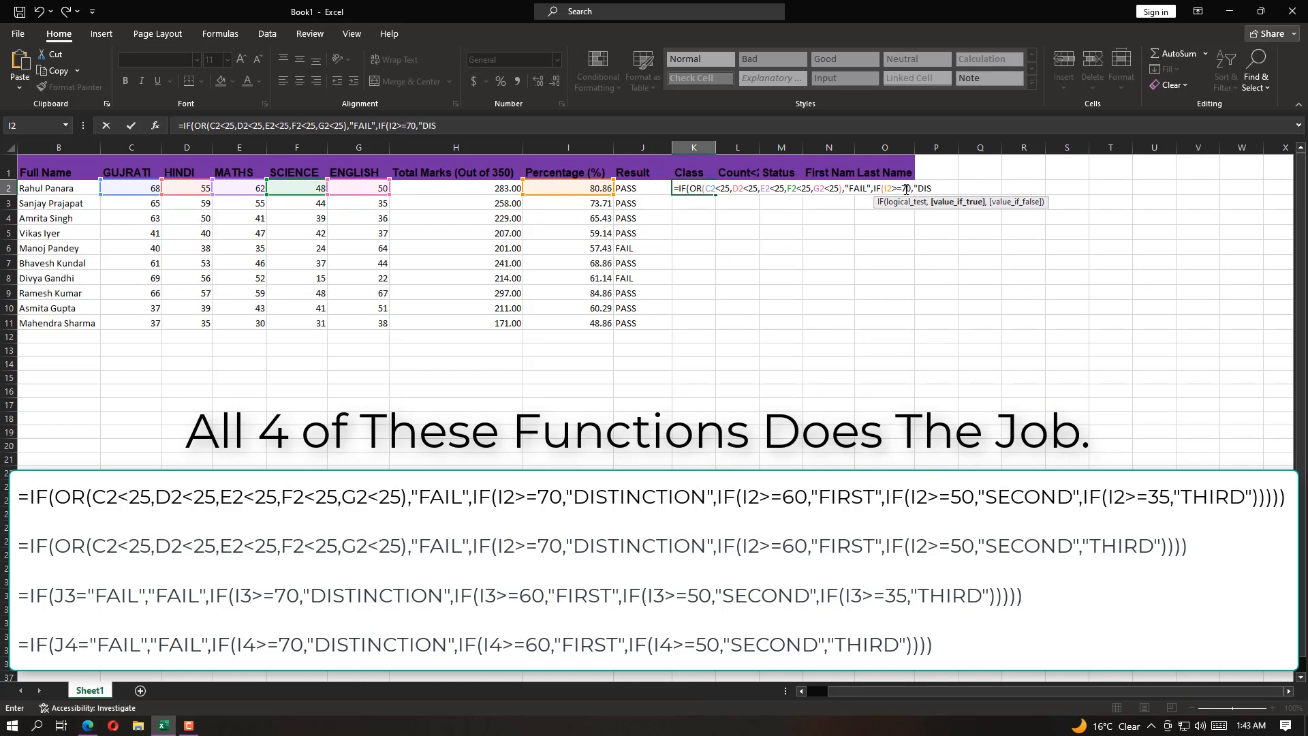
pyautogui.write('TINCTION",IF(')
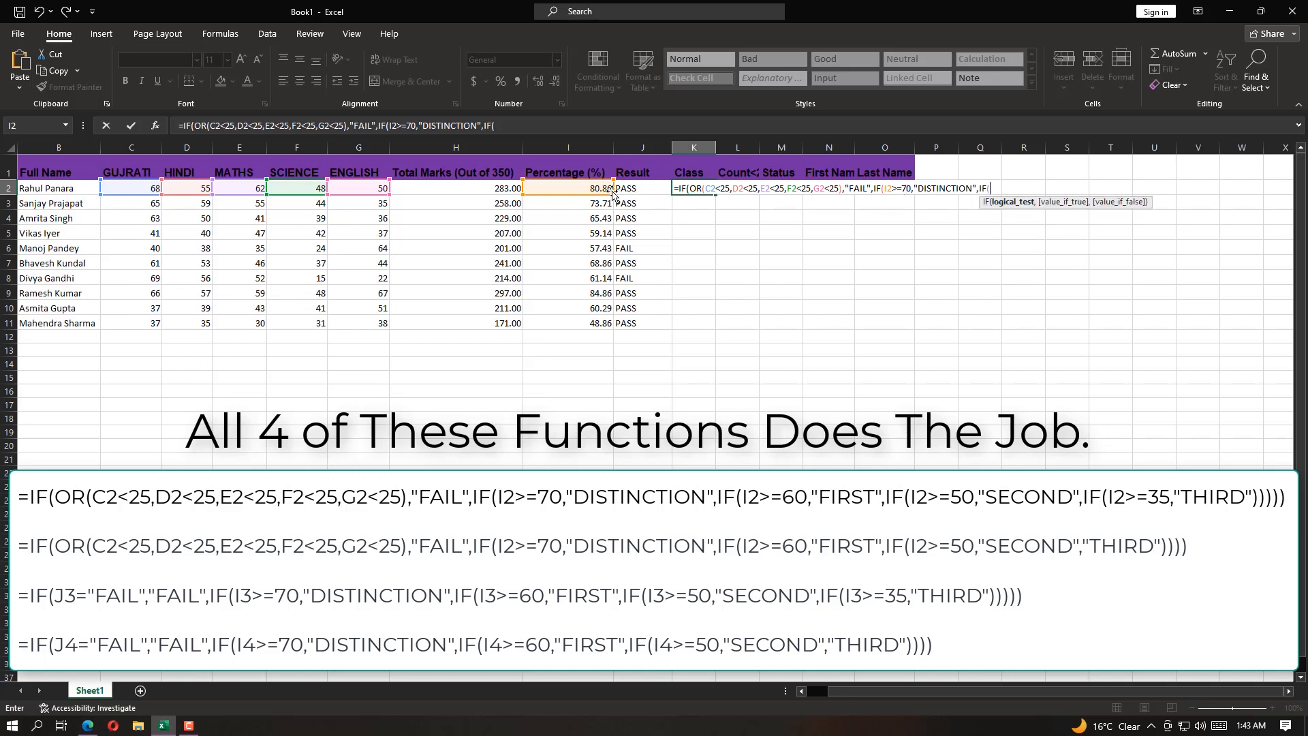
# Nest a further IF in the K2 formula that returns "FIRST" for I2>=60
pyautogui.click(611, 194)
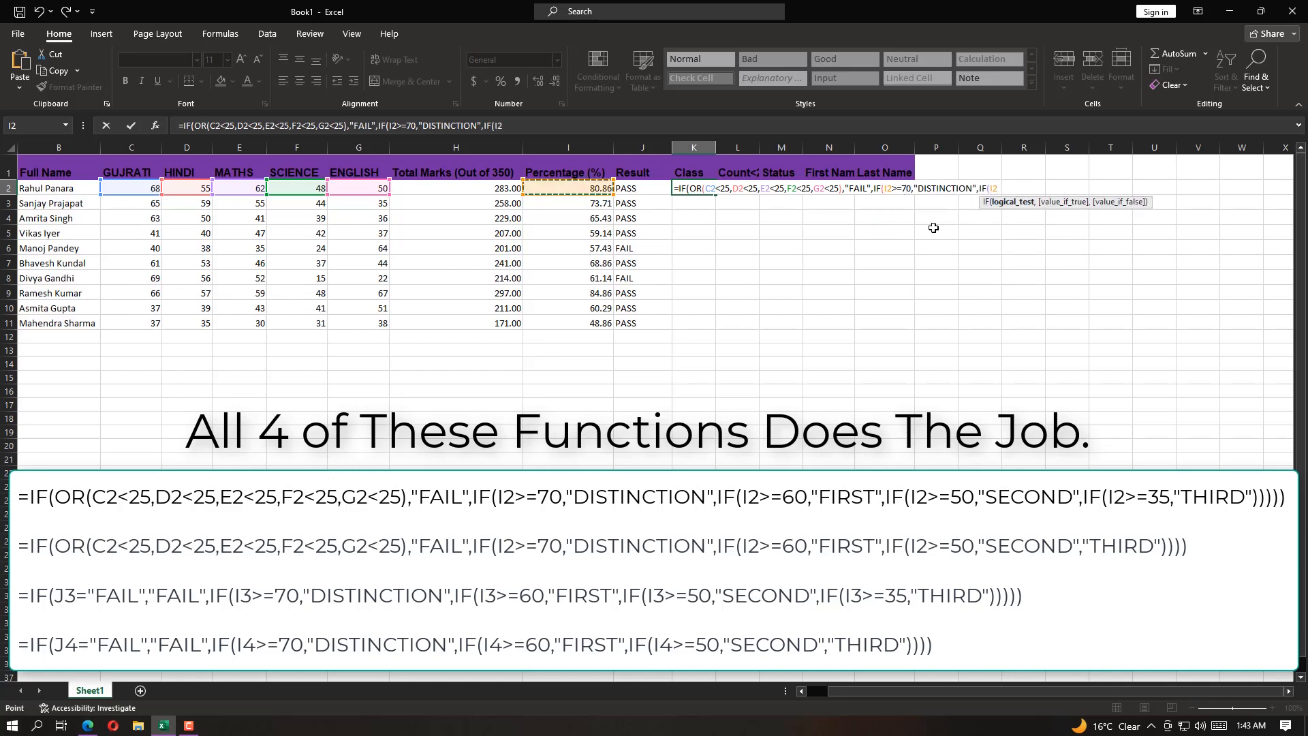
pyautogui.write('>=60')
pyautogui.write(',"FIRST')
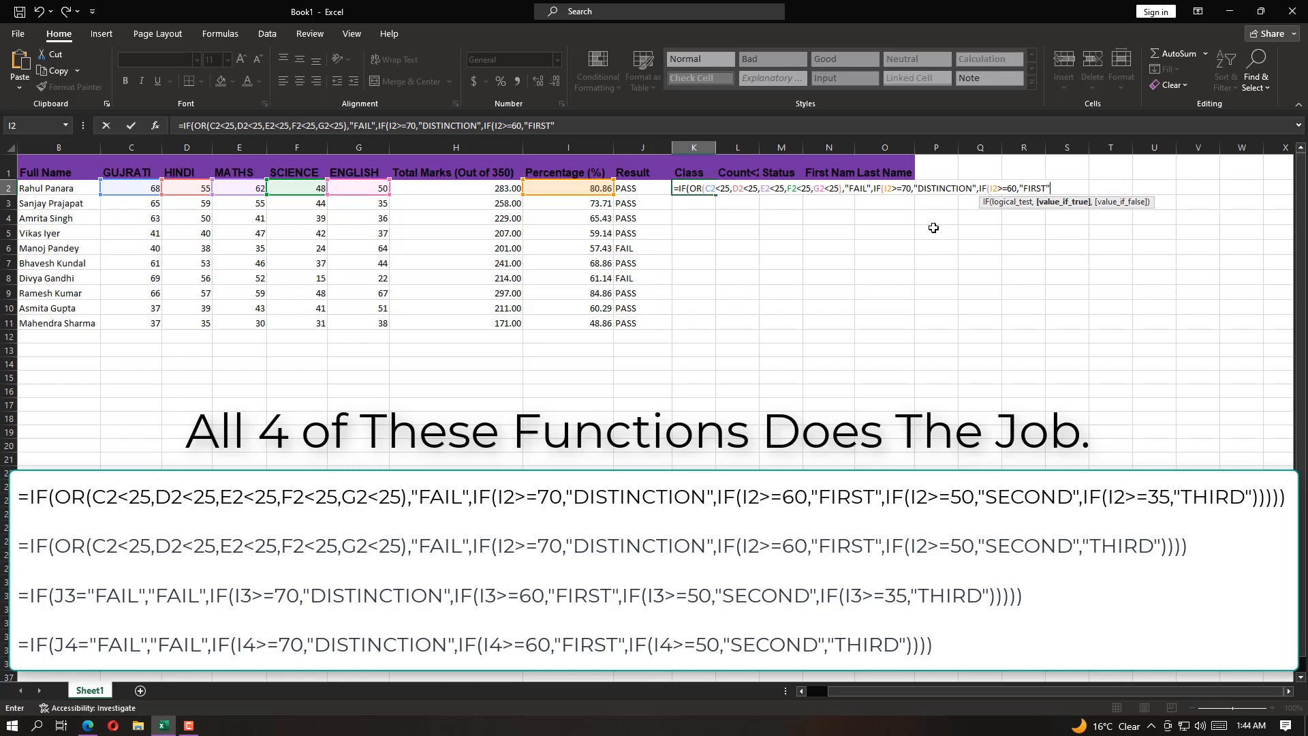
pyautogui.write('",IF')
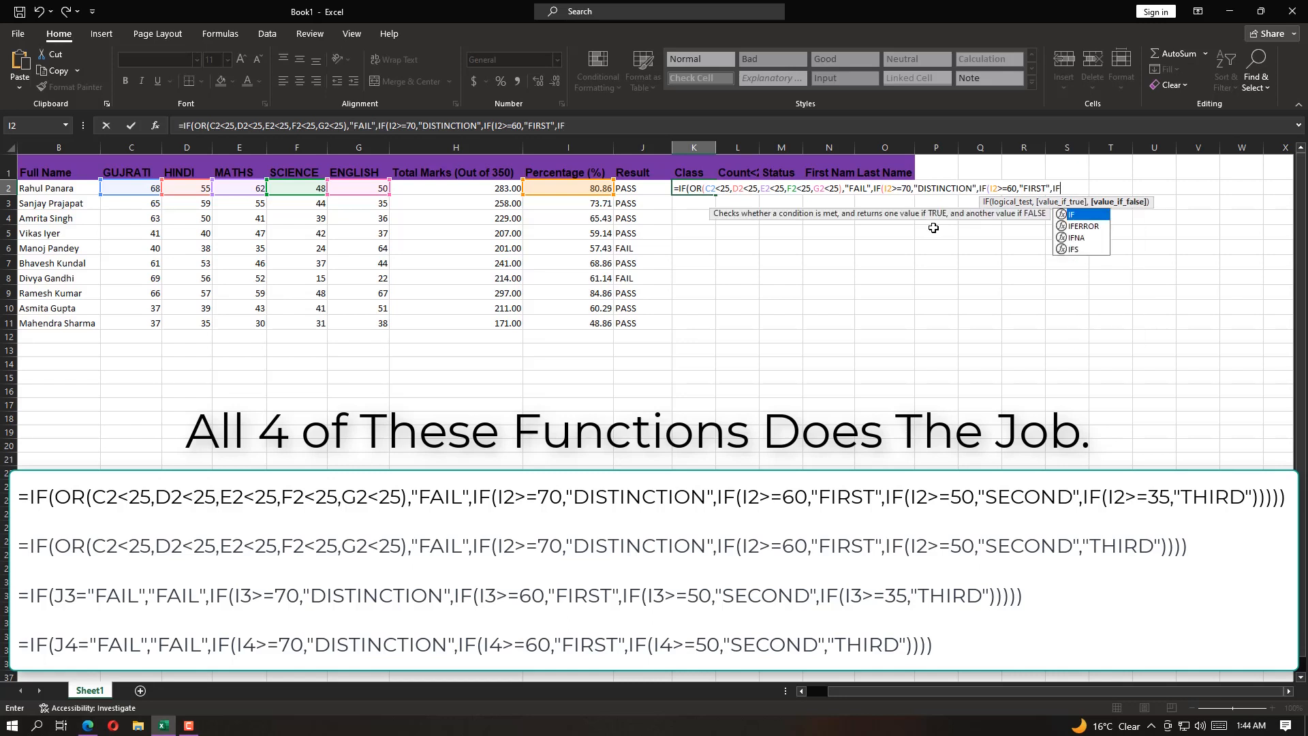
# Nest another IF in the K2 formula that returns "SECOND" for I2>=50, checking the SECOND rule in Question.pdf
pyautogui.click(1067, 189)
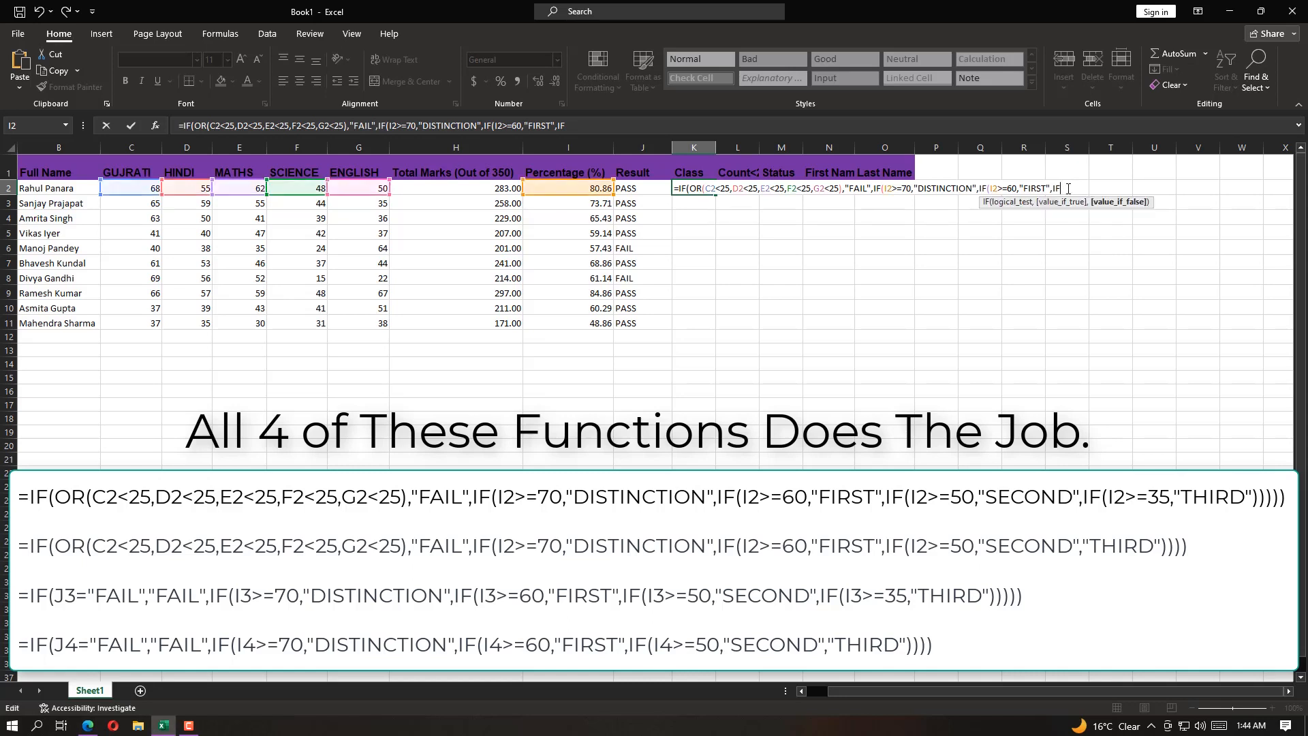
pyautogui.write('(')
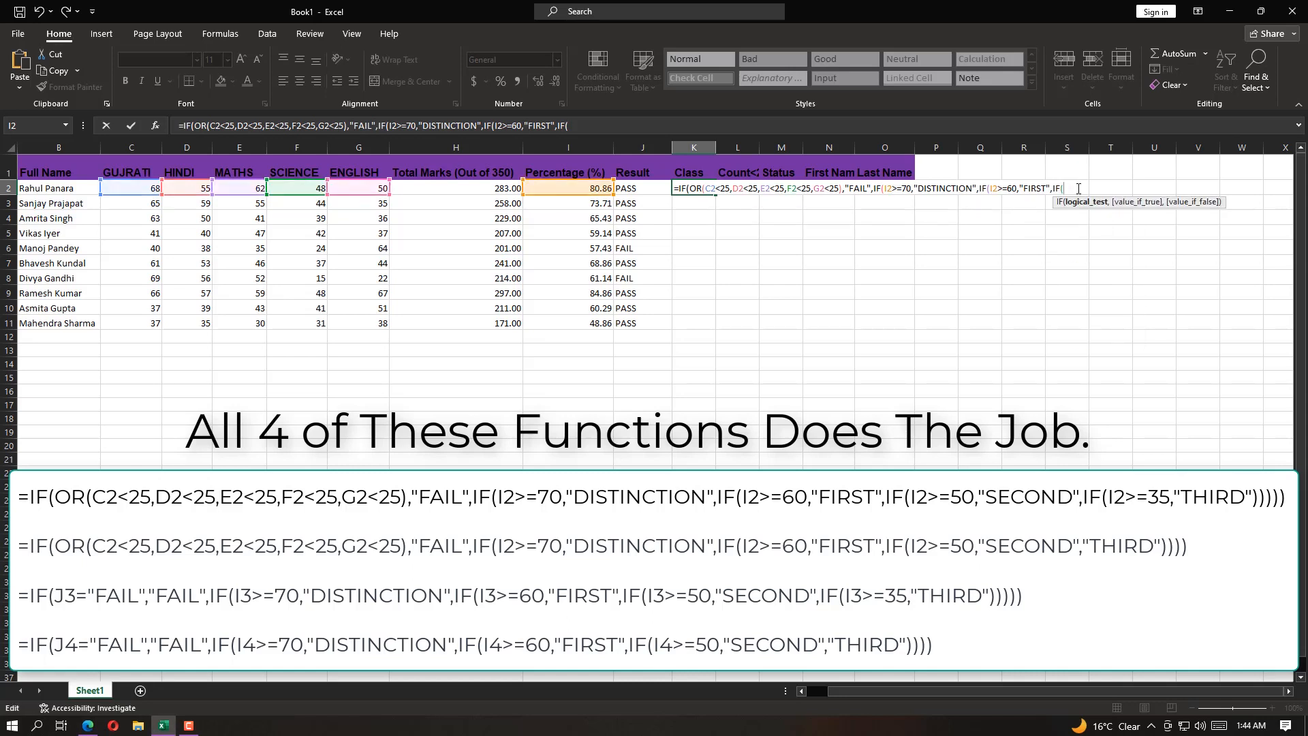
pyautogui.click(594, 189)
pyautogui.write('>=')
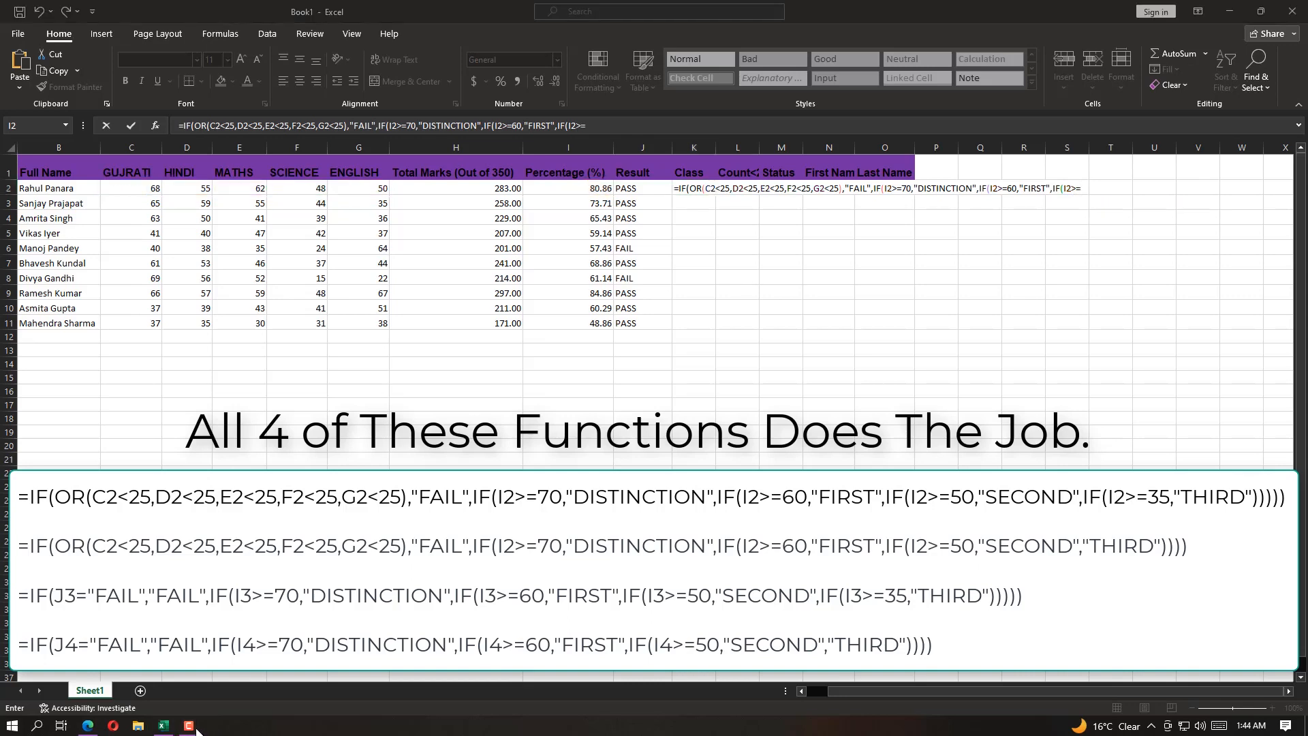
pyautogui.click(87, 726)
pyautogui.moveTo(855, 458); pyautogui.dragTo(1051, 458)
pyautogui.click(556, 83)
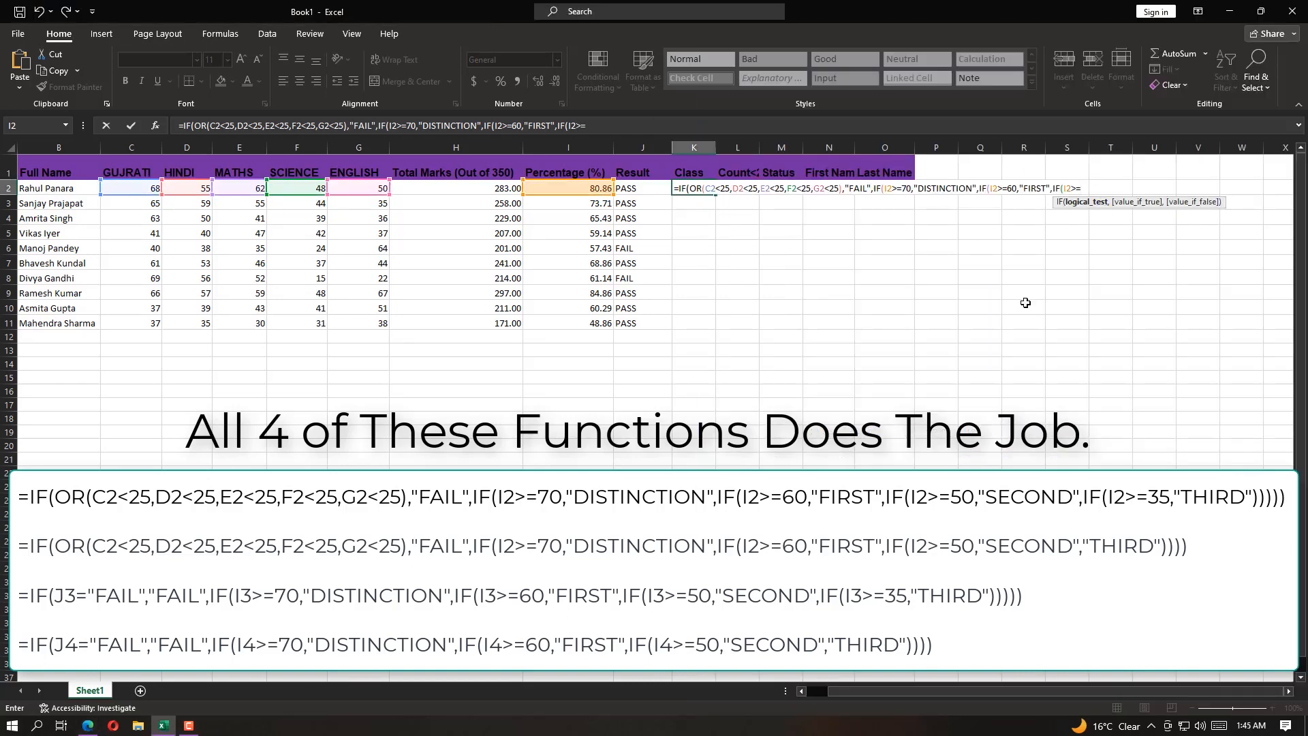
pyautogui.write('50,"SECOND"')
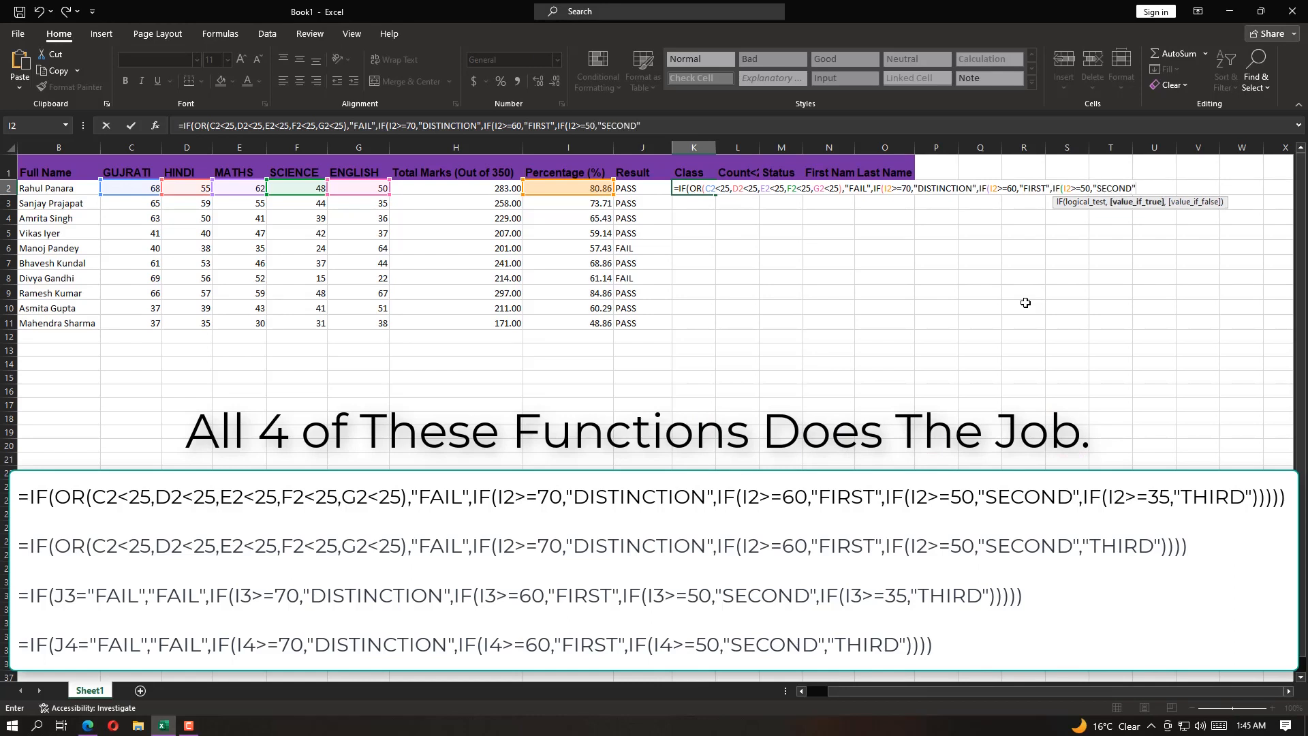
pyautogui.write(',IF(')
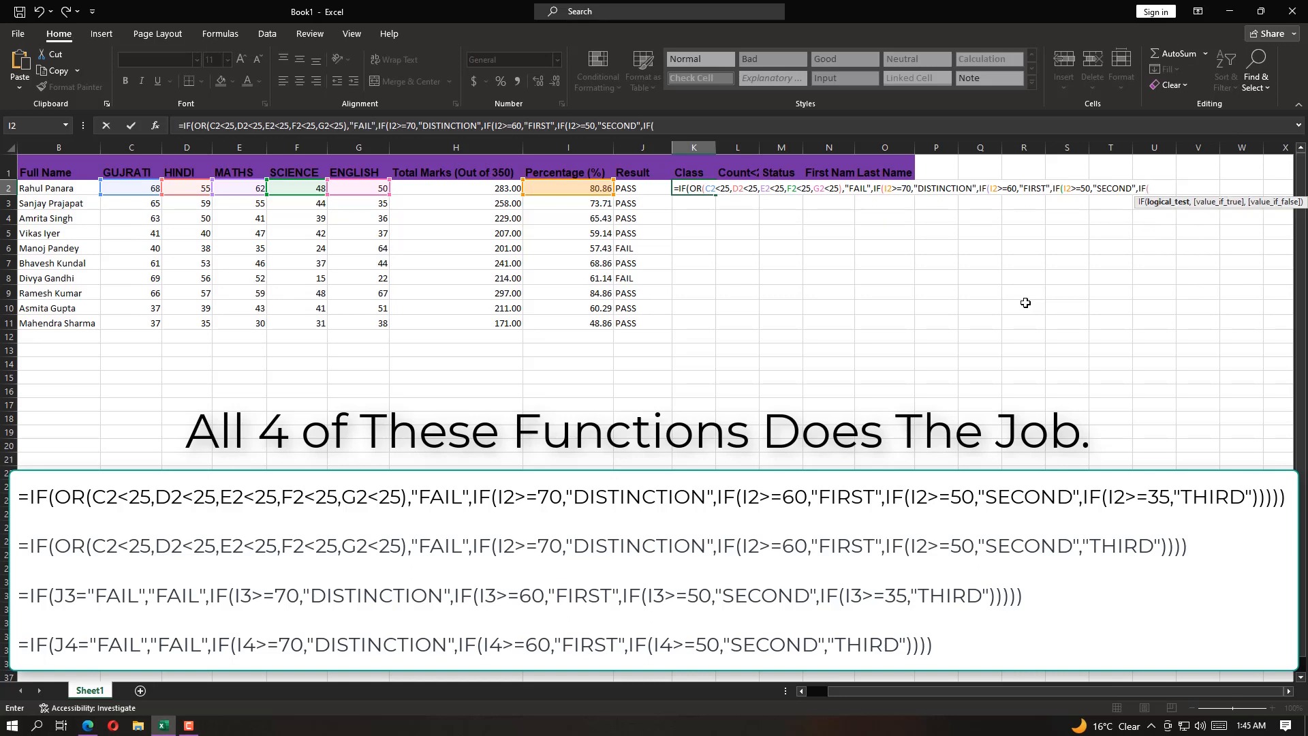
pyautogui.click(595, 199)
pyautogui.write('>=')
pyautogui.click(88, 725)
pyautogui.click(853, 486)
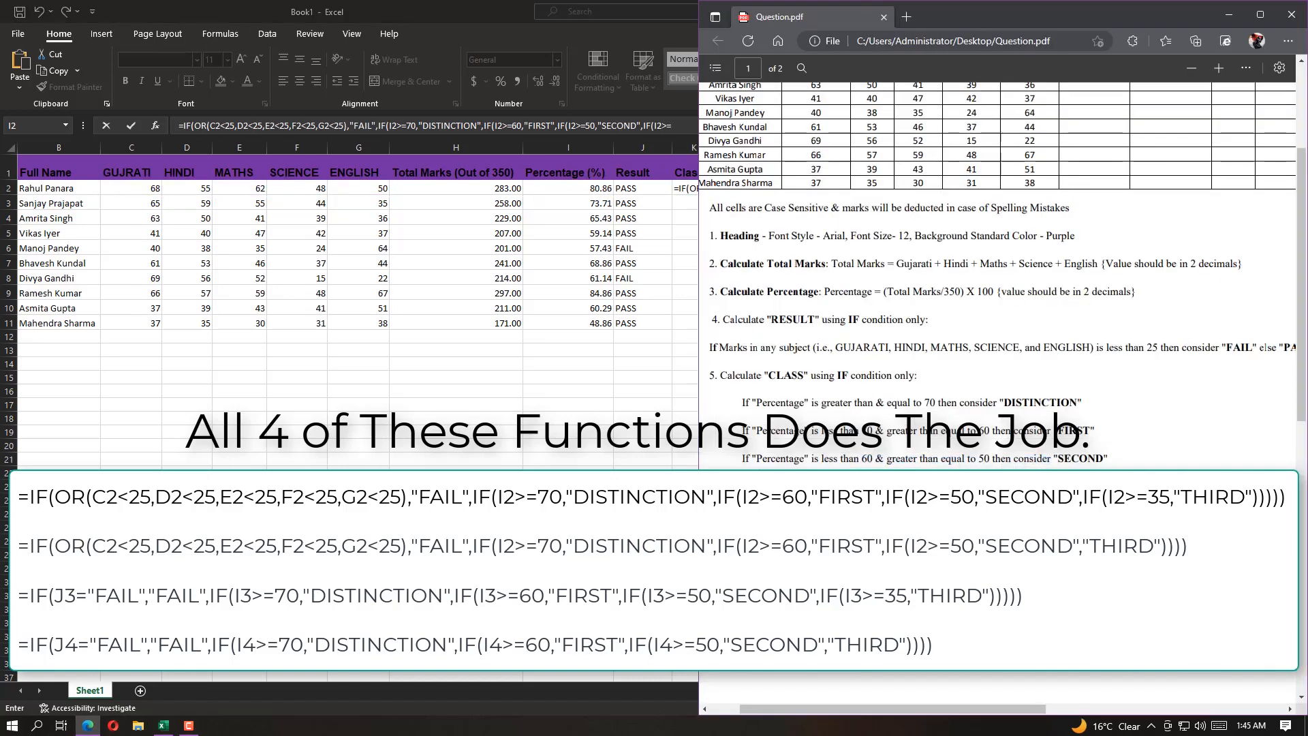
pyautogui.click(1230, 14)
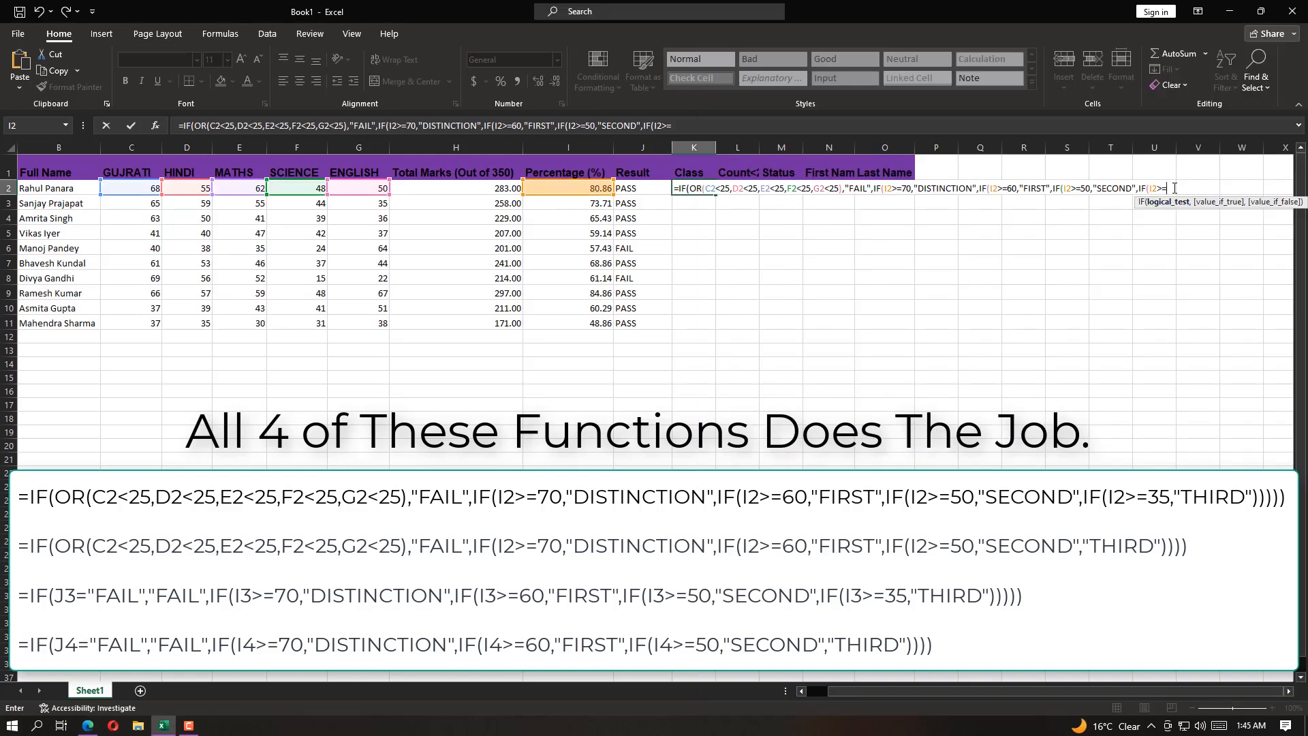
pyautogui.press('BackSpace')
pyautogui.press('BackSpace')
pyautogui.press('BackSpace')
pyautogui.press('BackSpace')
pyautogui.press('BackSpace')
pyautogui.press('BackSpace')
pyautogui.press('BackSpace')
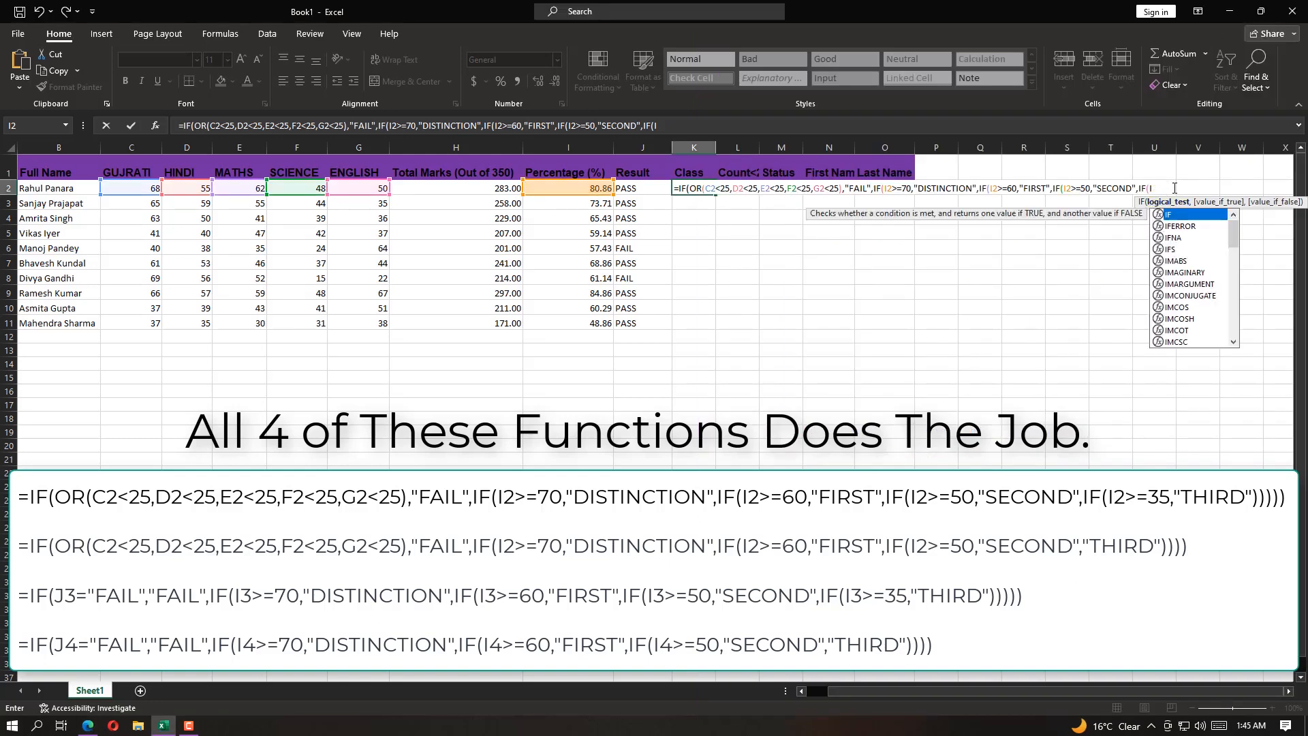
# Finish and enter the K2 formula with "THIRD" as the last false result, and widen column K to fit the class text
pyautogui.write('"T')
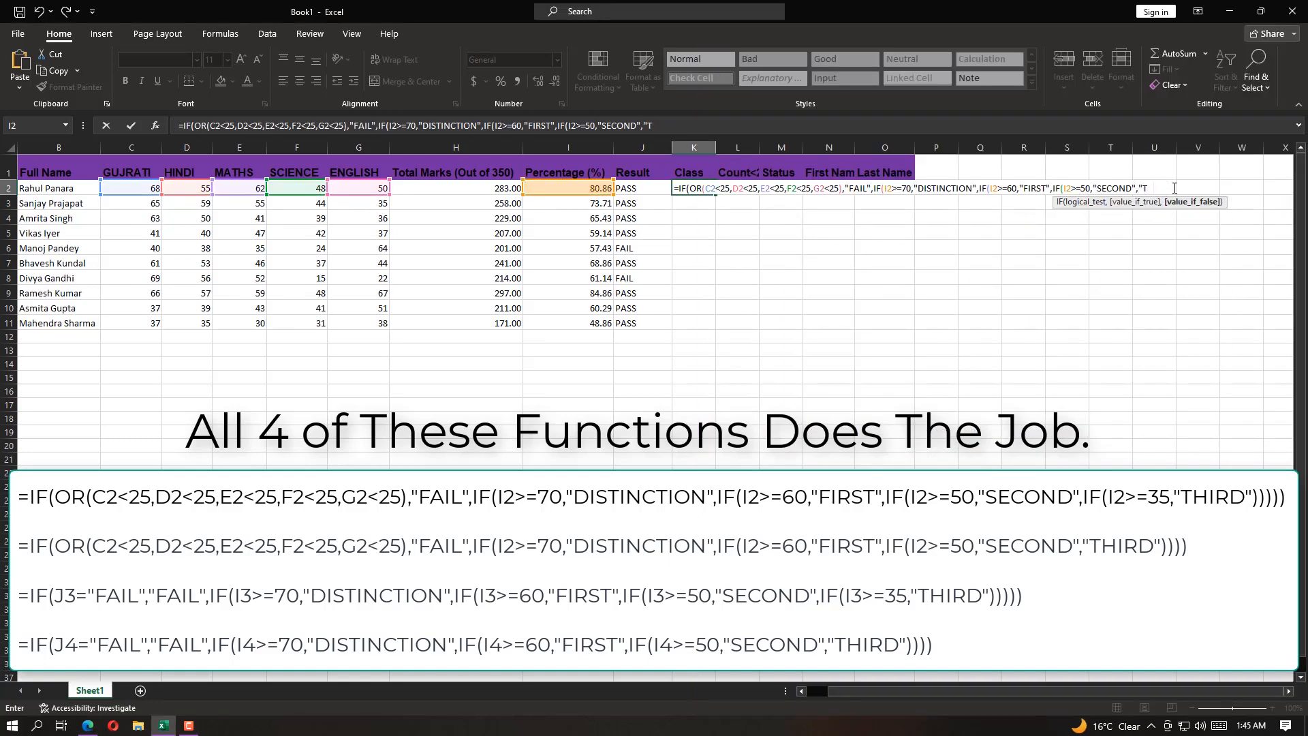
pyautogui.write('HIRD"))))')
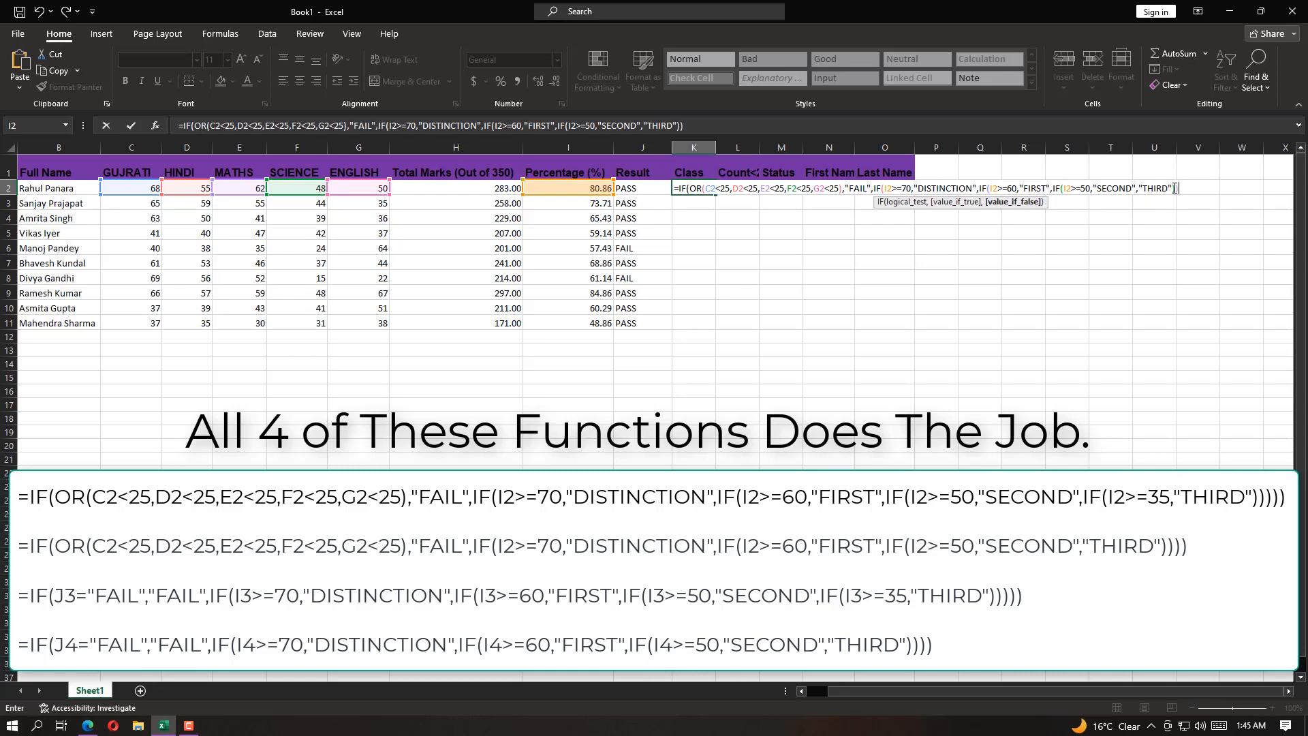
pyautogui.press('Return')
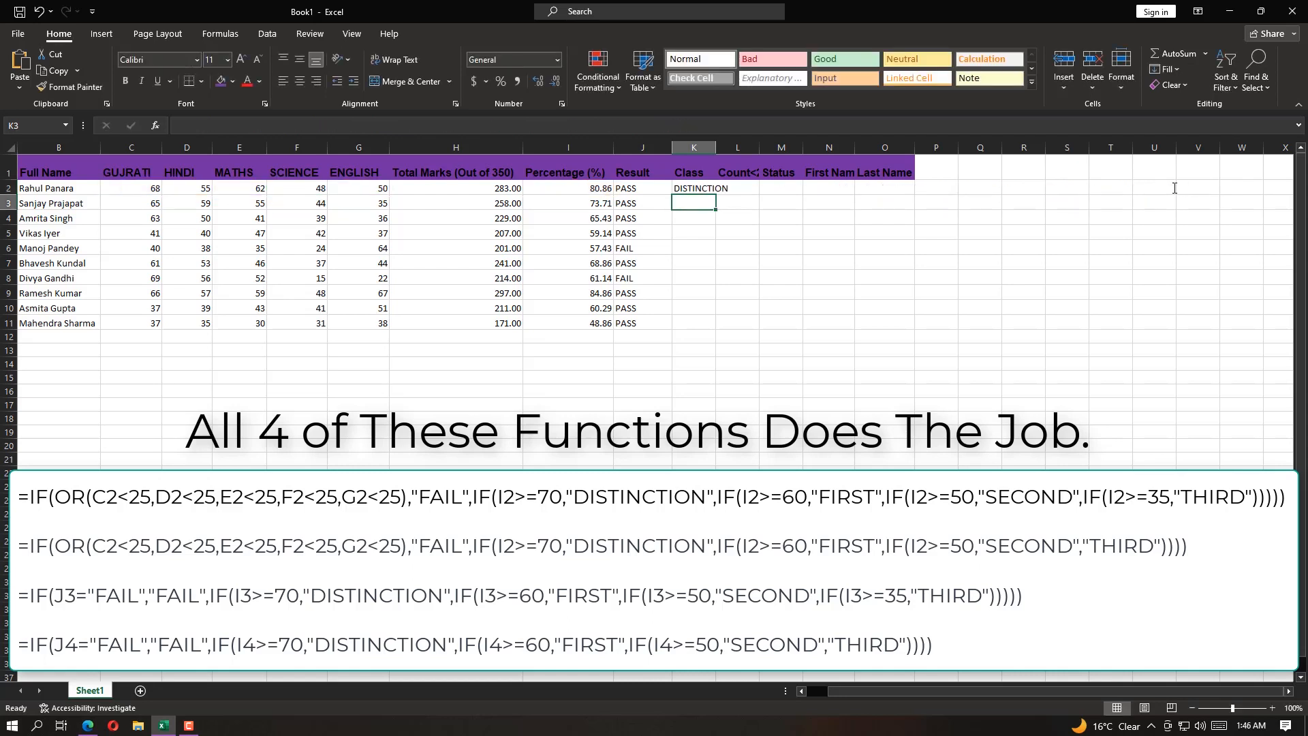
pyautogui.moveTo(718, 149); pyautogui.dragTo(736, 150)
# Fill the K2 class formula down to K11, and undo the fill
pyautogui.click(724, 189)
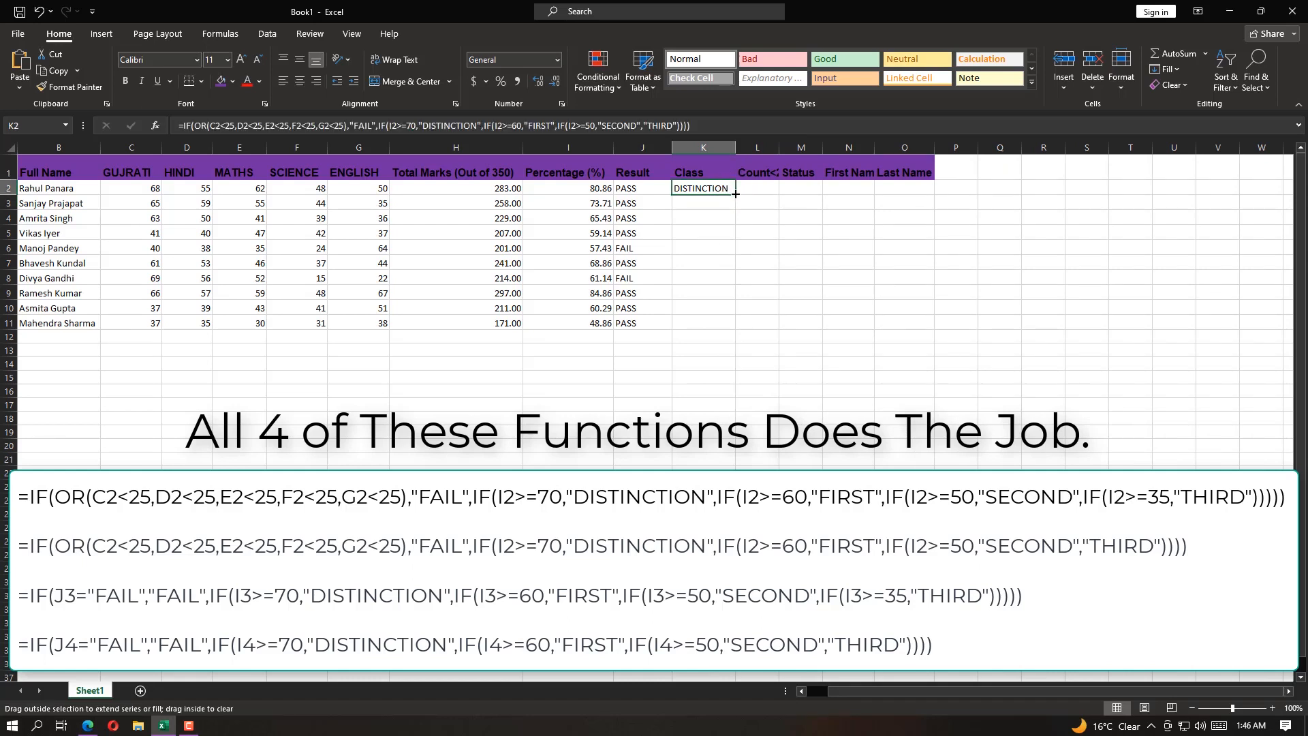
pyautogui.moveTo(735, 198); pyautogui.dragTo(733, 328)
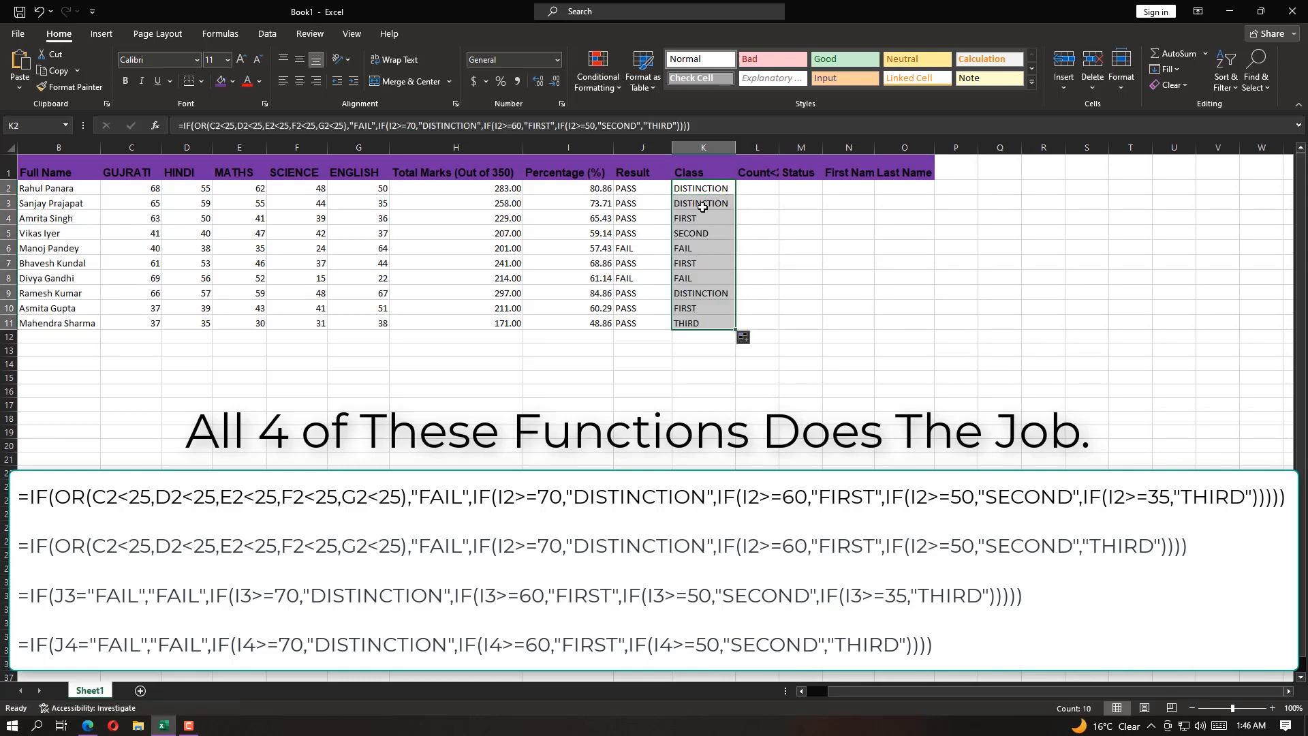
pyautogui.moveTo(190, 727)
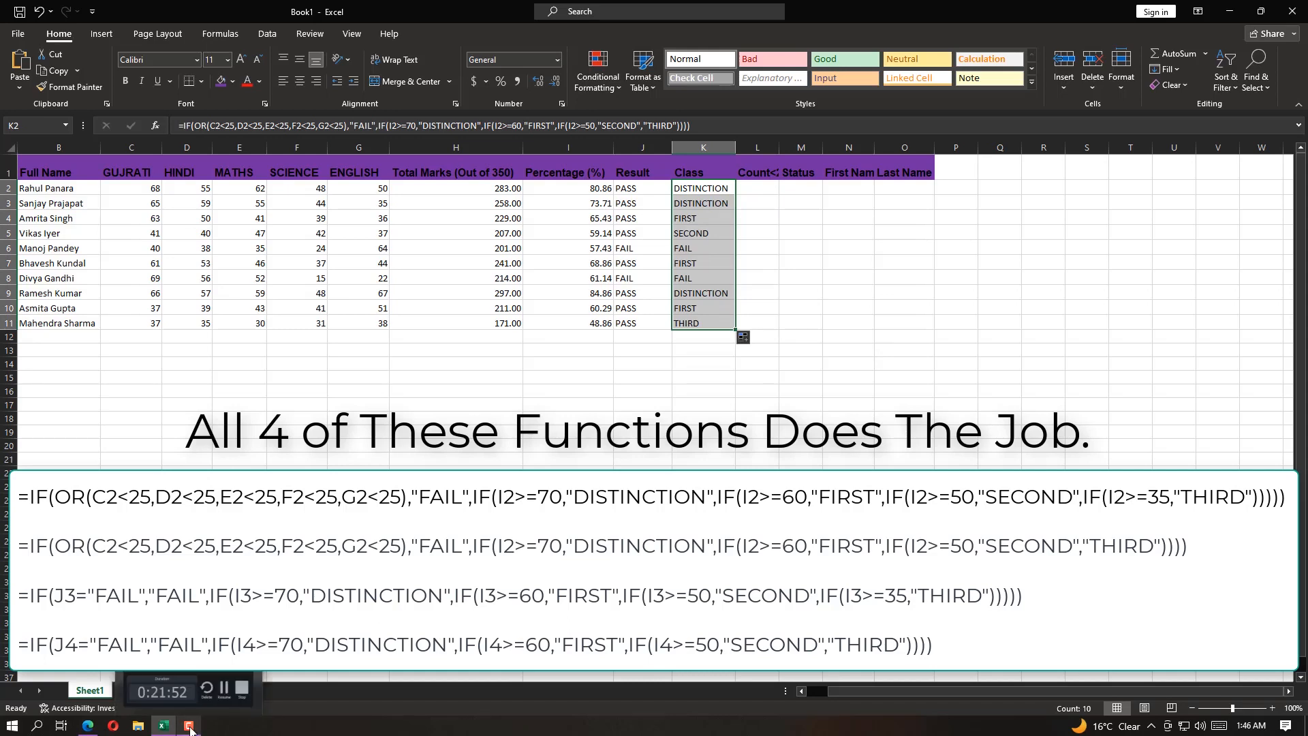
pyautogui.click(706, 310)
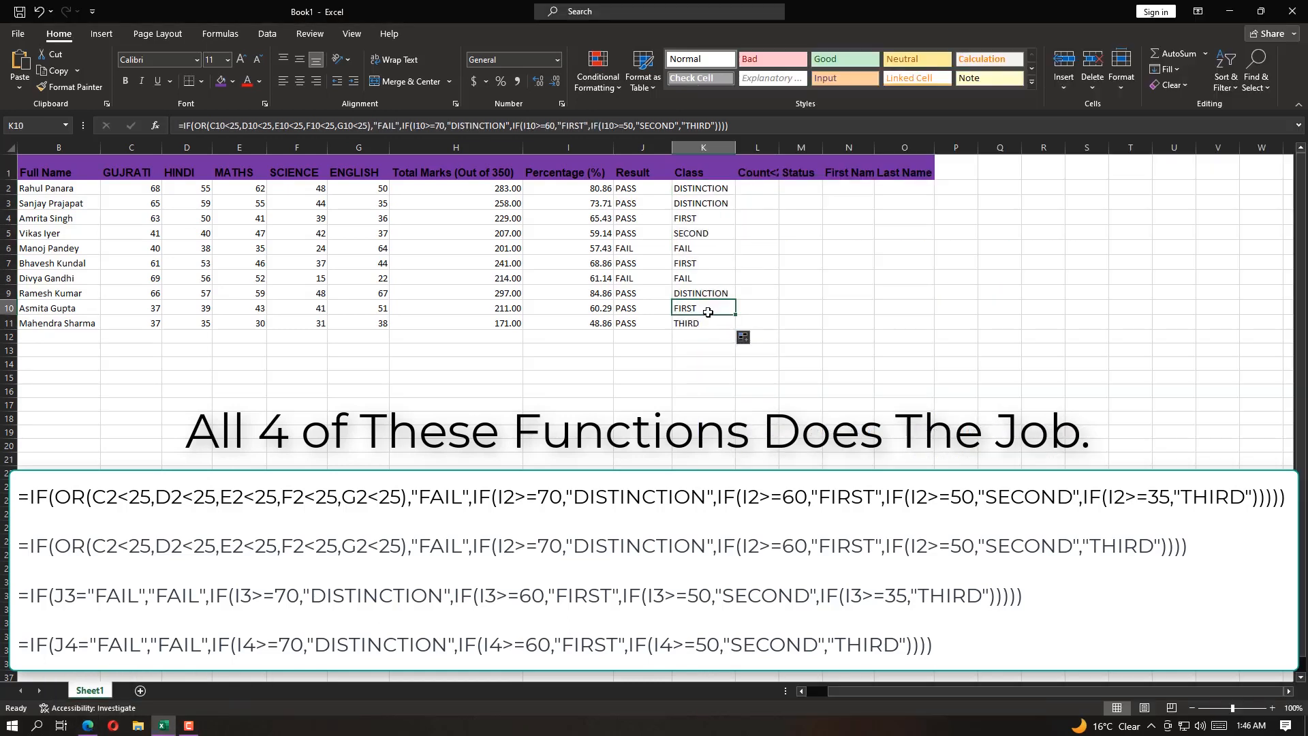
pyautogui.click(39, 17)
# Replace the final "THIRD" argument in the K2 formula with a nested IF(I2>=35,"THIRD"), closing all five IF functions
pyautogui.doubleClick(709, 188)
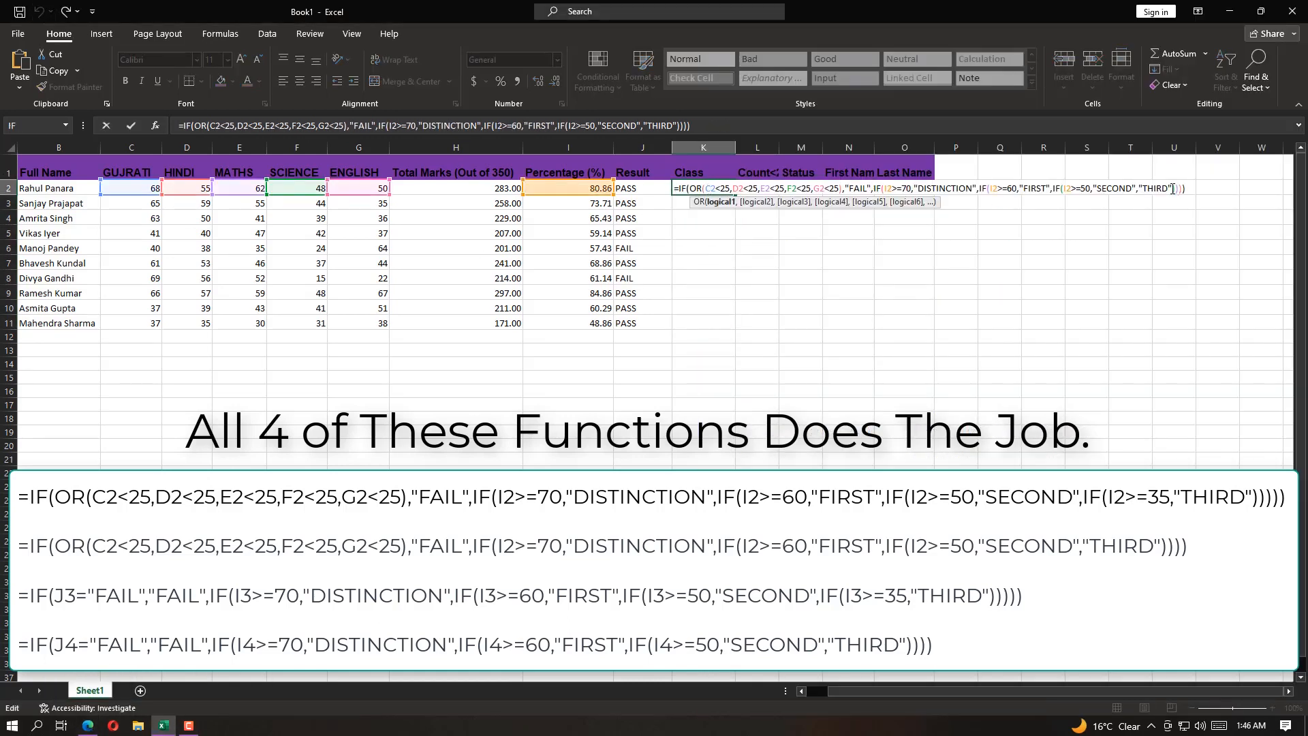
pyautogui.press('BackSpace')
pyautogui.press('BackSpace')
pyautogui.press('BackSpace')
pyautogui.press('BackSpace')
pyautogui.press('BackSpace')
pyautogui.press('BackSpace')
pyautogui.press('BackSpace')
pyautogui.press('BackSpace')
pyautogui.press('BackSpace')
pyautogui.press('BackSpace')
pyautogui.press('BackSpace')
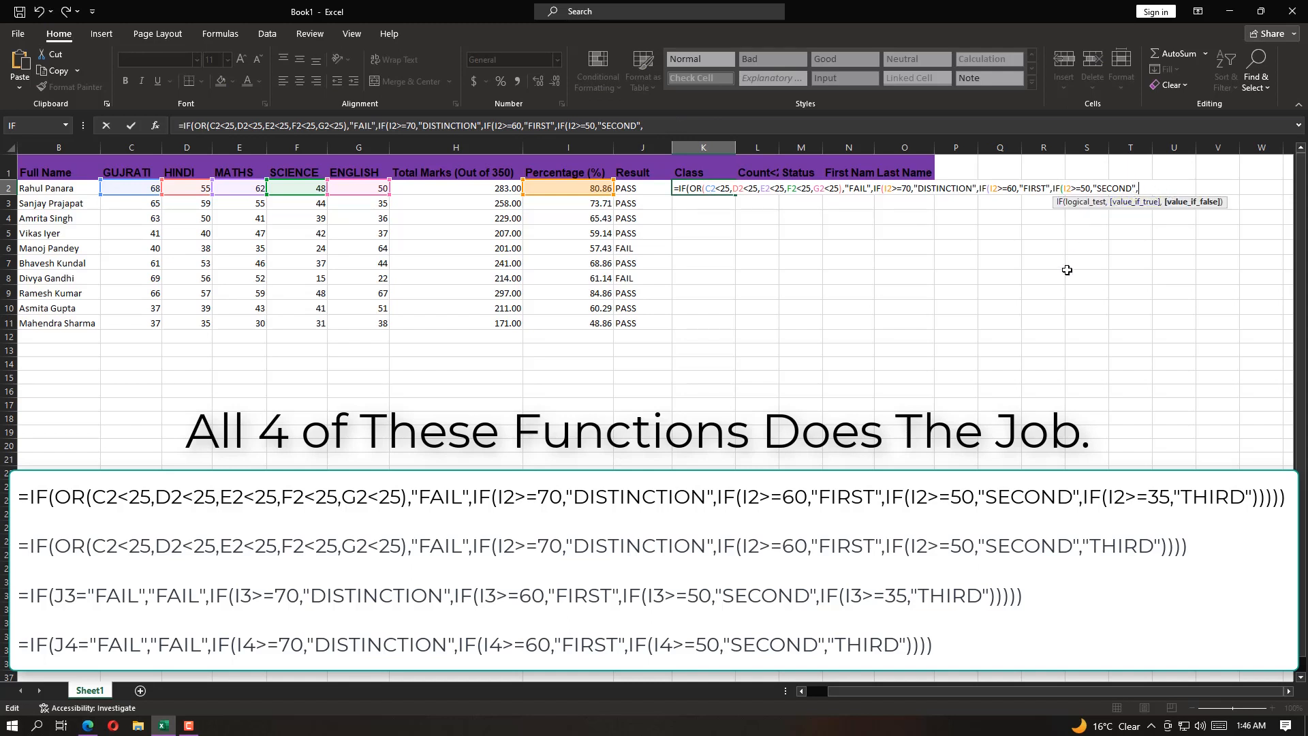
pyautogui.write('IF(')
pyautogui.press('Left')
pyautogui.press('Left')
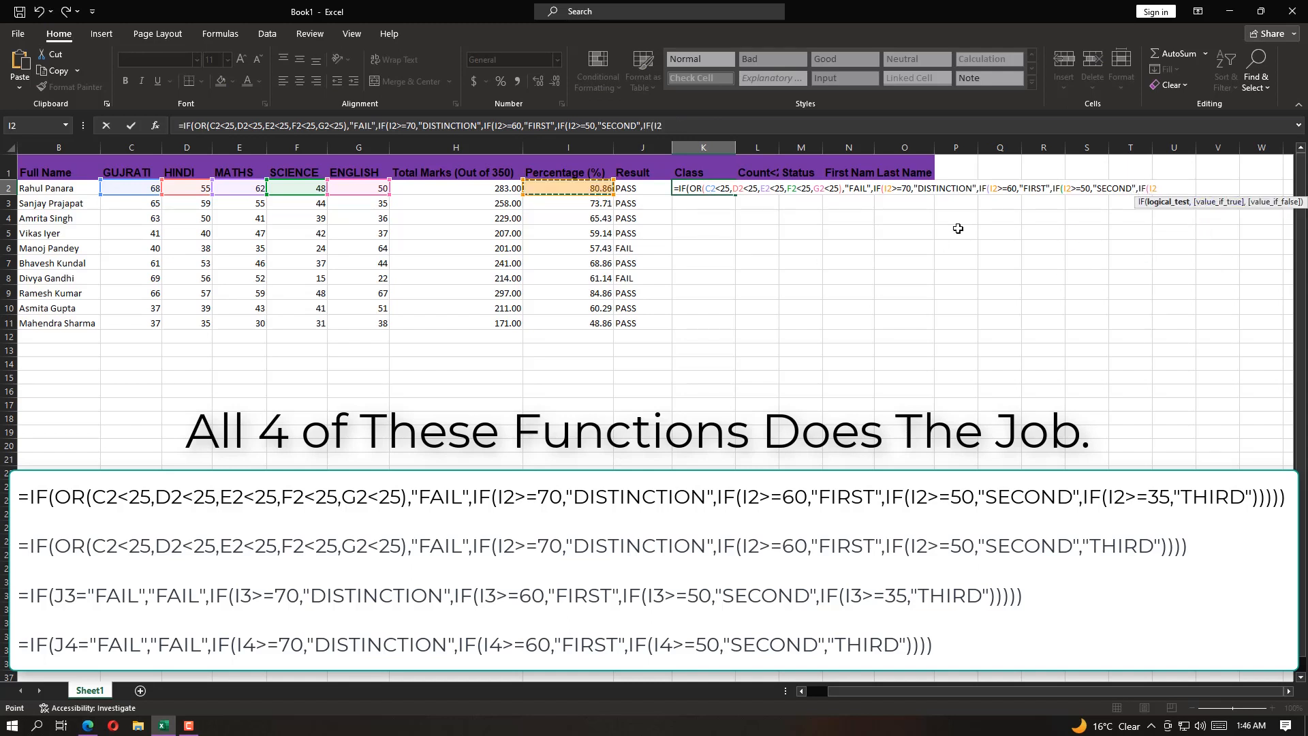
pyautogui.write('>=35')
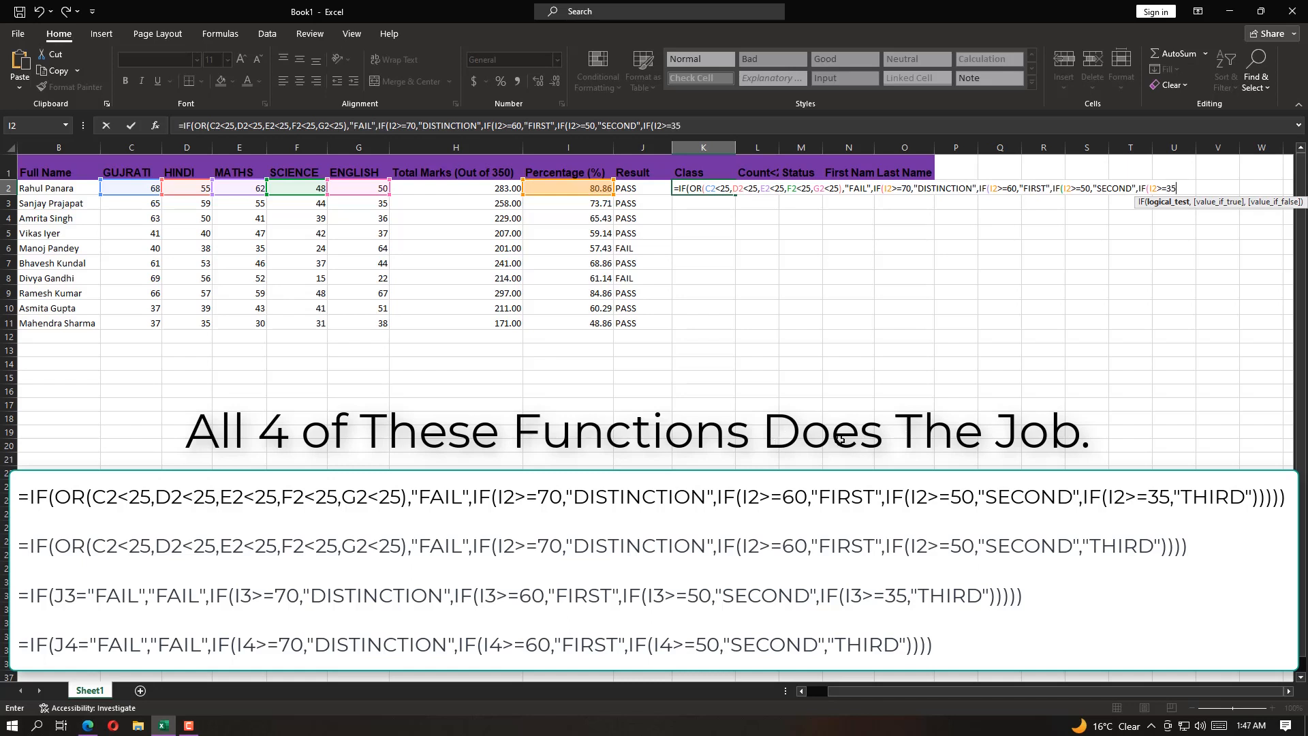
pyautogui.write(',"THIRD')
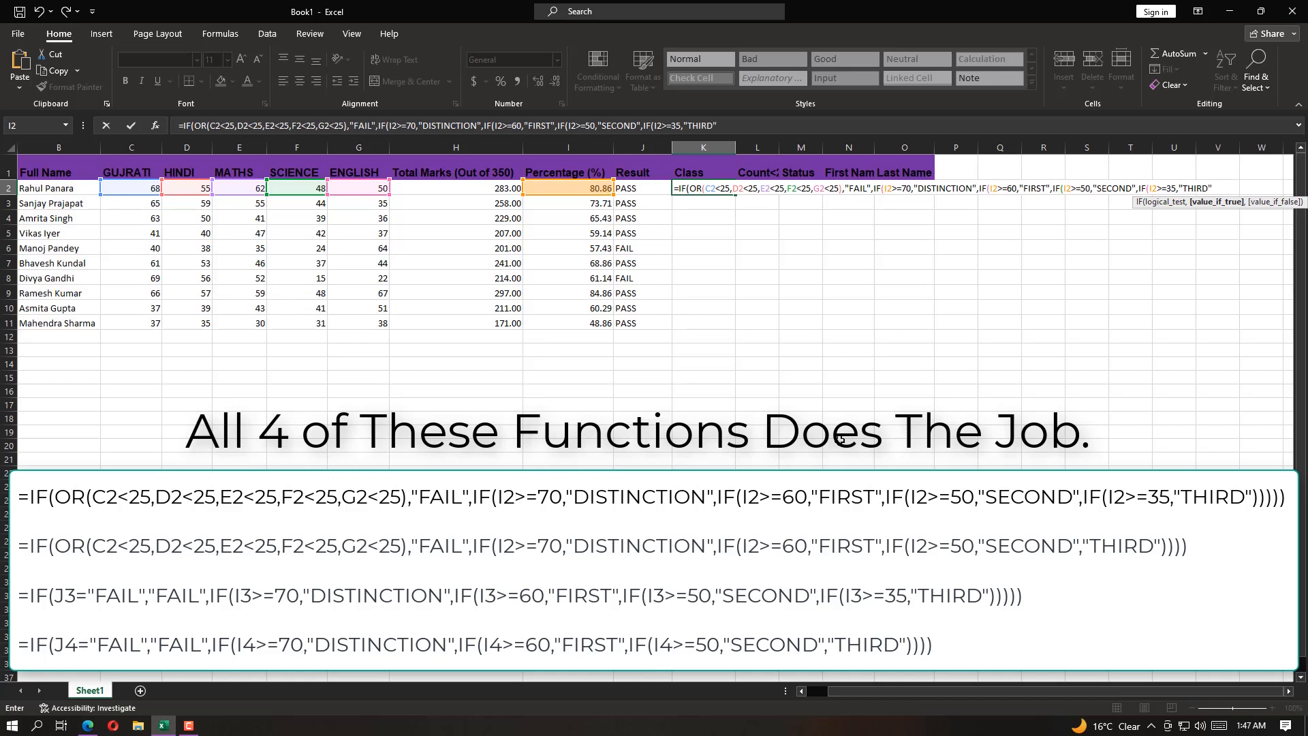
pyautogui.write('"))')
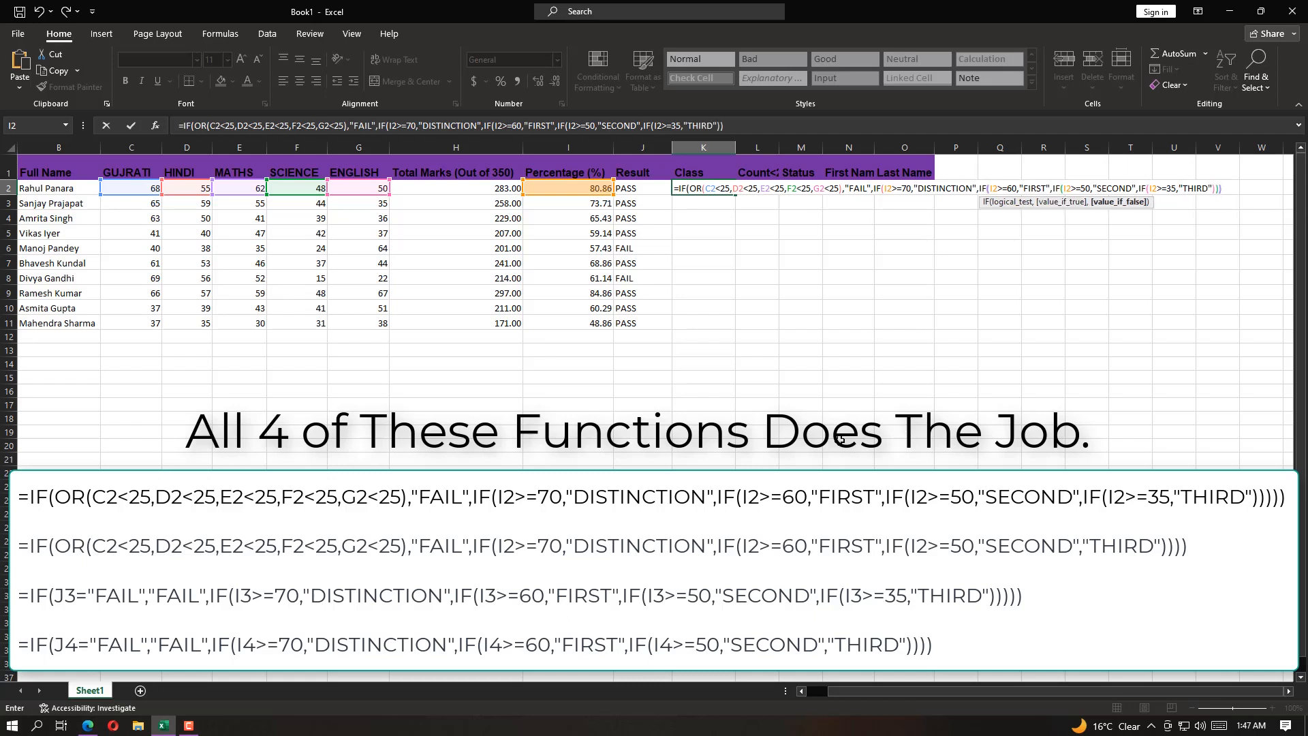
pyautogui.write(')))')
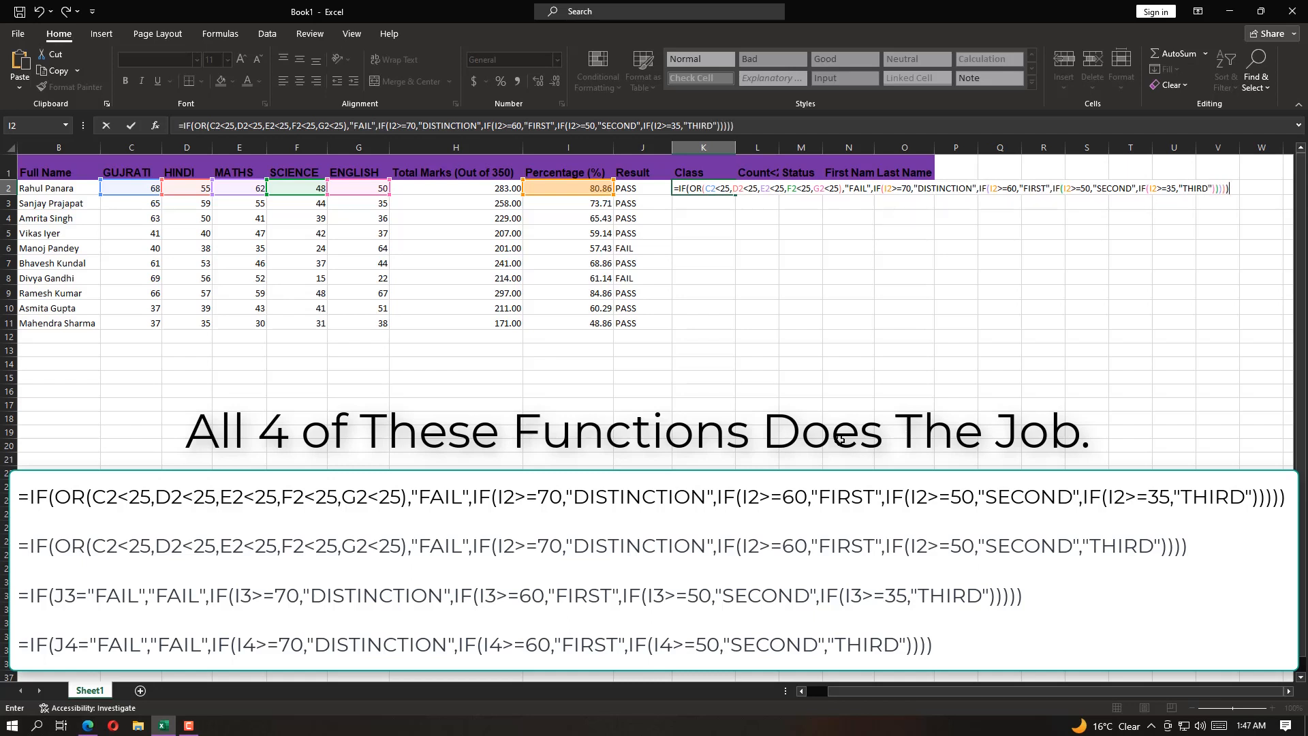
pyautogui.press('Return')
# Fill the revised class formula from K2 down to K11
pyautogui.click(709, 191)
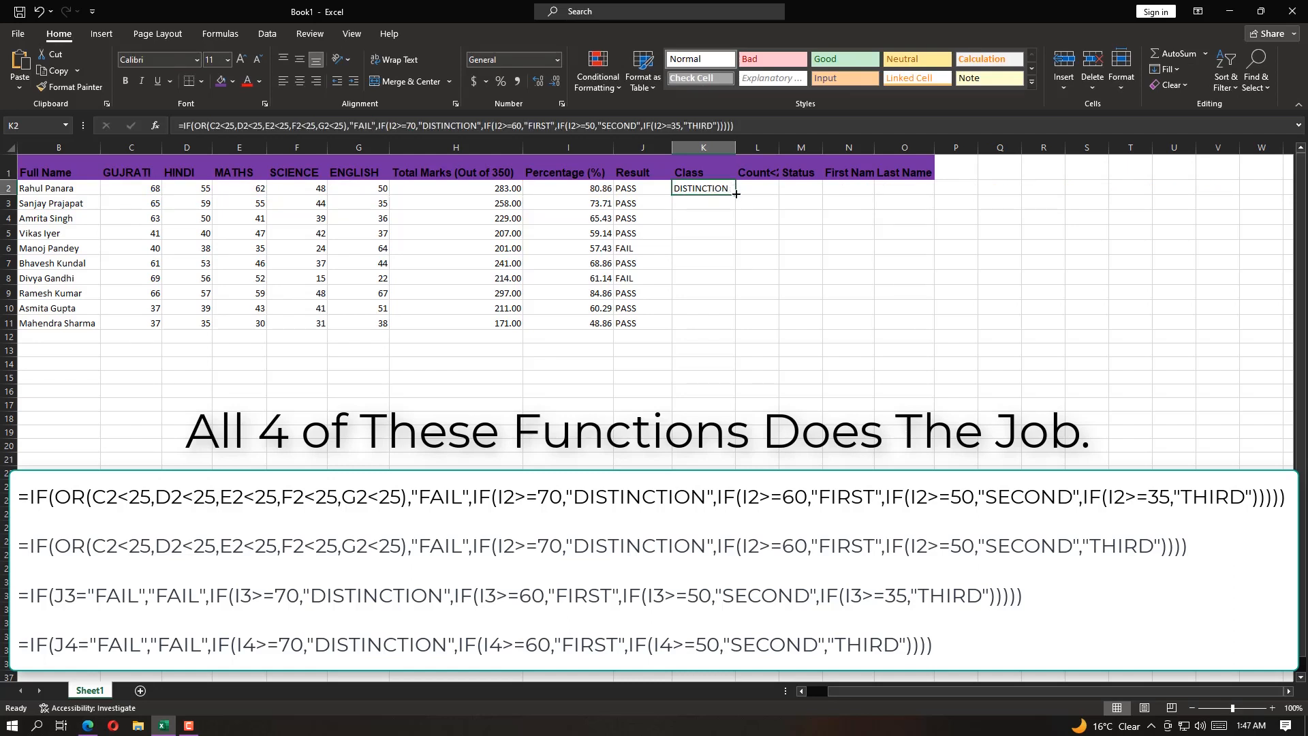
pyautogui.moveTo(736, 194); pyautogui.dragTo(736, 330)
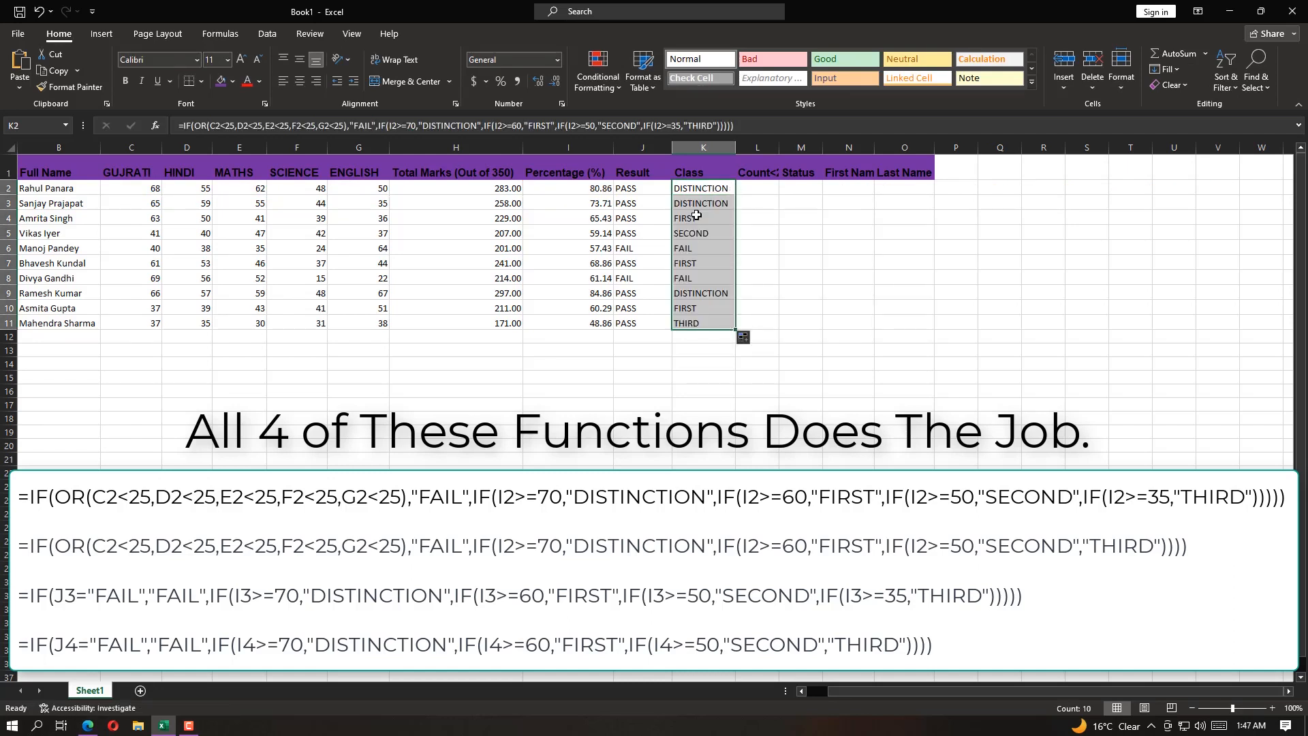
pyautogui.click(693, 289)
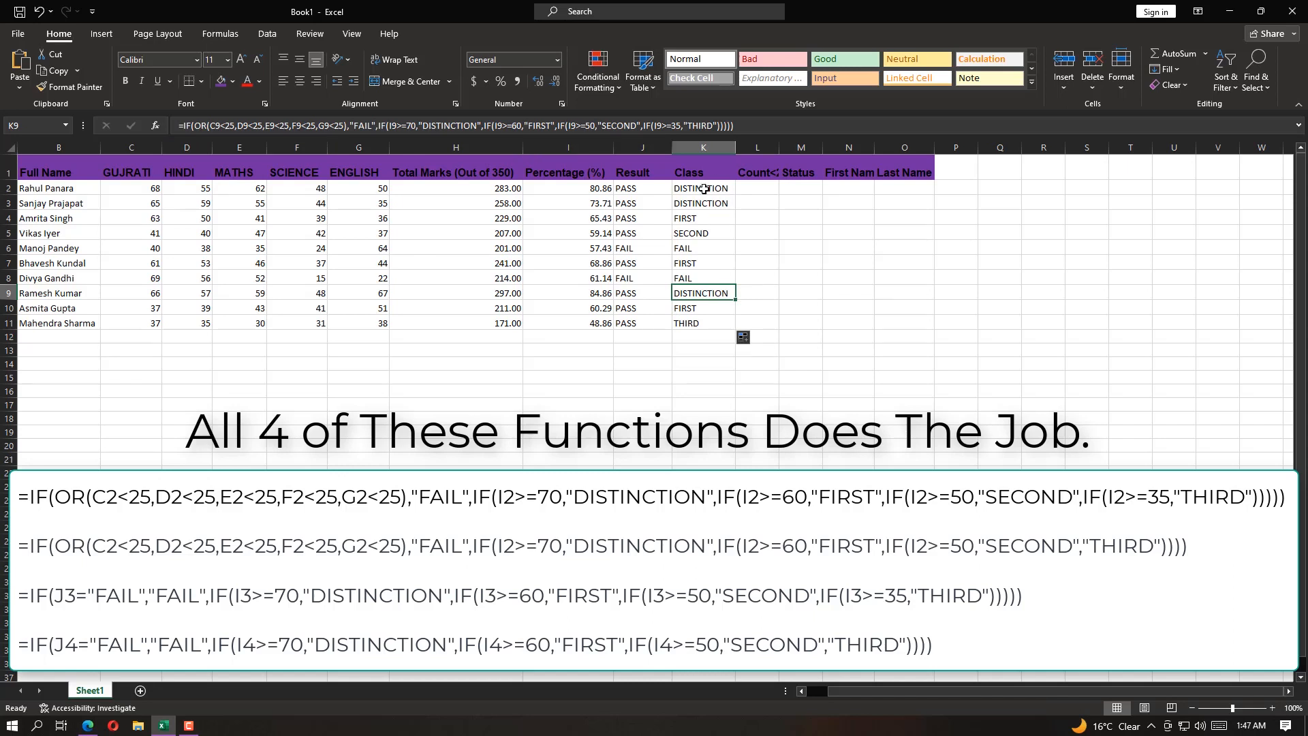
# Undo the class fill below K2, and start a K3 formula with =IF(J3="FAIL","FAIL", based on the Result column
pyautogui.click(39, 12)
pyautogui.click(712, 204)
pyautogui.write('=IF')
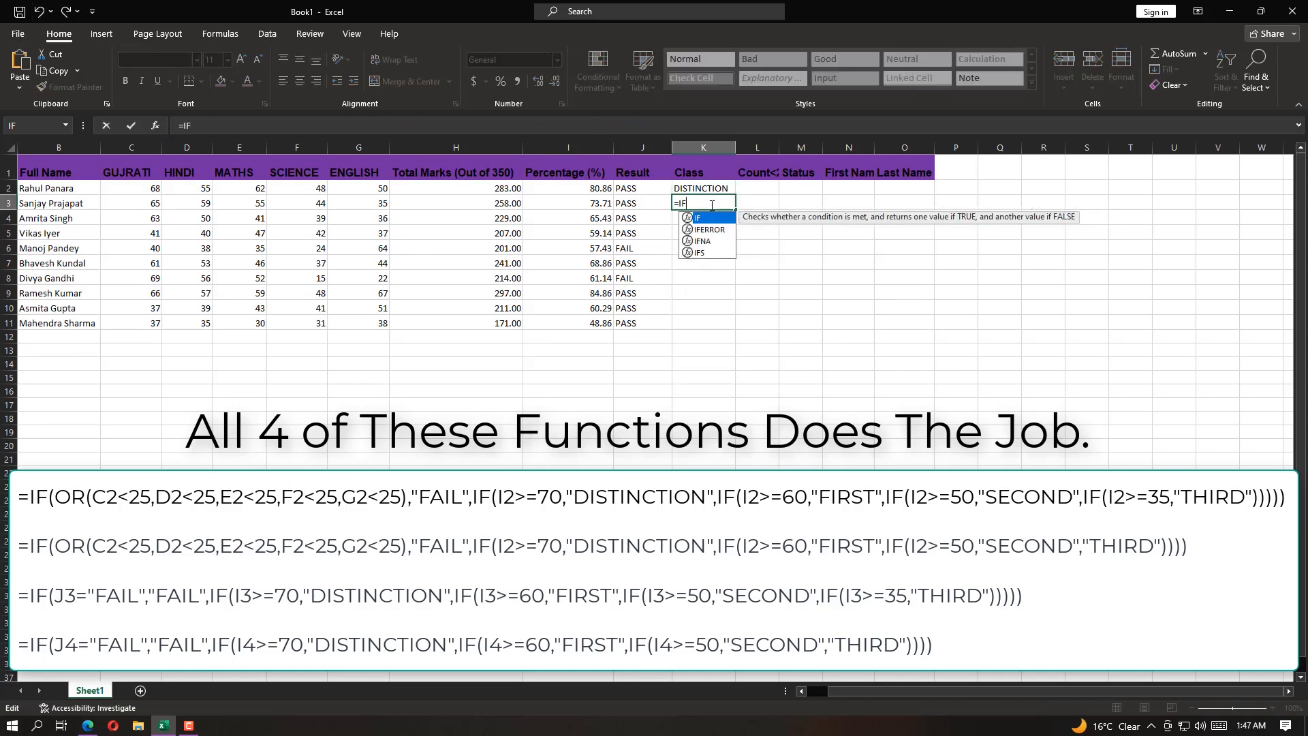
pyautogui.write('(')
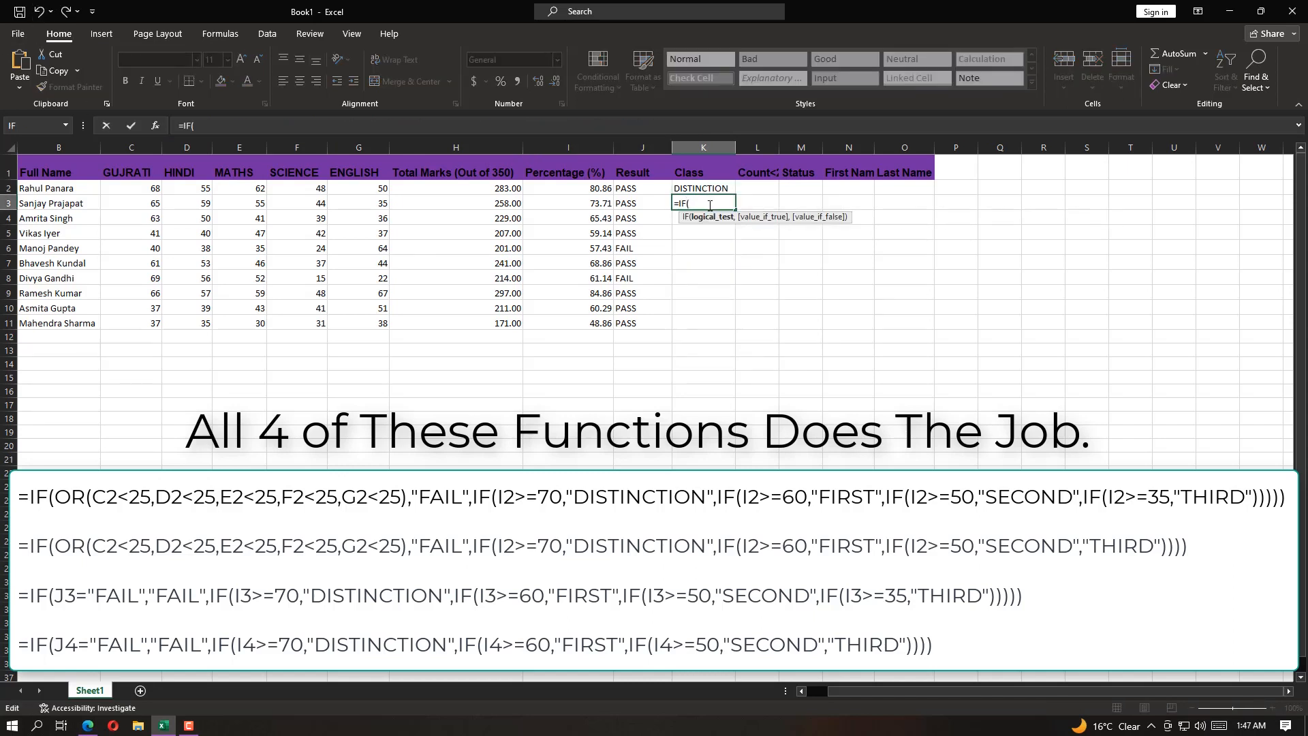
pyautogui.click(630, 203)
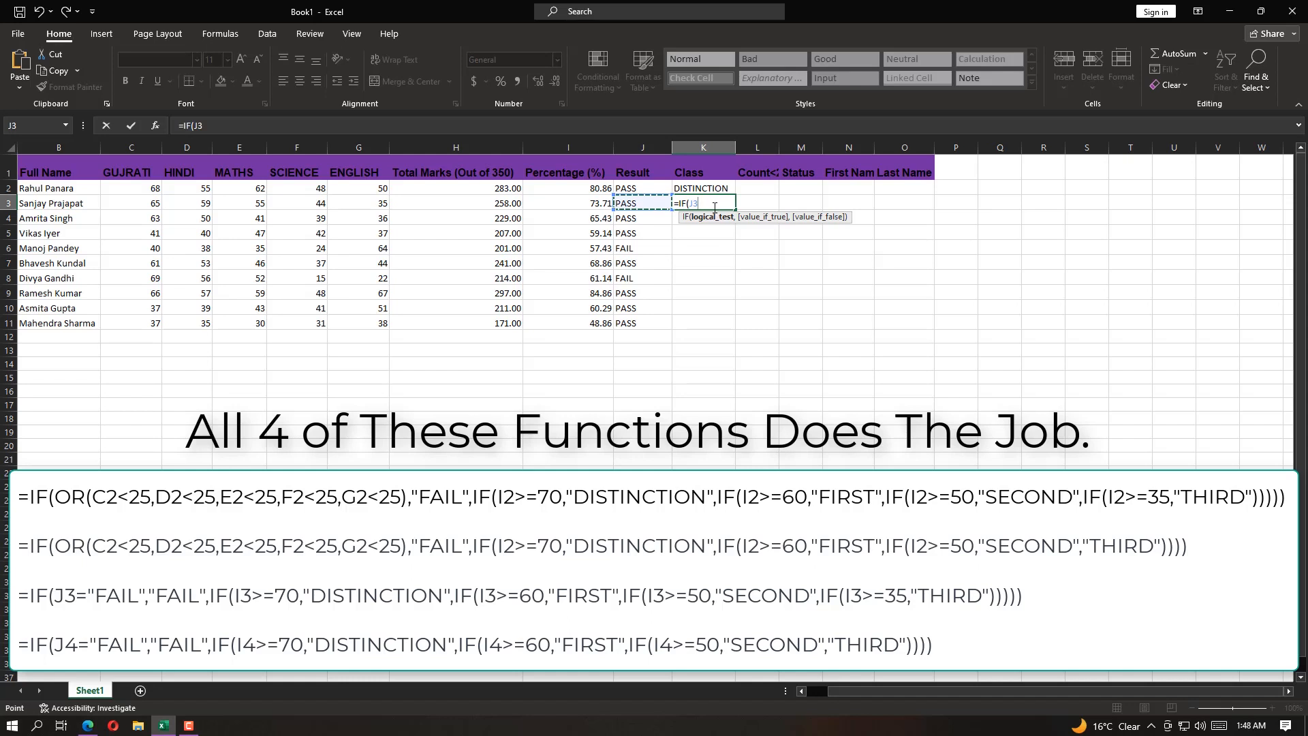
pyautogui.write('="FAIL","FAIL')
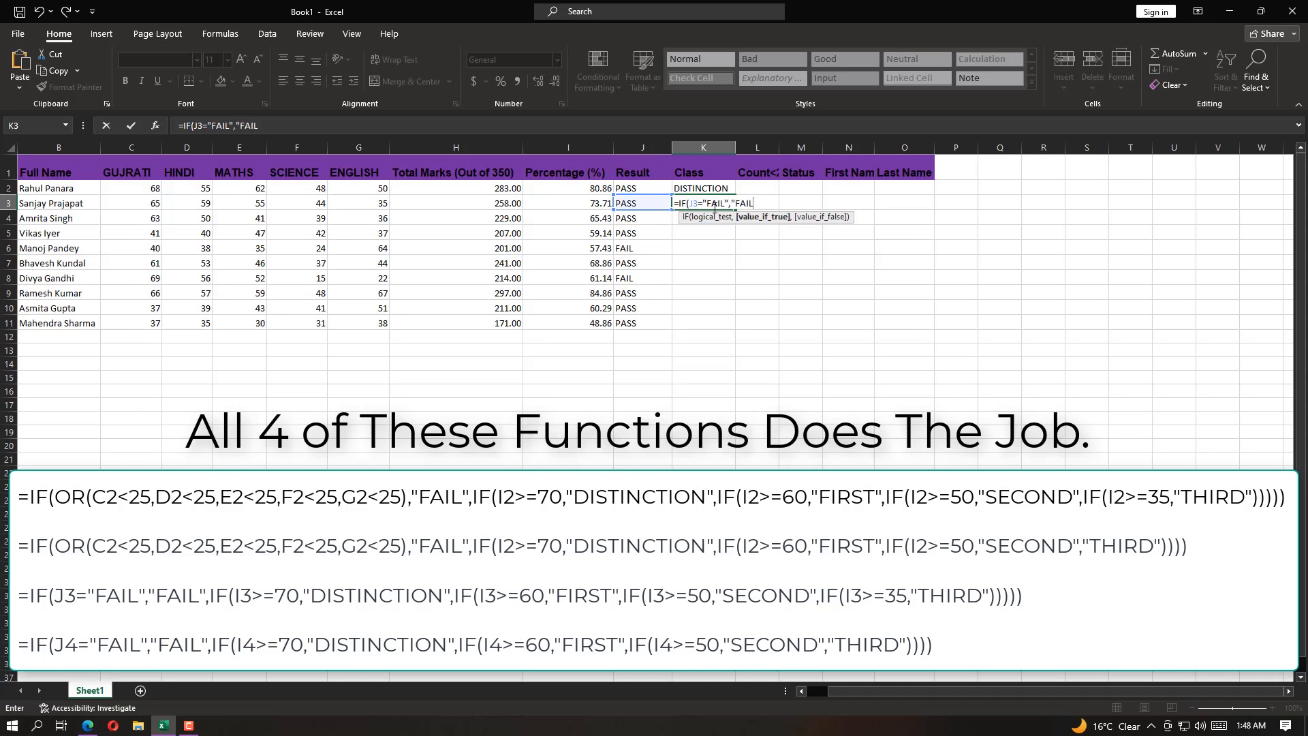
pyautogui.write('",IF(')
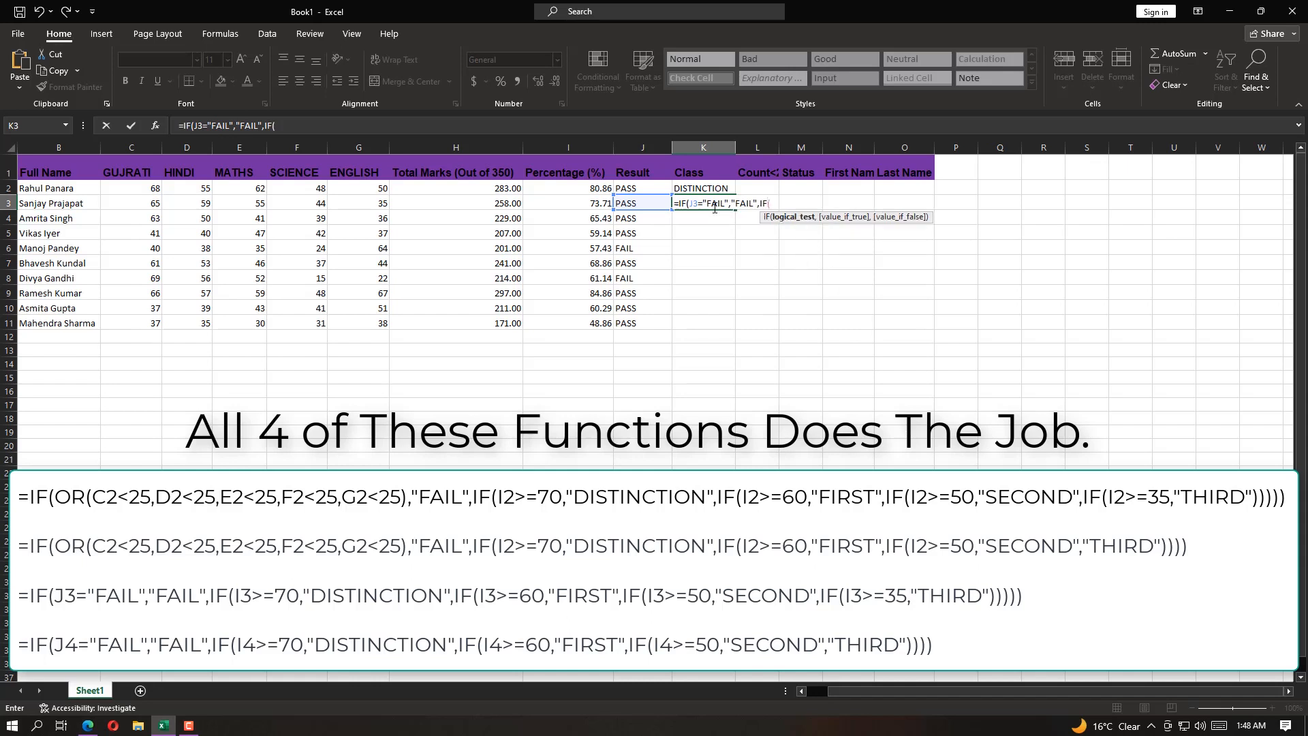
# Nest IF(I3>=70,"DISTINCTION" as the false result in the K3 formula
pyautogui.click(590, 204)
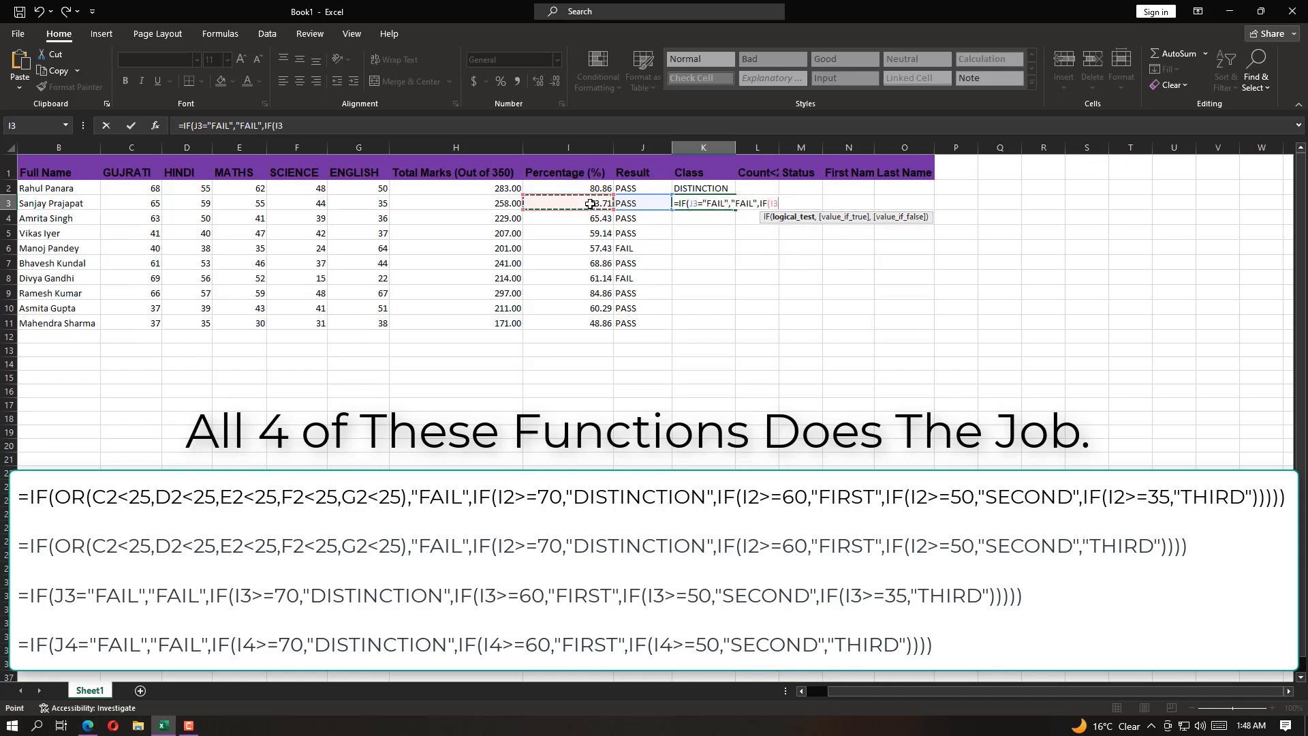
pyautogui.write('>=70,"DIS')
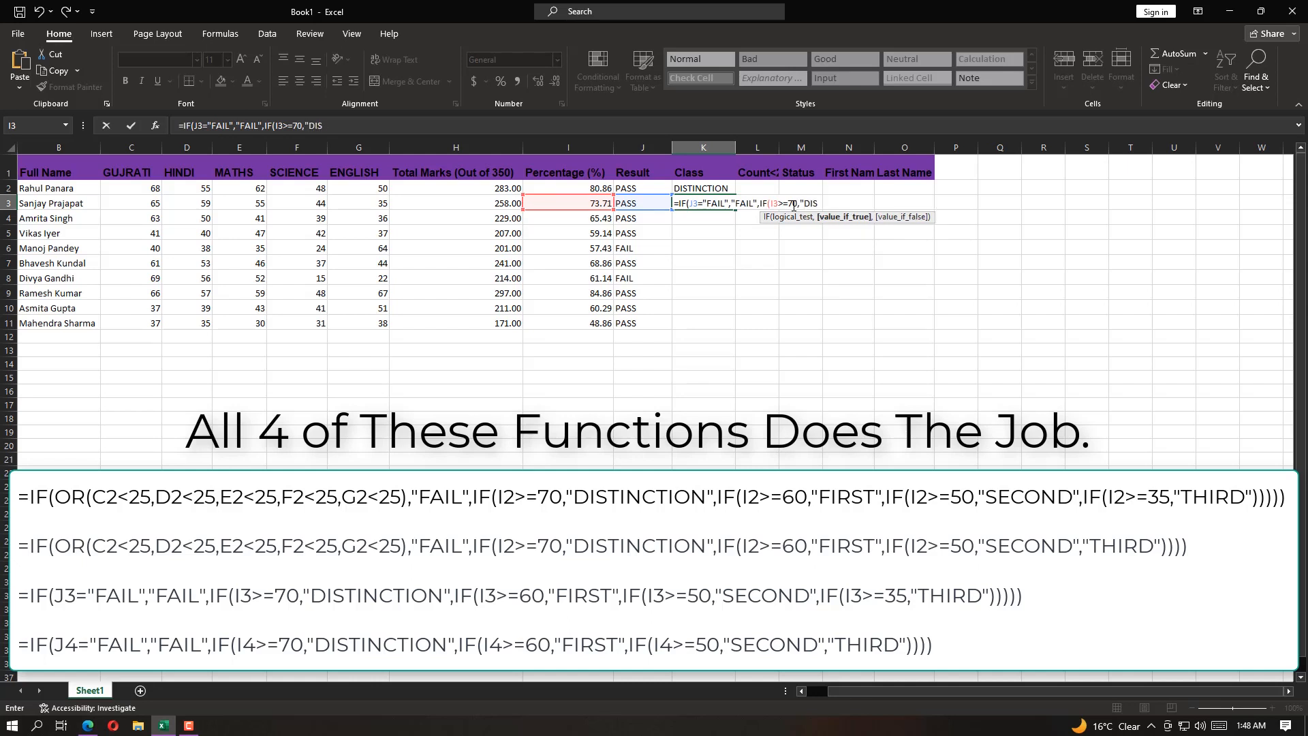
pyautogui.write('TINCTION",IF(')
# Continue the K3 formula with a nested IF(I3>=60,"FIRST", after the "DISTINCTION" result
pyautogui.click(584, 203)
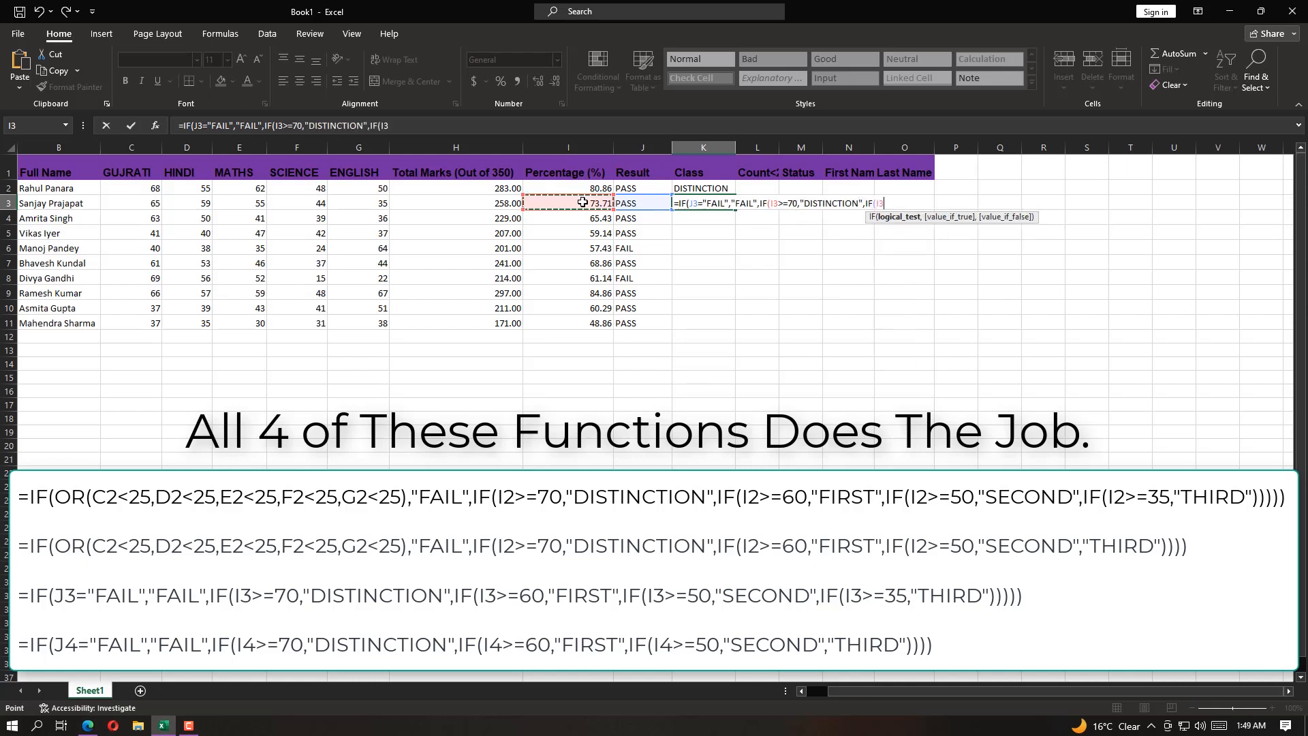
pyautogui.write('>=60,"FIRST",')
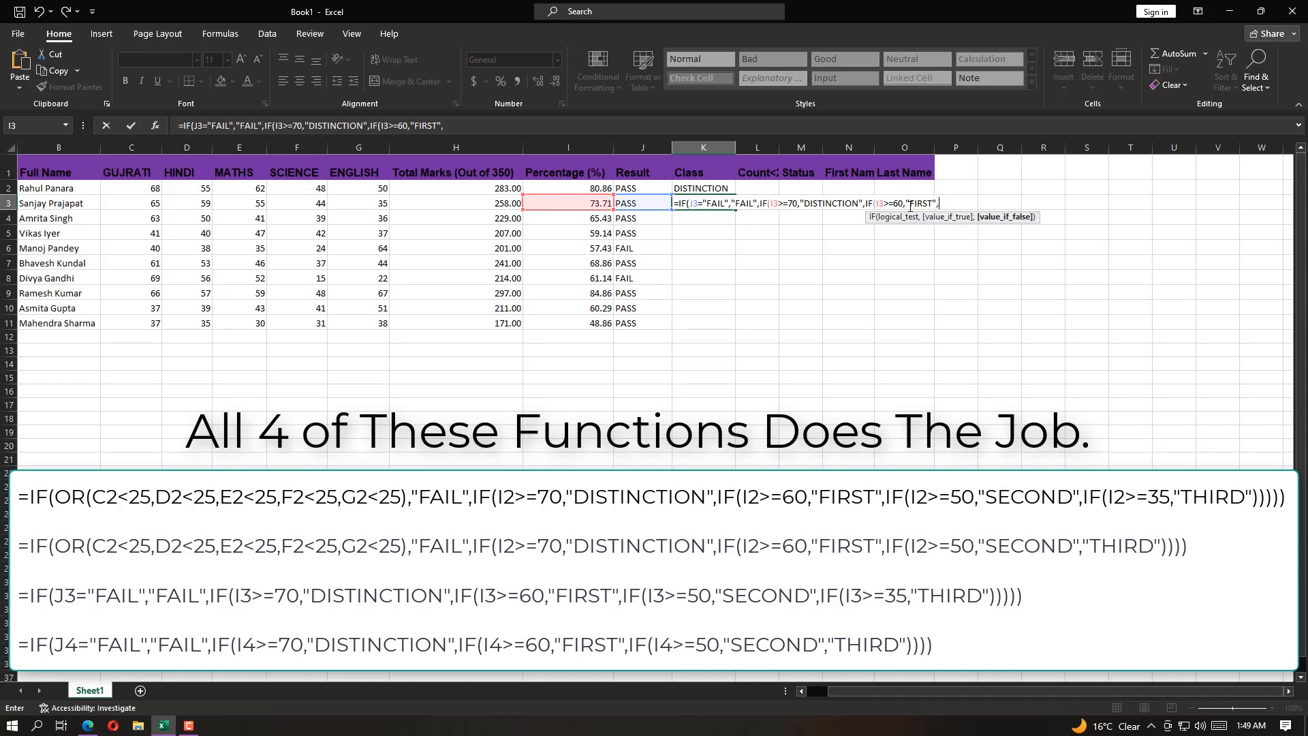
pyautogui.write('IF(I3>=50')
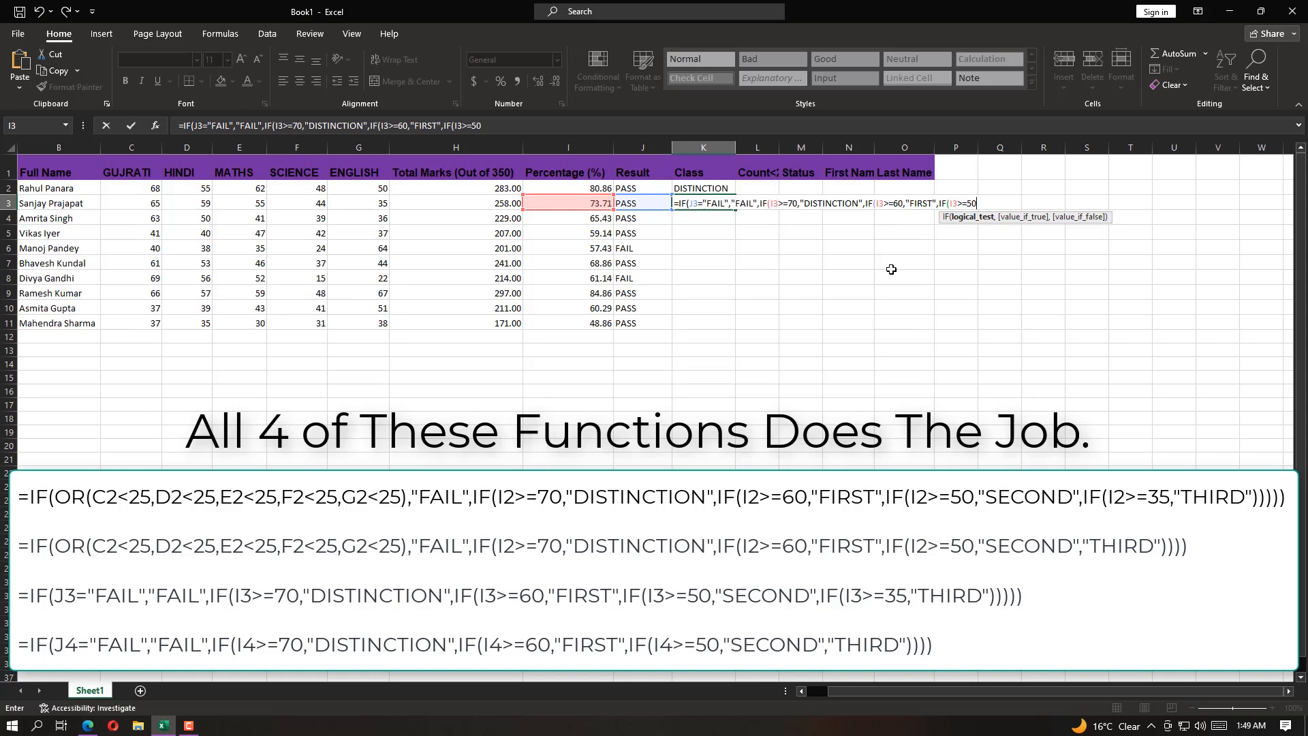
# Add a nested IF(I3>=50,"SECOND" to the K3 formula, checking the class criteria in Question.pdf
pyautogui.hotkey('alt', 'Tab')
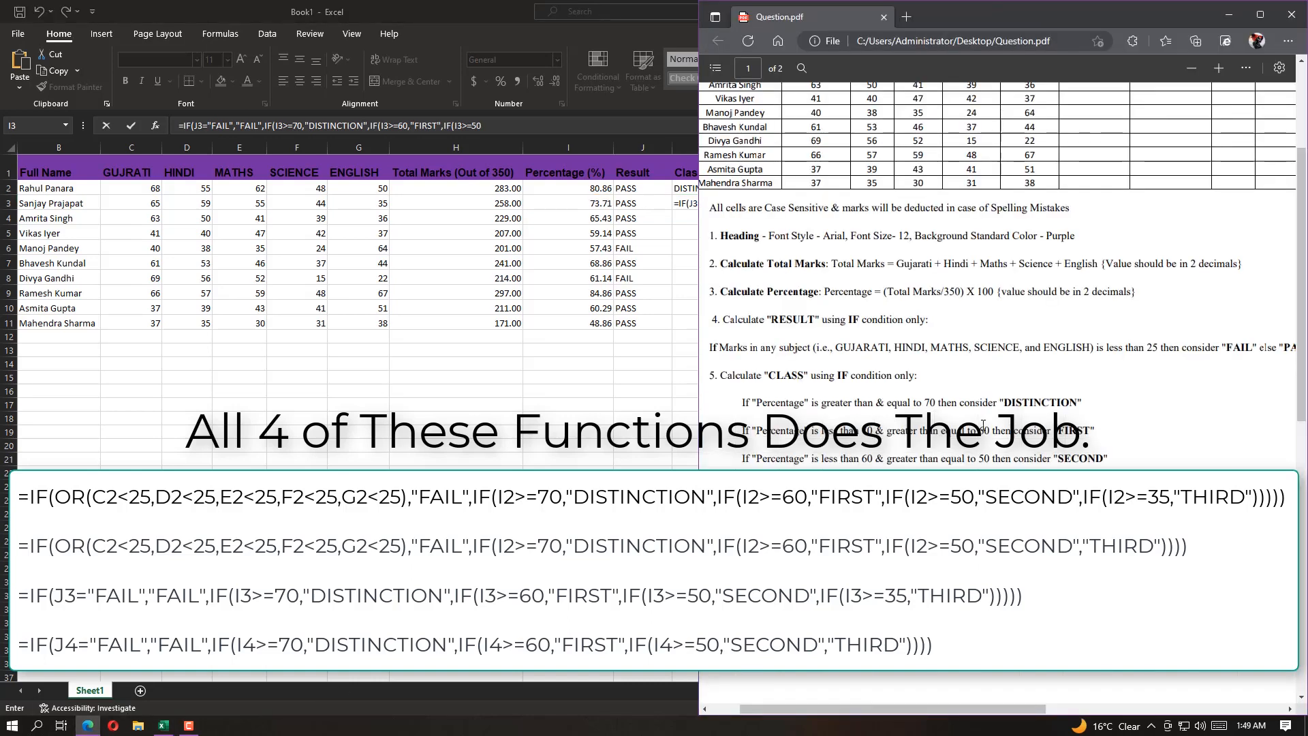
pyautogui.write('=50')
pyautogui.click(1229, 14)
pyautogui.write(',')
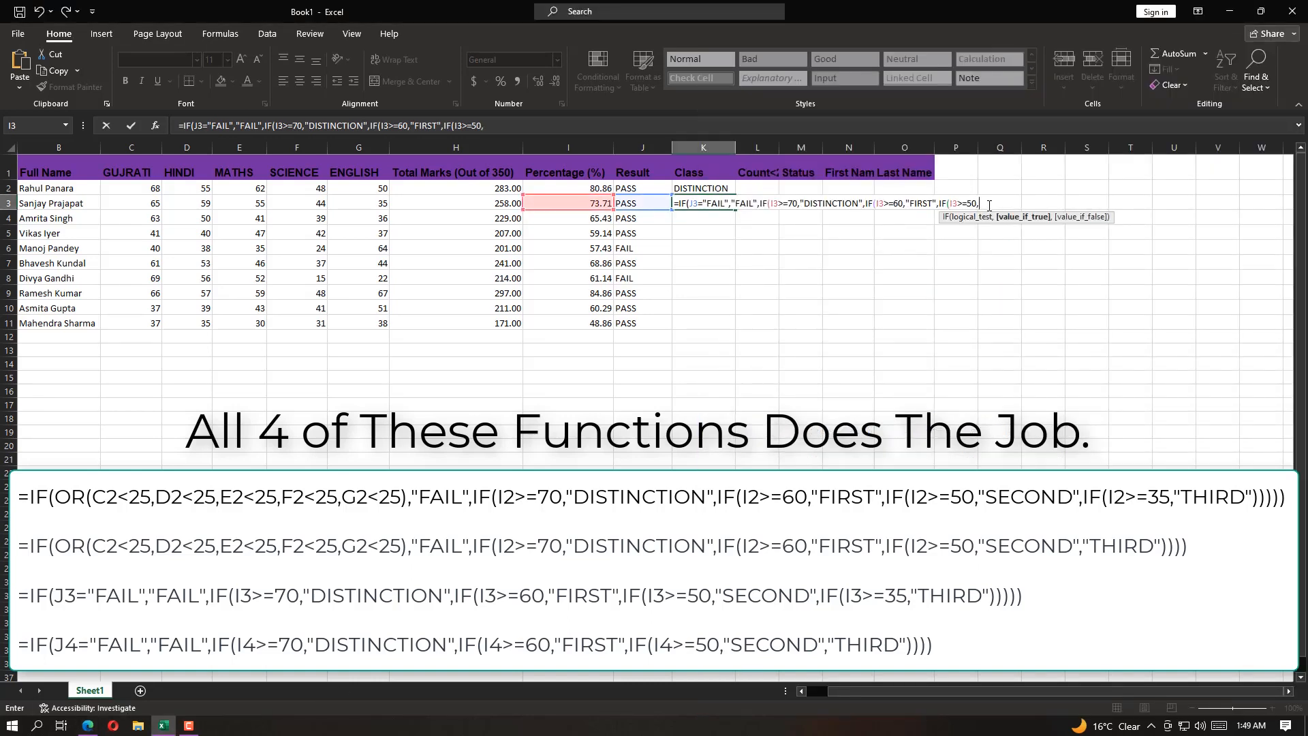
pyautogui.write('"SECOND"')
pyautogui.write(',IF(')
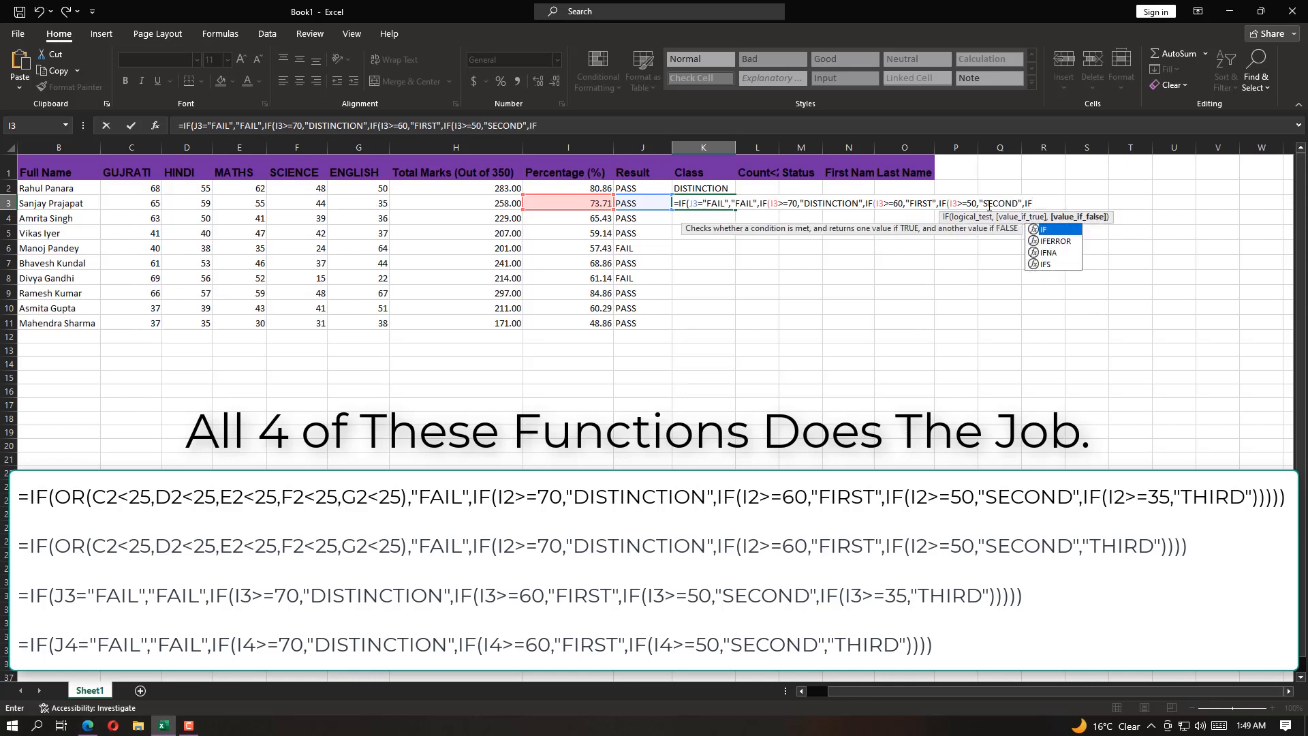
pyautogui.write('I3>=35,"THIRD')
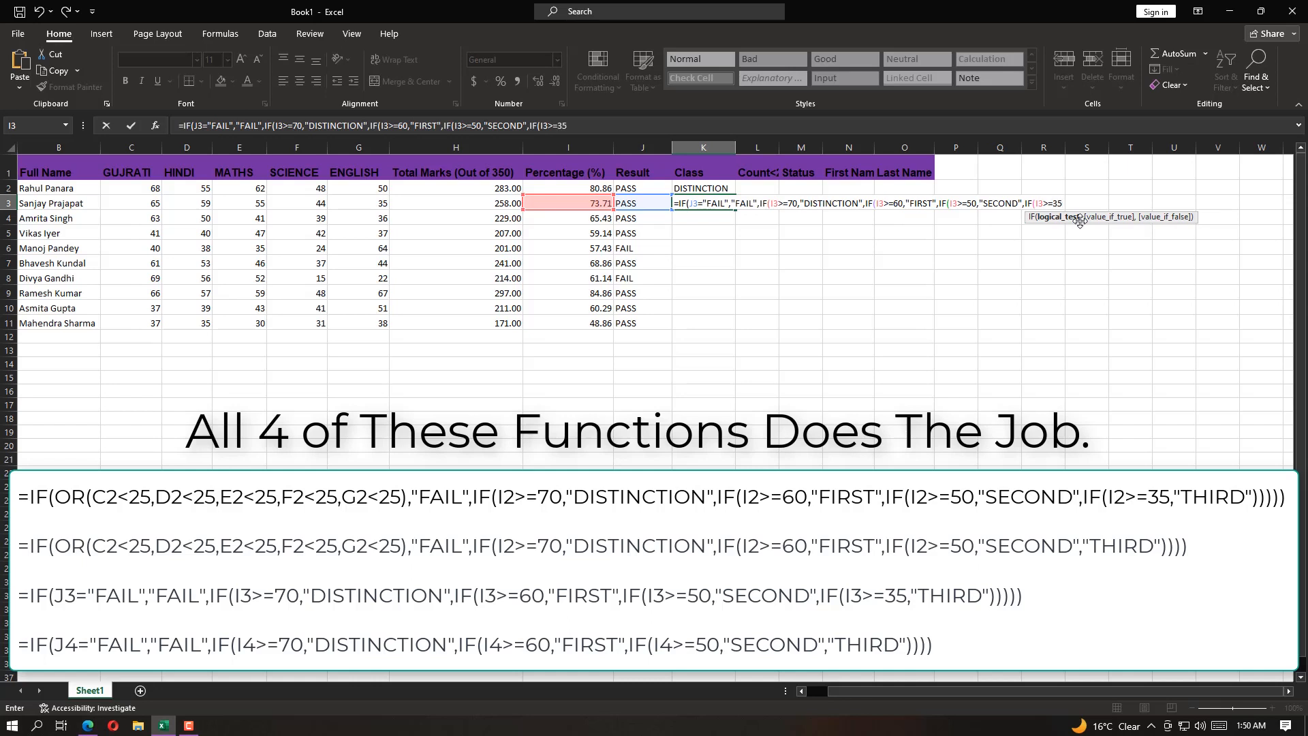
# Finish the K3 formula by adding IF(I3>=35,"THIRD" as the last nested condition and closing all five parentheses
pyautogui.write('=35,"THIRD')
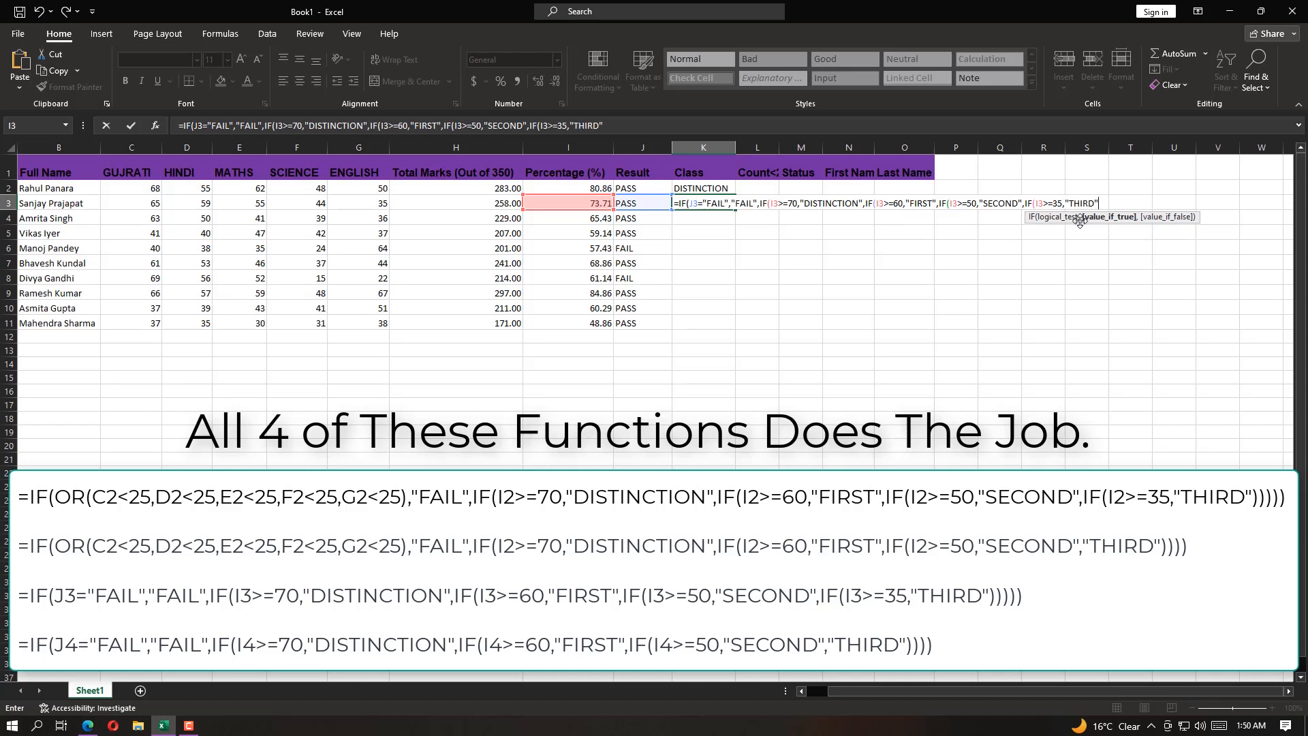
pyautogui.write('"))))')
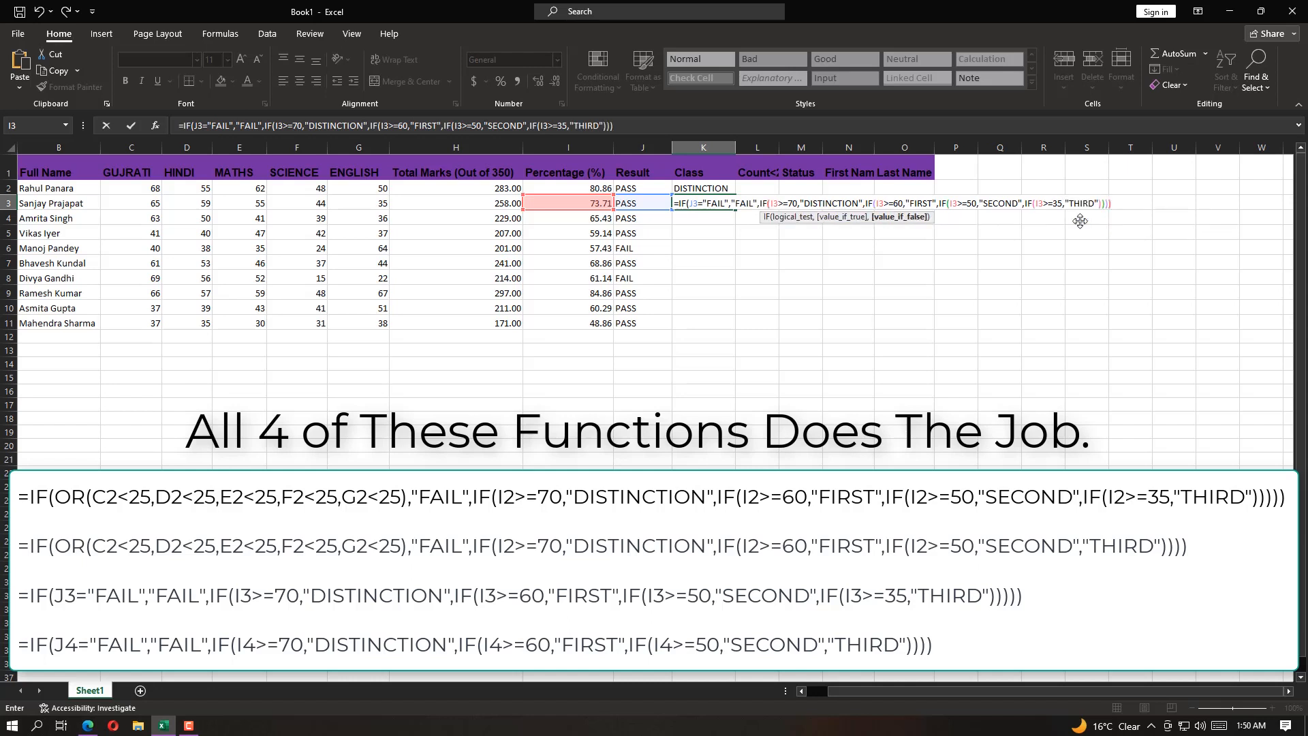
pyautogui.write(')')
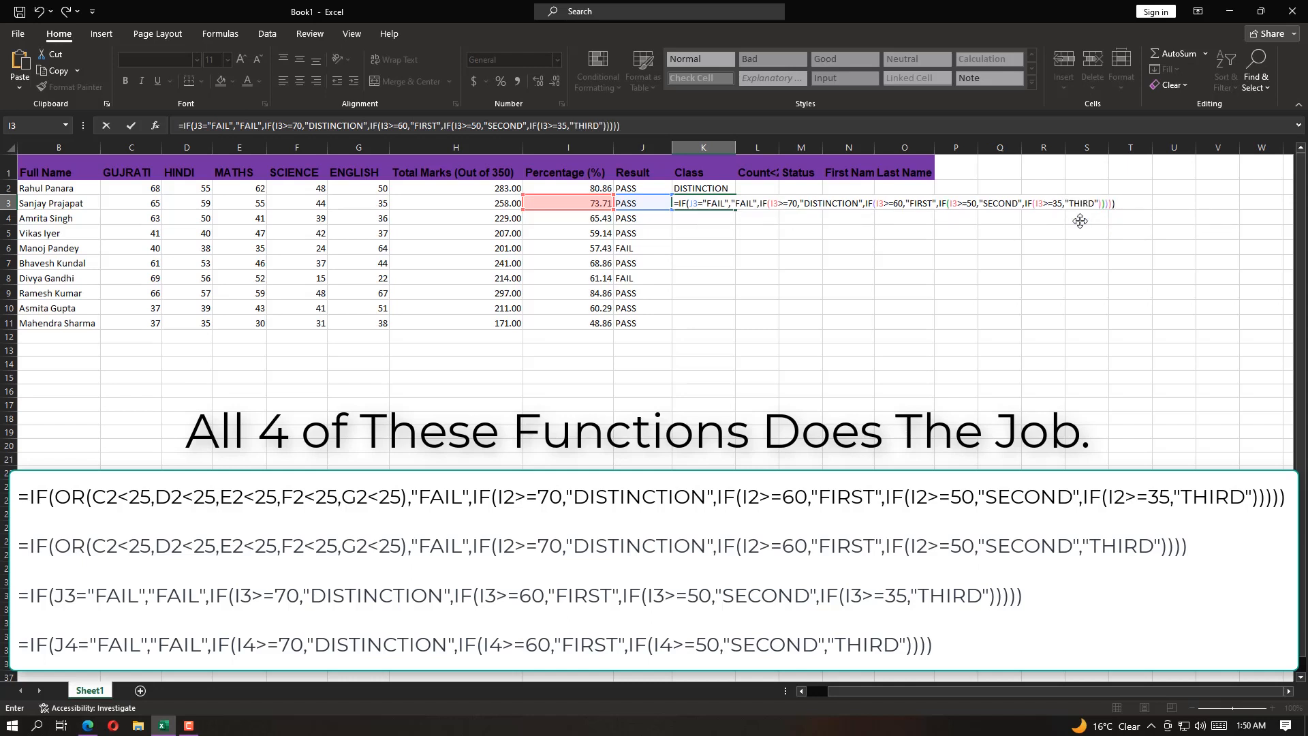
pyautogui.press('Return')
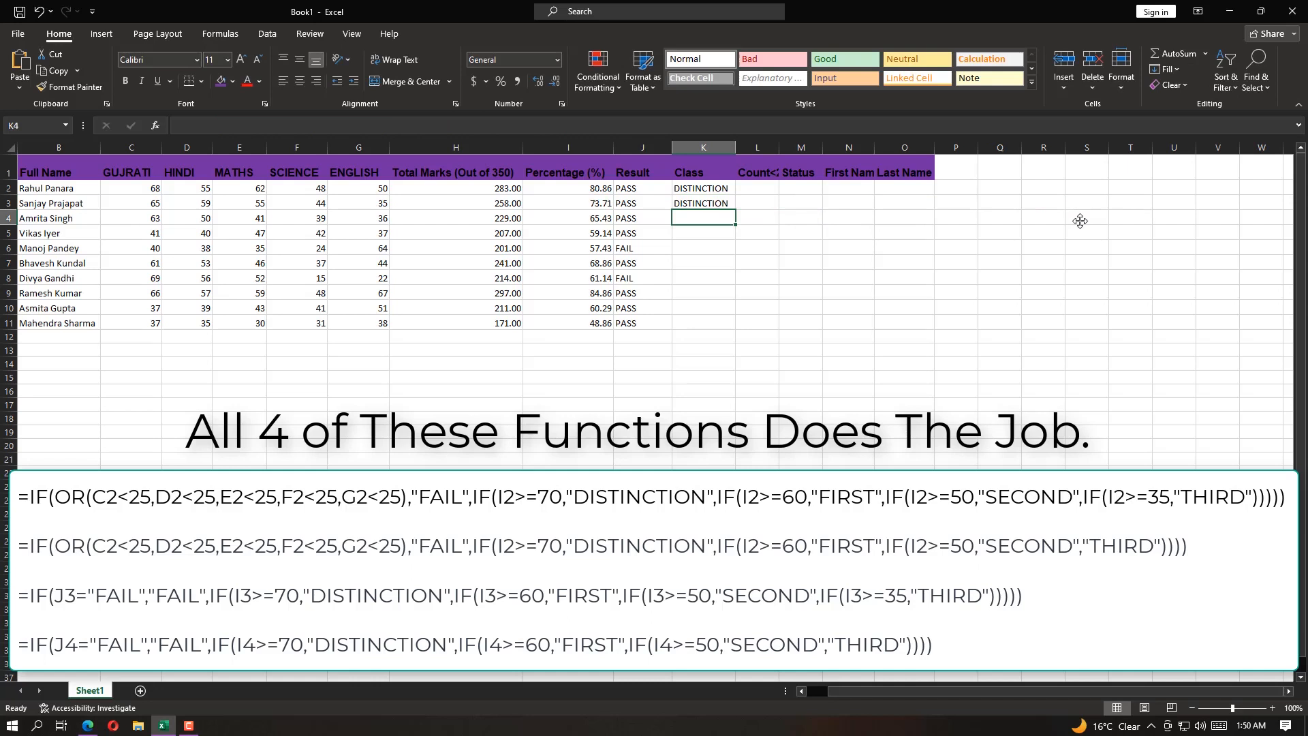
# Fill the K3 class formula down through K11, and undo the fill after checking the classes
pyautogui.click(719, 203)
pyautogui.moveTo(735, 209); pyautogui.dragTo(734, 323)
pyautogui.click(682, 252)
pyautogui.click(653, 251)
pyautogui.click(689, 267)
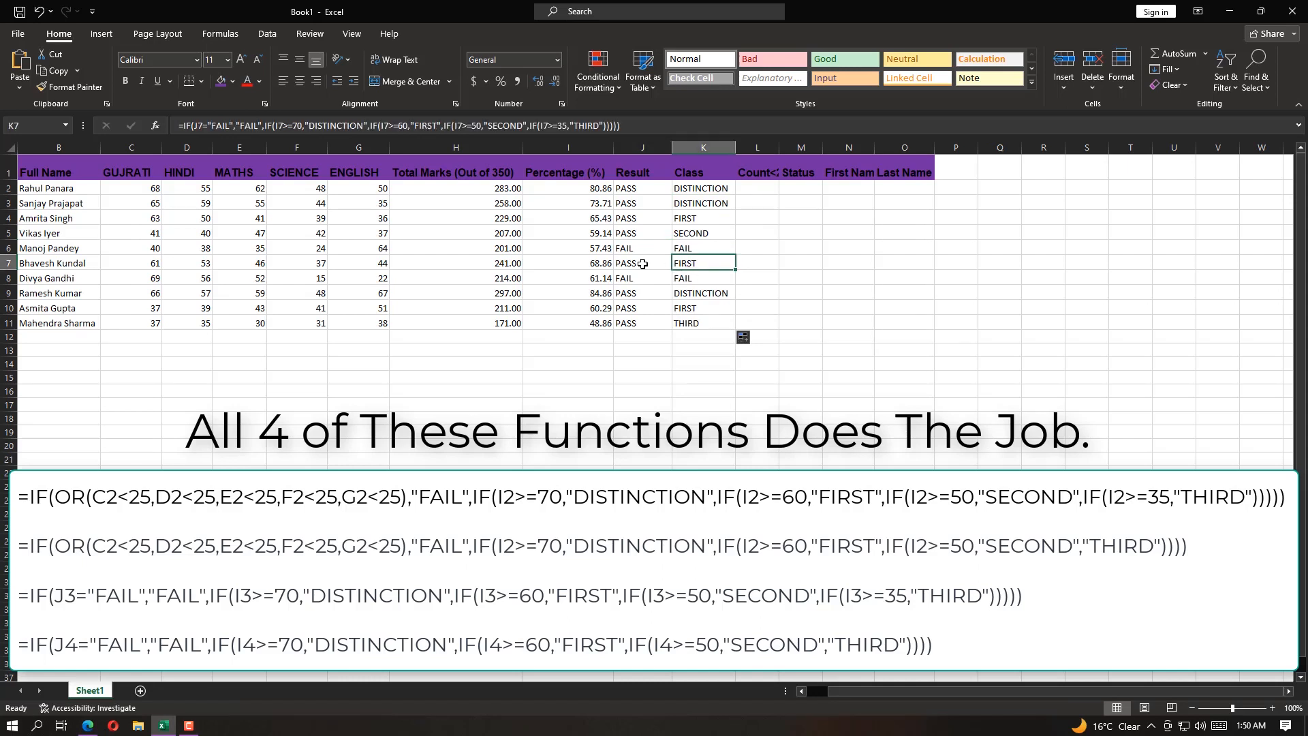
pyautogui.click(691, 278)
pyautogui.hotkey('ctrl', 'z')
# Shorten the K3 formula by removing the nested IF(I3>=35, test, leaving "THIRD" as the final false result with four closing parentheses
pyautogui.doubleClick(720, 207)
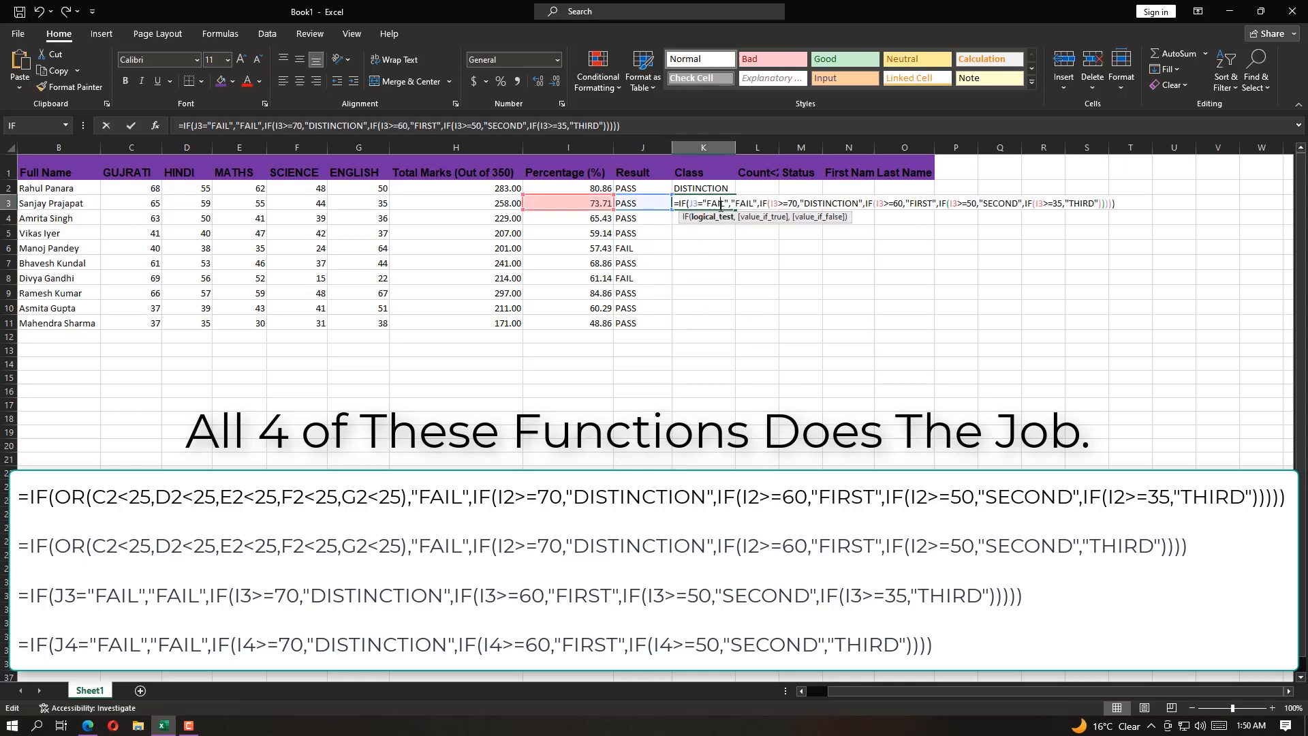
pyautogui.click(1048, 204)
pyautogui.click(1067, 204)
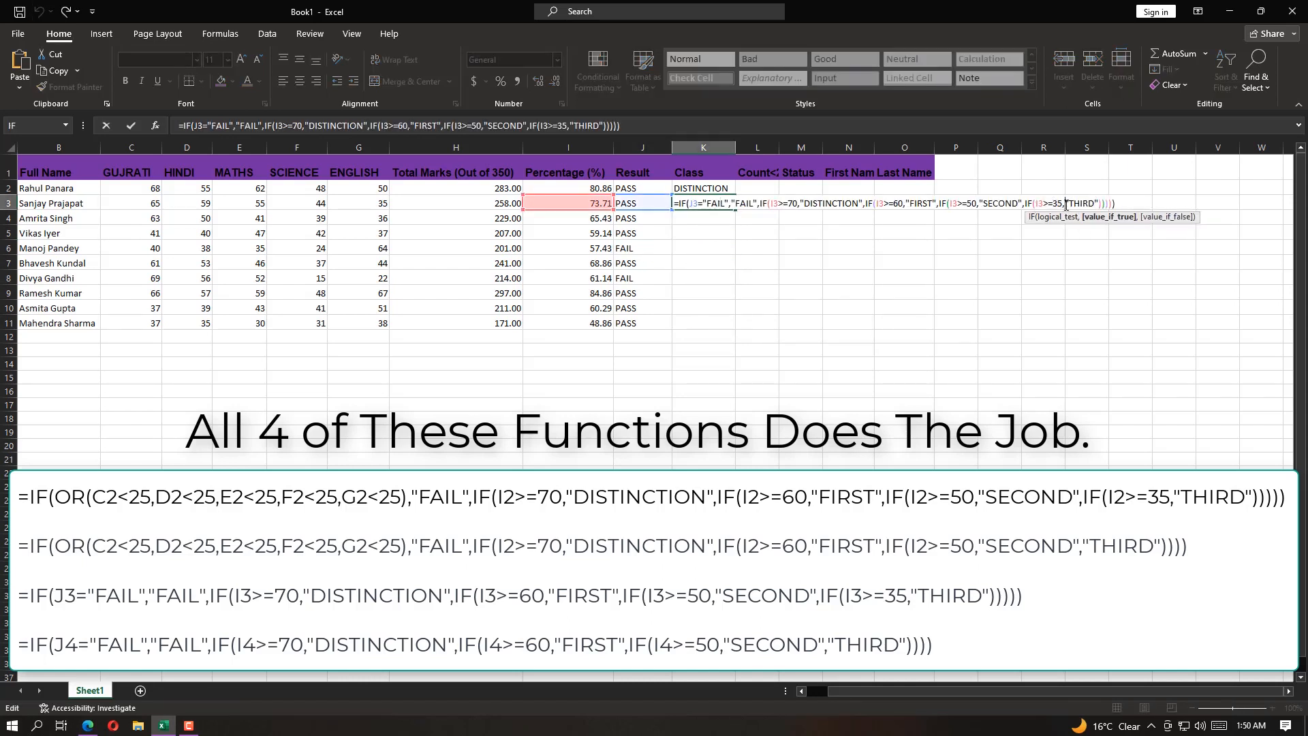
pyautogui.press('BackSpace')
pyautogui.press('BackSpace')
pyautogui.press('BackSpace')
pyautogui.press('BackSpace')
pyautogui.press('BackSpace')
pyautogui.press('BackSpace')
pyautogui.press('BackSpace')
pyautogui.press('BackSpace')
pyautogui.press('BackSpace')
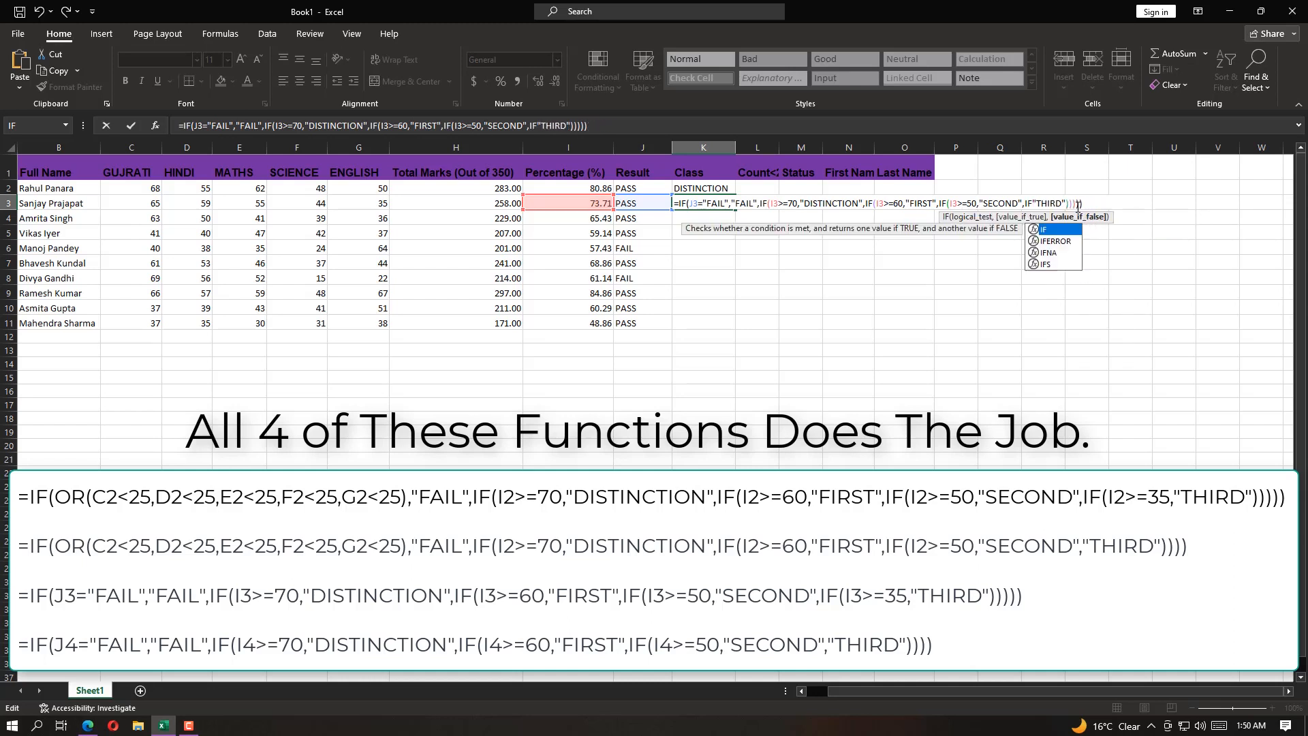
pyautogui.press('BackSpace')
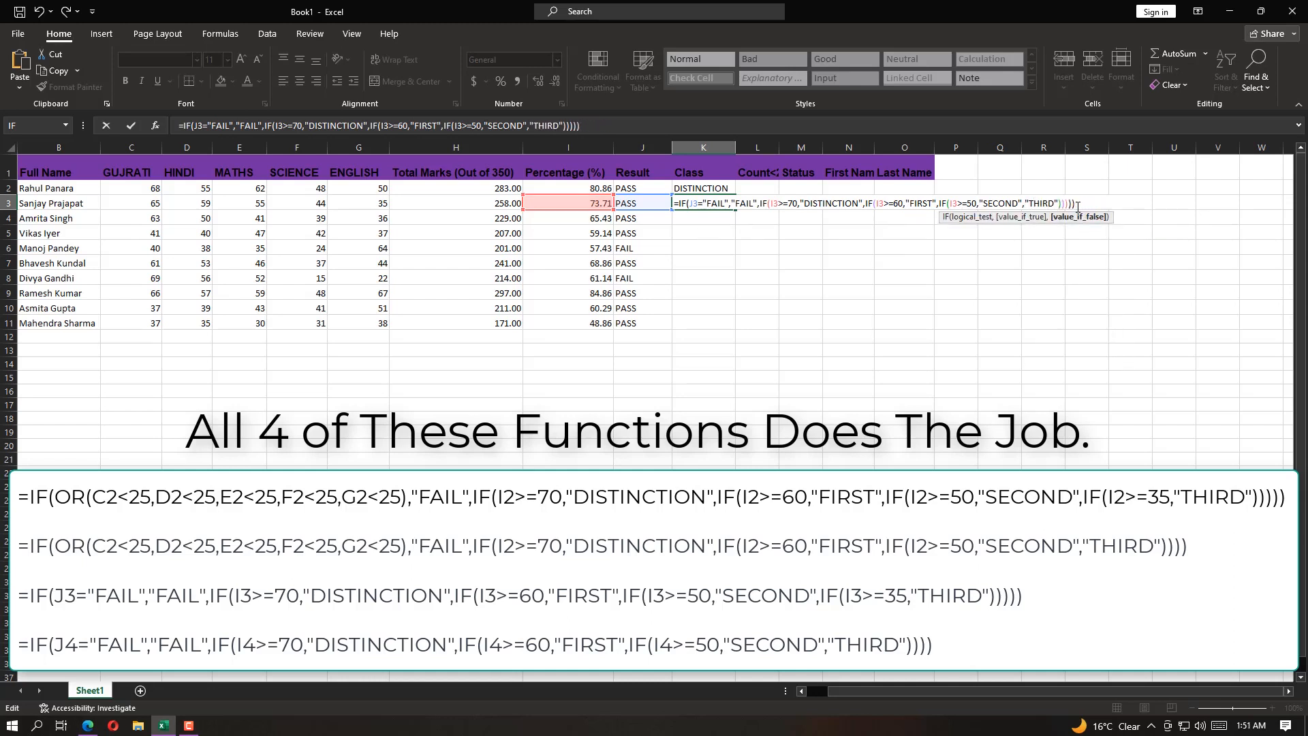
pyautogui.press('BackSpace')
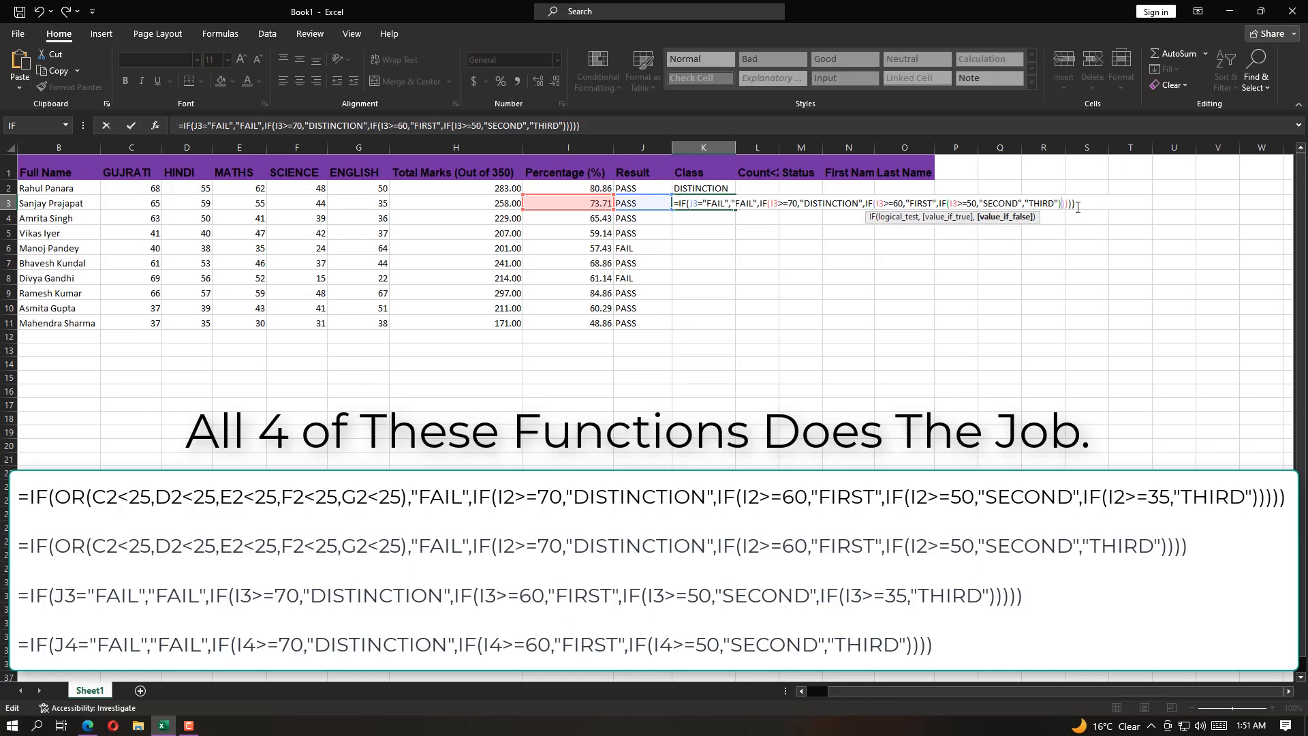
pyautogui.press('BackSpace')
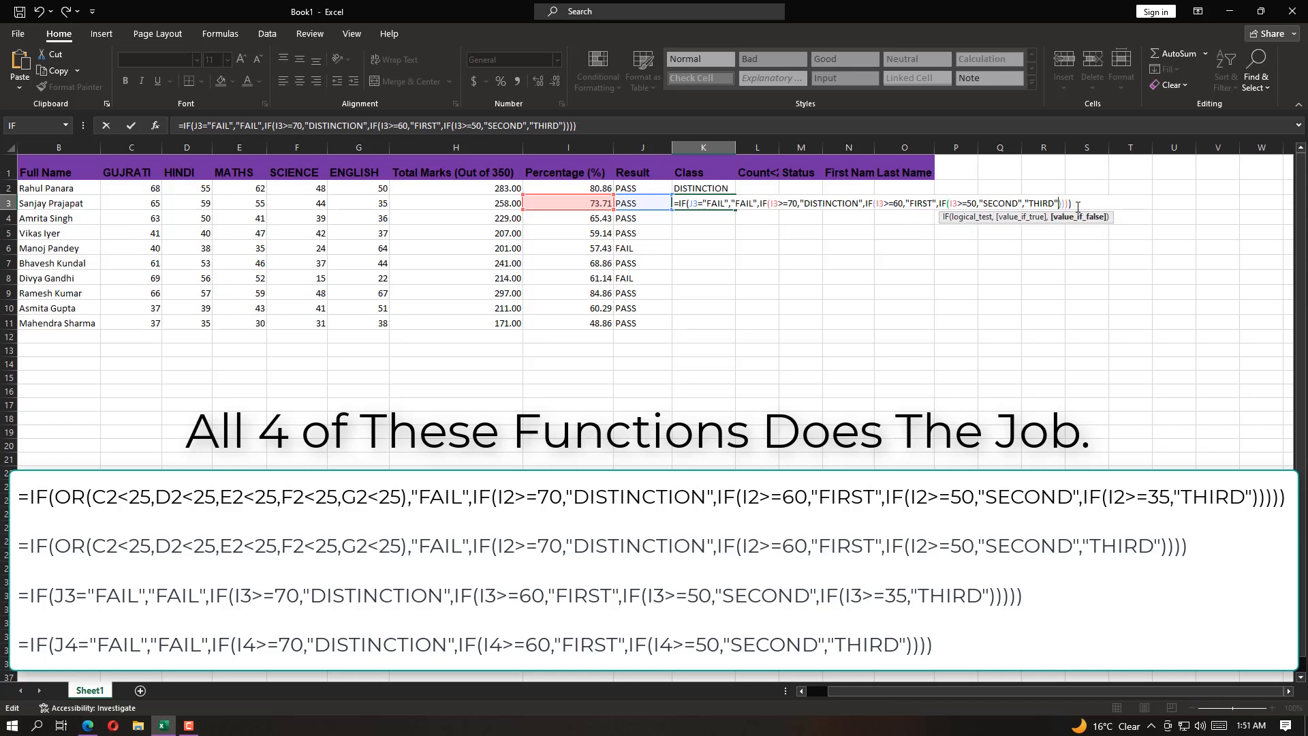
pyautogui.press('Return')
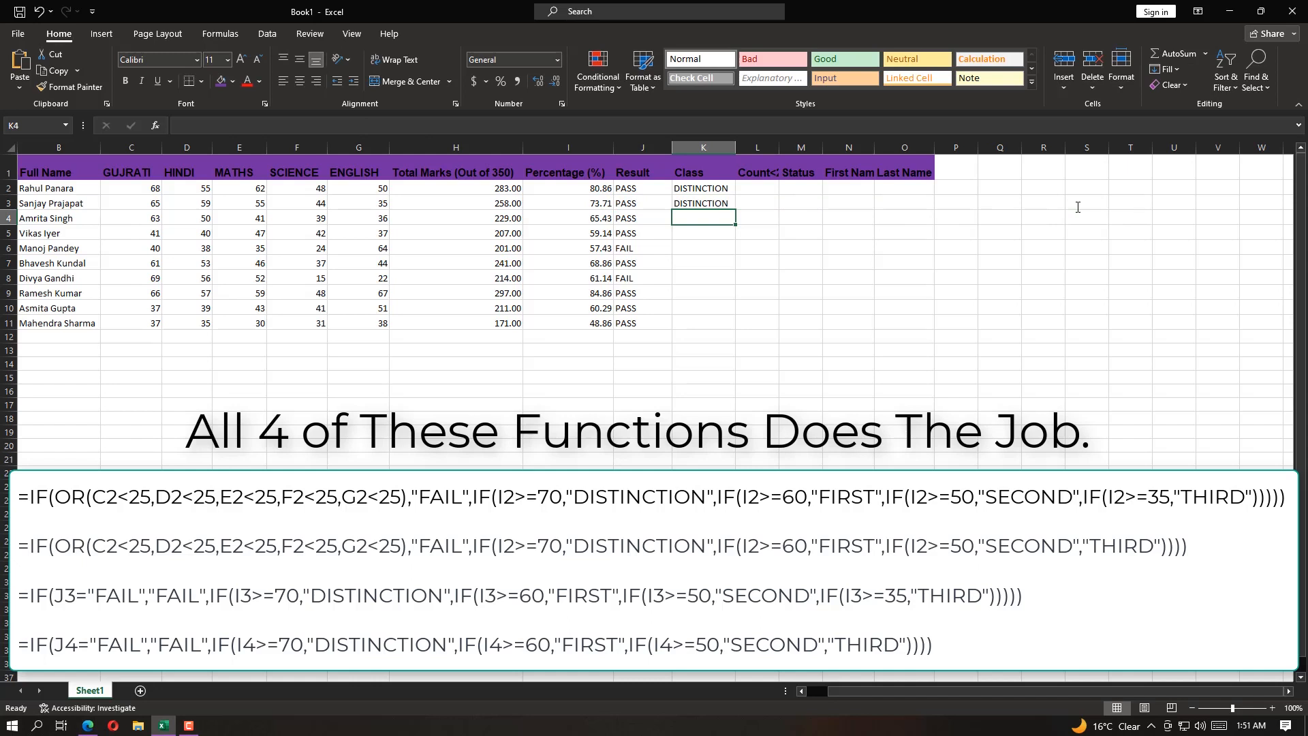
# Fill the shortened K3 formula down through K11, and undo the fill
pyautogui.click(728, 201)
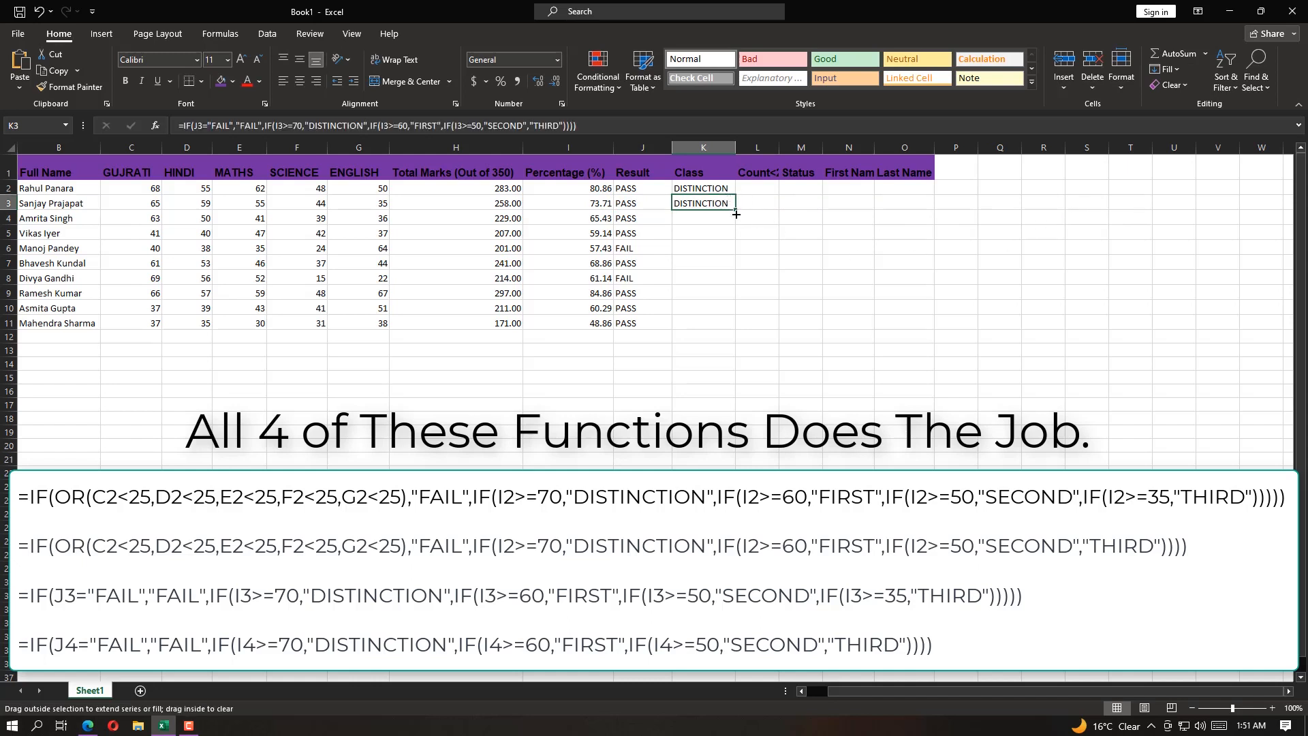
pyautogui.moveTo(736, 214); pyautogui.dragTo(735, 330)
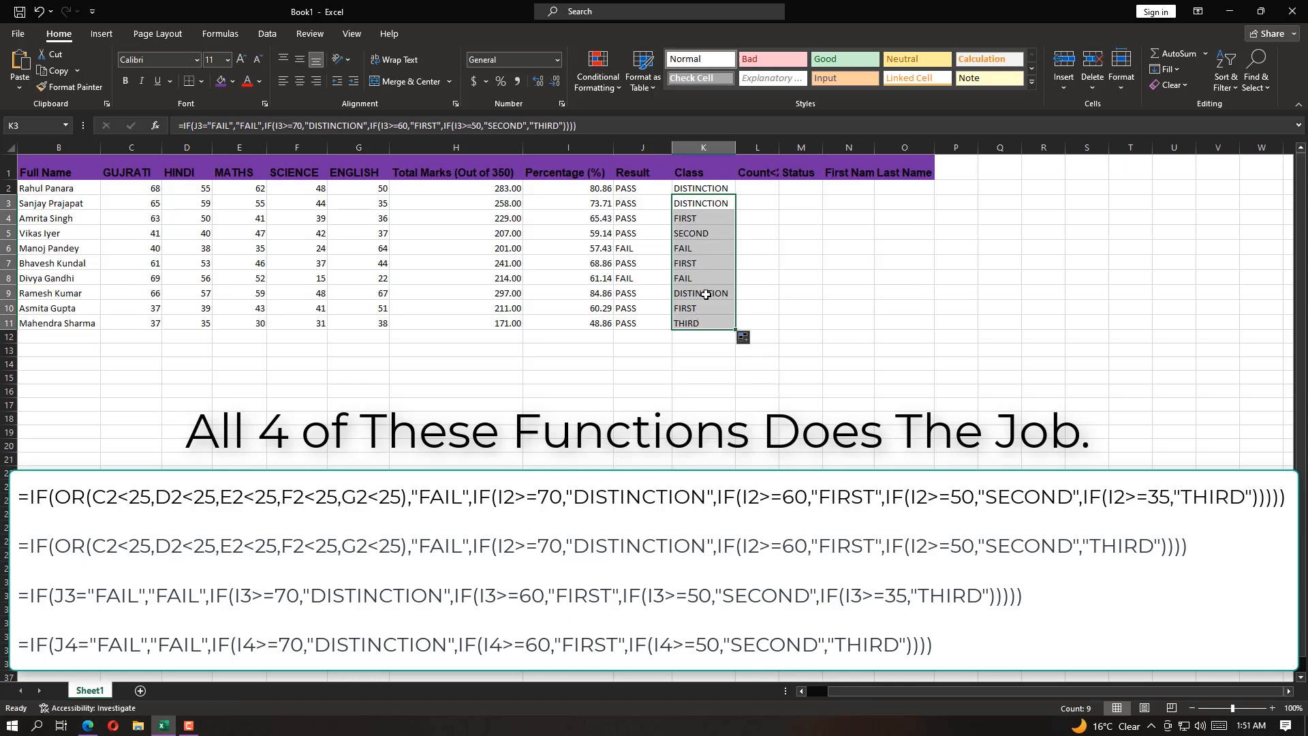
pyautogui.click(41, 13)
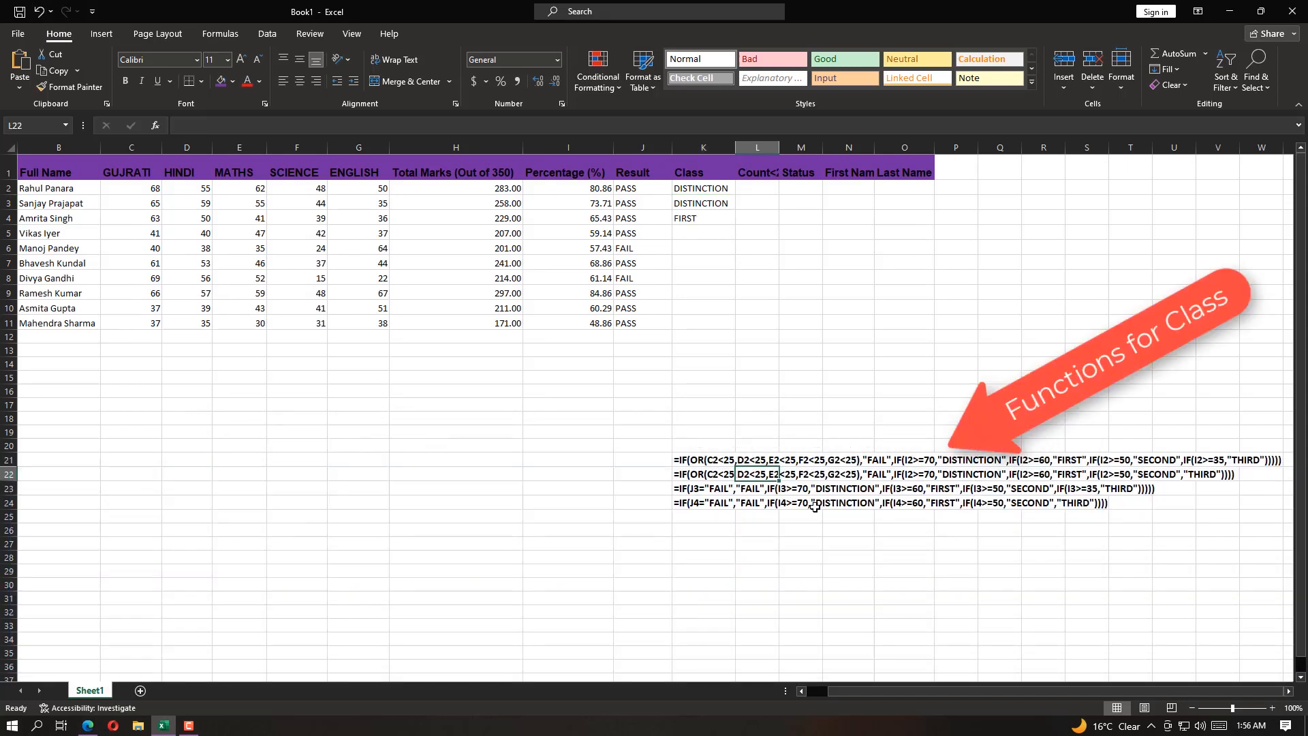
# Clear the alternative class formulas from cells K4 and K3
pyautogui.click(705, 218)
pyautogui.press('Delete')
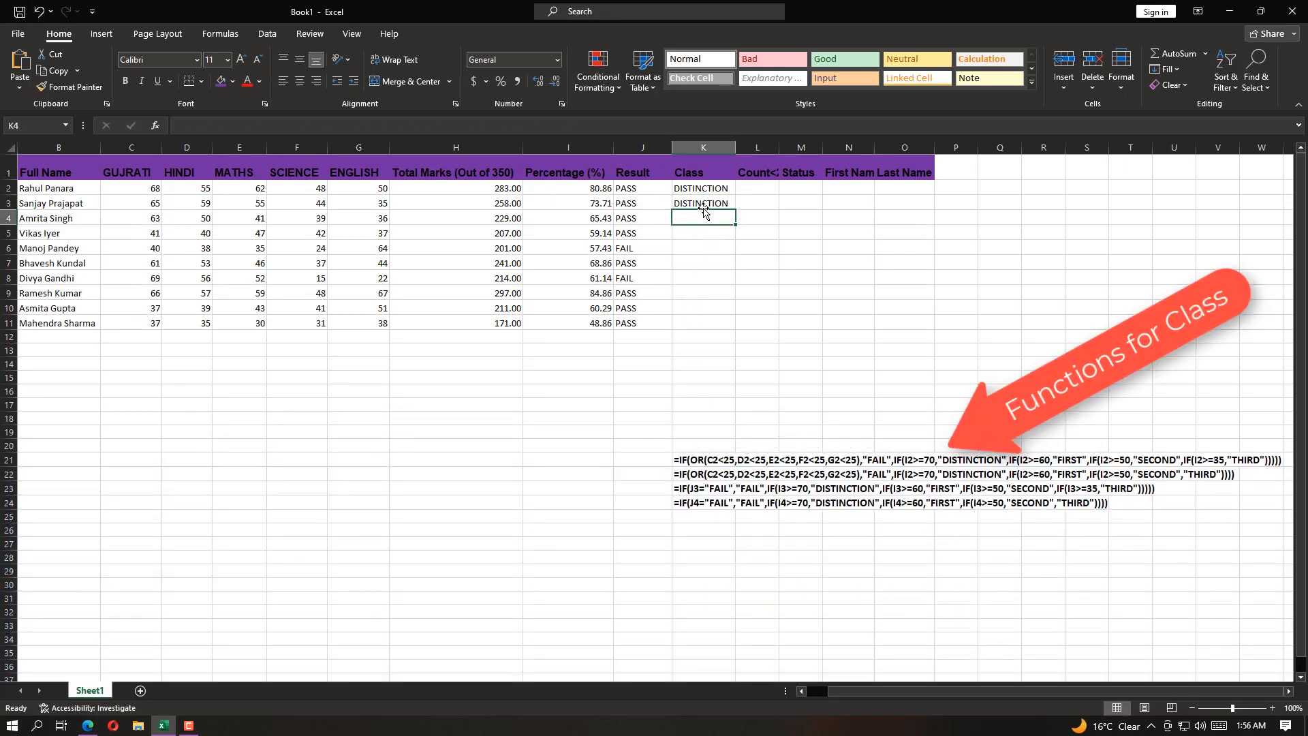
pyautogui.click(703, 205)
pyautogui.press('Delete')
# Review the OR-based class formula in K2 and fill it down through K11
pyautogui.doubleClick(698, 188)
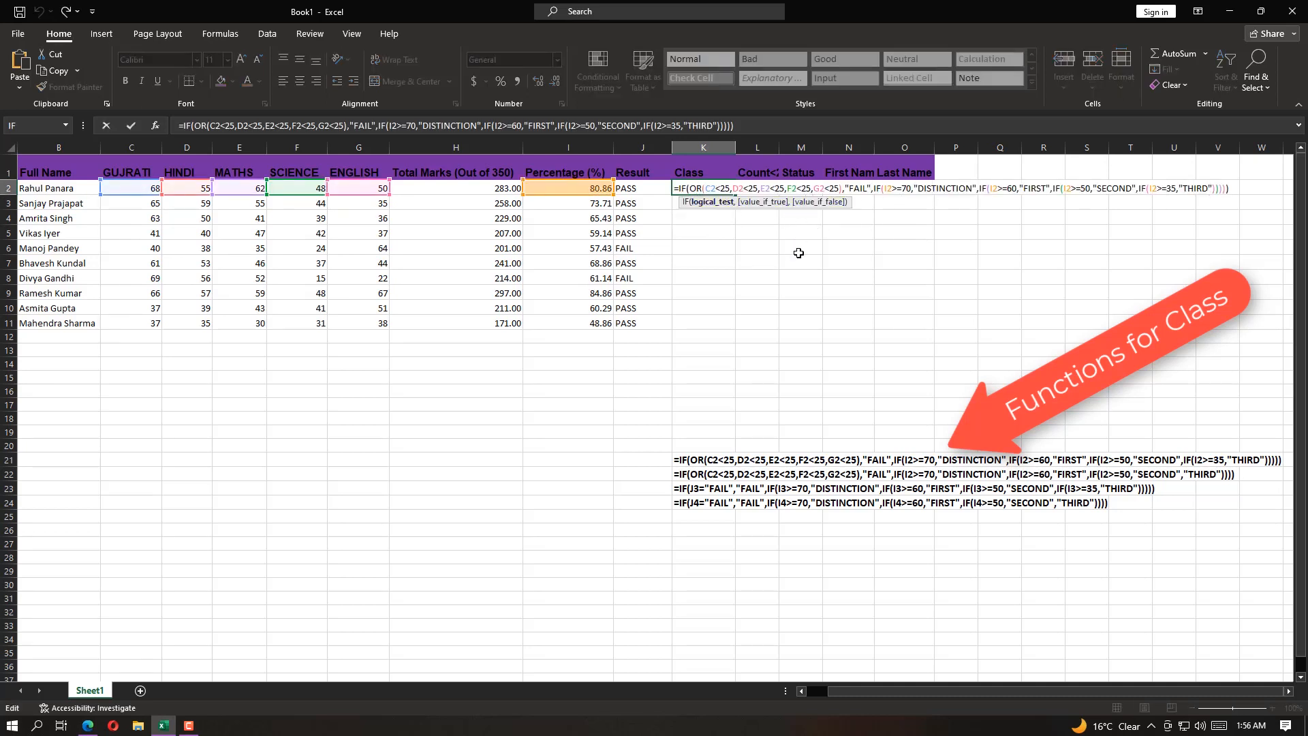
pyautogui.press('Return')
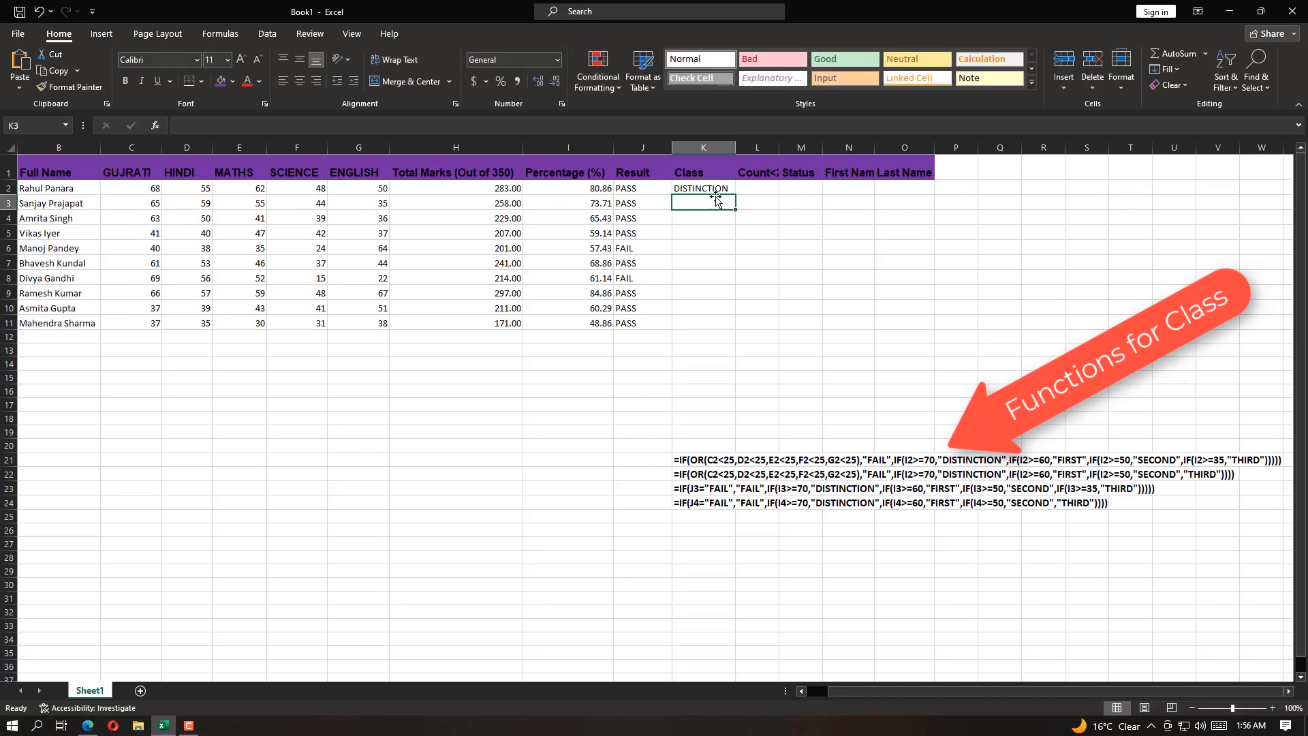
pyautogui.click(720, 192)
pyautogui.moveTo(734, 195); pyautogui.dragTo(721, 327)
pyautogui.click(708, 232)
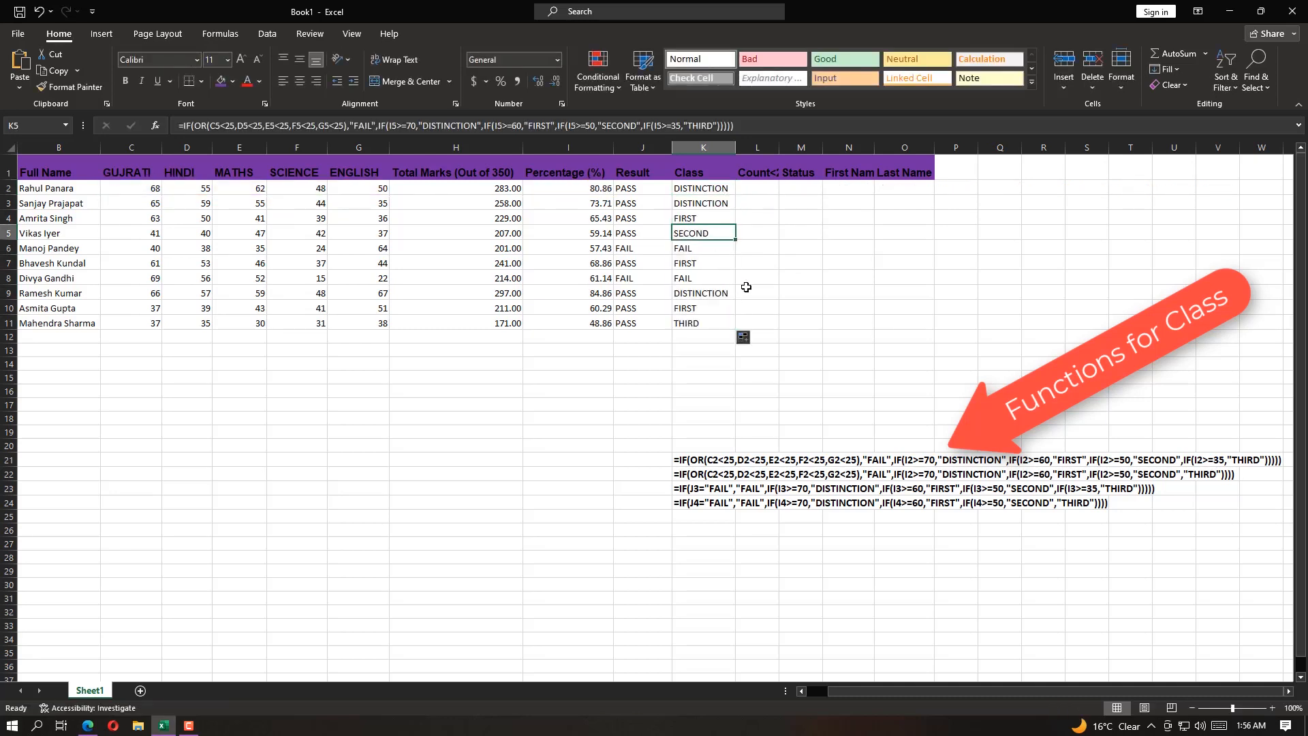
# Read the task in Question.pdf about calculating the COUNT<25 column using only the COUNTIF function
pyautogui.moveTo(742, 330); pyautogui.dragTo(1104, 332)
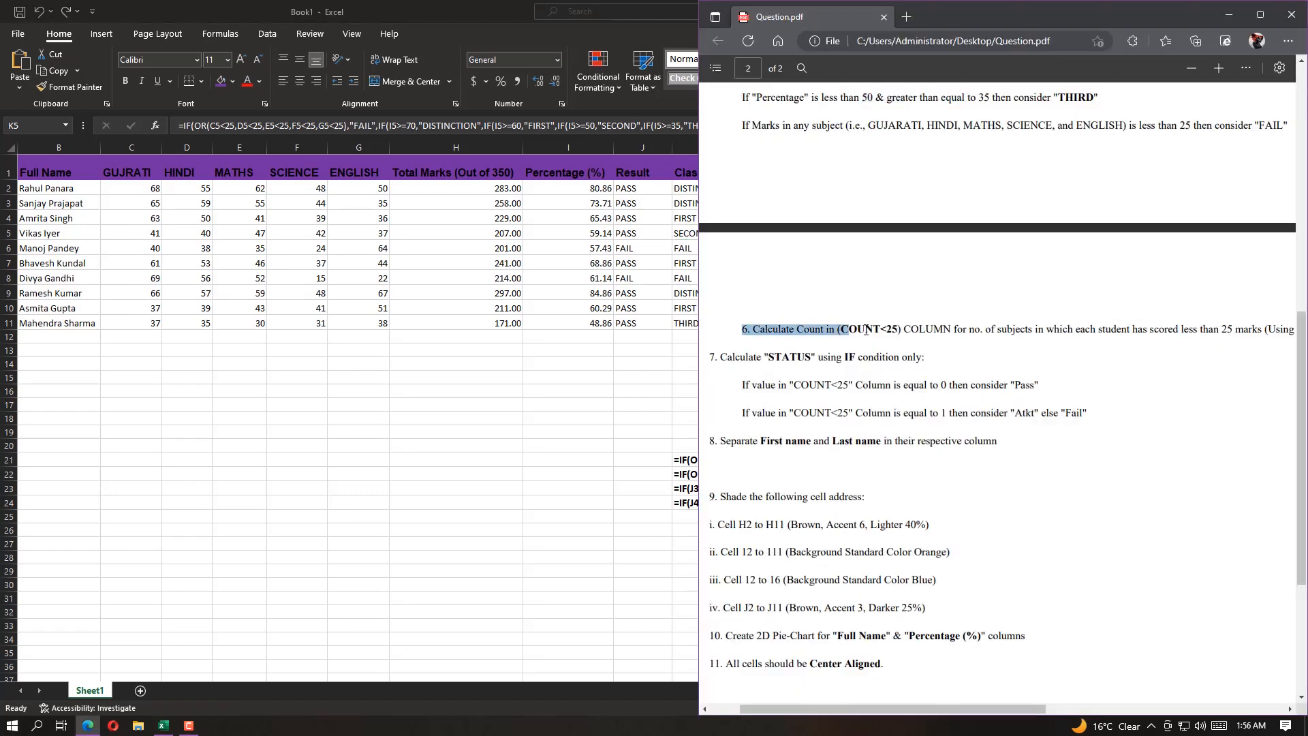
pyautogui.click(1125, 334)
pyautogui.moveTo(898, 331); pyautogui.dragTo(1158, 333)
pyautogui.moveTo(1035, 709); pyautogui.dragTo(1092, 711)
pyautogui.moveTo(1060, 329); pyautogui.dragTo(1176, 330)
pyautogui.moveTo(1079, 709); pyautogui.dragTo(1132, 709)
pyautogui.click(1105, 324)
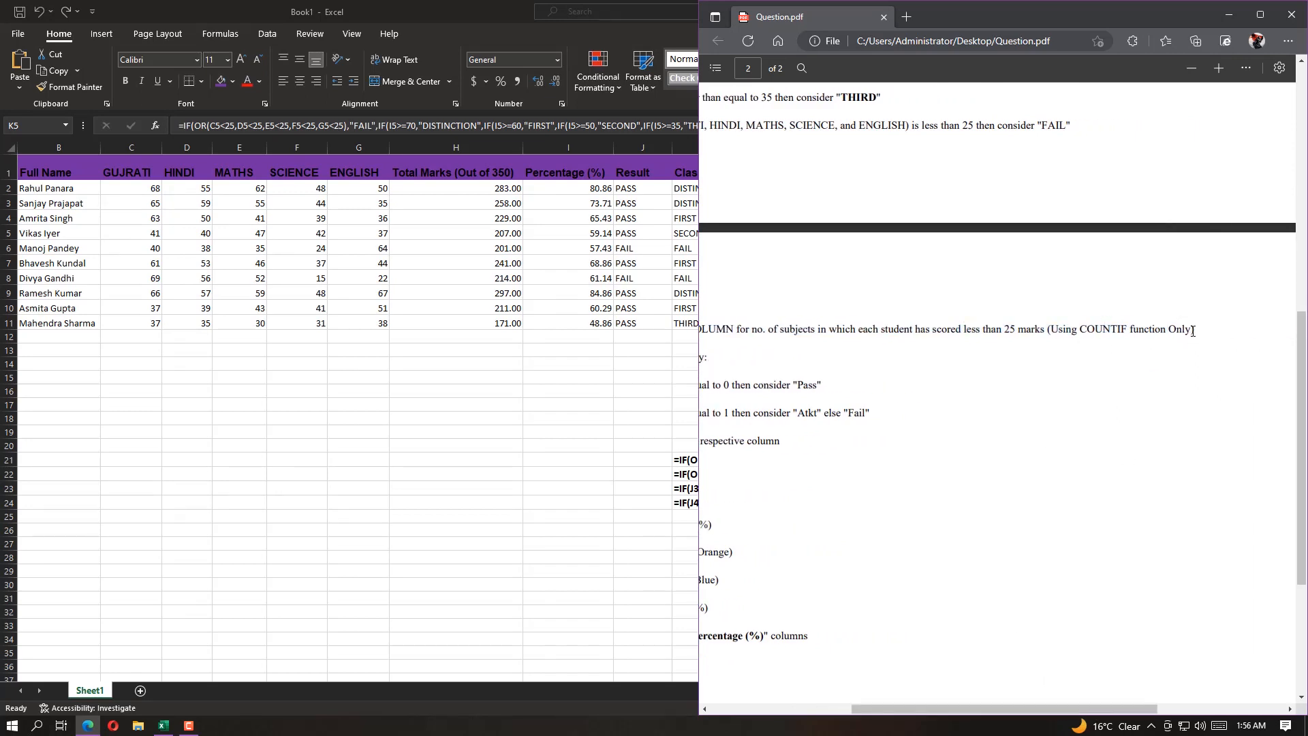
pyautogui.moveTo(1196, 330); pyautogui.dragTo(1053, 333)
pyautogui.moveTo(991, 710); pyautogui.dragTo(853, 693)
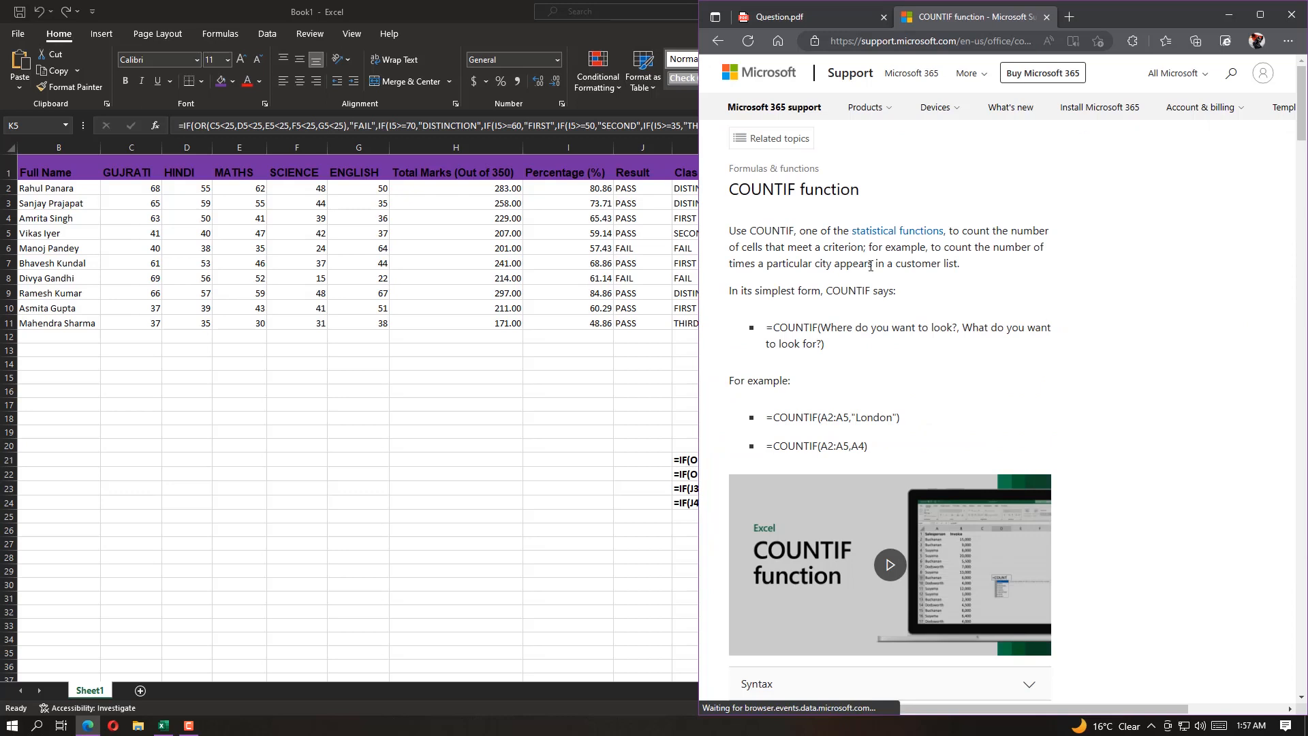
# Read the COUNTIF function's description, simplest form and short formula examples on the Microsoft Support page
pyautogui.moveTo(729, 231); pyautogui.dragTo(1040, 279)
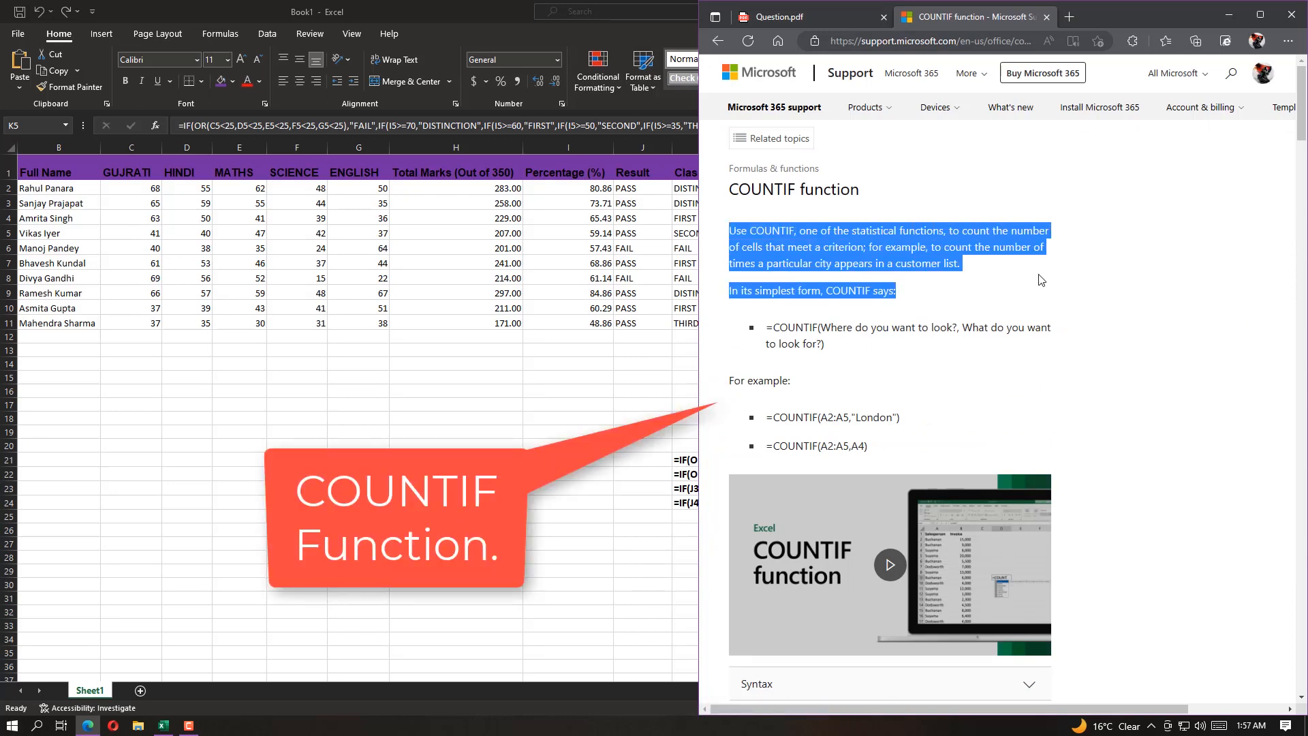
pyautogui.moveTo(767, 331); pyautogui.dragTo(825, 344)
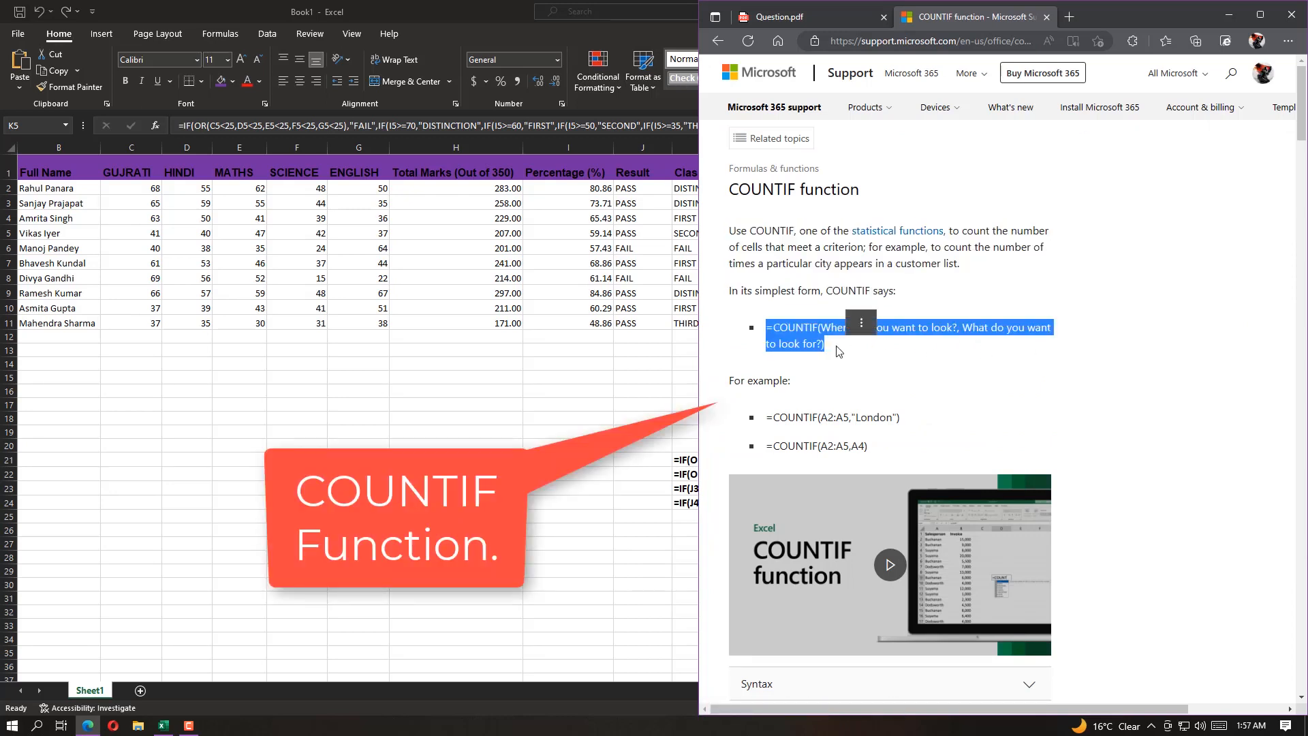
pyautogui.click(861, 416)
pyautogui.moveTo(767, 417); pyautogui.dragTo(764, 449)
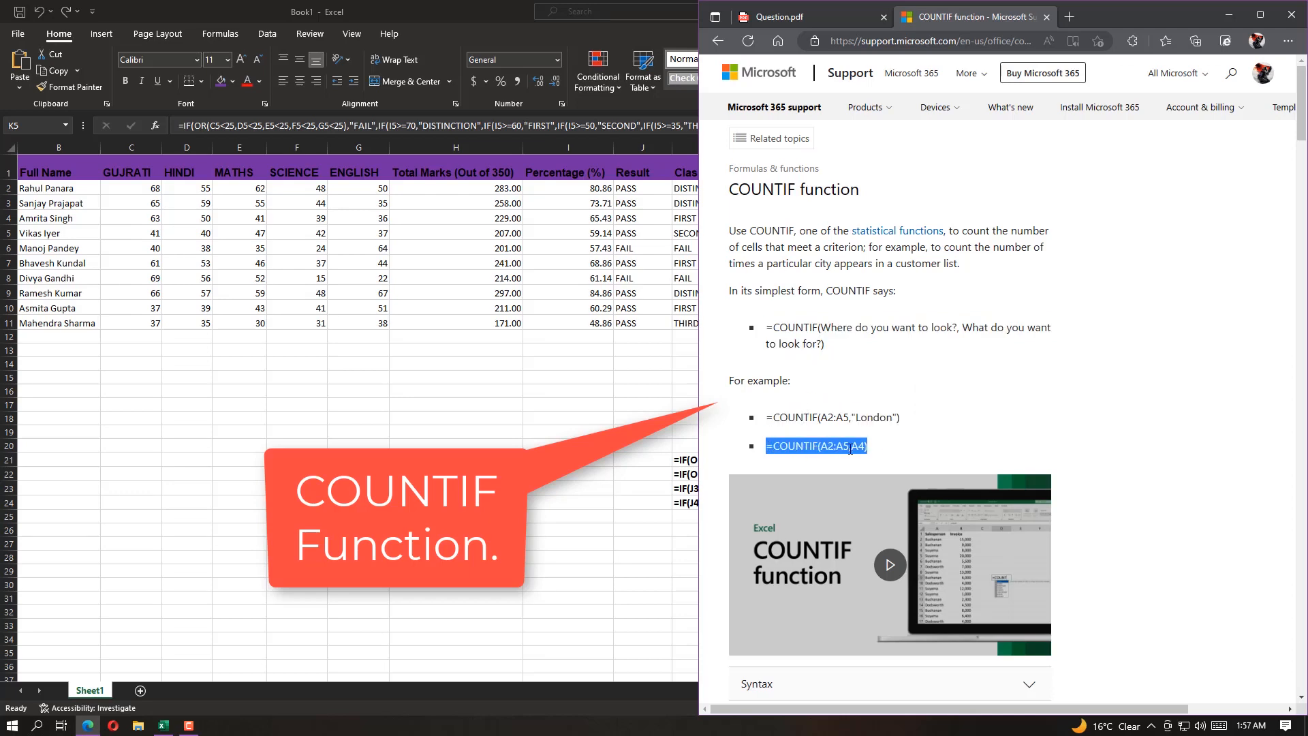
pyautogui.click(920, 437)
# Examine the COUNTIF examples =COUNTIF(A2:A5,"apples") and =COUNTIF(B2:B5,">55") together with their descriptions
pyautogui.scroll(-2, 931, 418)
pyautogui.scroll(-7, 760, 472)
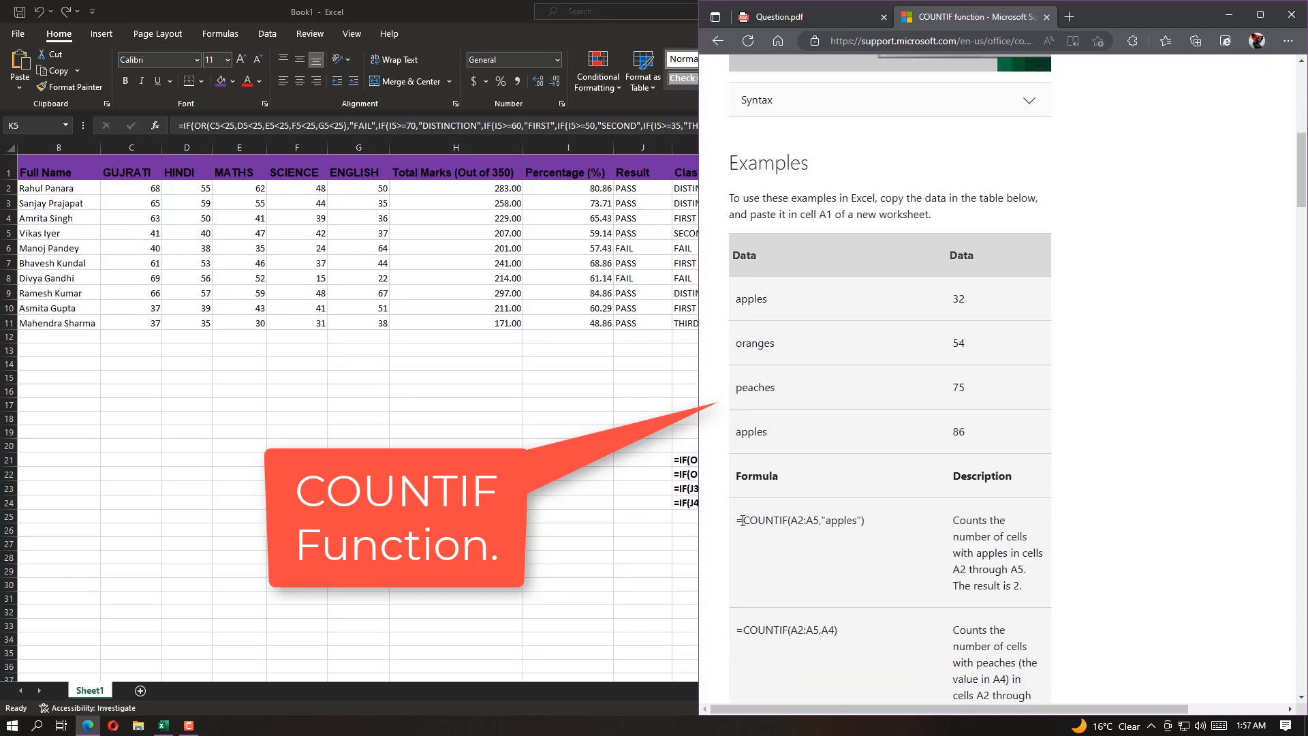
pyautogui.moveTo(736, 520); pyautogui.dragTo(867, 523)
pyautogui.moveTo(952, 520); pyautogui.dragTo(1013, 528)
pyautogui.moveTo(1042, 553); pyautogui.dragTo(1029, 592)
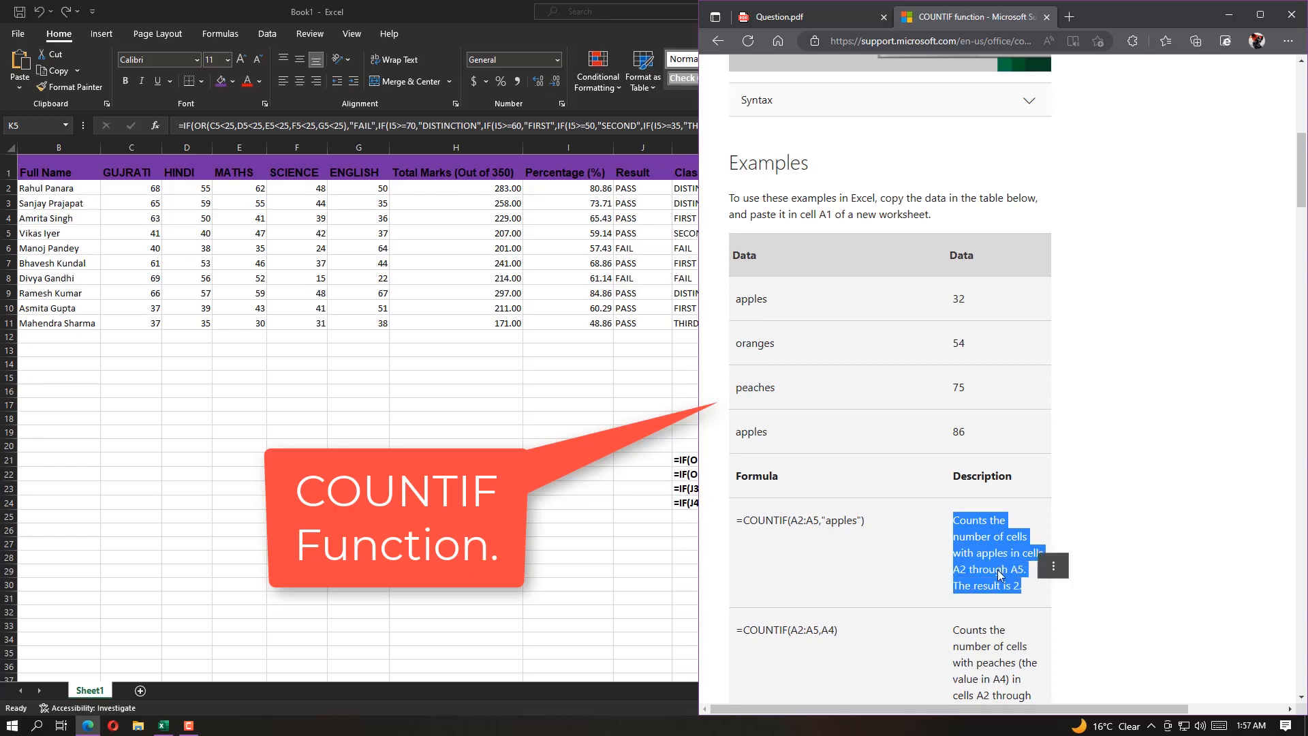
pyautogui.scroll(-6, 810, 584)
pyautogui.moveTo(820, 560); pyautogui.dragTo(852, 562)
pyautogui.click(876, 579)
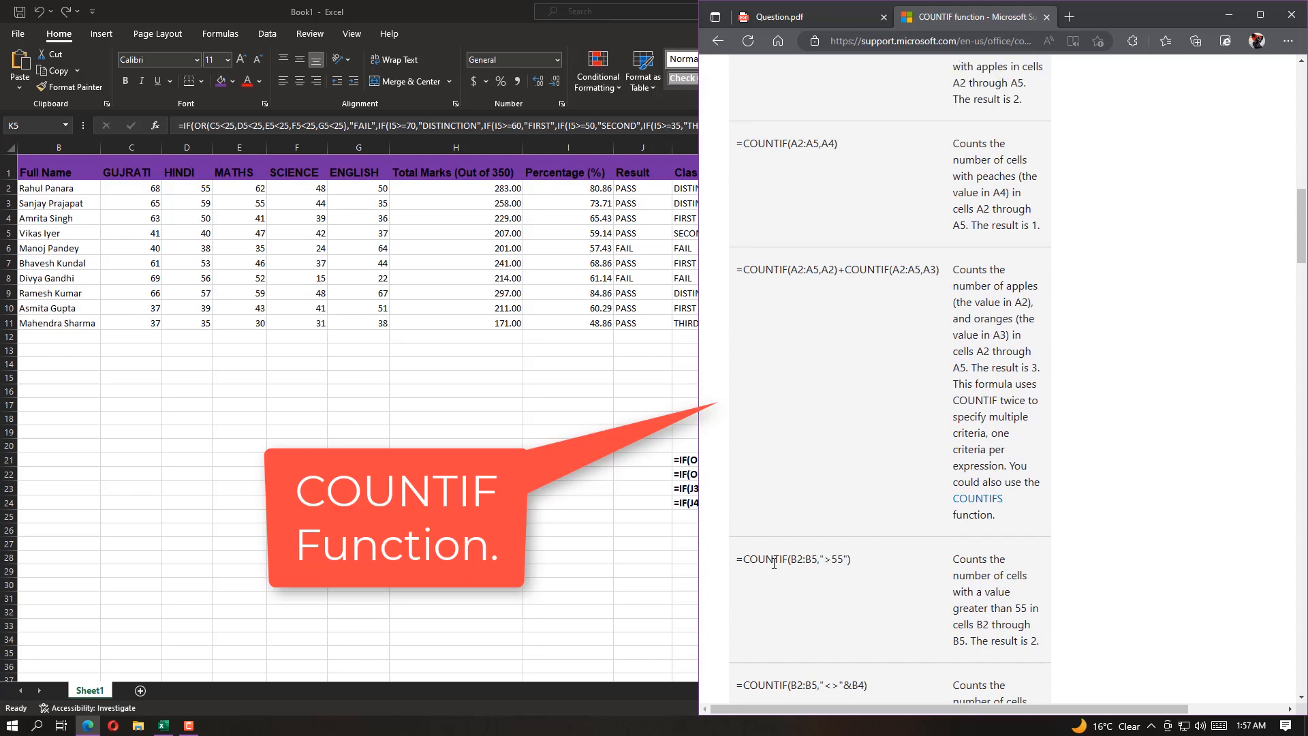
pyautogui.moveTo(737, 560); pyautogui.dragTo(853, 562)
pyautogui.moveTo(960, 558); pyautogui.dragTo(1037, 642)
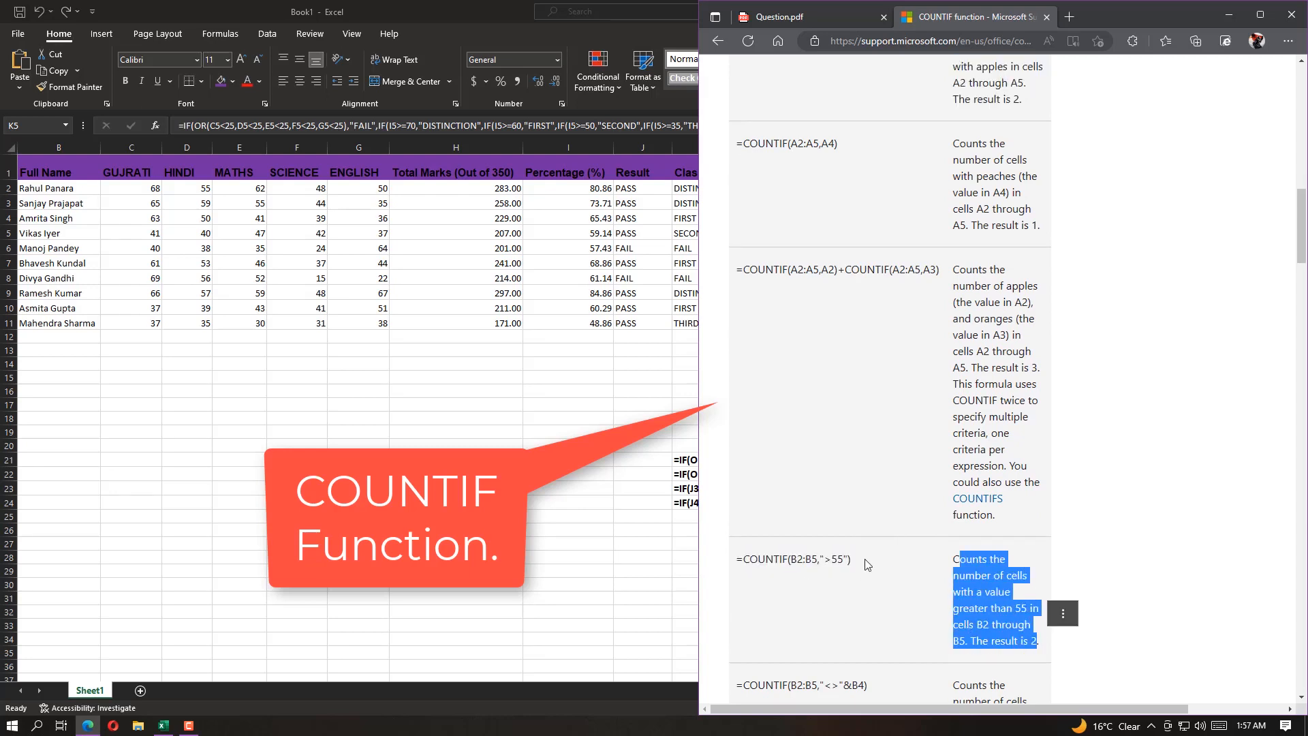
# Switch to the Excel workbook and enter =COUNTIF(C2:G2,"<25") in cell L2
pyautogui.doubleClick(509, 14)
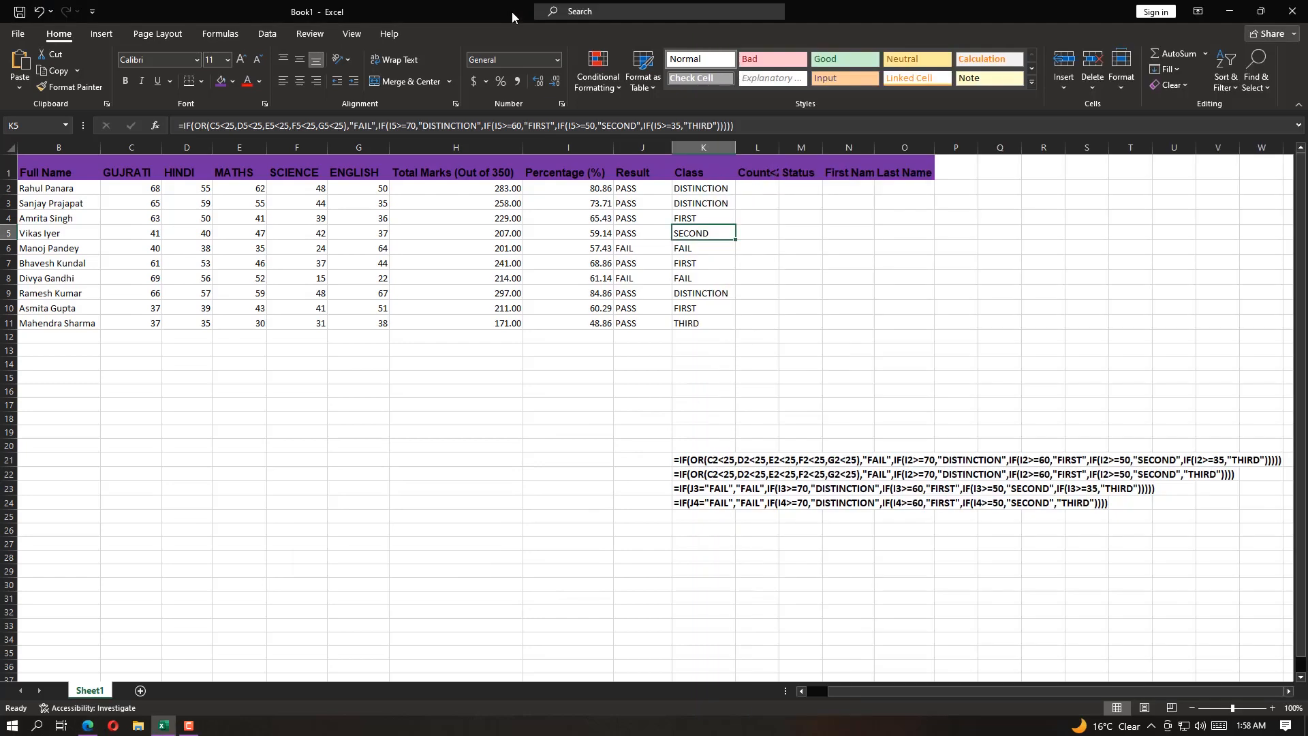
pyautogui.click(763, 186)
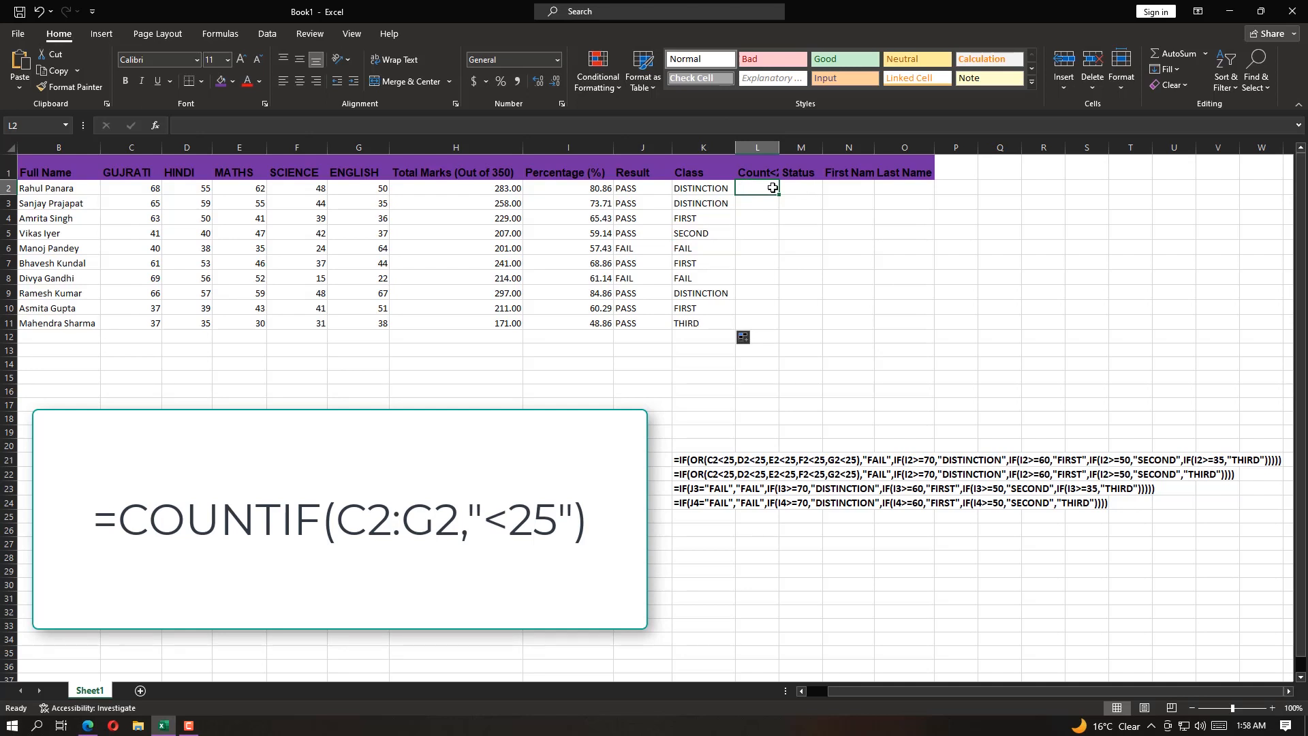
pyautogui.write('=COUN')
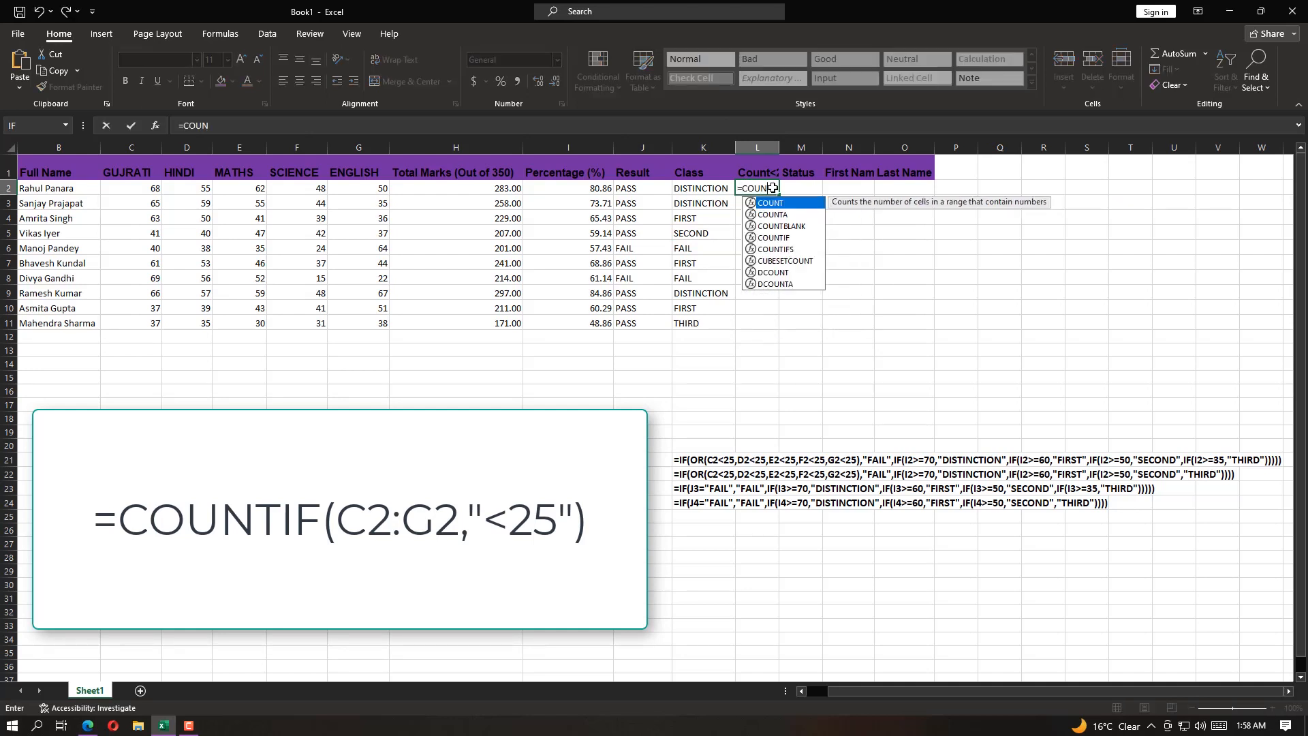
pyautogui.write('TI')
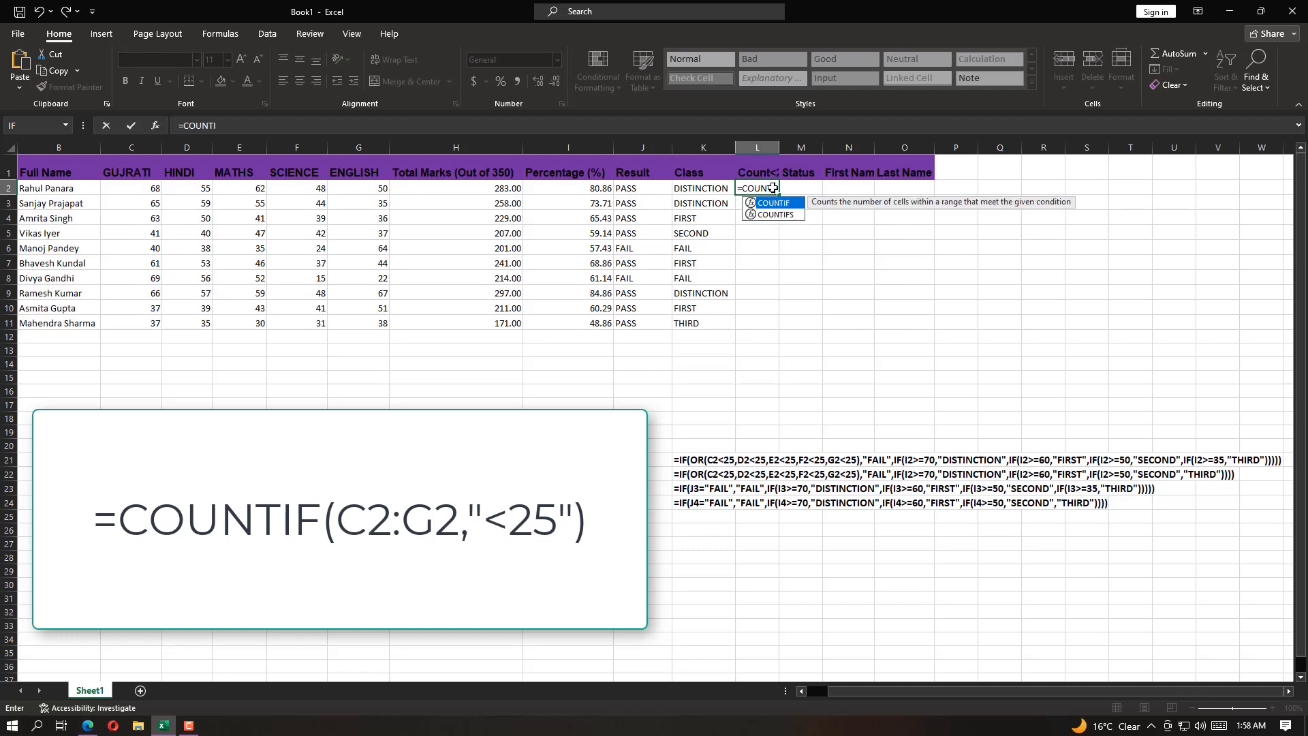
pyautogui.press('Tab')
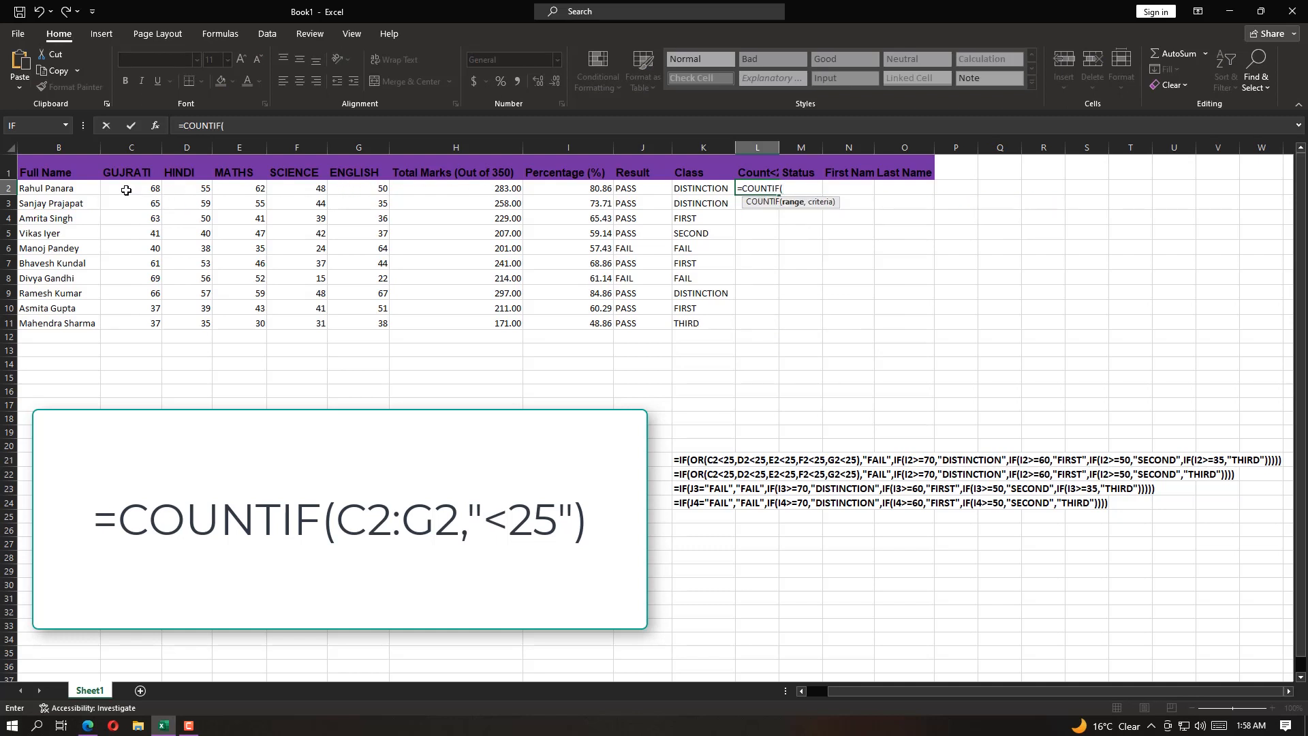
pyautogui.moveTo(117, 189); pyautogui.dragTo(370, 187)
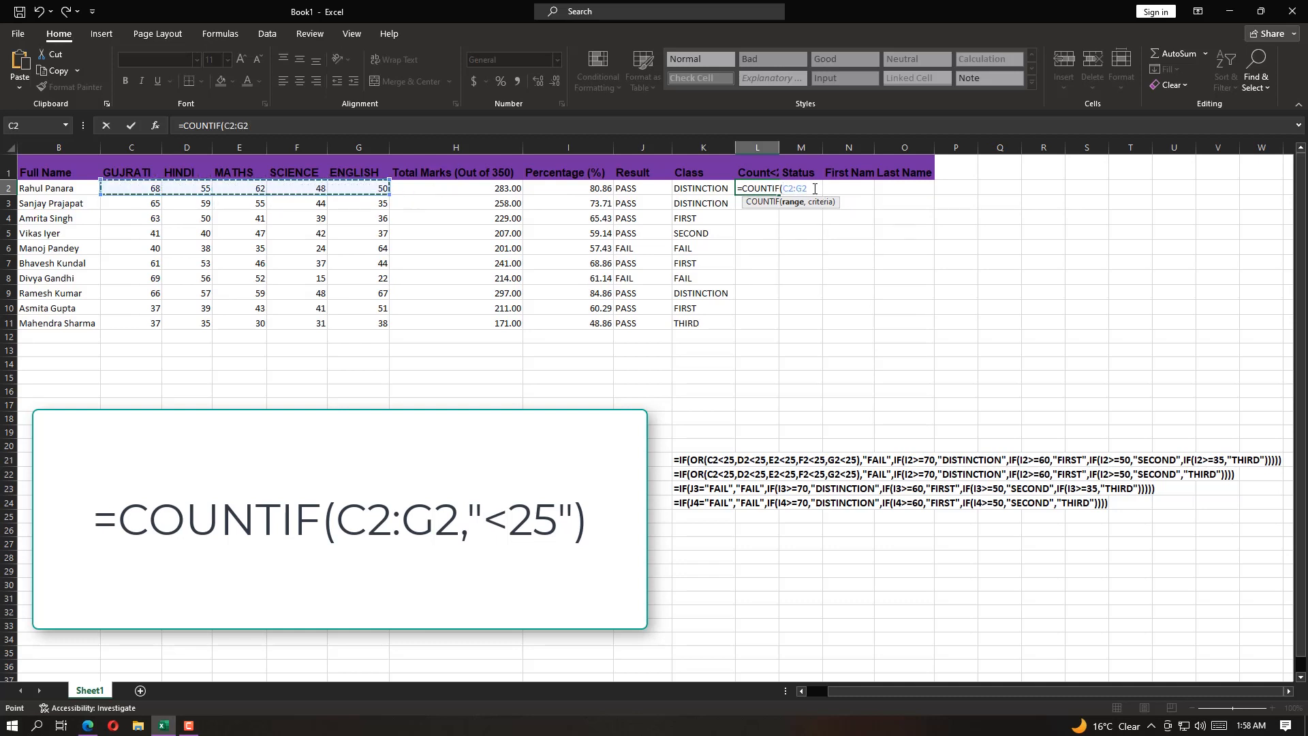
pyautogui.write(',"<25')
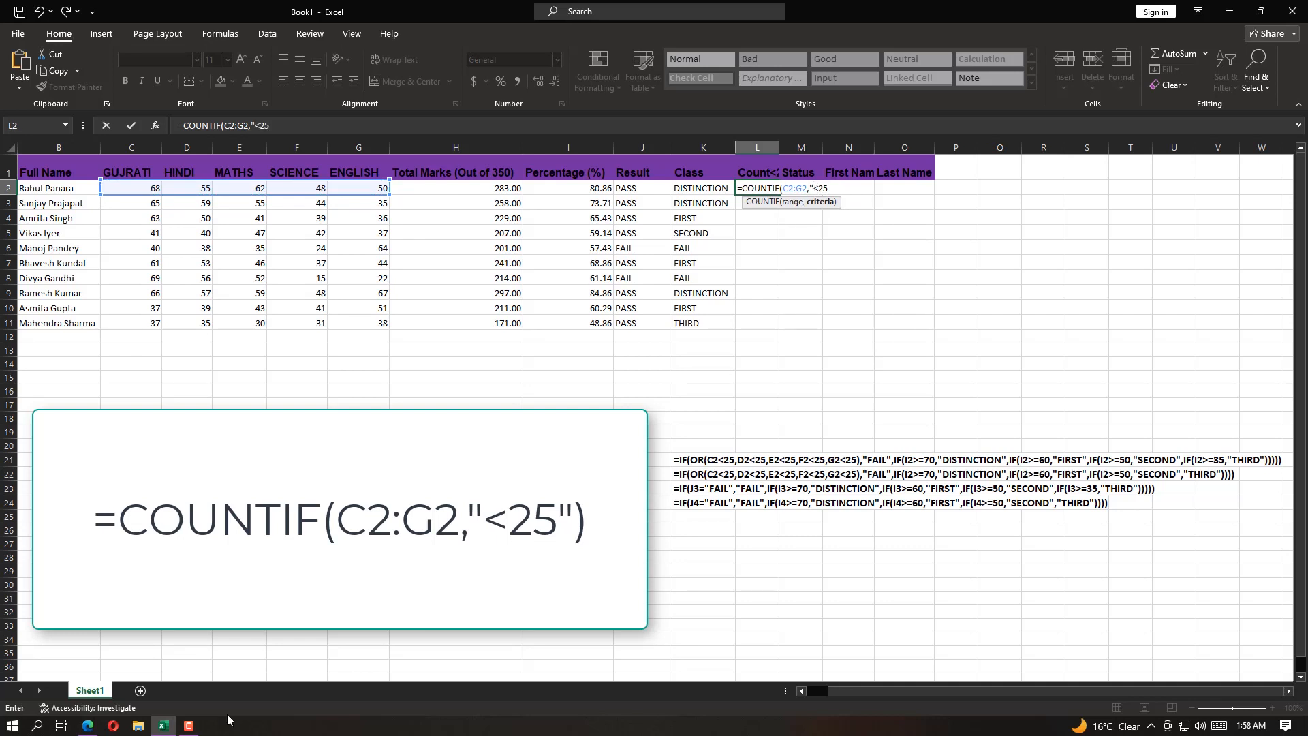
pyautogui.write('")')
pyautogui.hotkey('ctrl', 'Return')
# Fill the COUNTIF formula from L2 down through L11 and check the cells L6, L8 and L11
pyautogui.moveTo(778, 195); pyautogui.dragTo(768, 330)
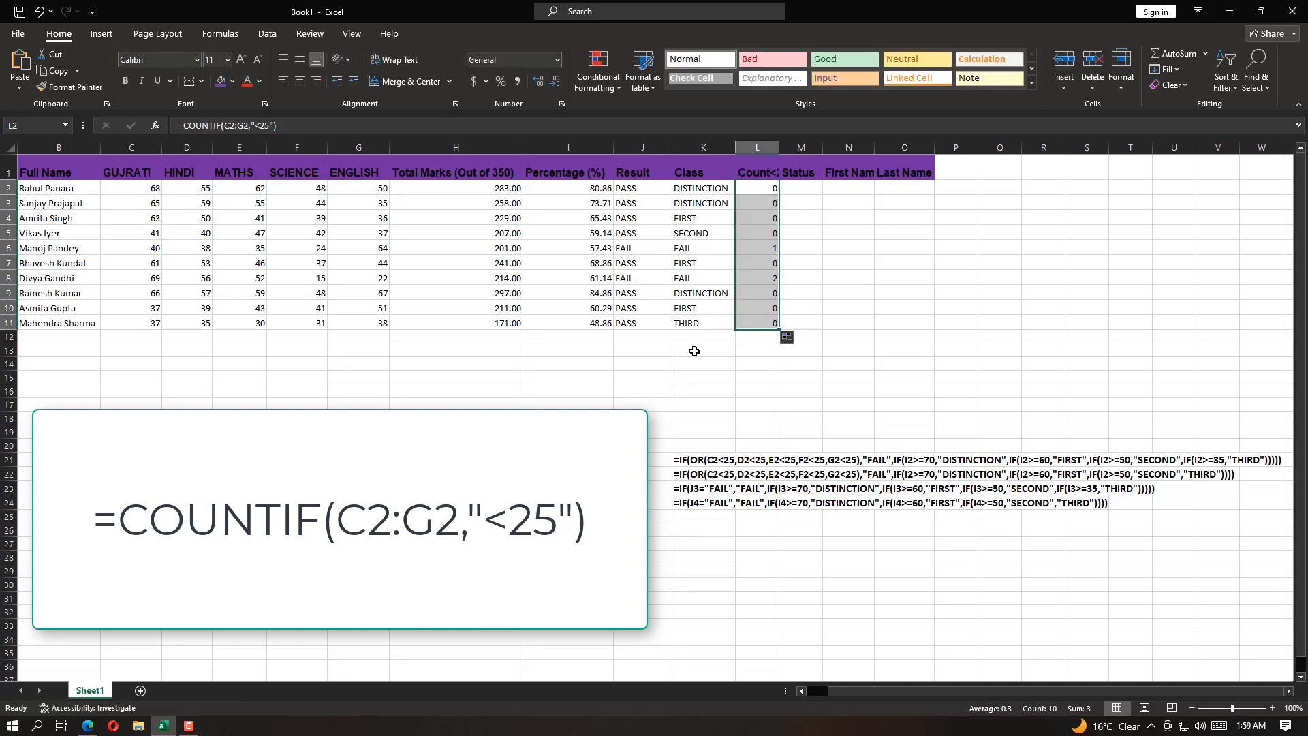
pyautogui.click(773, 249)
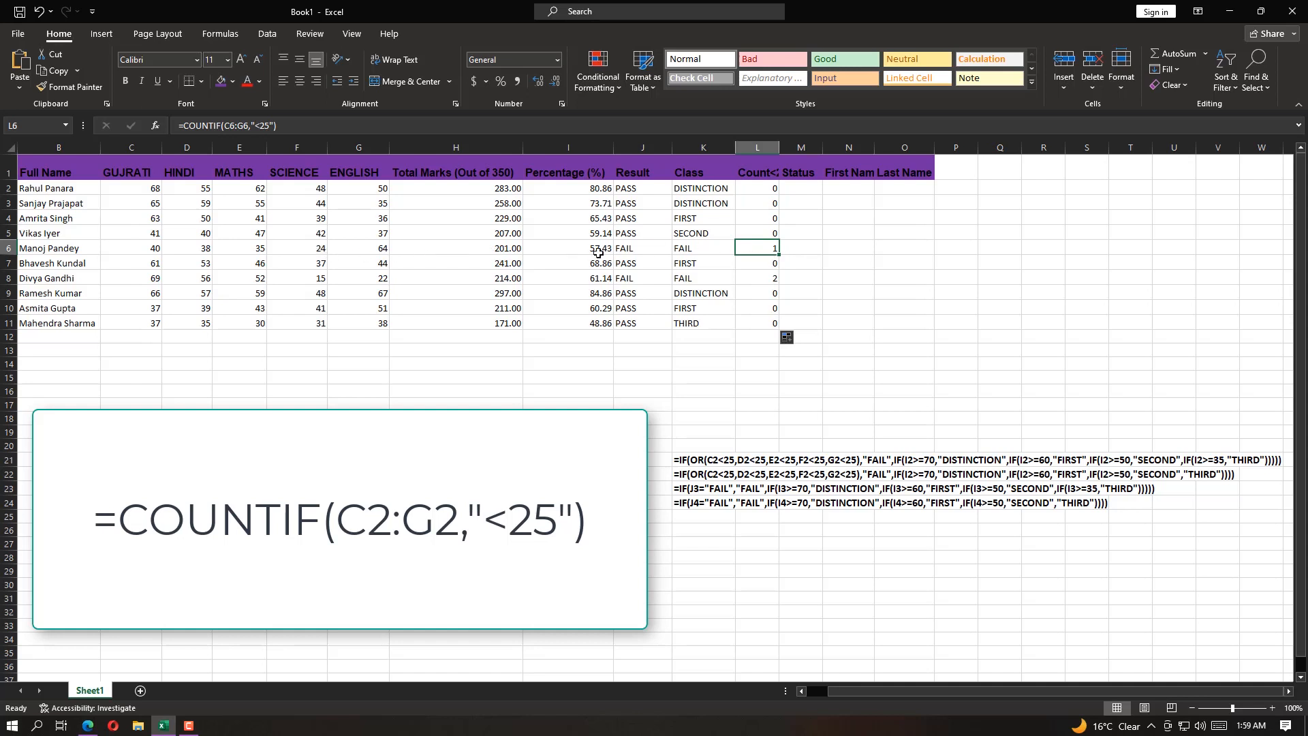
pyautogui.click(768, 278)
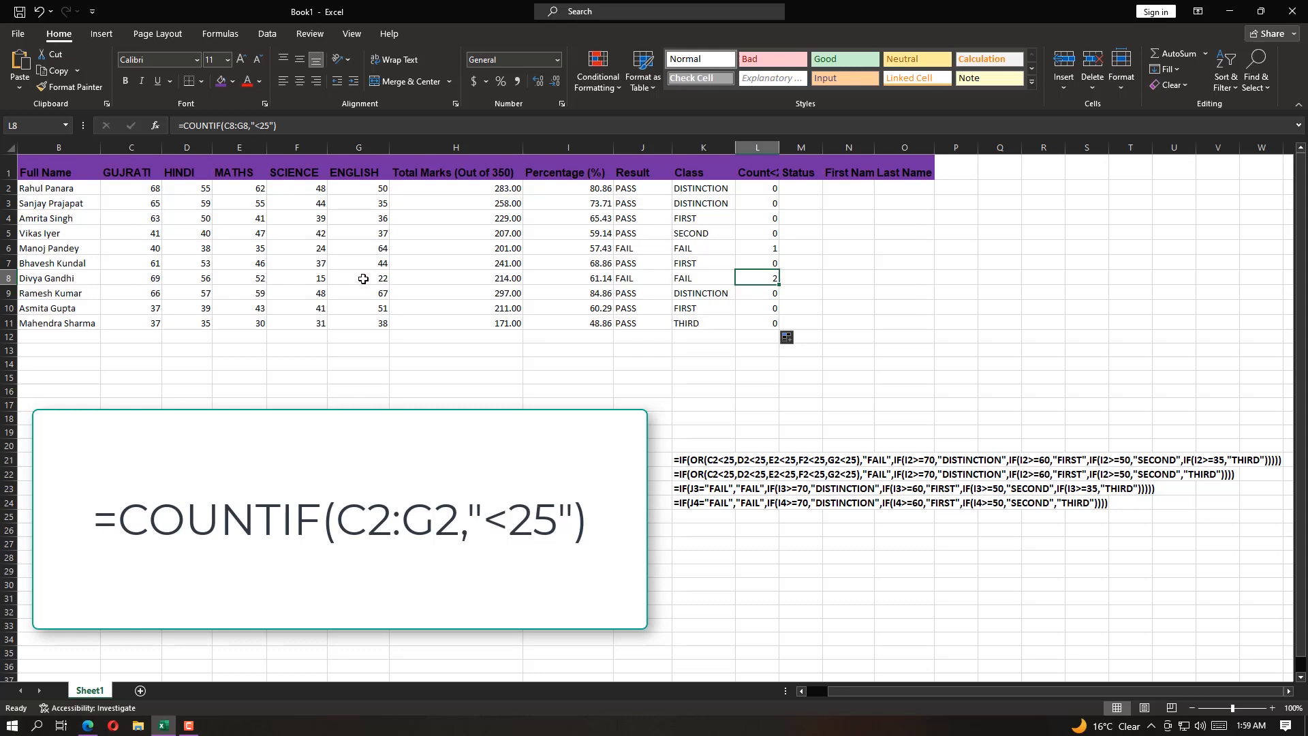
pyautogui.click(766, 319)
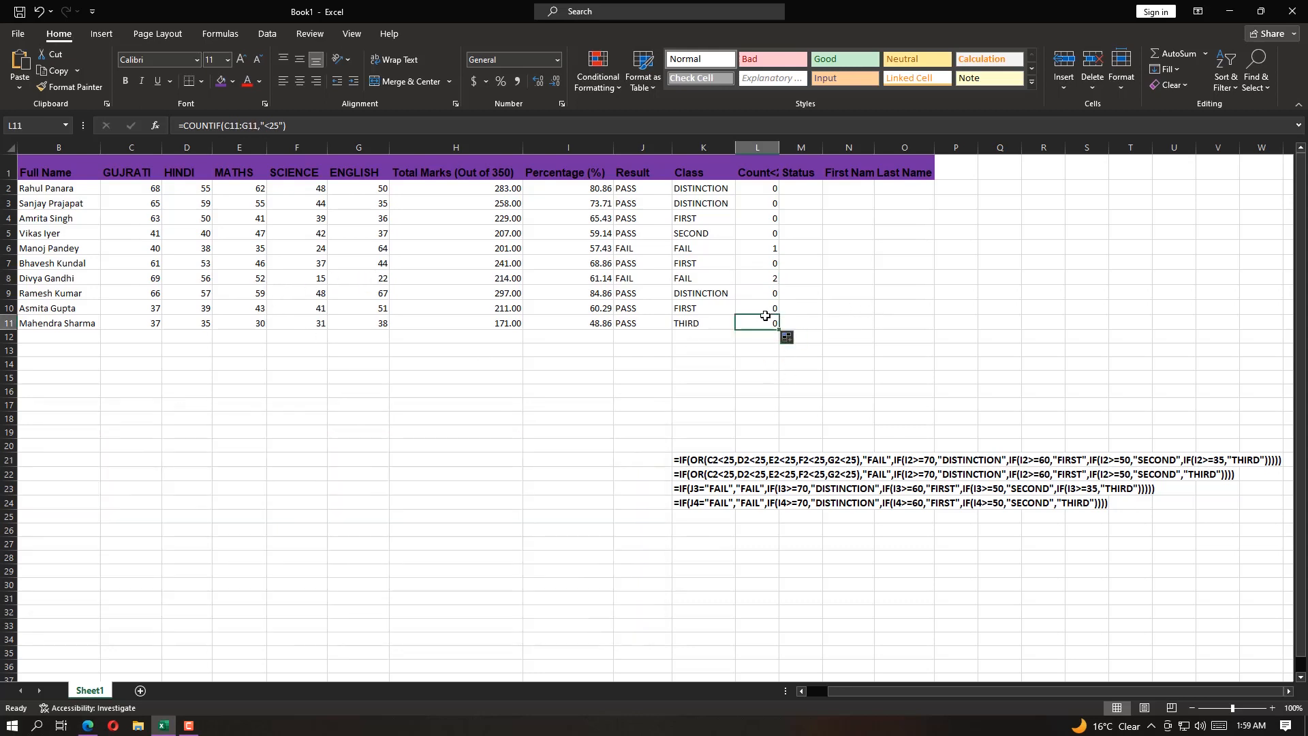
# Switch to Question.pdf in the browser and read task 7 on calculating STATUS with the IF condition, including both of its rules
pyautogui.click(798, 190)
pyautogui.click(87, 726)
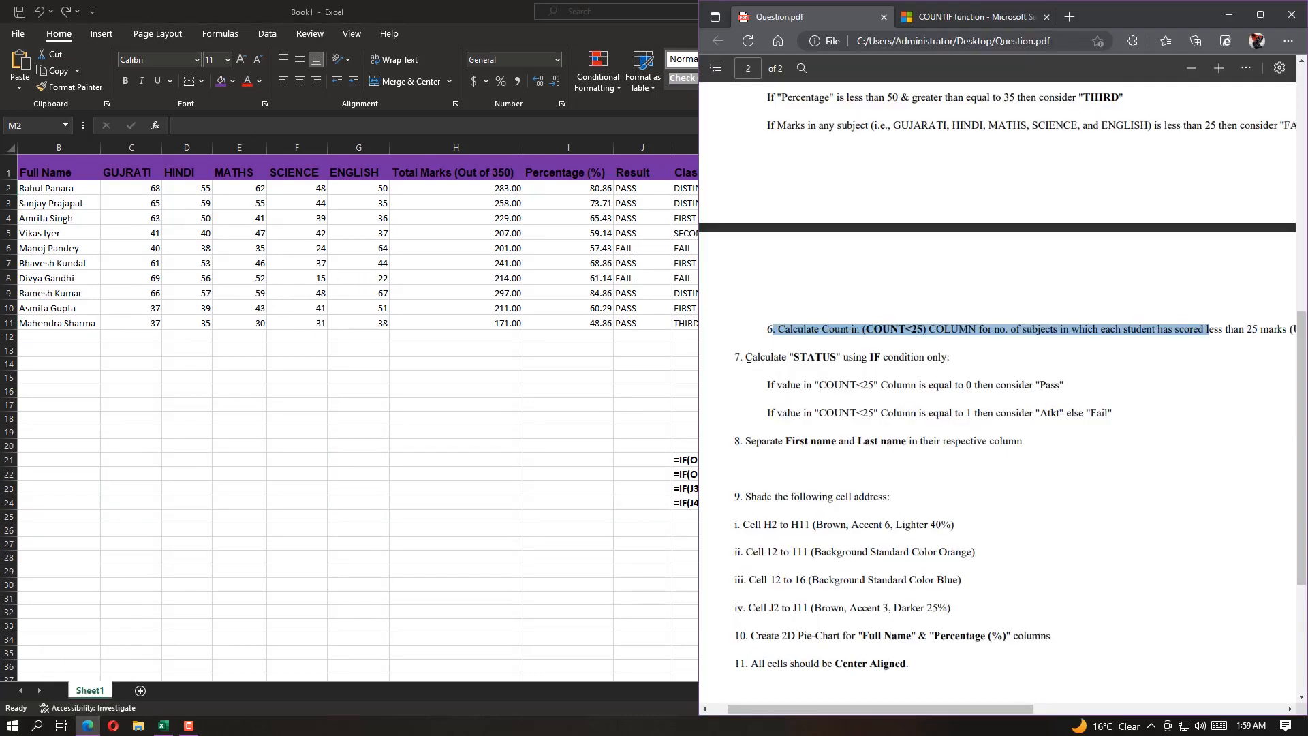
pyautogui.moveTo(749, 357); pyautogui.dragTo(949, 358)
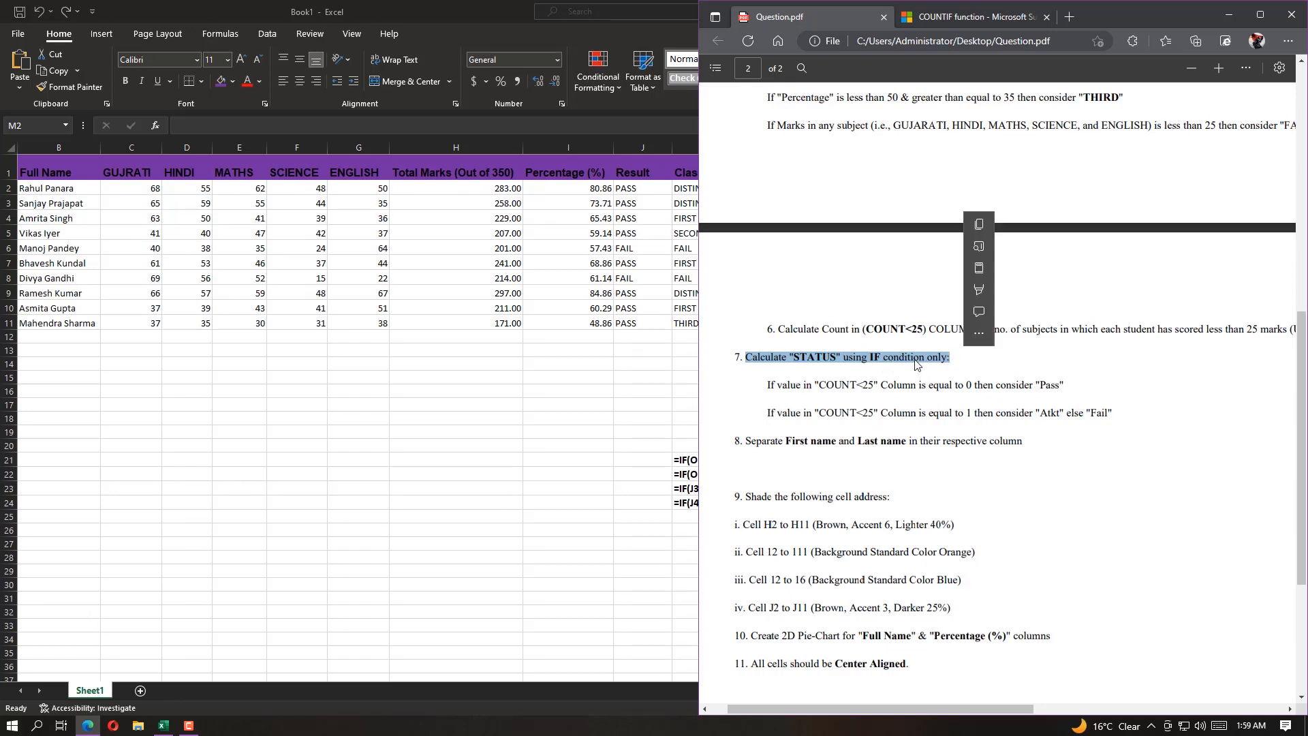
pyautogui.moveTo(768, 386); pyautogui.dragTo(1081, 386)
pyautogui.moveTo(767, 413); pyautogui.dragTo(1115, 411)
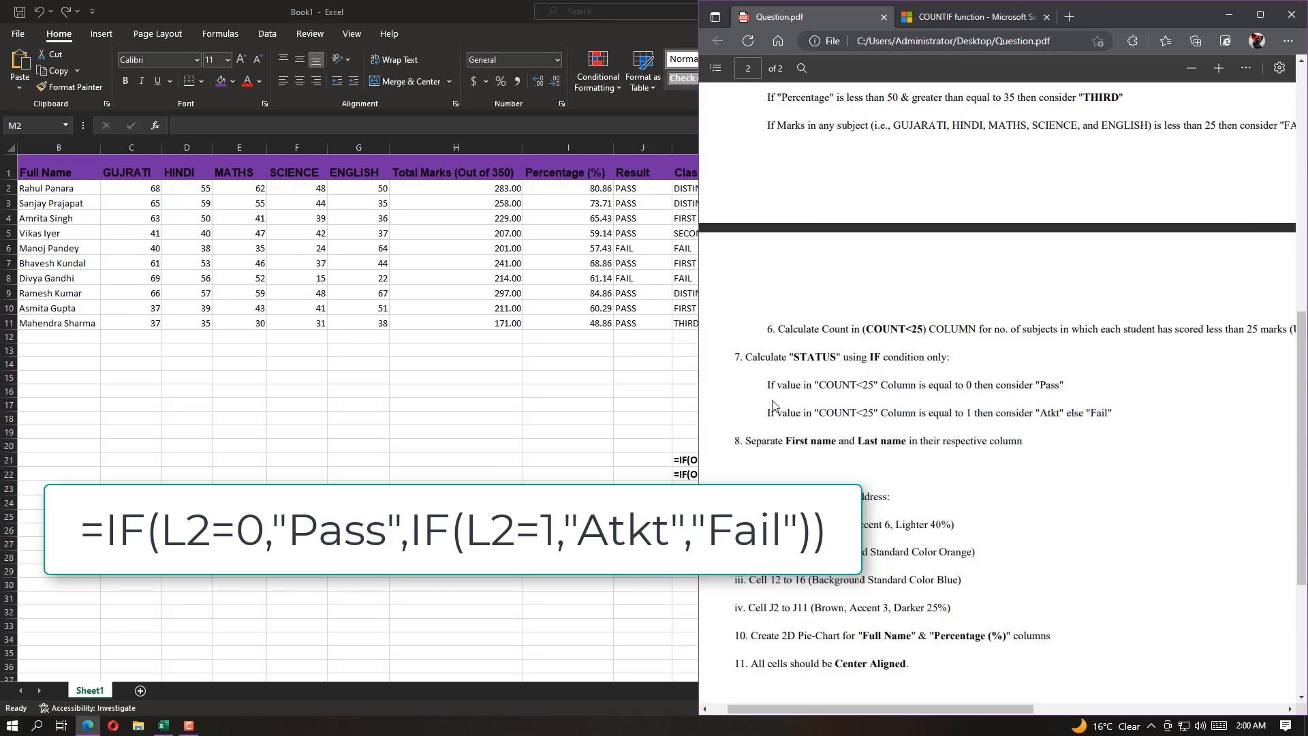
# Switch back to the Excel workbook and begin an IF formula in the Status cell M2
pyautogui.click(627, 10)
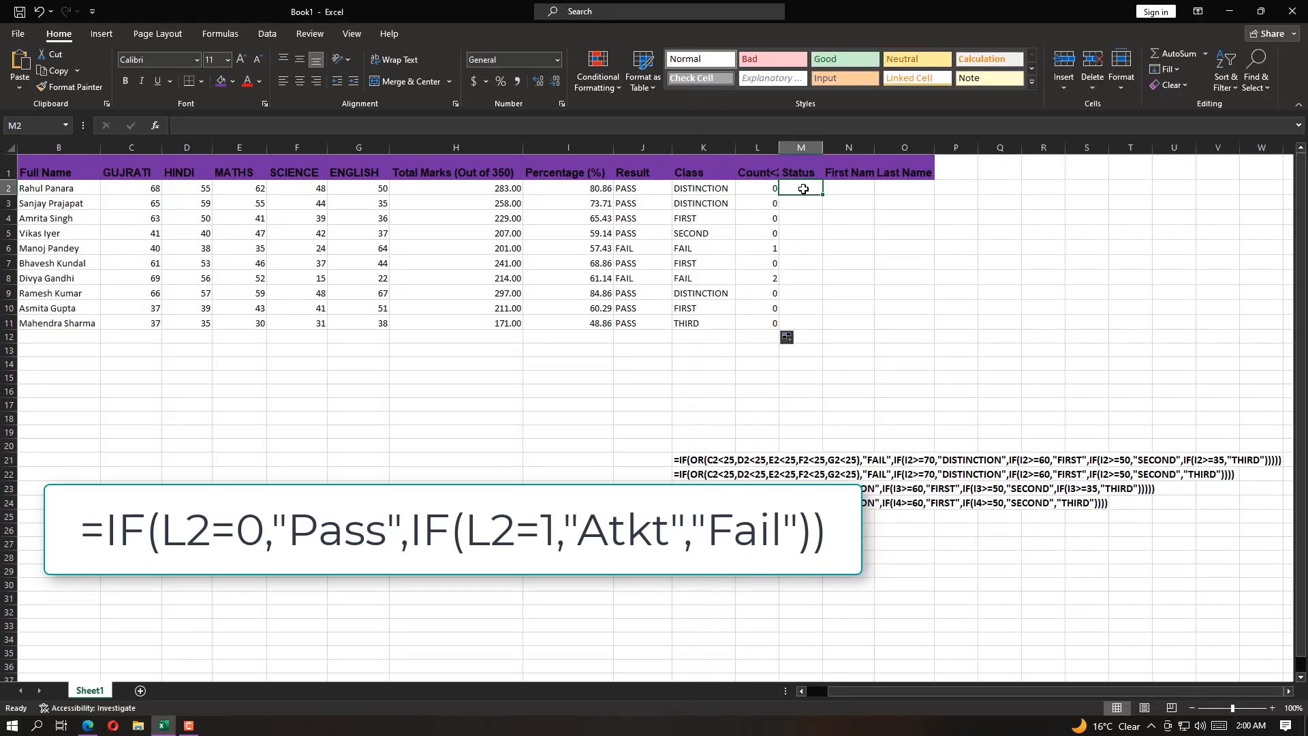
pyautogui.write('=IF(')
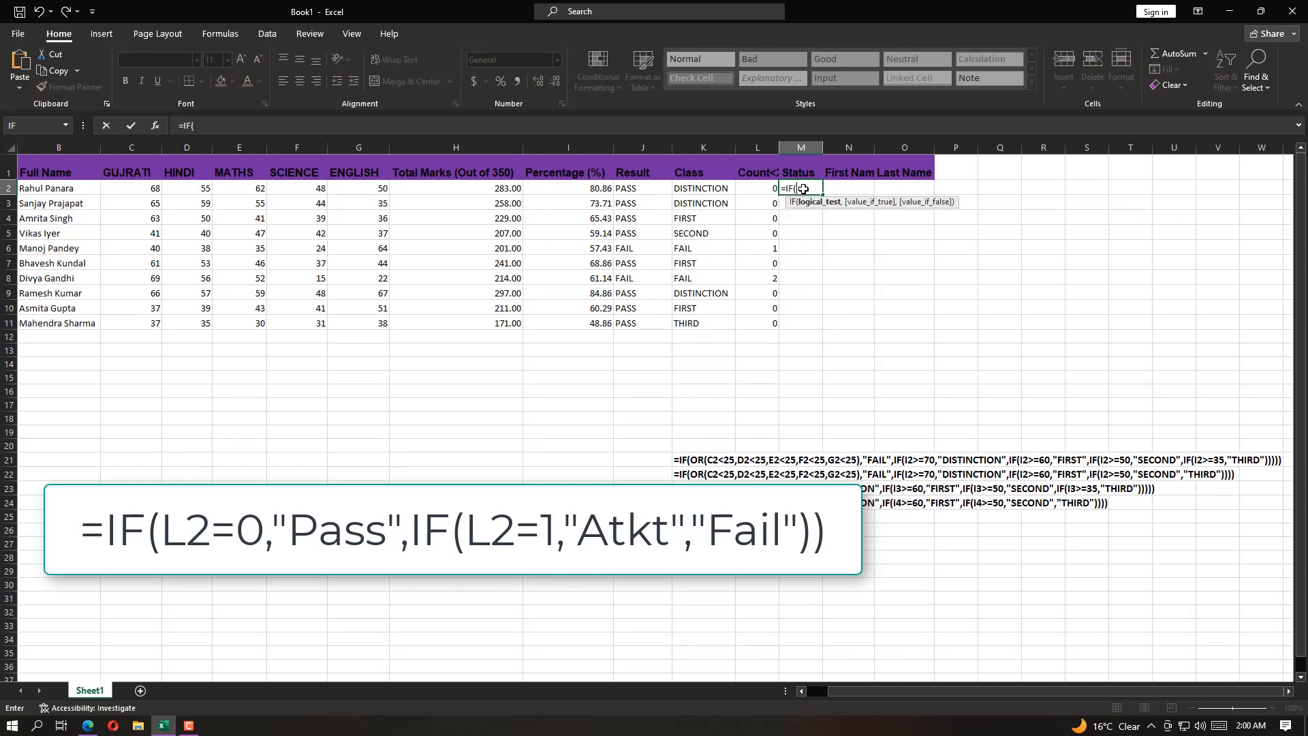
pyautogui.click(761, 188)
pyautogui.write('=')
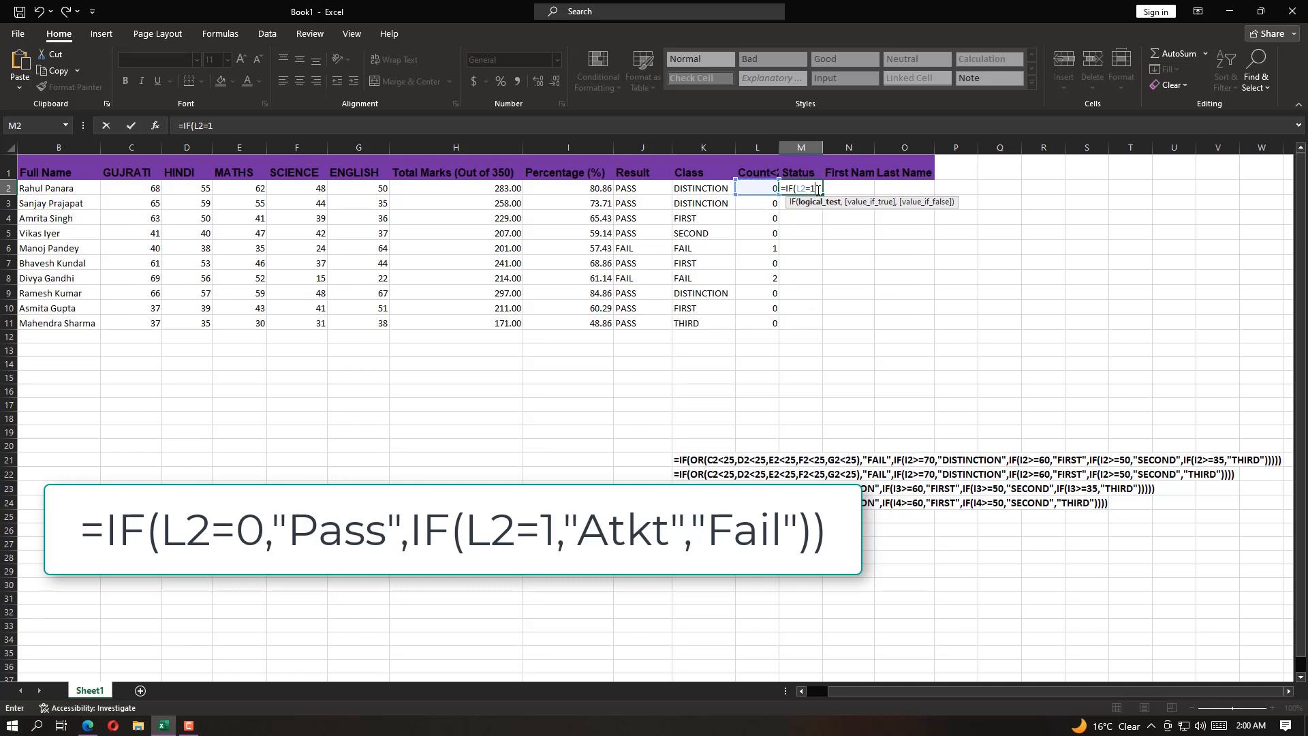
pyautogui.write('1,')
pyautogui.press('BackSpace')
pyautogui.press('BackSpace')
pyautogui.press('BackSpace')
pyautogui.press('BackSpace')
pyautogui.press('BackSpace')
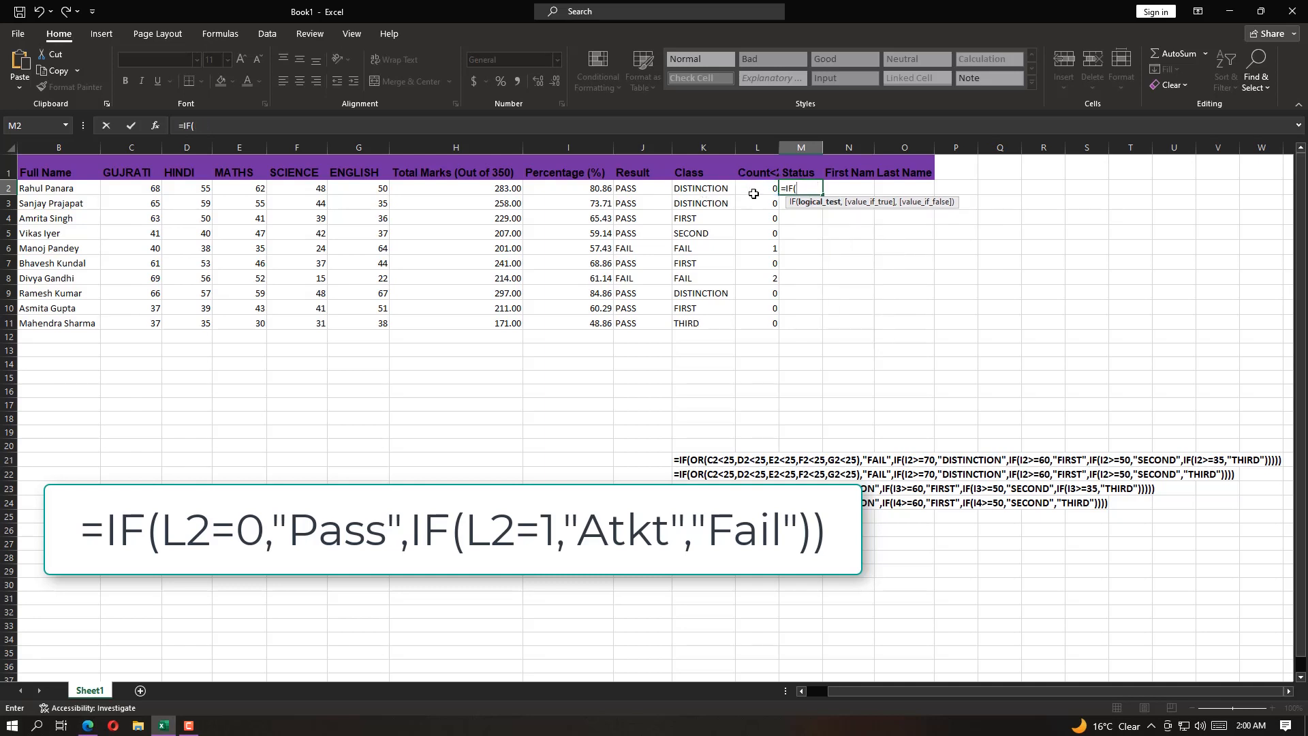
# Complete the formula in M2 as =IF(L2=0,"Pass",IF(L2=1,"Atkt","Fail"))
pyautogui.press('Left')
pyautogui.write('=0')
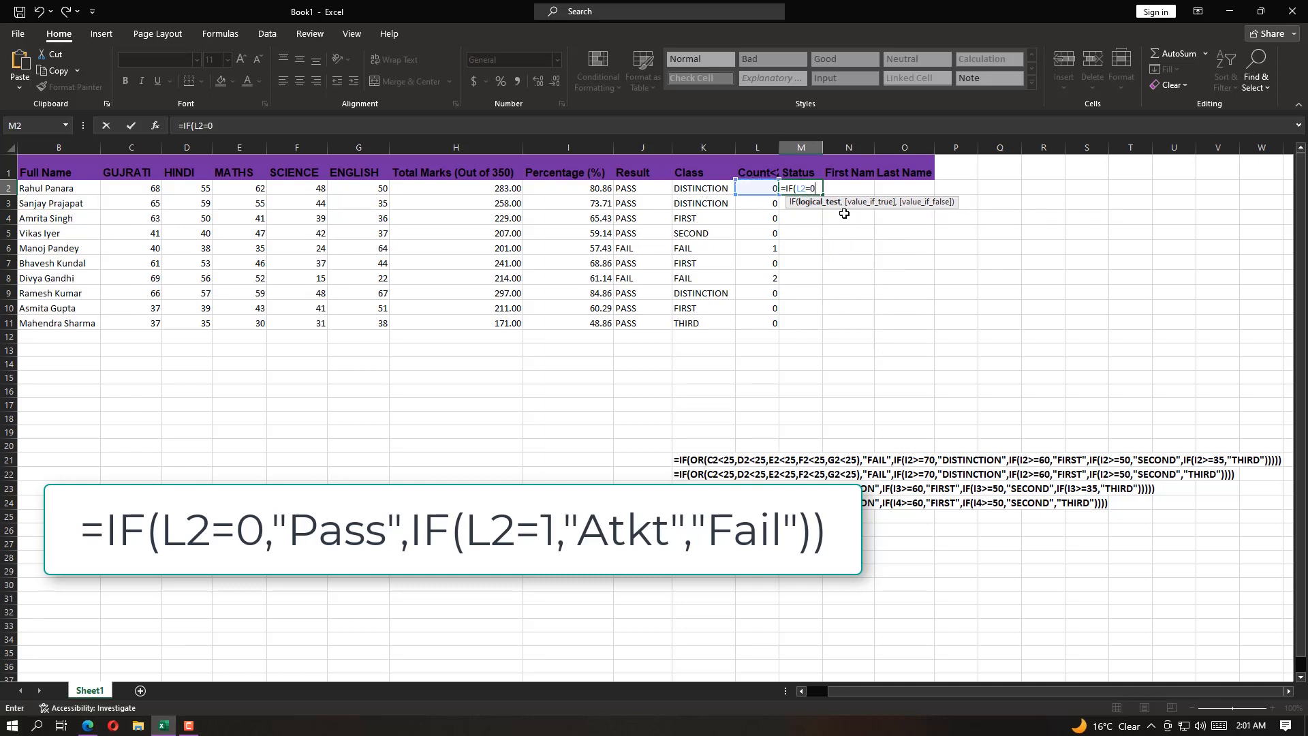
pyautogui.write(',"Pas')
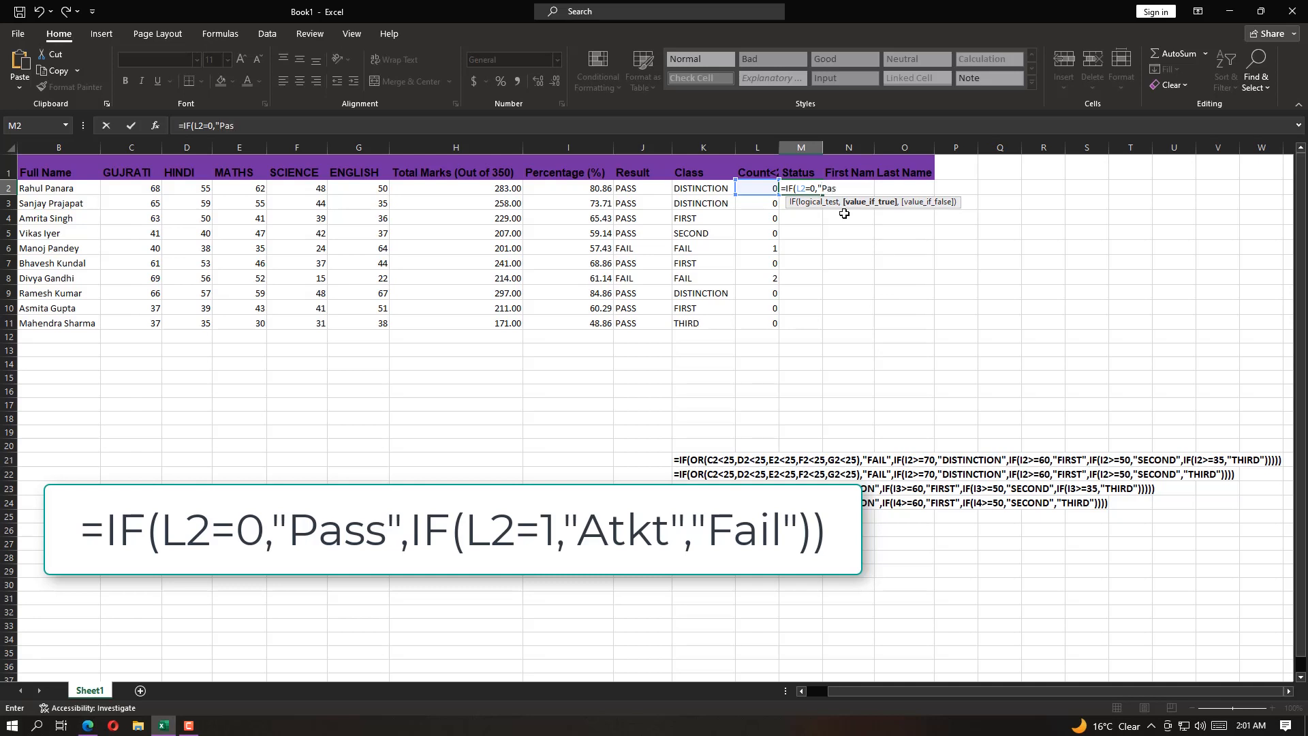
pyautogui.write('s",if')
pyautogui.press('Tab')
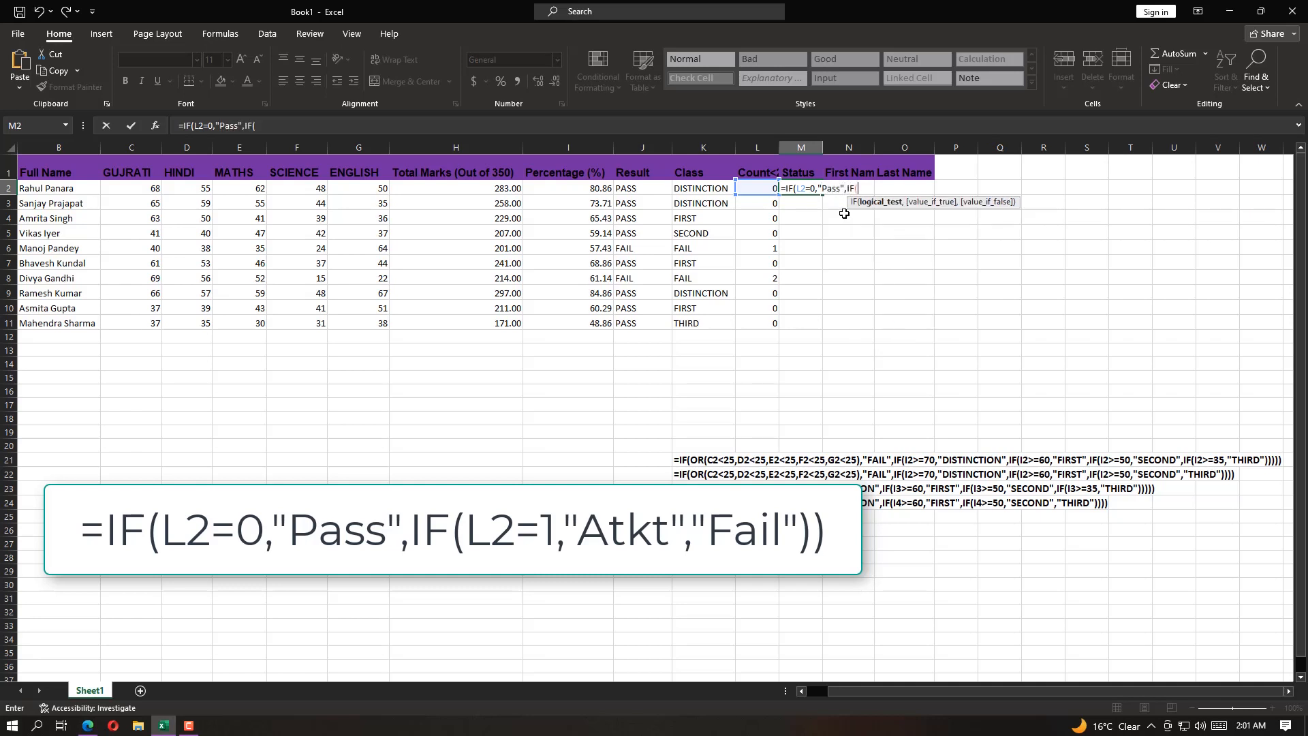
pyautogui.click(772, 190)
pyautogui.write('=1,"Atkt')
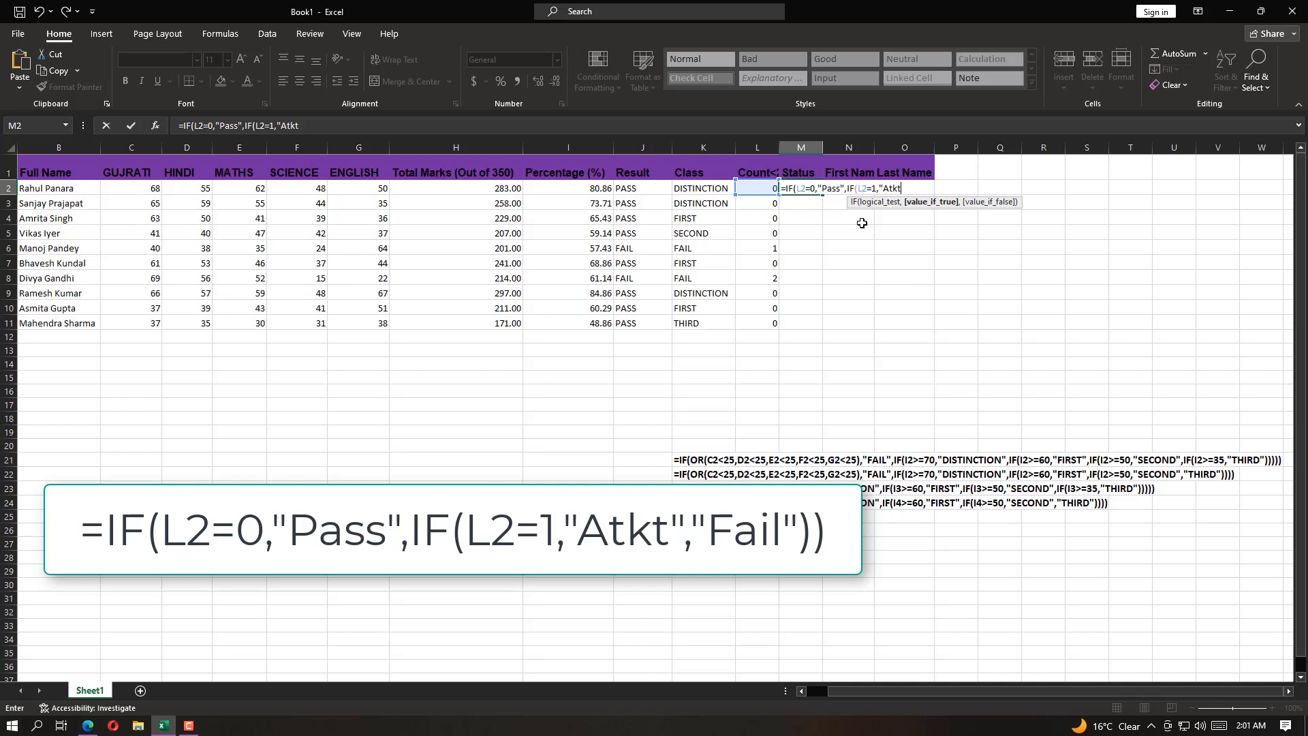
pyautogui.write('","Fail"))')
pyautogui.press('Return')
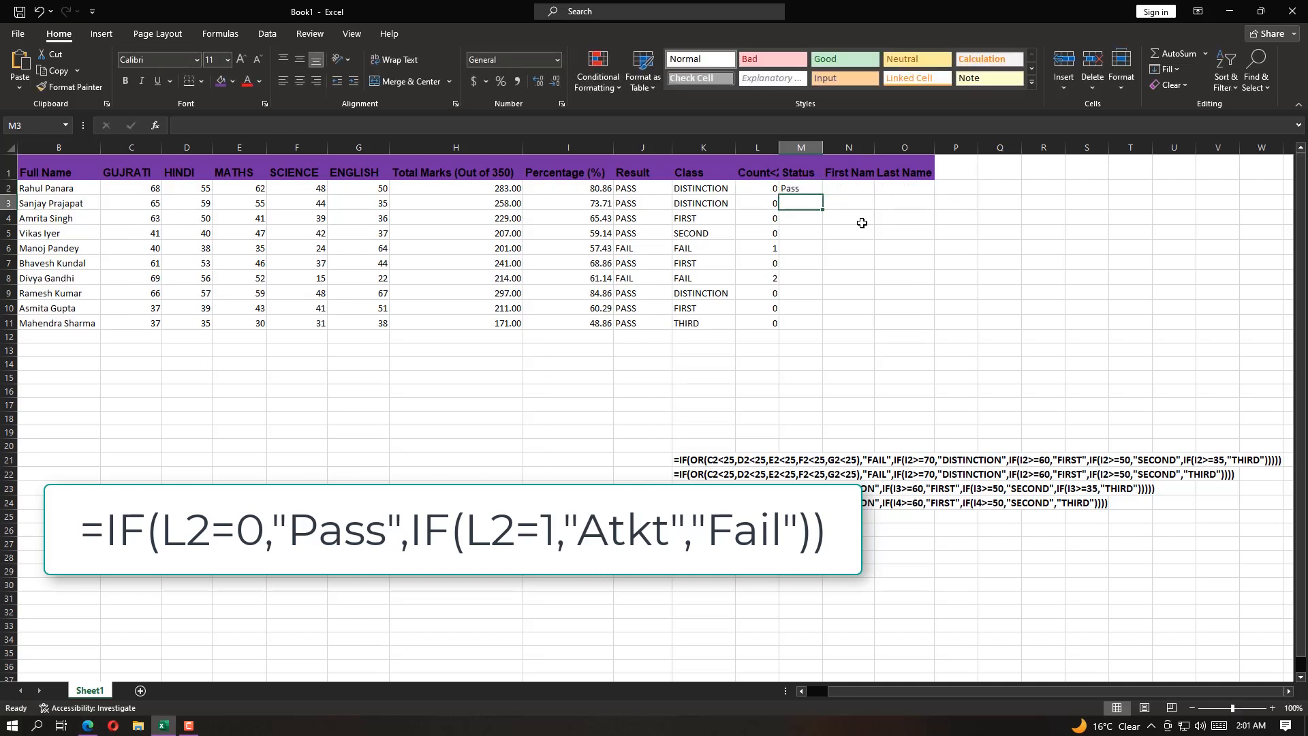
# Fill the Status formula from M2 down through M11 and check the formula in M6
pyautogui.click(804, 189)
pyautogui.moveTo(822, 195); pyautogui.dragTo(816, 327)
pyautogui.click(801, 251)
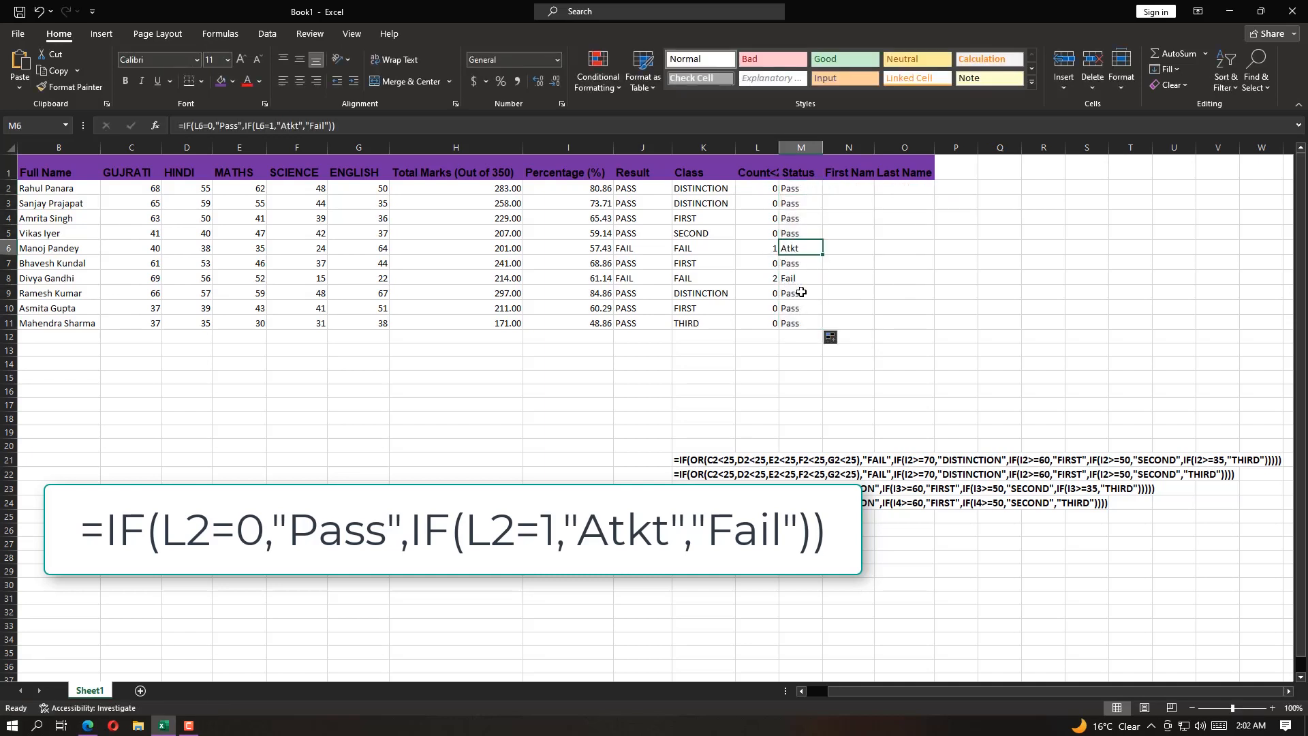
# Switch to Question.pdf in the browser and read task 8 about separating First name and Last name into their columns
pyautogui.click(849, 189)
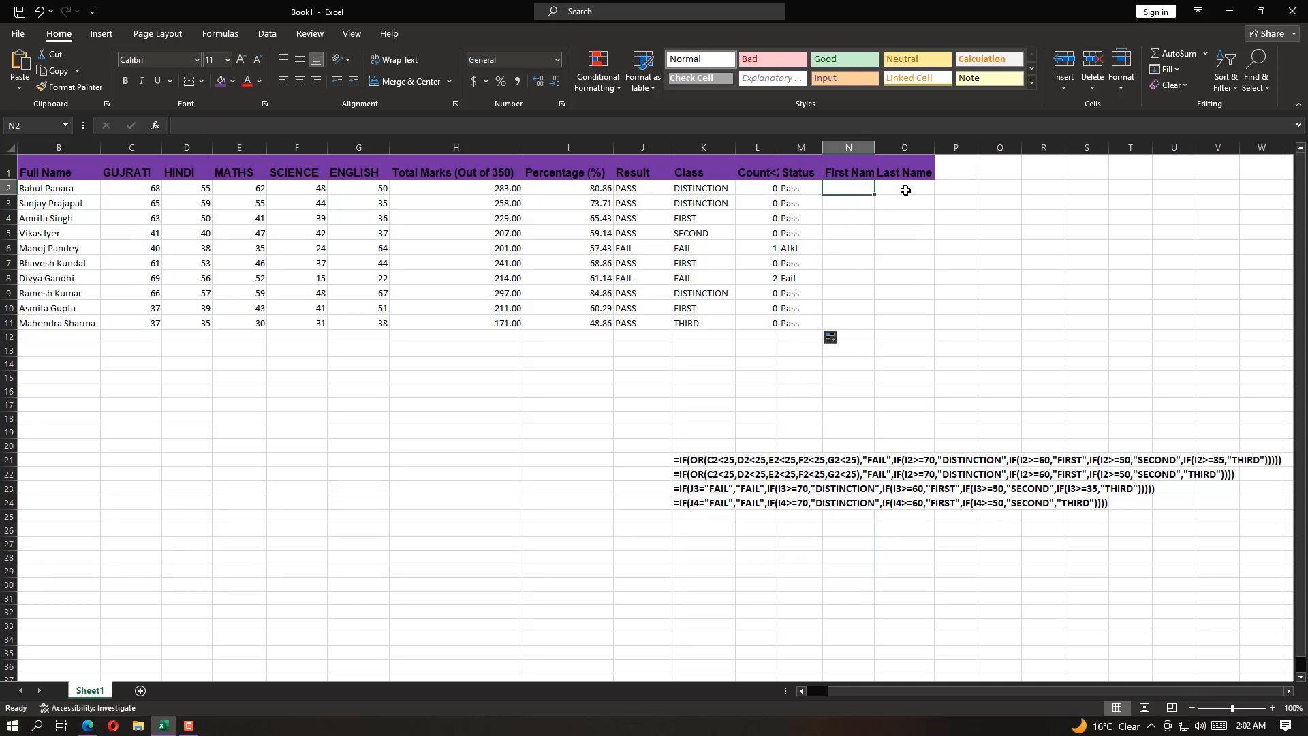
pyautogui.click(35, 189)
pyautogui.click(88, 726)
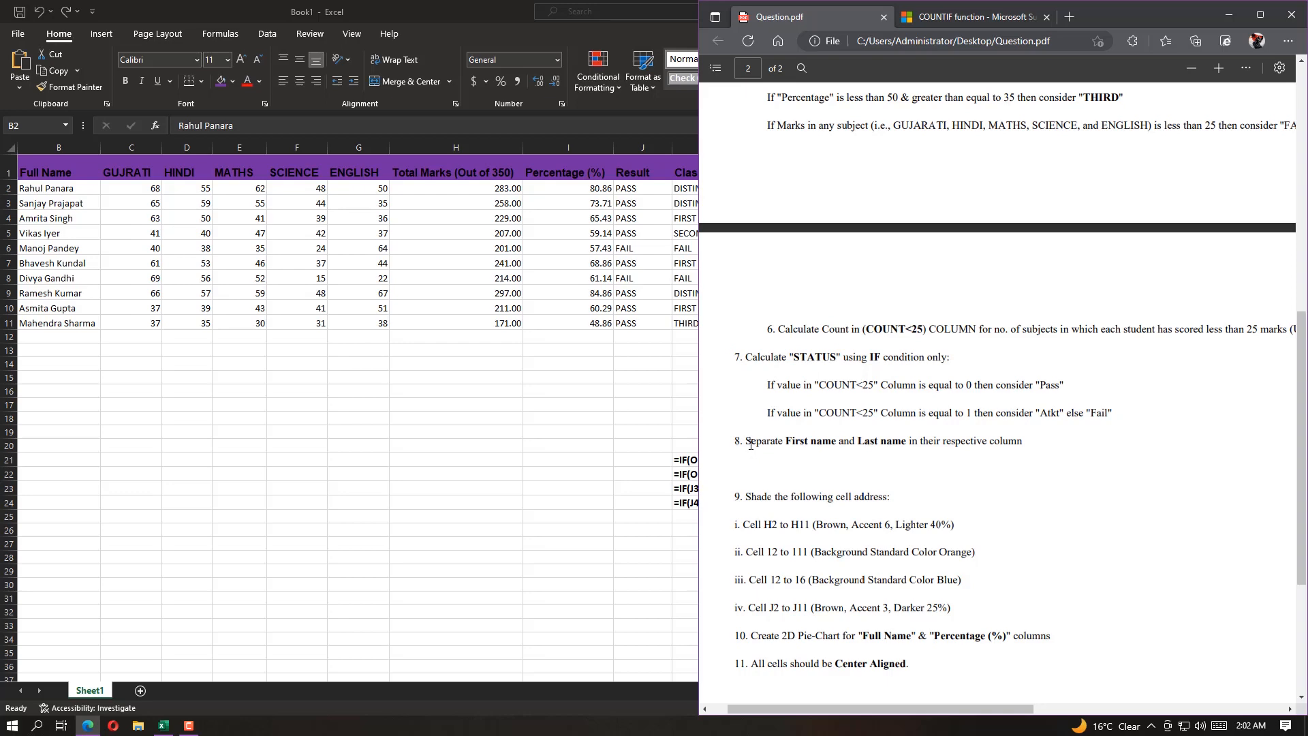
pyautogui.moveTo(767, 441); pyautogui.dragTo(1023, 442)
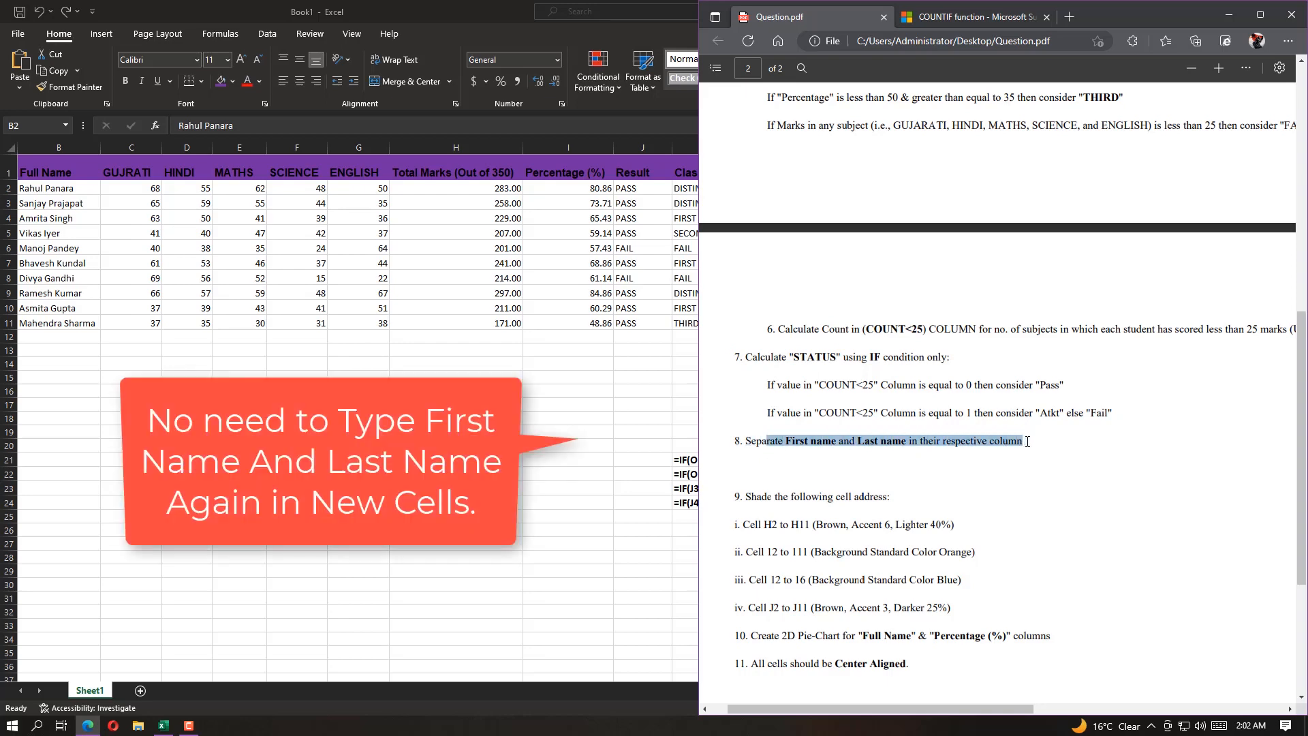
pyautogui.click(892, 471)
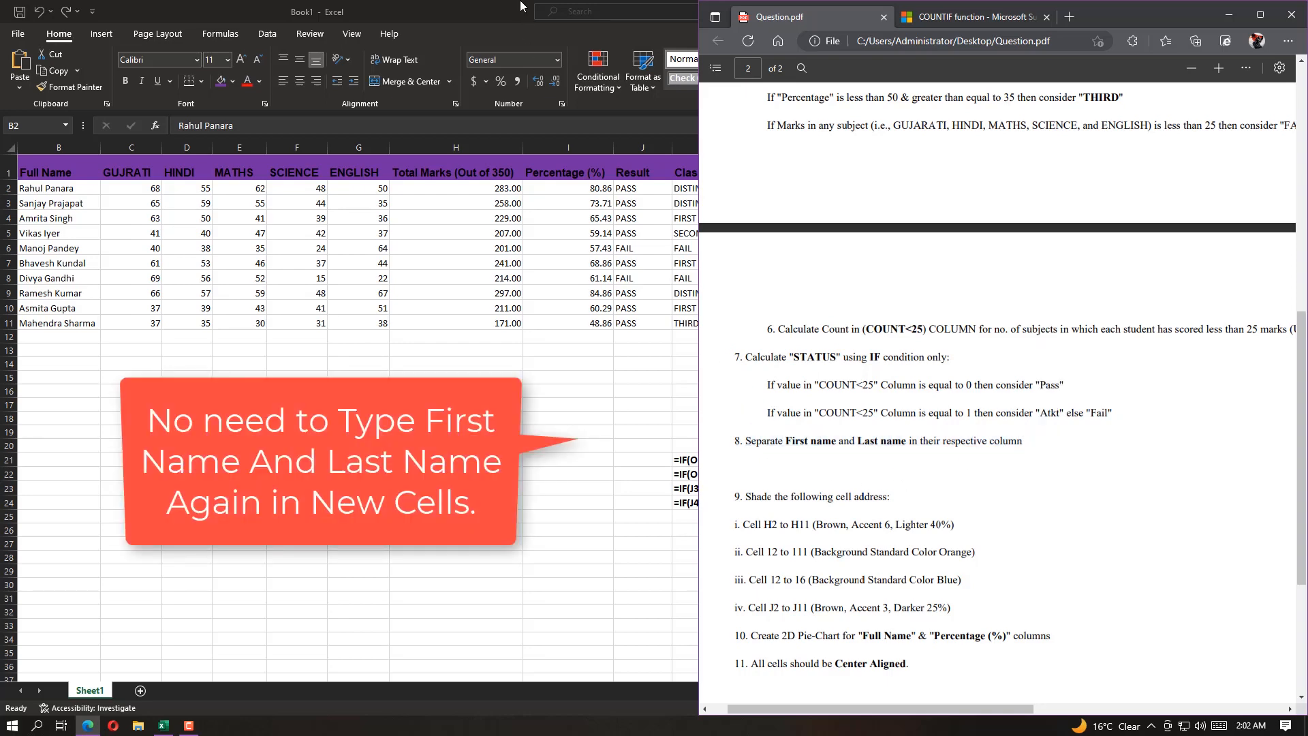
# Switch back to the Excel workbook and start Text to Columns on the full names in B2:B11
pyautogui.click(501, 7)
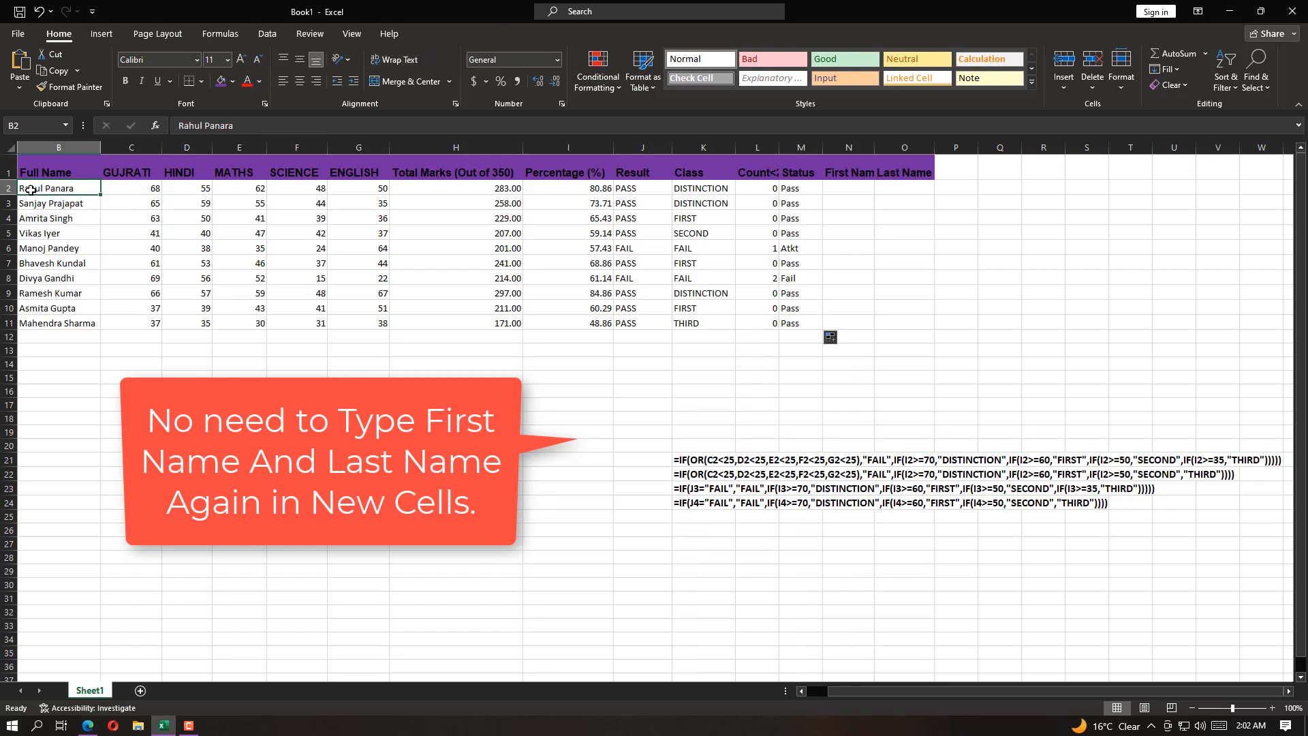
pyautogui.moveTo(41, 188)
pyautogui.mouseDown()
pyautogui.moveTo(41, 320)
pyautogui.moveTo(46, 190)
pyautogui.mouseUp()
pyautogui.keyDown('shift'); pyautogui.click(75, 326); pyautogui.keyUp('shift')
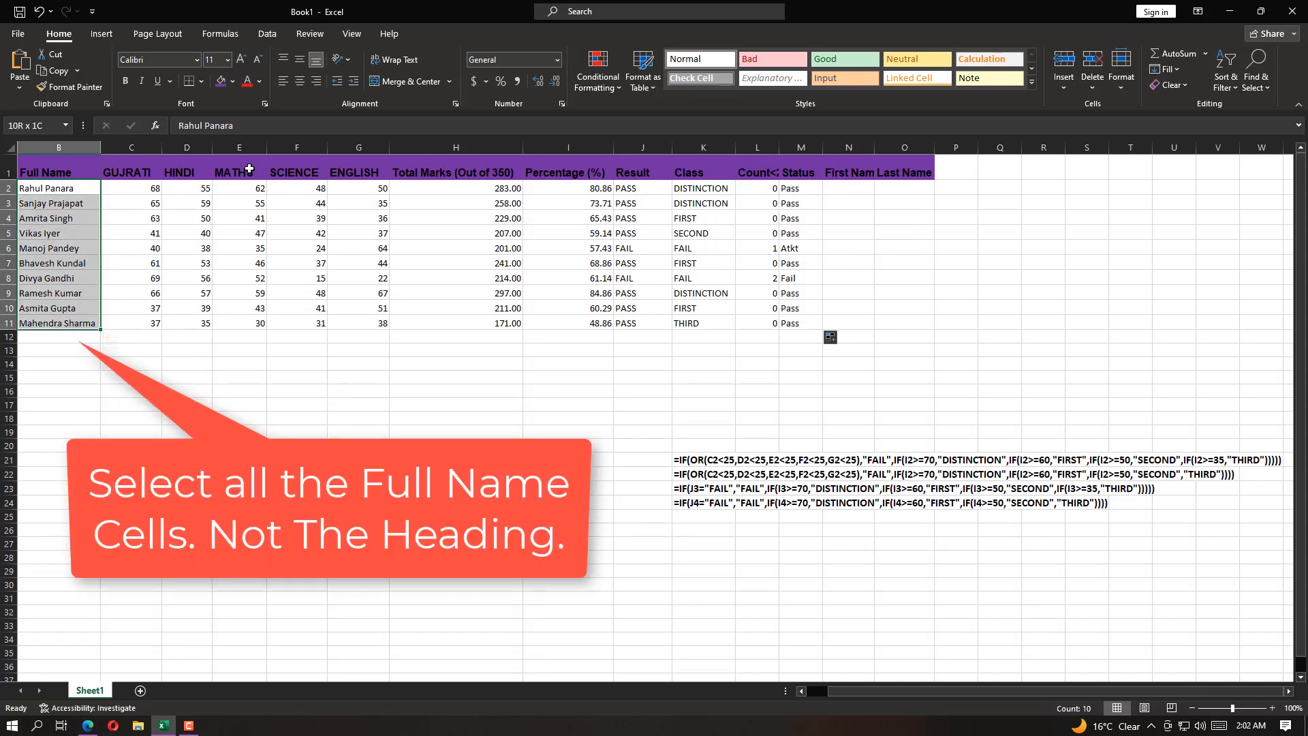
pyautogui.click(266, 35)
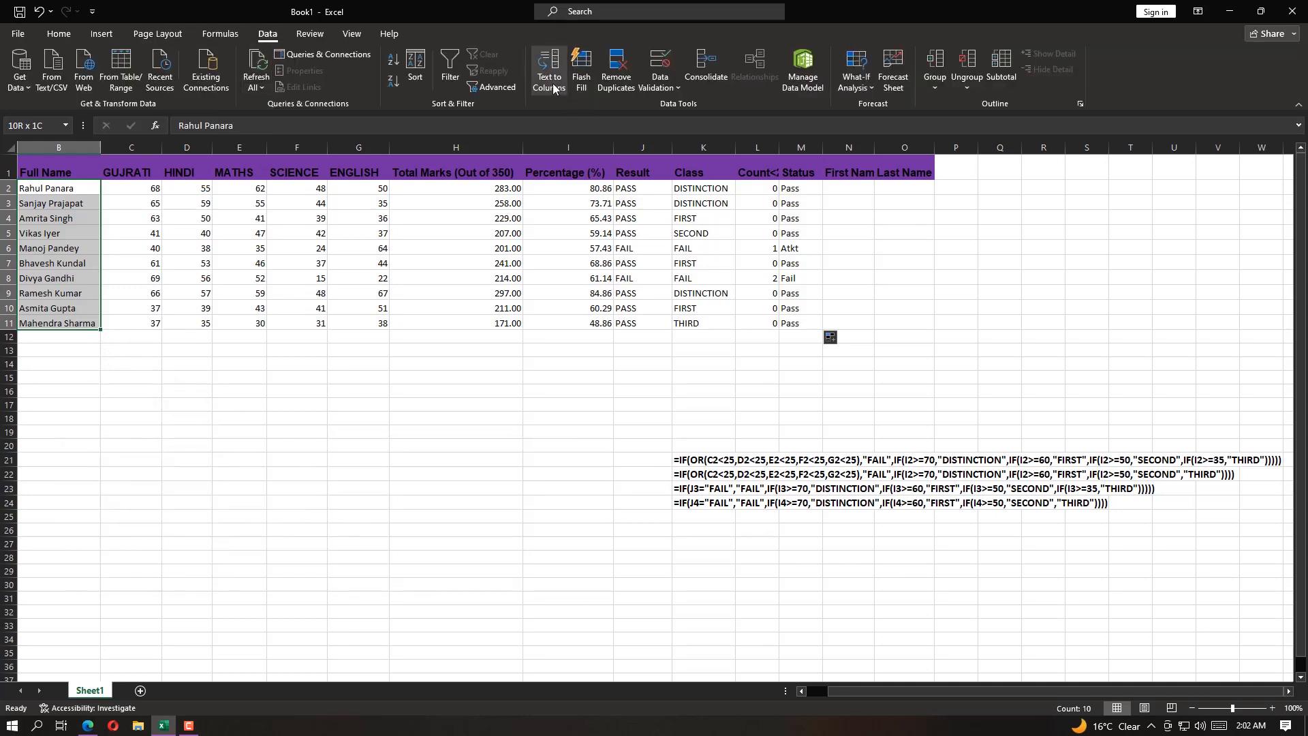
pyautogui.click(549, 72)
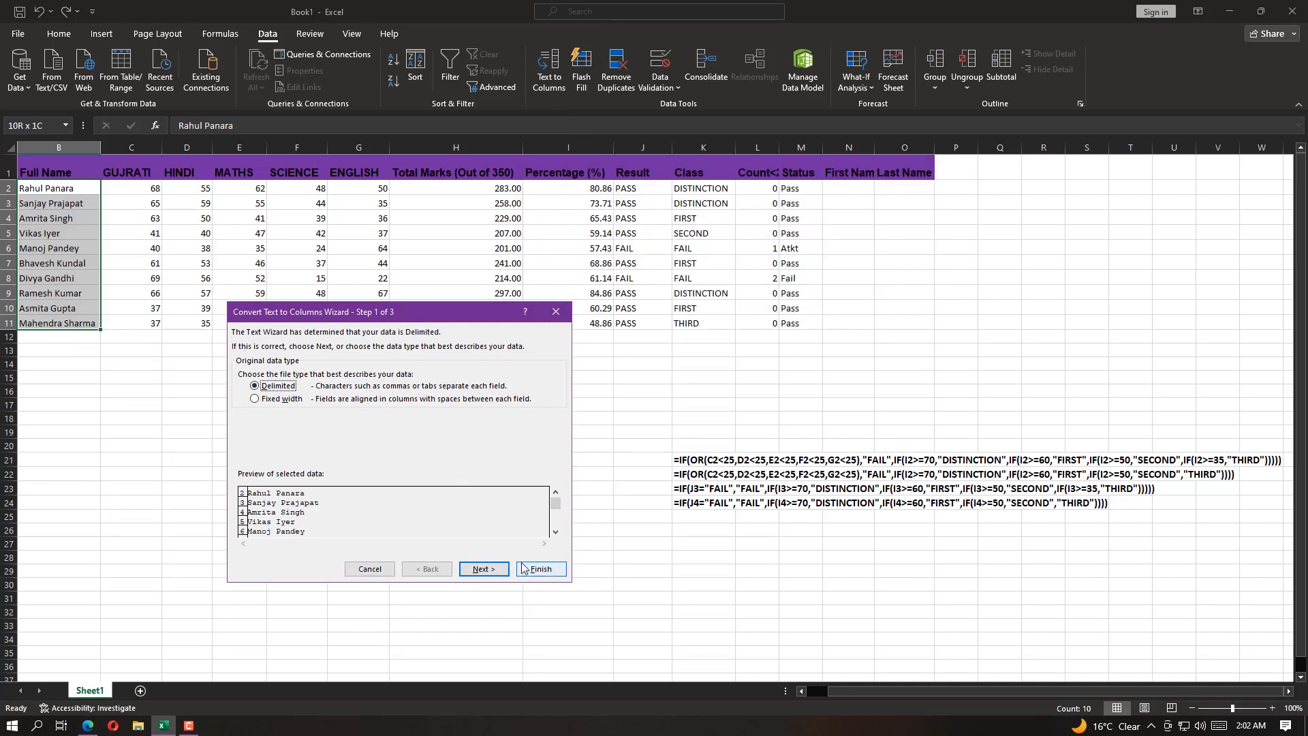
# Keep the Delimited data type for the split and set Space instead of Tab as the only delimiter
pyautogui.click(463, 568)
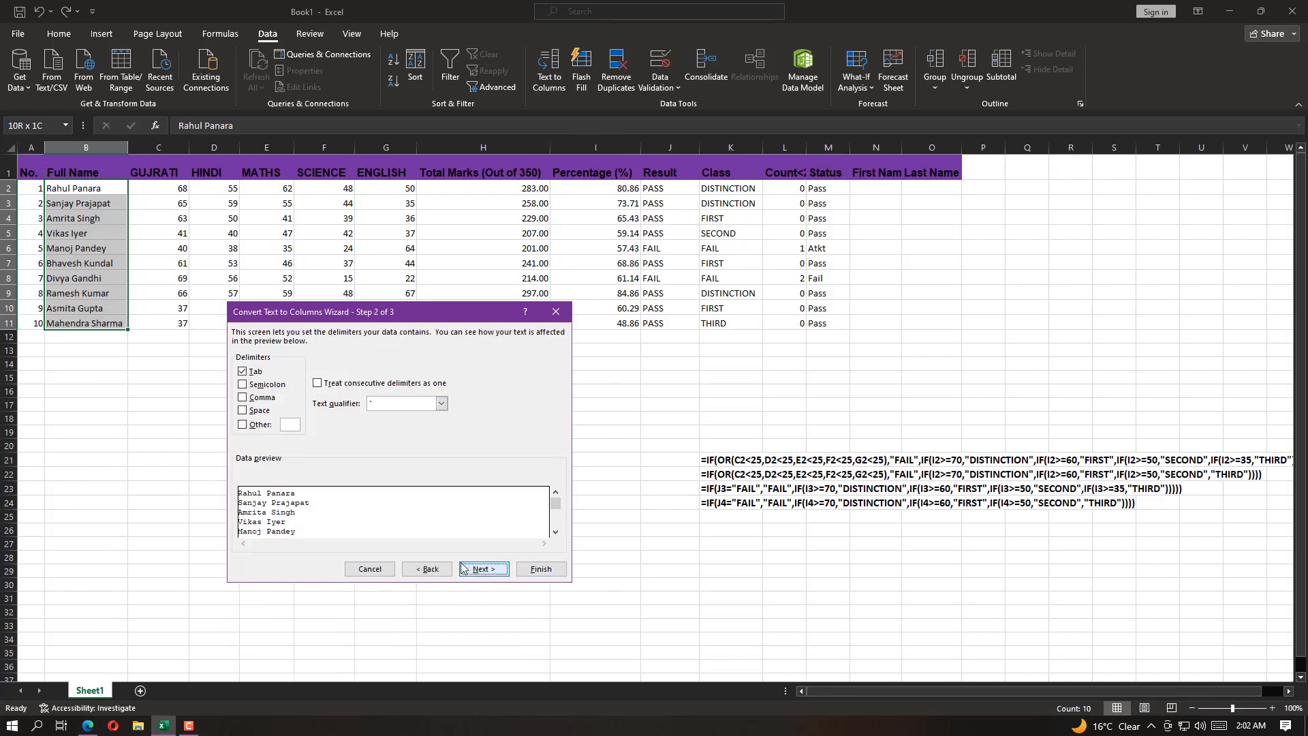
pyautogui.click(243, 410)
pyautogui.click(242, 372)
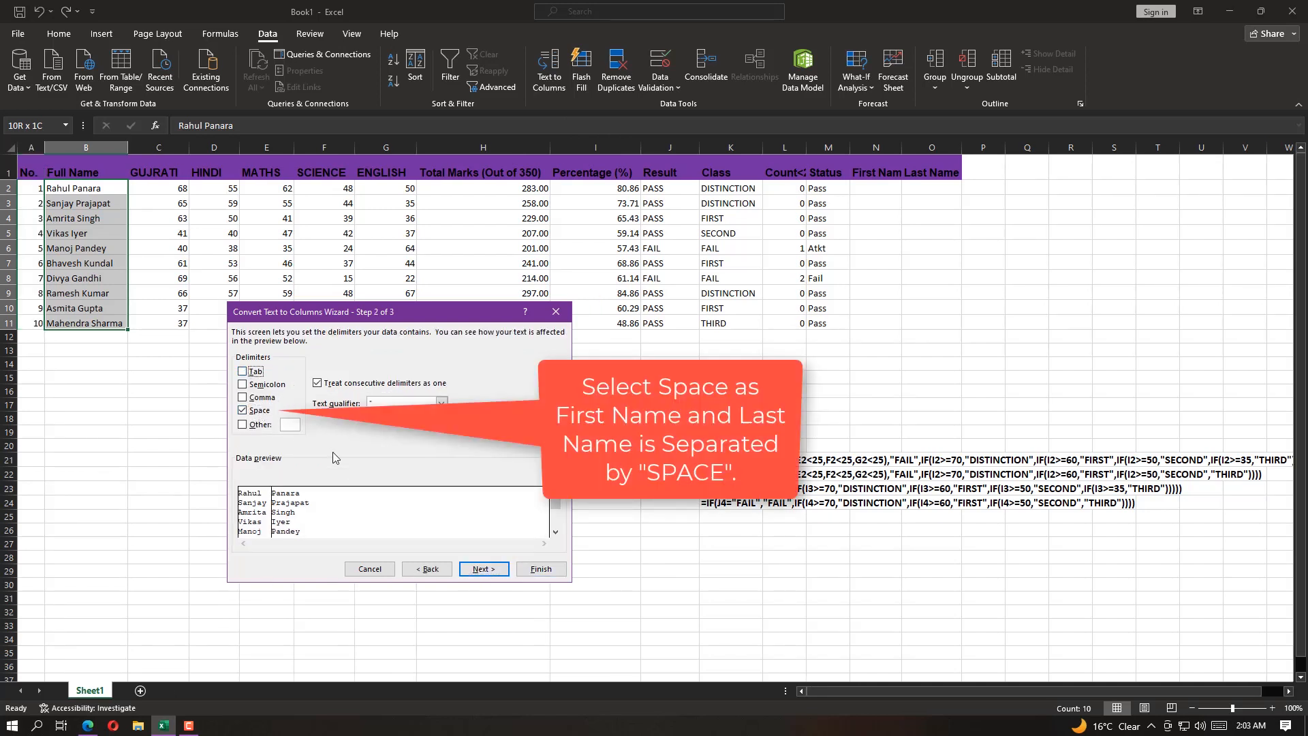
# Set cell N2 as the Text to Columns destination with General format and finish splitting the full names
pyautogui.click(480, 571)
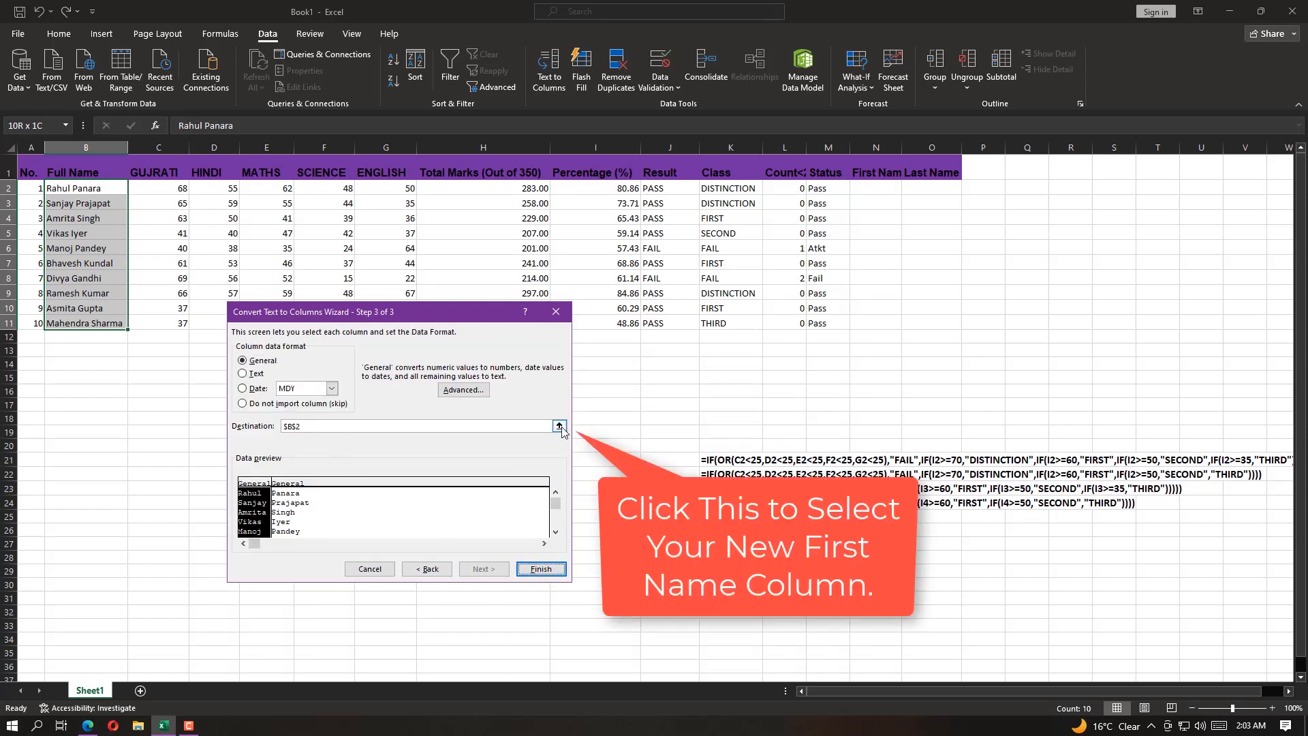
pyautogui.click(559, 426)
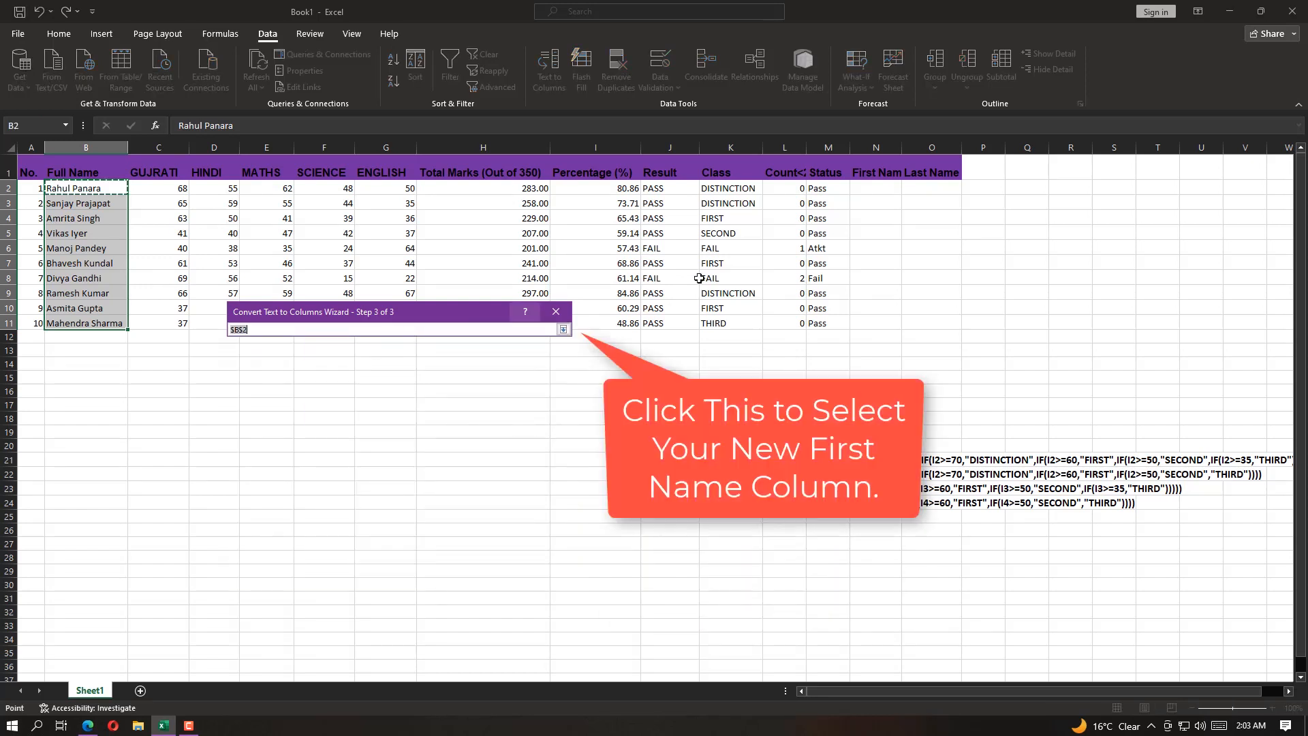
pyautogui.click(878, 195)
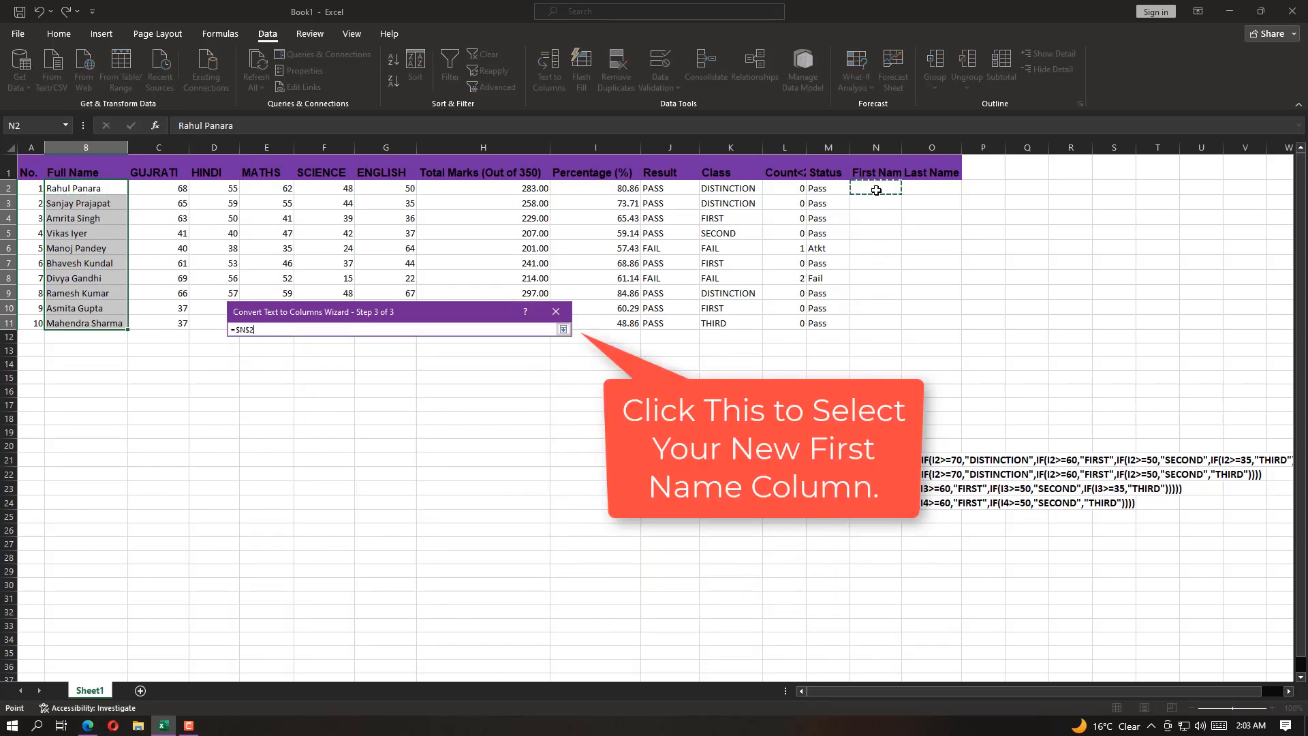
pyautogui.click(563, 330)
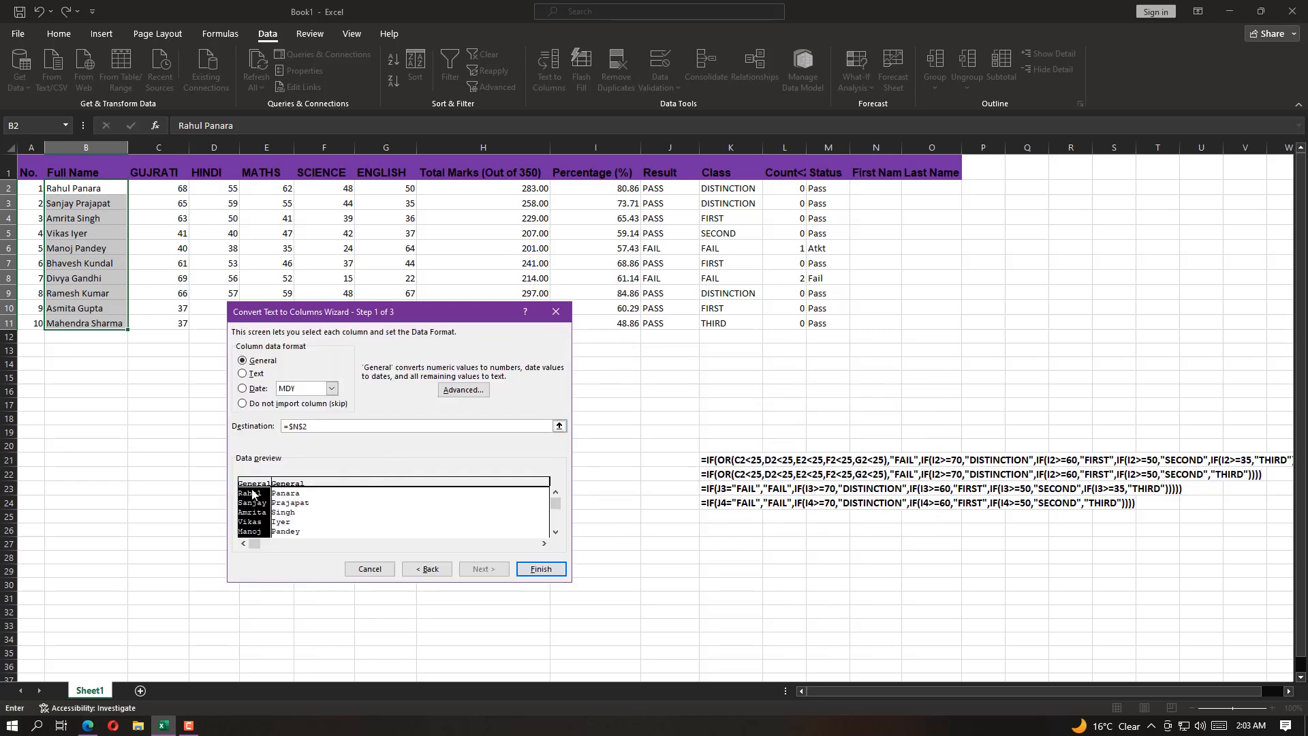
pyautogui.click(541, 569)
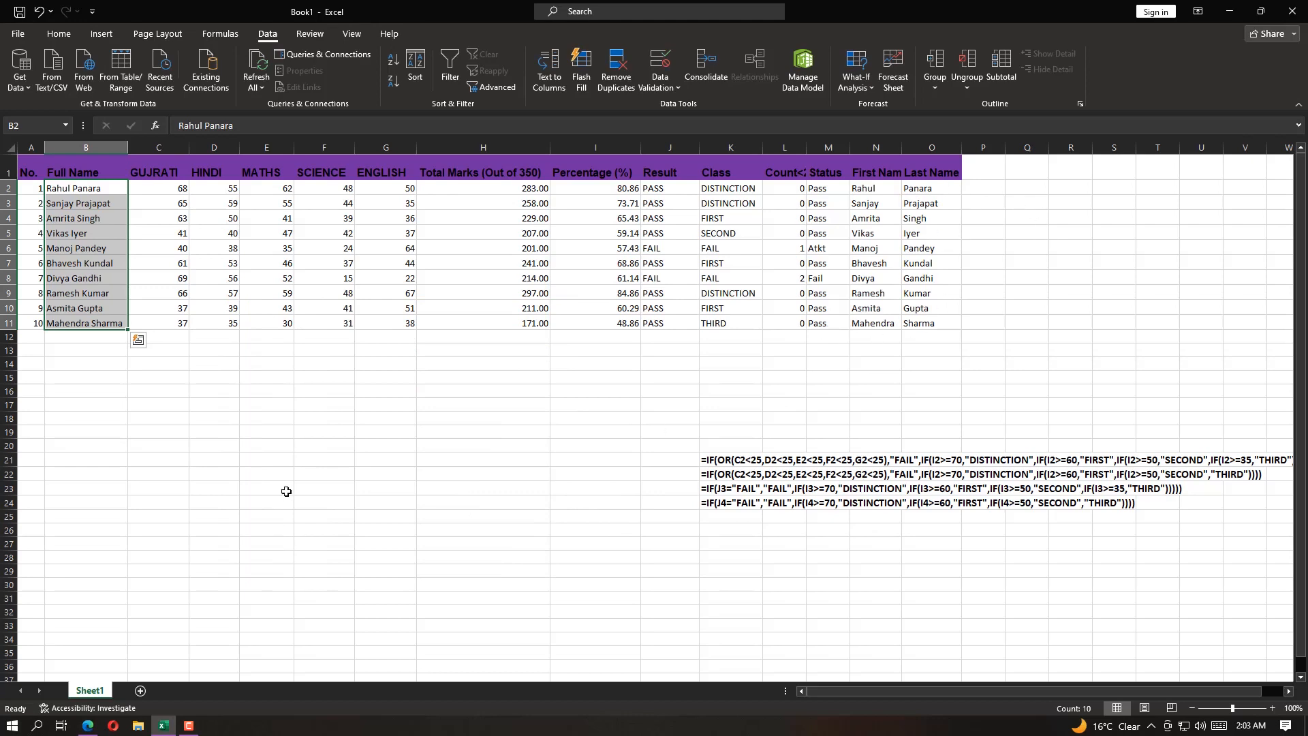
pyautogui.click(657, 327)
# Switch to Question.pdf in the browser and read task 9's first shading instruction for cells H2 to H11
pyautogui.hotkey('alt', 'Tab')
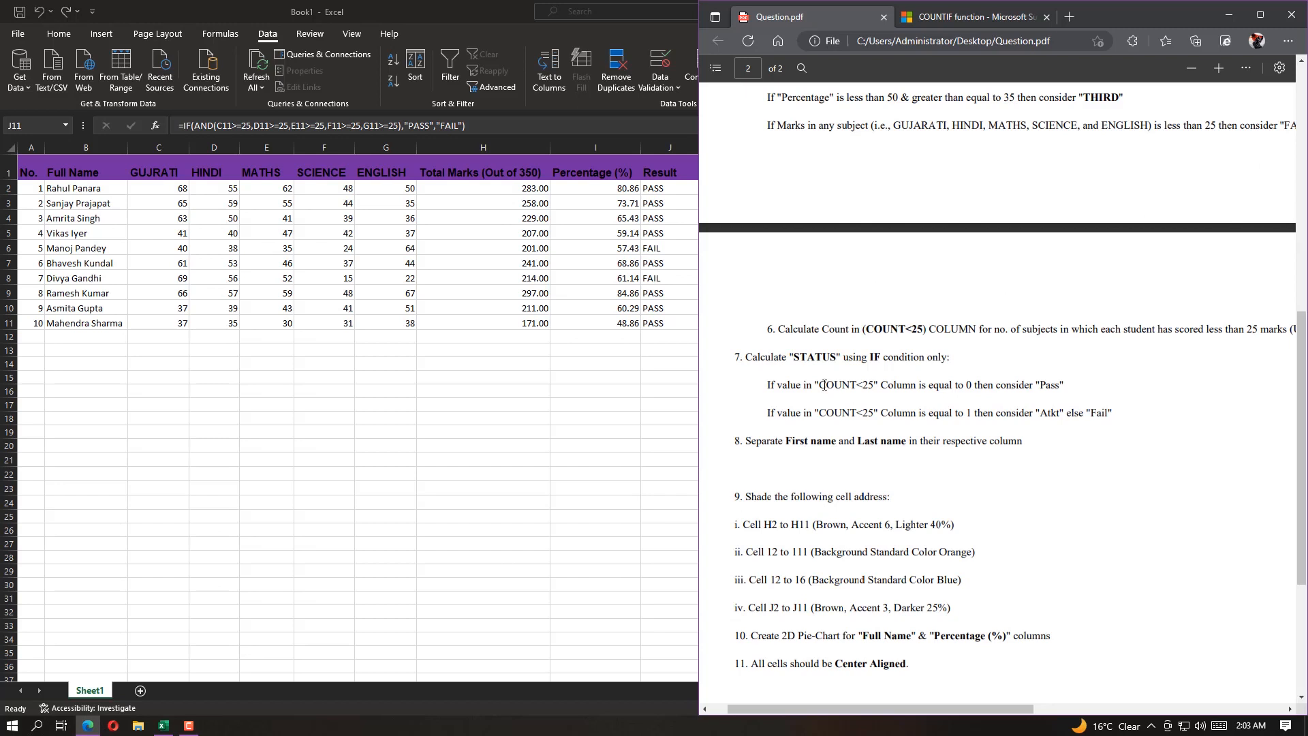
pyautogui.moveTo(967, 441); pyautogui.dragTo(1018, 441)
pyautogui.moveTo(748, 500); pyautogui.dragTo(890, 497)
pyautogui.moveTo(742, 526); pyautogui.dragTo(955, 527)
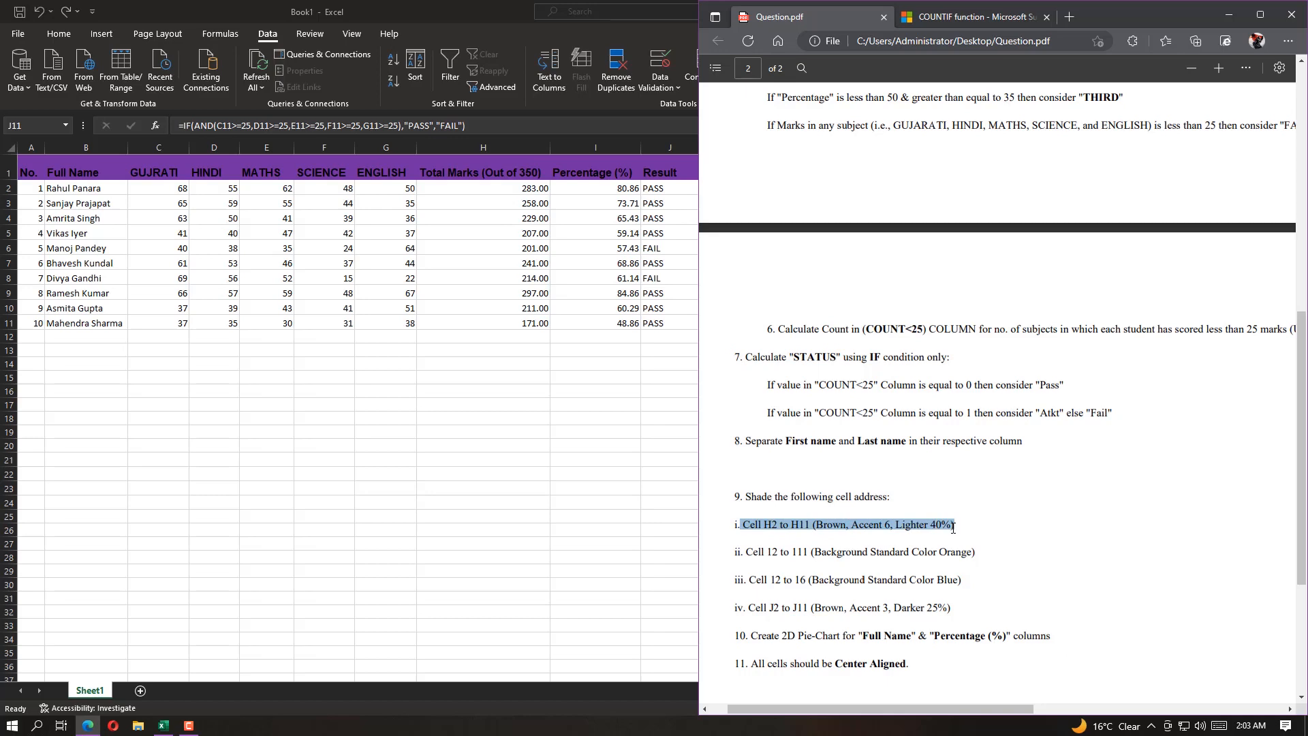
# Switch back to the Excel workbook, select H2:H11 and check the fill colours for Accent 6, Lighter 40%
pyautogui.doubleClick(423, 5)
pyautogui.click(503, 189)
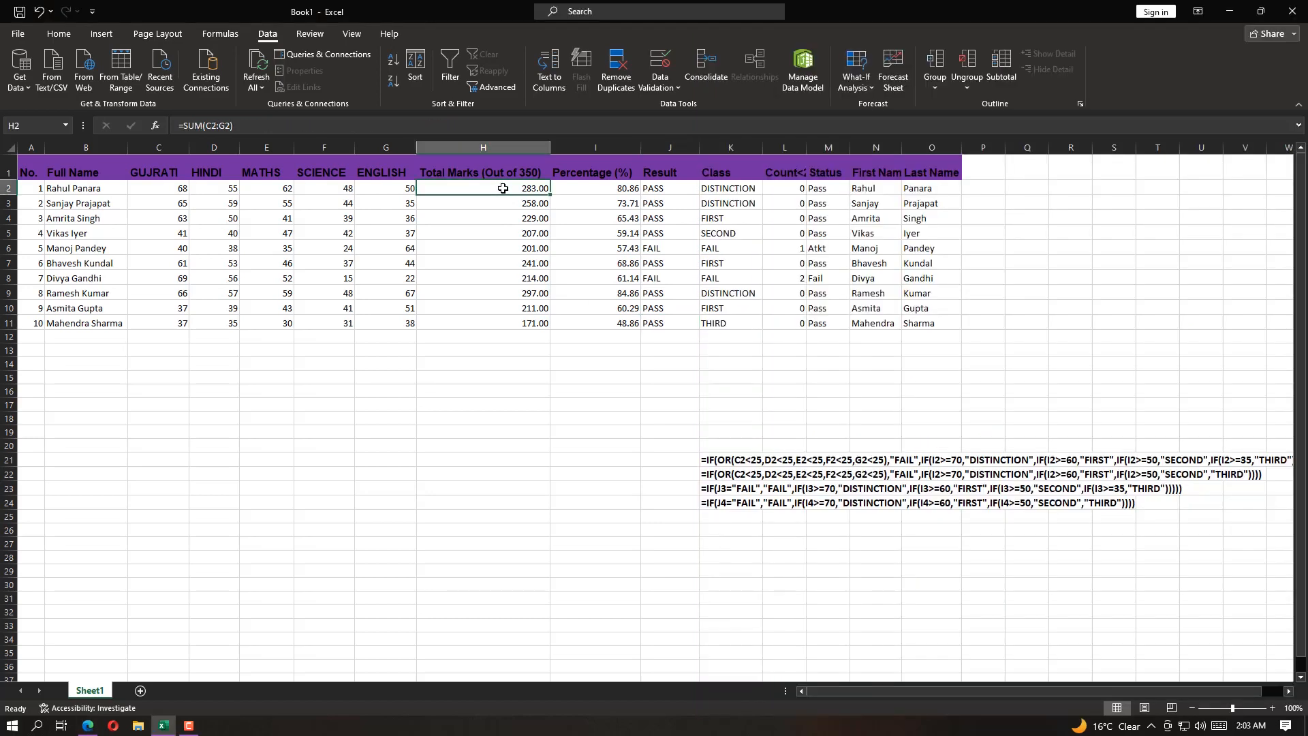
pyautogui.keyDown('shift'); pyautogui.click(511, 326); pyautogui.keyUp('shift')
pyautogui.click(59, 34)
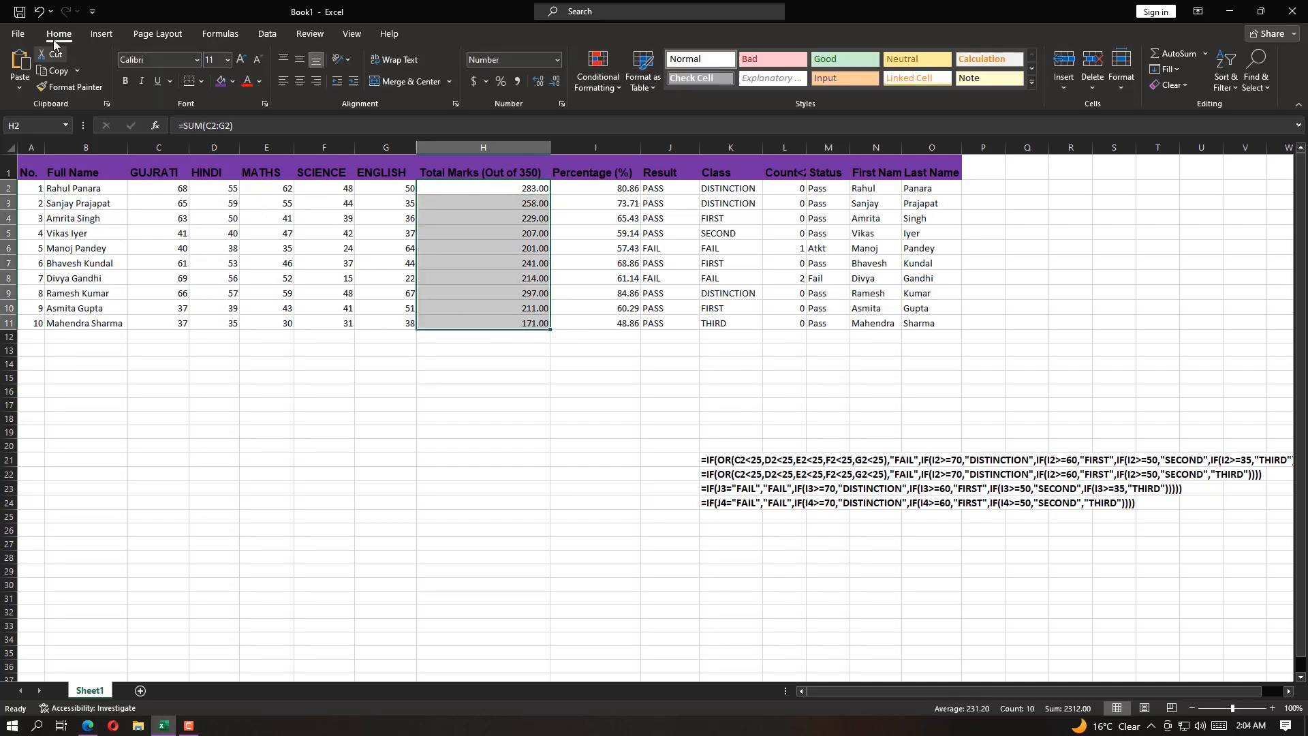
pyautogui.click(232, 81)
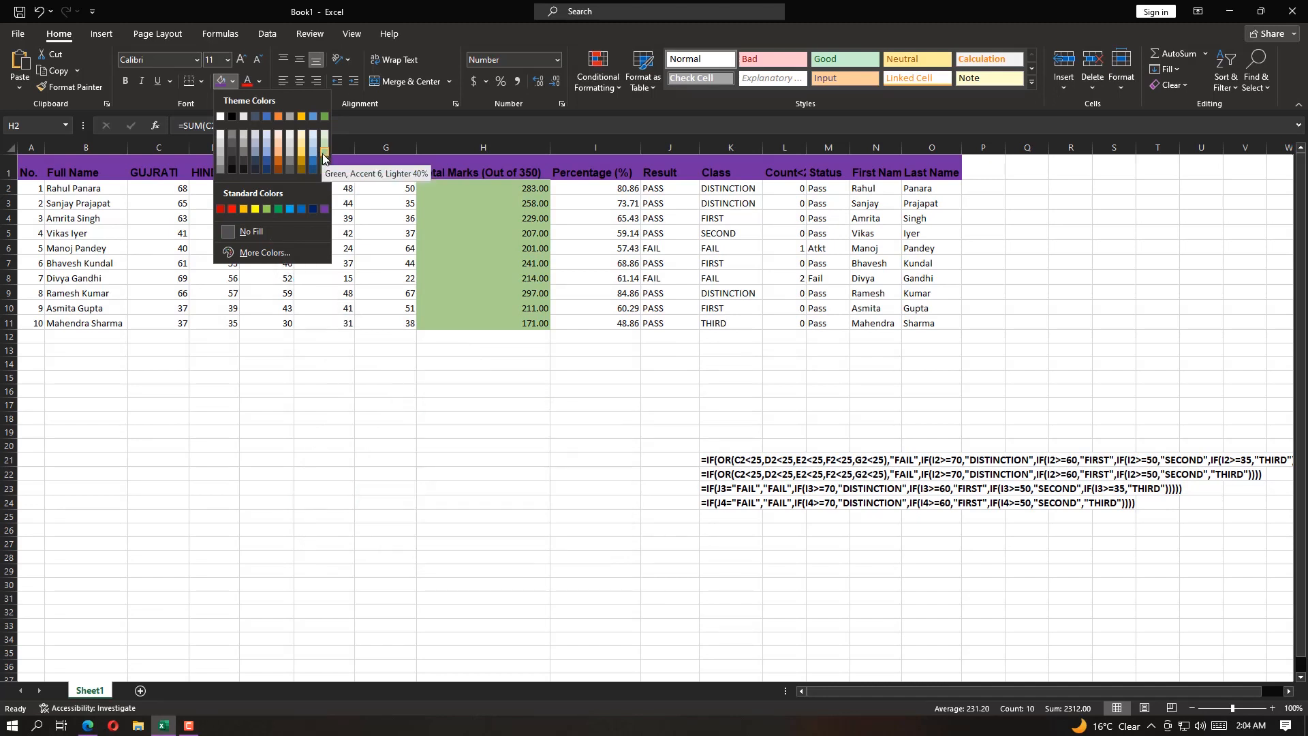
# Start a new custom theme colour set and set Accent 6 to the standard dark brown
pyautogui.click(149, 38)
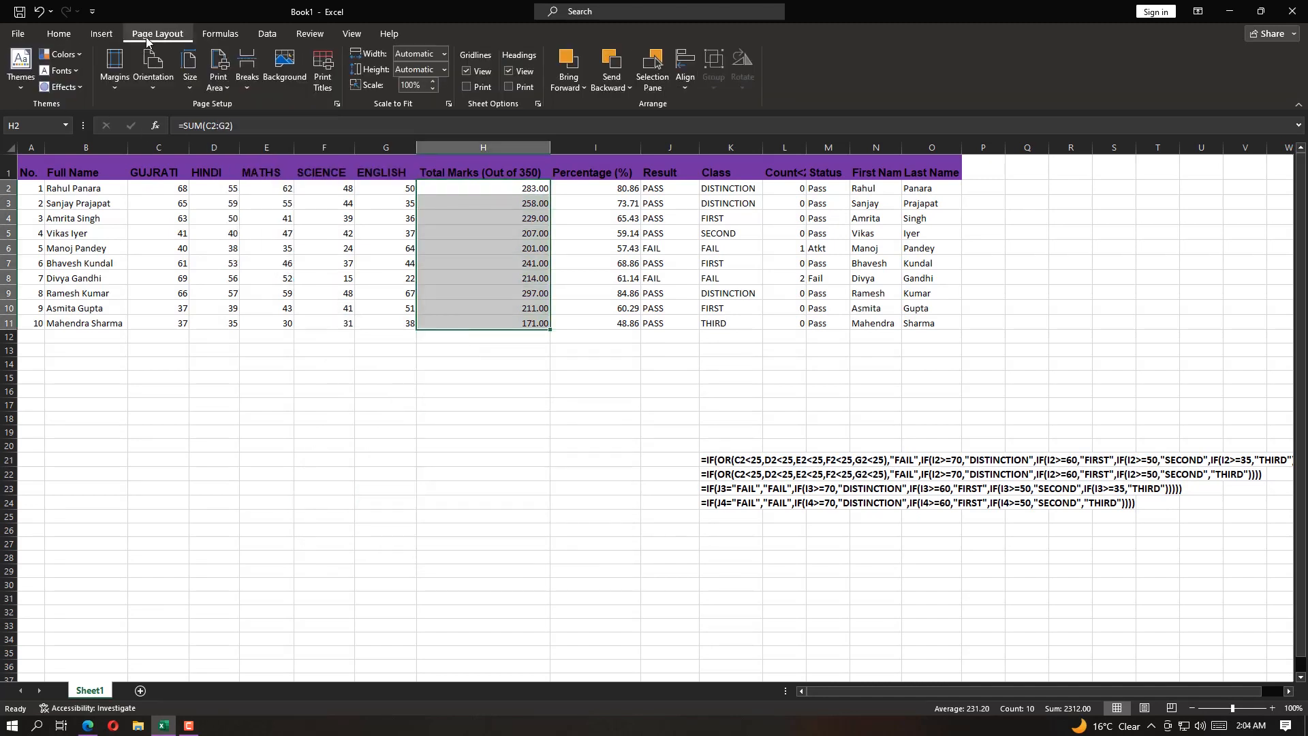
pyautogui.click(63, 53)
pyautogui.click(102, 437)
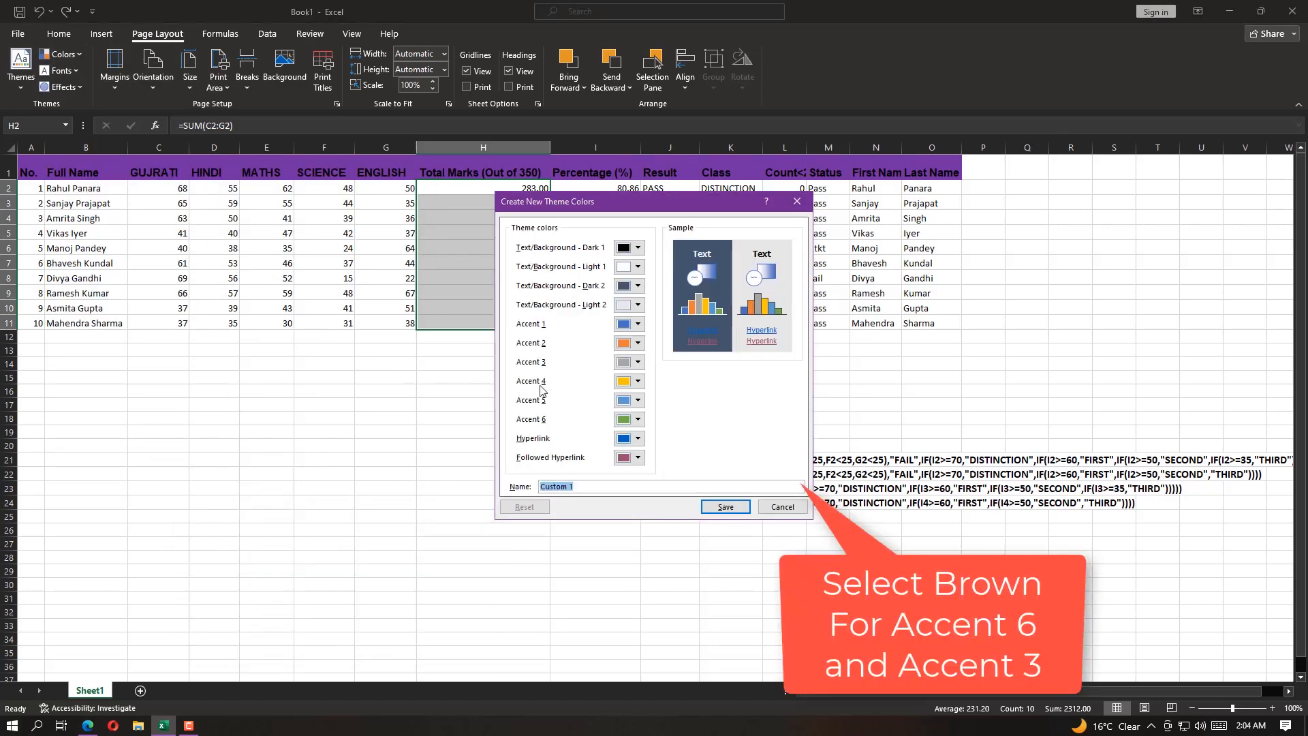
pyautogui.click(632, 419)
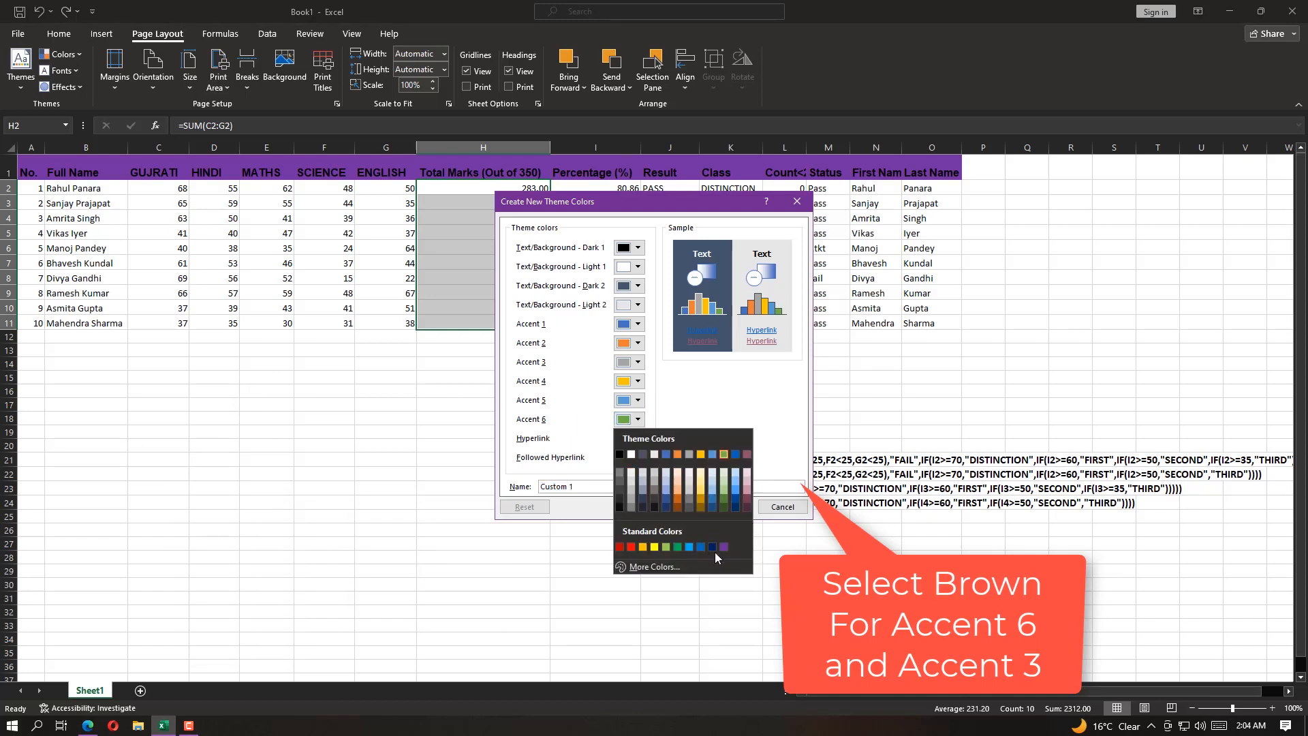
pyautogui.click(659, 566)
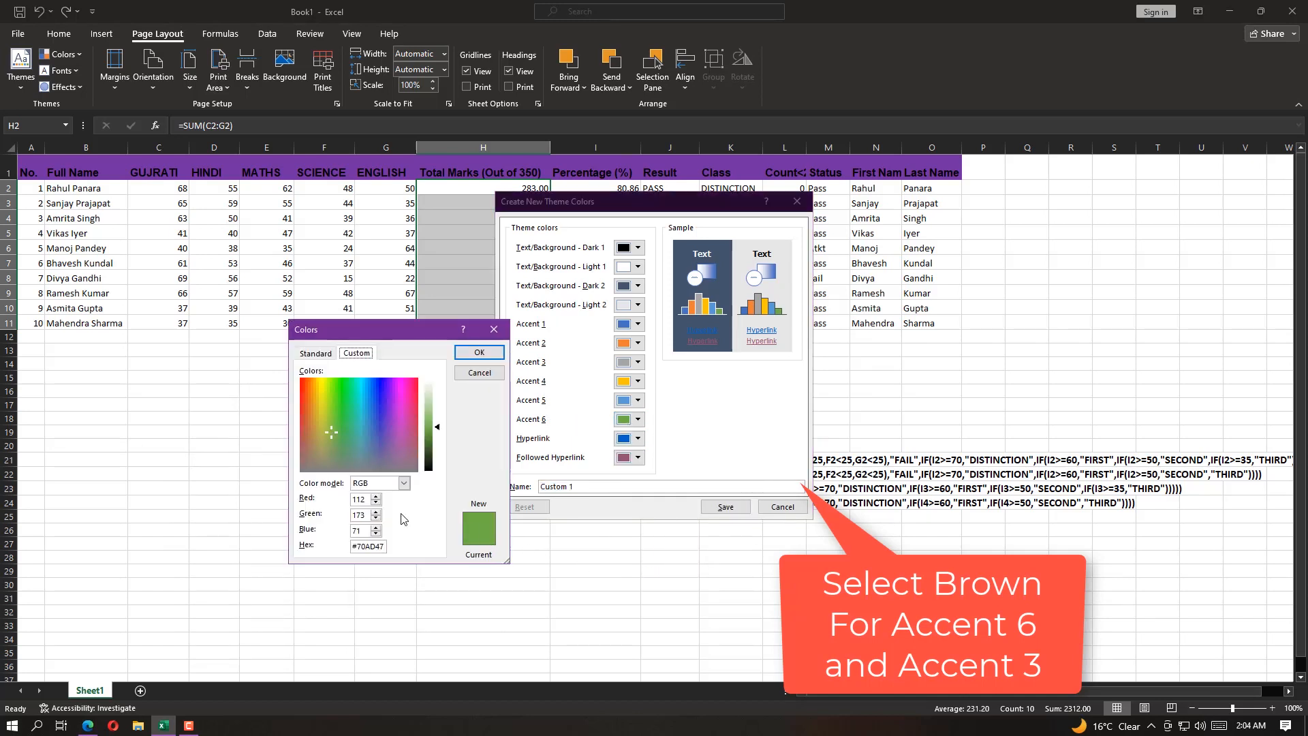
pyautogui.click(315, 353)
pyautogui.click(333, 482)
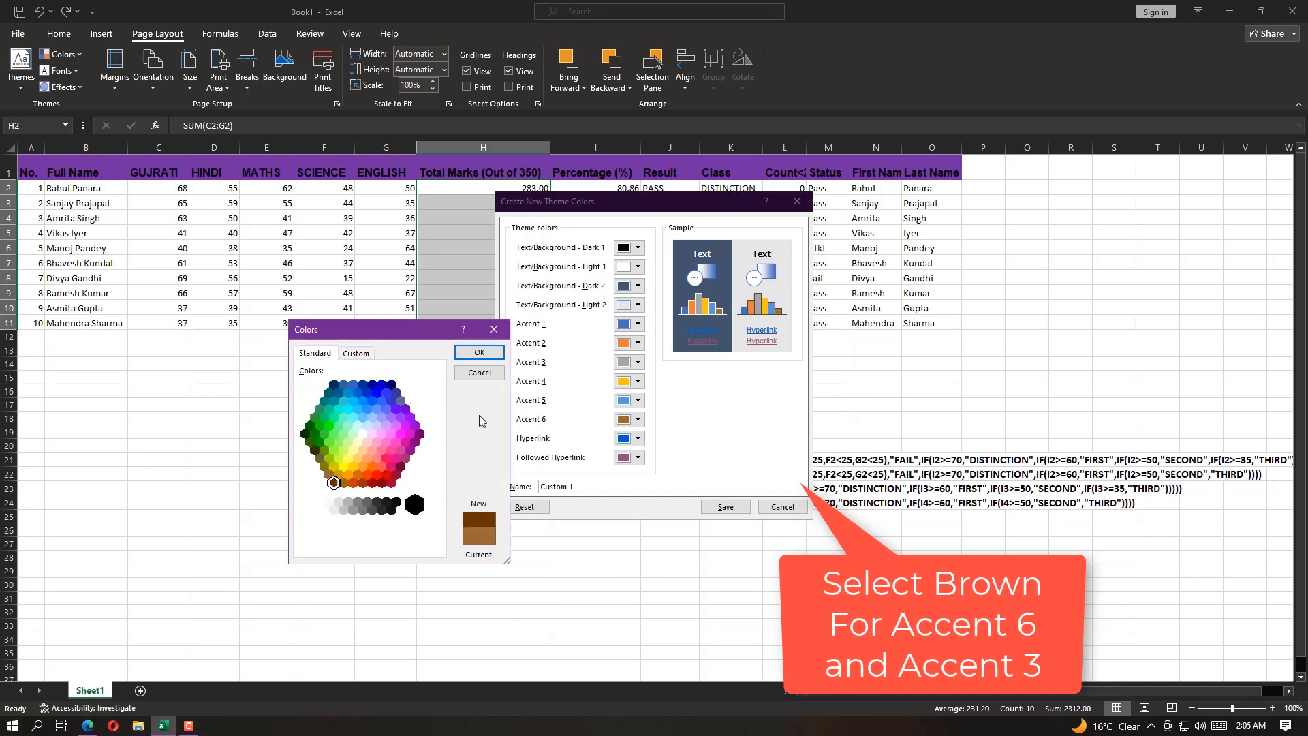
pyautogui.click(479, 352)
pyautogui.click(639, 421)
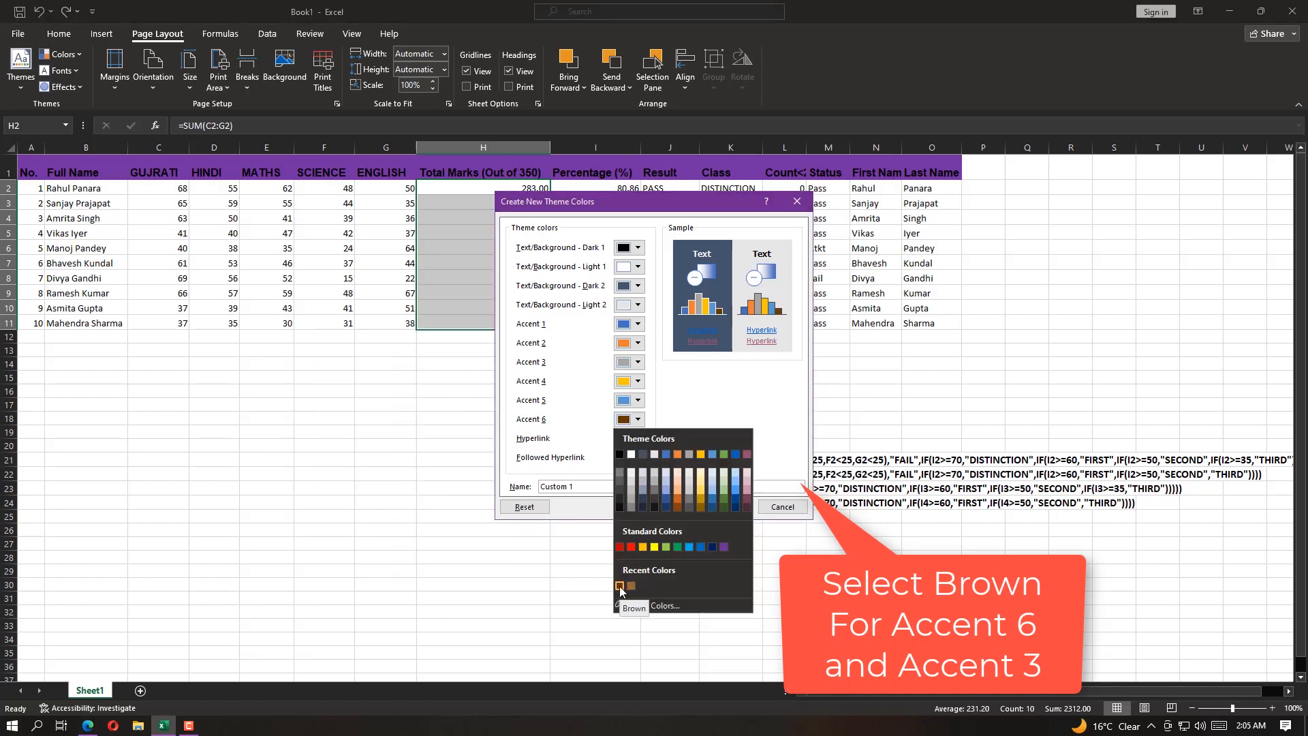
pyautogui.click(552, 422)
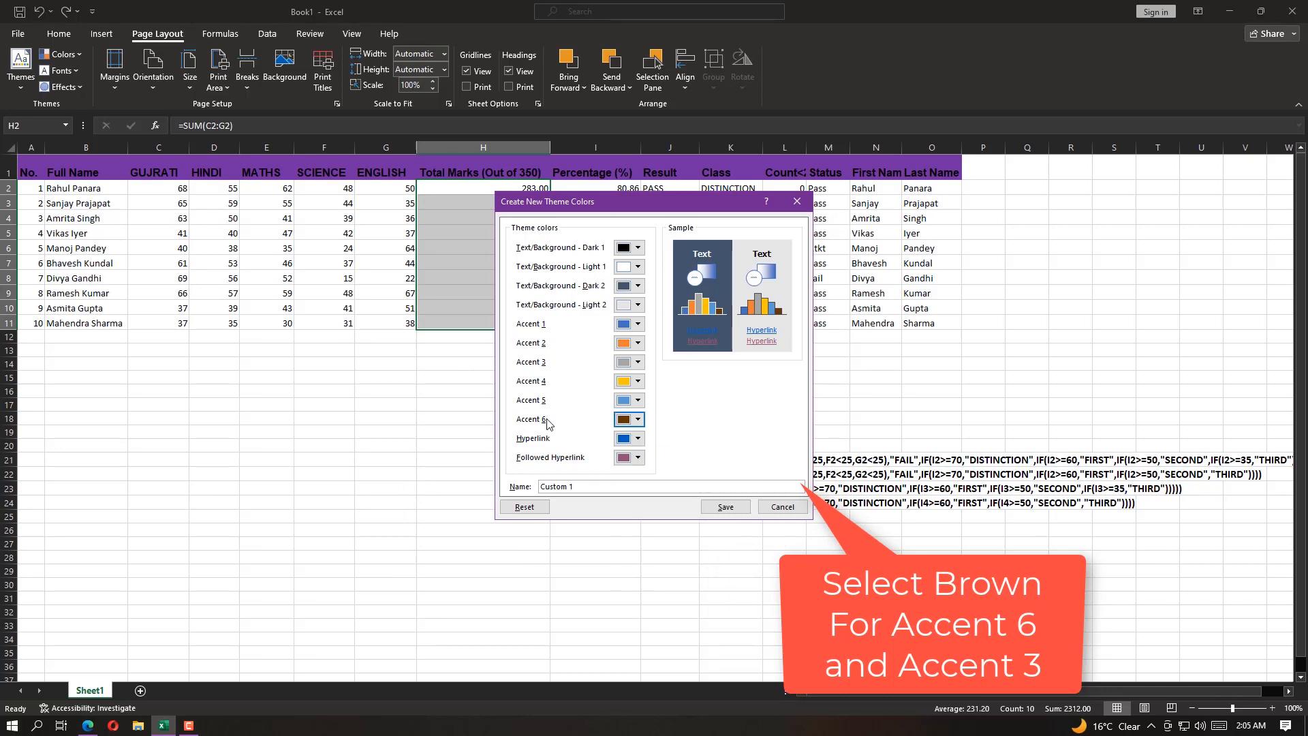
# Switch to Question.pdf and read the remaining shading instructions of task 9, including the colour for J2 to J11
pyautogui.click(87, 727)
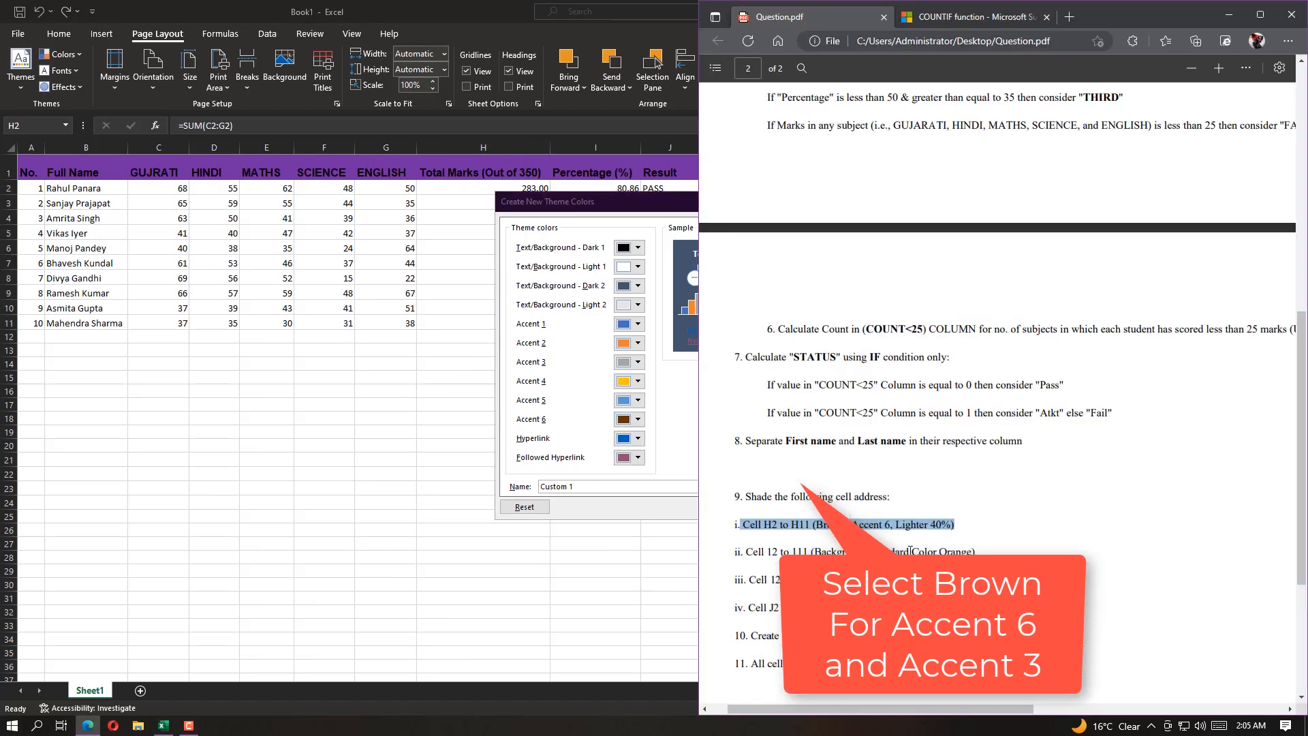
pyautogui.moveTo(815, 552); pyautogui.dragTo(971, 554)
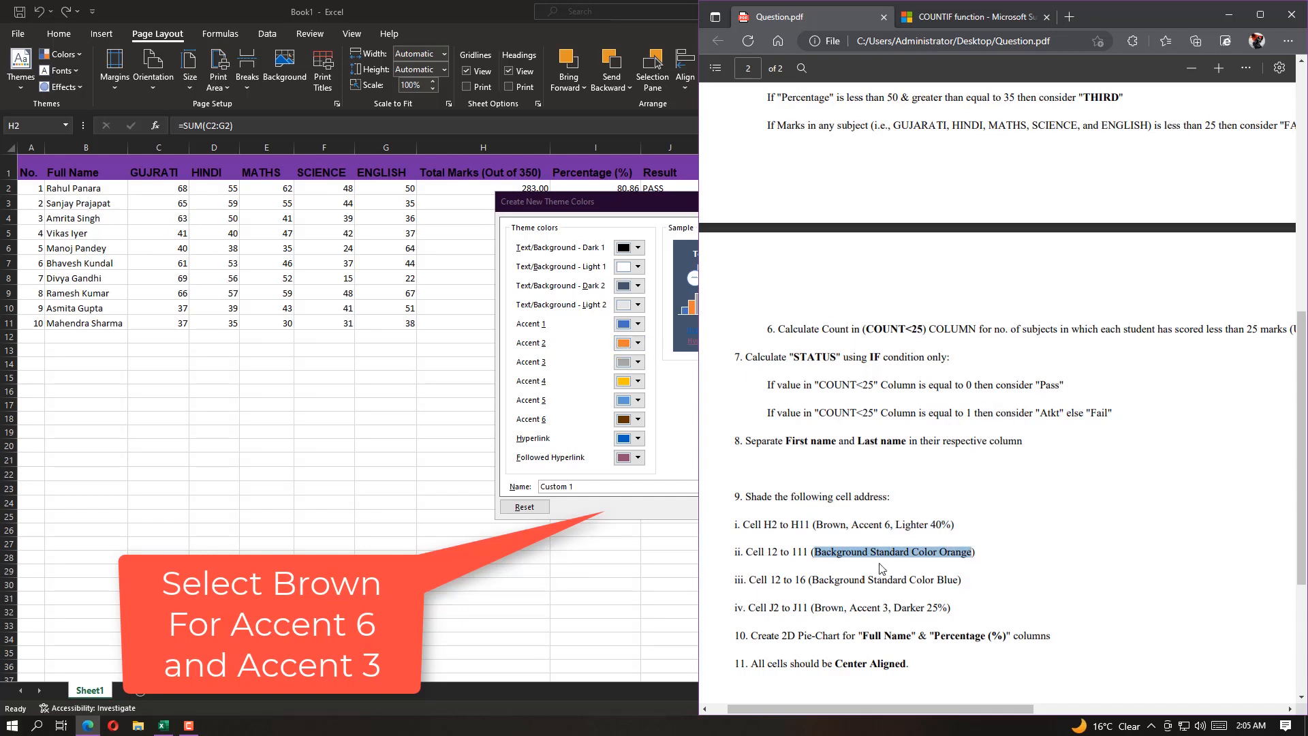
pyautogui.moveTo(813, 580); pyautogui.dragTo(957, 582)
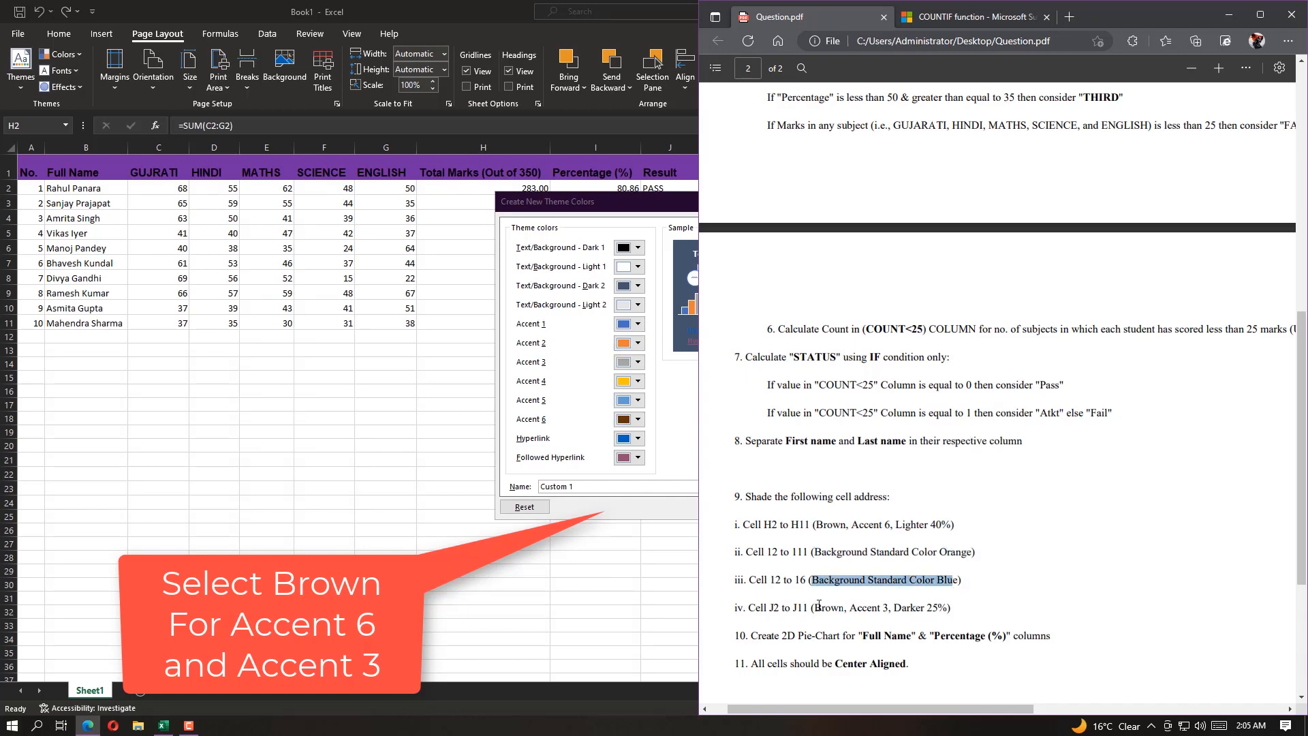
pyautogui.moveTo(810, 607); pyautogui.dragTo(957, 612)
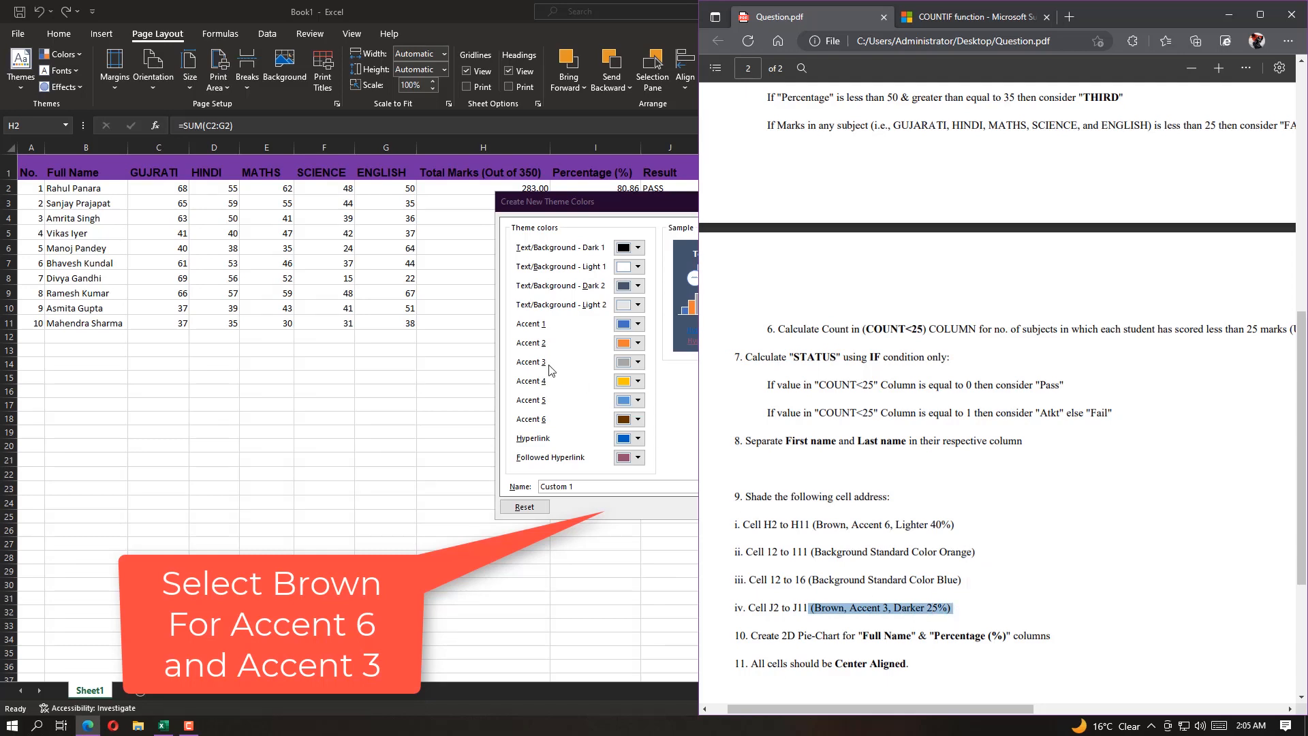
# Back in Excel, set Accent 3 to the same recent brown and save the theme colours as Custom 1
pyautogui.click(637, 361)
pyautogui.click(622, 528)
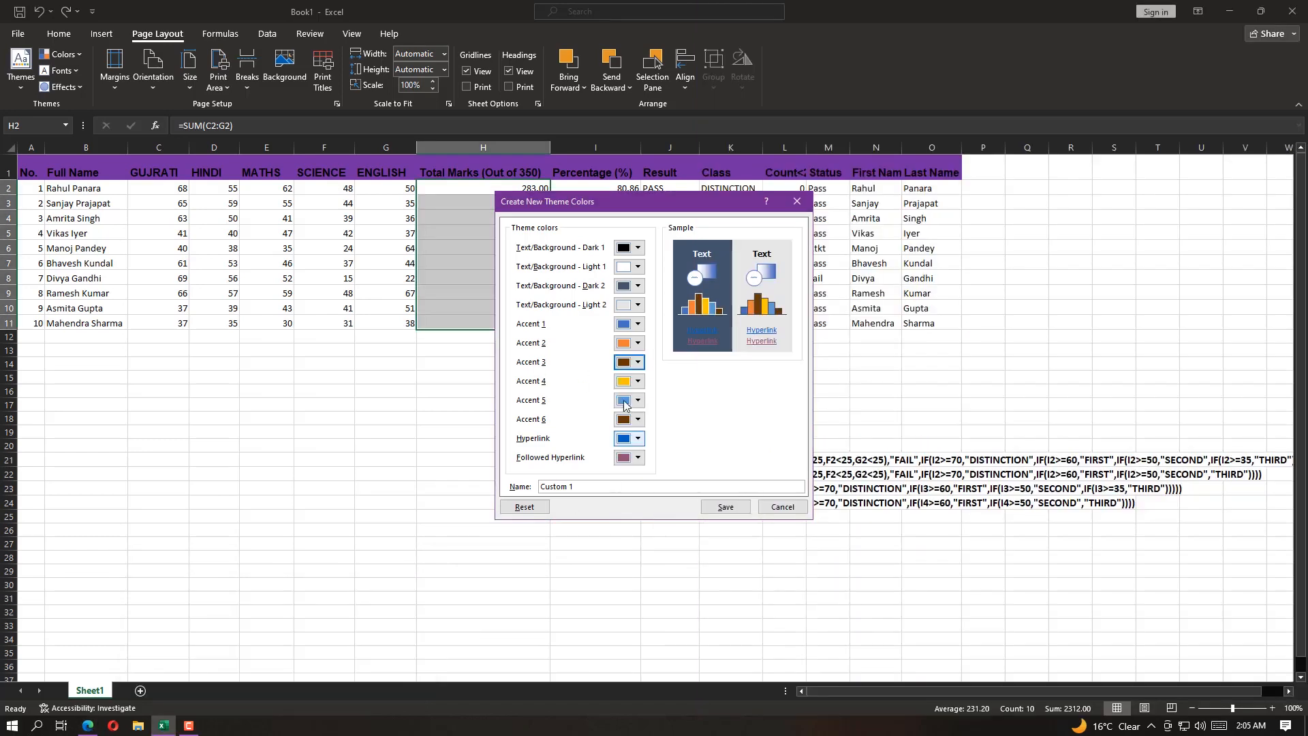
pyautogui.click(93, 728)
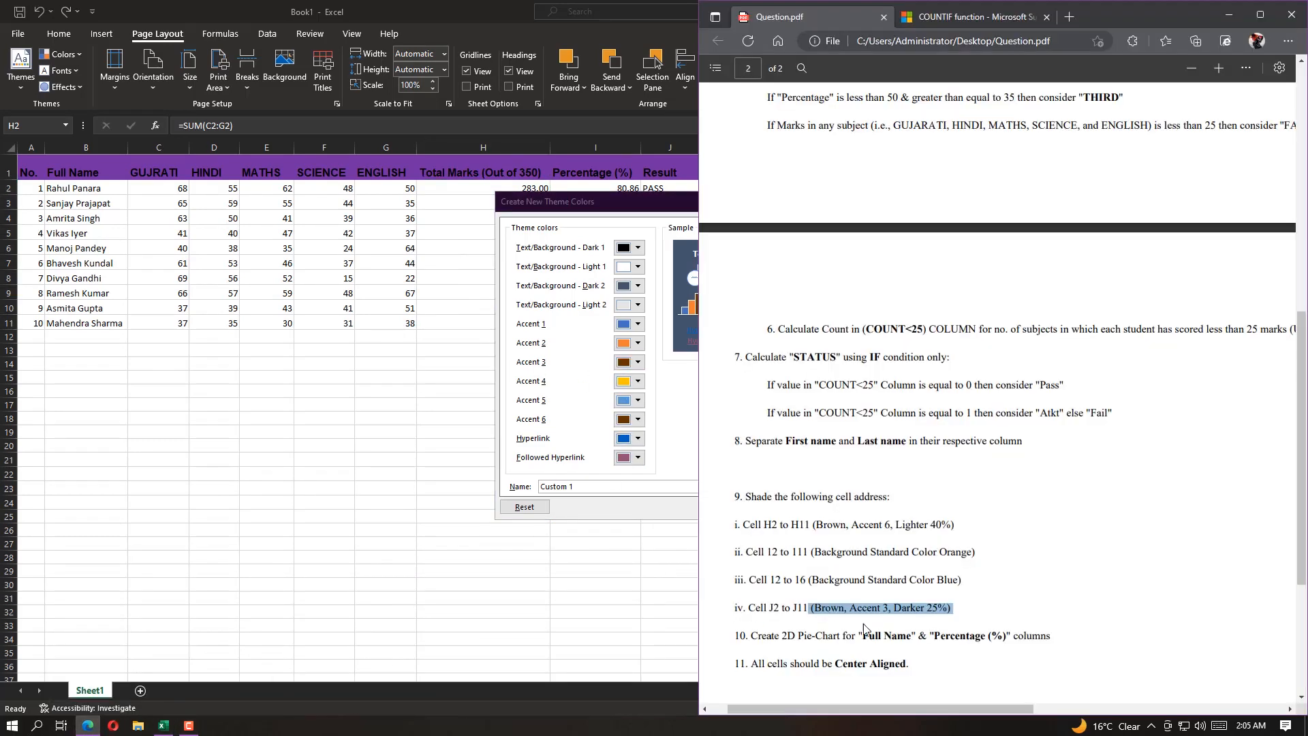
pyautogui.click(426, 342)
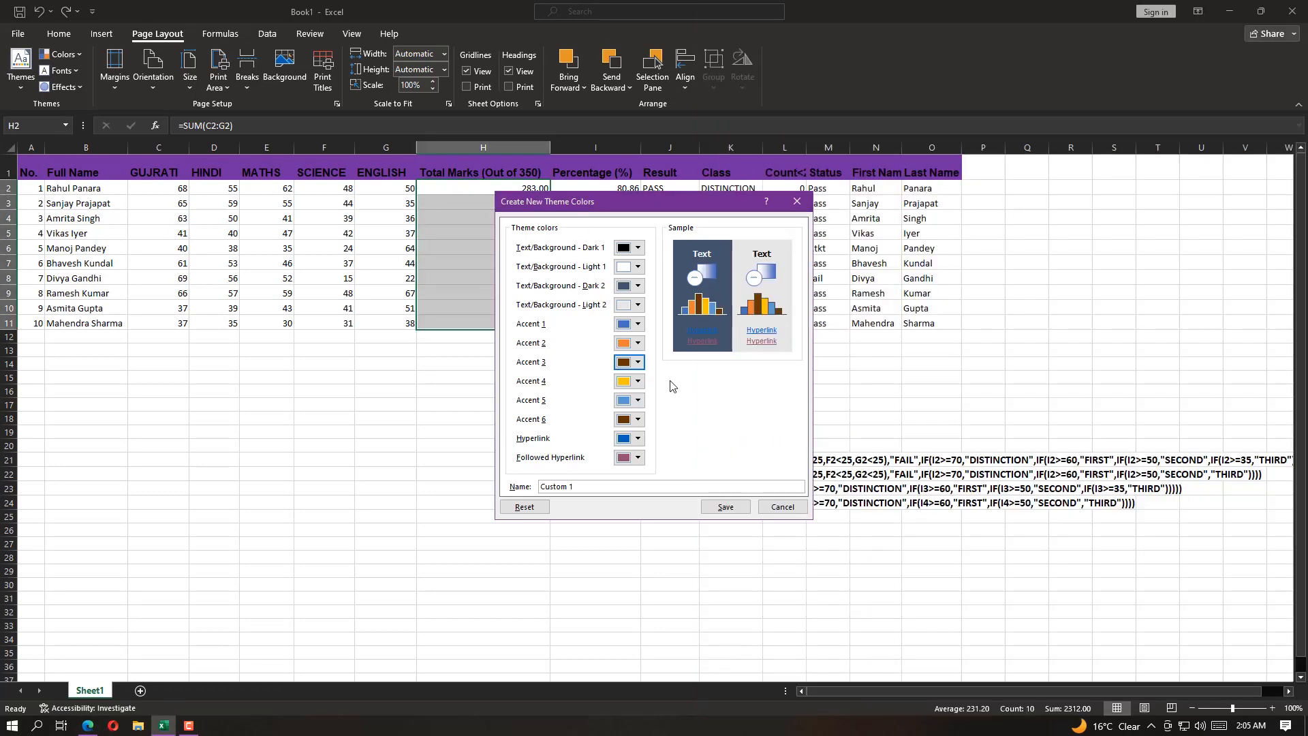
pyautogui.click(735, 511)
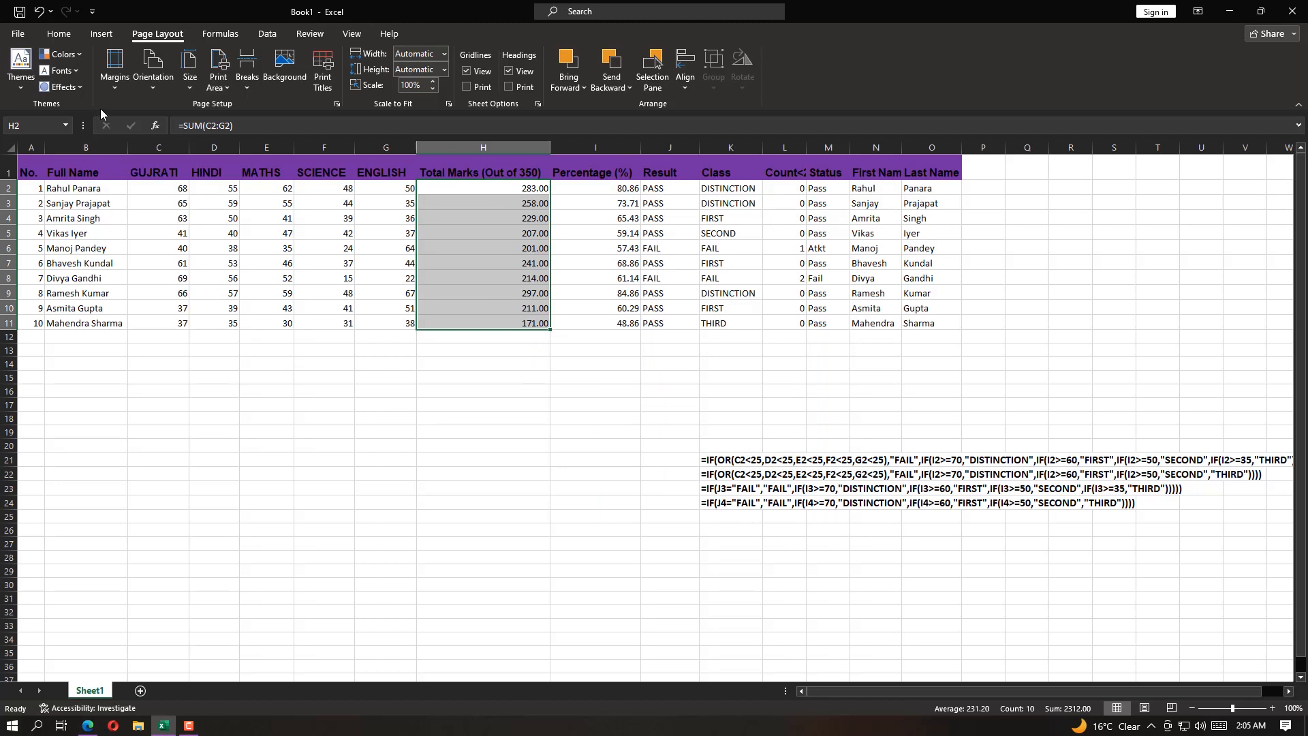
# Recheck the H2 to H11 colour in Question.pdf and fill H2:H11 in Excel with Brown, Accent 6, Lighter 40%
pyautogui.click(59, 33)
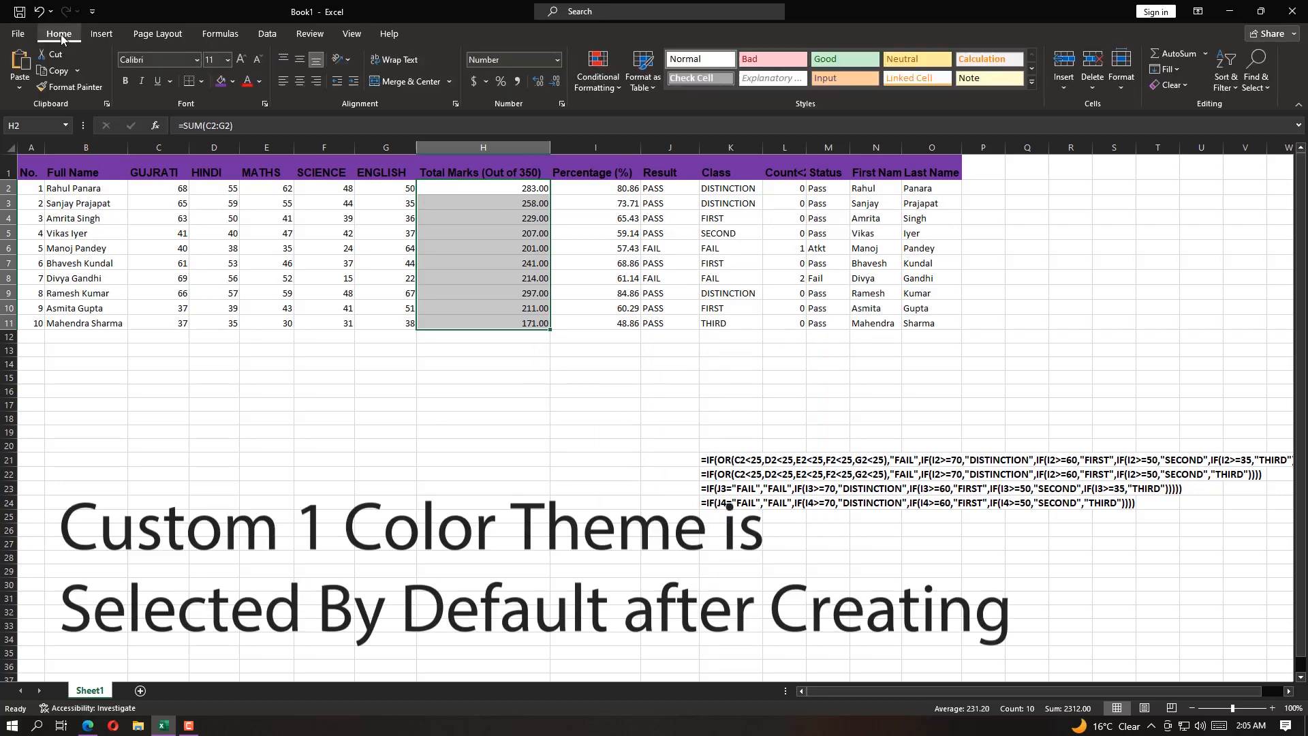
pyautogui.click(232, 82)
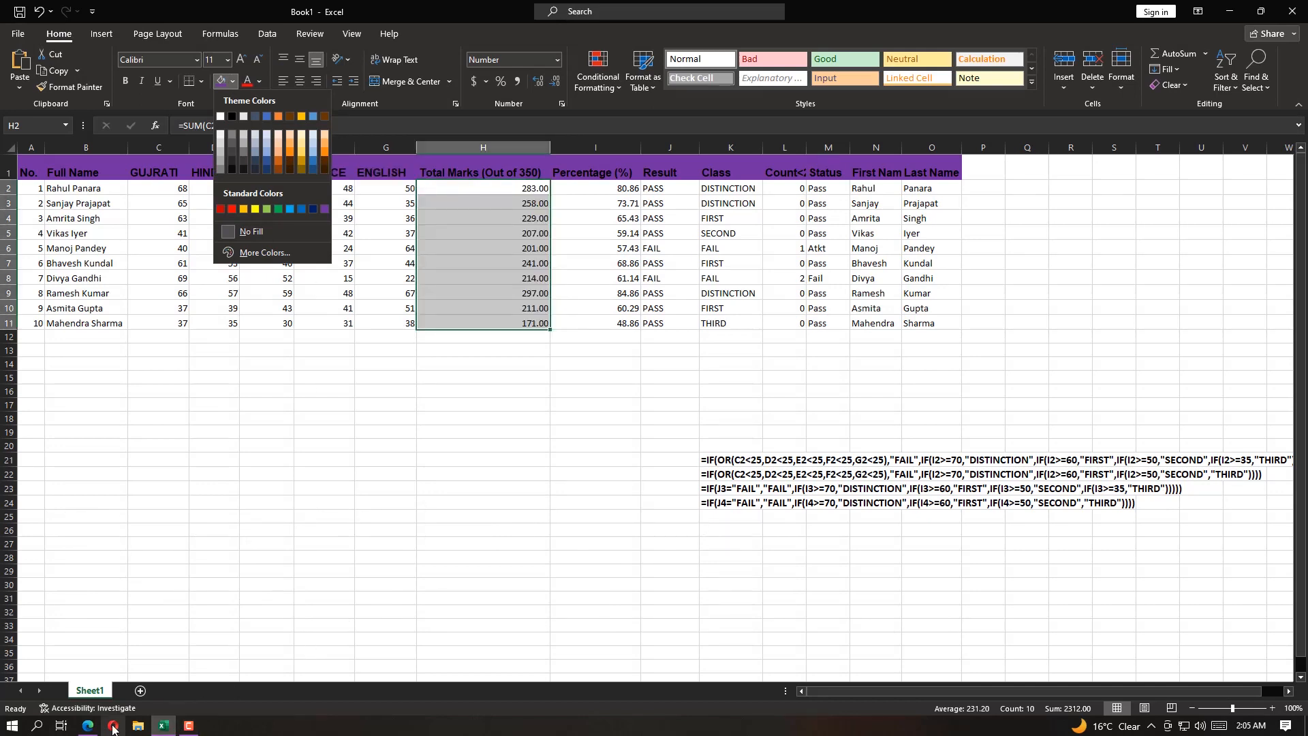
pyautogui.click(89, 727)
pyautogui.moveTo(815, 527); pyautogui.dragTo(948, 527)
pyautogui.click(254, 5)
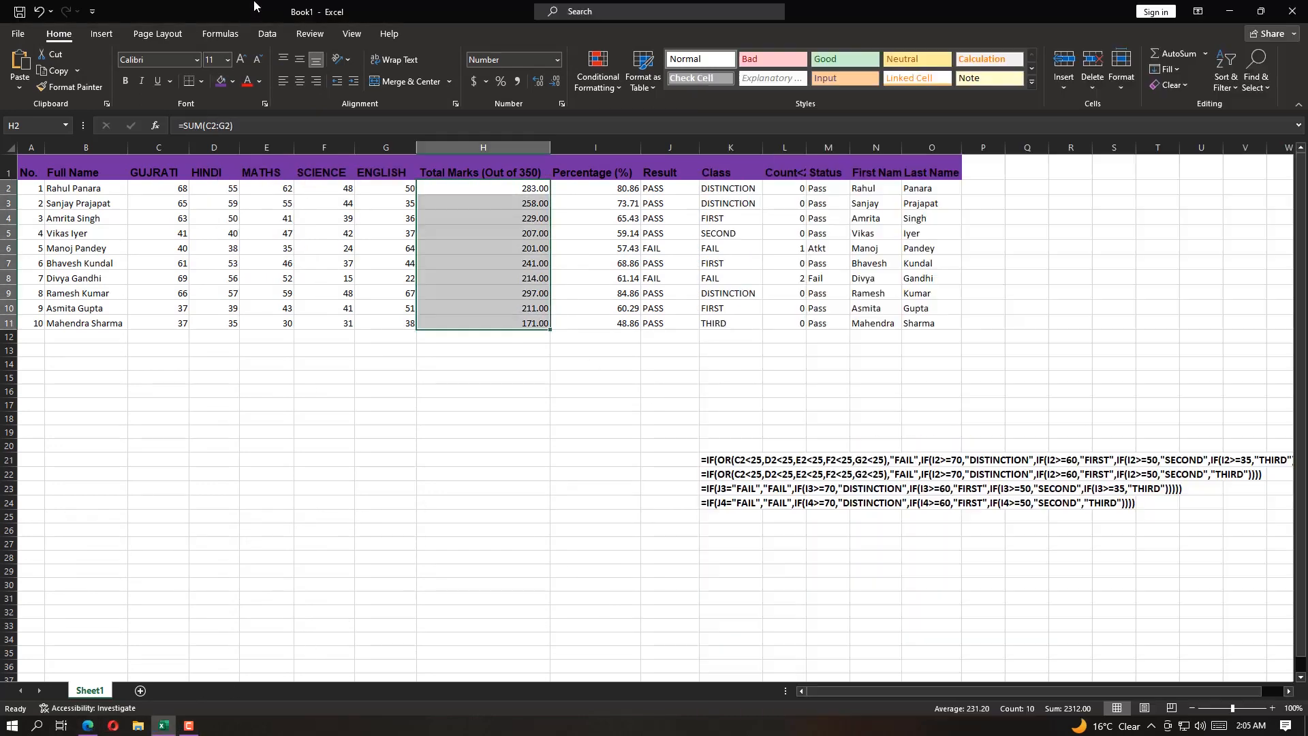
pyautogui.click(233, 81)
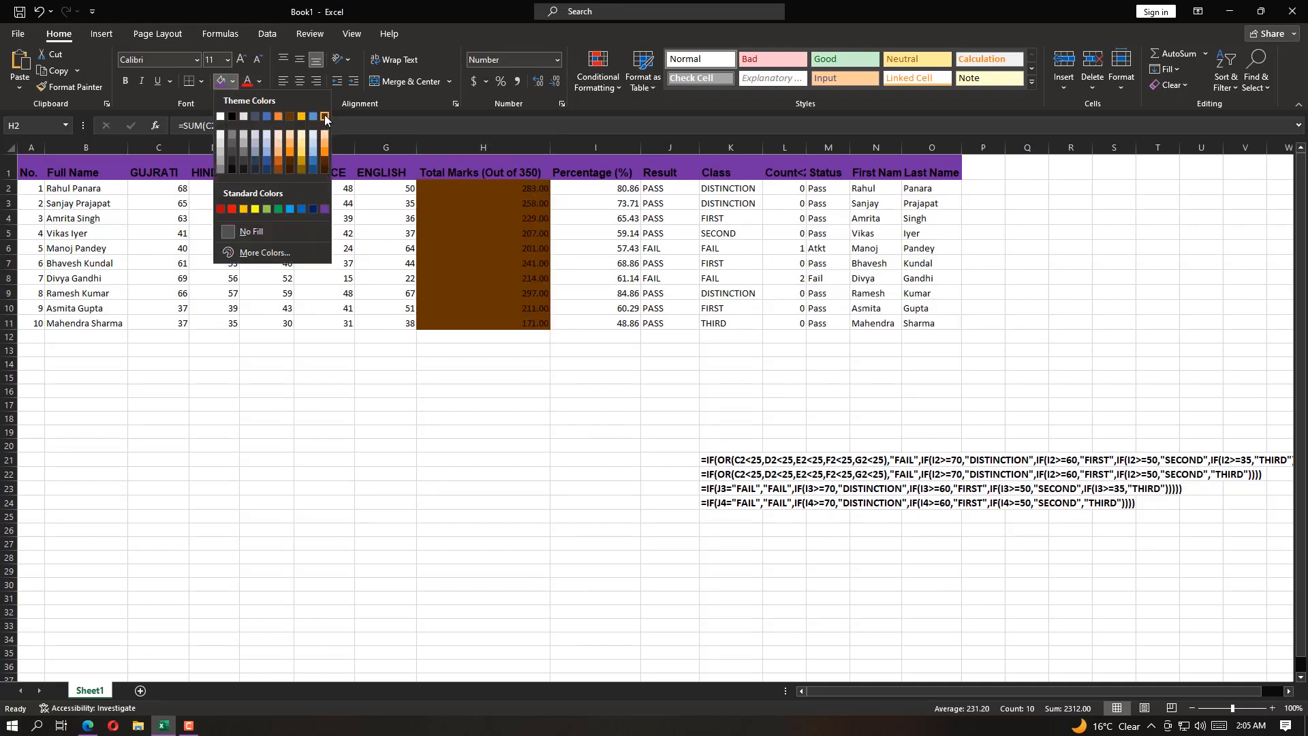
pyautogui.click(325, 154)
pyautogui.click(475, 263)
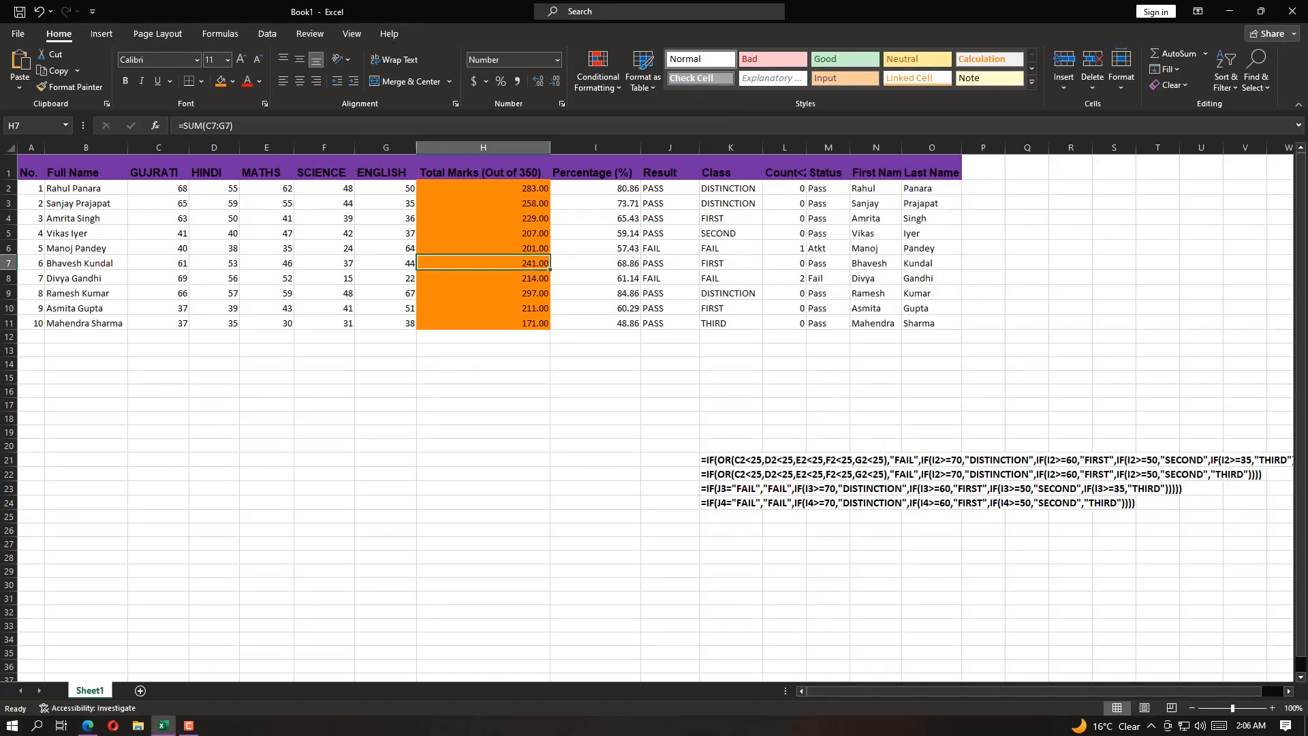
# Check task 9 item ii in Question.pdf and fill the percentages in I2:I11 in Excel with the standard colour Orange
pyautogui.click(87, 725)
pyautogui.moveTo(766, 552); pyautogui.dragTo(808, 553)
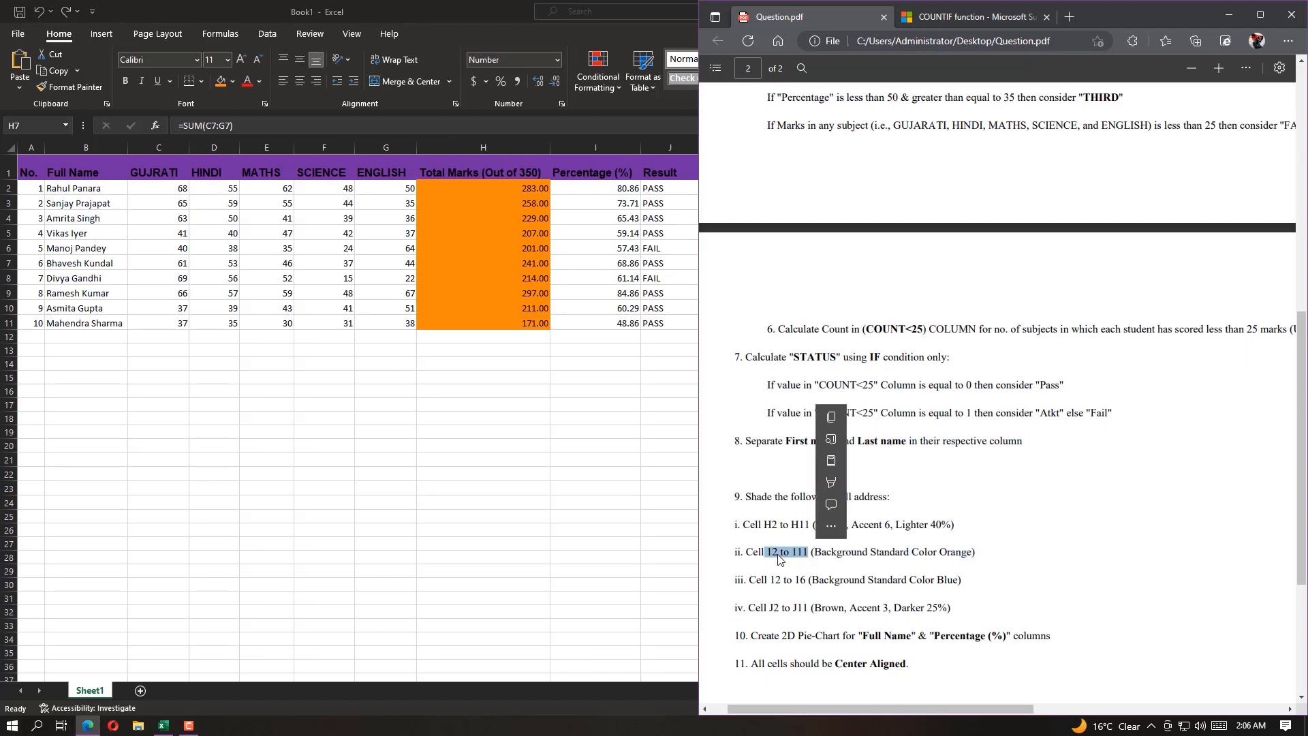
pyautogui.click(616, 188)
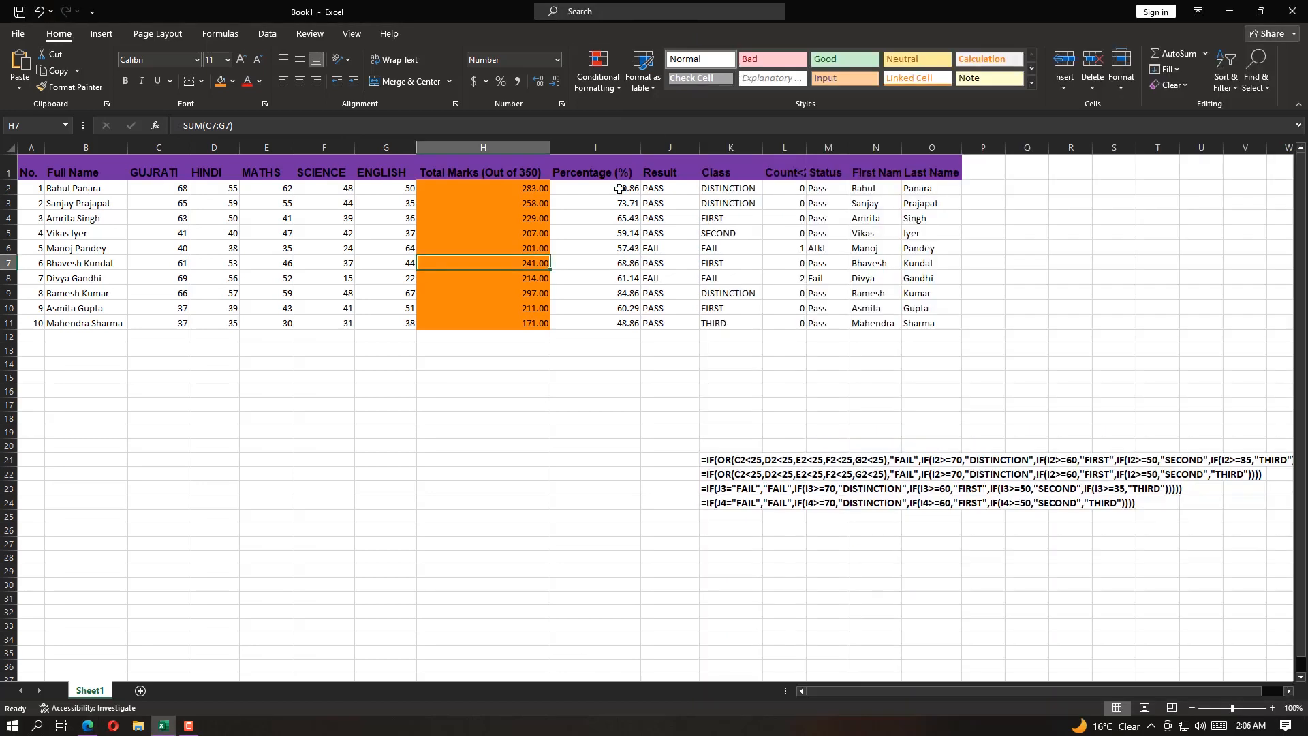
pyautogui.click(608, 188)
pyautogui.moveTo(609, 185); pyautogui.dragTo(619, 327)
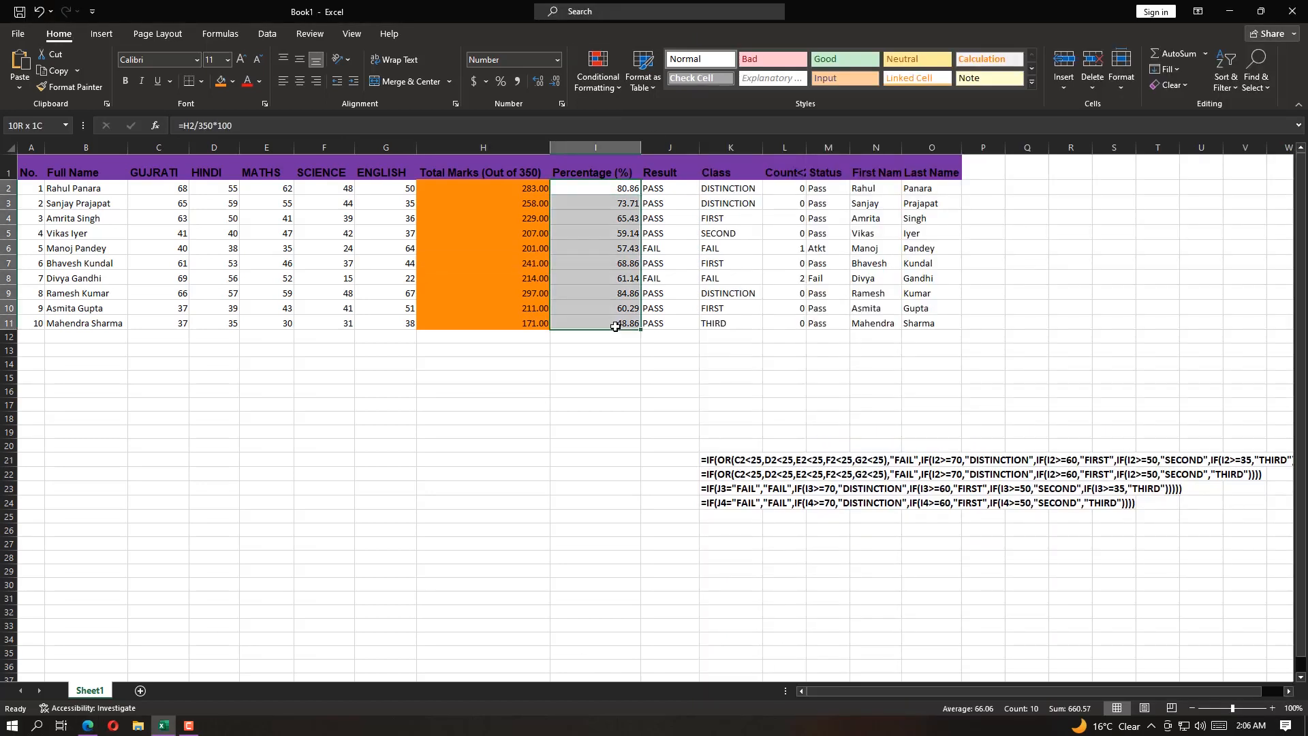
pyautogui.click(88, 725)
pyautogui.moveTo(815, 552); pyautogui.dragTo(971, 554)
pyautogui.click(372, 197)
pyautogui.click(233, 83)
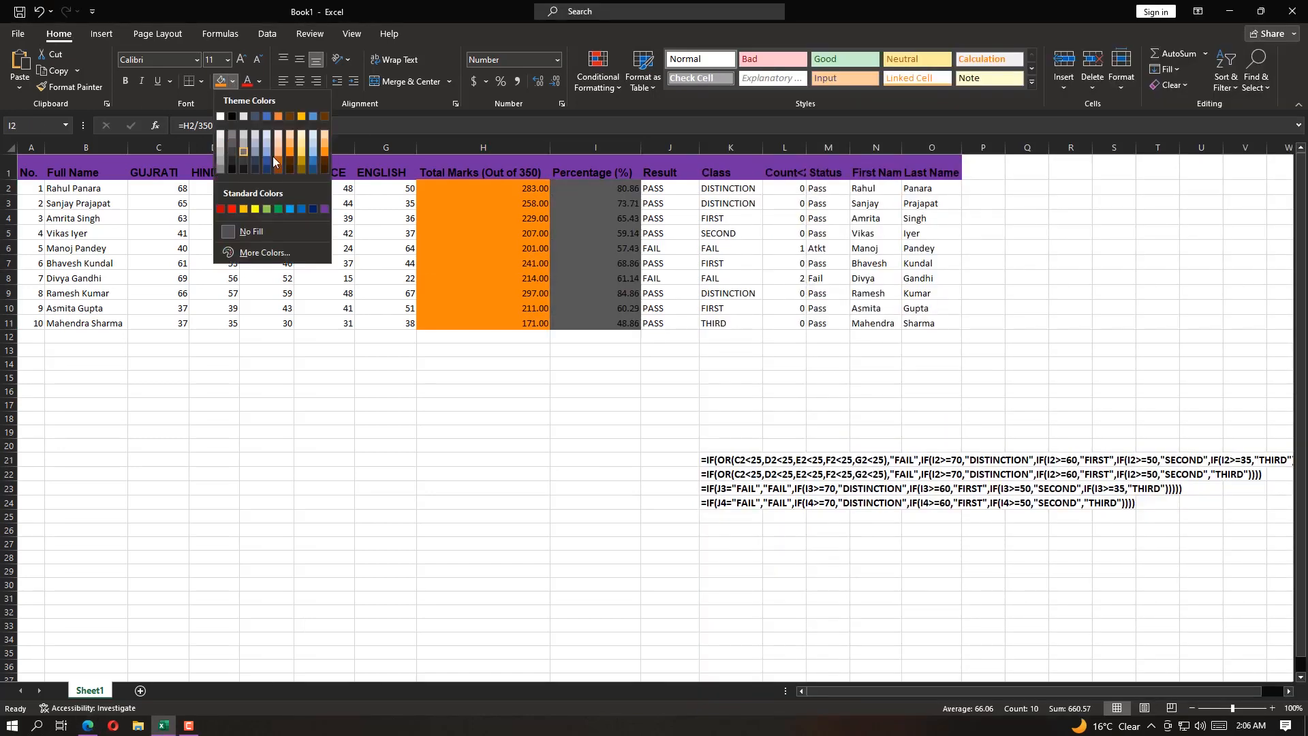
pyautogui.click(243, 210)
# Check task 9 item iii in Question.pdf and fill I2:I6 in Excel with the standard colour Blue
pyautogui.click(88, 725)
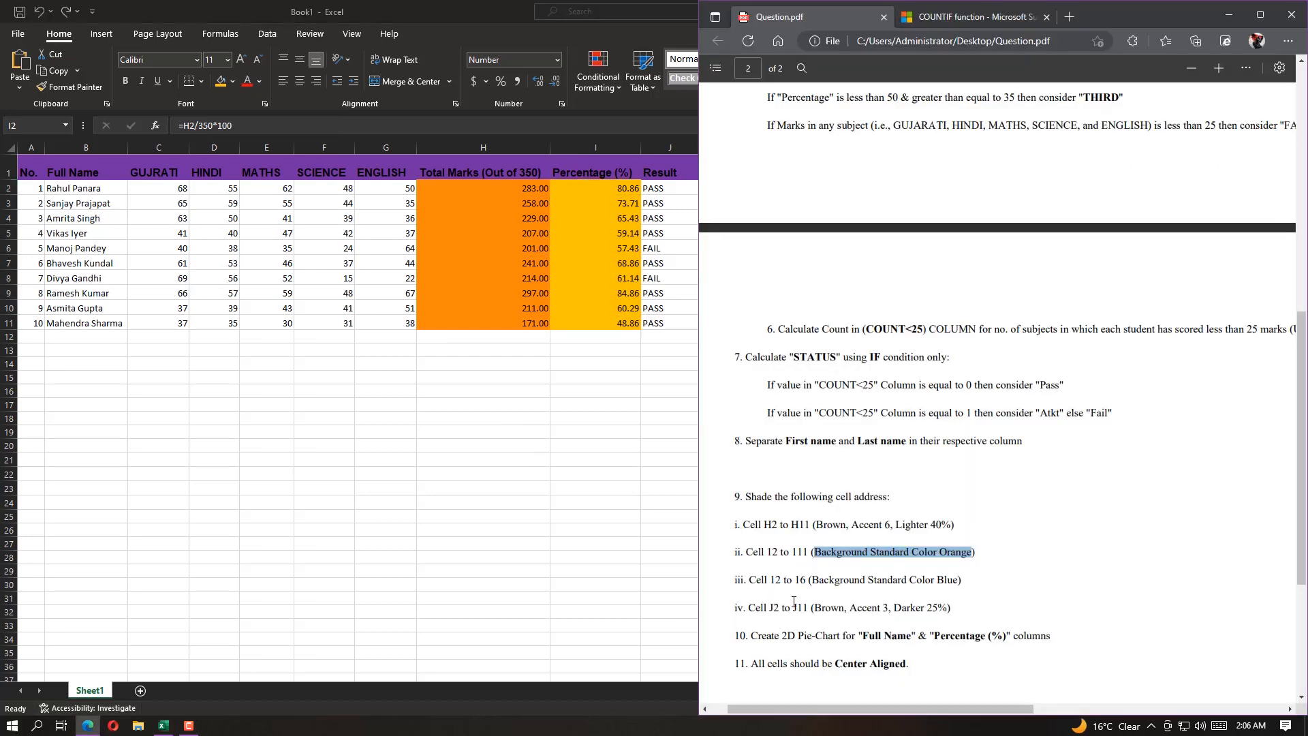
pyautogui.moveTo(762, 581); pyautogui.dragTo(807, 580)
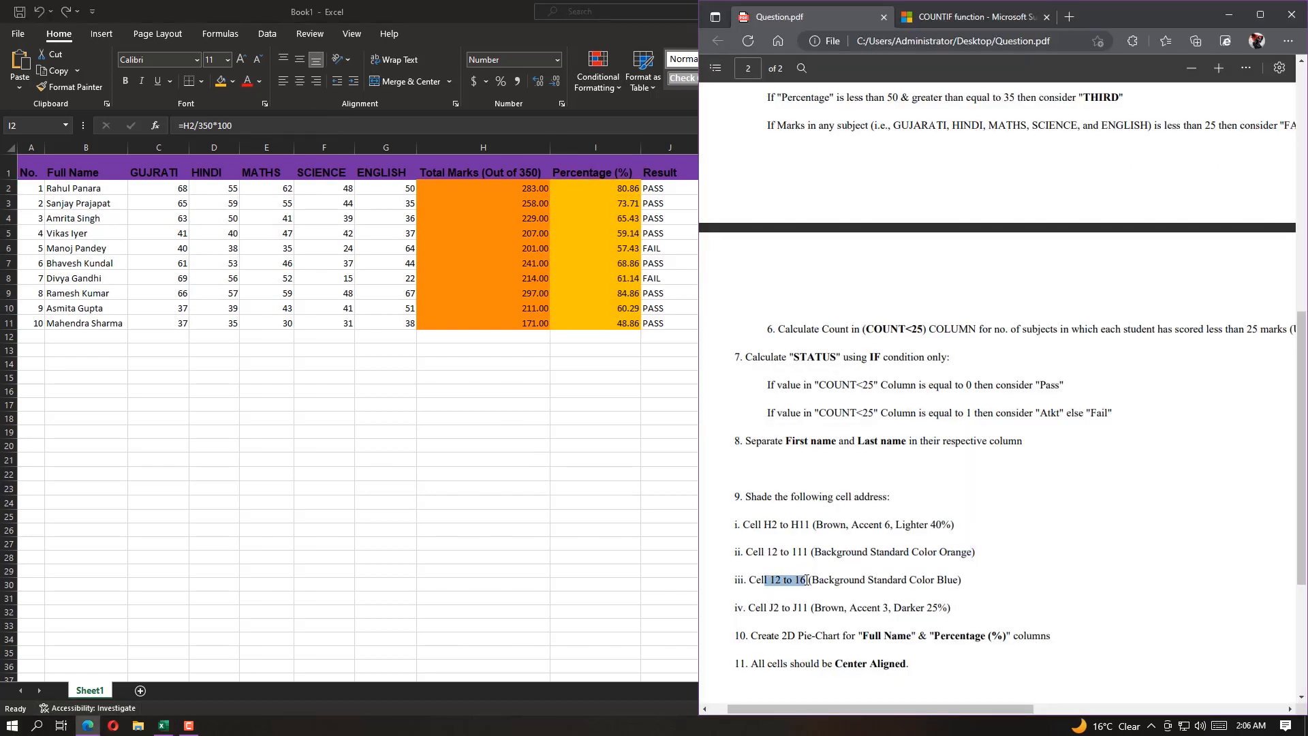
pyautogui.click(802, 584)
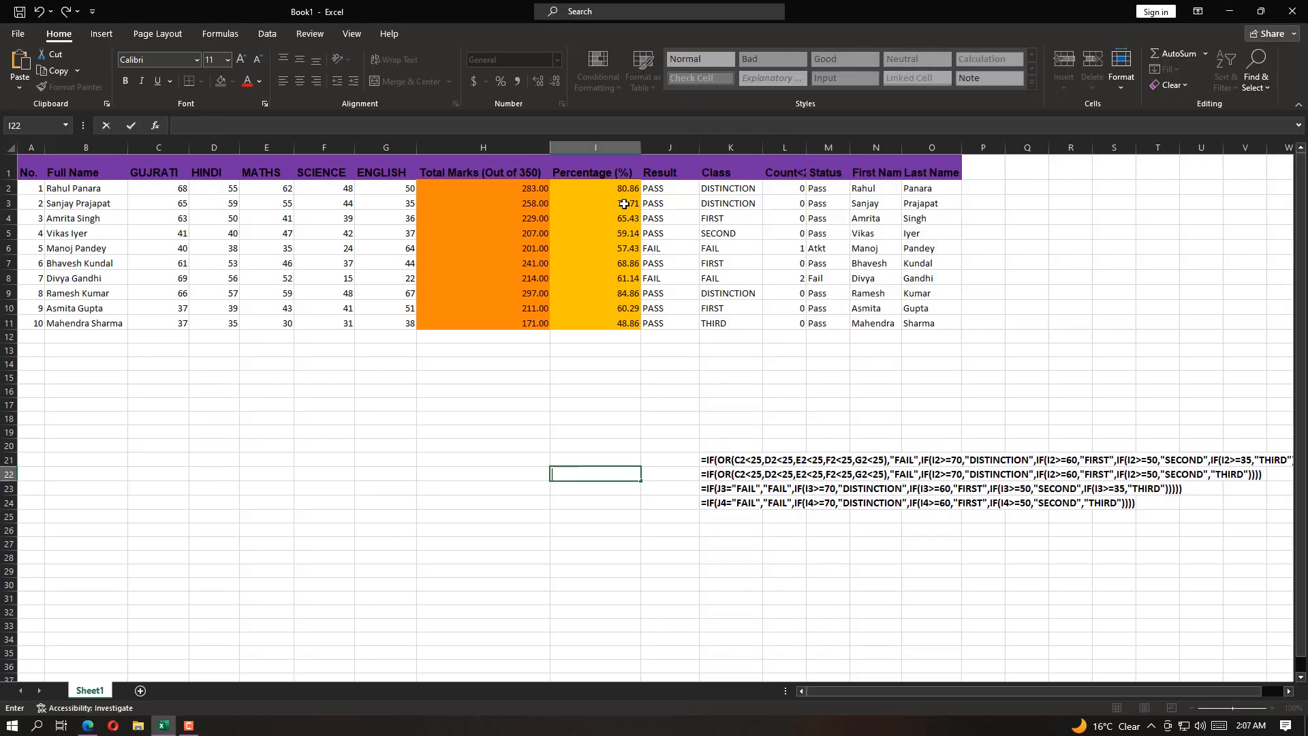
pyautogui.click(612, 188)
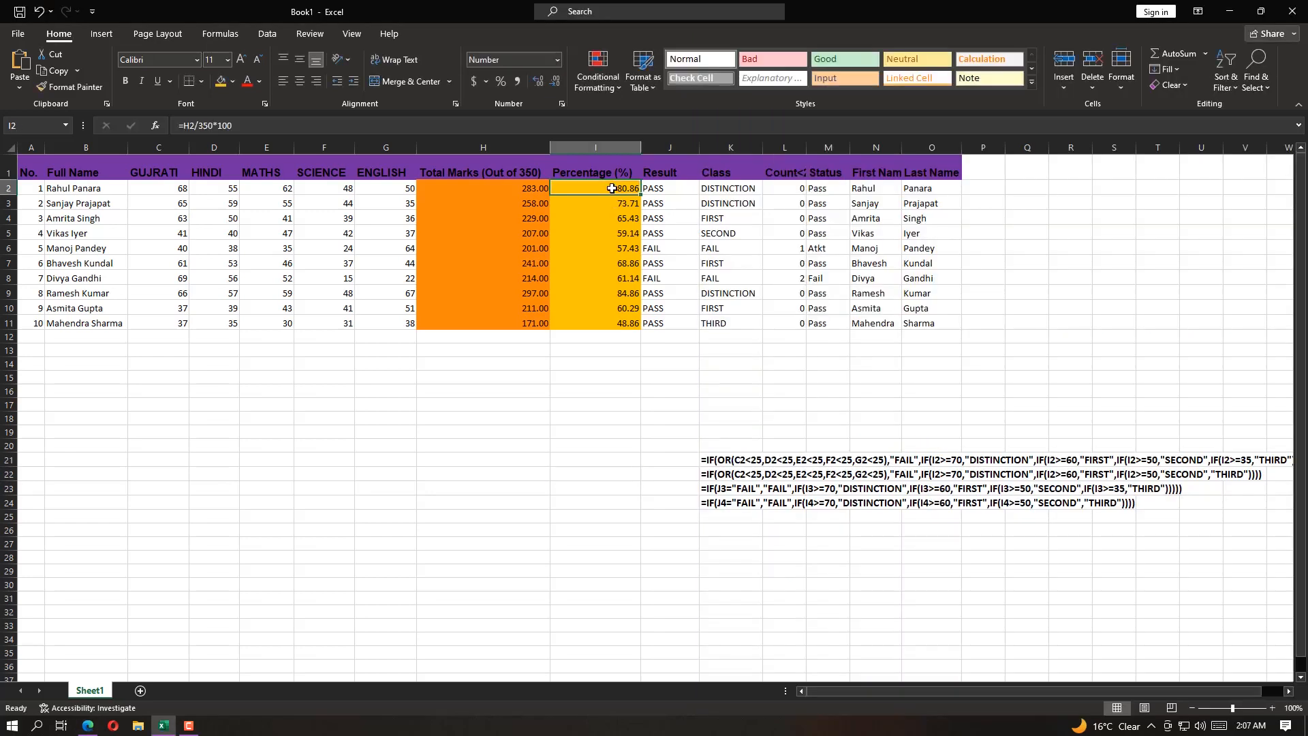
pyautogui.moveTo(612, 188); pyautogui.dragTo(592, 248)
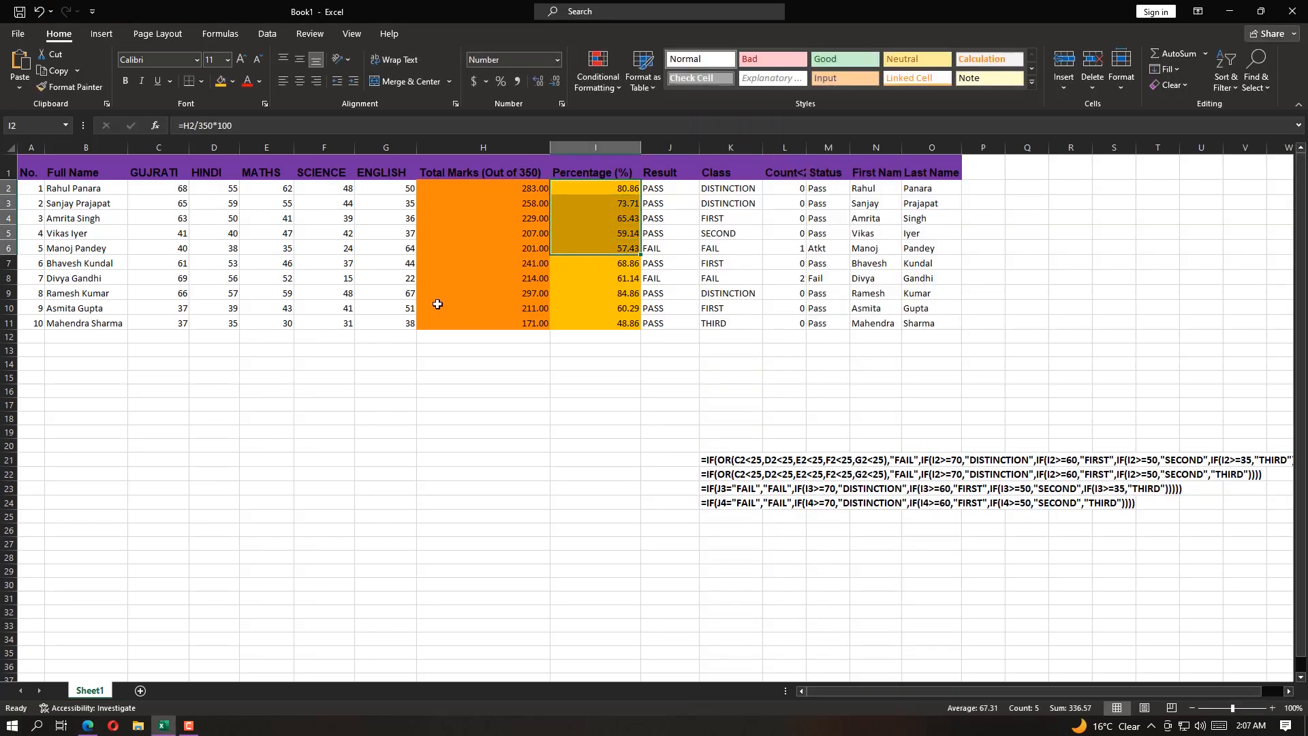
pyautogui.click(232, 81)
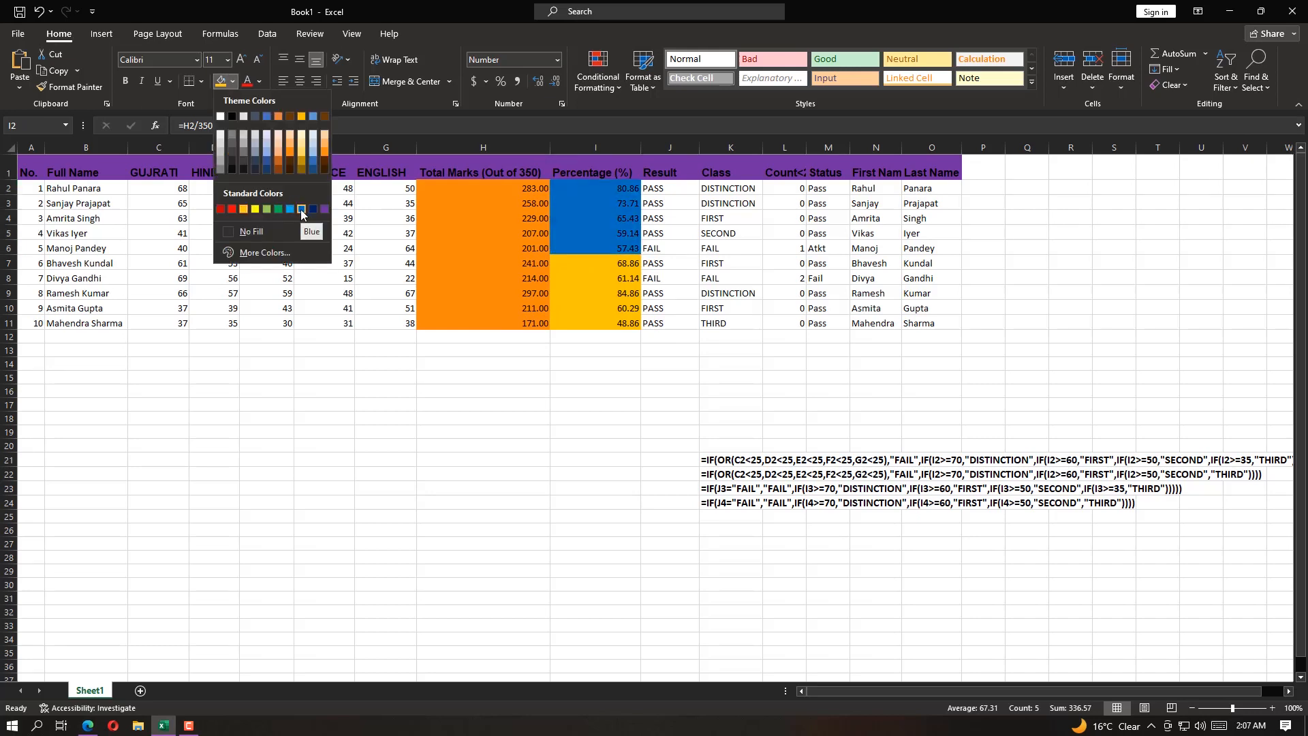
pyautogui.click(301, 210)
pyautogui.click(618, 263)
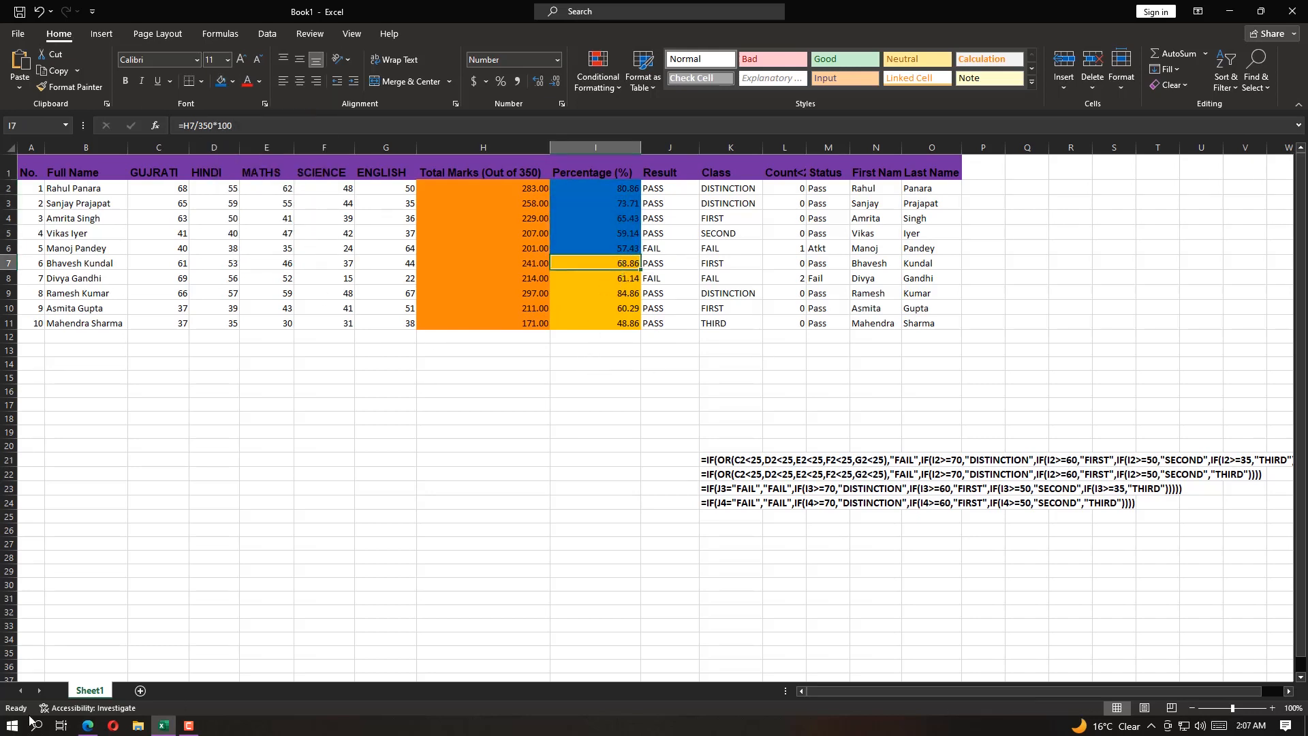
# Read task 9 item iv in Question.pdf for the cell range and brown shade required
pyautogui.click(88, 725)
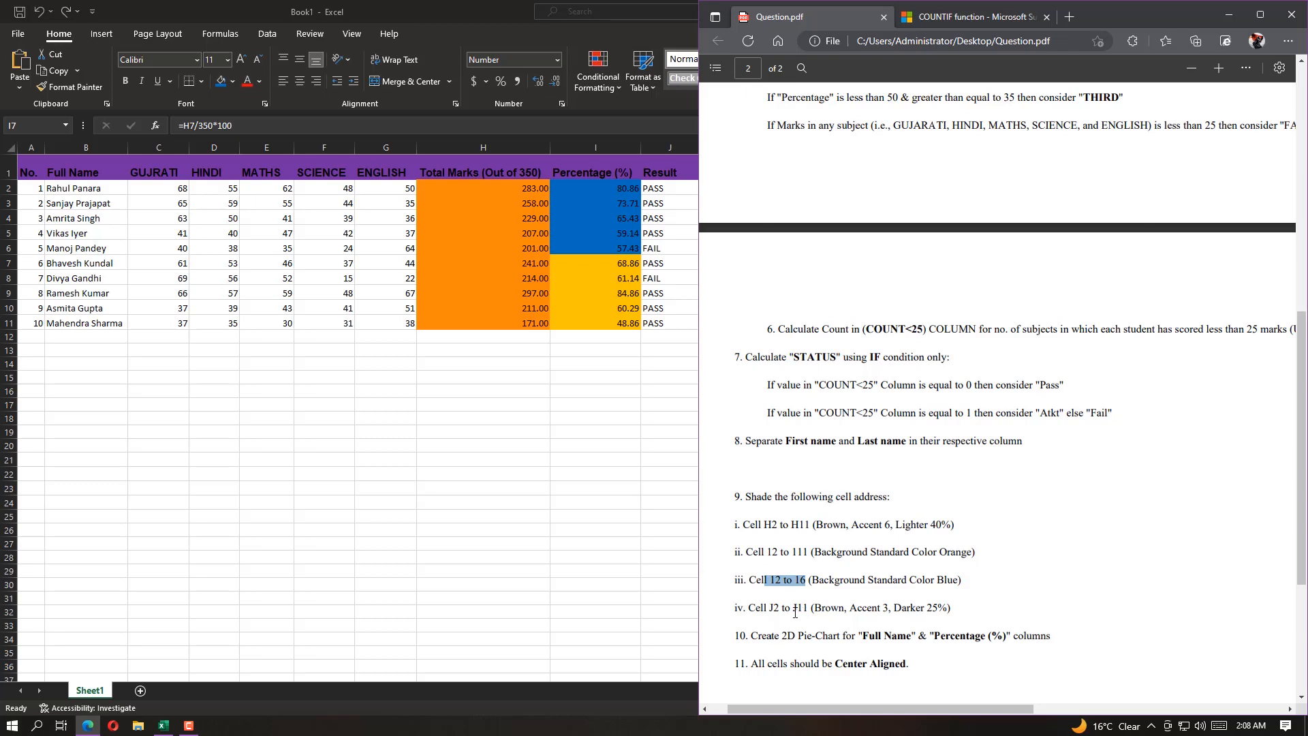
pyautogui.click(777, 584)
pyautogui.moveTo(769, 608); pyautogui.dragTo(808, 608)
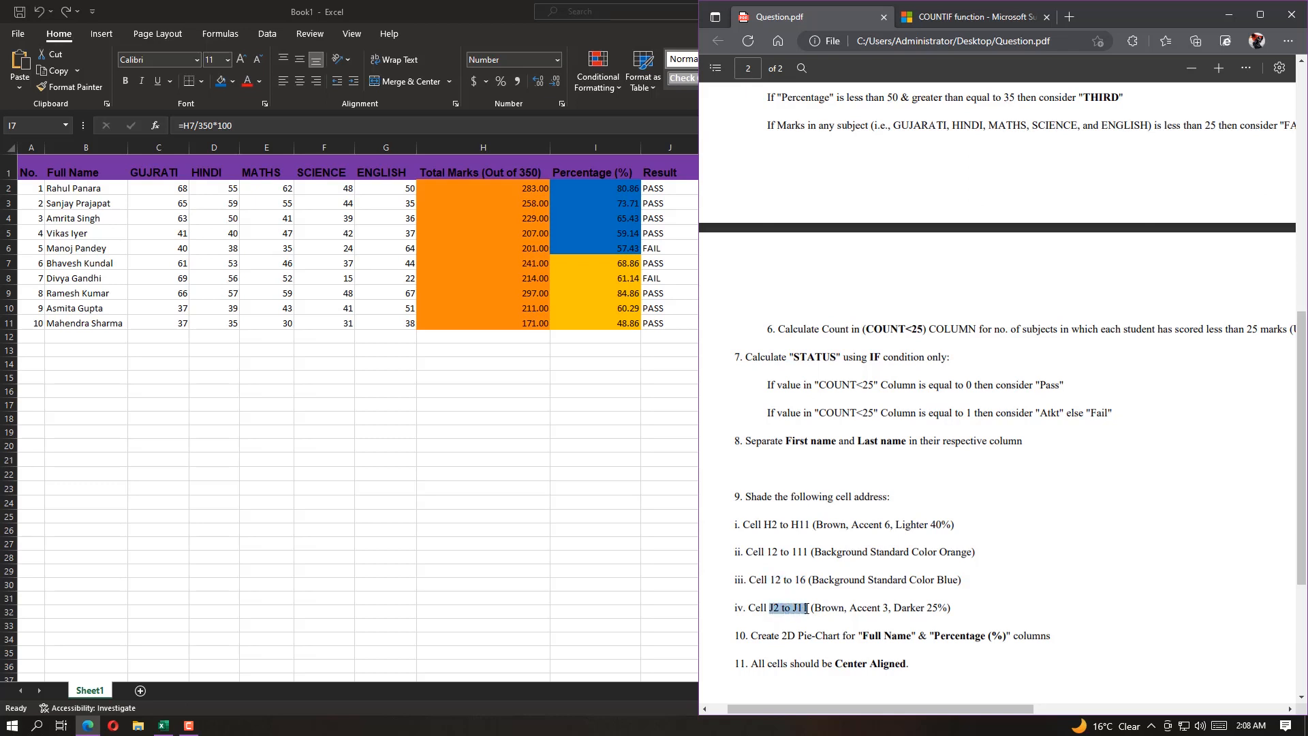
pyautogui.click(790, 577)
pyautogui.moveTo(772, 552); pyautogui.dragTo(788, 552)
pyautogui.moveTo(769, 607)
pyautogui.mouseDown()
pyautogui.moveTo(967, 599)
pyautogui.moveTo(778, 607)
pyautogui.mouseUp()
pyautogui.click(791, 613)
# Back in Excel, fill the results in J2:J11 with Brown, Accent 3, Darker 25%
pyautogui.click(600, 96)
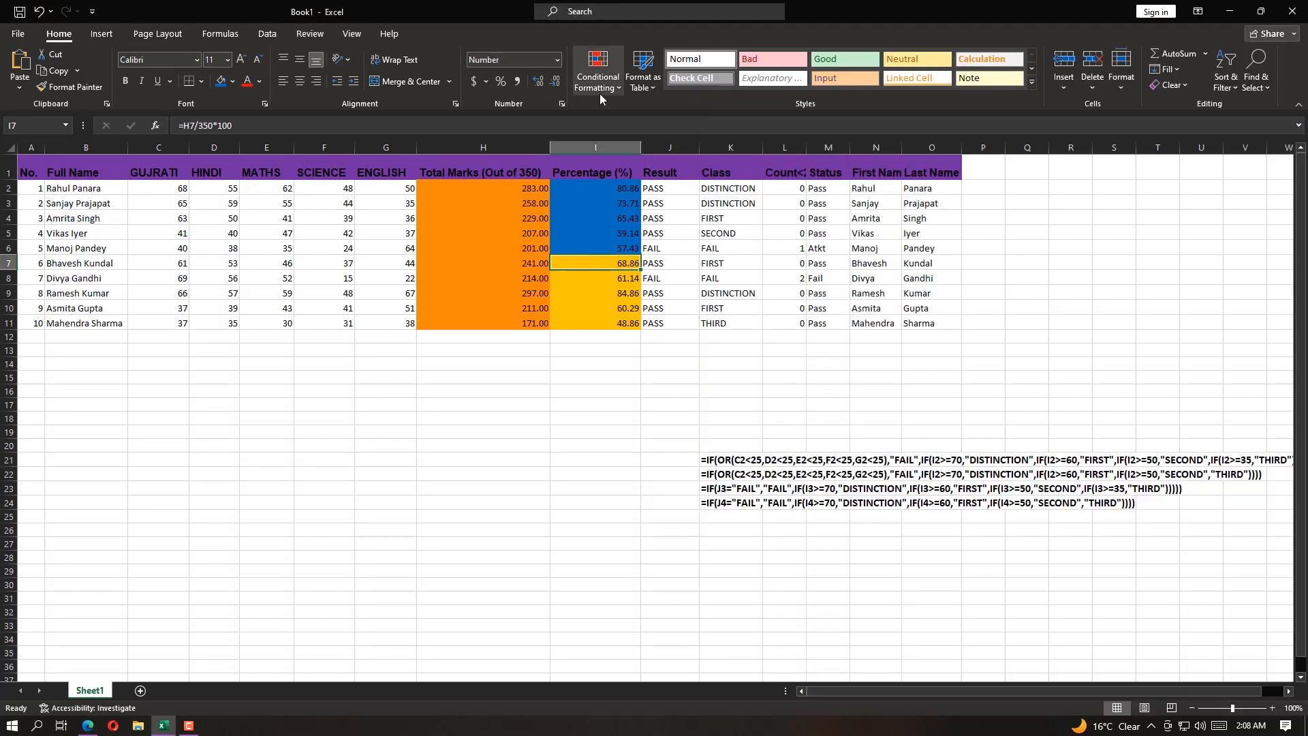
pyautogui.moveTo(669, 189); pyautogui.dragTo(675, 323)
pyautogui.click(232, 81)
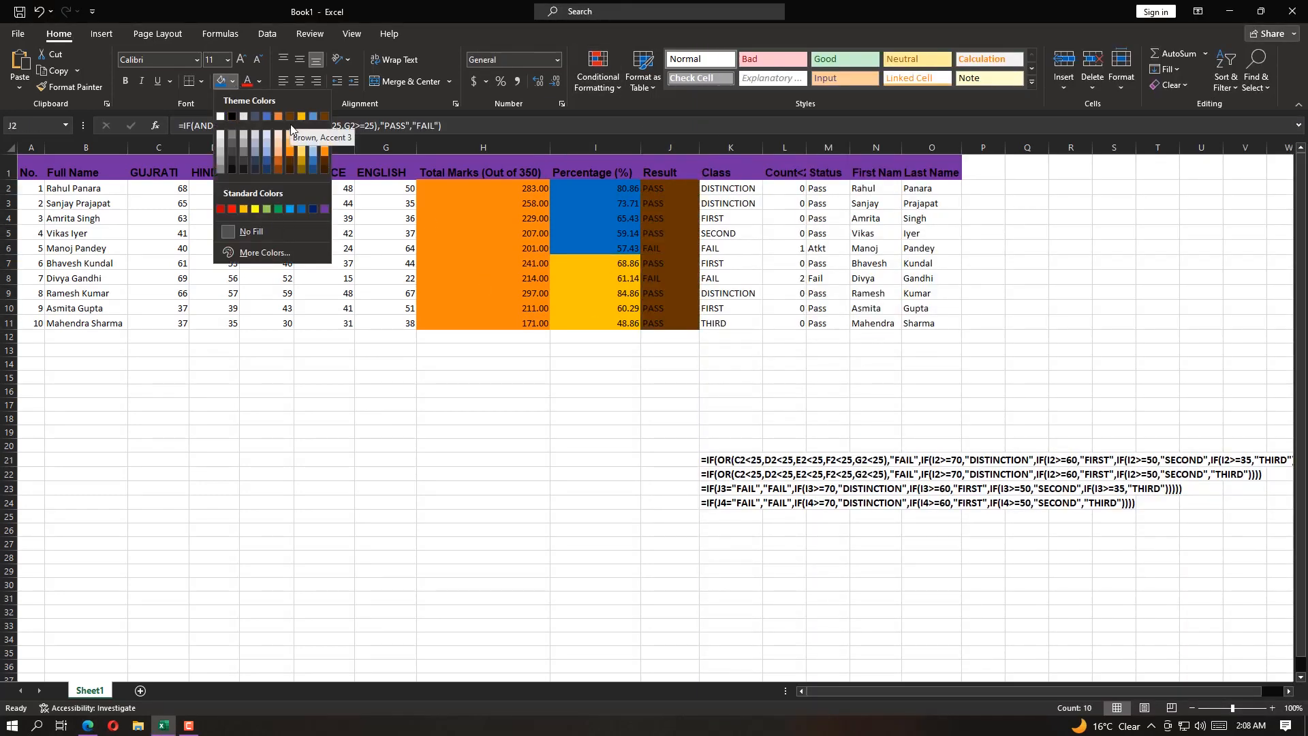
pyautogui.click(87, 726)
pyautogui.click(188, 4)
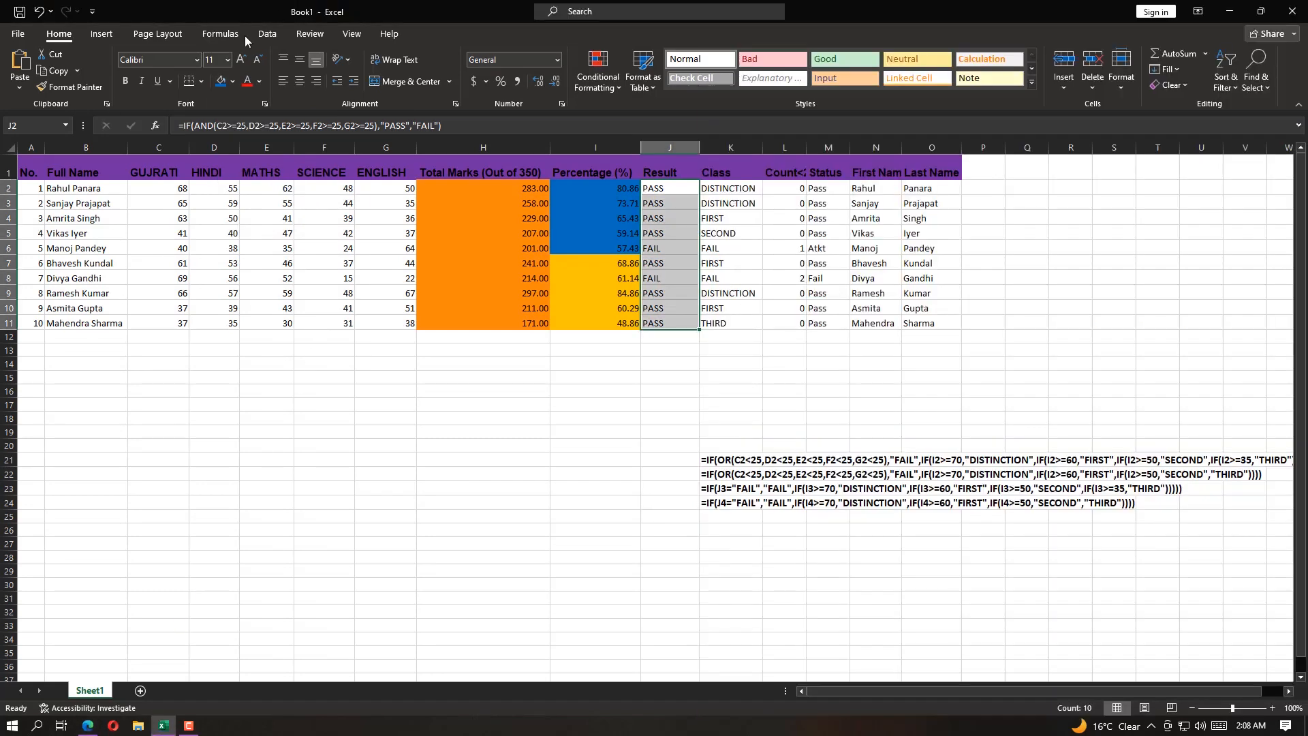
pyautogui.click(232, 81)
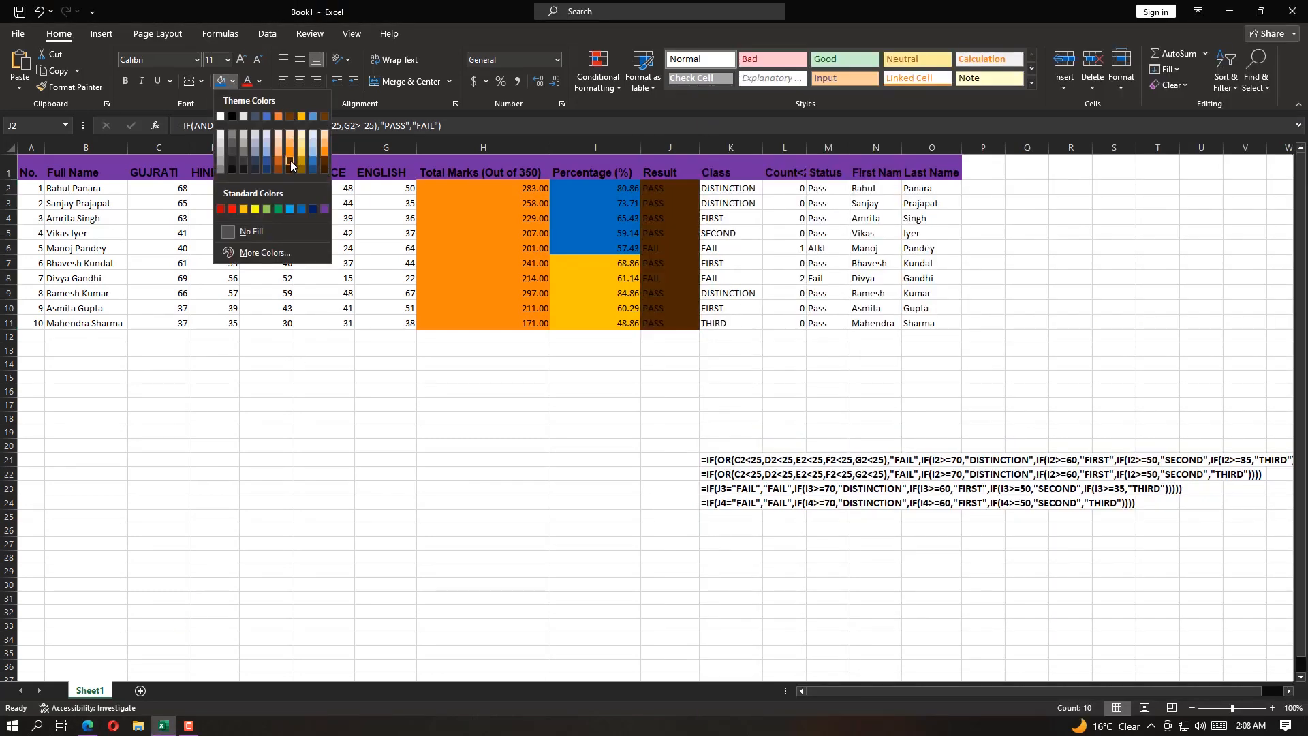
pyautogui.click(291, 168)
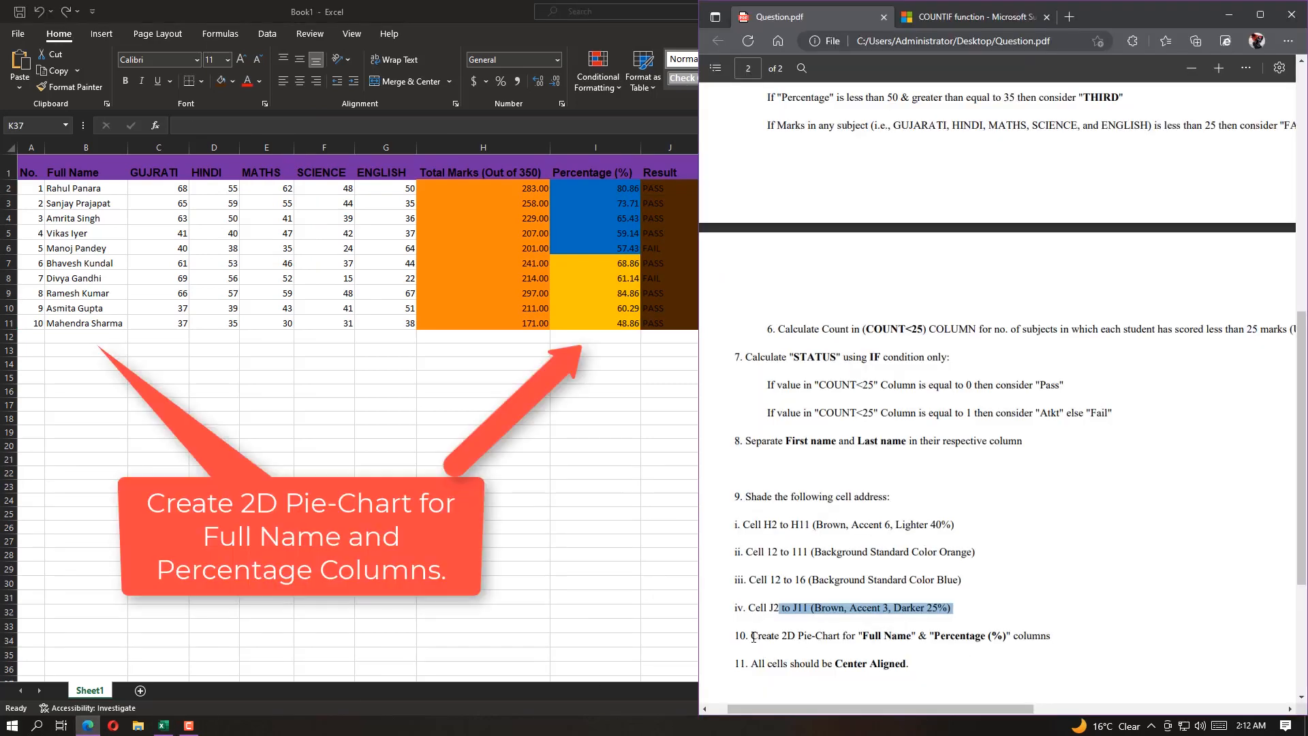
# Check task 10 in Question.pdf and insert a 2-D pie chart in Excel from the full names in B2:B11 and percentages in I2:I11
pyautogui.moveTo(752, 636); pyautogui.dragTo(1010, 634)
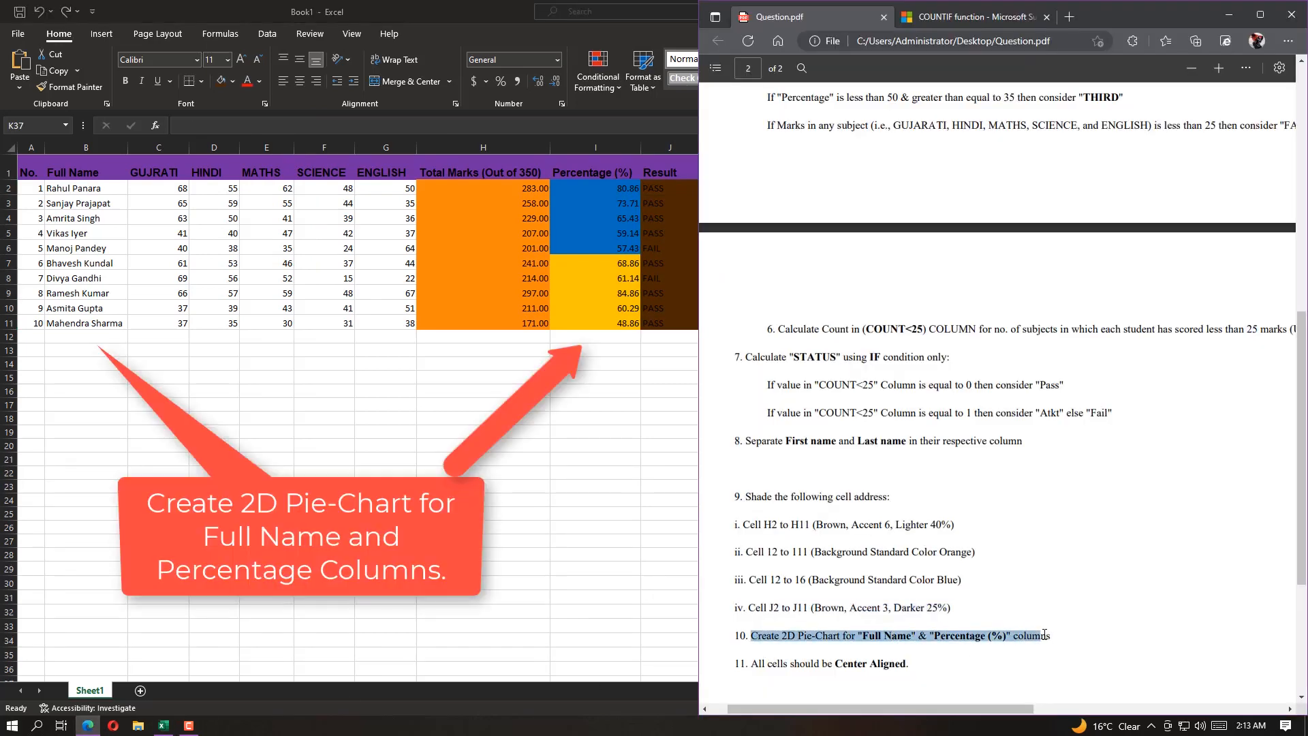
pyautogui.moveTo(857, 636); pyautogui.dragTo(1000, 639)
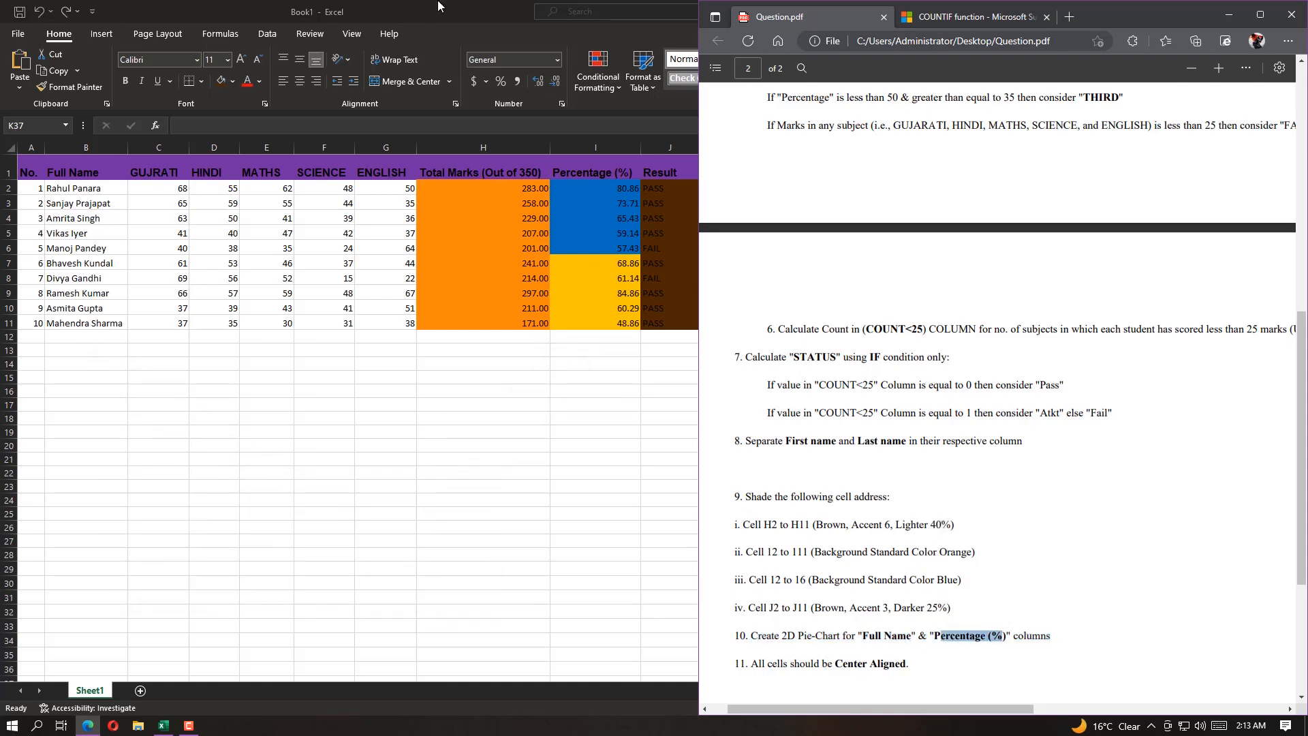
pyautogui.click(438, 3)
pyautogui.click(57, 191)
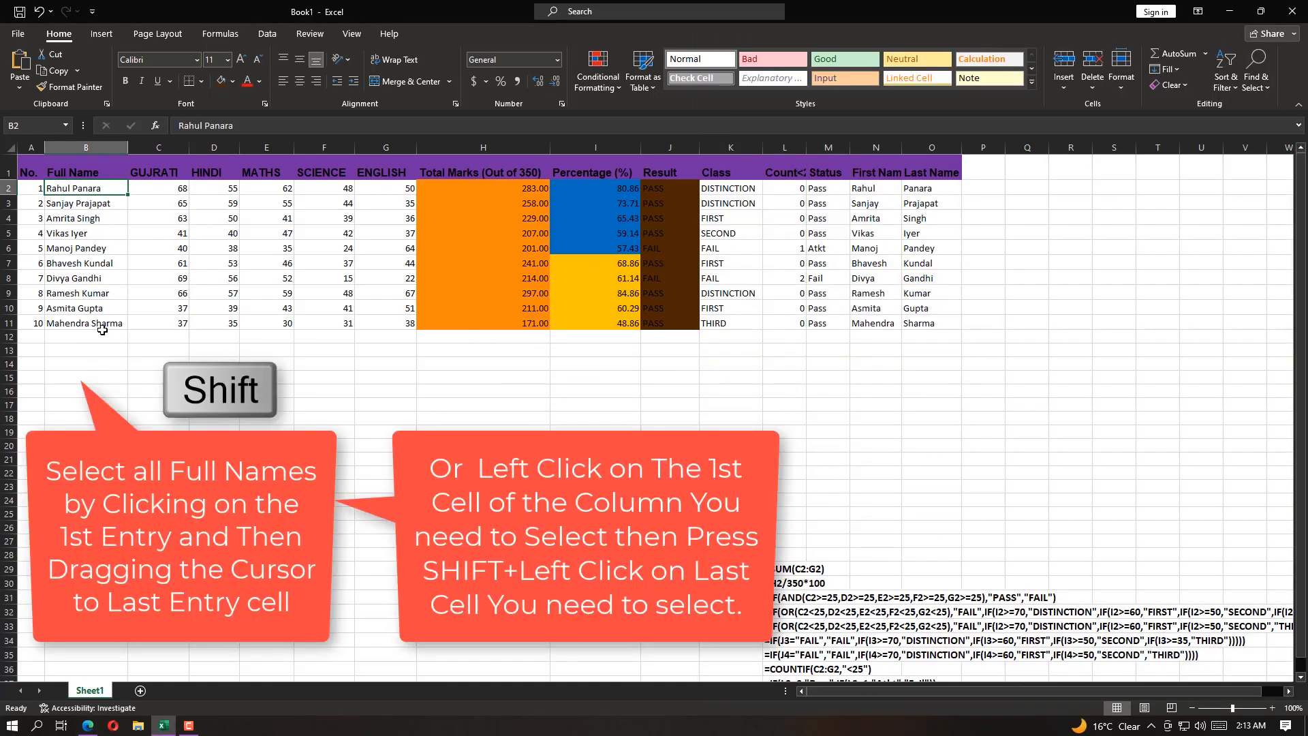
pyautogui.keyDown('shift'); pyautogui.click(102, 325); pyautogui.keyUp('shift')
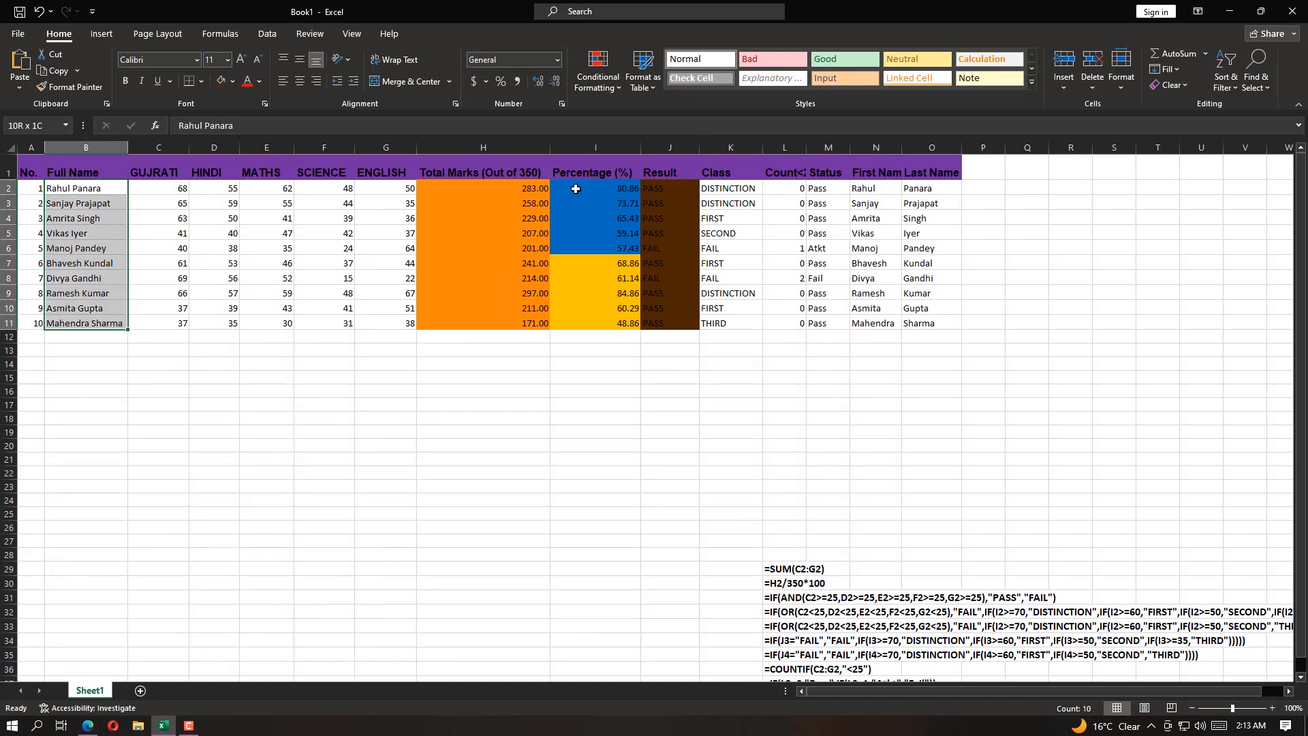
pyautogui.moveTo(581, 189); pyautogui.dragTo(600, 325)
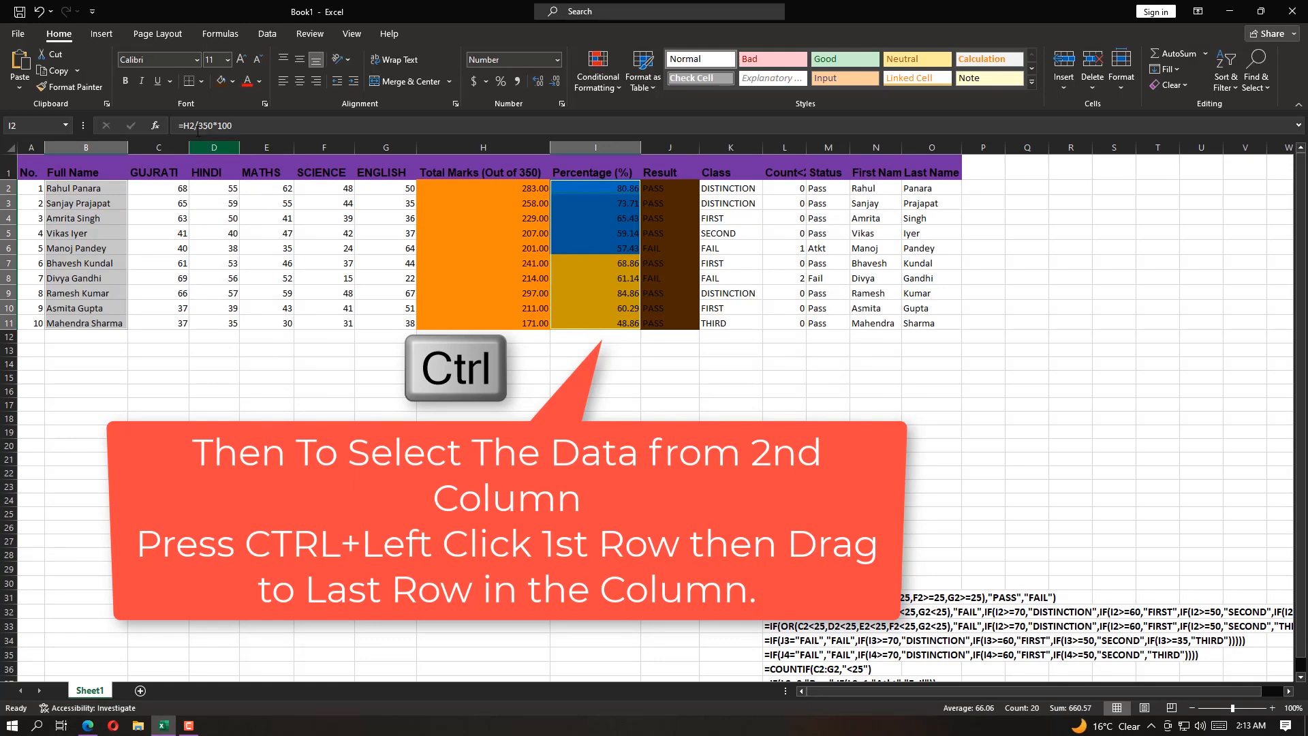
pyautogui.click(268, 32)
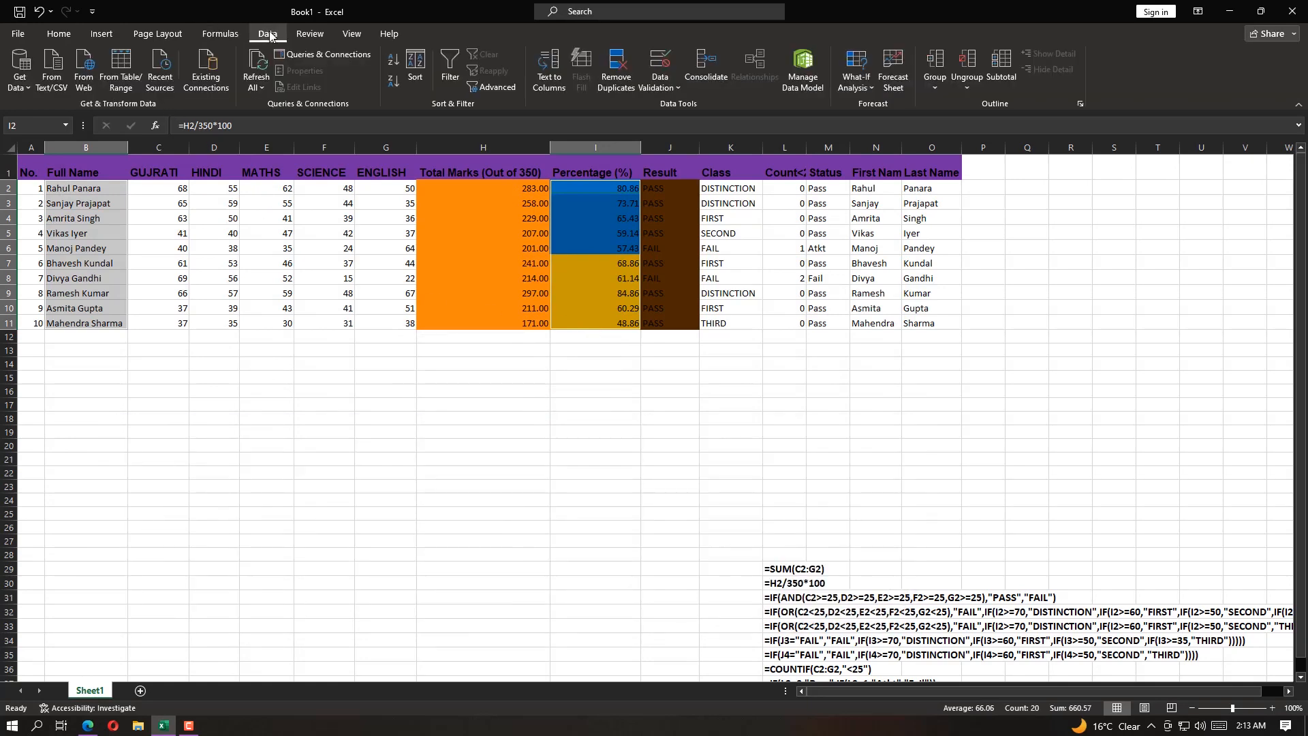
pyautogui.click(103, 35)
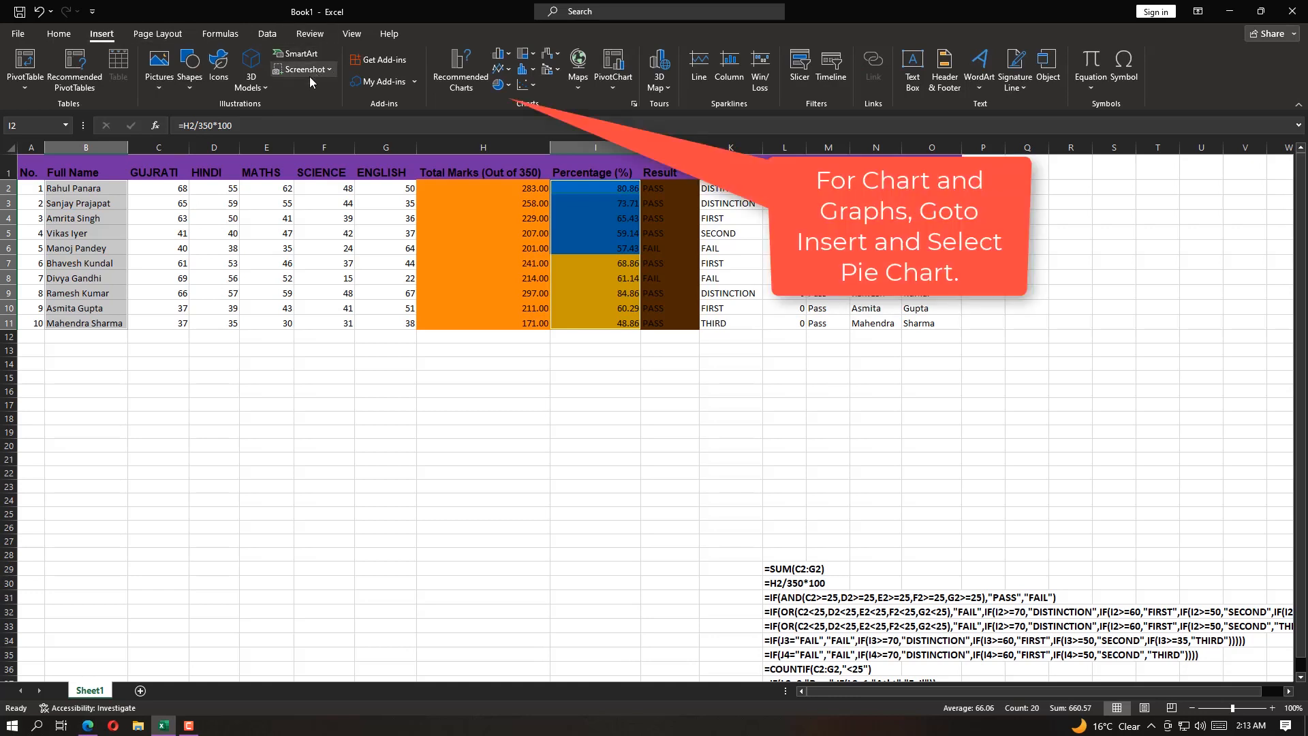
pyautogui.click(508, 87)
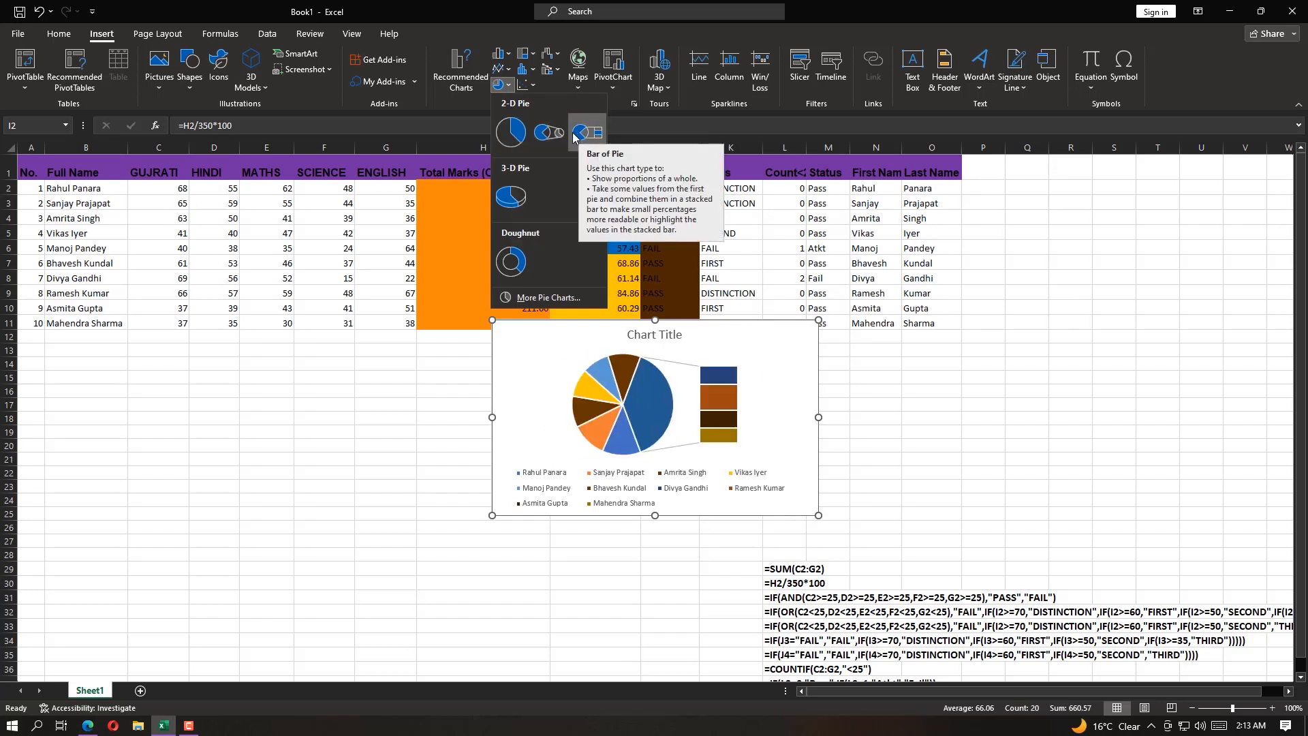
pyautogui.click(511, 132)
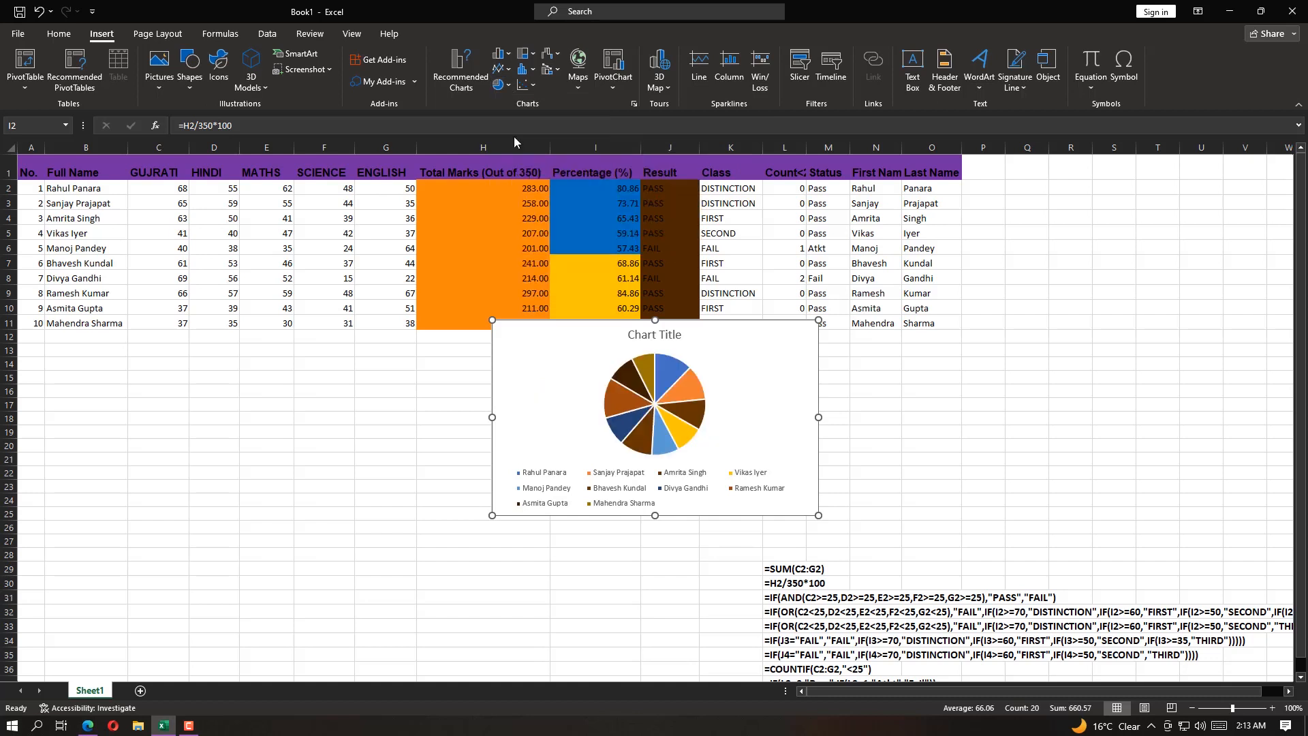
# Move the pie chart below the marks table and enlarge it to cover about E13 to I30
pyautogui.click(634, 367)
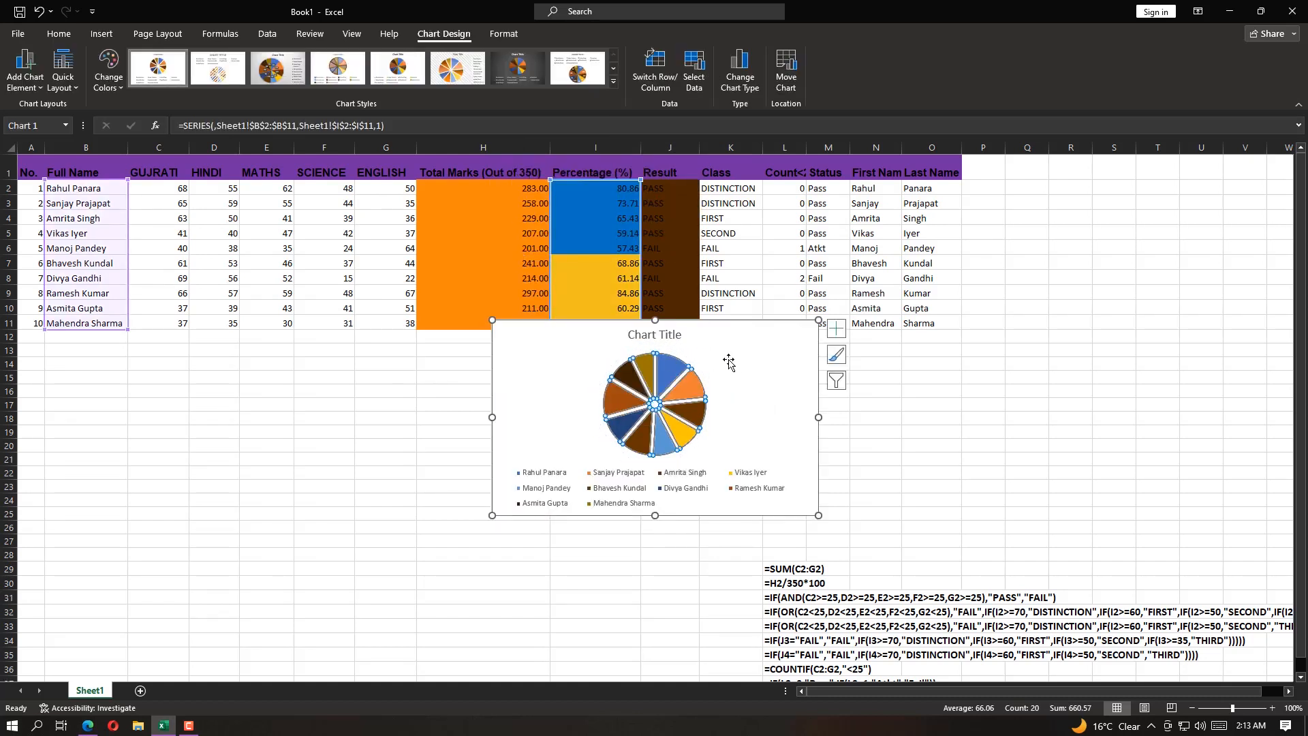
pyautogui.moveTo(724, 342); pyautogui.dragTo(419, 360)
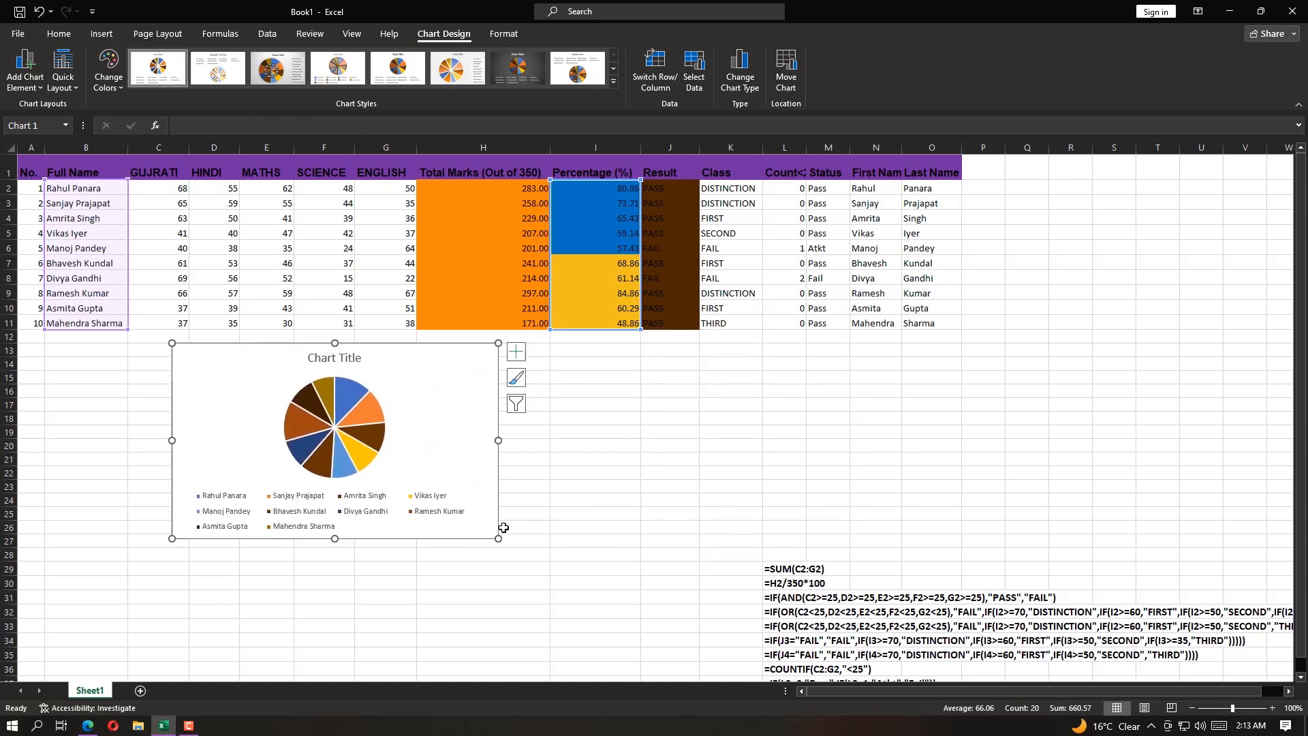
pyautogui.moveTo(498, 538); pyautogui.dragTo(549, 575)
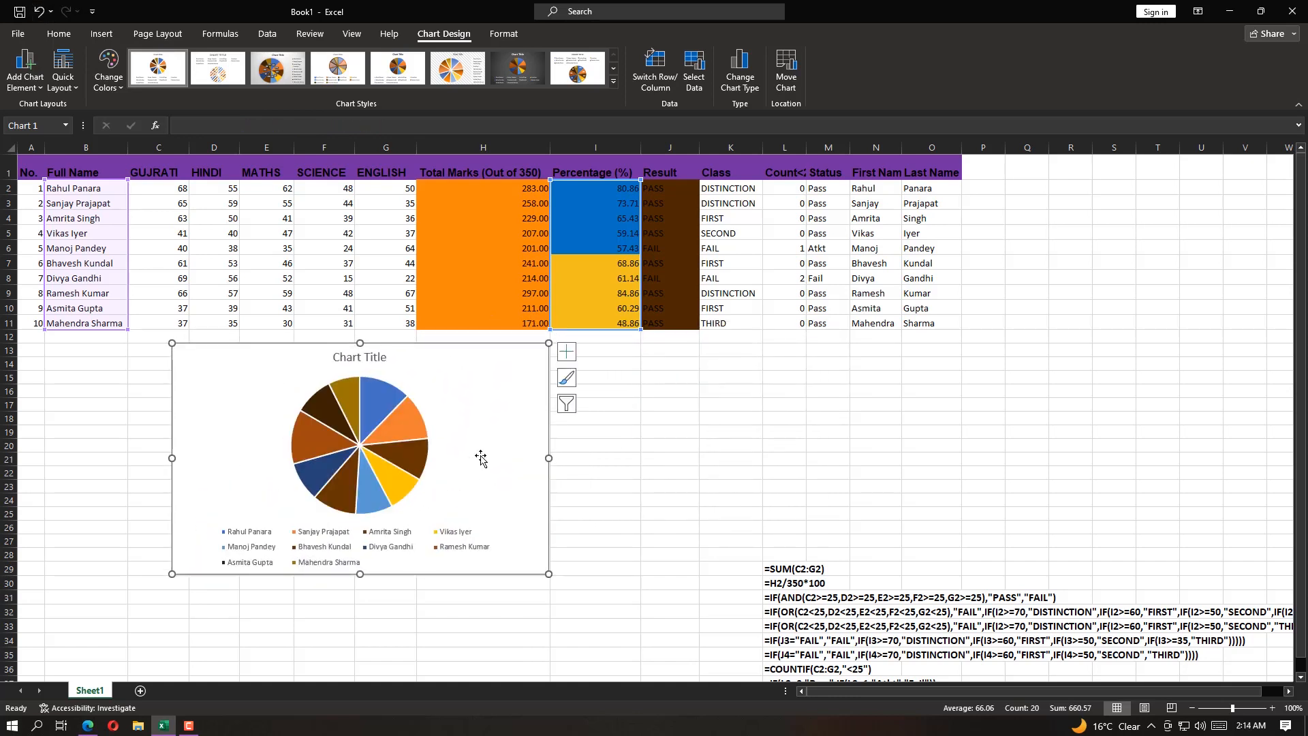
pyautogui.moveTo(482, 452); pyautogui.dragTo(546, 455)
pyautogui.moveTo(618, 576); pyautogui.dragTo(641, 589)
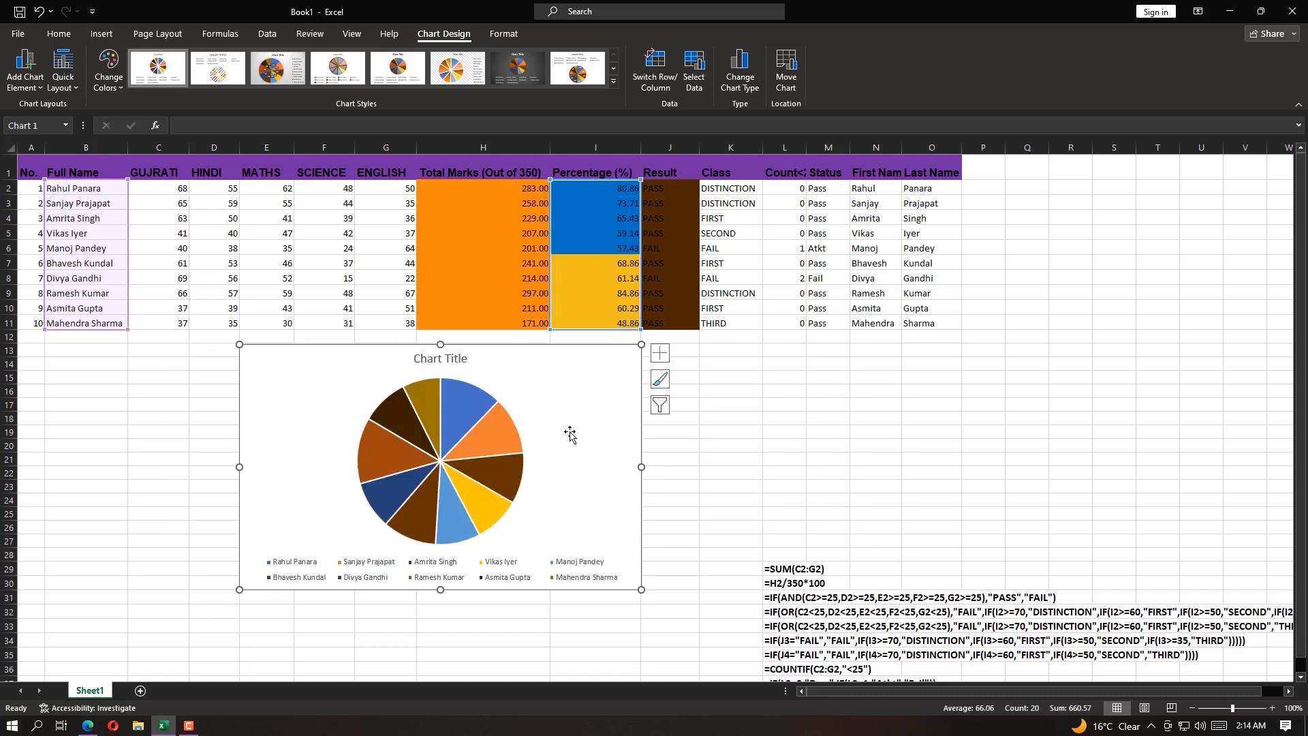
# Add data labels to the pie chart and apply chart Style 3
pyautogui.click(661, 354)
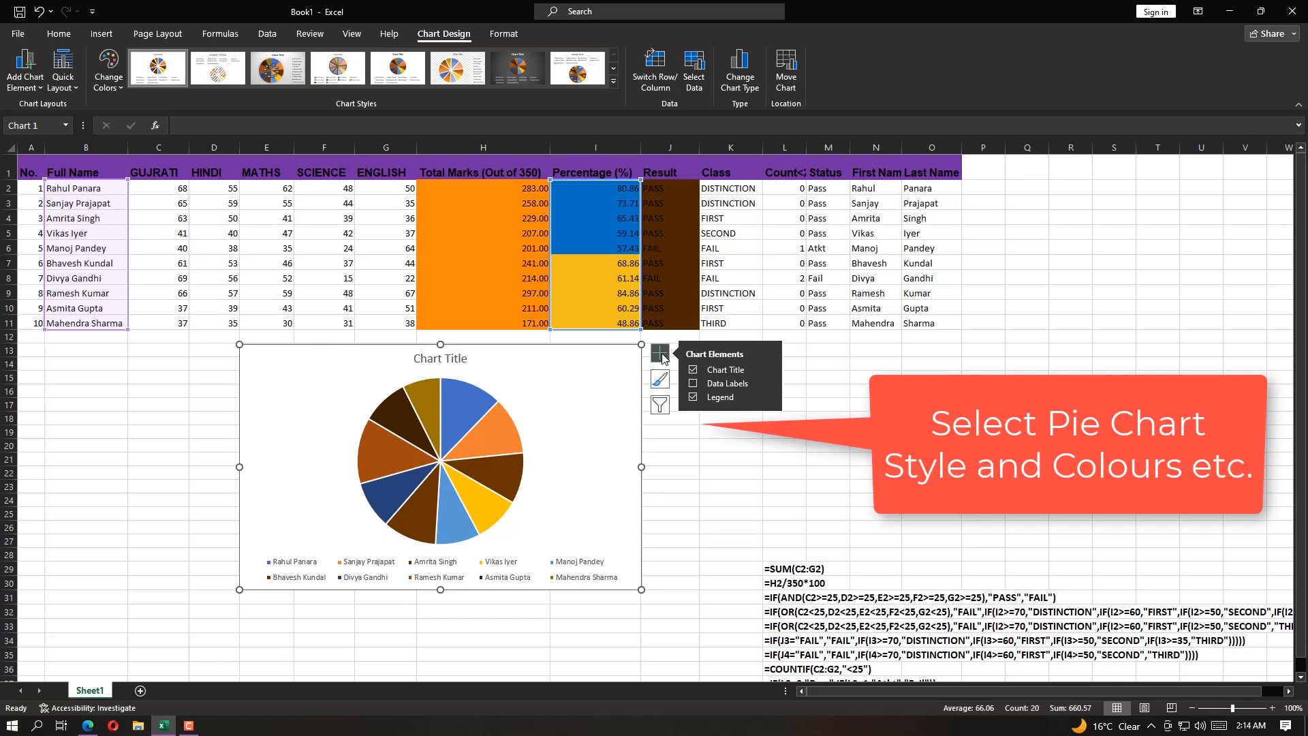
pyautogui.click(693, 383)
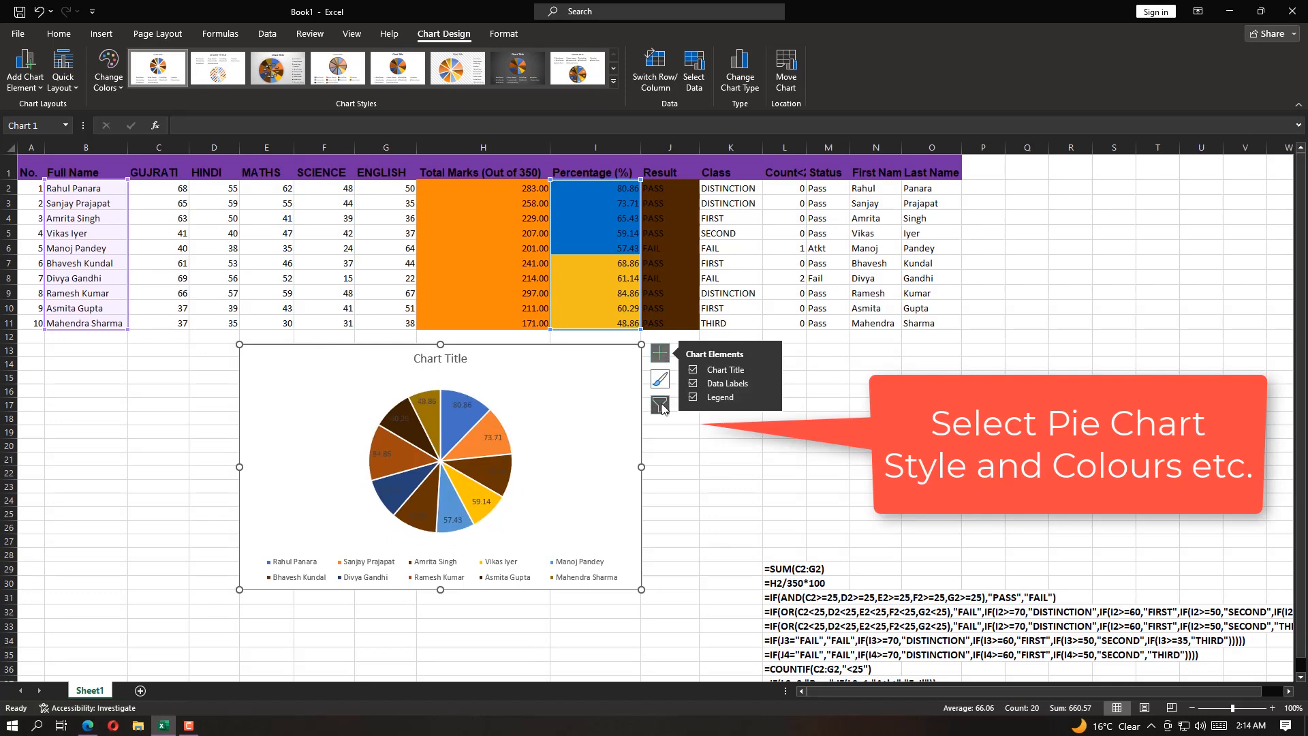
pyautogui.click(660, 379)
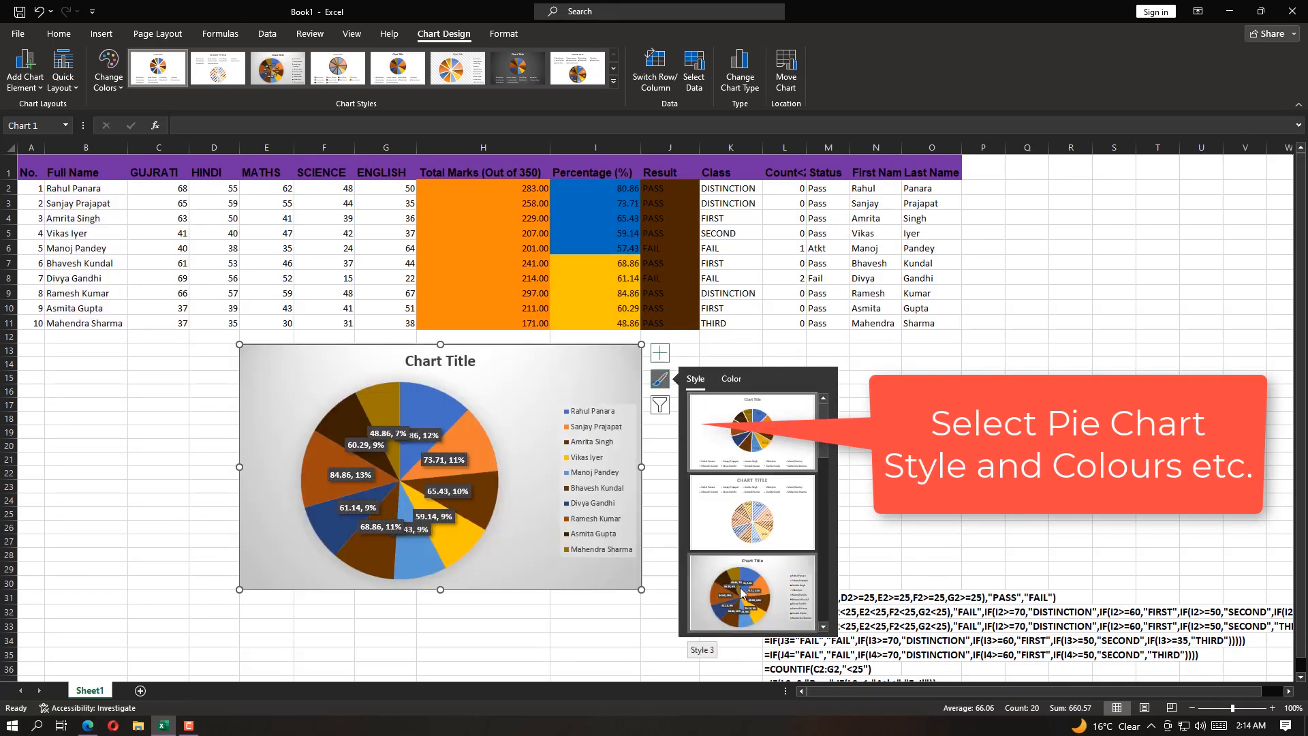
pyautogui.scroll(-3, 742, 594)
pyautogui.scroll(3, 745, 600)
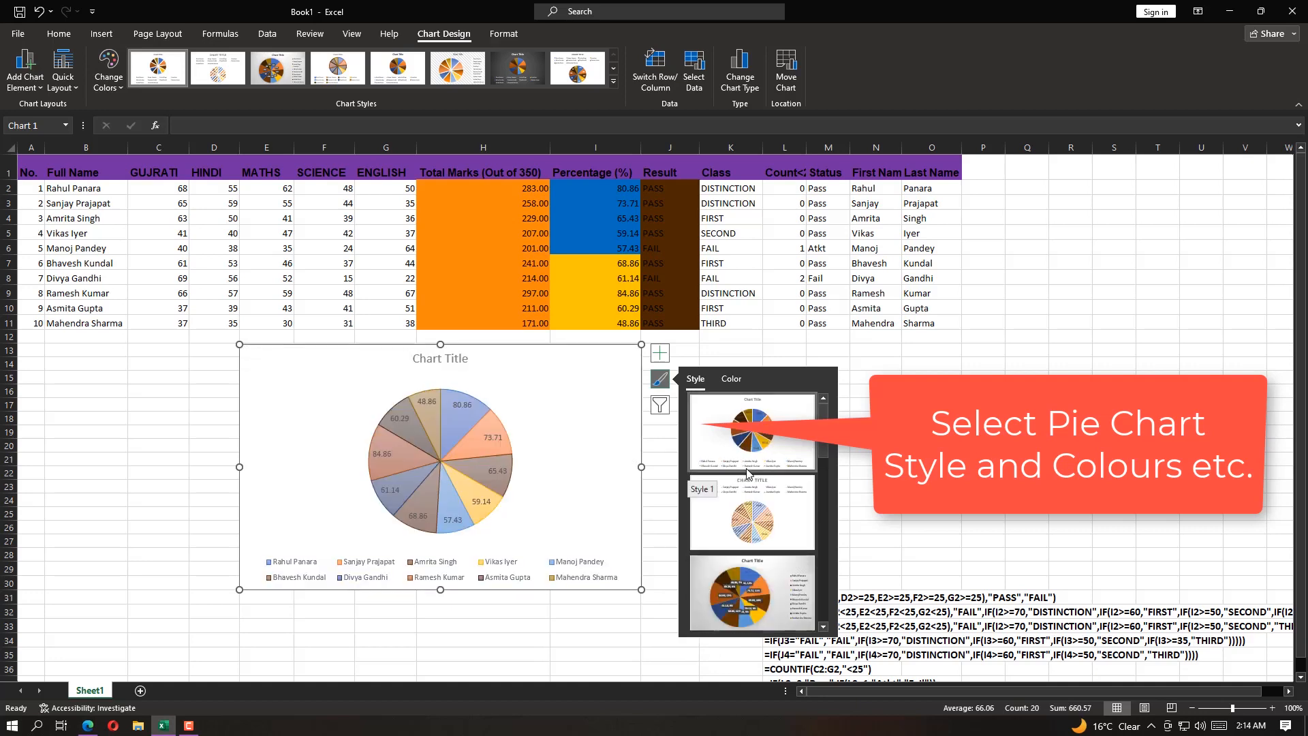
pyautogui.click(747, 602)
# Remove the pie chart's title, reset its data labels to values only, and review the legend position options
pyautogui.click(660, 352)
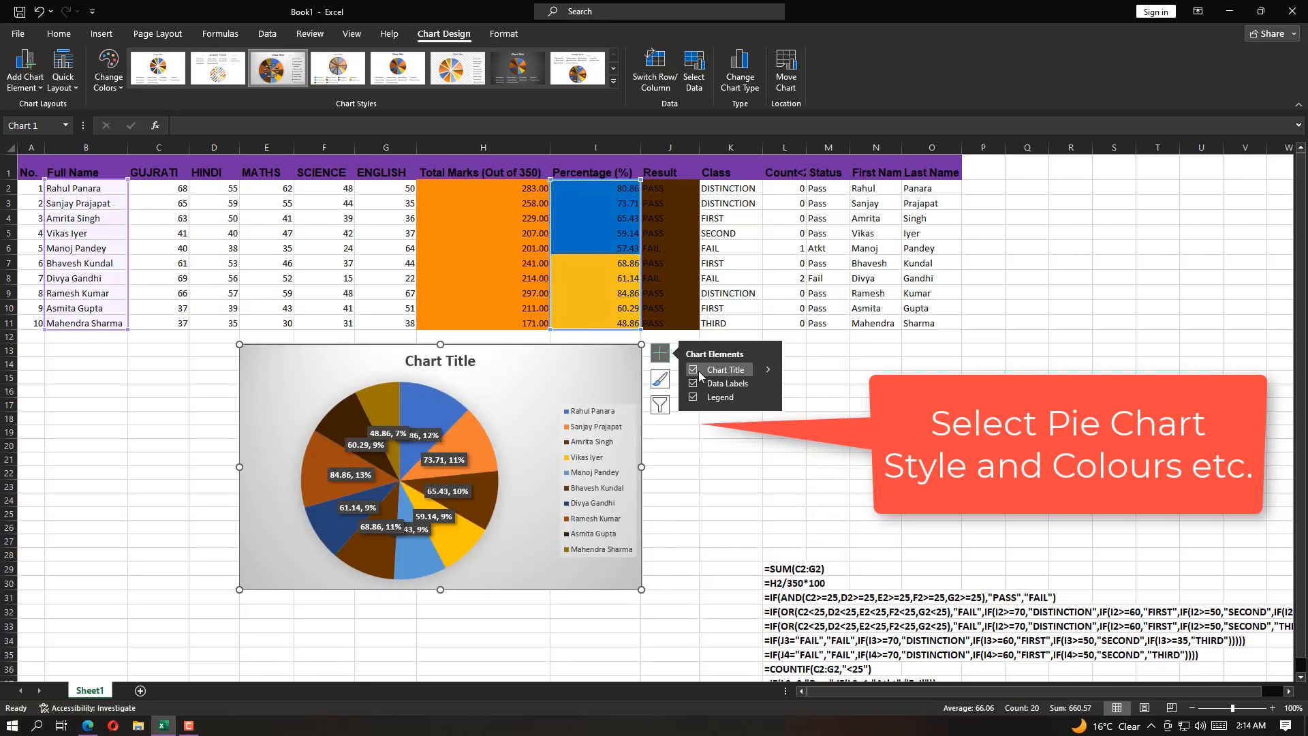
pyautogui.click(693, 370)
pyautogui.doubleClick(693, 385)
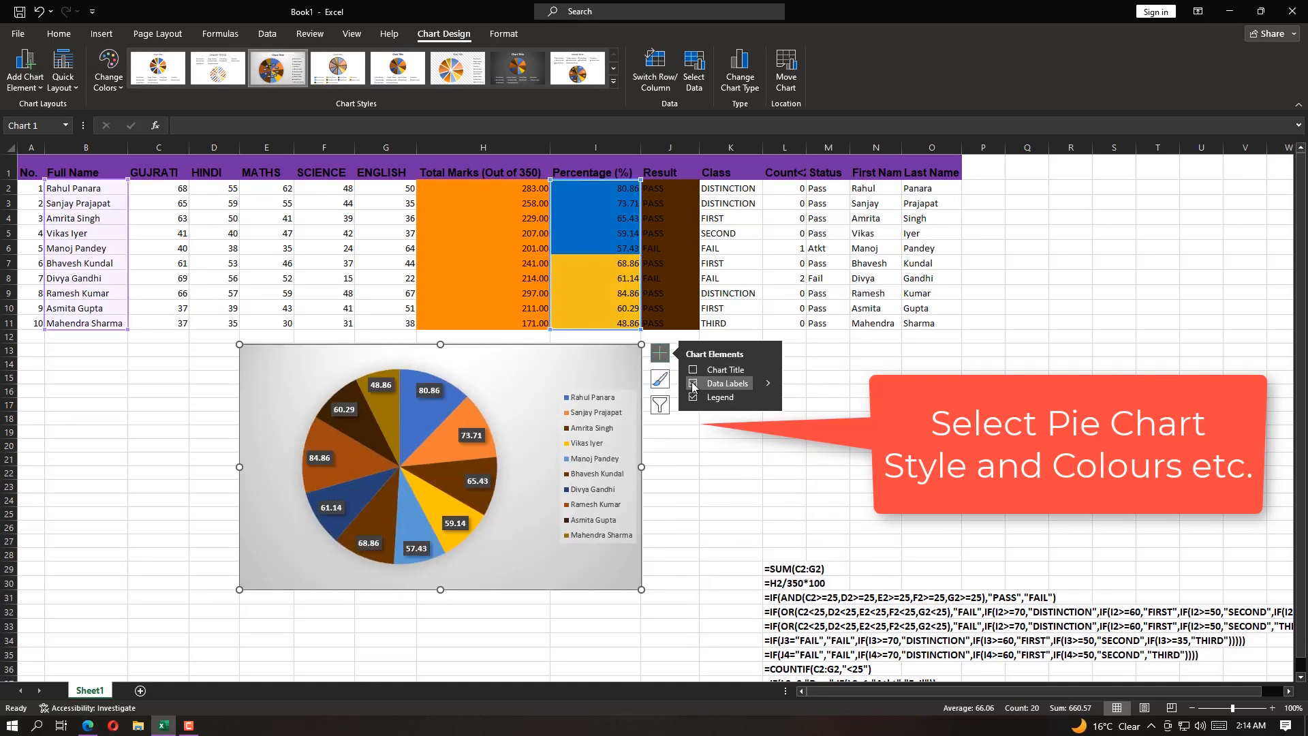
pyautogui.click(768, 398)
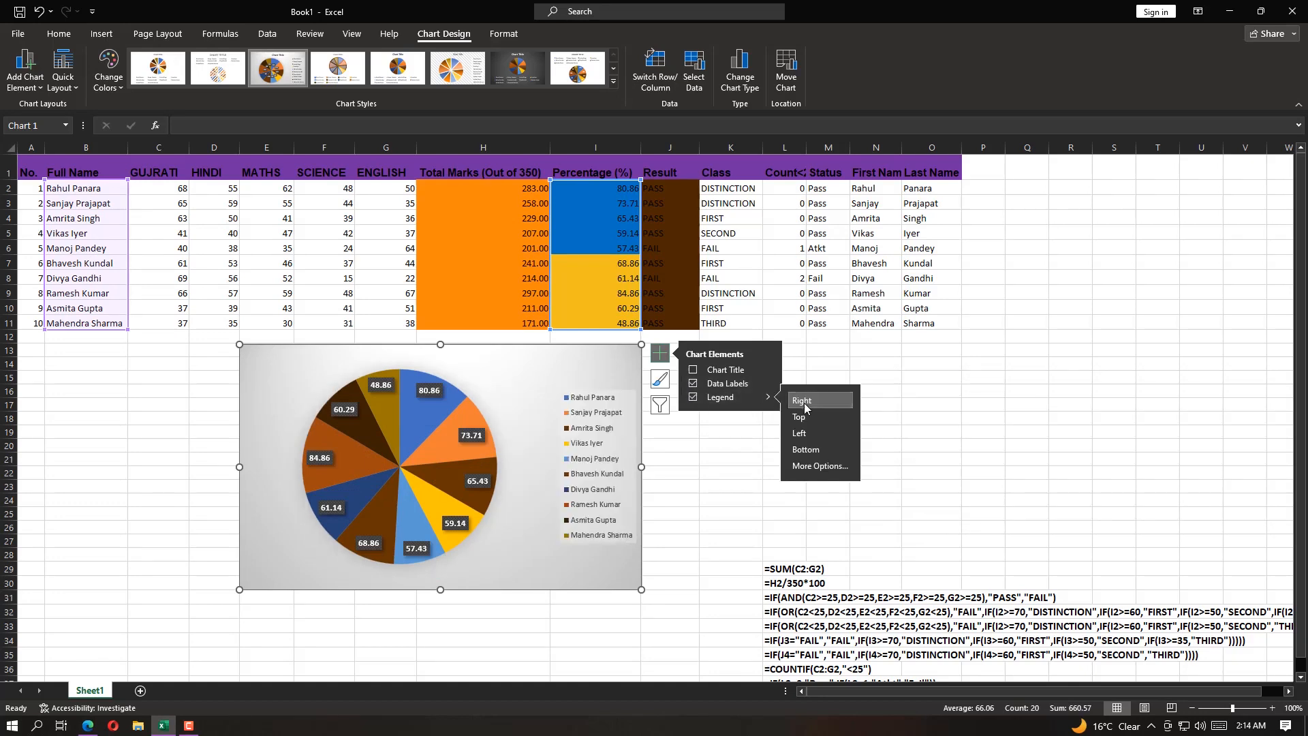
pyautogui.click(823, 368)
pyautogui.click(605, 359)
pyautogui.click(444, 34)
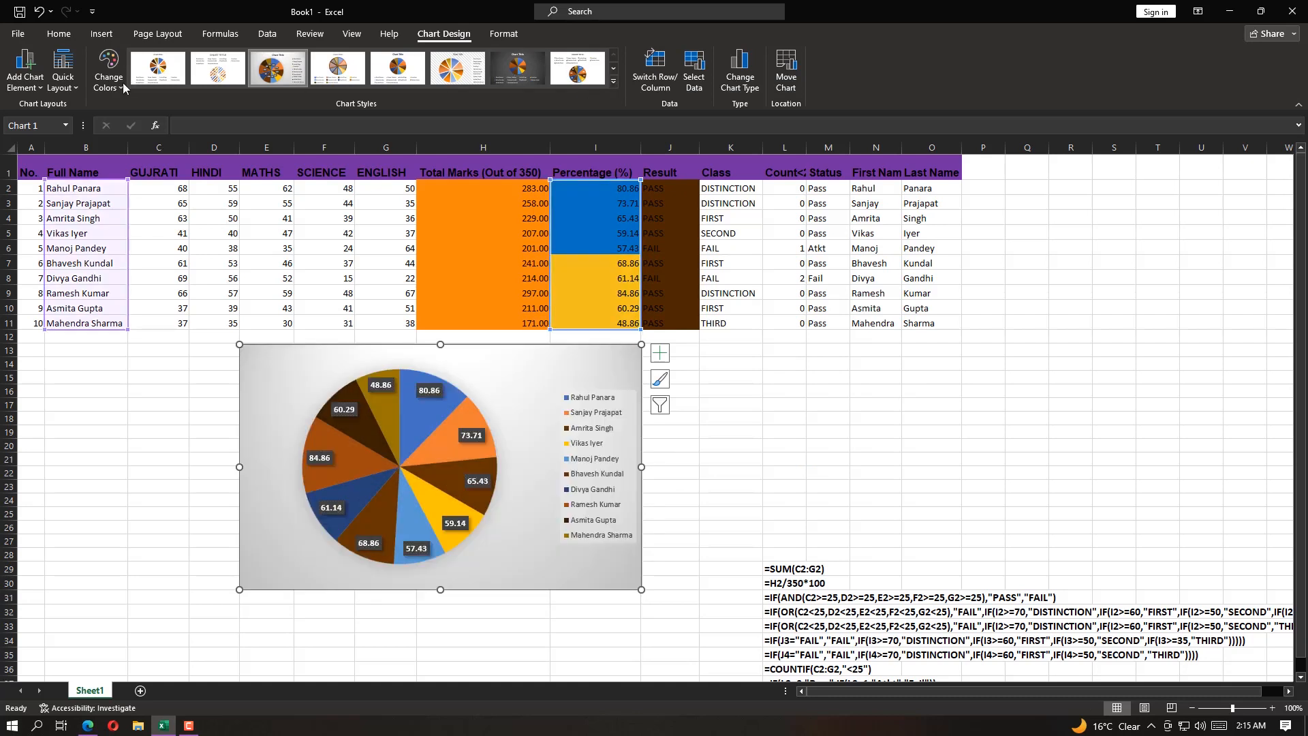
# Review the pie chart's color palettes, look back at the tasks in Question.pdf, and deselect the chart
pyautogui.click(108, 68)
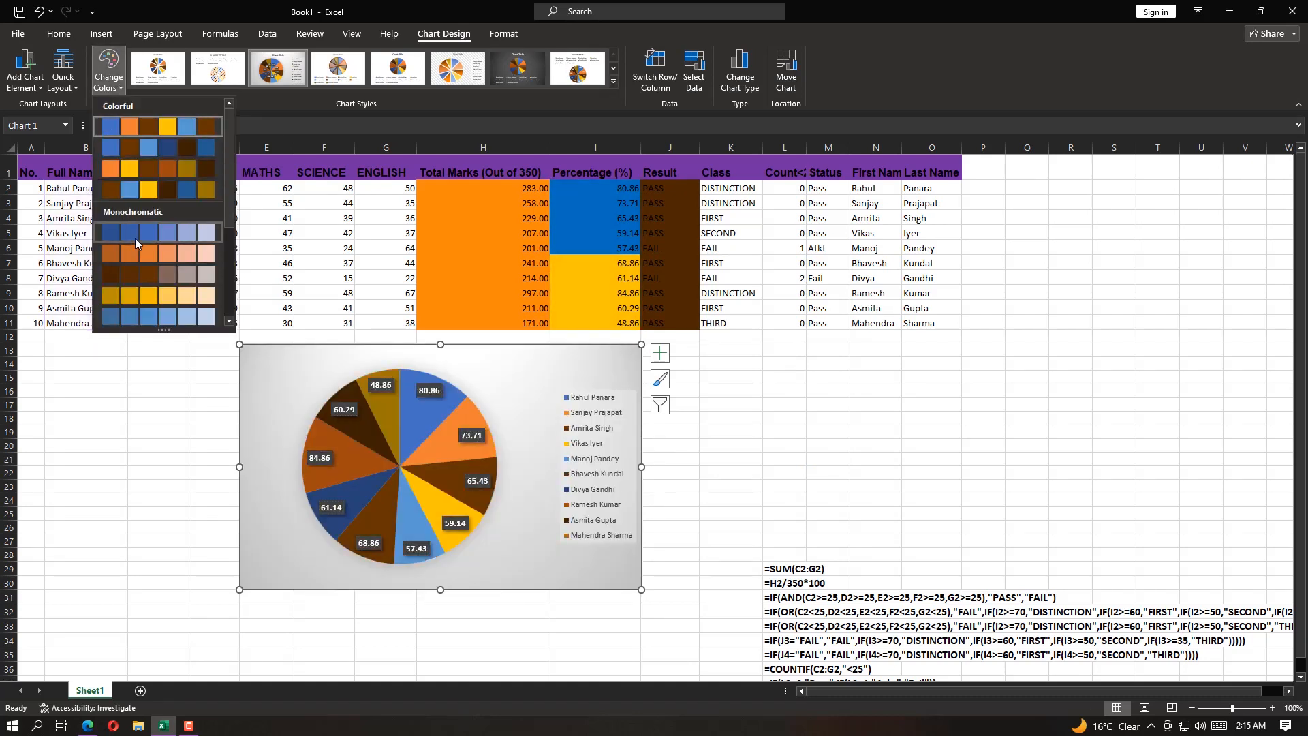
pyautogui.scroll(-3, 140, 258)
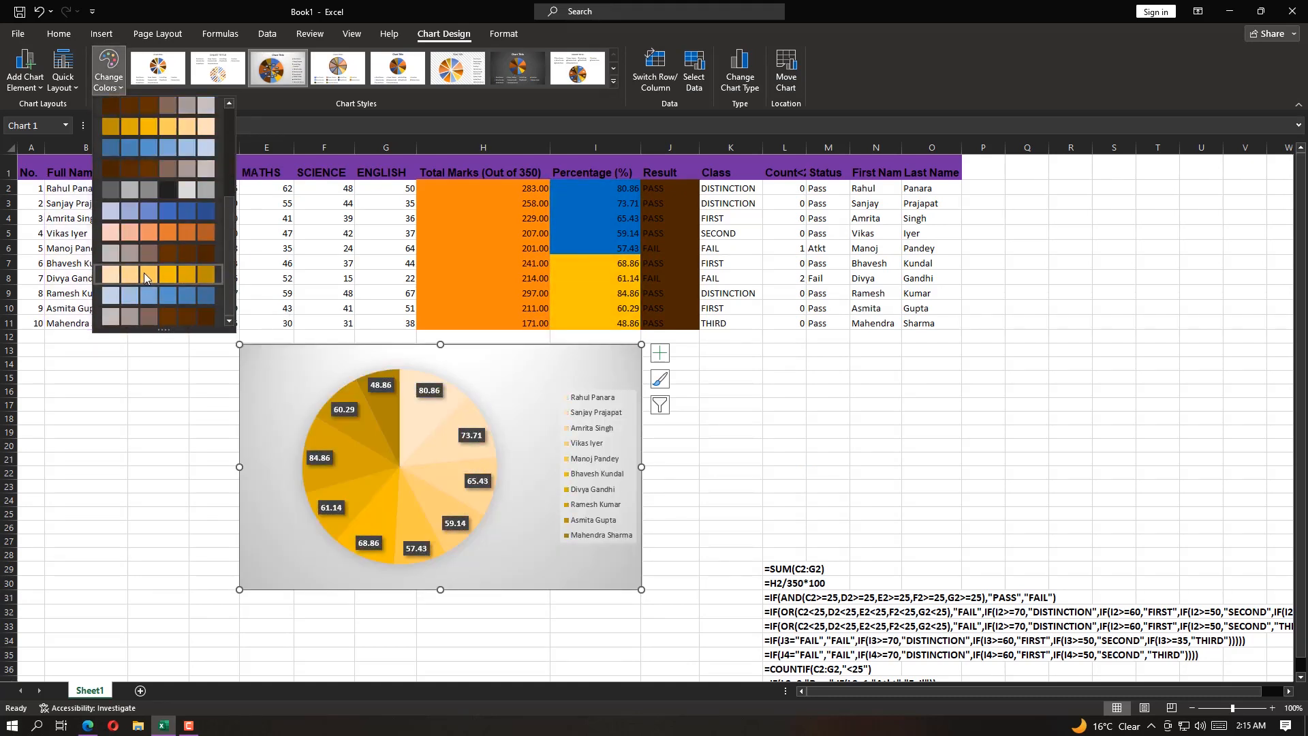
pyautogui.click(941, 67)
pyautogui.click(88, 725)
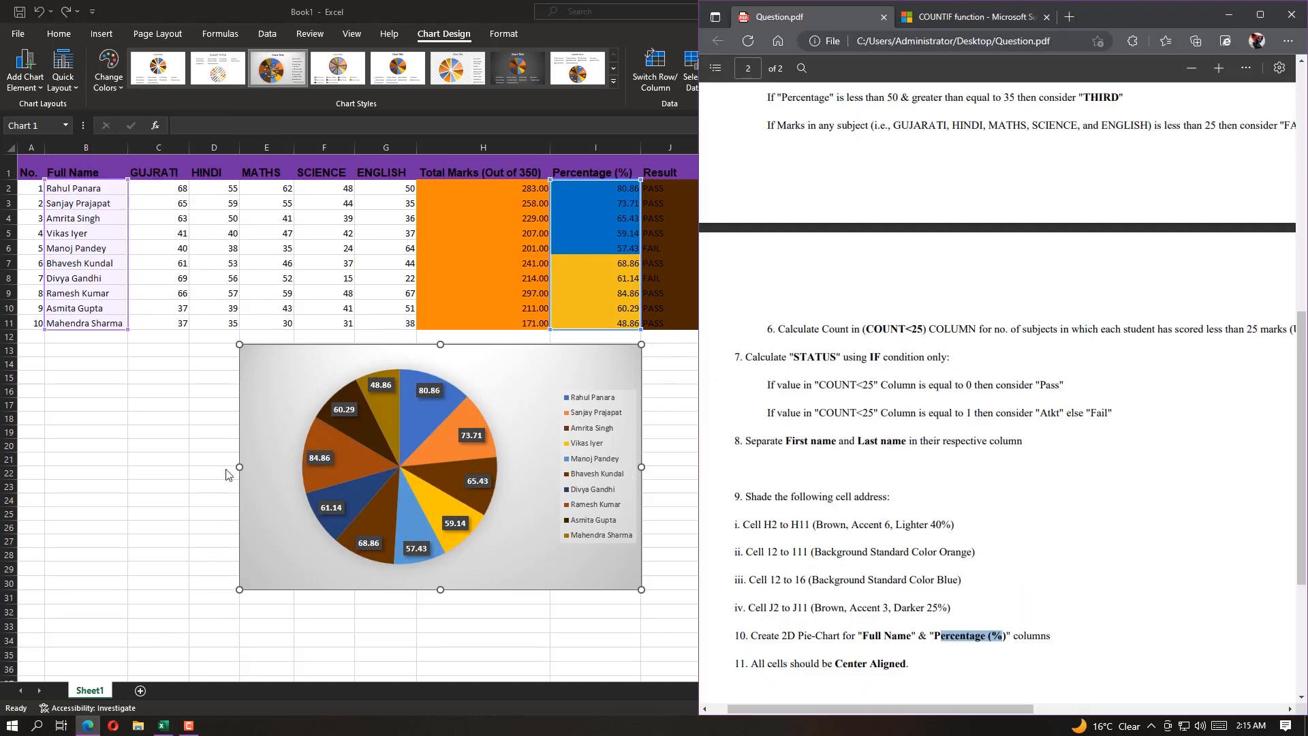
pyautogui.click(119, 385)
pyautogui.click(145, 373)
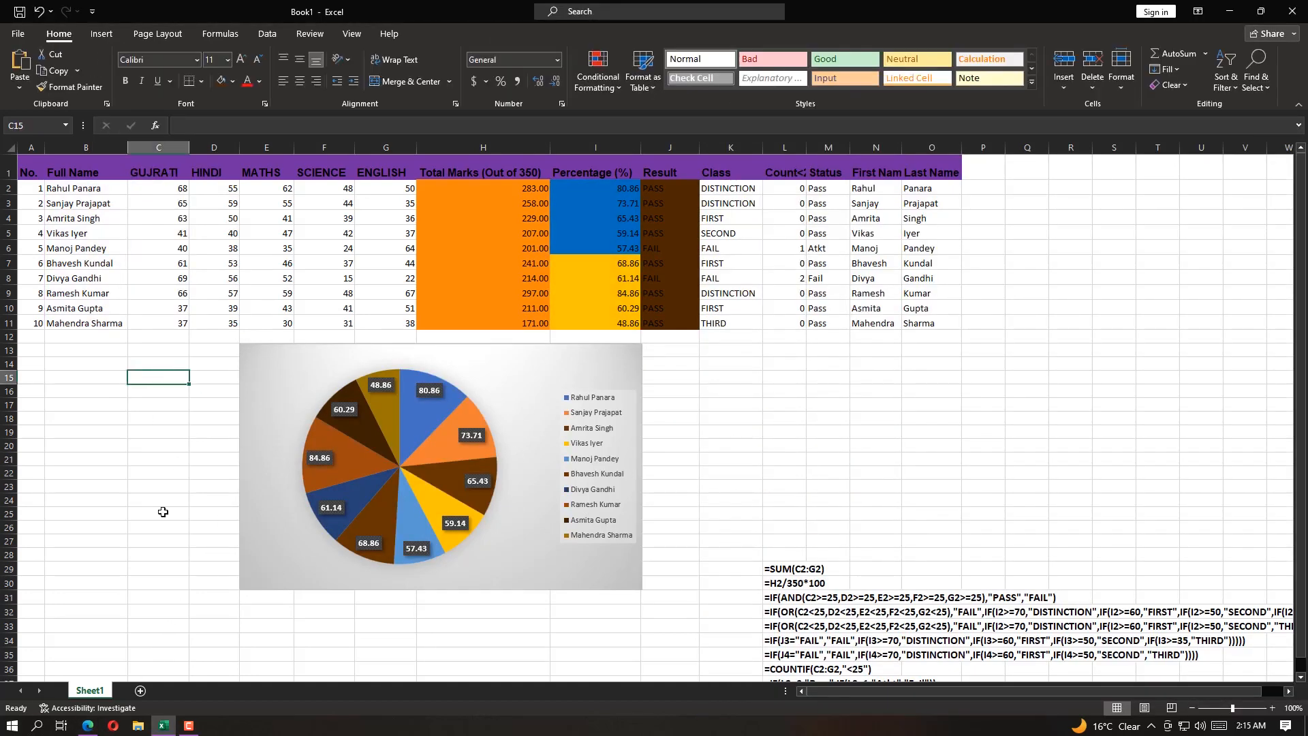
# Check task 11 in Question.pdf and center the Excel table cells A1:O11 both horizontally and vertically
pyautogui.click(88, 726)
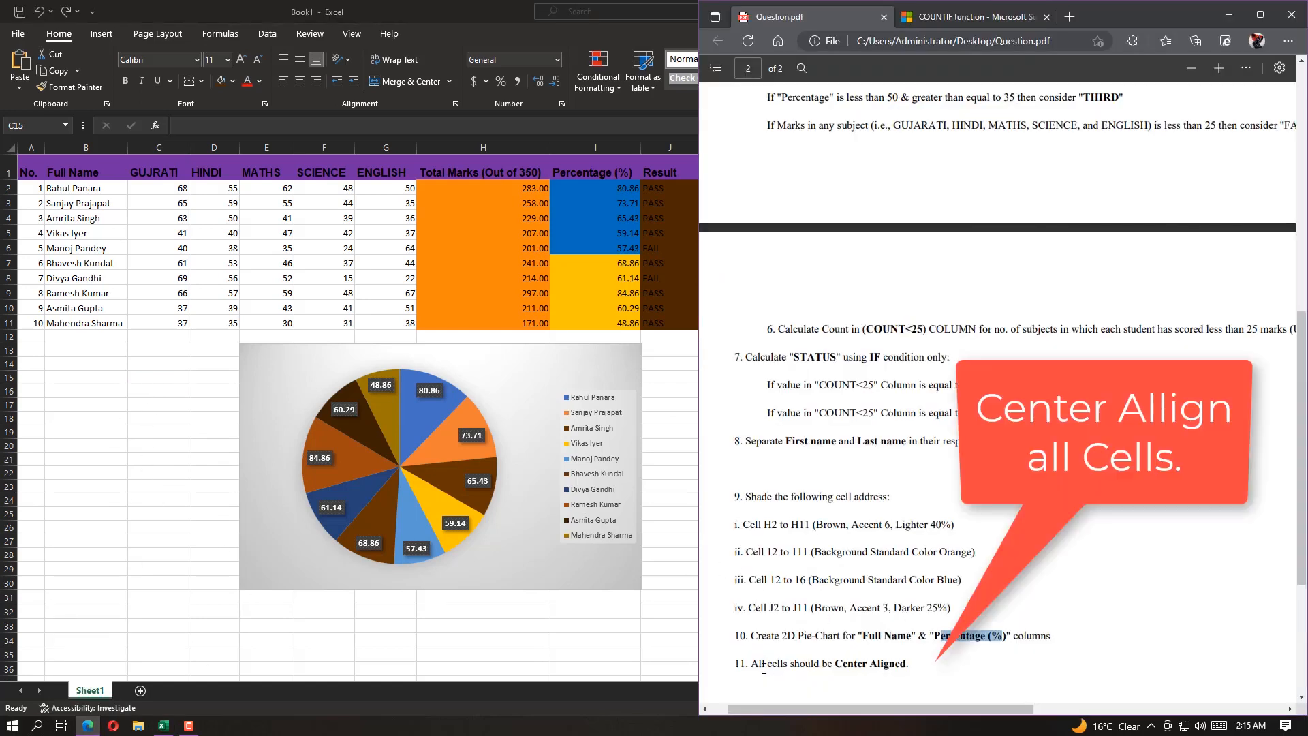
pyautogui.moveTo(755, 666); pyautogui.dragTo(918, 667)
pyautogui.hotkey('alt', 'Tab')
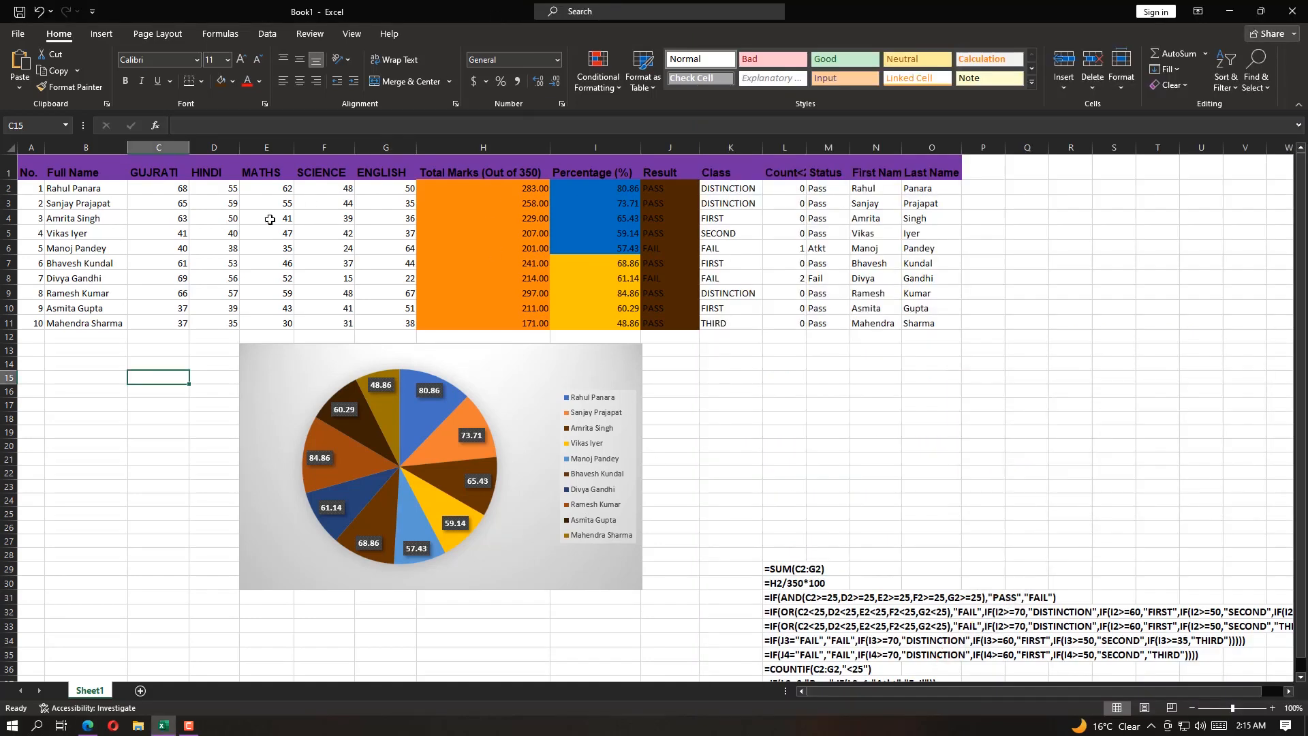
pyautogui.moveTo(28, 167); pyautogui.dragTo(932, 328)
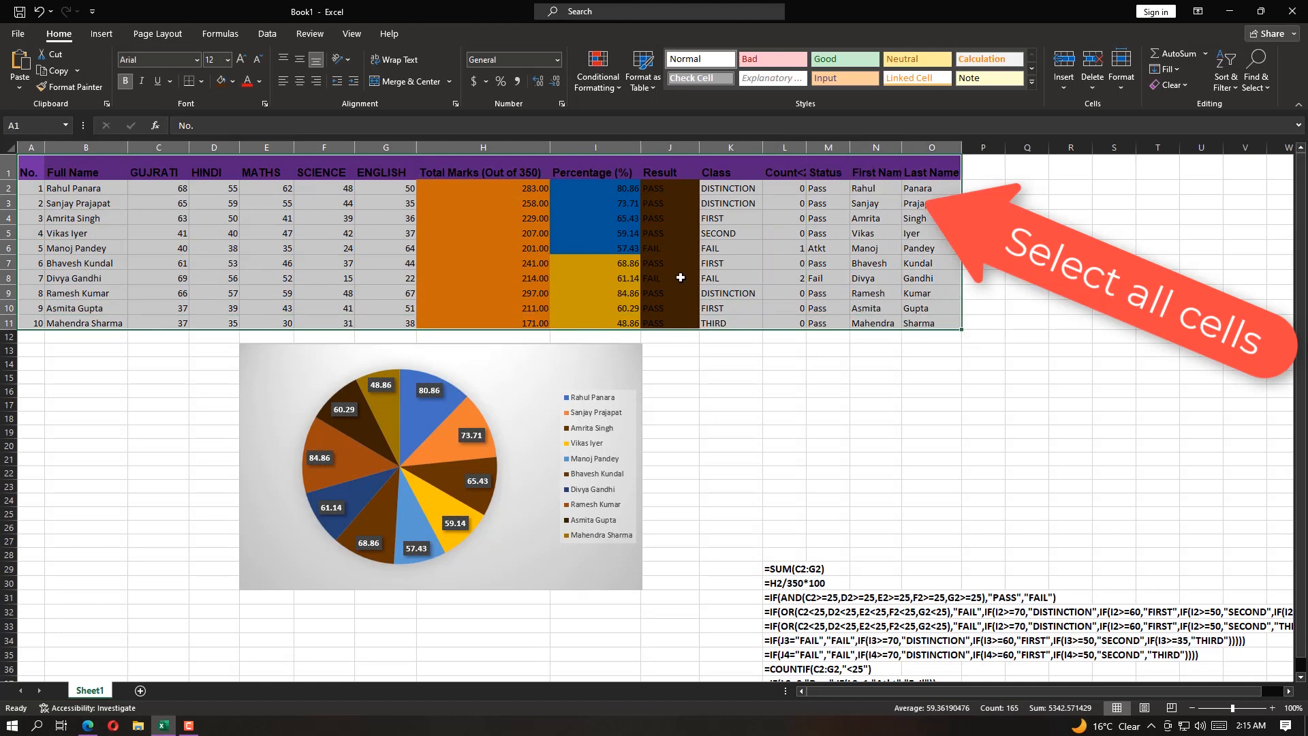
pyautogui.click(300, 83)
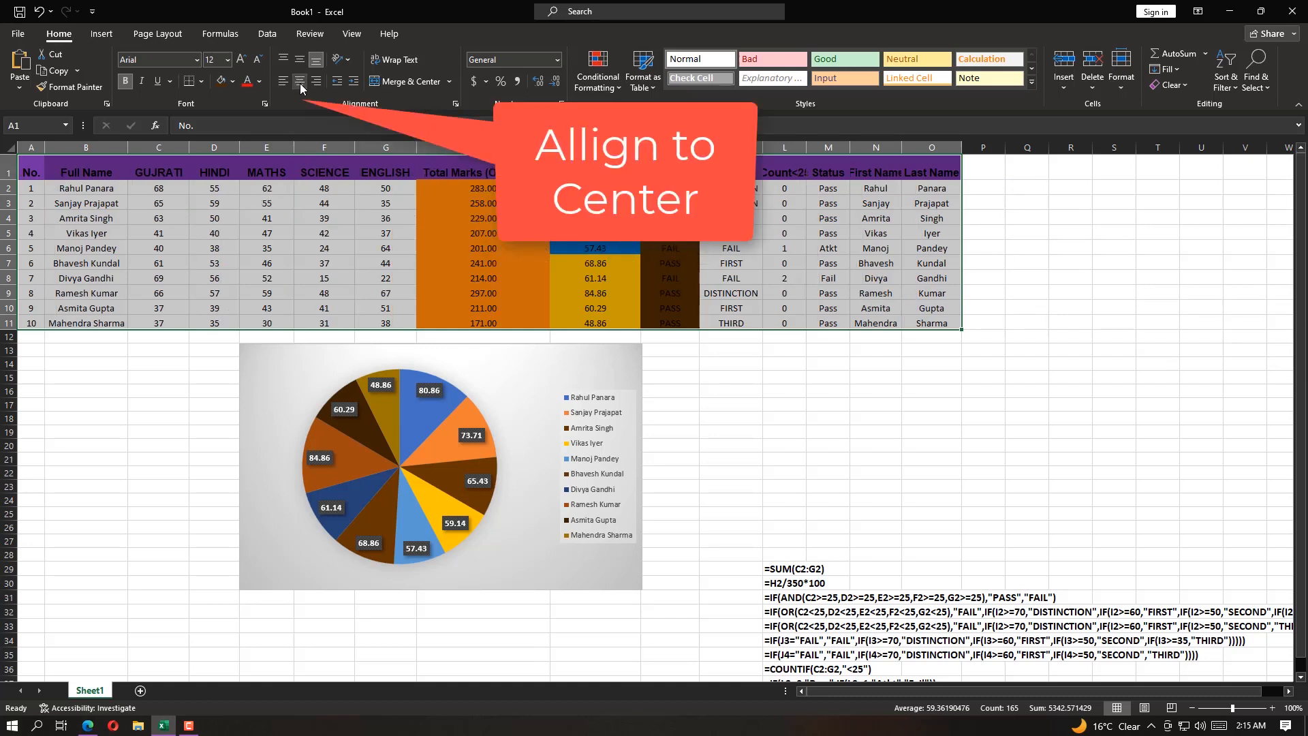
pyautogui.click(300, 59)
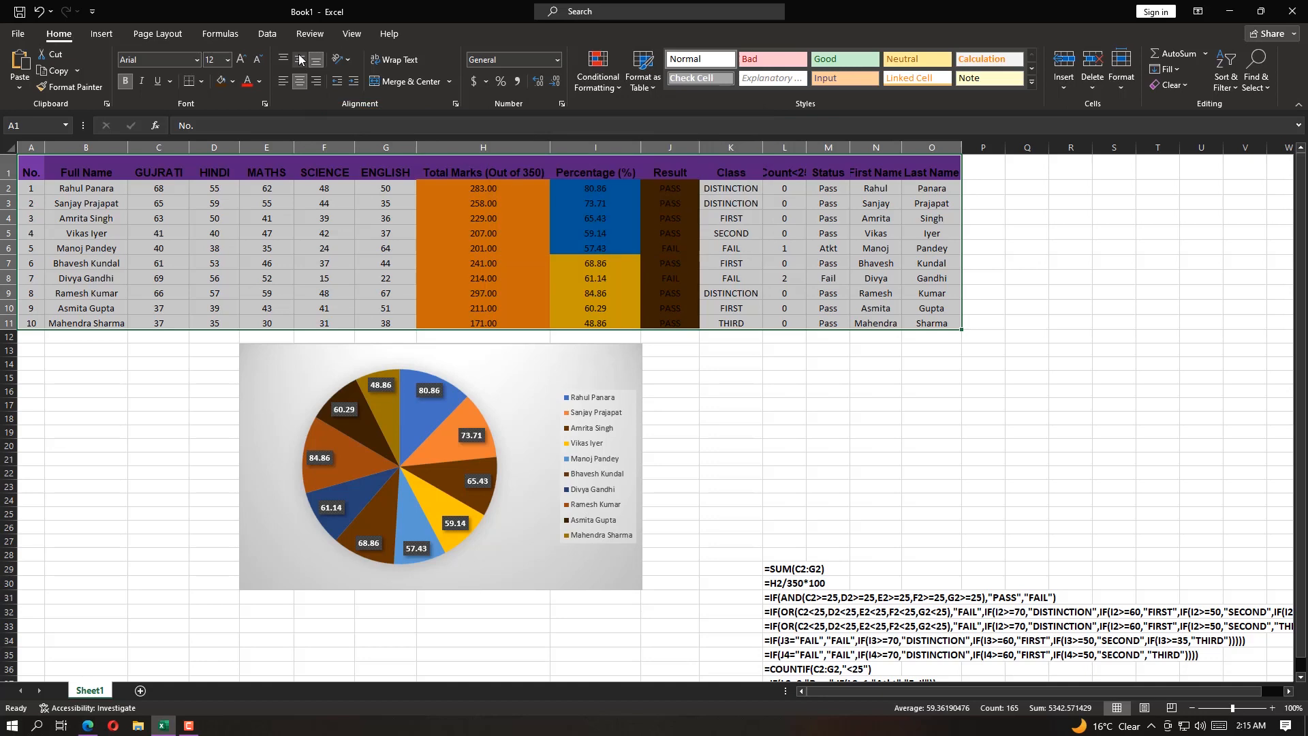
# AutoFit the widths of the Count<25, First Name and Last Name columns
pyautogui.doubleClick(807, 148)
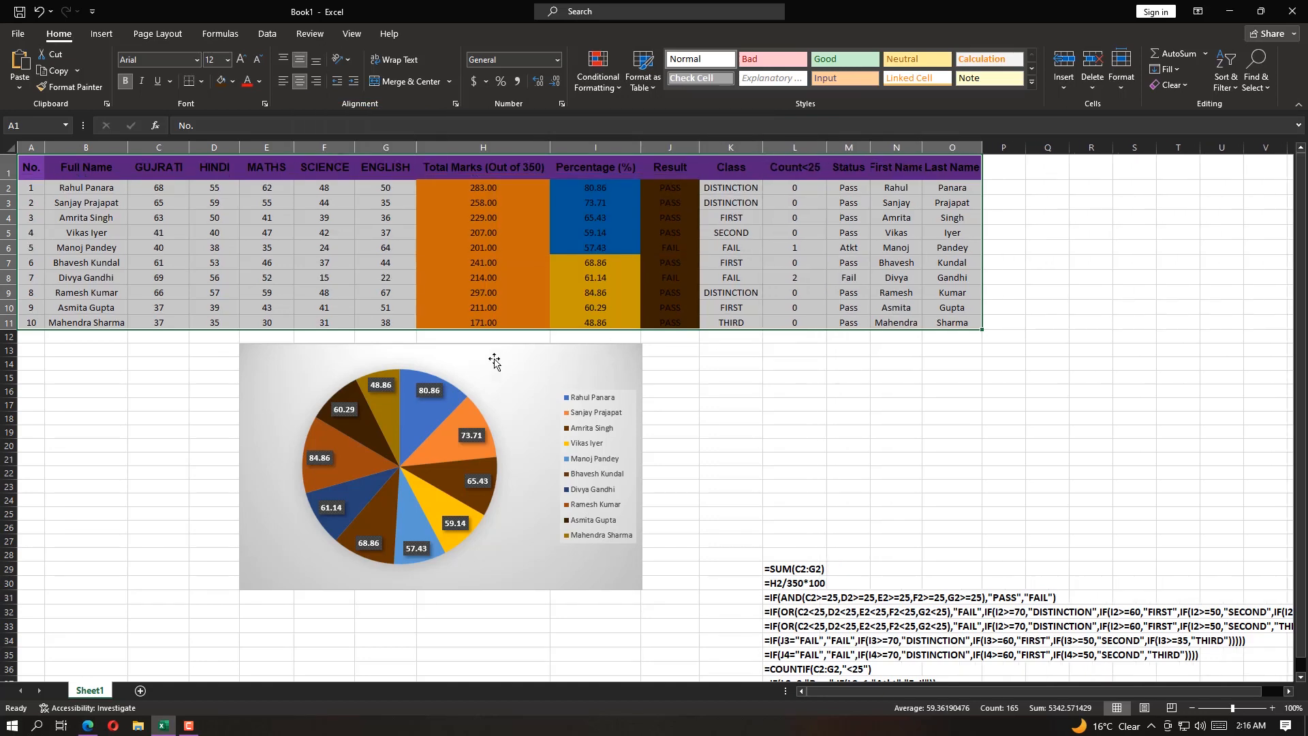
pyautogui.doubleClick(921, 148)
pyautogui.doubleClick(996, 148)
pyautogui.click(730, 376)
# Apply an outside border to the table A1:O11 on its top, bottom, left and right edges
pyautogui.moveTo(988, 324); pyautogui.dragTo(31, 169)
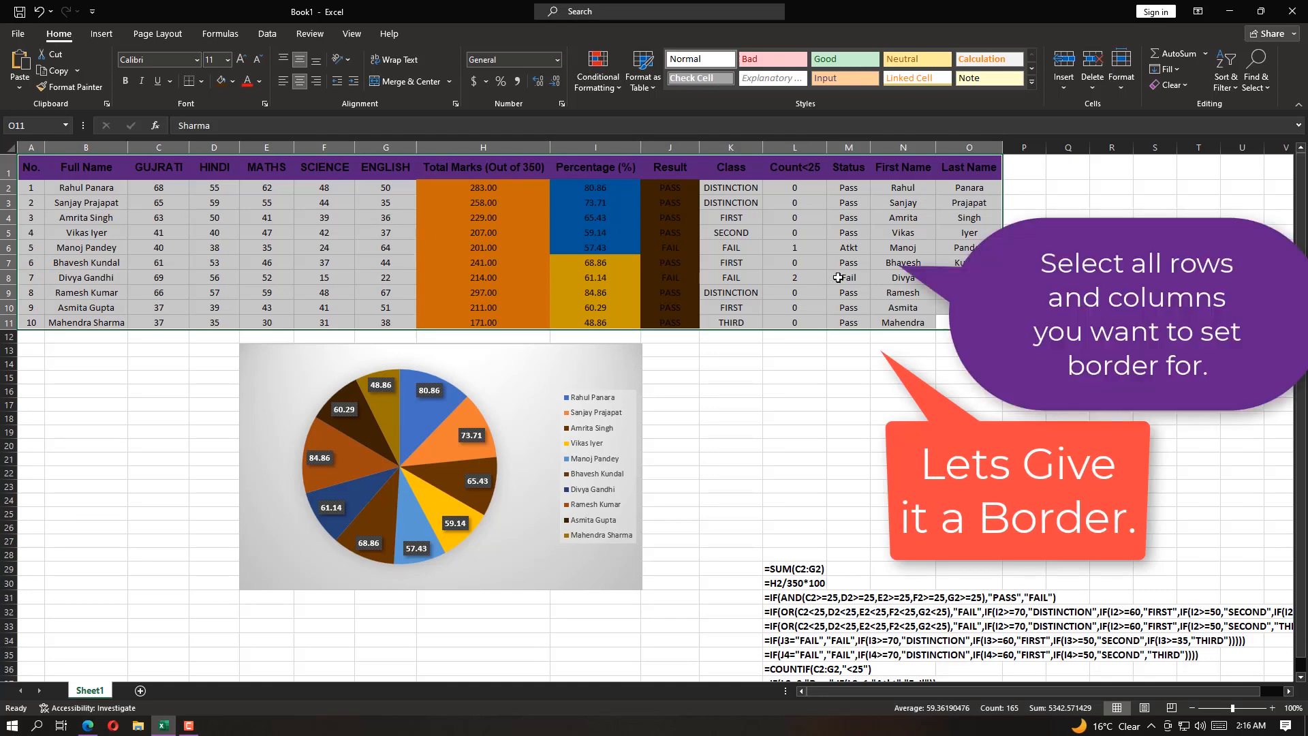
pyautogui.hotkey('ctrl', '1')
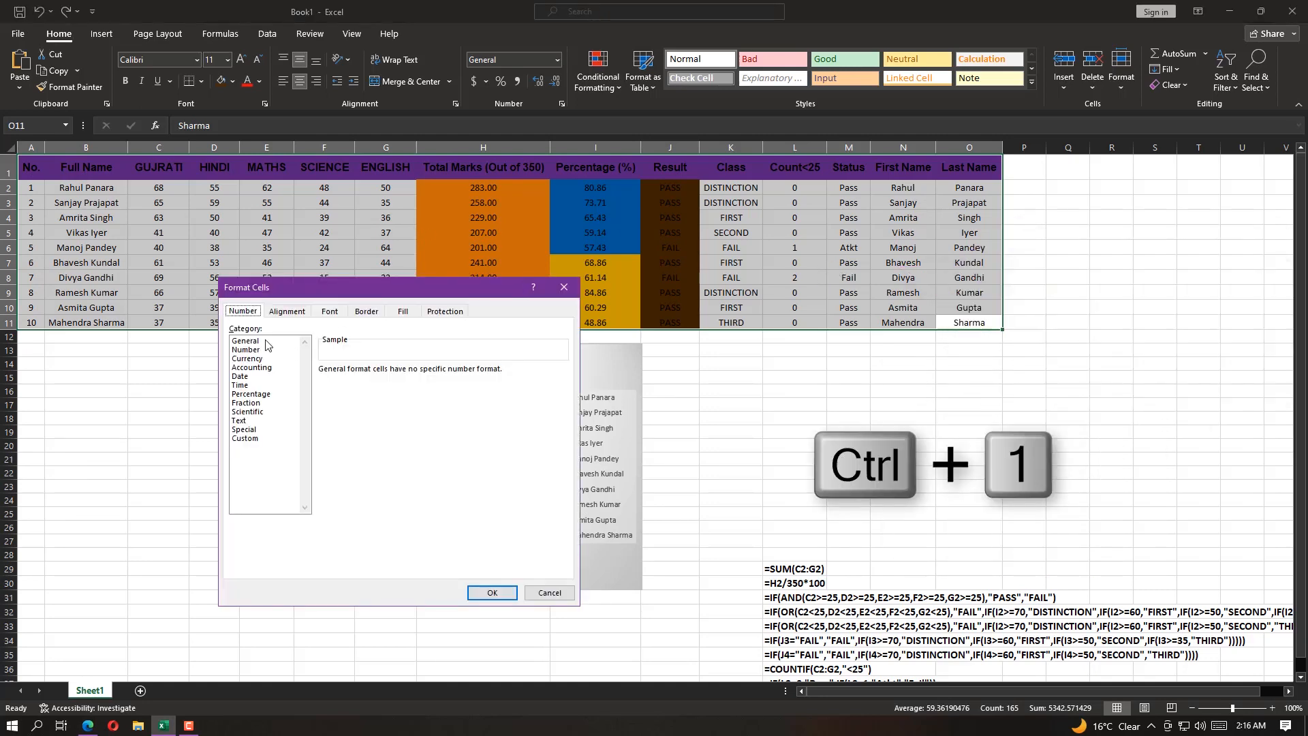
pyautogui.click(291, 316)
pyautogui.click(330, 313)
pyautogui.click(359, 313)
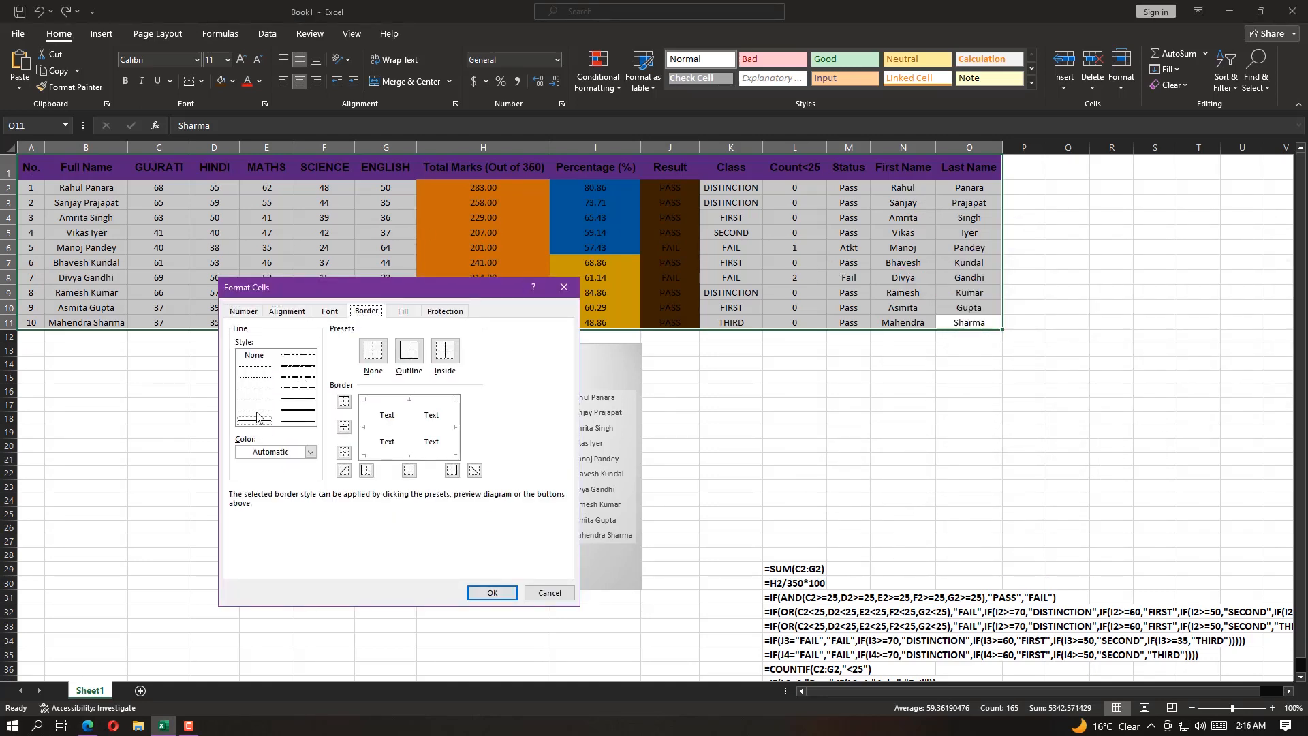
pyautogui.click(347, 403)
pyautogui.click(344, 427)
pyautogui.click(344, 427)
pyautogui.click(345, 453)
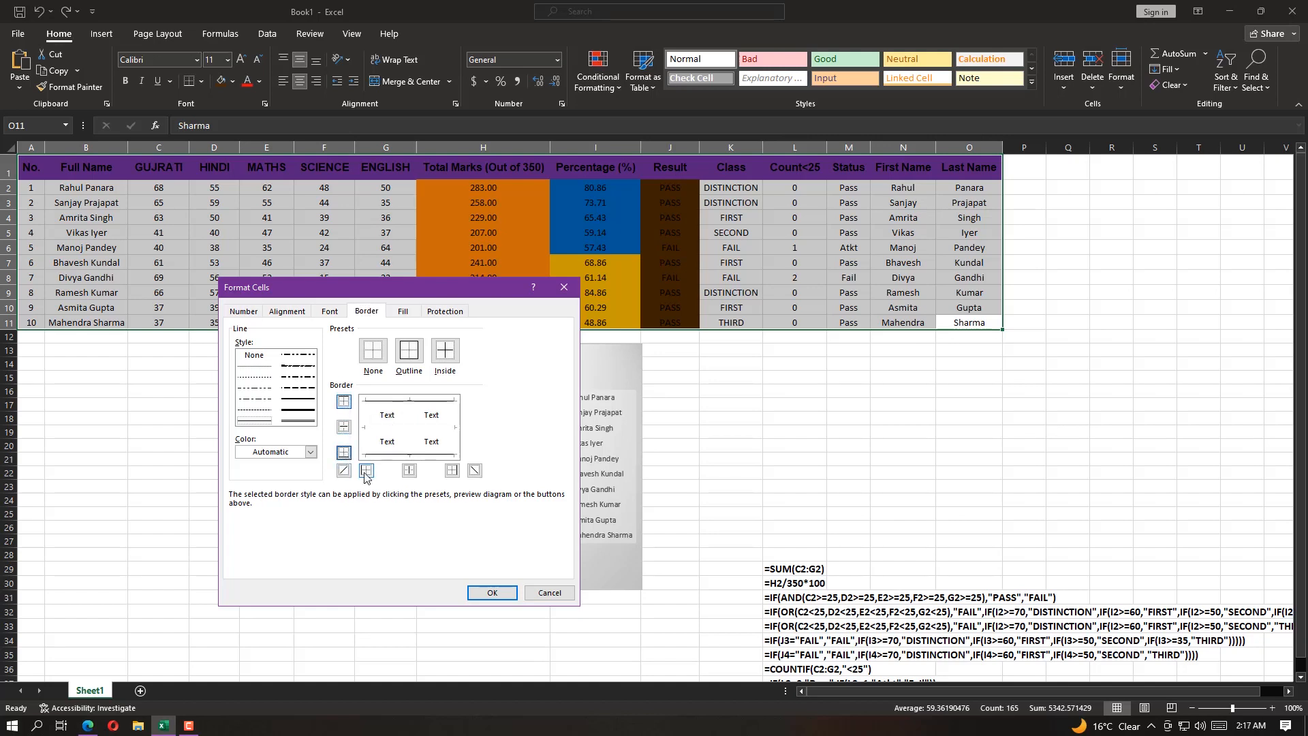
pyautogui.click(367, 471)
pyautogui.click(451, 470)
pyautogui.click(489, 593)
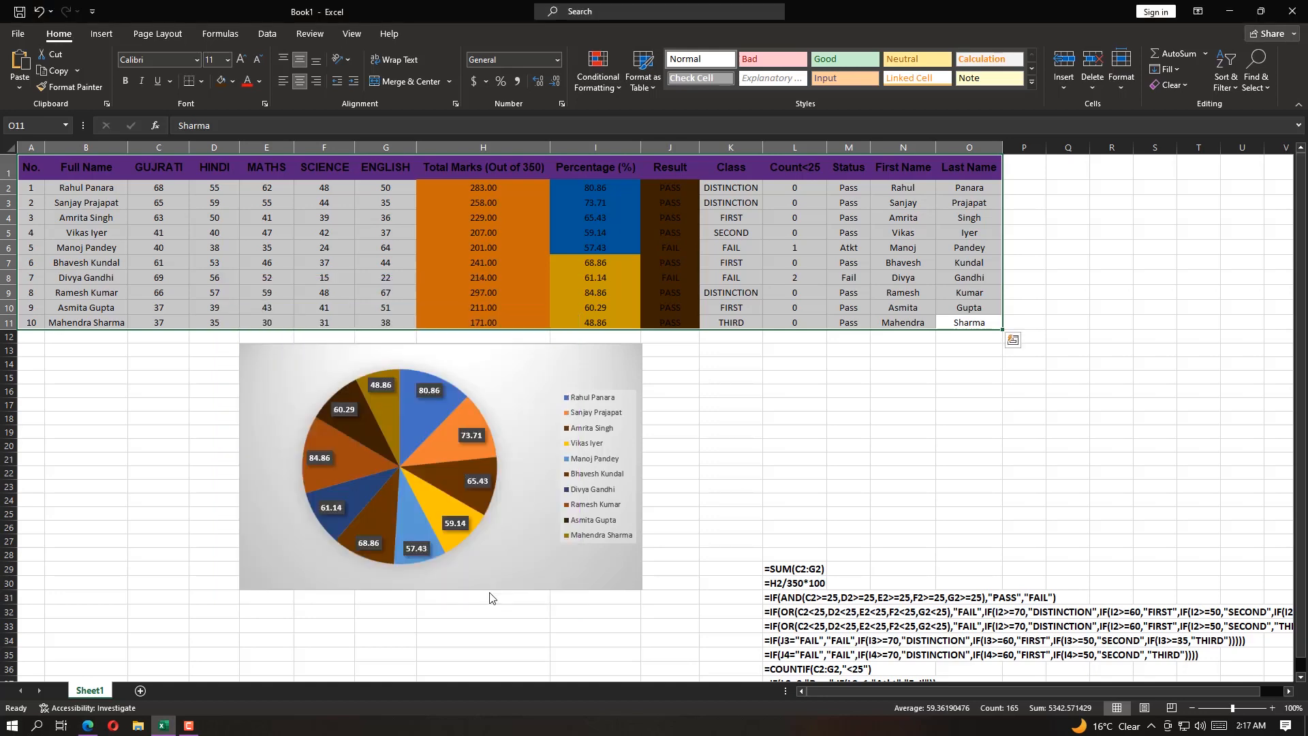
pyautogui.click(903, 350)
# Add a bottom border to the header row A1:O1
pyautogui.moveTo(30, 167); pyautogui.dragTo(969, 167)
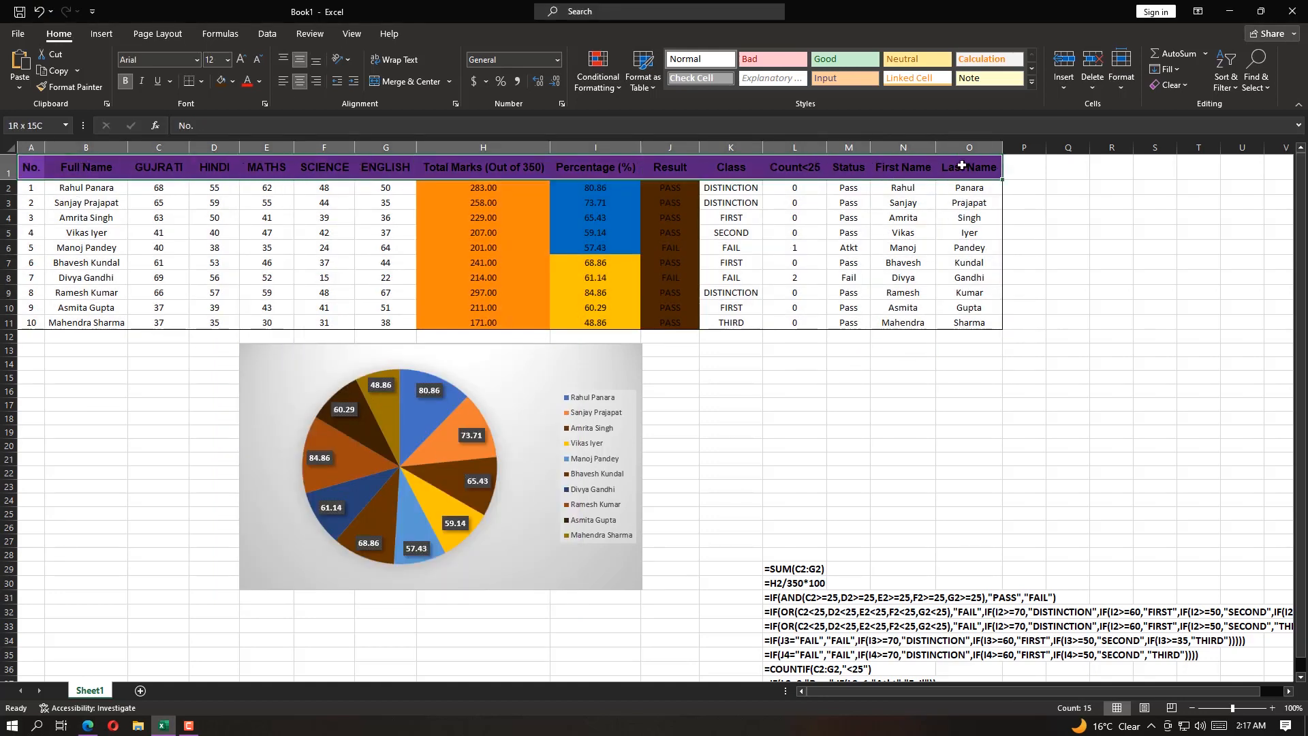
pyautogui.hotkey('ctrl', '1')
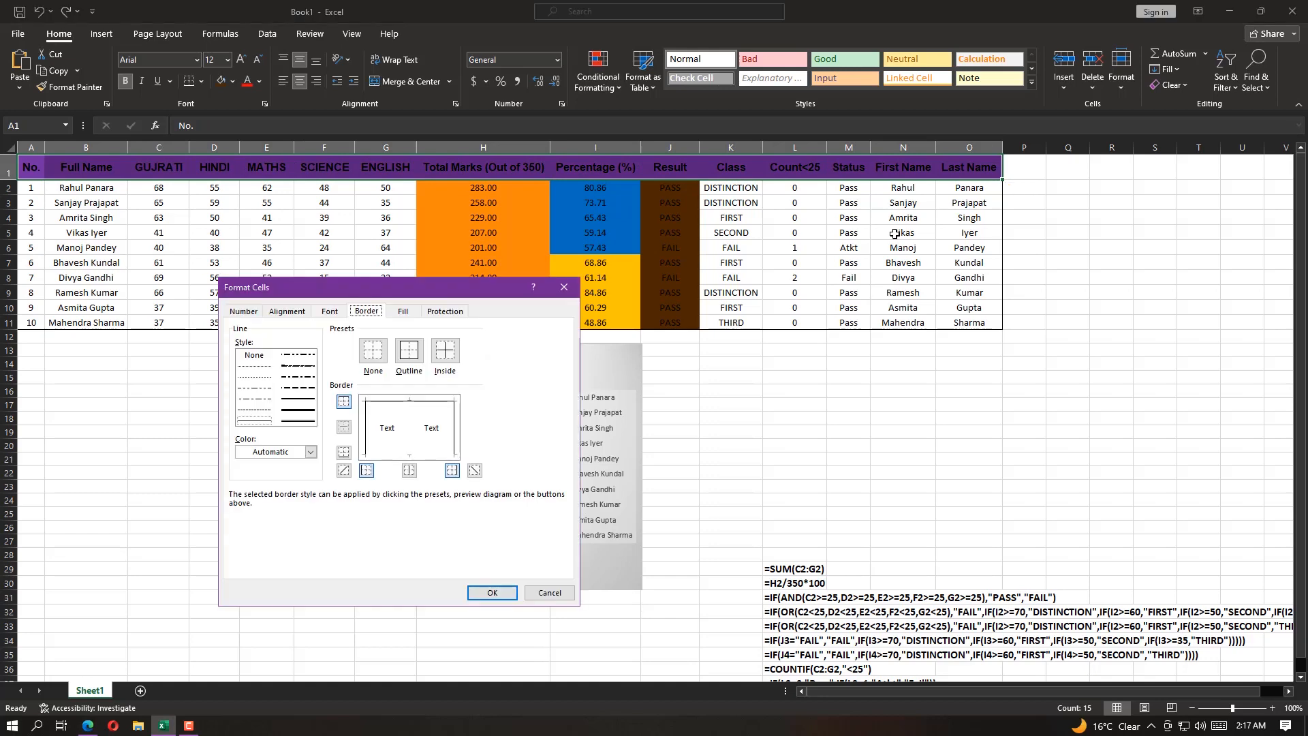
pyautogui.click(343, 403)
pyautogui.click(343, 450)
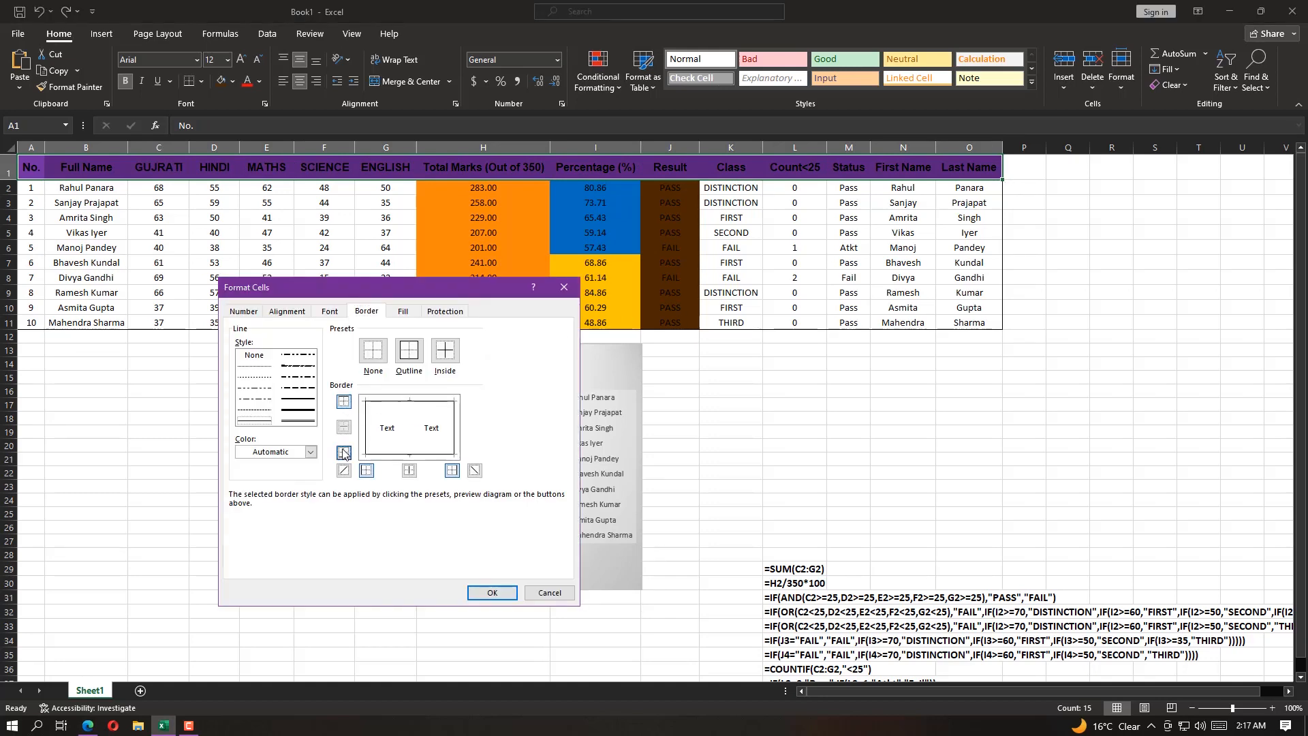
pyautogui.click(492, 592)
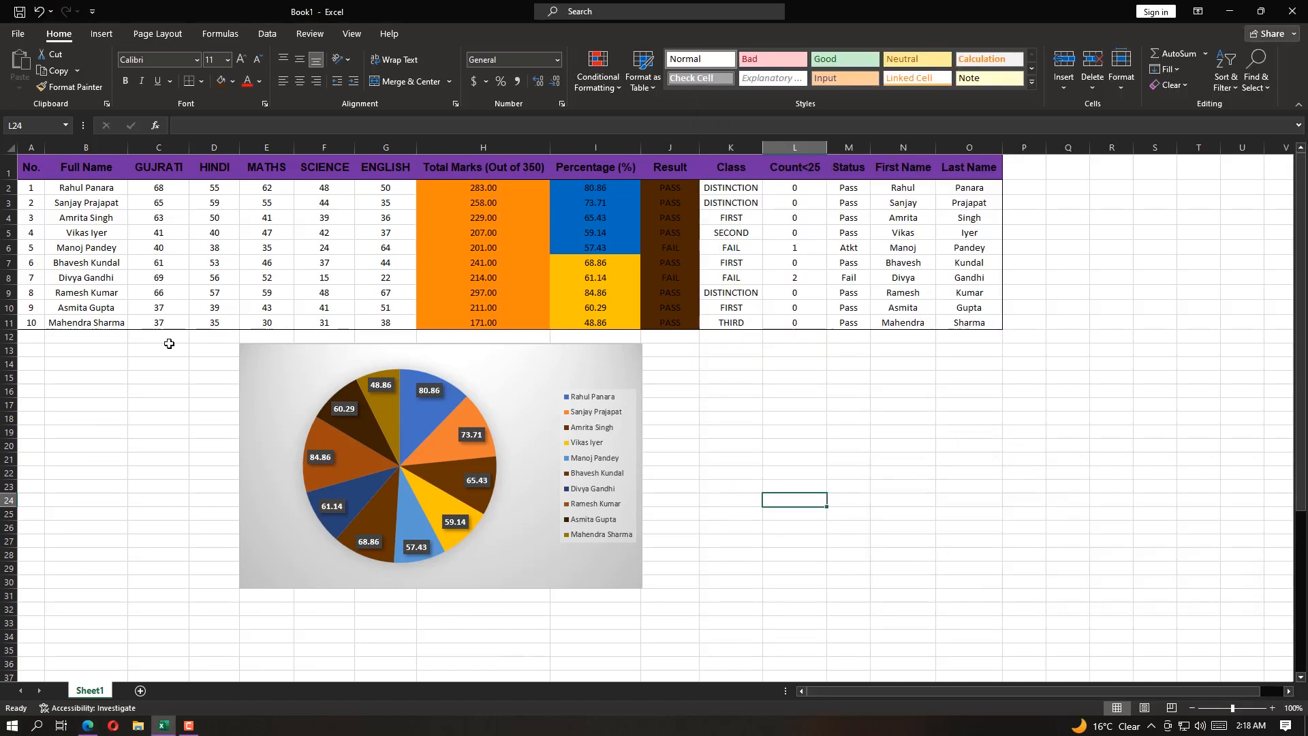
# Show the sheet in Page Layout view to check how it splits across printed pages
pyautogui.click(91, 349)
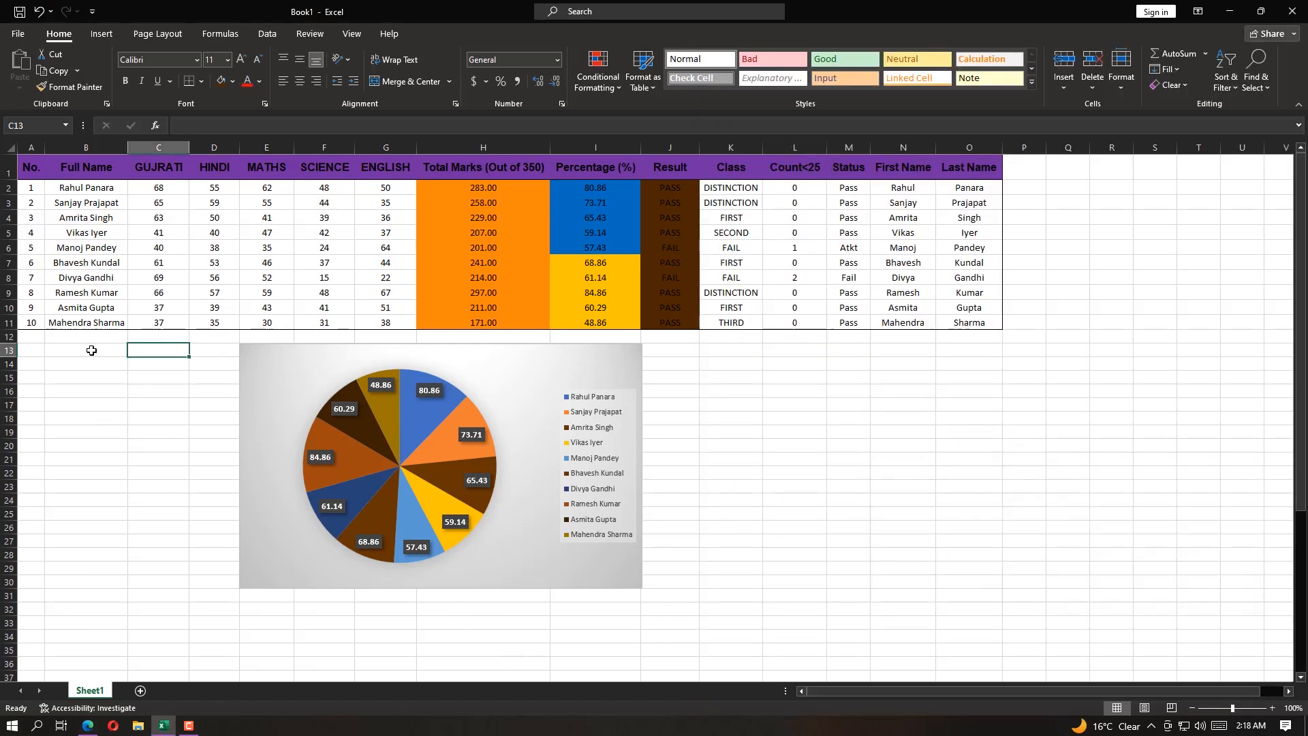
pyautogui.click(352, 33)
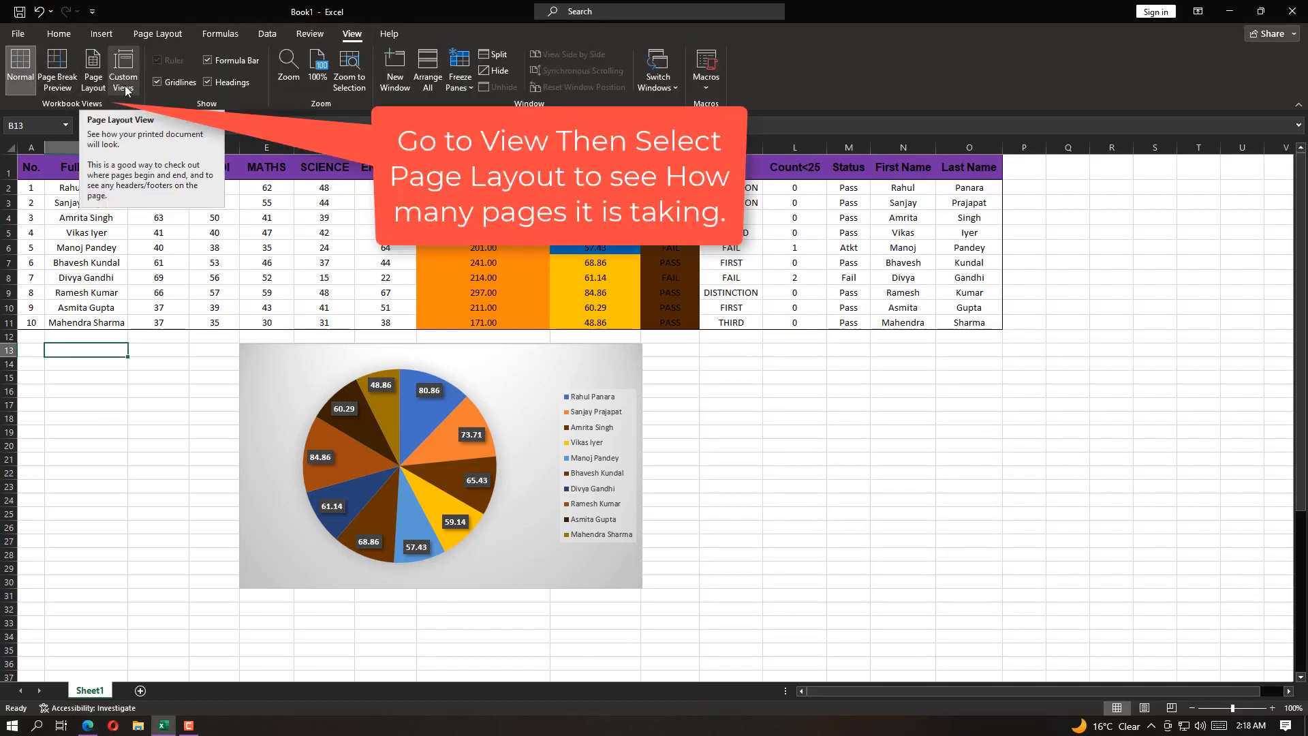
pyautogui.click(98, 89)
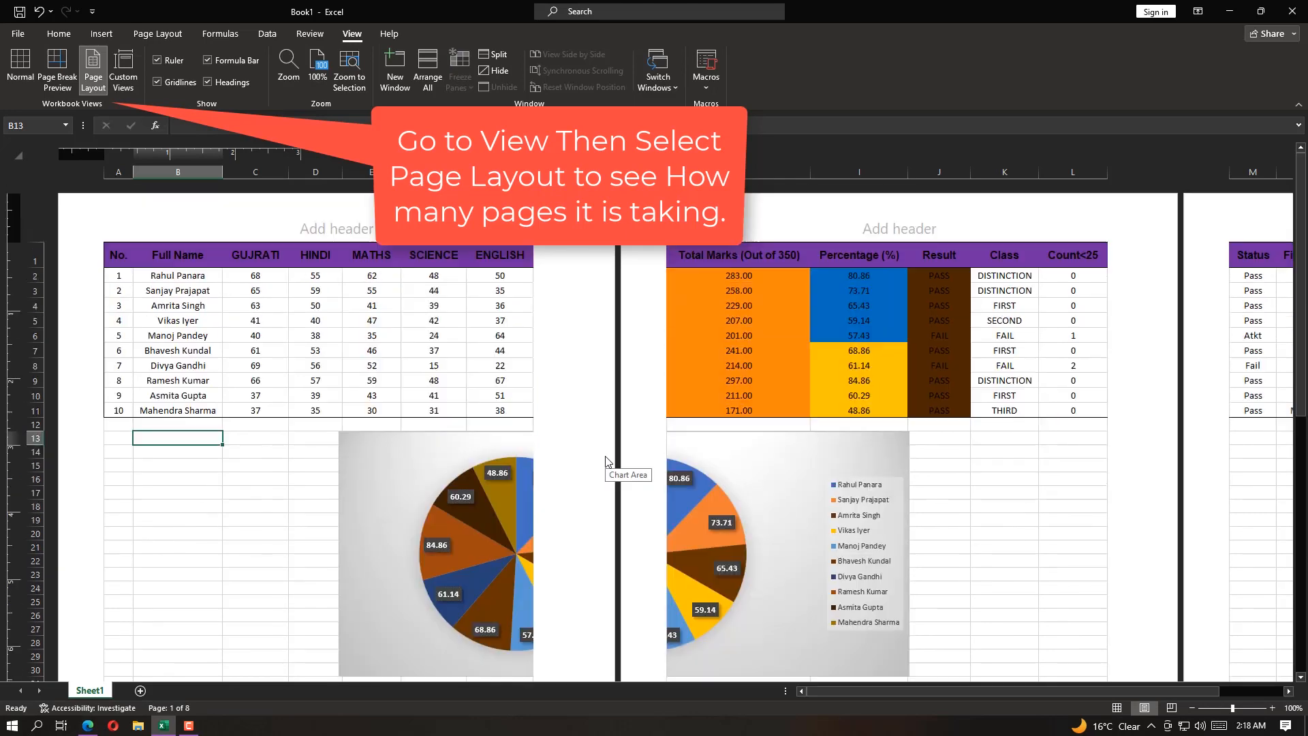
pyautogui.scroll(2, 532, 490)
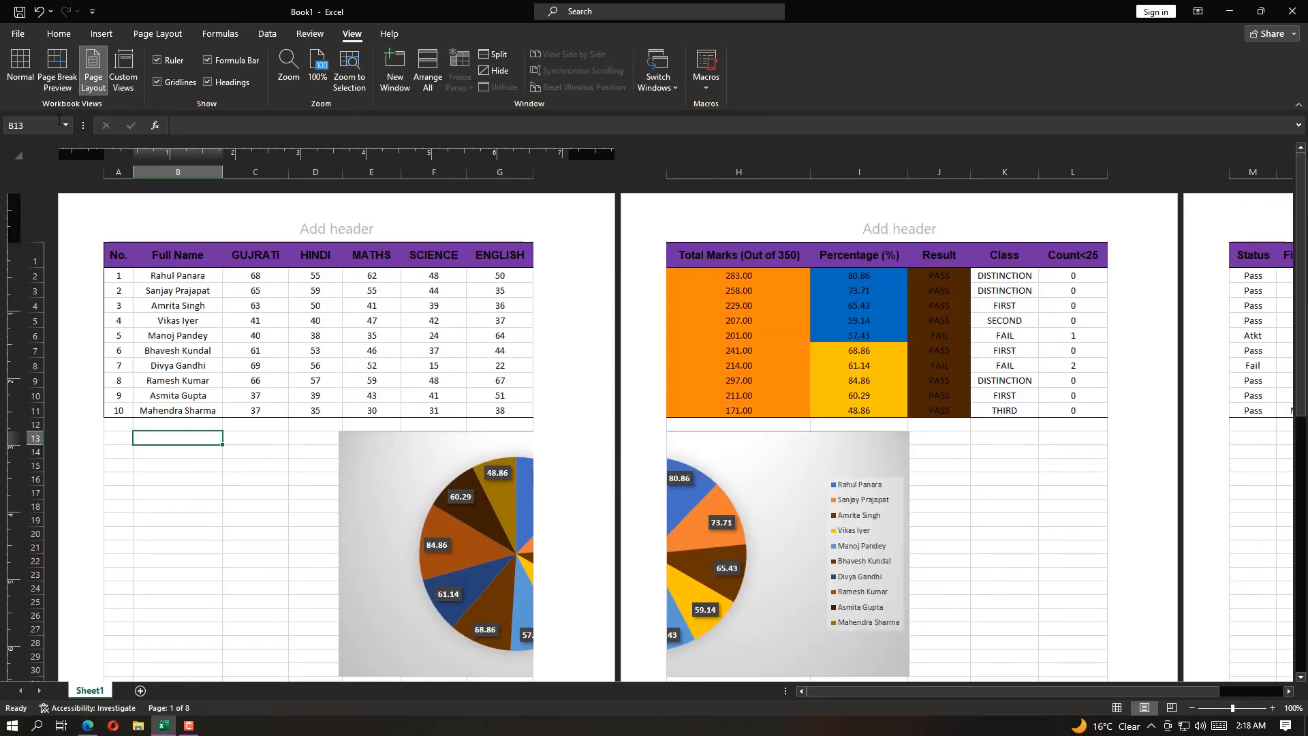
# In Page Break Preview, limit the print range to a single page covering A1:O31, leaving out the formula notes
pyautogui.click(57, 69)
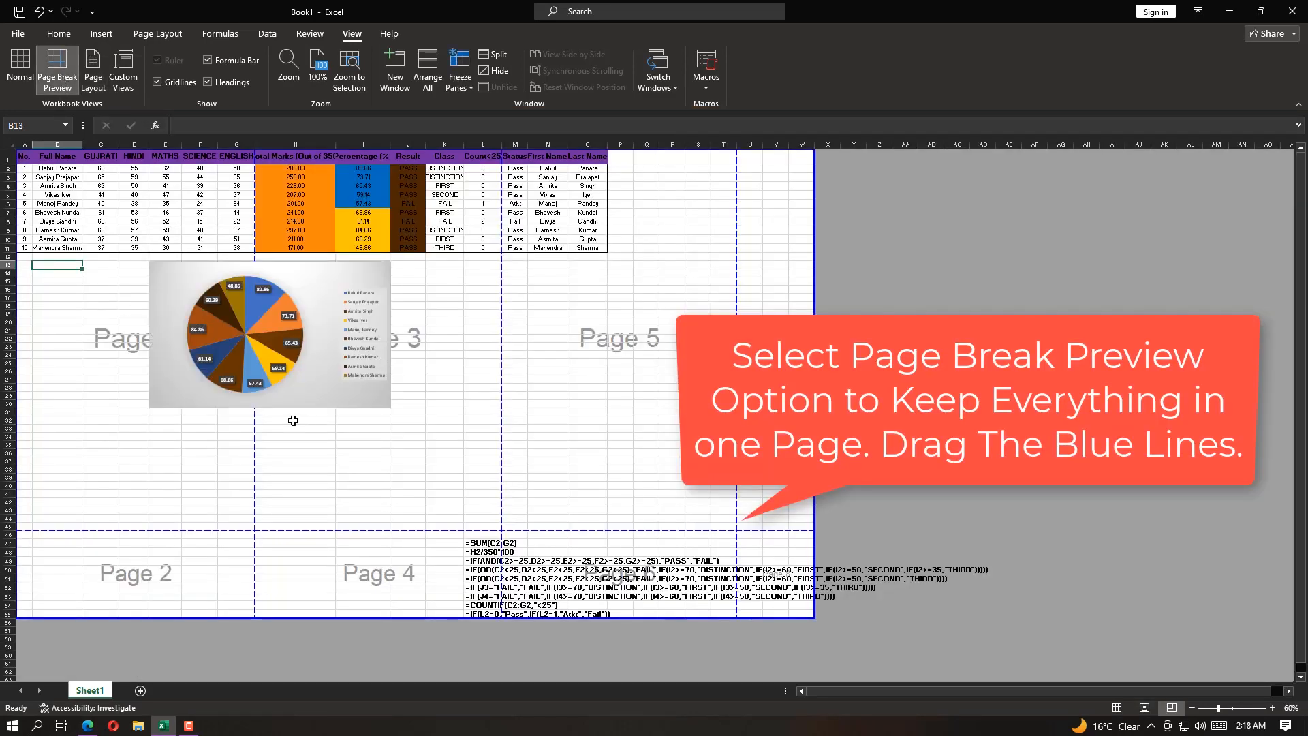
pyautogui.moveTo(253, 456); pyautogui.dragTo(601, 452)
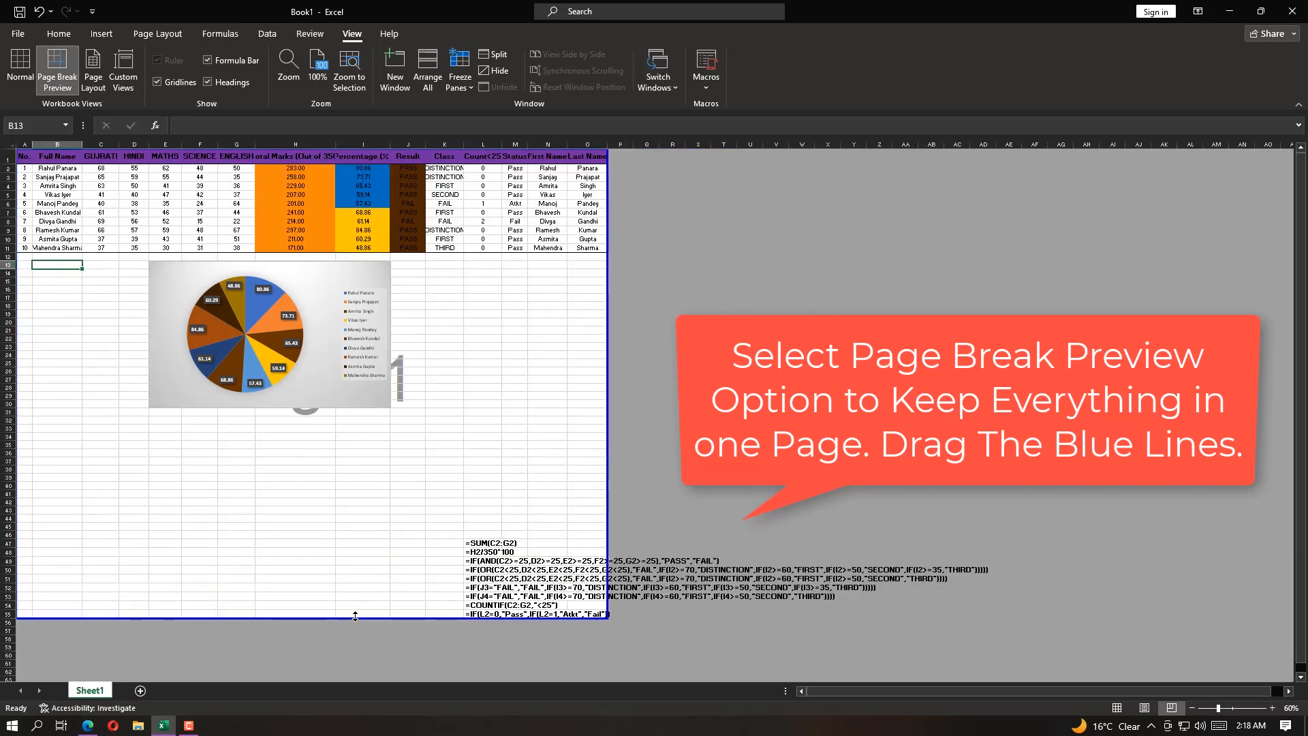
pyautogui.moveTo(355, 617); pyautogui.dragTo(390, 416)
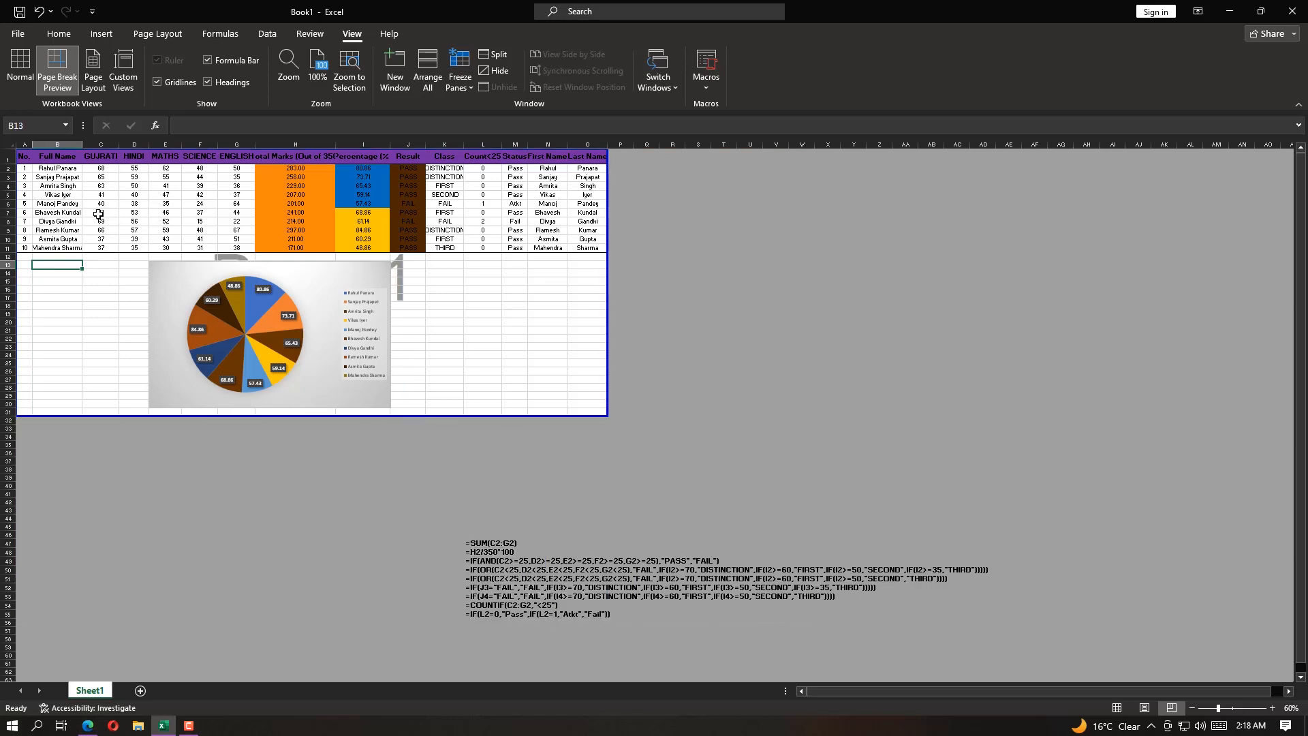
# Shift the pie chart one column right so it spans about F13 to J30, and return to Normal view
pyautogui.click(315, 326)
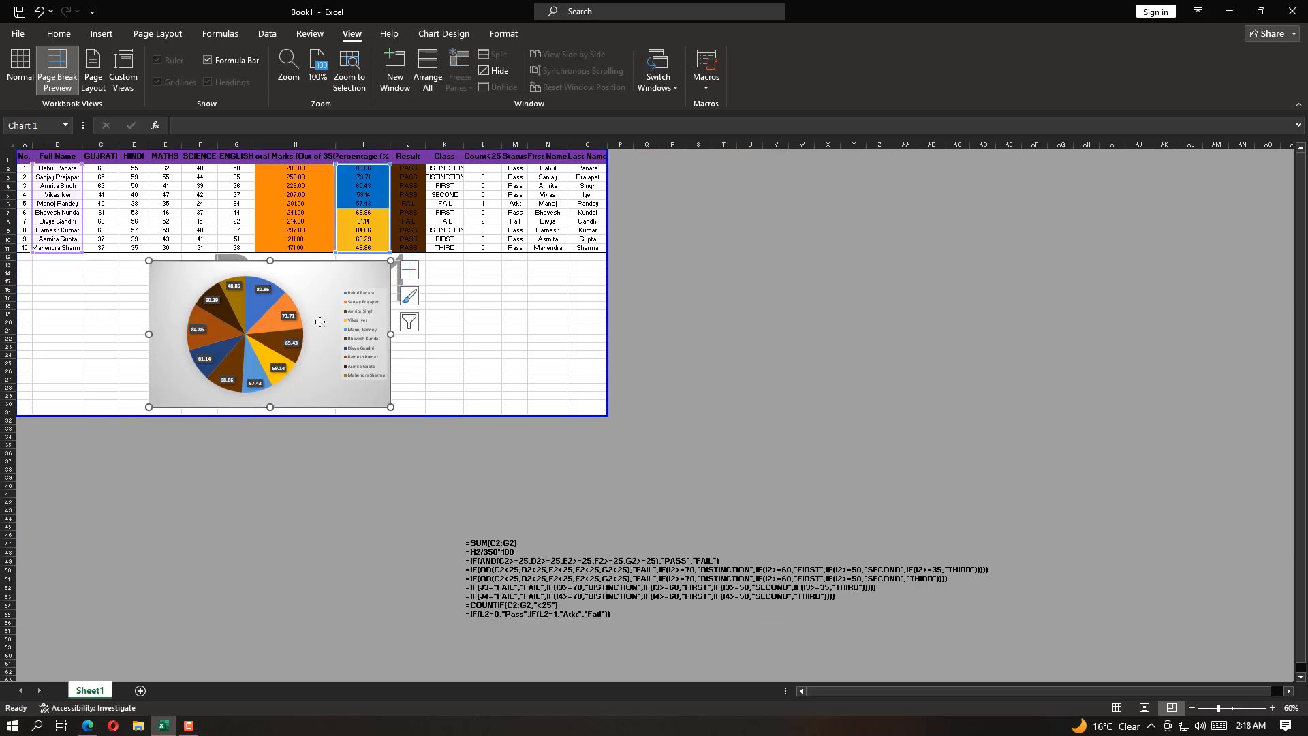
pyautogui.moveTo(315, 326); pyautogui.dragTo(350, 321)
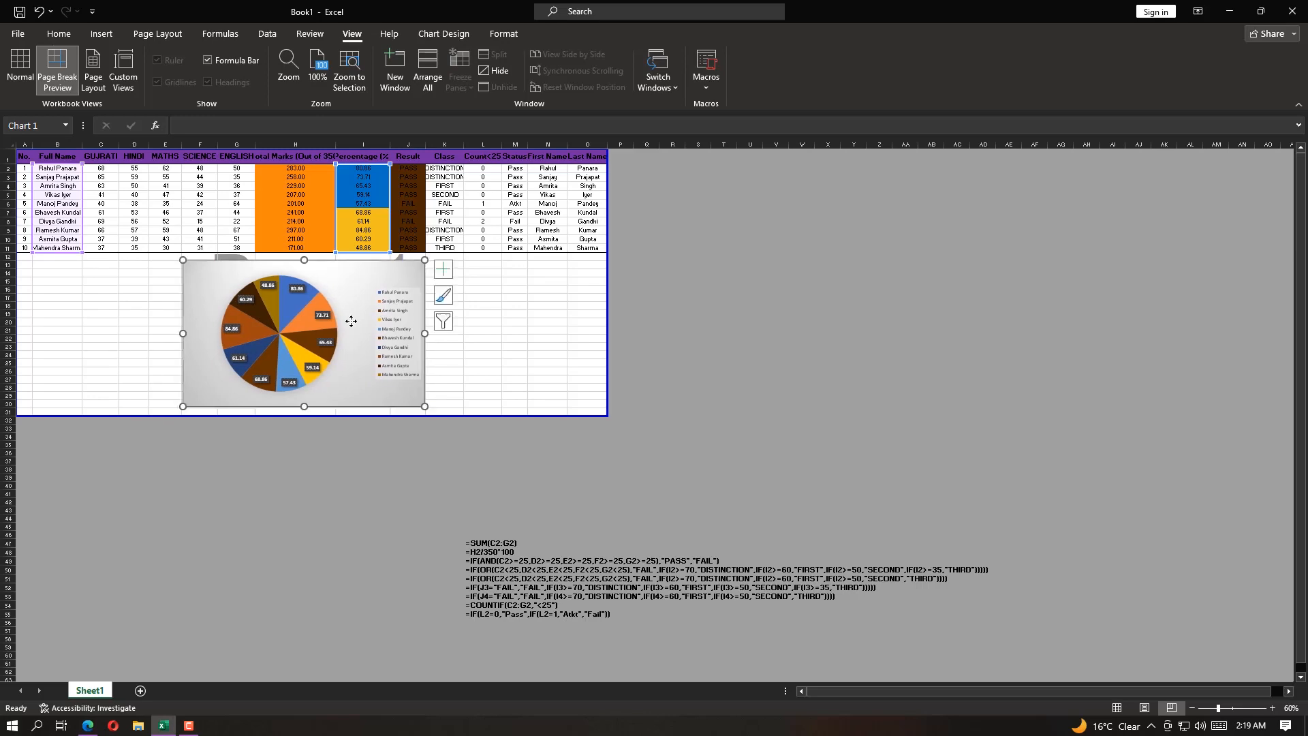
pyautogui.click(513, 339)
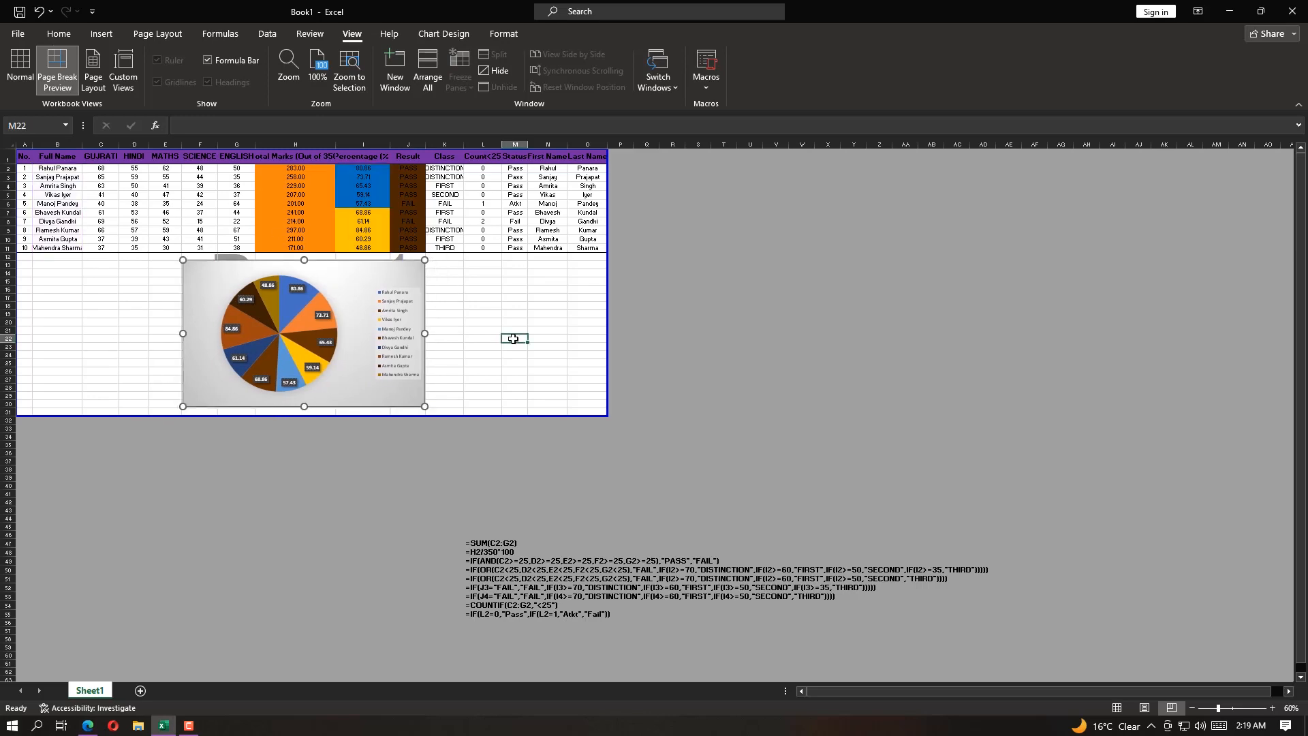
pyautogui.click(19, 68)
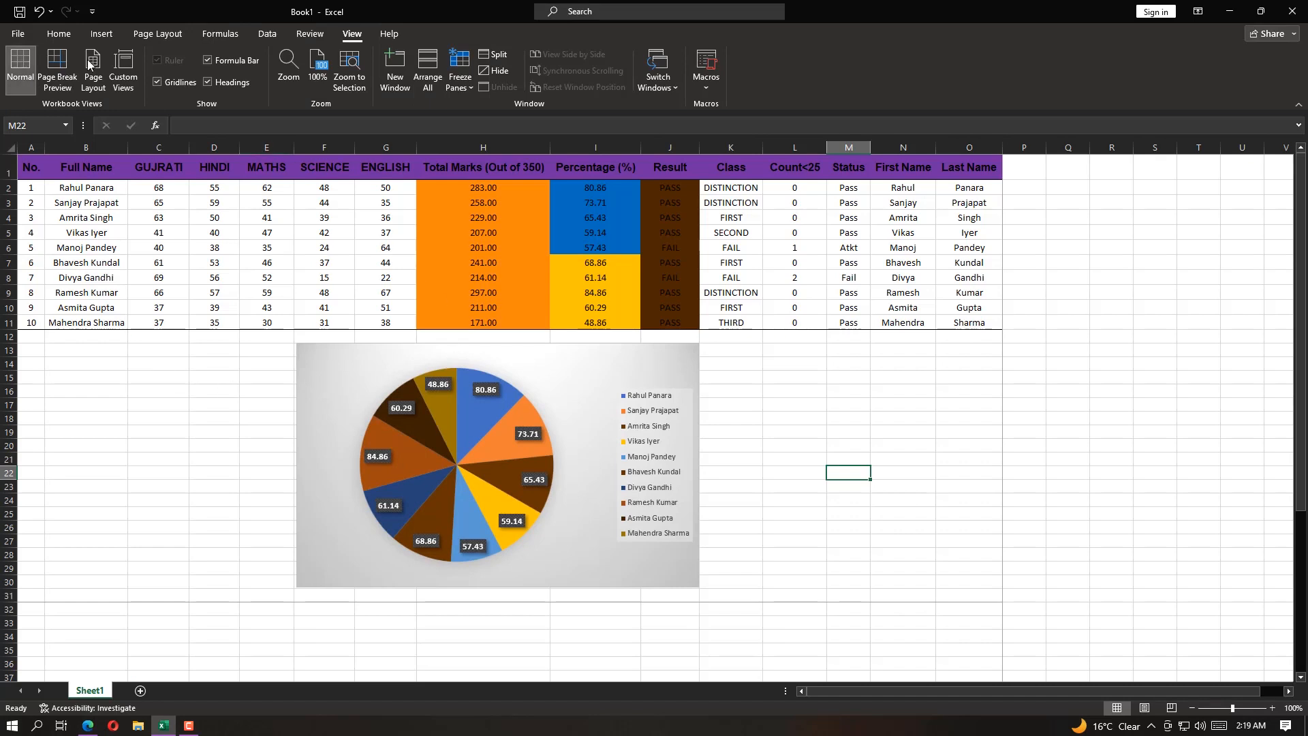
# Open the print settings and review the available printers, keeping Microsoft Print to PDF
pyautogui.click(17, 34)
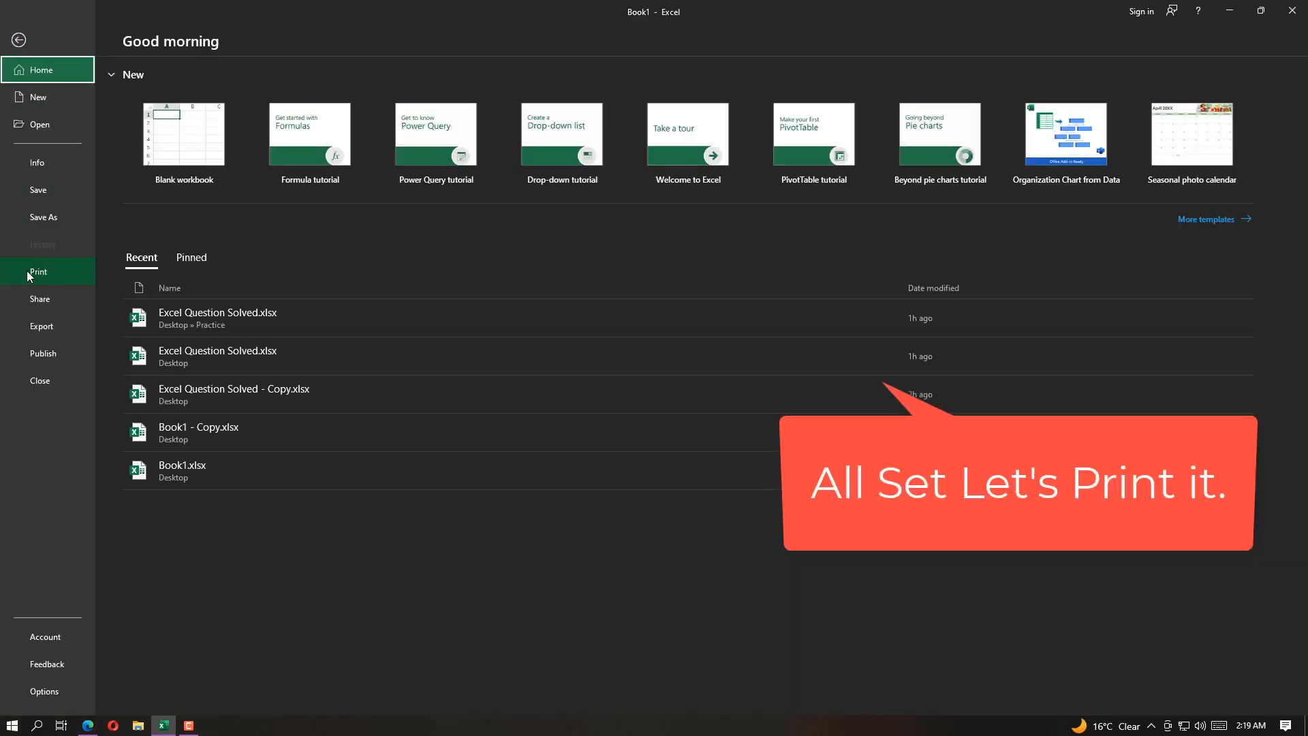
pyautogui.click(18, 39)
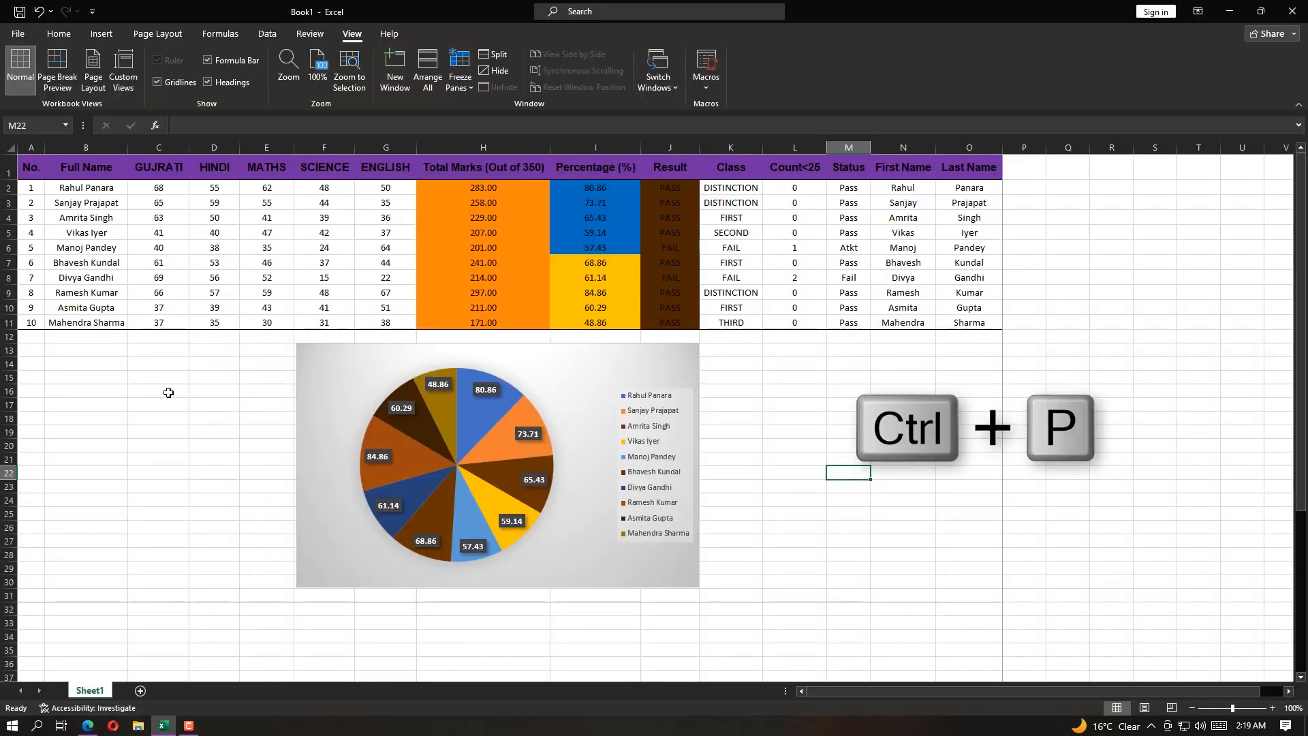
pyautogui.hotkey('ctrl', 'p')
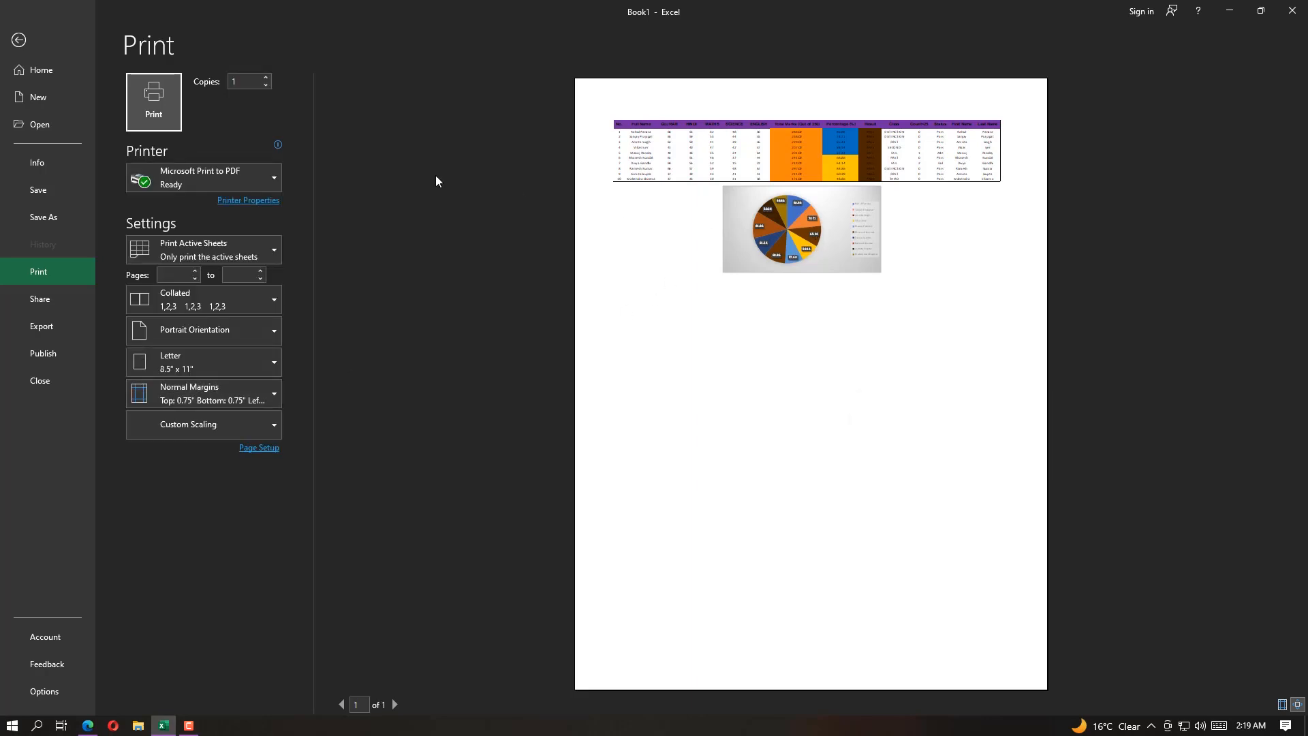
pyautogui.click(249, 176)
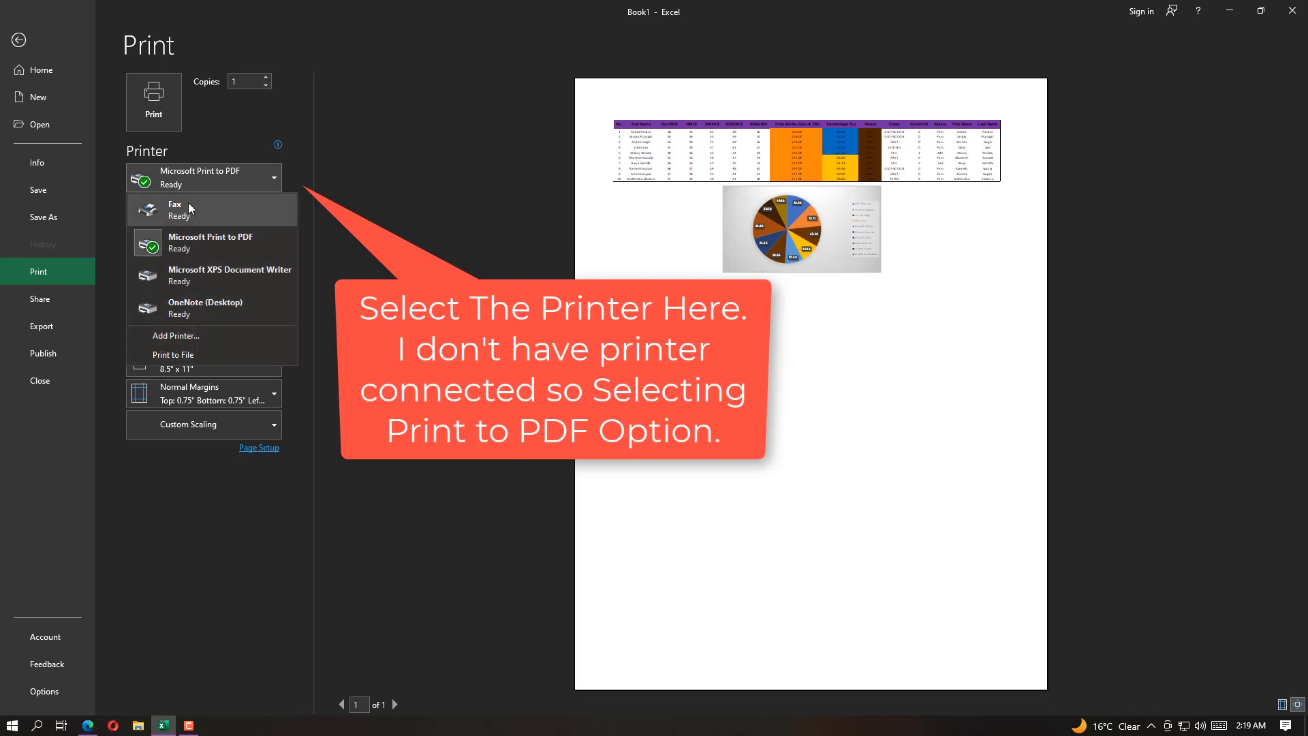
pyautogui.click(406, 254)
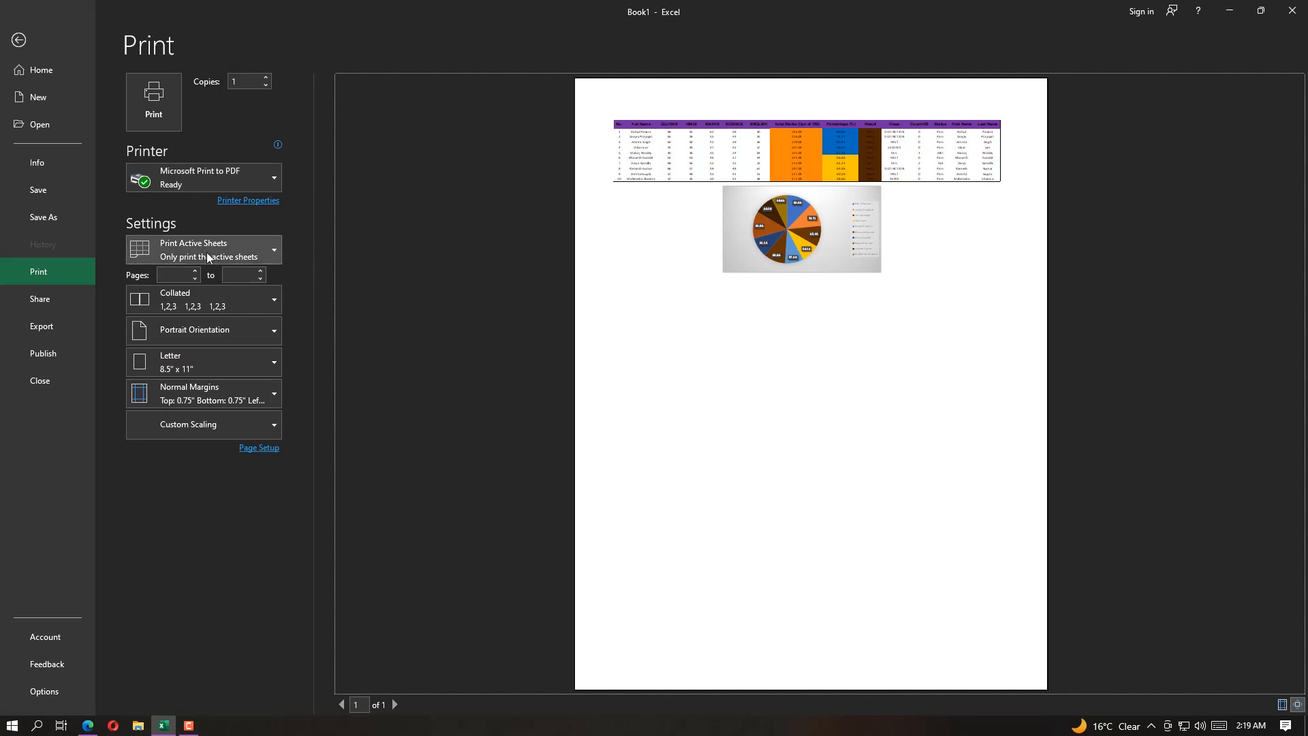
# Set the printed page range to start at page 1, keeping active sheets and collated output
pyautogui.click(187, 248)
pyautogui.click(187, 248)
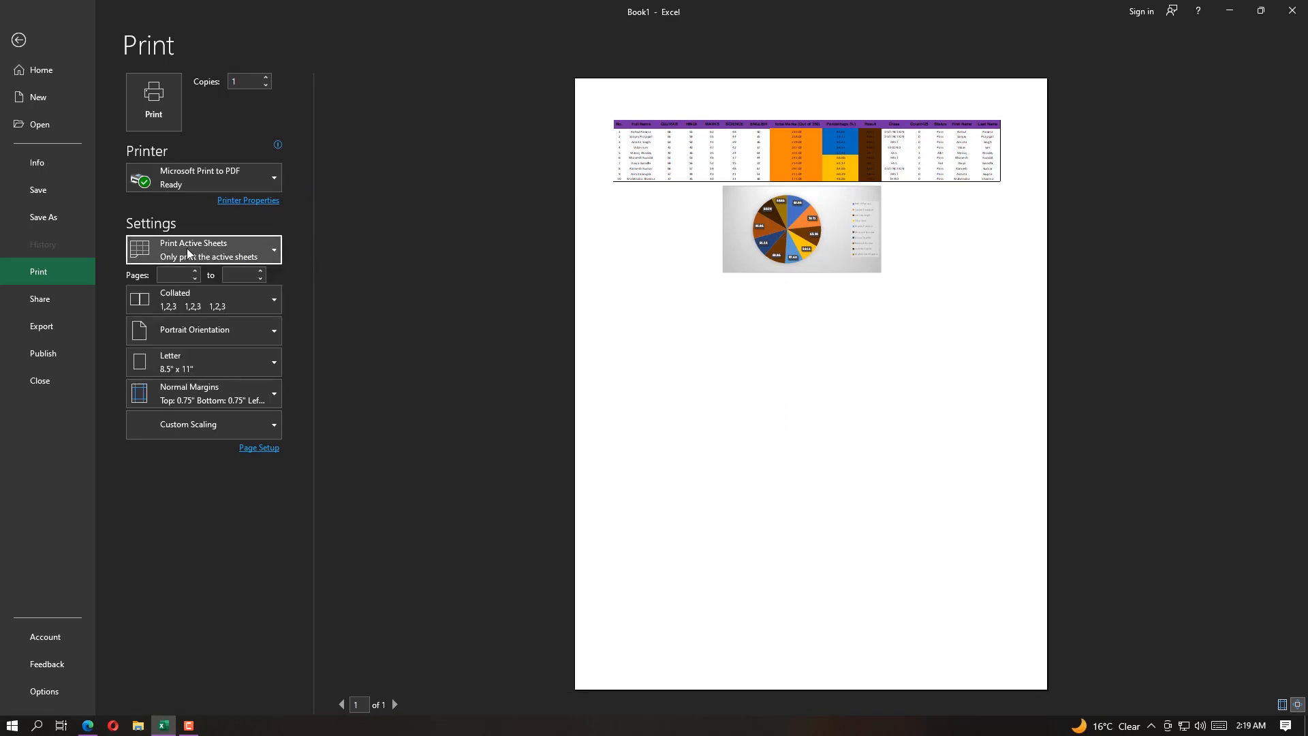
pyautogui.click(193, 278)
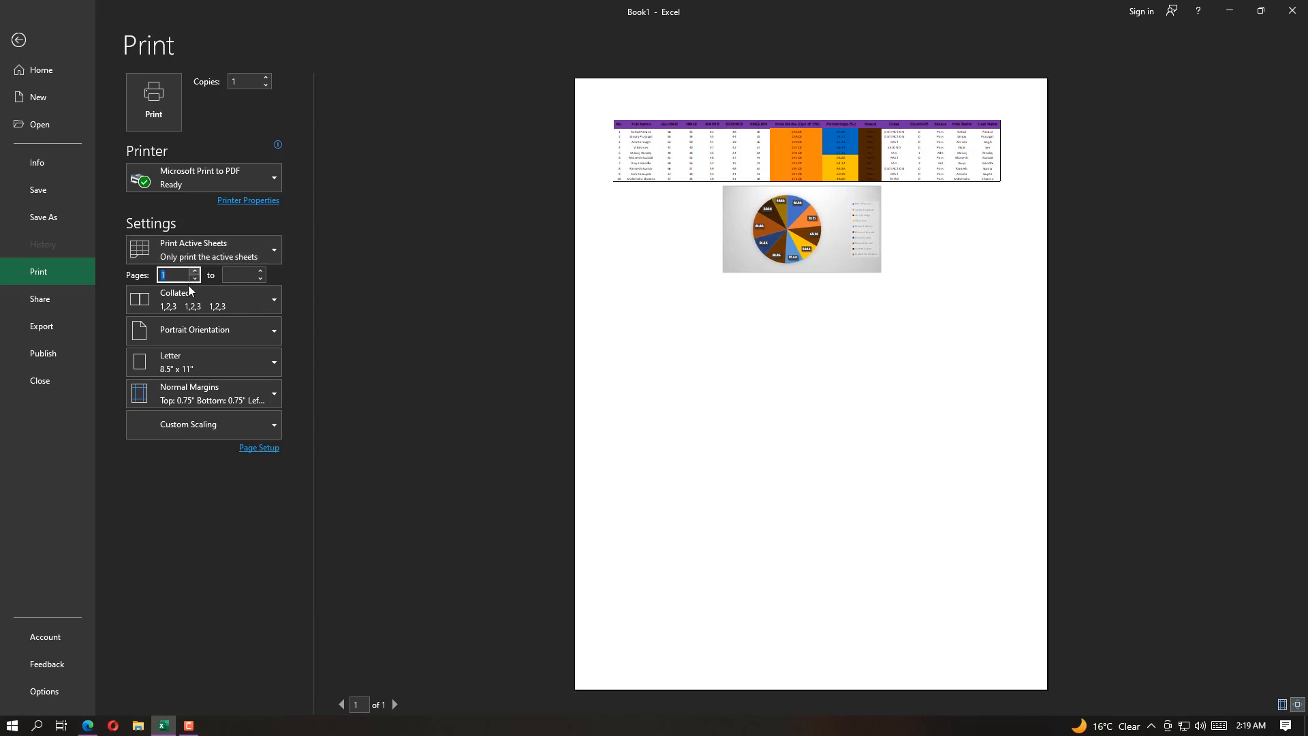
pyautogui.click(163, 302)
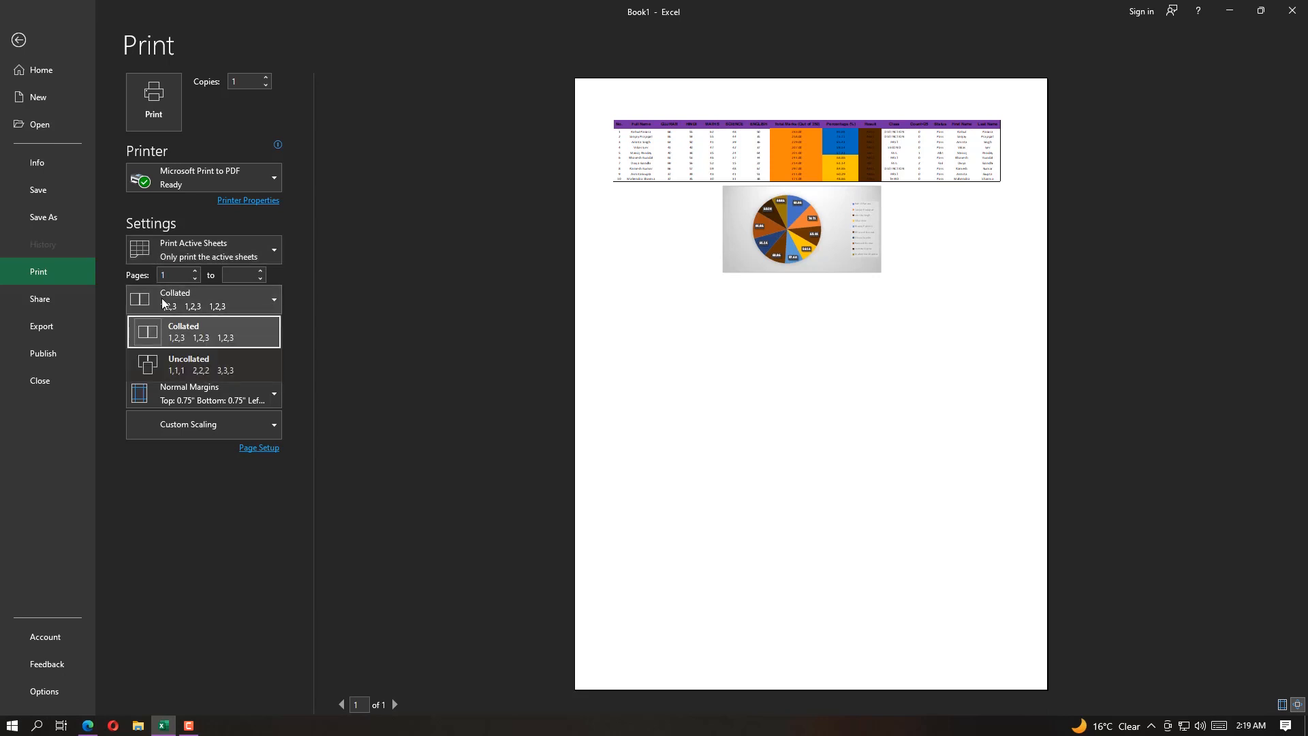
pyautogui.click(164, 303)
pyautogui.click(163, 302)
pyautogui.click(162, 305)
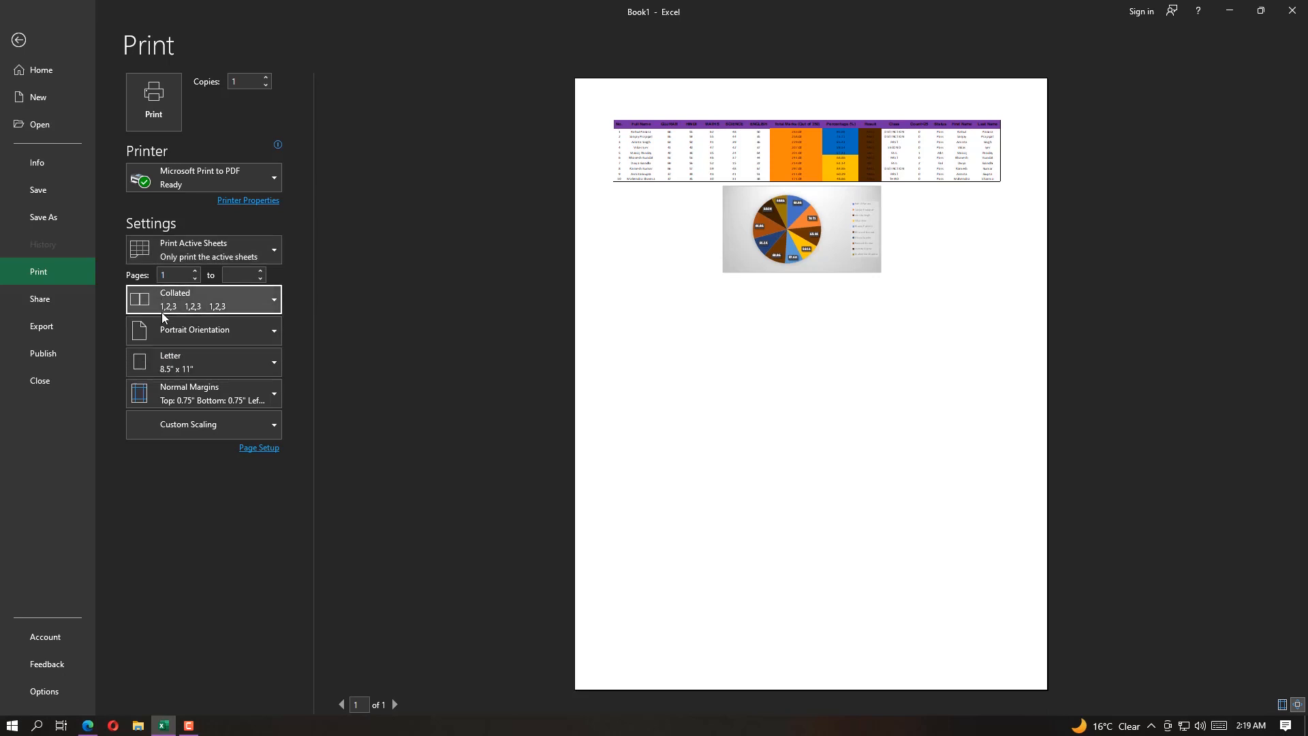
# Set the print layout to landscape orientation on A4 paper
pyautogui.click(162, 327)
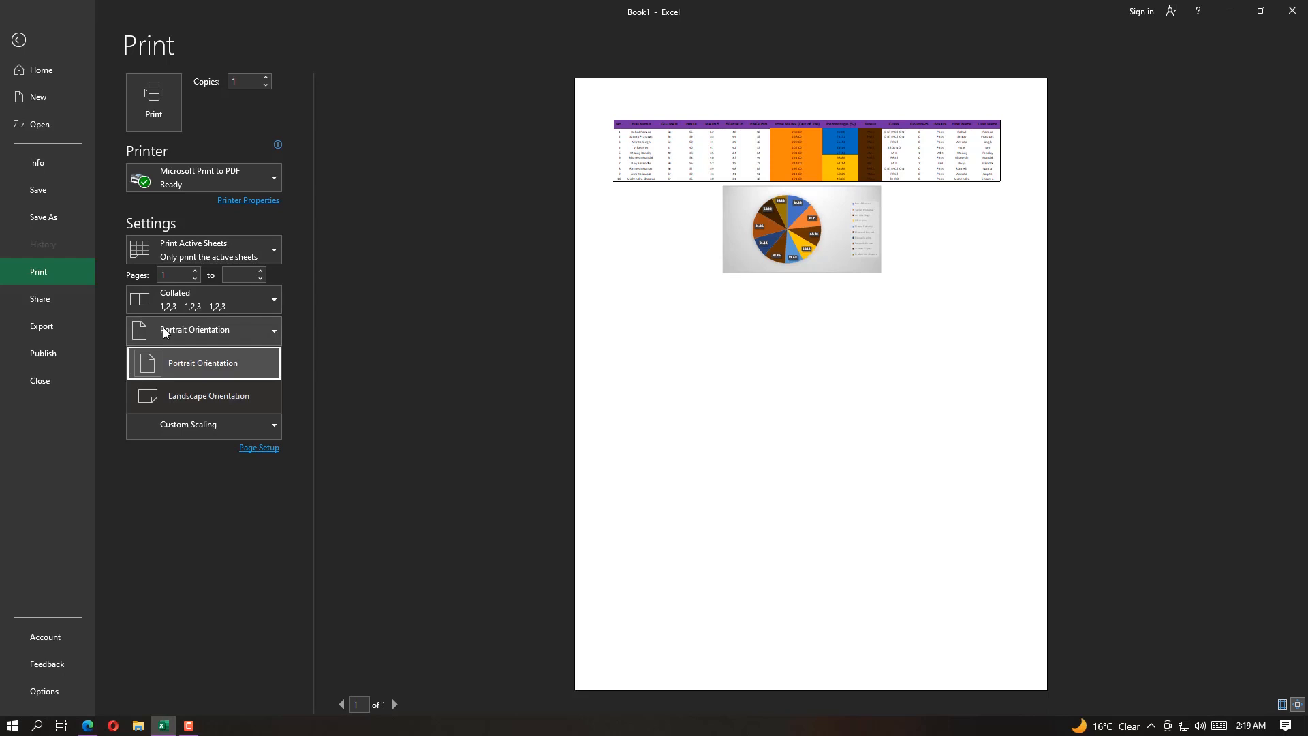
pyautogui.click(169, 396)
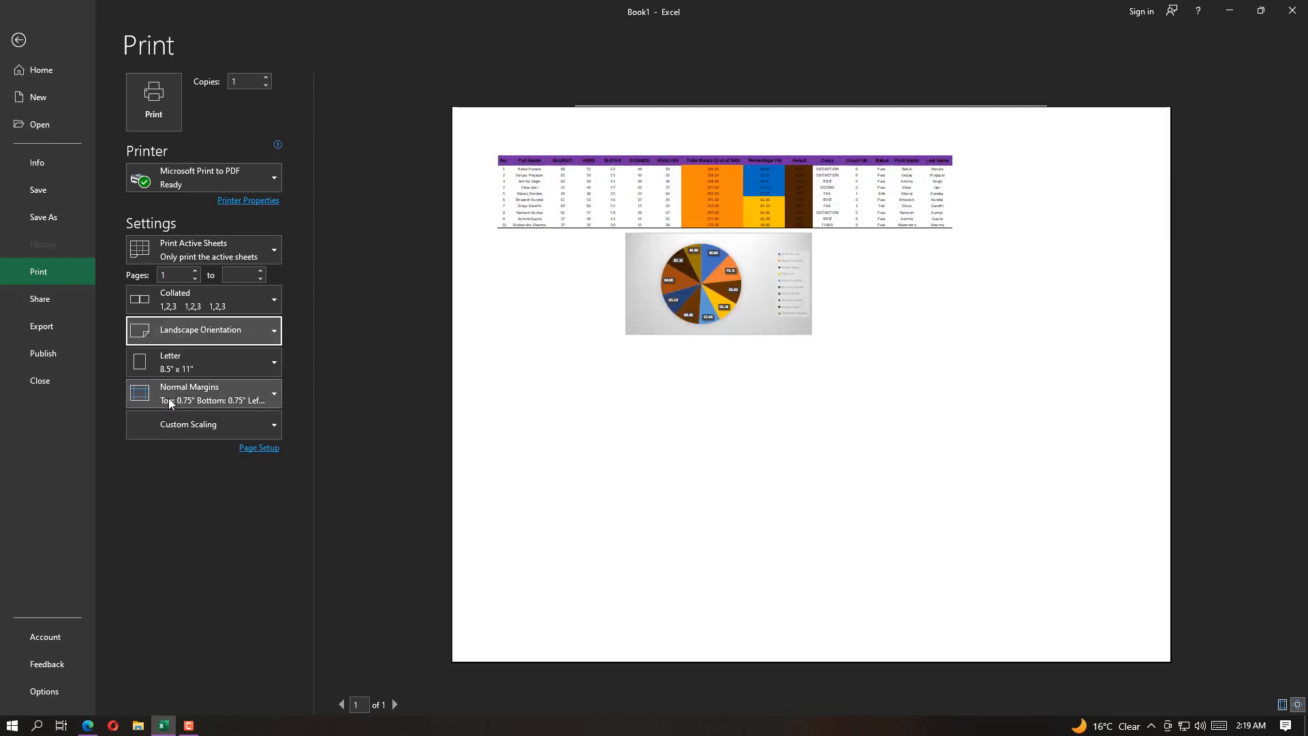
pyautogui.click(178, 363)
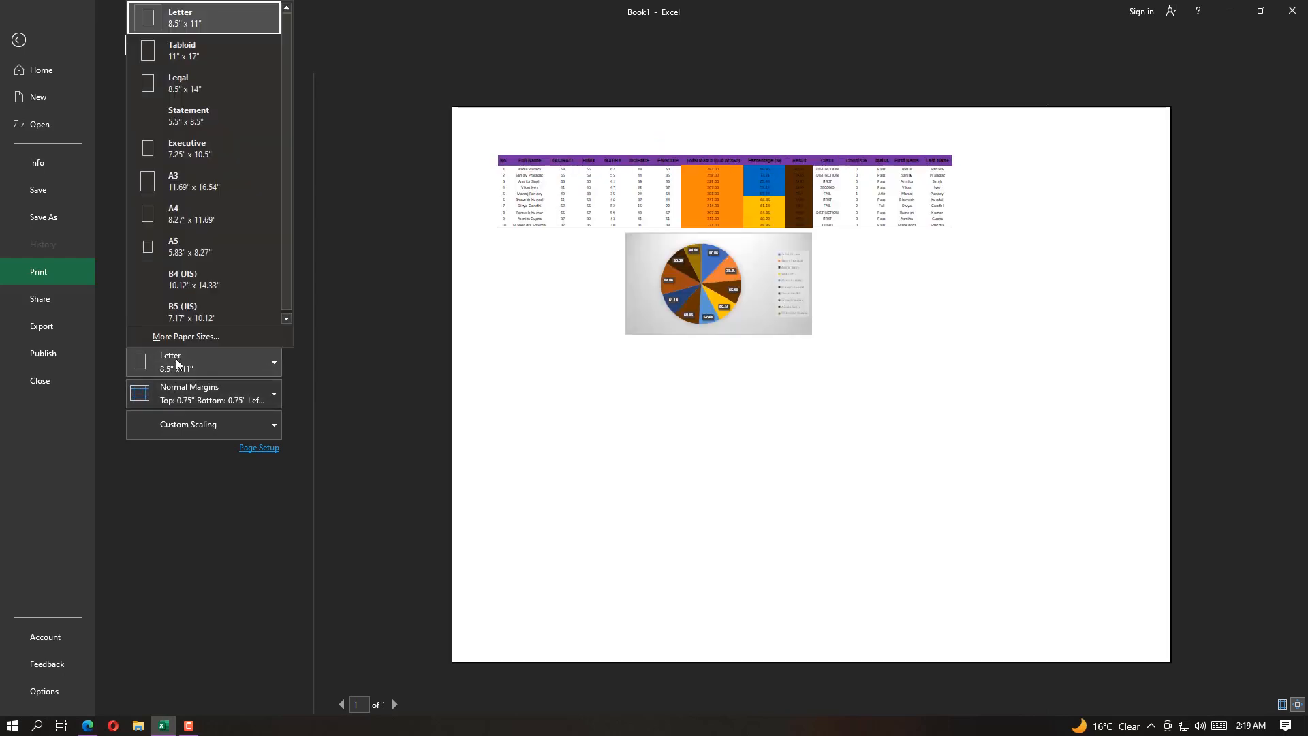
pyautogui.click(214, 225)
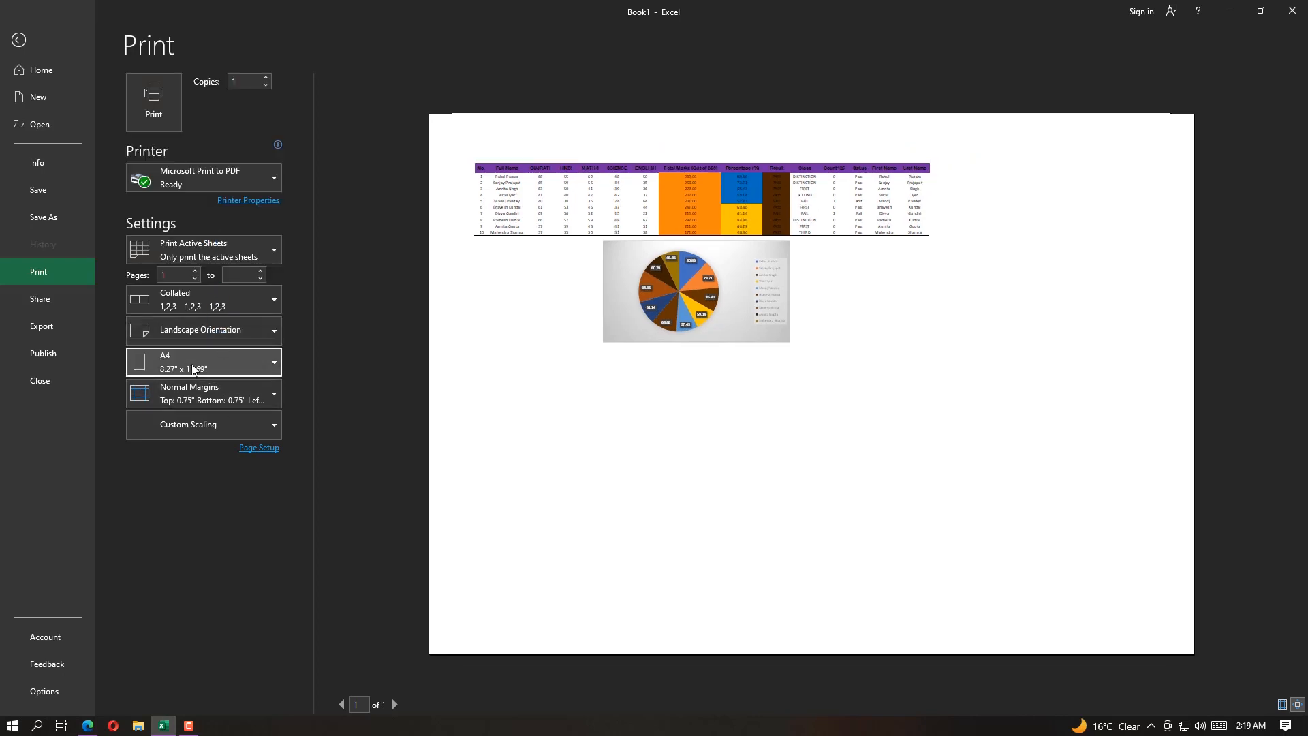
# Try portrait orientation with narrow margins in the print preview, and restore normal margins and landscape orientation
pyautogui.click(190, 333)
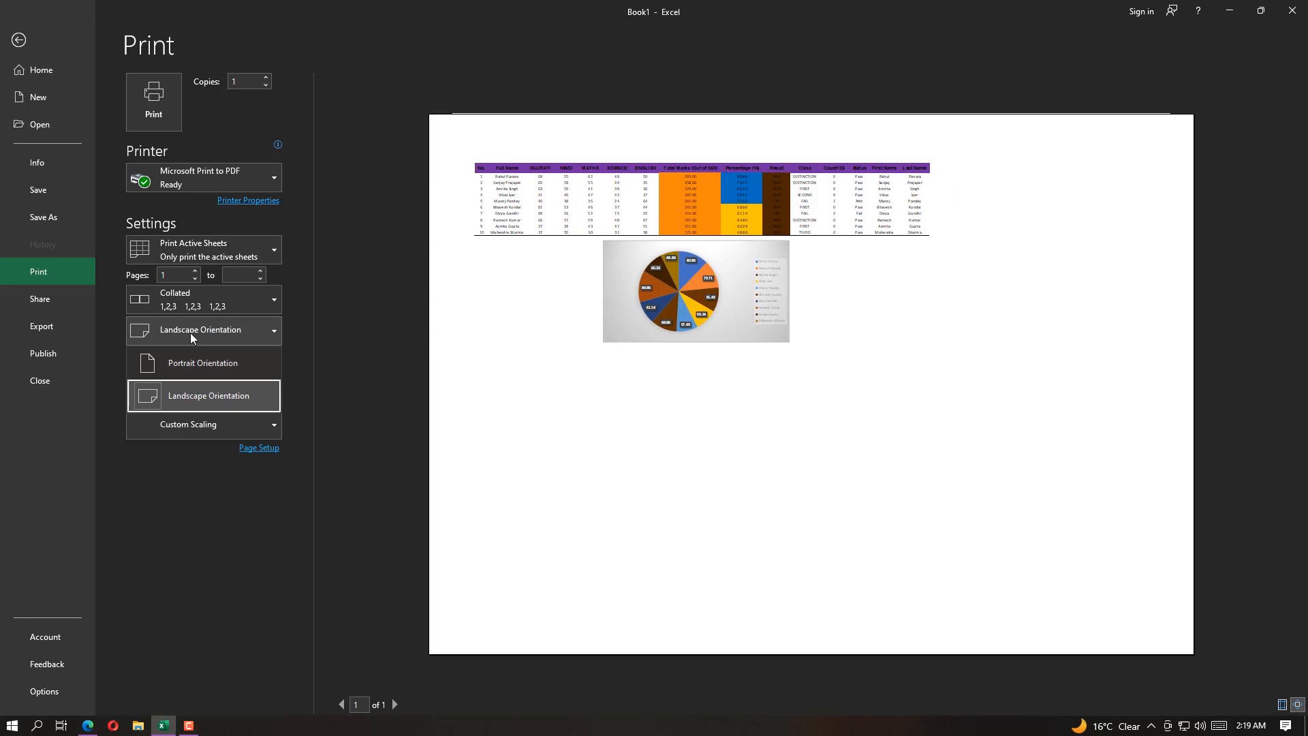
pyautogui.click(188, 368)
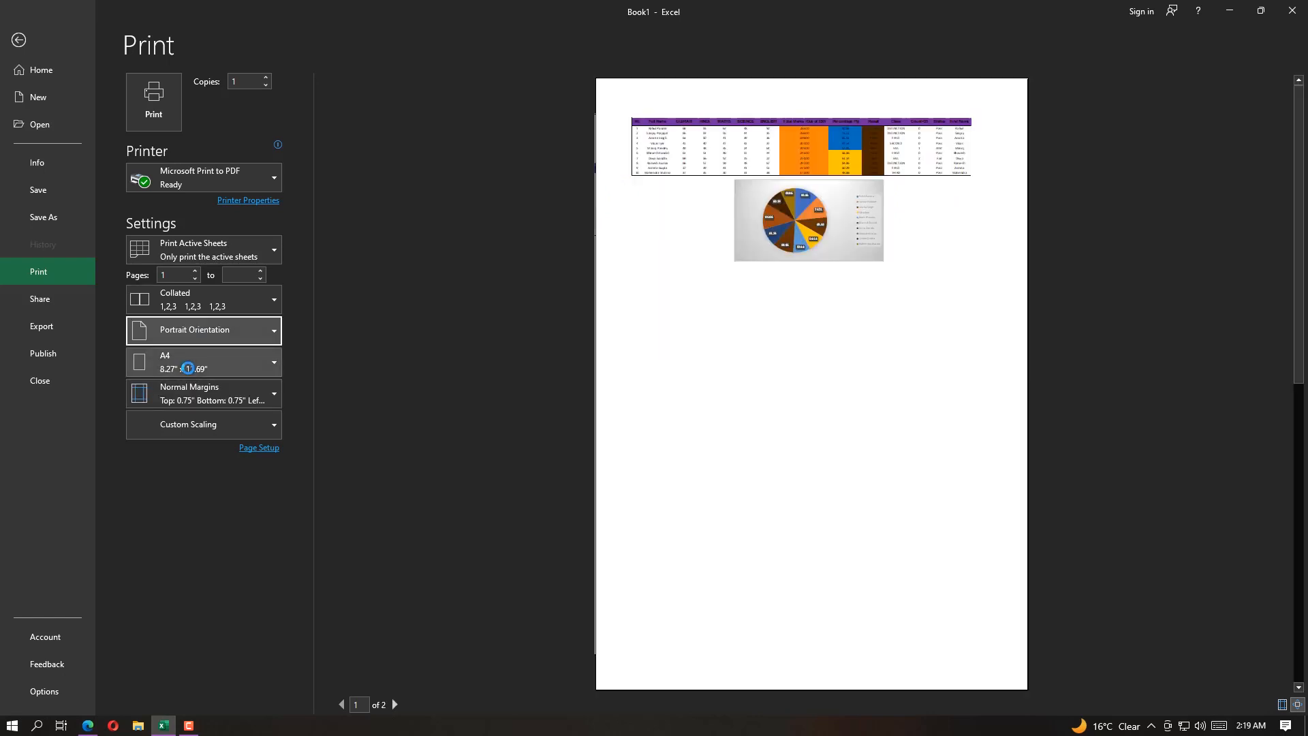
pyautogui.click(219, 404)
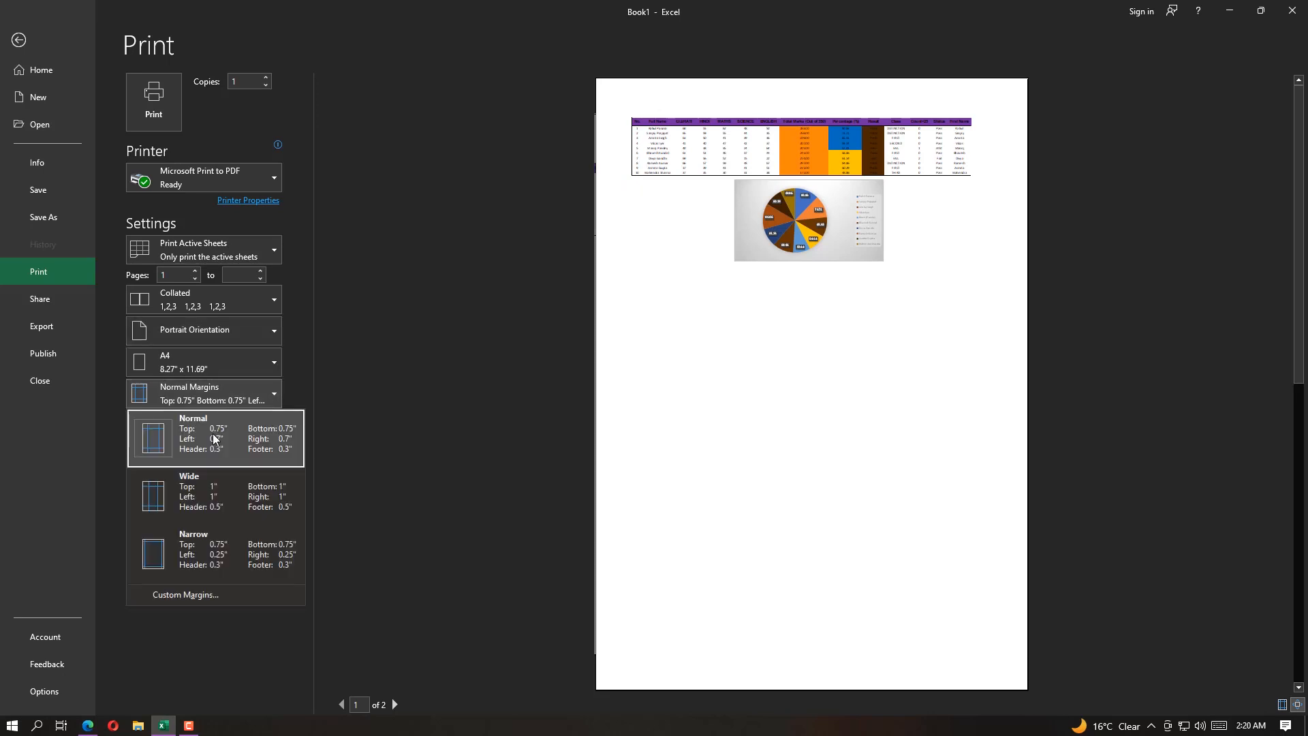
pyautogui.click(205, 556)
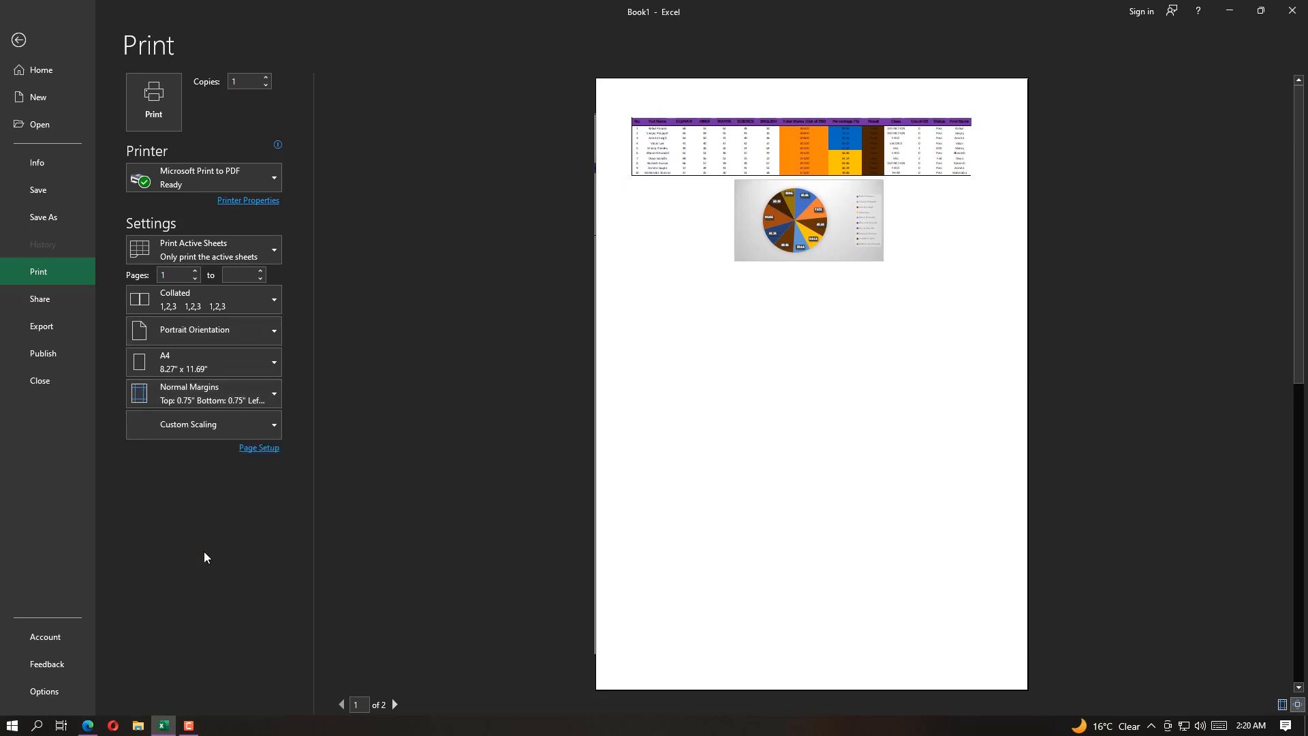
pyautogui.click(195, 394)
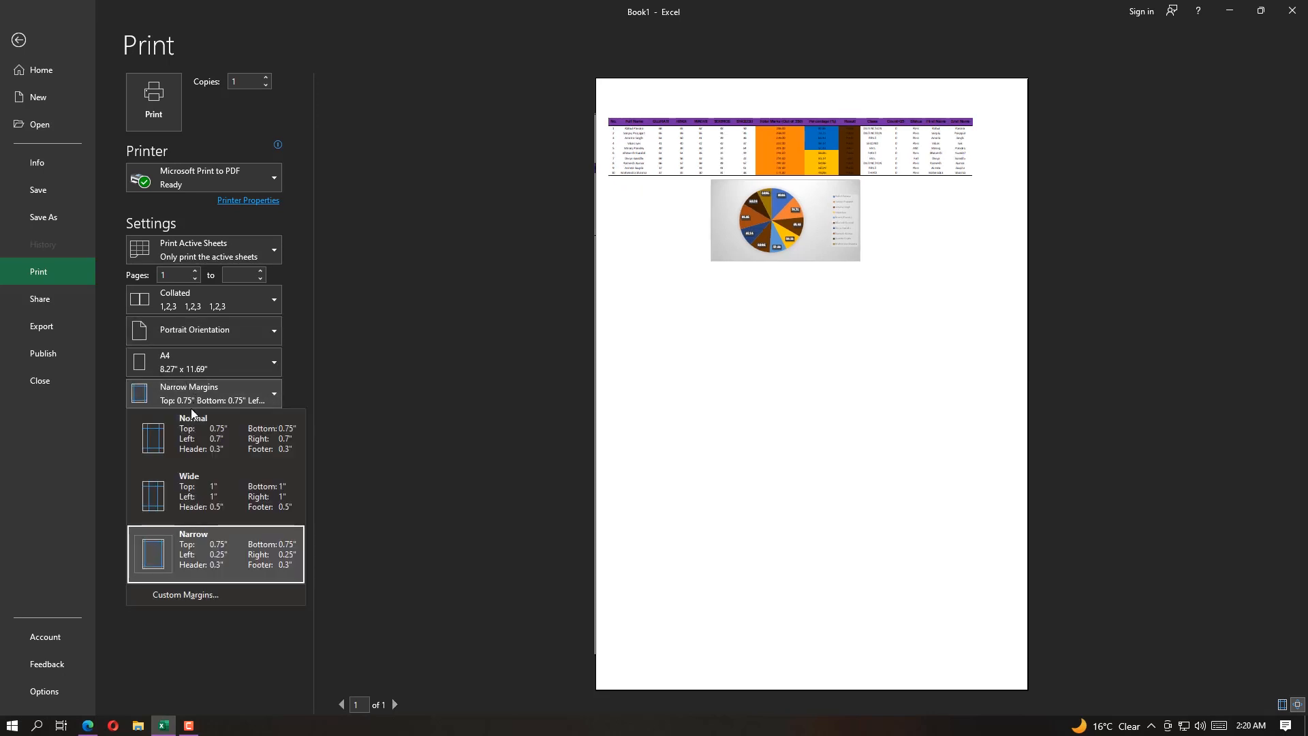
pyautogui.click(184, 426)
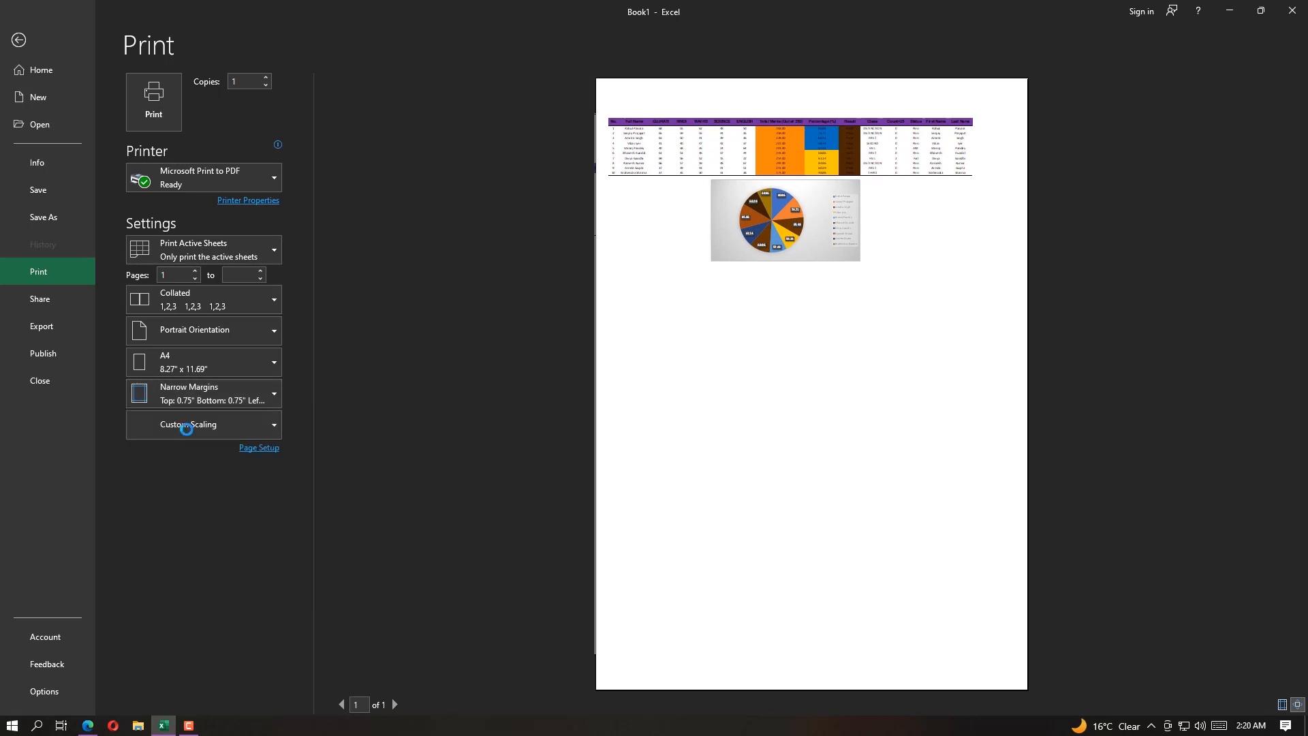
pyautogui.click(187, 361)
pyautogui.click(186, 362)
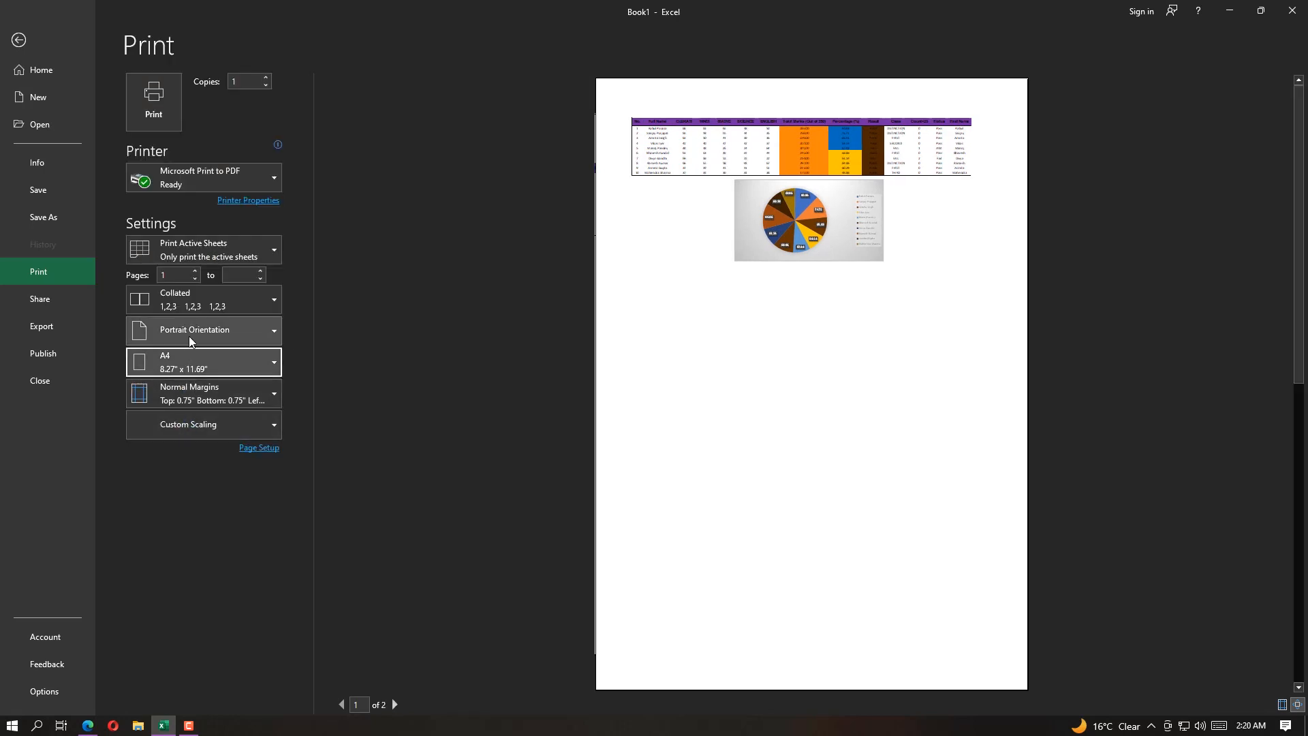
pyautogui.click(192, 334)
pyautogui.click(191, 395)
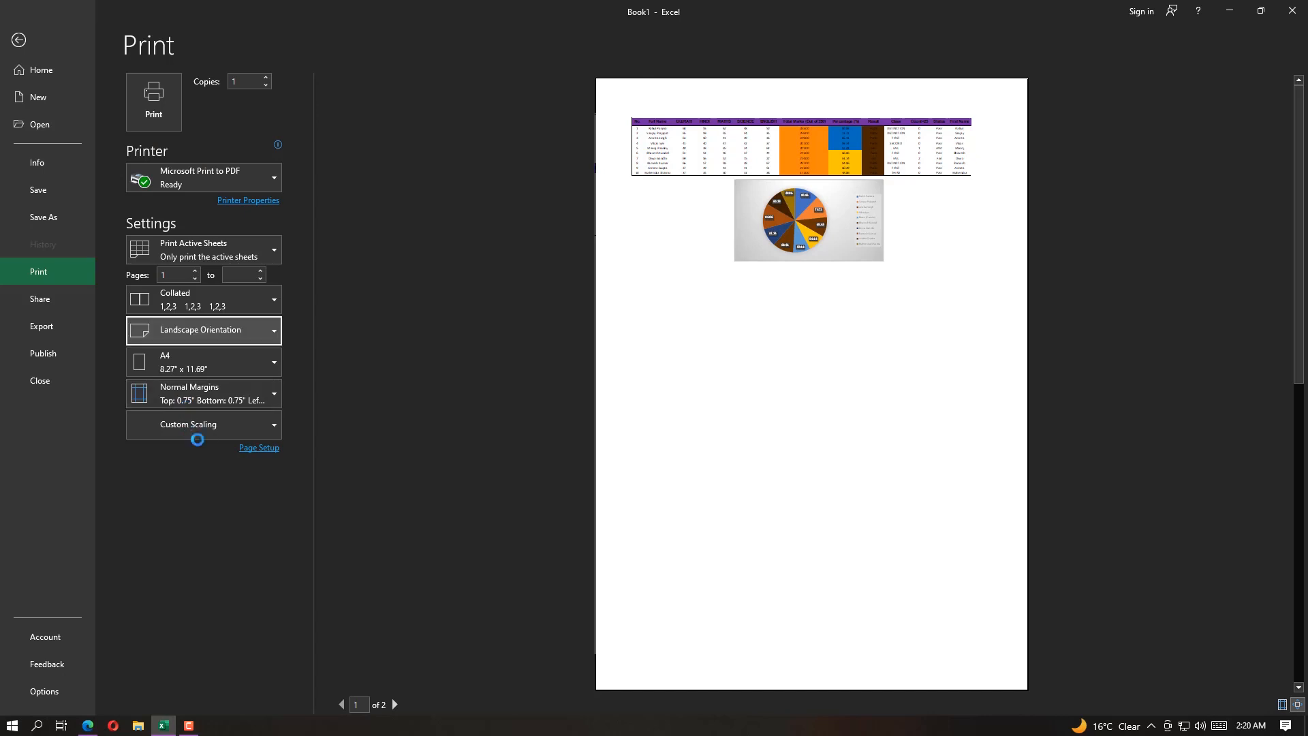
# Compare fitting all columns and all rows on one page, and set the print scaling to Fit Sheet on One Page
pyautogui.click(205, 427)
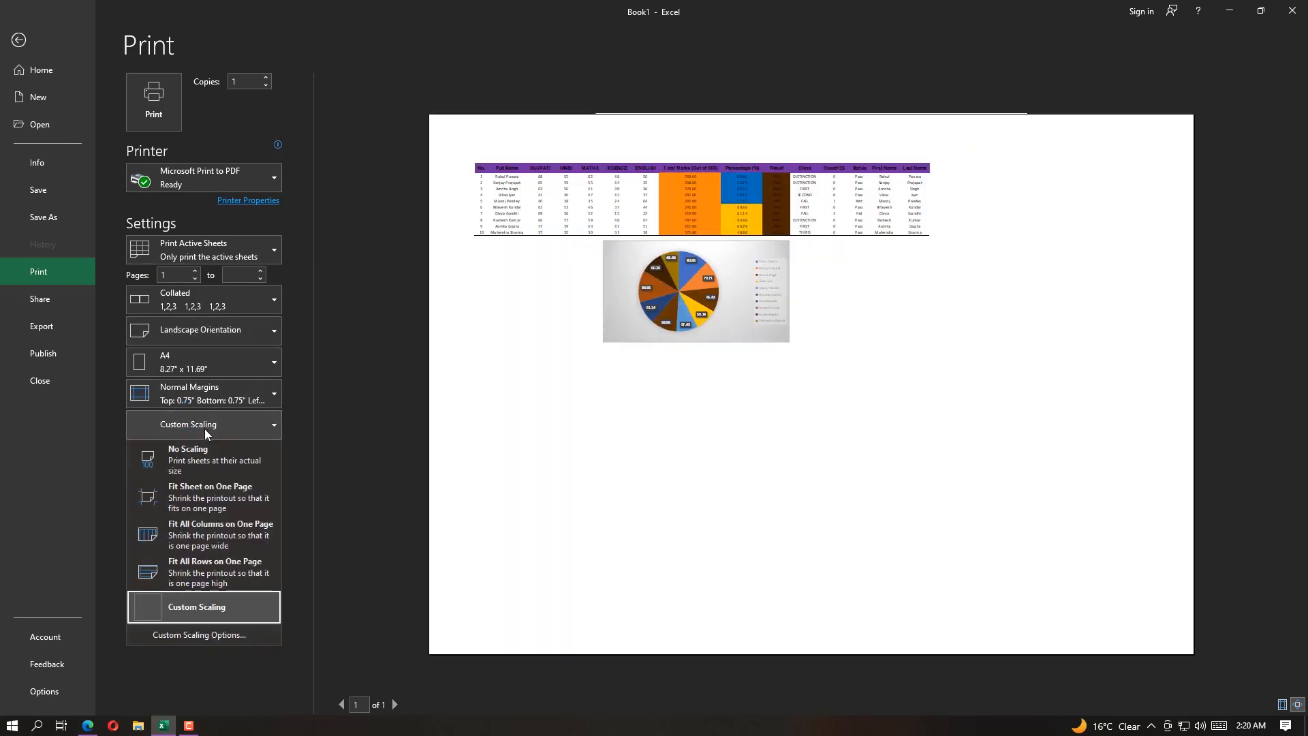
pyautogui.click(209, 502)
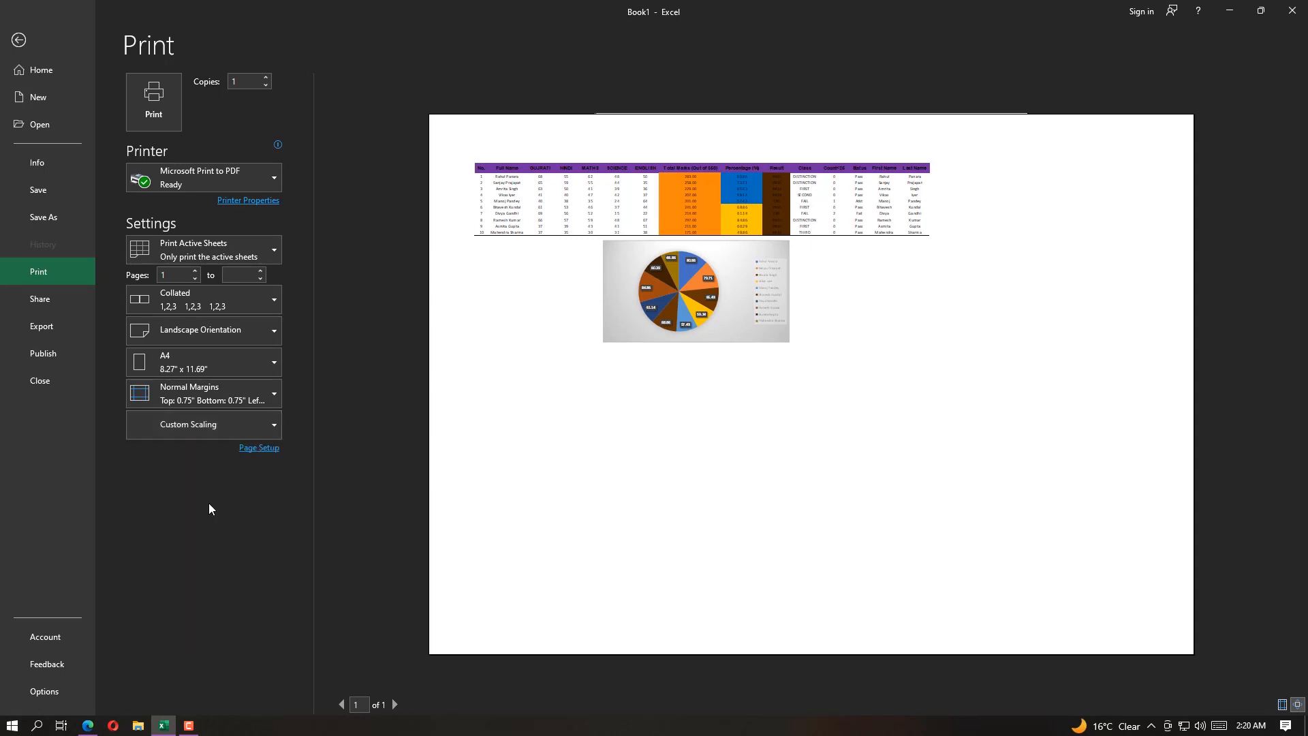
pyautogui.click(155, 436)
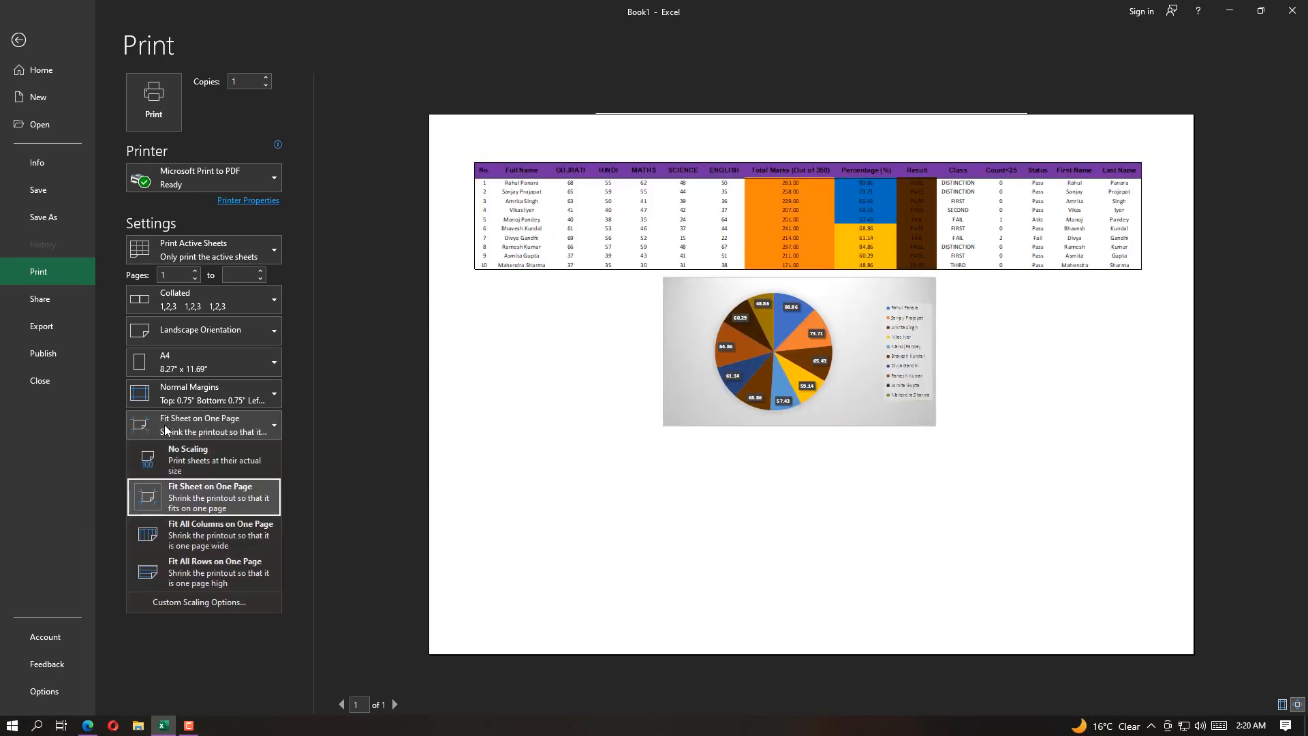
pyautogui.click(178, 538)
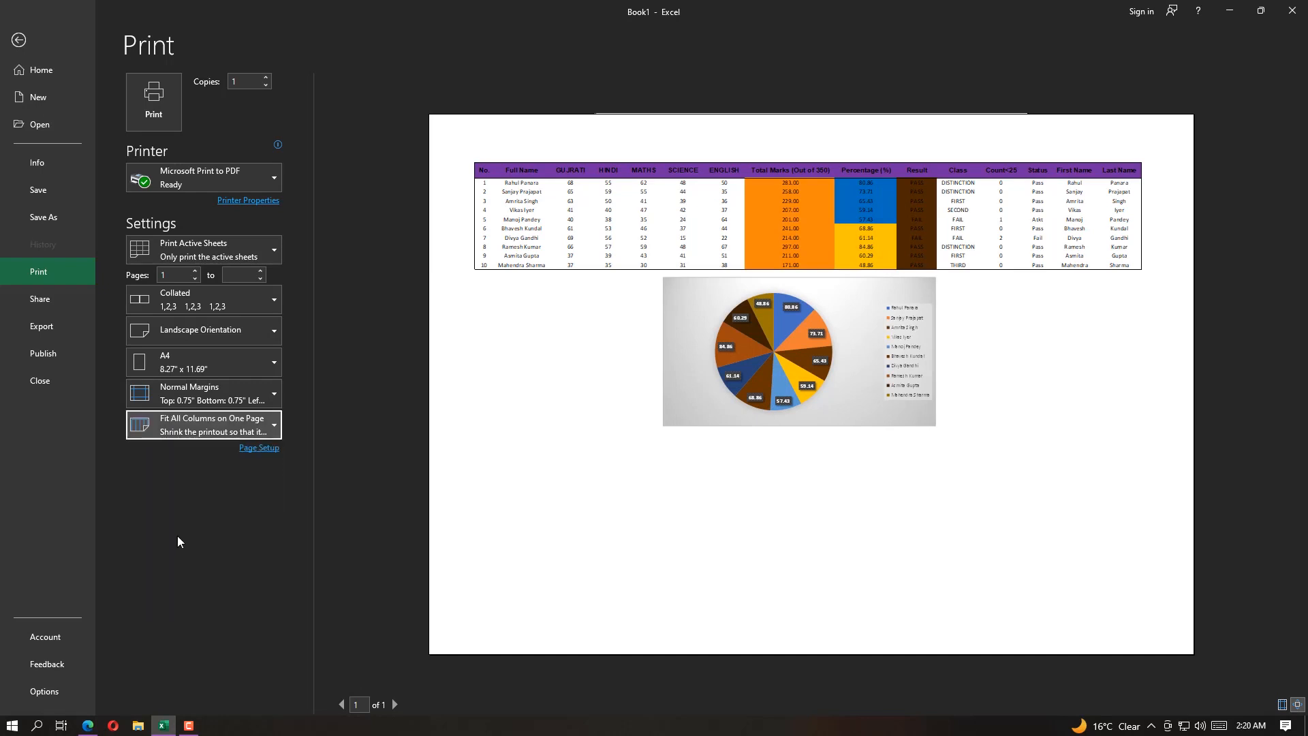
pyautogui.click(172, 432)
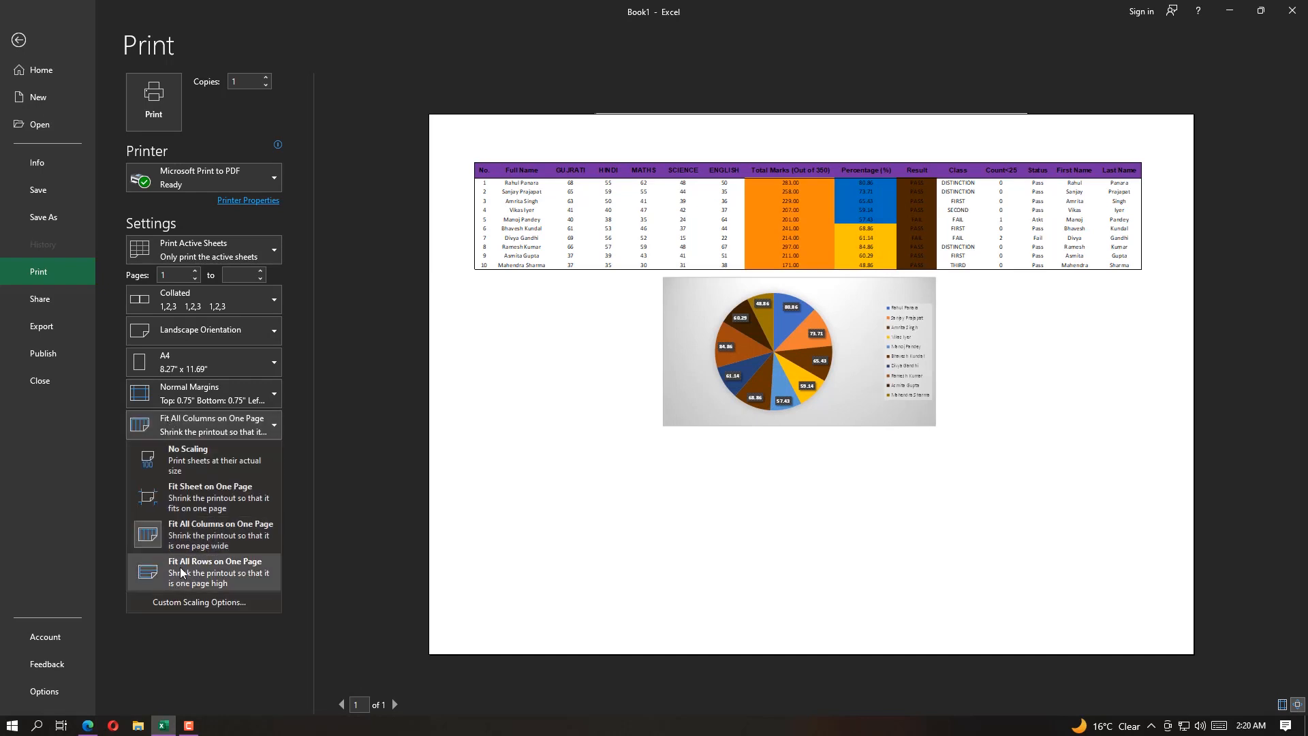
pyautogui.click(202, 572)
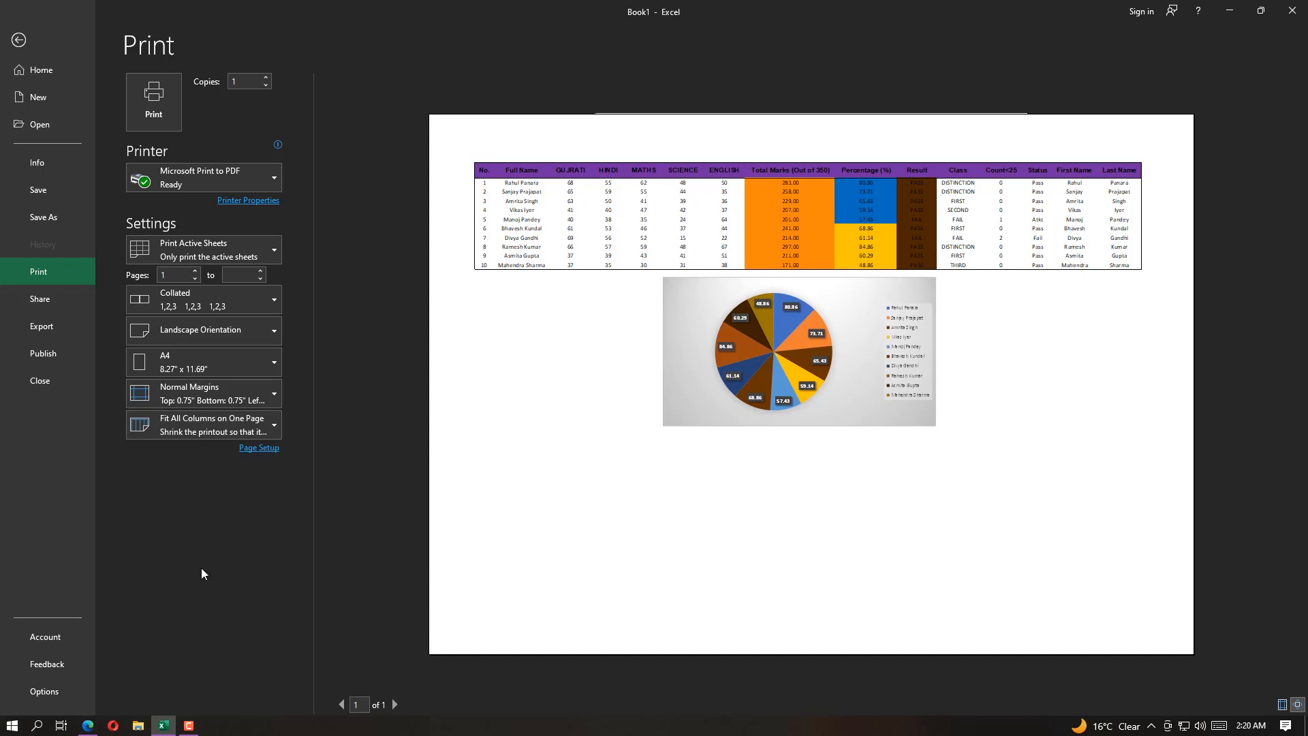
pyautogui.click(195, 432)
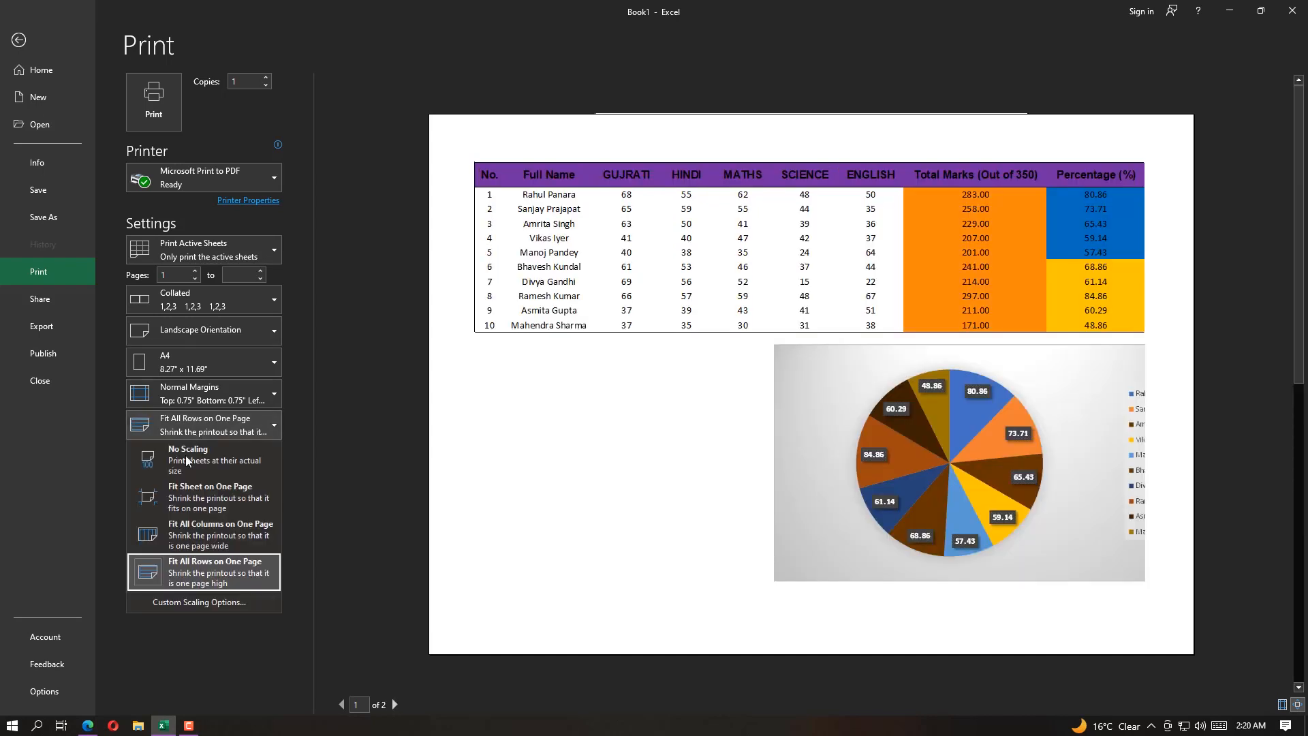
pyautogui.click(182, 503)
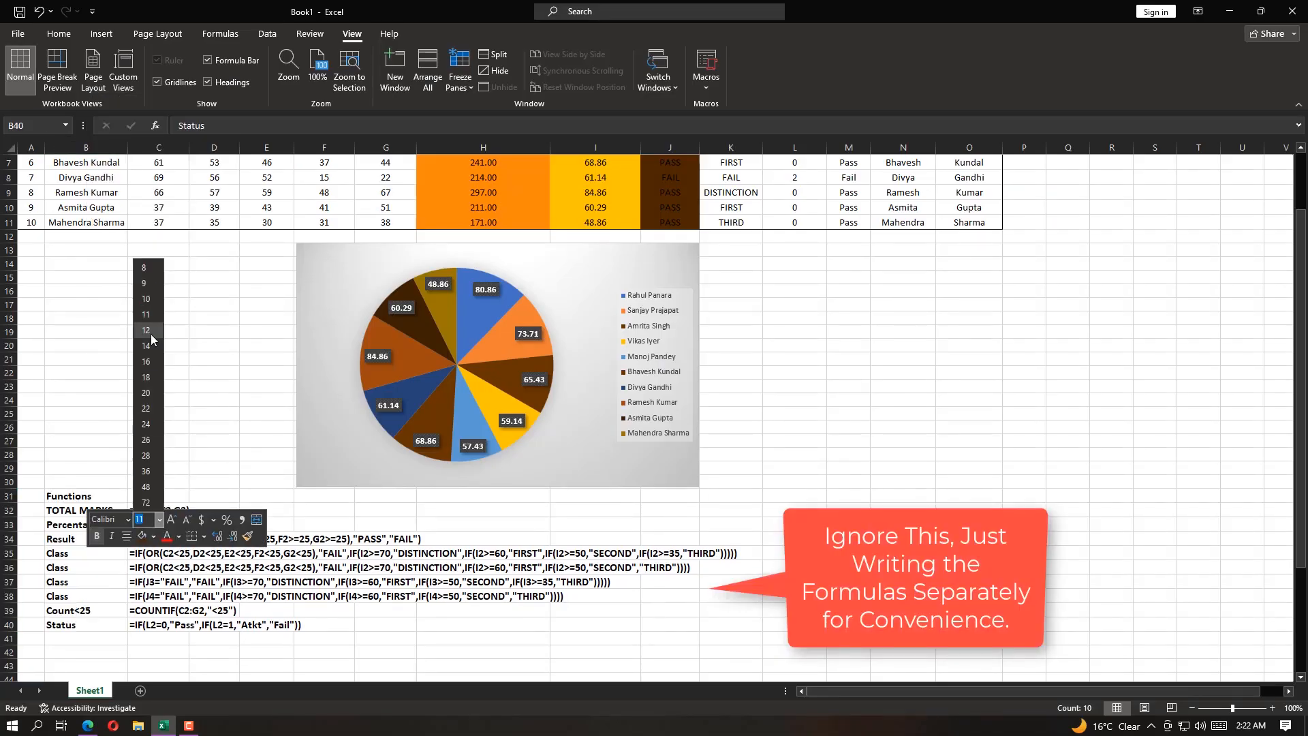
# Format the formula notes at size 12 with red labels and purple formulas, and fill B32:K40 with light gray
pyautogui.rightClick(163, 516)
pyautogui.click(253, 551)
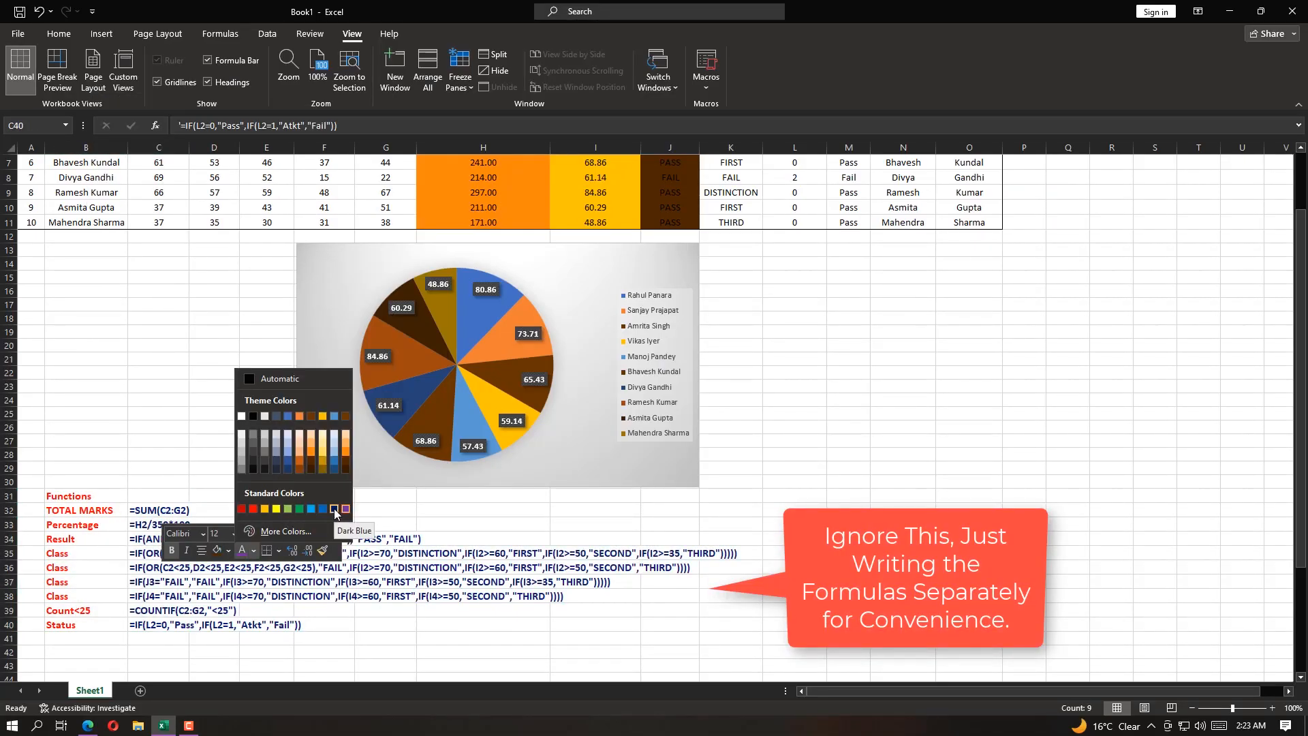
pyautogui.moveTo(85, 509); pyautogui.dragTo(731, 627)
pyautogui.rightClick(117, 519)
pyautogui.click(183, 554)
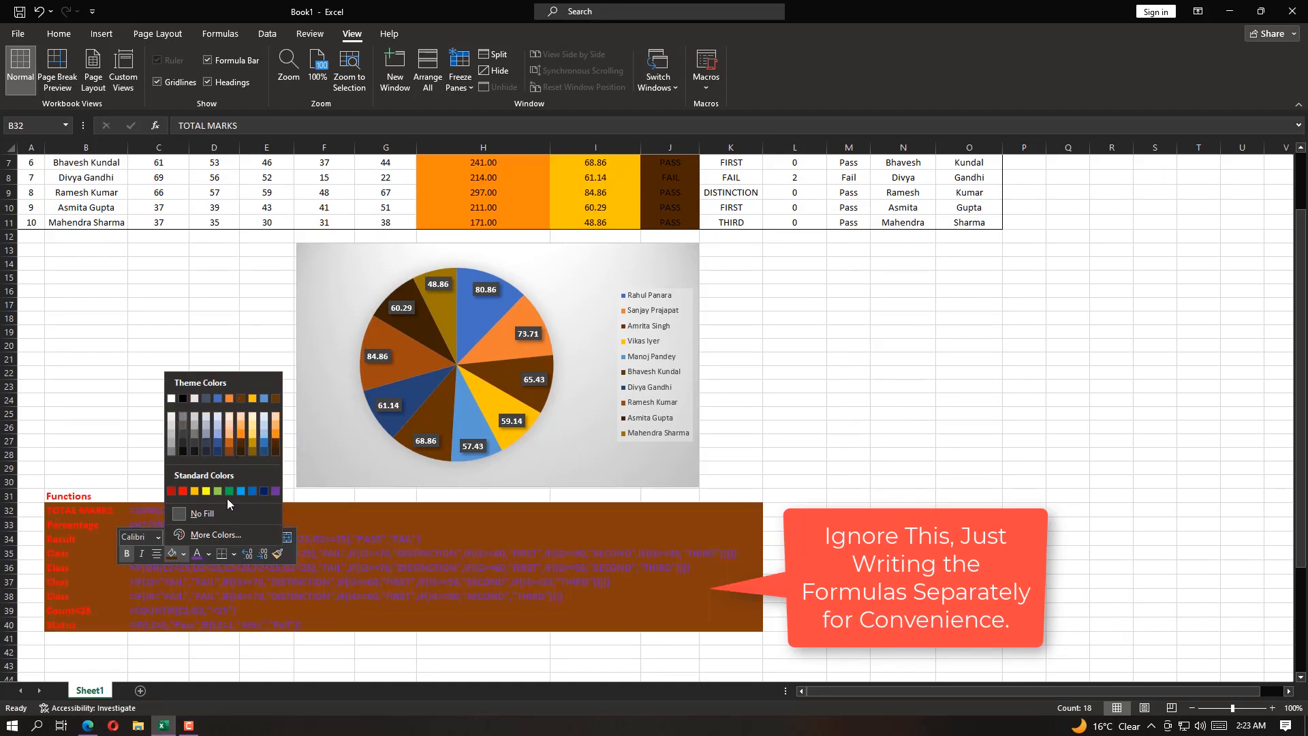
pyautogui.click(171, 434)
pyautogui.click(266, 552)
# Extend the print range in Page Break Preview to include the formula notes, and set the print margins to Narrow
pyautogui.click(57, 76)
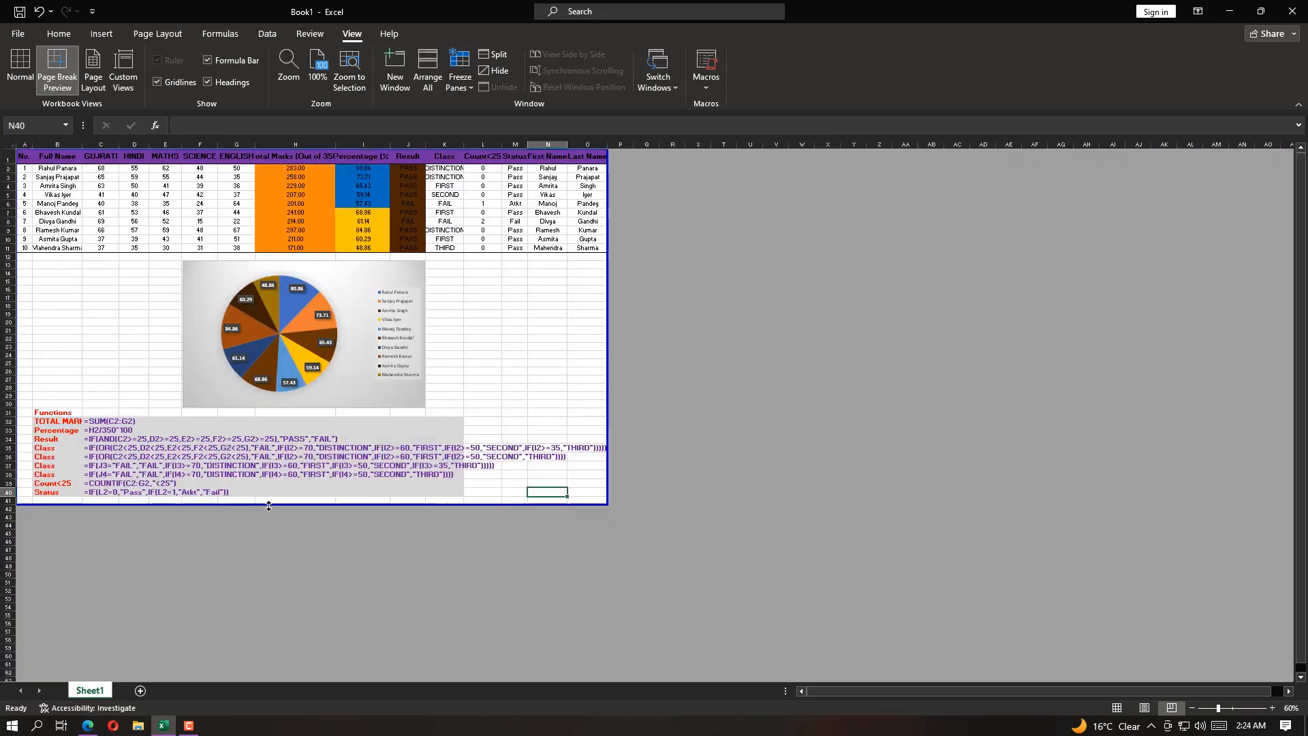
pyautogui.click(17, 33)
pyautogui.click(39, 271)
pyautogui.click(182, 391)
pyautogui.click(174, 554)
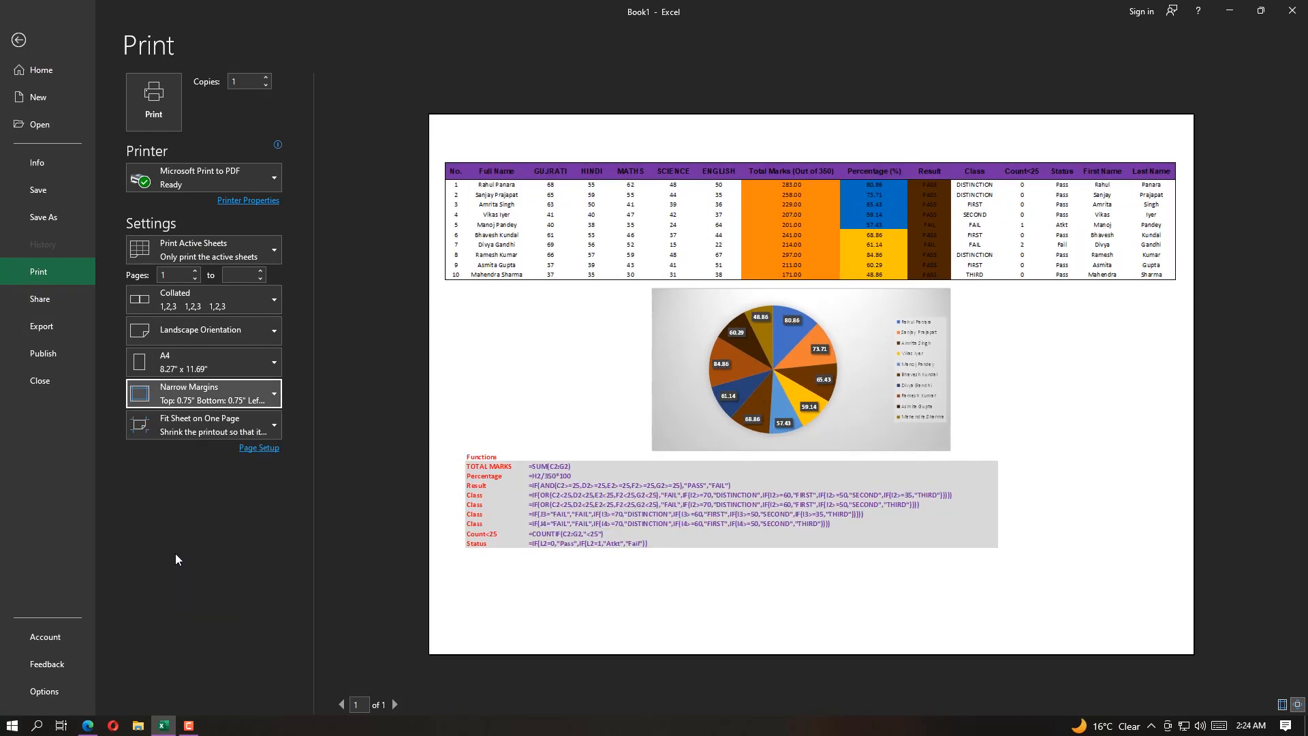
# Print the sheet with Microsoft Print to PDF, saving it on the Desktop as "Excel Solved Print With Functions"
pyautogui.click(208, 181)
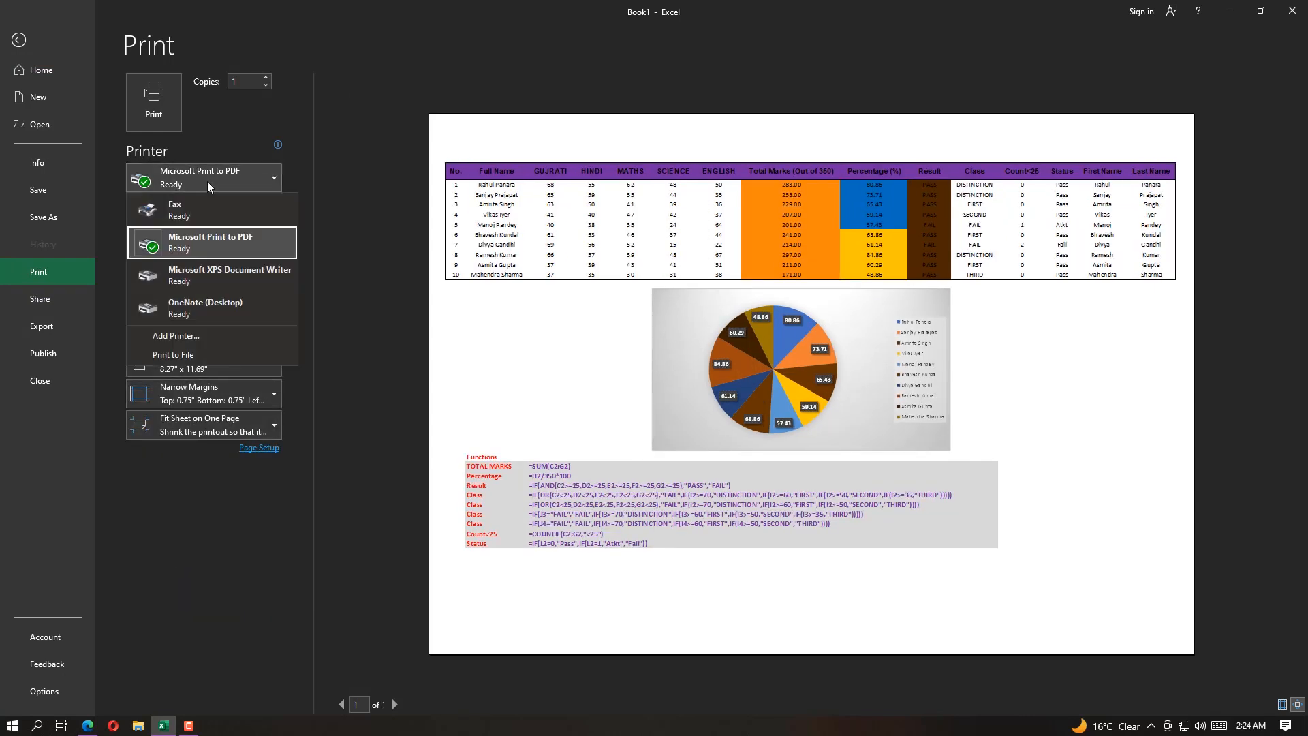
pyautogui.click(207, 181)
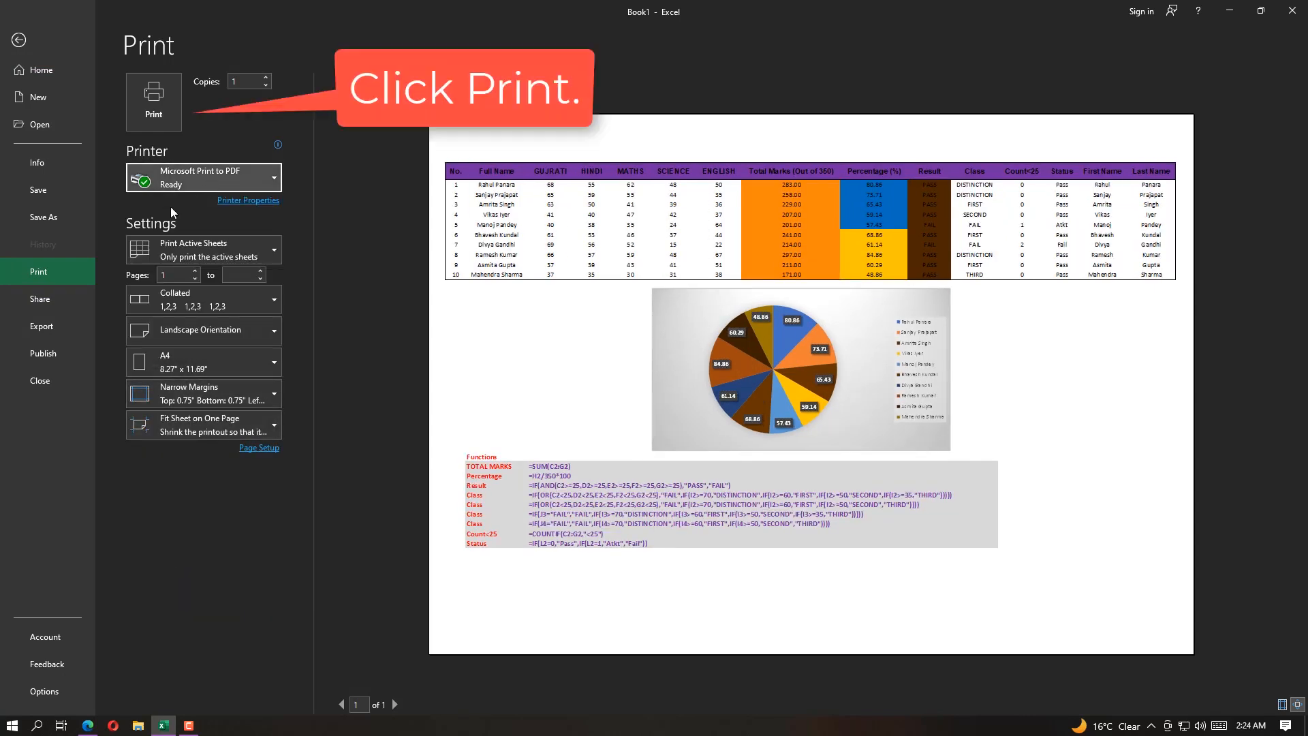
pyautogui.click(148, 123)
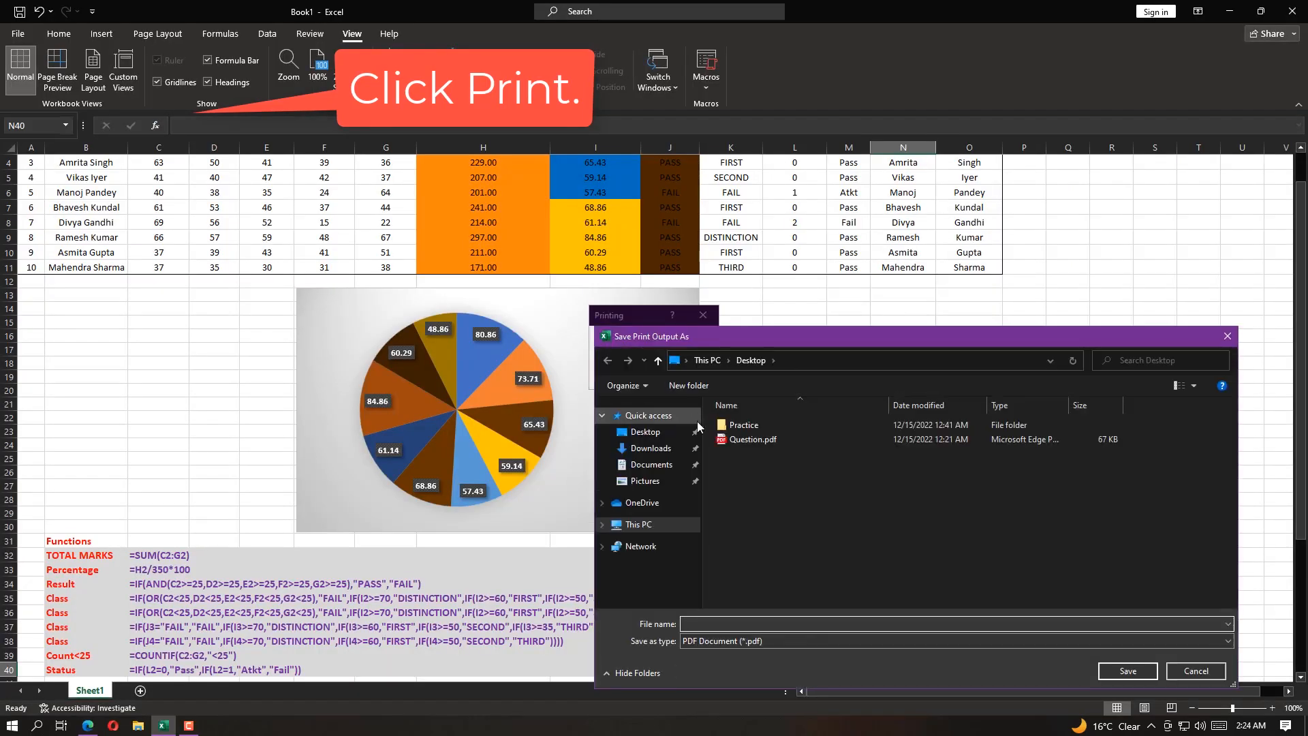
pyautogui.write('Excel ')
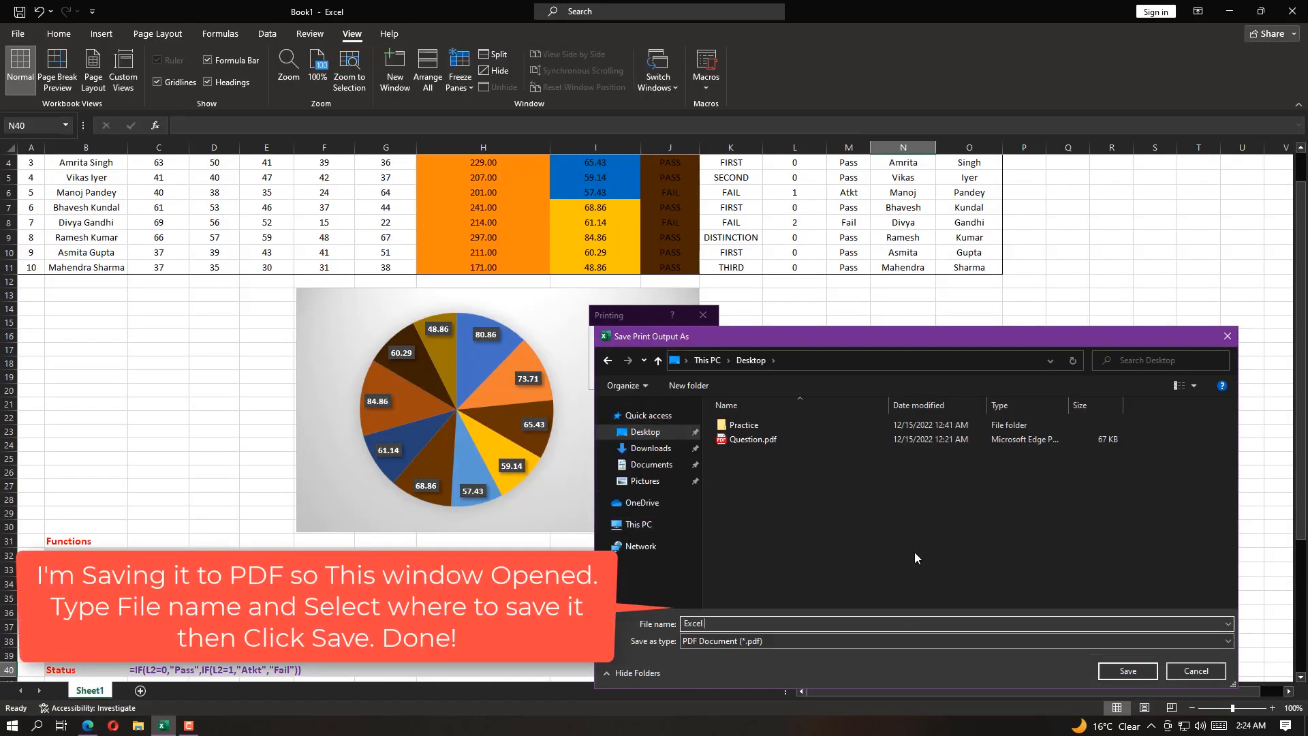
pyautogui.write('Solved Print With Functions')
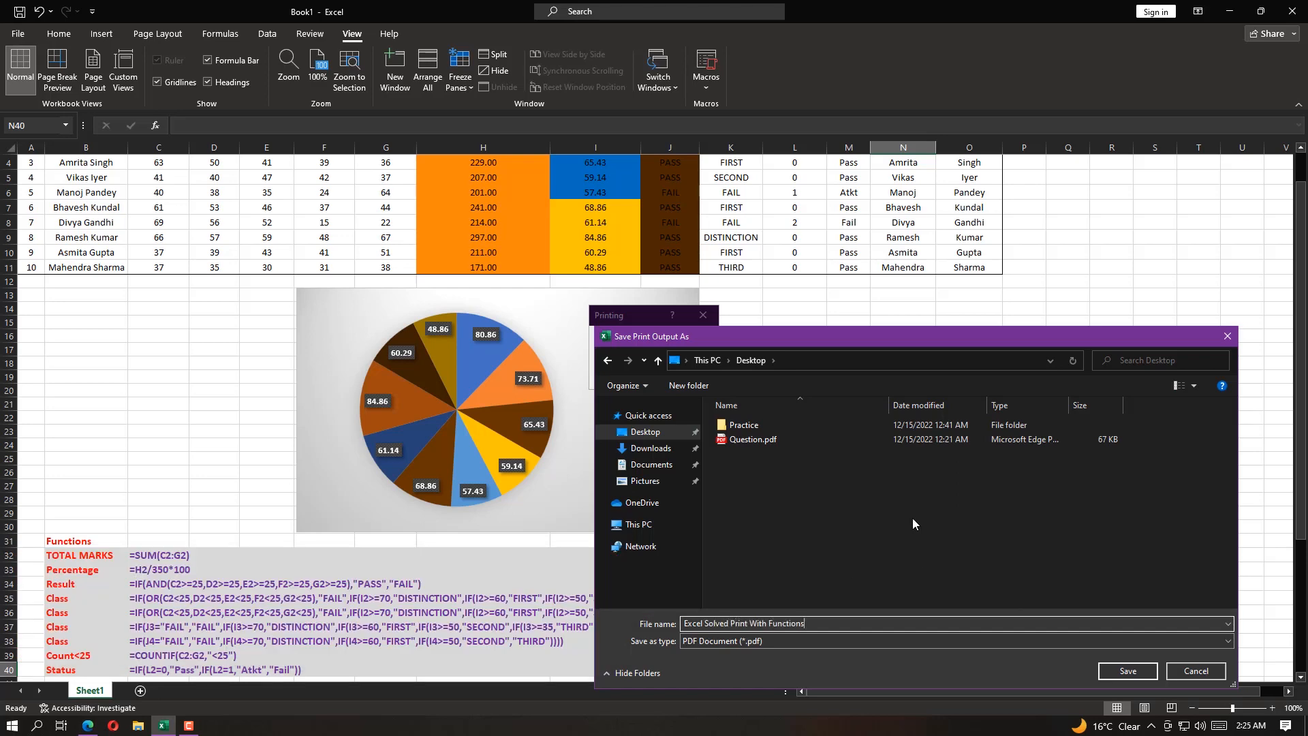
pyautogui.press('Return')
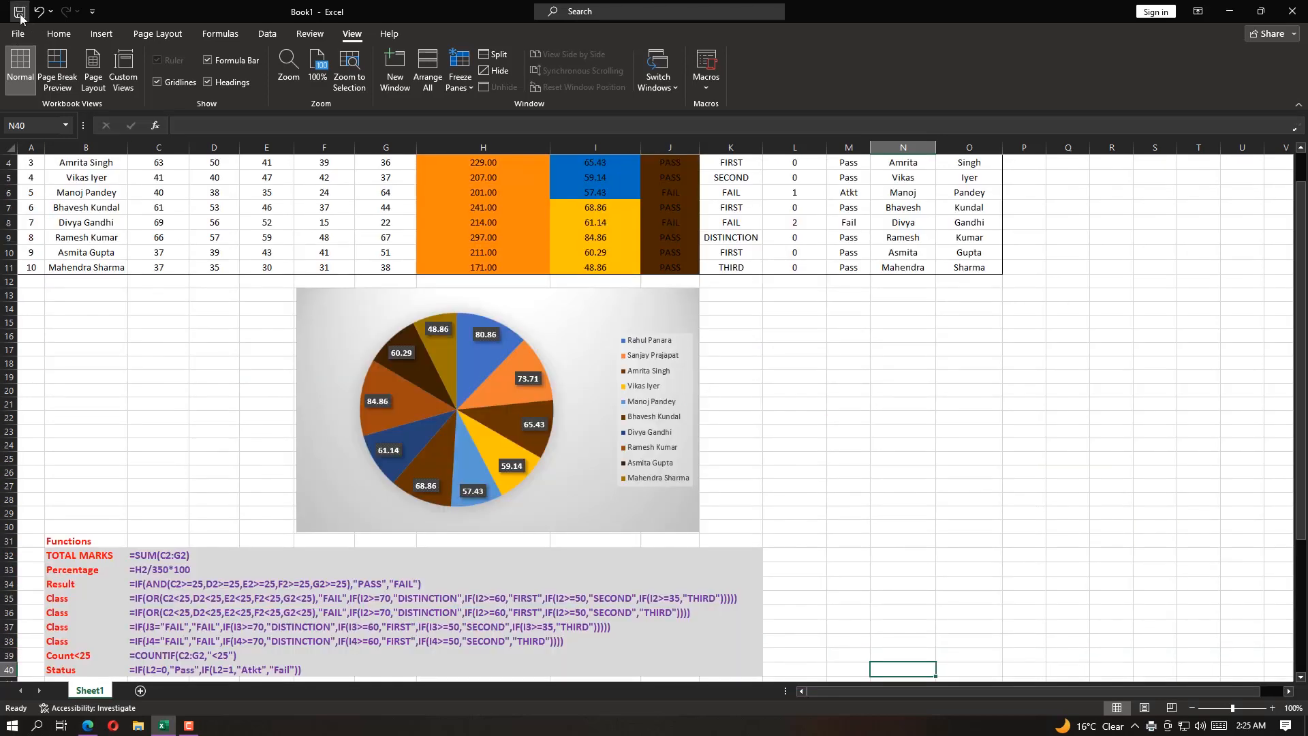
# Save the workbook on the Desktop as "Solved Question.xlsx"
pyautogui.click(19, 12)
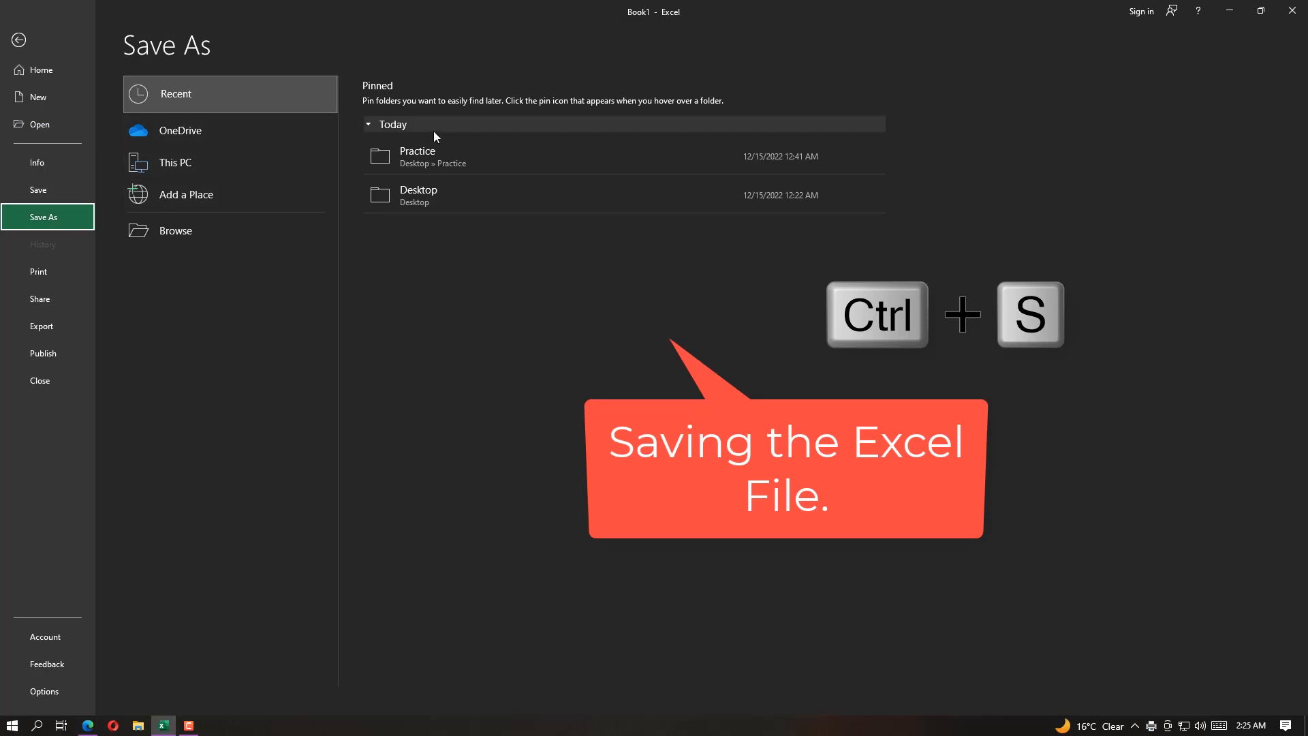
pyautogui.click(424, 202)
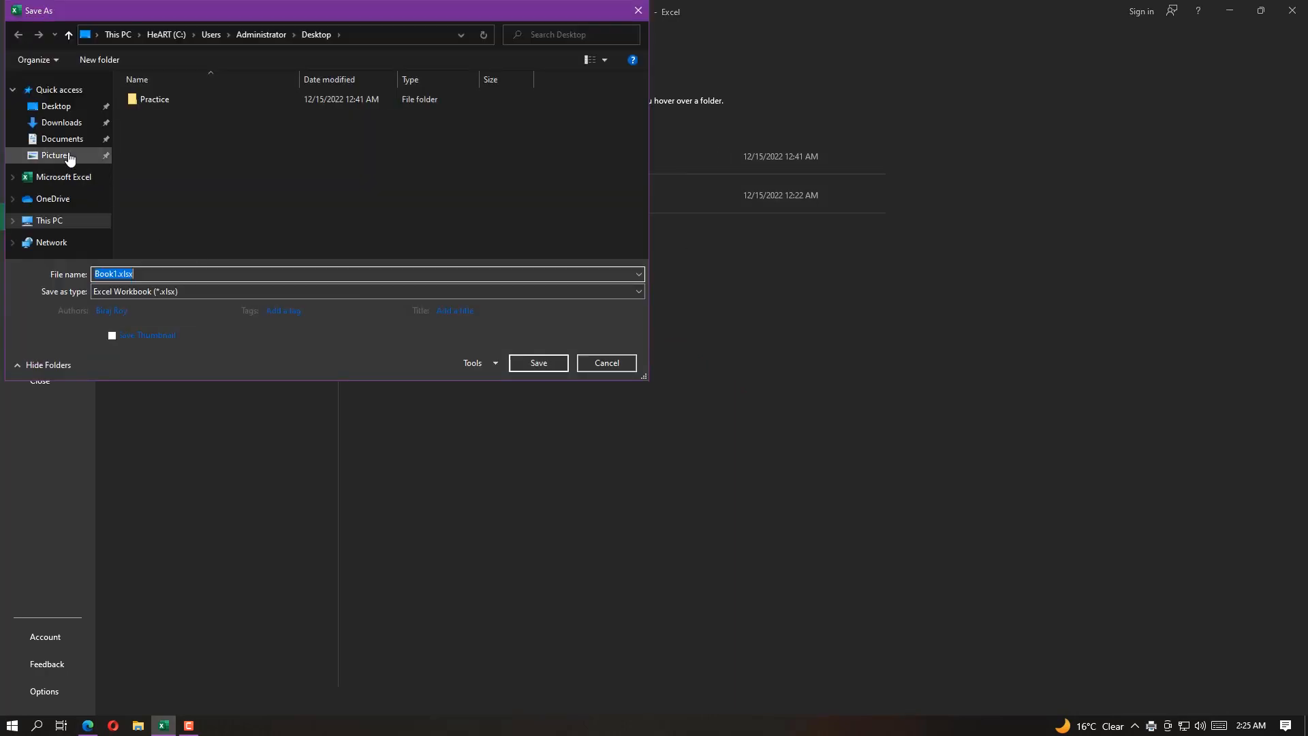
pyautogui.click(57, 107)
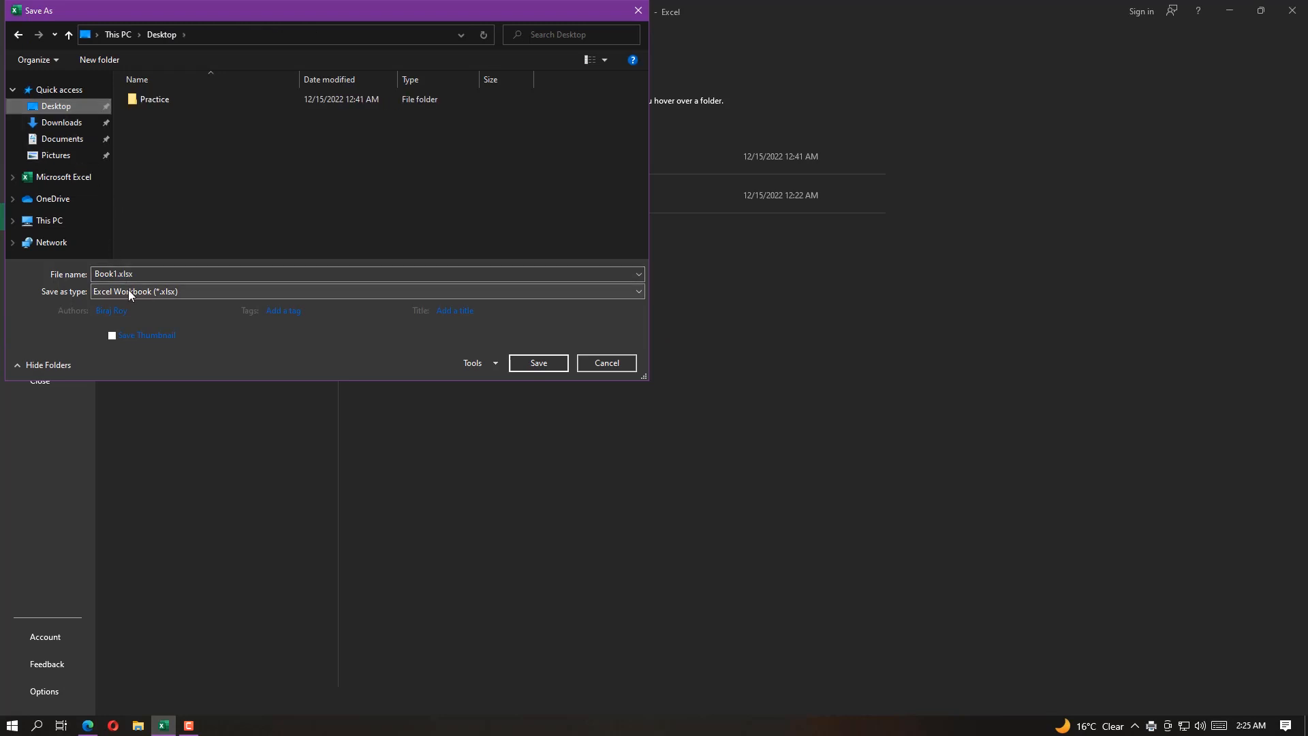
pyautogui.doubleClick(113, 273)
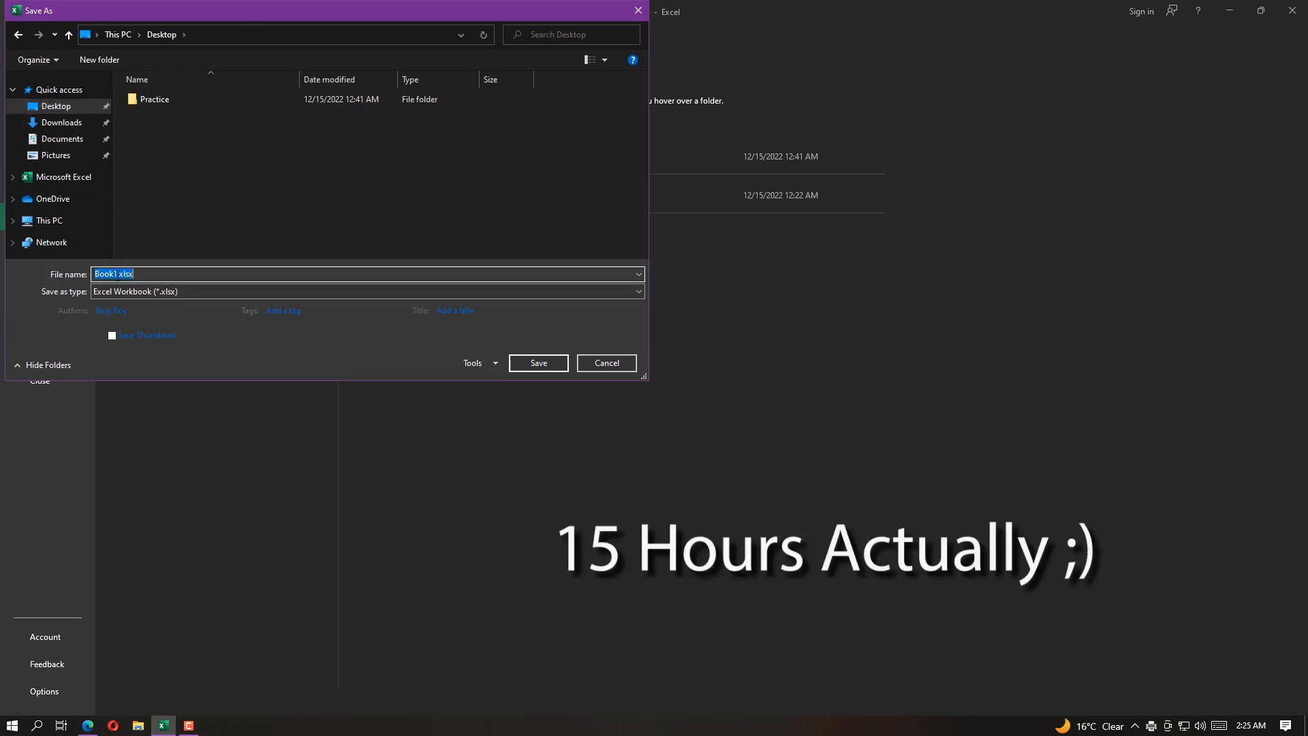
pyautogui.write('Solved Question')
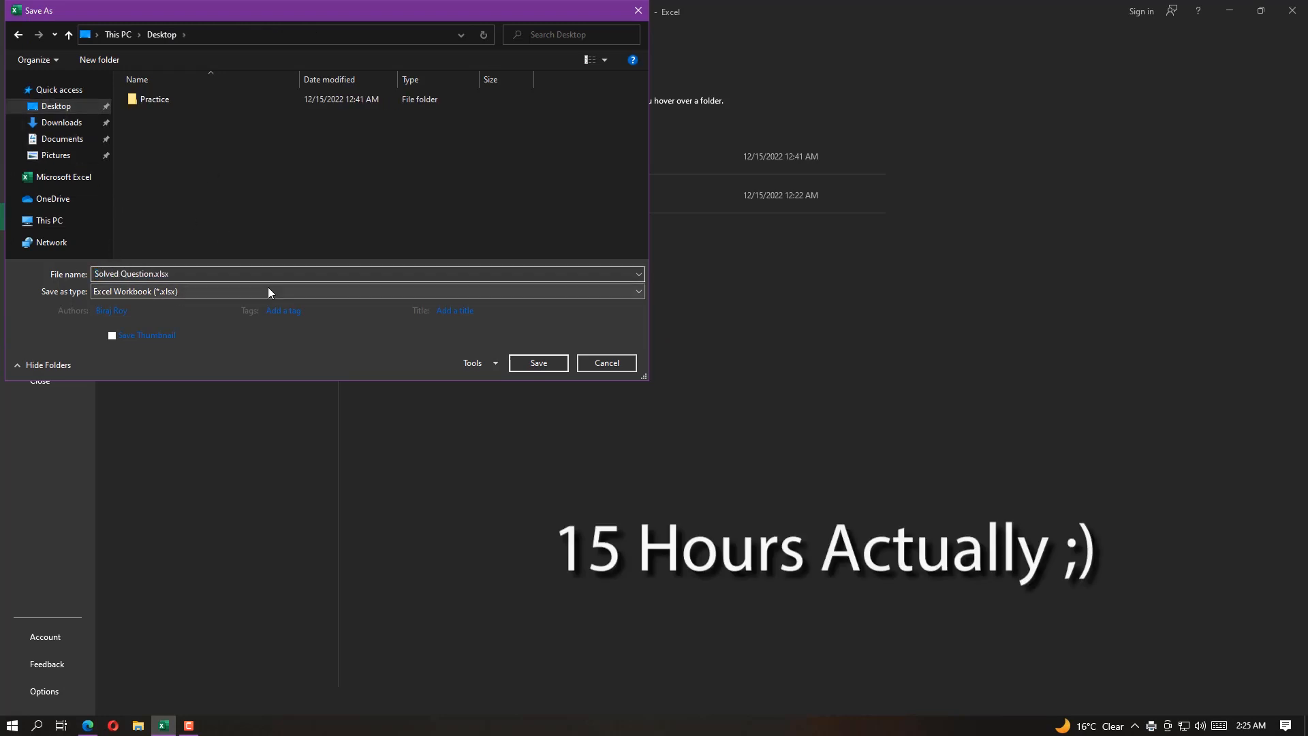
pyautogui.click(539, 363)
# Close the saved workbook and the browser window showing Question.pdf, returning to the empty desktop
pyautogui.hotkey('alt', 'F4')
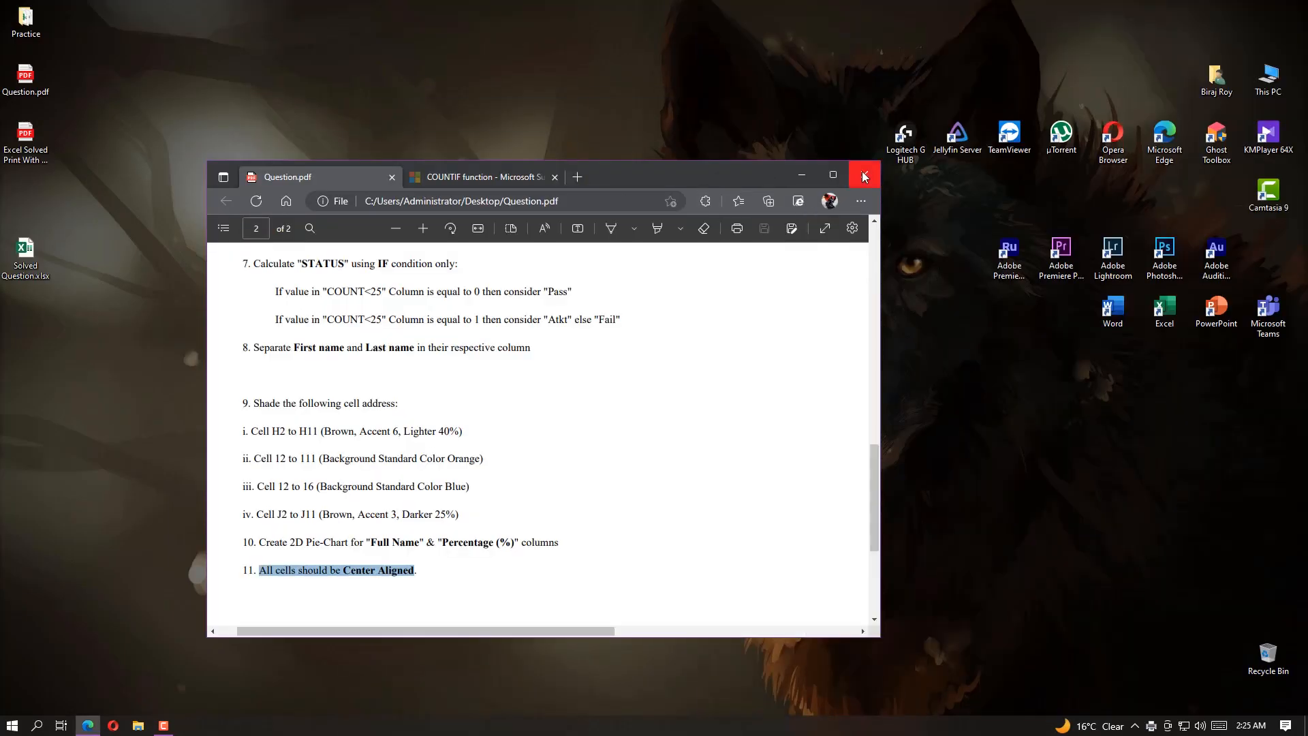
pyautogui.click(864, 176)
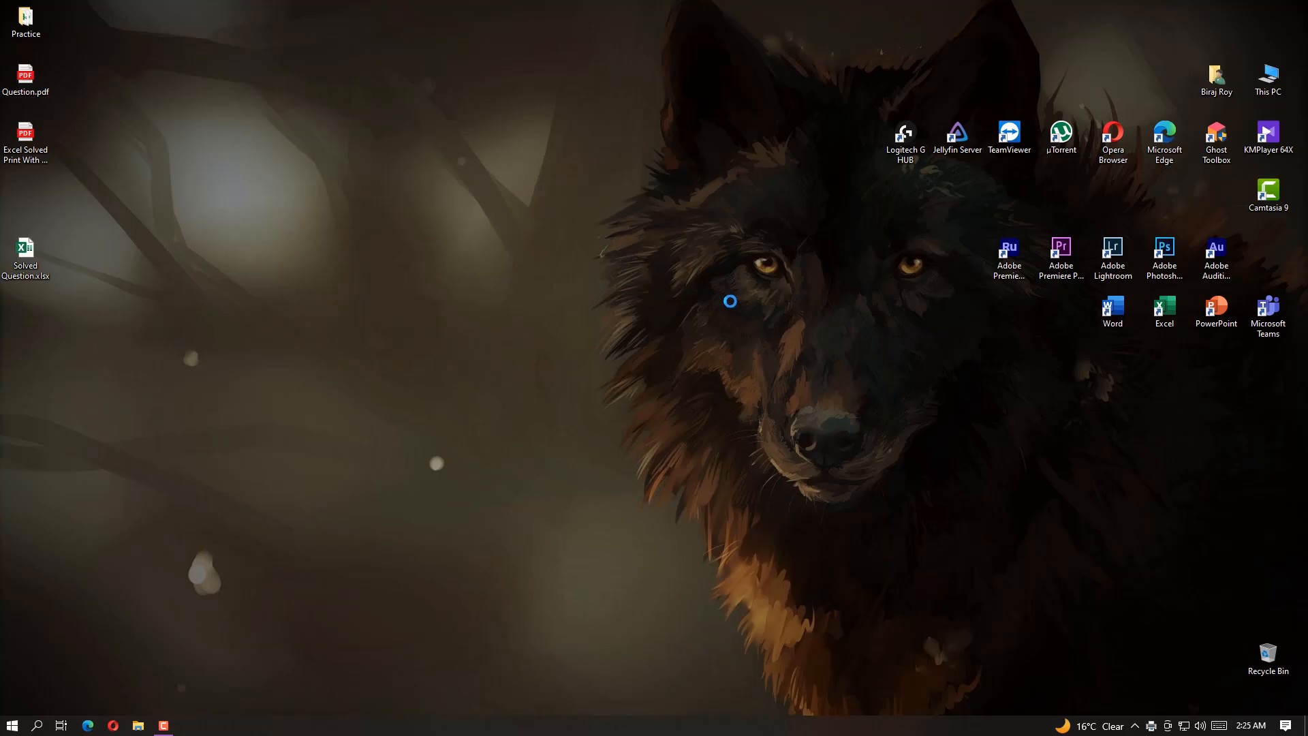
pyautogui.rightClick(698, 269)
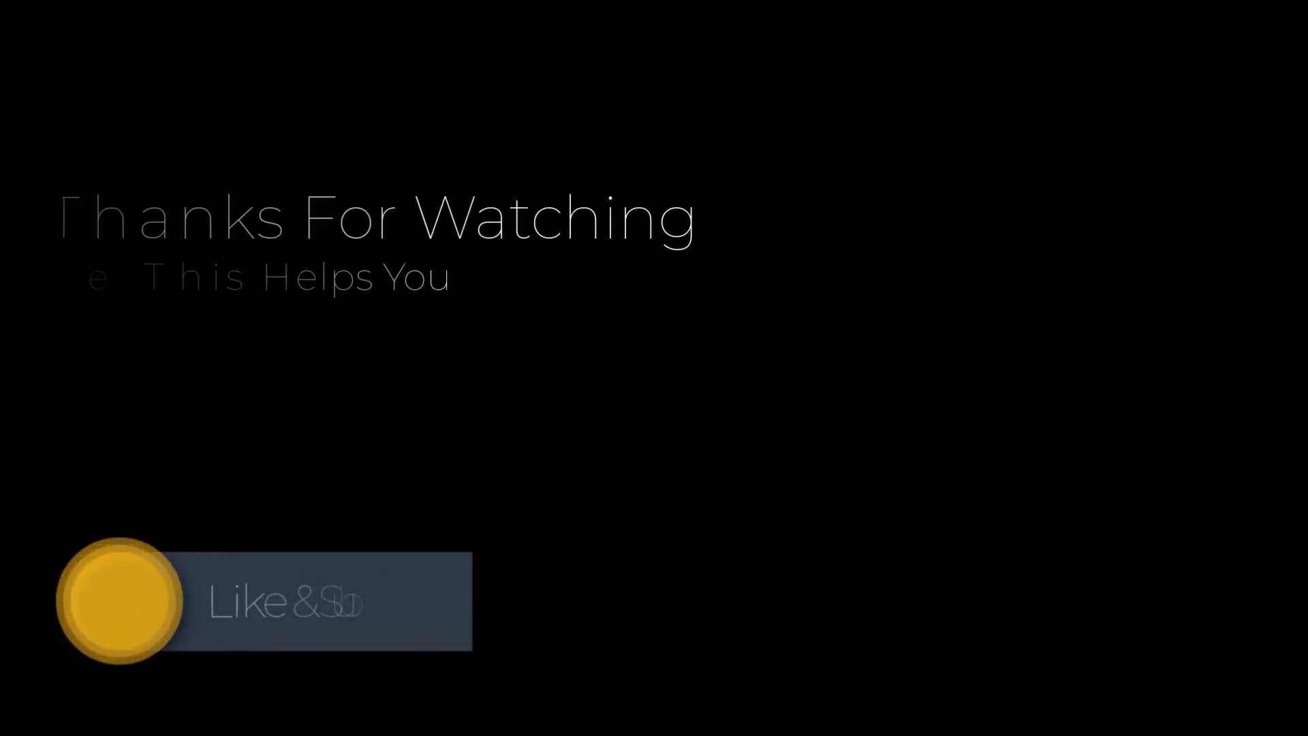